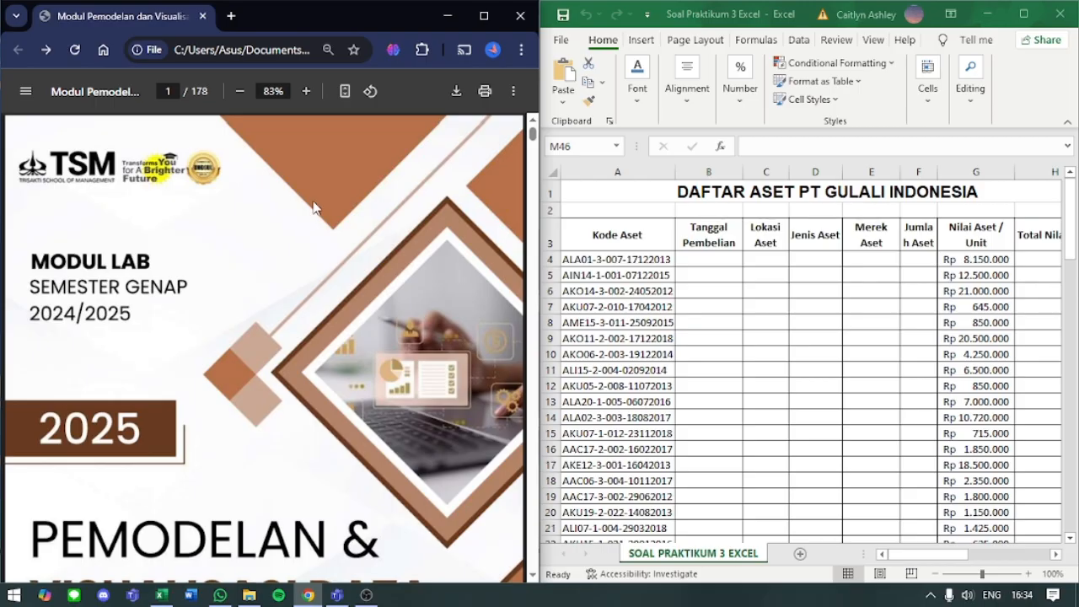
- Find the Praktikum MS Excel 2016 - 3 entry in the module's table of contents and jump to its section
{"action": "scroll", "coordinate": [313, 207], "scroll_direction": "down", "scroll_amount": 20}
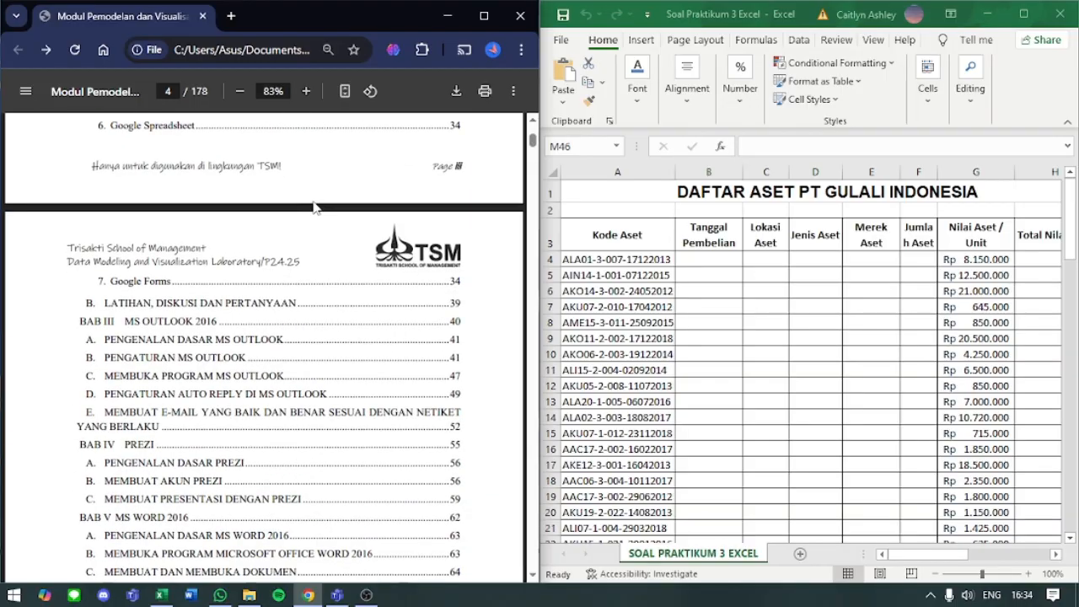
{"action": "scroll", "coordinate": [313, 207], "scroll_direction": "down", "scroll_amount": 10}
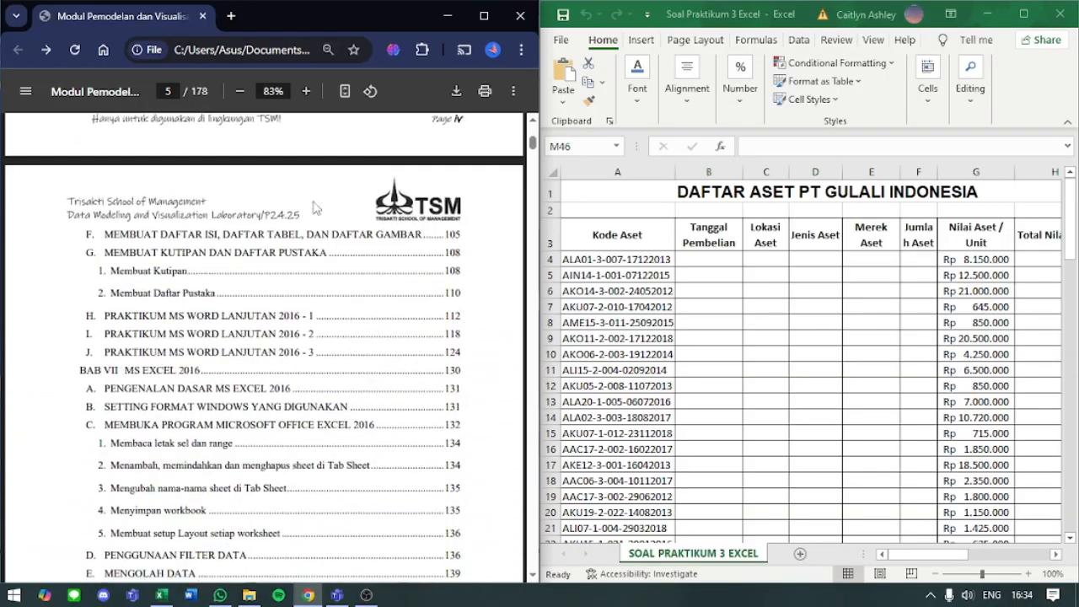
{"action": "scroll", "coordinate": [312, 206], "scroll_direction": "down", "scroll_amount": 5}
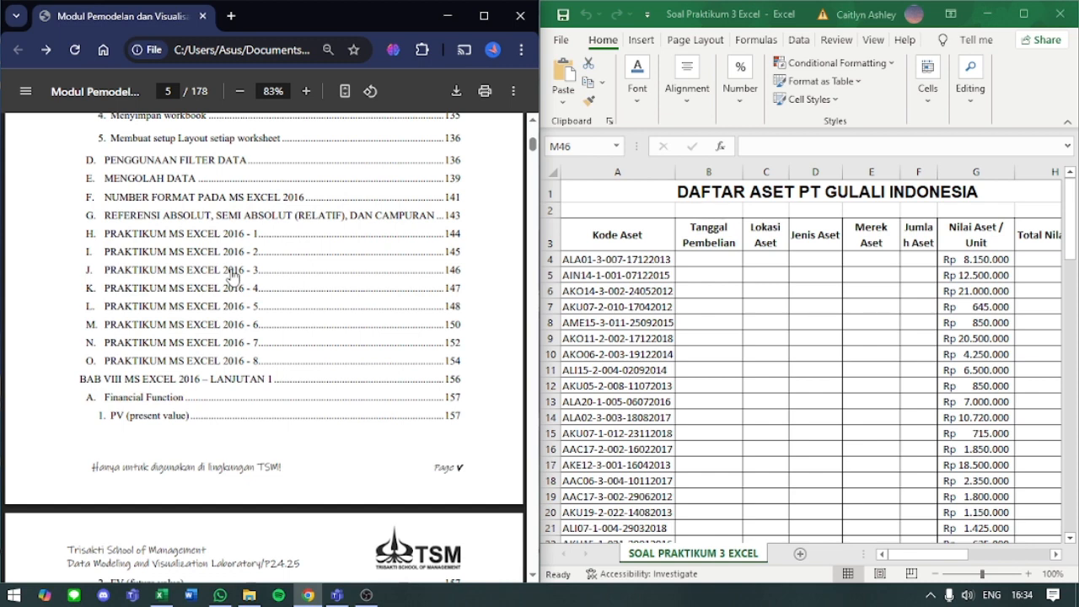
{"action": "left_click", "coordinate": [232, 270]}
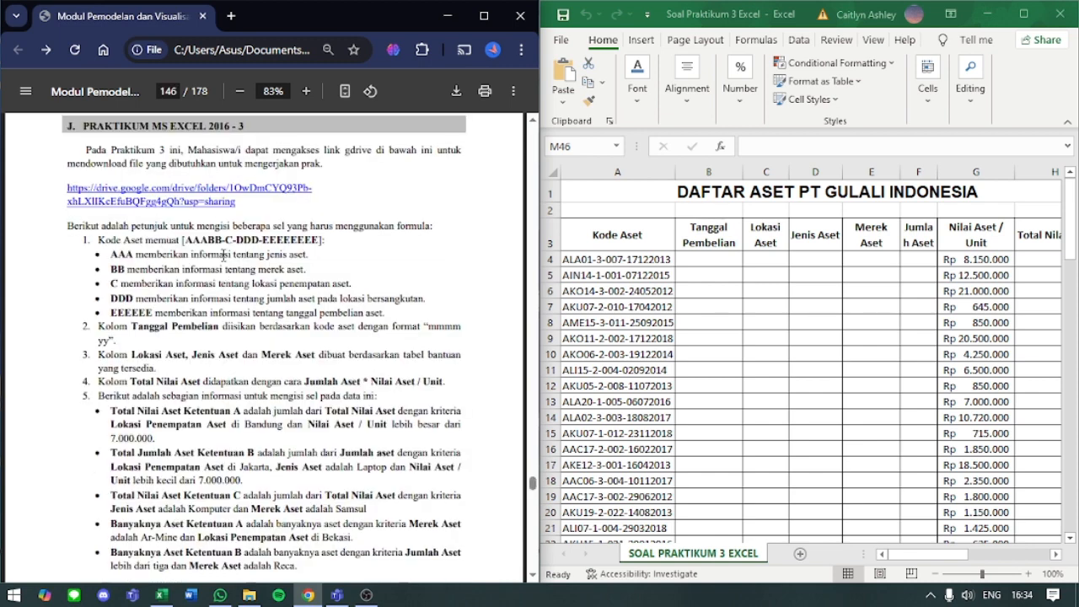
- Open the exercise's Google Drive folder link in a new browser tab and bring that tab to the front
{"action": "right_click", "coordinate": [167, 194]}
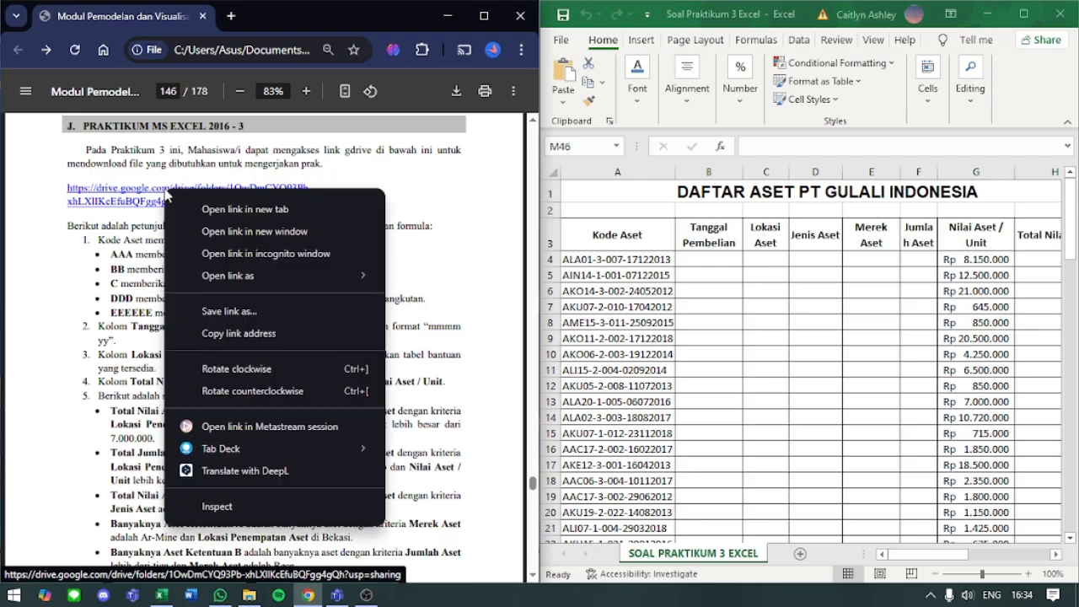
{"action": "left_click", "coordinate": [221, 211]}
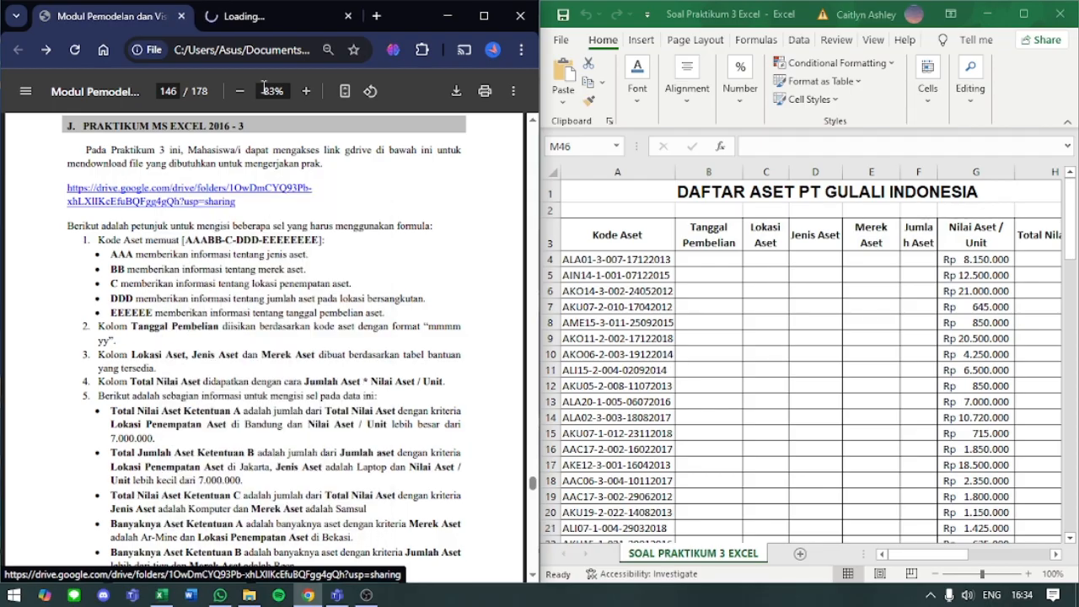
{"action": "left_click", "coordinate": [266, 13]}
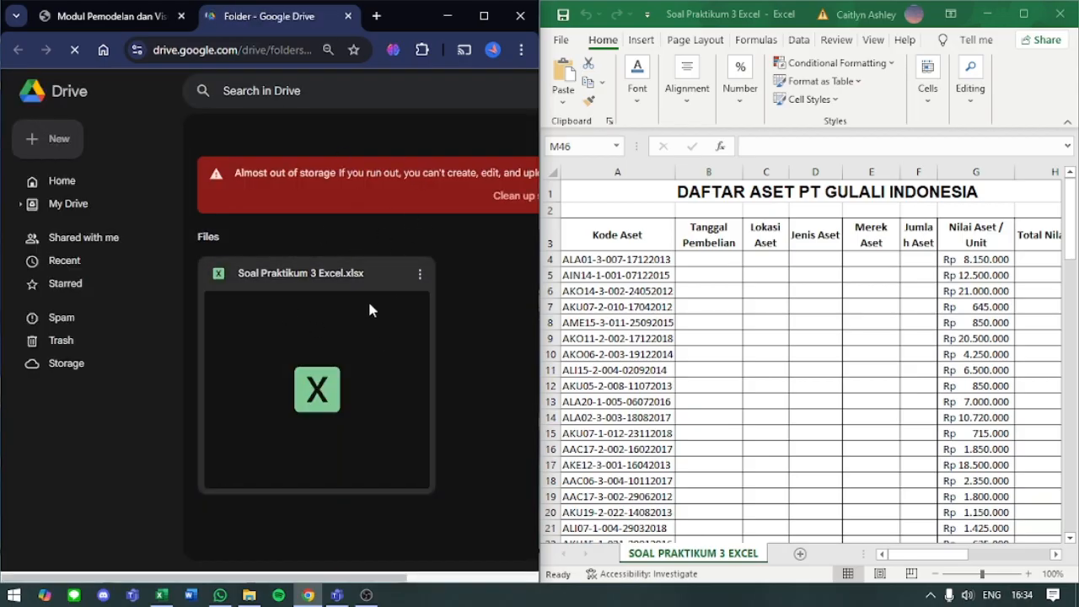
- Switch to the Excel workbook and look over the asset table, the code lookup tables and the summary table
{"action": "left_click", "coordinate": [668, 223]}
{"action": "key", "text": "Right"}
{"action": "key", "text": "Right"}
{"action": "key", "text": "Right"}
{"action": "key", "text": "Right"}
{"action": "key", "text": "Right"}
{"action": "key", "text": "Right"}
{"action": "key", "text": "Right"}
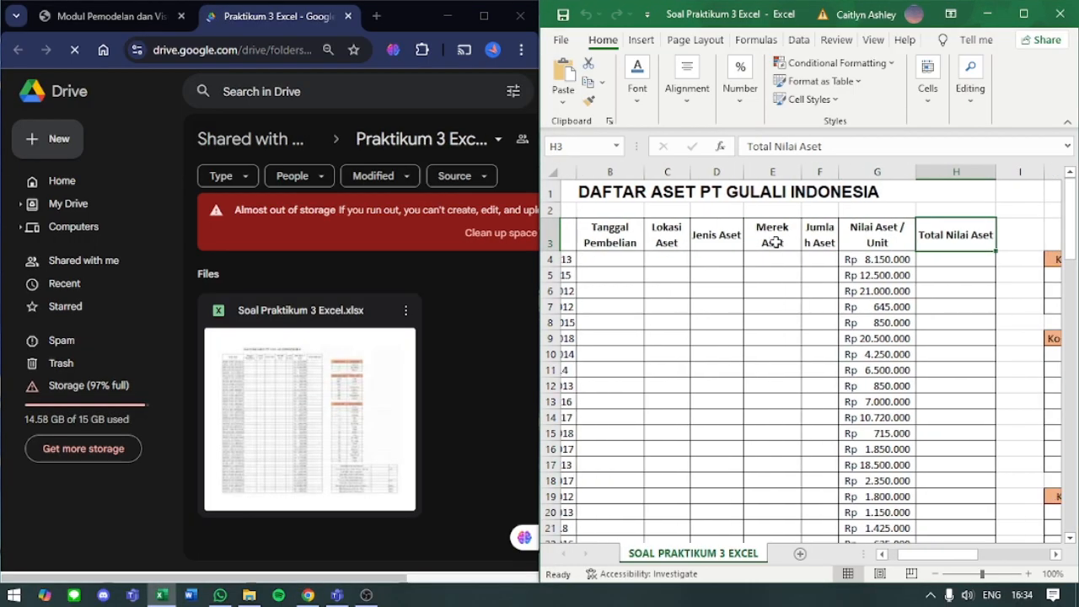
{"action": "scroll", "coordinate": [776, 242], "scroll_direction": "down", "scroll_amount": 3, "text": "ctrl"}
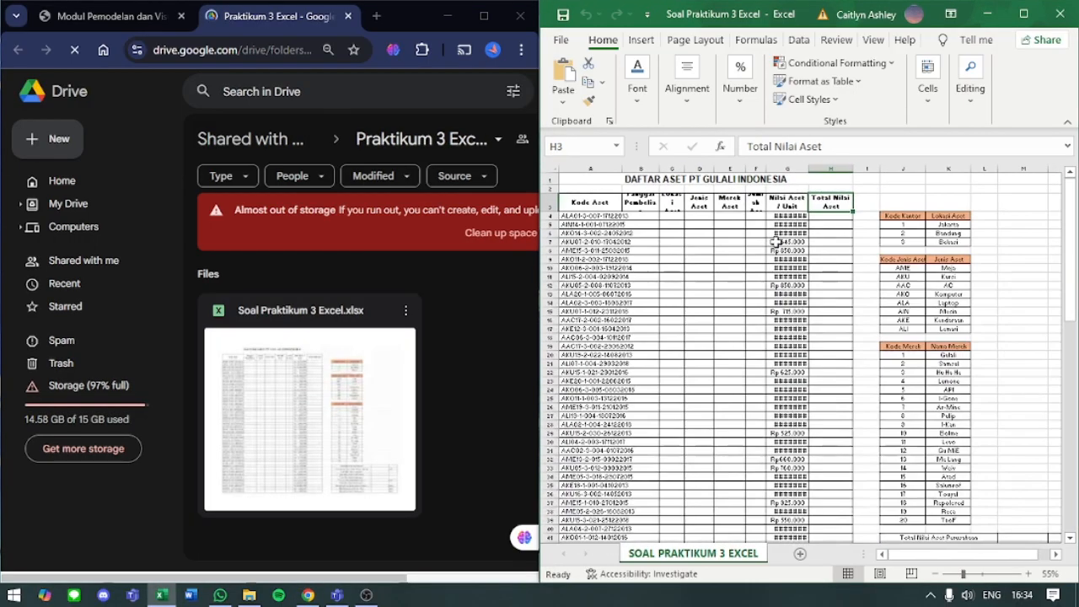
{"action": "scroll", "coordinate": [776, 242], "scroll_direction": "down", "scroll_amount": 6}
{"action": "scroll", "coordinate": [777, 249], "scroll_direction": "right", "scroll_amount": 2}
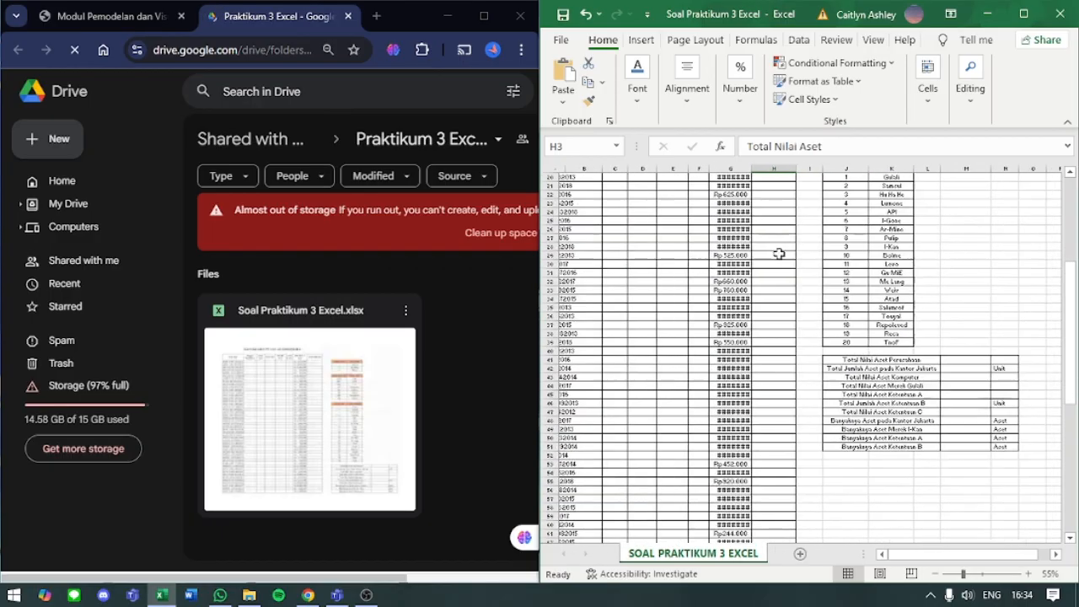
{"action": "scroll", "coordinate": [789, 295], "scroll_direction": "down", "scroll_amount": 3}
{"action": "scroll", "coordinate": [796, 334], "scroll_direction": "up", "scroll_amount": 3}
{"action": "scroll", "coordinate": [797, 333], "scroll_direction": "up", "scroll_amount": 5}
{"action": "scroll", "coordinate": [797, 333], "scroll_direction": "up", "scroll_amount": 5, "text": "ctrl"}
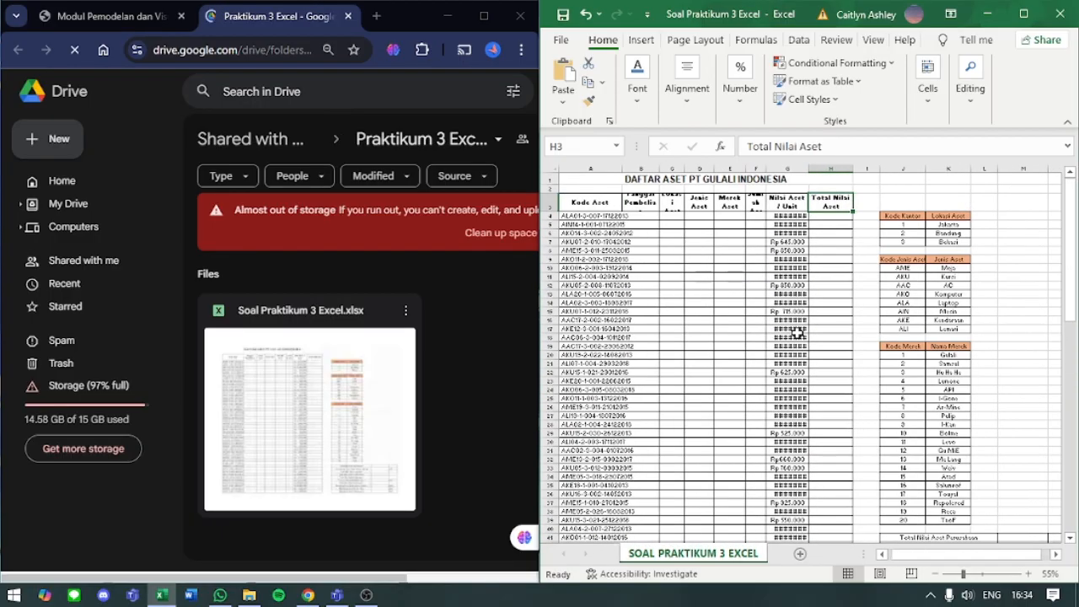
{"action": "scroll", "coordinate": [793, 321], "scroll_direction": "left", "scroll_amount": 4}
{"action": "scroll", "coordinate": [793, 320], "scroll_direction": "right", "scroll_amount": 4}
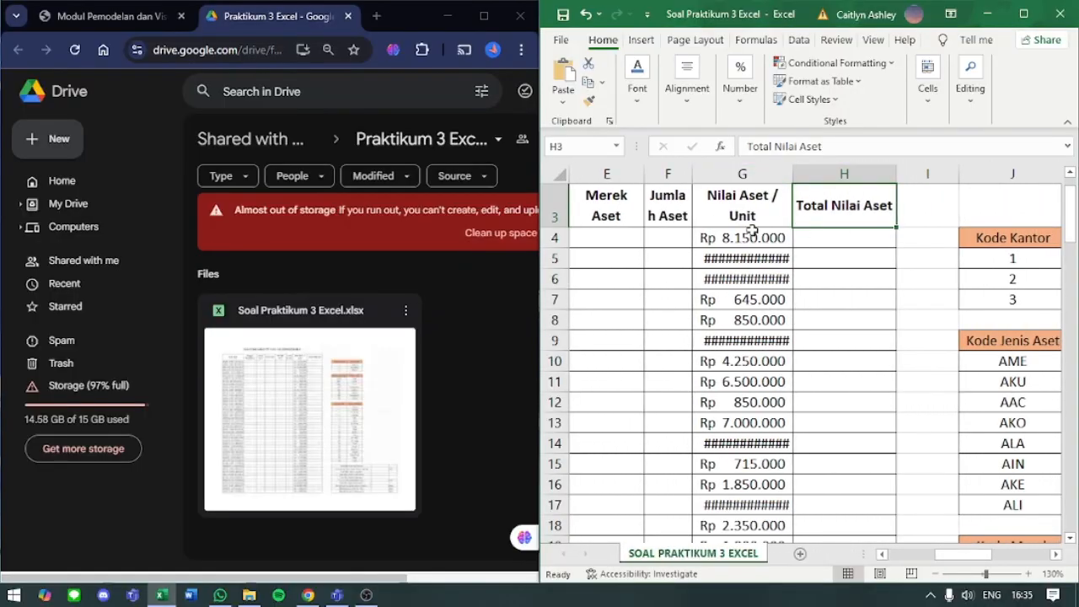
- Autofit the Nilai Aset / Unit column and widen the Jumlah Aset column until its header words fit unbroken
{"action": "left_click", "coordinate": [717, 259]}
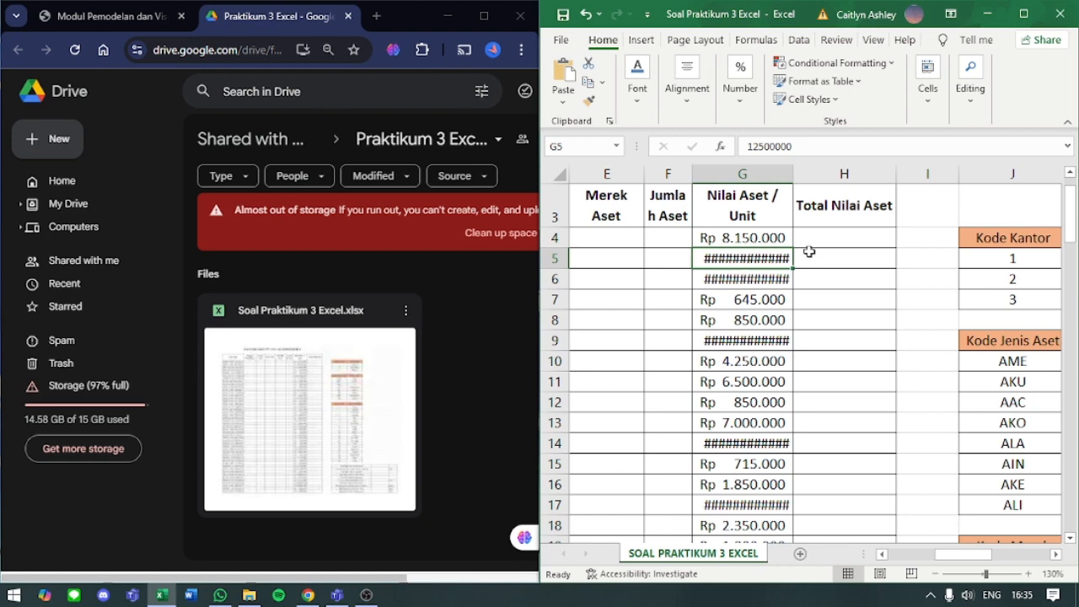
{"action": "double_click", "coordinate": [793, 173]}
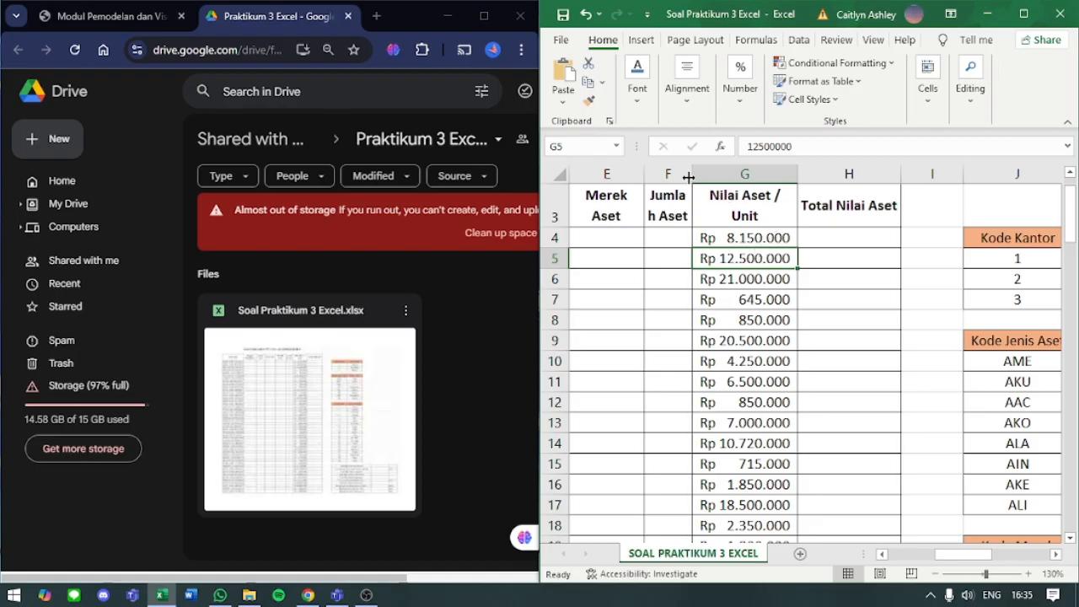
{"action": "left_click_drag", "start_coordinate": [689, 177], "coordinate": [699, 181]}
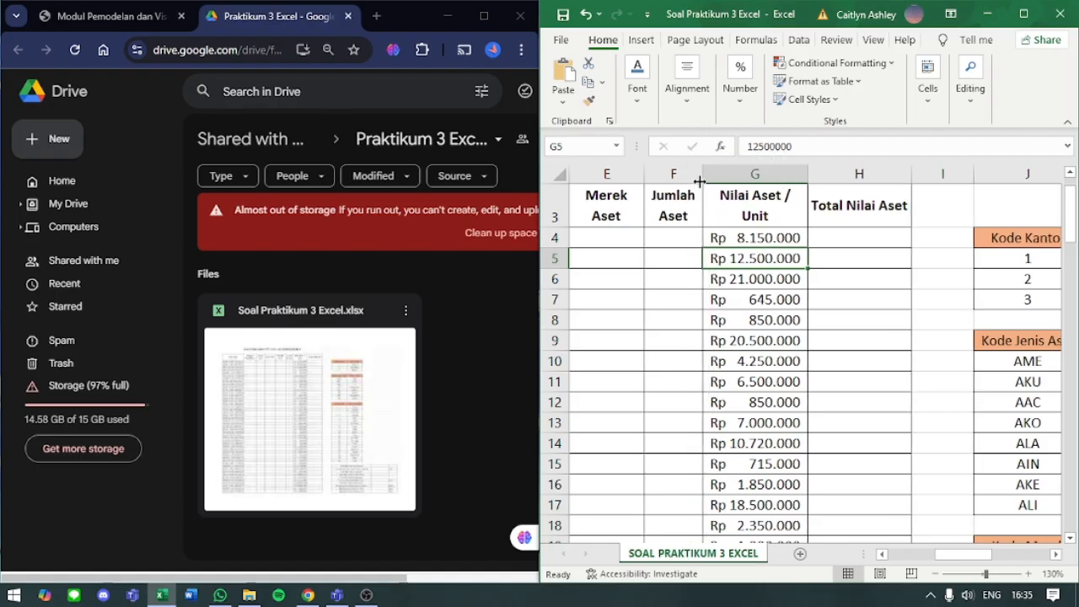
{"action": "left_click", "coordinate": [719, 273]}
{"action": "scroll", "coordinate": [784, 236], "scroll_direction": "left", "scroll_amount": 2}
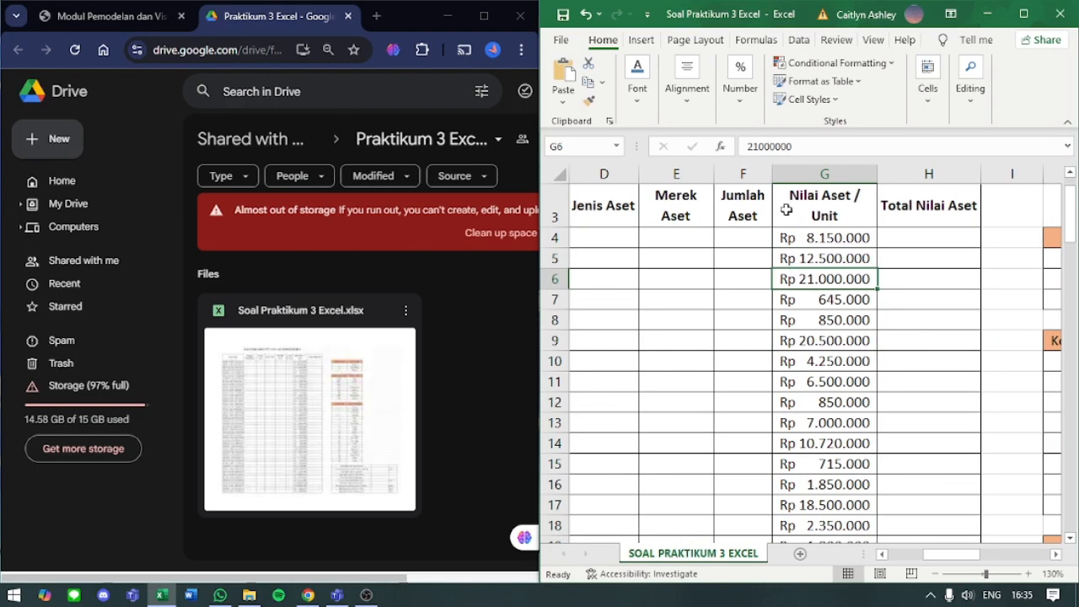
- Maximize the Excel window and autofit the Kode Aset column to its asset codes
{"action": "left_click", "coordinate": [801, 210]}
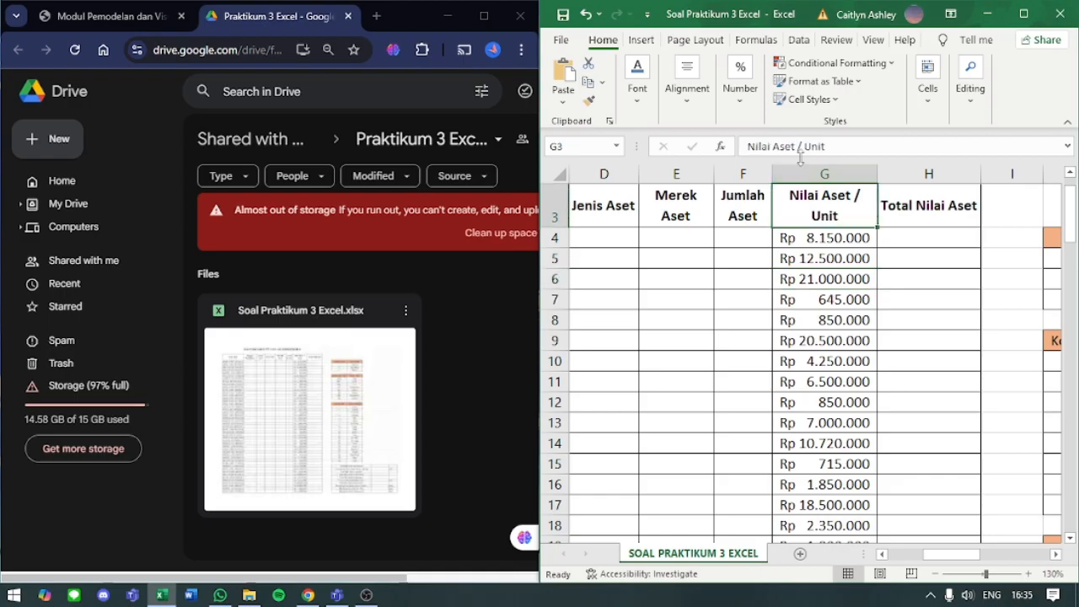
{"action": "left_click", "coordinate": [1023, 13]}
{"action": "scroll", "coordinate": [639, 164], "scroll_direction": "left", "scroll_amount": 3}
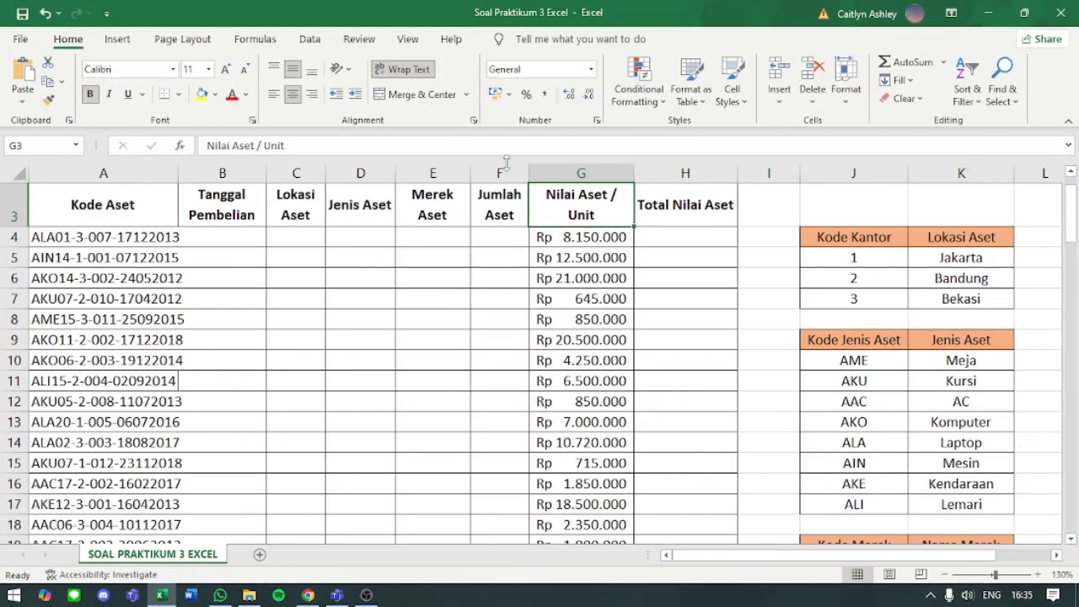
{"action": "double_click", "coordinate": [177, 173]}
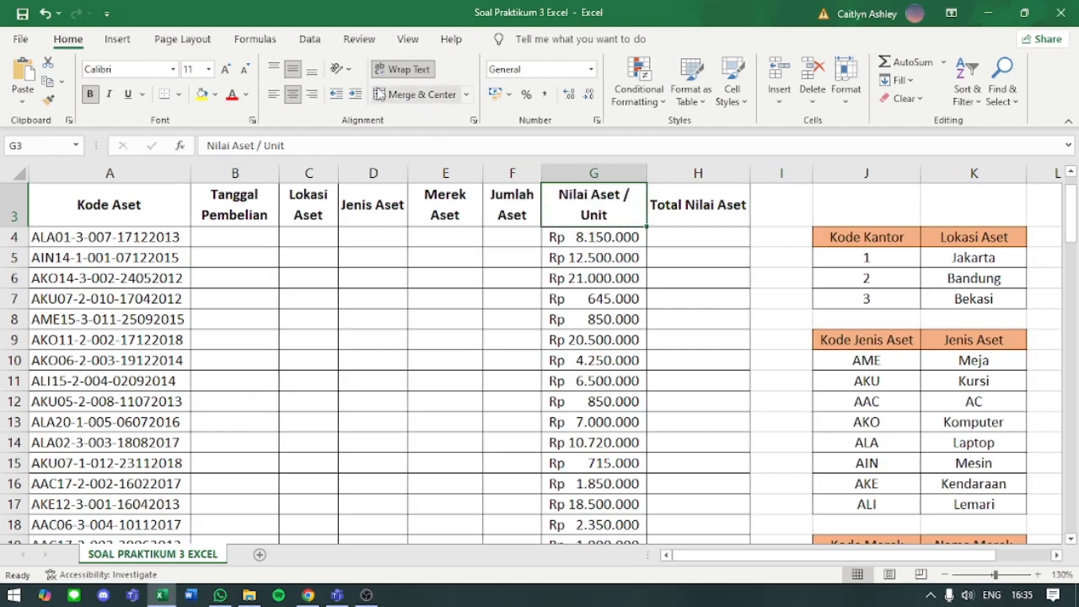
- Turn Wrap Text off and back on for the Nilai Aset / Unit header in G3
{"action": "left_click", "coordinate": [382, 72]}
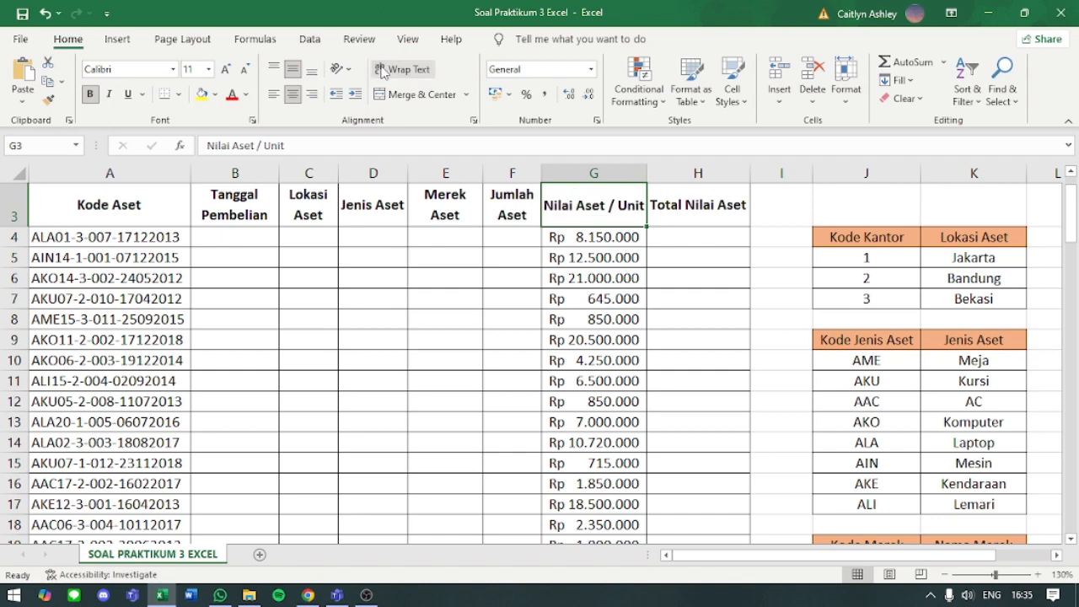
{"action": "left_click", "coordinate": [578, 276]}
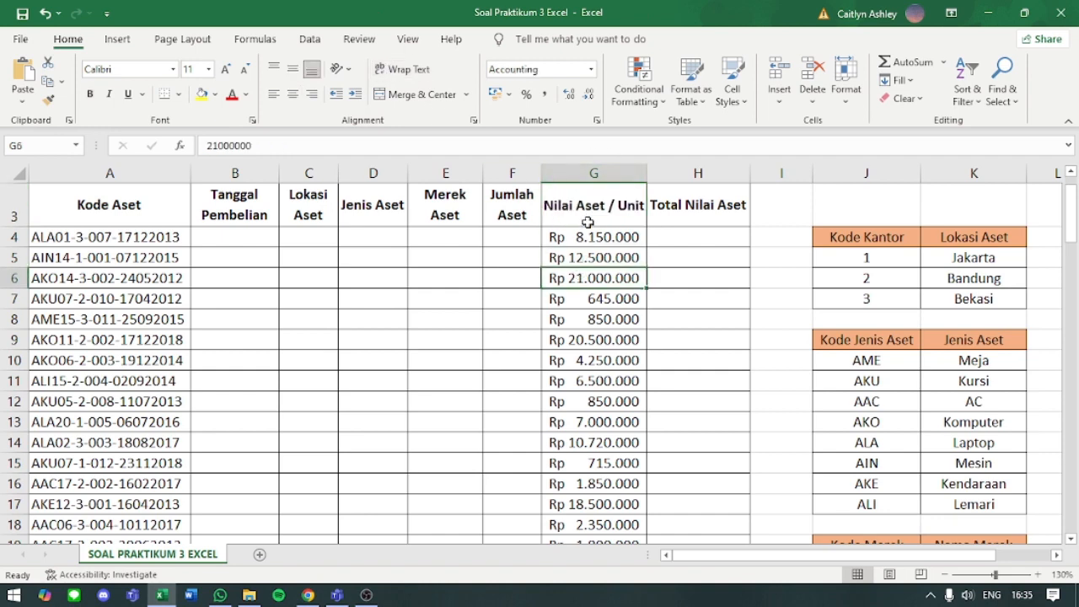
{"action": "left_click", "coordinate": [590, 219]}
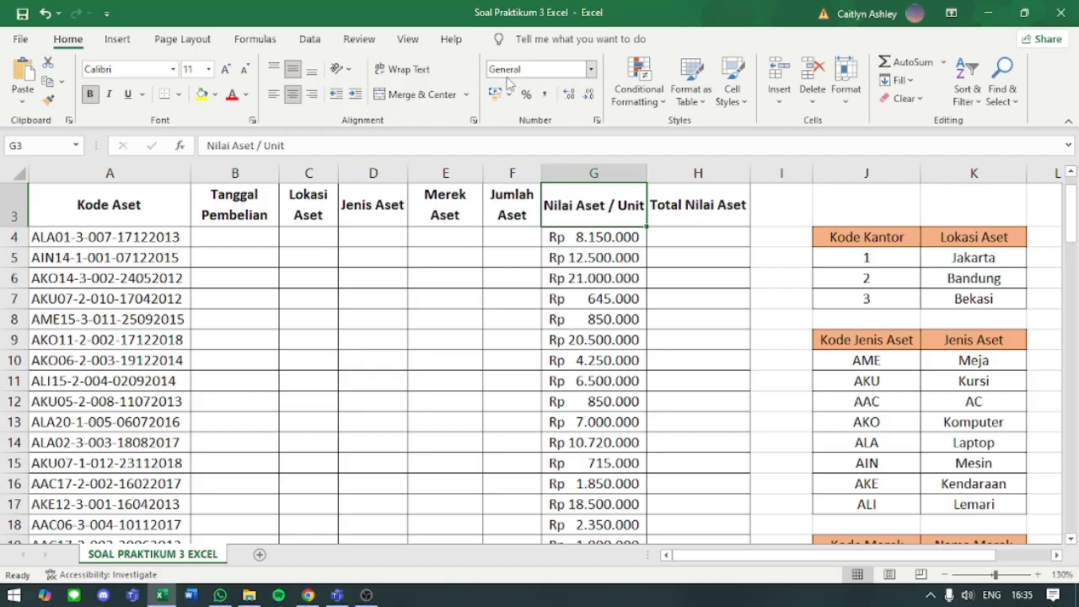
{"action": "left_click", "coordinate": [403, 69]}
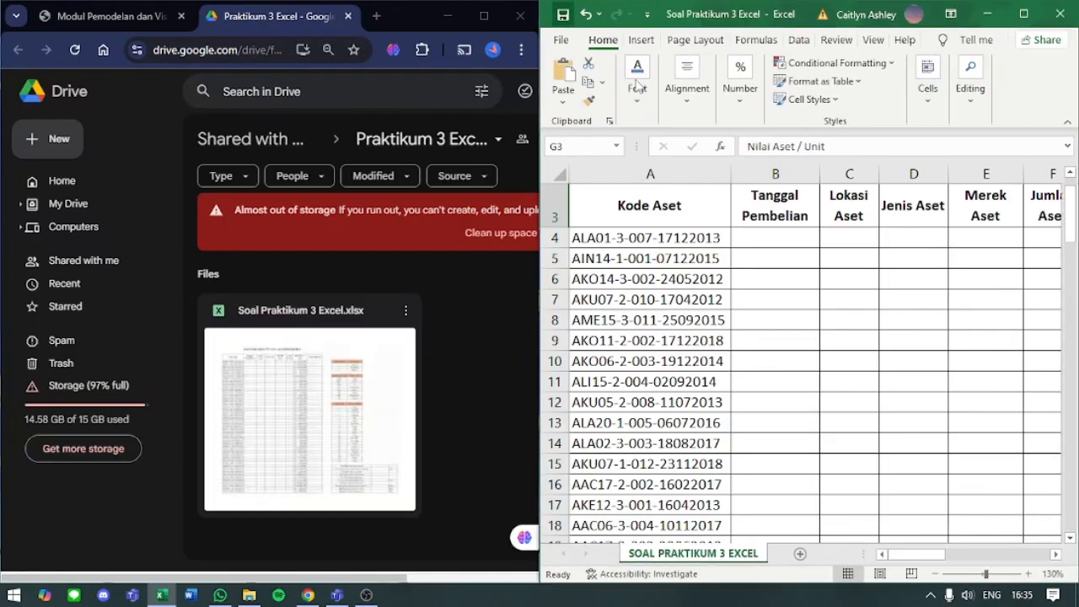
- Restore the side-by-side windows, bring back the module PDF's exercise instructions and look at the Kode Kantor and Kode Jenis Aset tables
{"action": "left_click", "coordinate": [846, 209]}
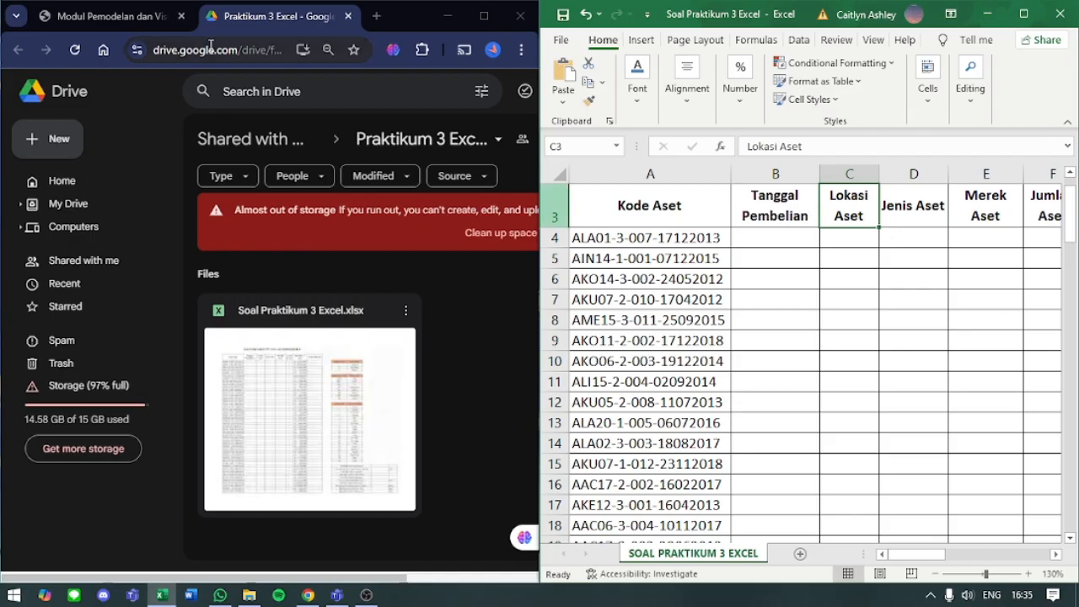
{"action": "left_click", "coordinate": [135, 17]}
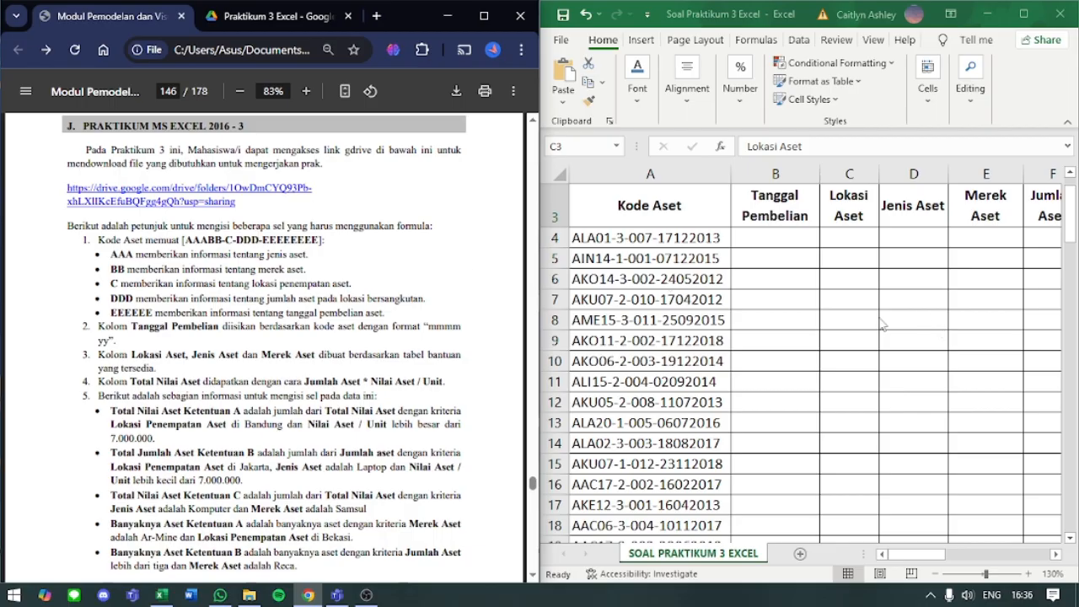
{"action": "scroll", "coordinate": [810, 295], "scroll_direction": "up", "scroll_amount": 2}
{"action": "scroll", "coordinate": [797, 295], "scroll_direction": "right", "scroll_amount": 6}
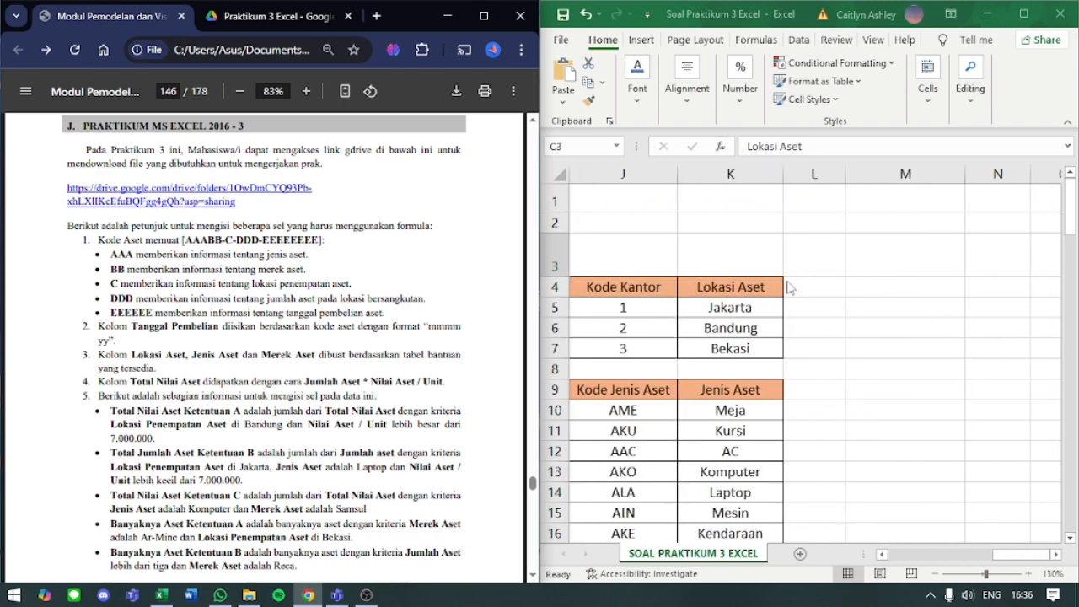
{"action": "scroll", "coordinate": [788, 288], "scroll_direction": "left", "scroll_amount": 6}
- Go through the asset table's row 3 headers from Tanggal Pembelian to Total Nilai Aset
{"action": "left_click", "coordinate": [775, 254]}
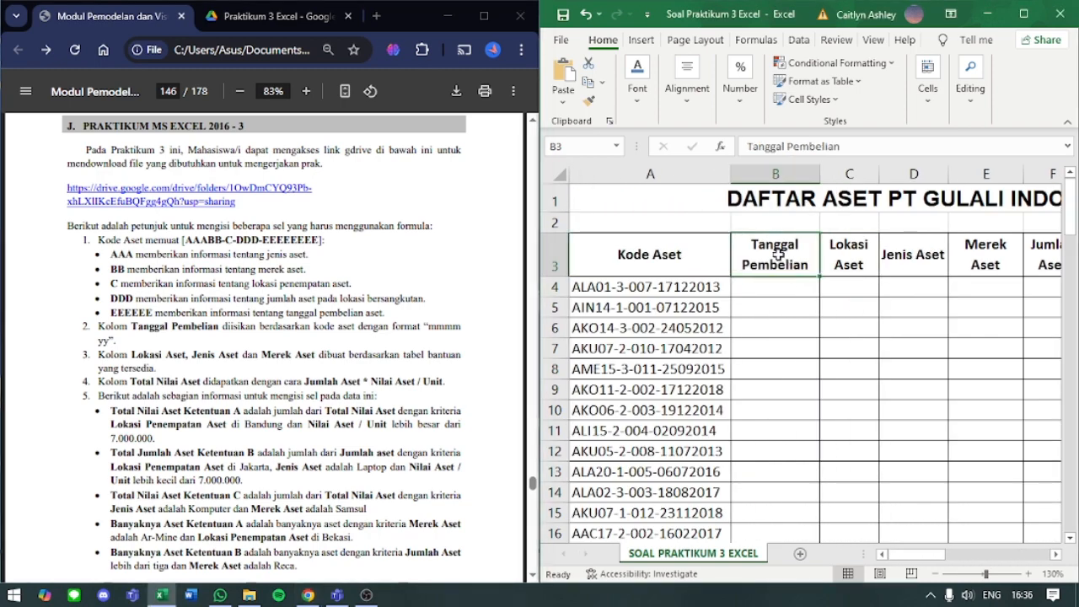
{"action": "key", "text": "Right"}
{"action": "key", "text": "Right"}
{"action": "key", "text": "Right"}
{"action": "key", "text": "Right"}
{"action": "key", "text": "Right"}
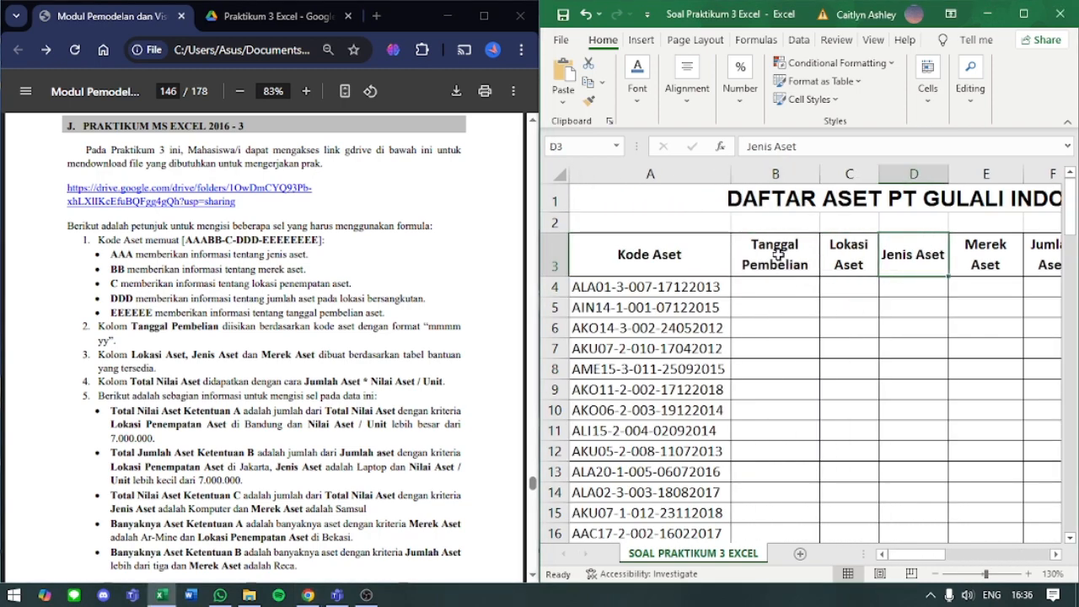
{"action": "key", "text": "Left"}
{"action": "key", "text": "Right"}
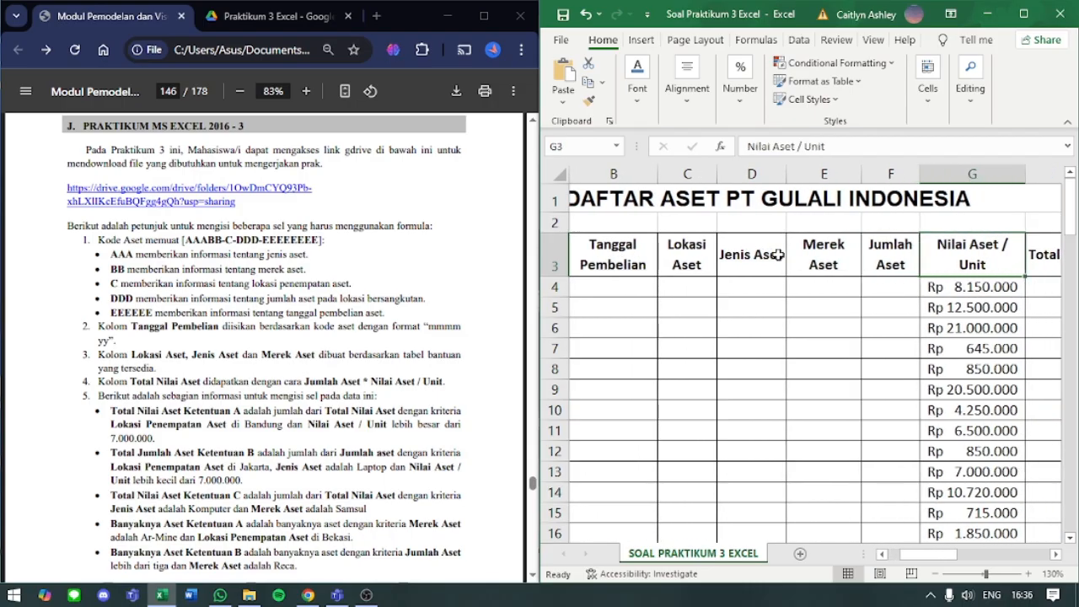
{"action": "key", "text": "Right"}
{"action": "key", "text": "Right"}
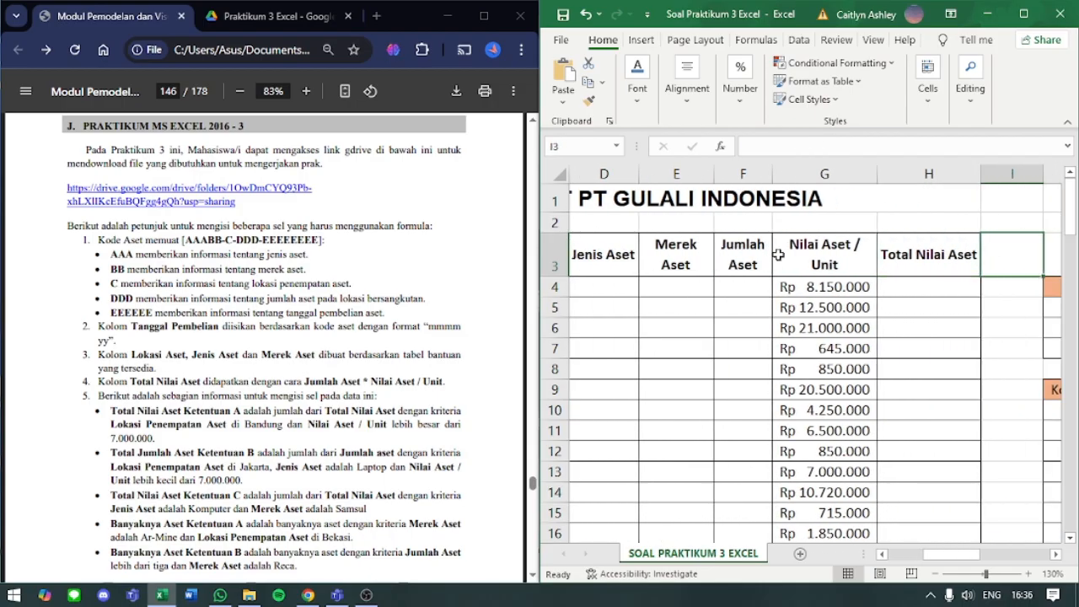
- Examine the summary table from Total Nilai Aset Perusahaan to Banyaknya Aset Ketentuan B, then return to the first asset code in A4
{"action": "scroll", "coordinate": [779, 262], "scroll_direction": "right", "scroll_amount": 4}
{"action": "scroll", "coordinate": [784, 279], "scroll_direction": "left", "scroll_amount": 4}
{"action": "scroll", "coordinate": [788, 282], "scroll_direction": "down", "scroll_amount": 7}
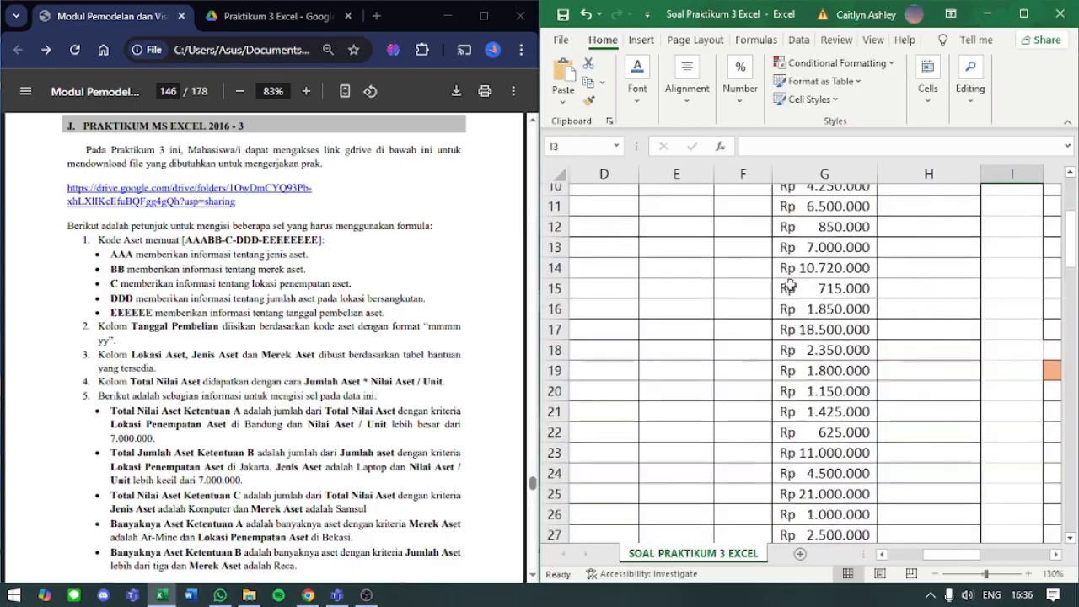
{"action": "scroll", "coordinate": [790, 285], "scroll_direction": "right", "scroll_amount": 4}
{"action": "scroll", "coordinate": [790, 285], "scroll_direction": "down", "scroll_amount": 5}
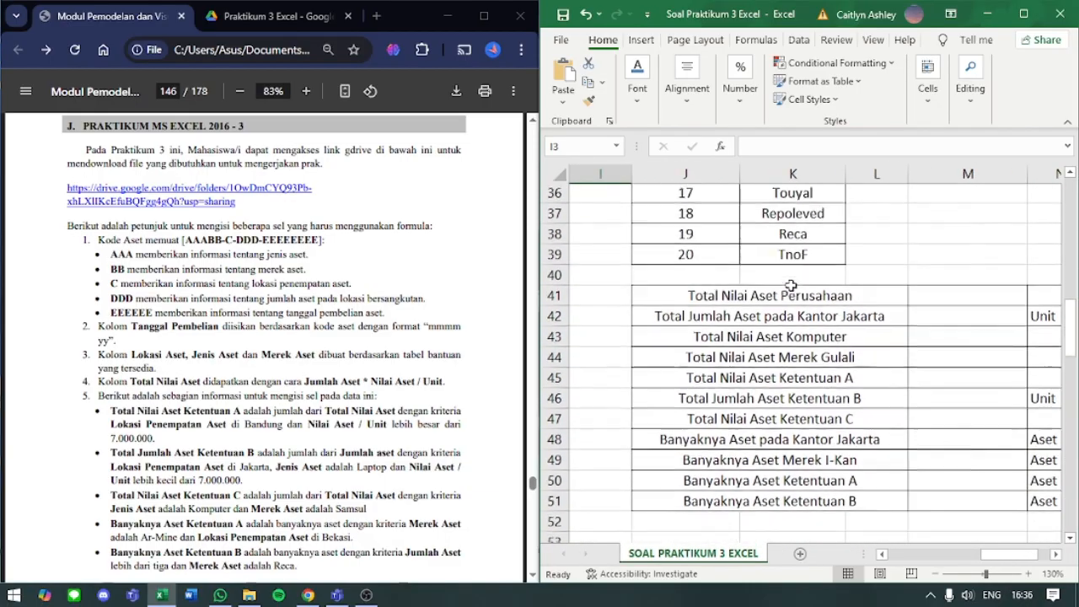
{"action": "scroll", "coordinate": [790, 285], "scroll_direction": "left", "scroll_amount": 2}
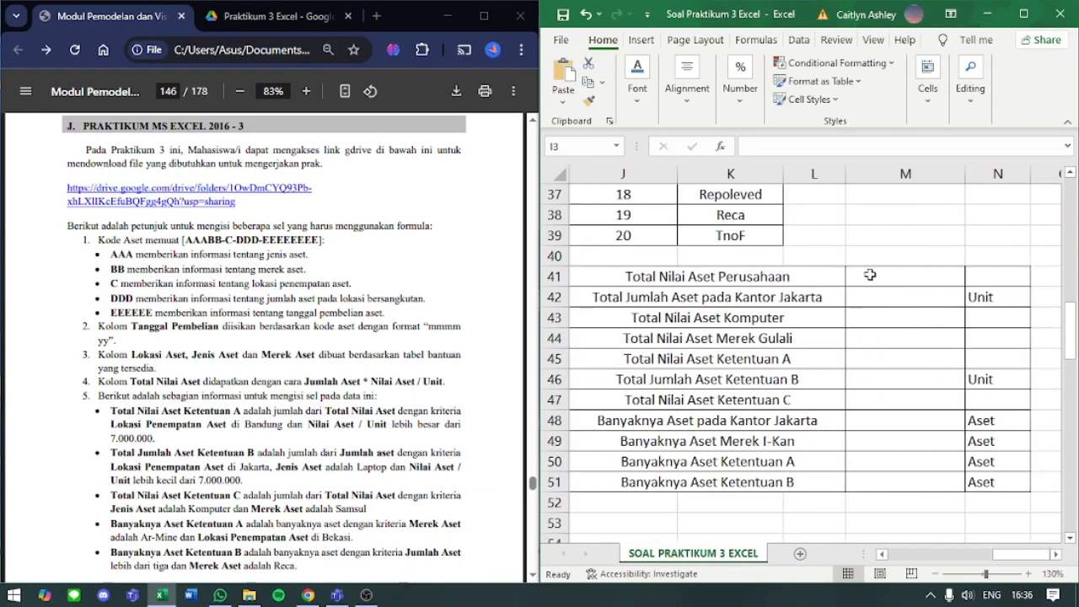
{"action": "scroll", "coordinate": [870, 275], "scroll_direction": "left", "scroll_amount": 5}
{"action": "scroll", "coordinate": [871, 275], "scroll_direction": "up", "scroll_amount": 12}
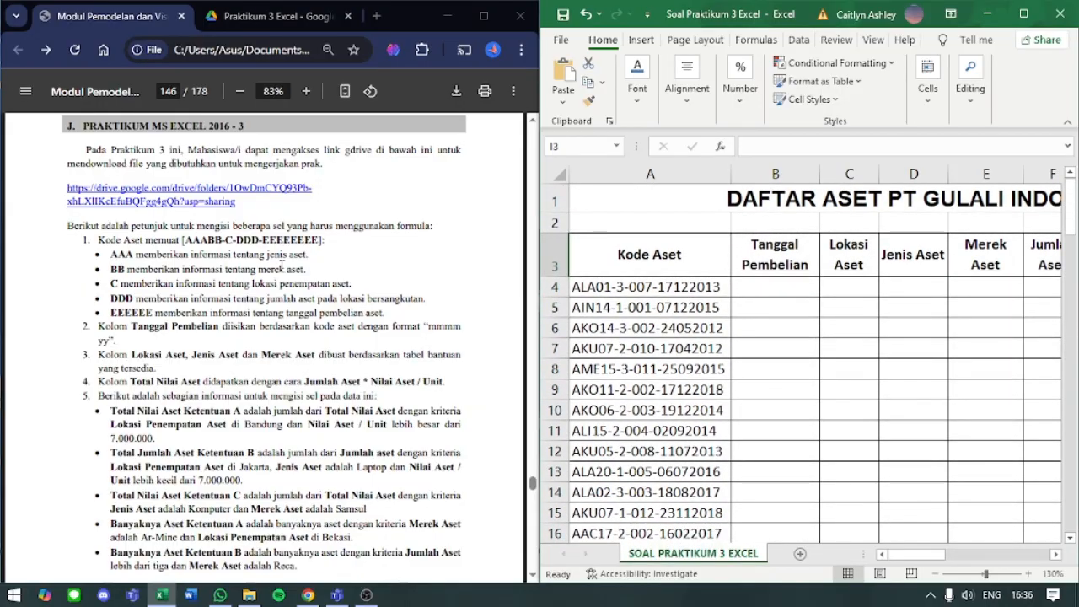
{"action": "left_click", "coordinate": [669, 285]}
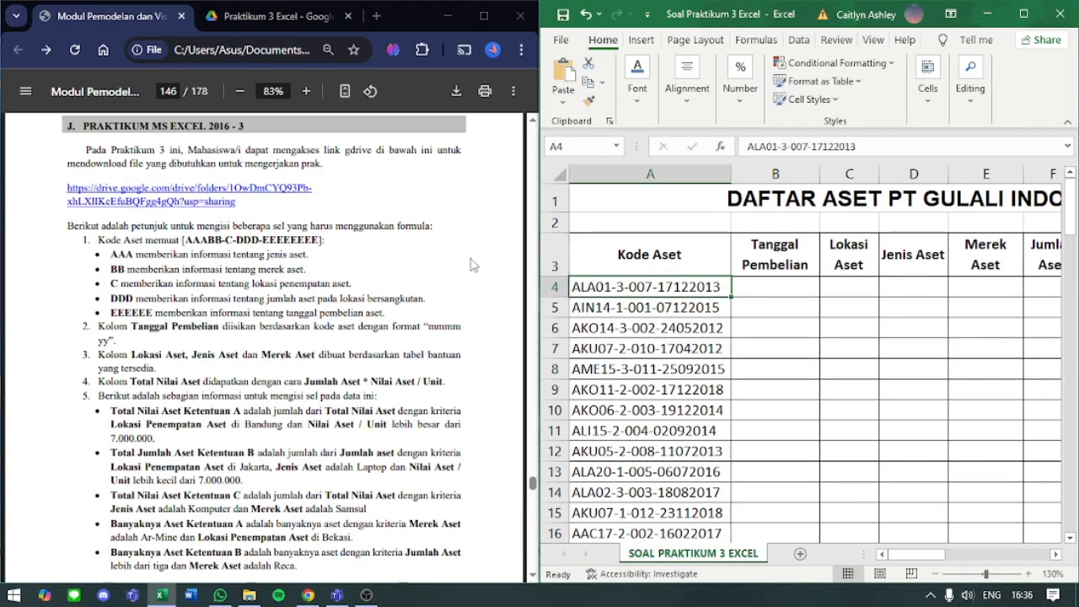
- Examine the AAABB-C-DDD-EEEEEEEE pattern in the module, mainly its AAA and BB parts, against the asset code in A4
{"action": "left_click", "coordinate": [219, 249]}
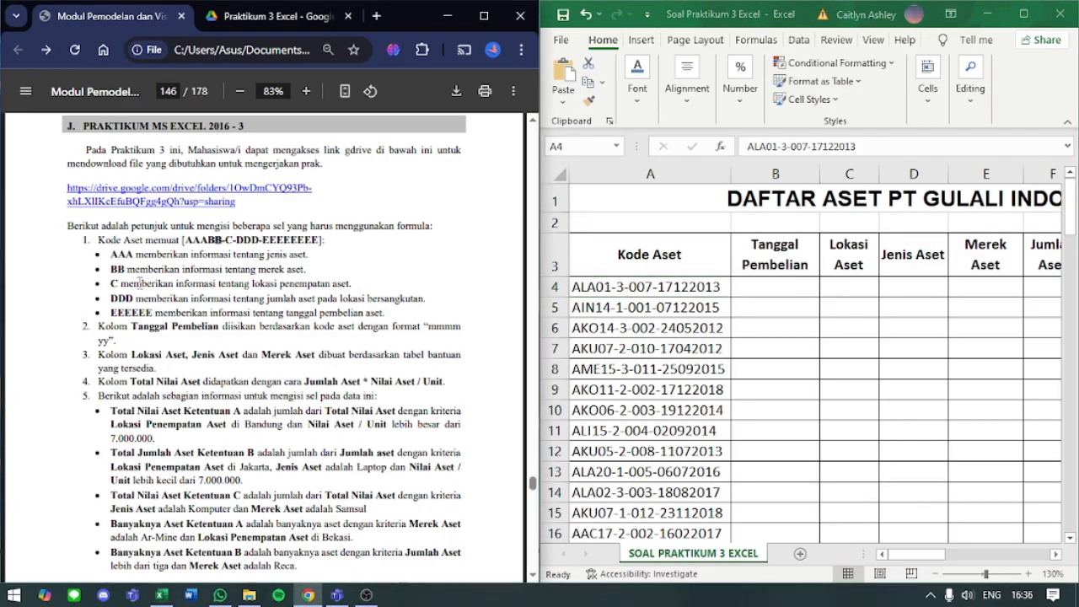
{"action": "left_click_drag", "start_coordinate": [101, 238], "coordinate": [304, 231]}
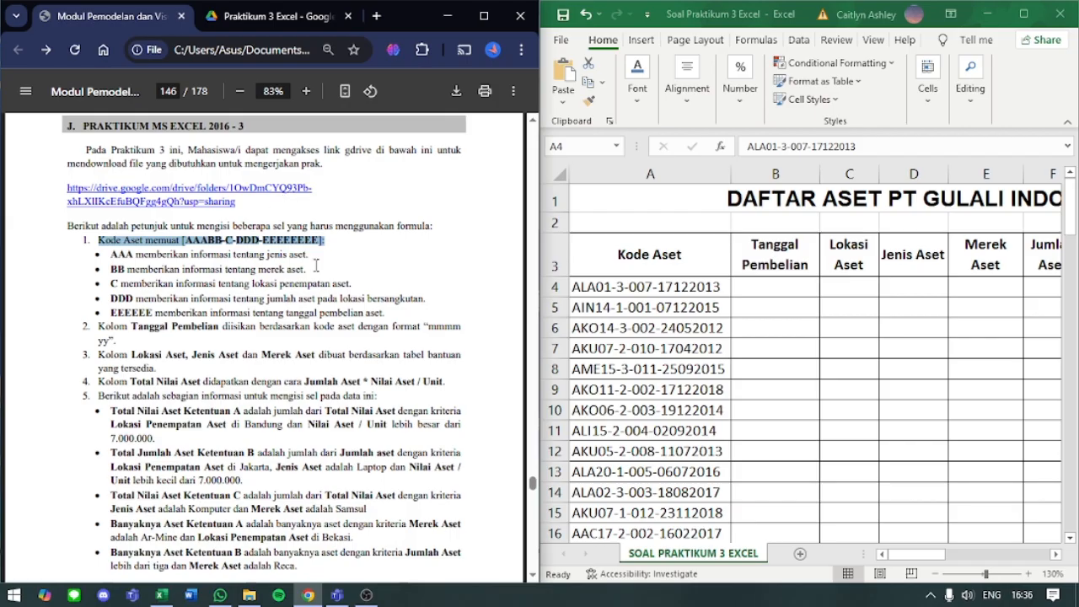
{"action": "left_click", "coordinate": [257, 246]}
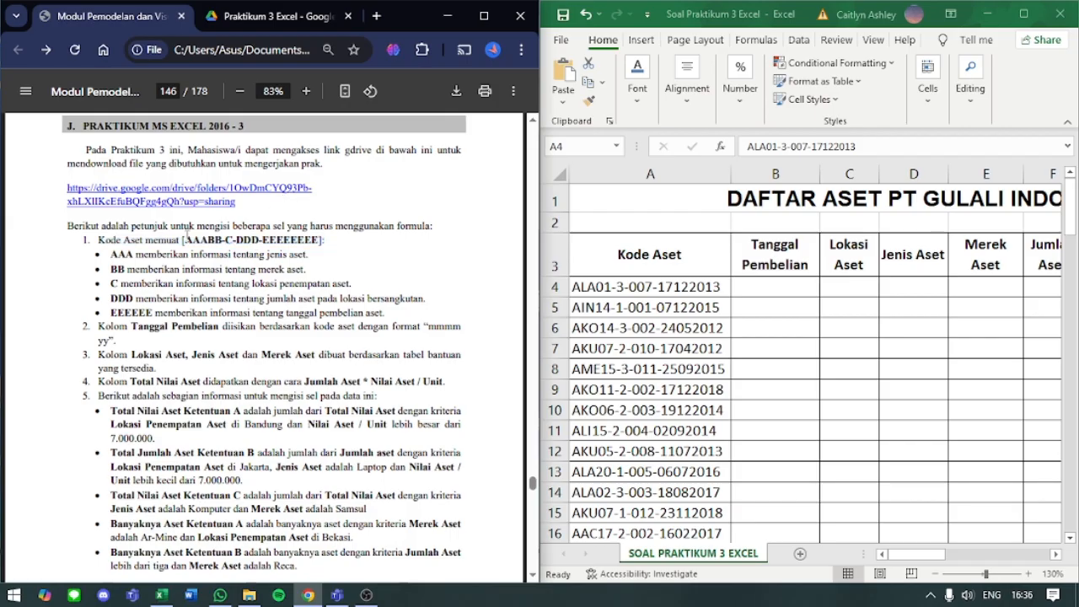
{"action": "left_click_drag", "start_coordinate": [186, 238], "coordinate": [206, 244]}
{"action": "left_click_drag", "start_coordinate": [111, 253], "coordinate": [307, 255]}
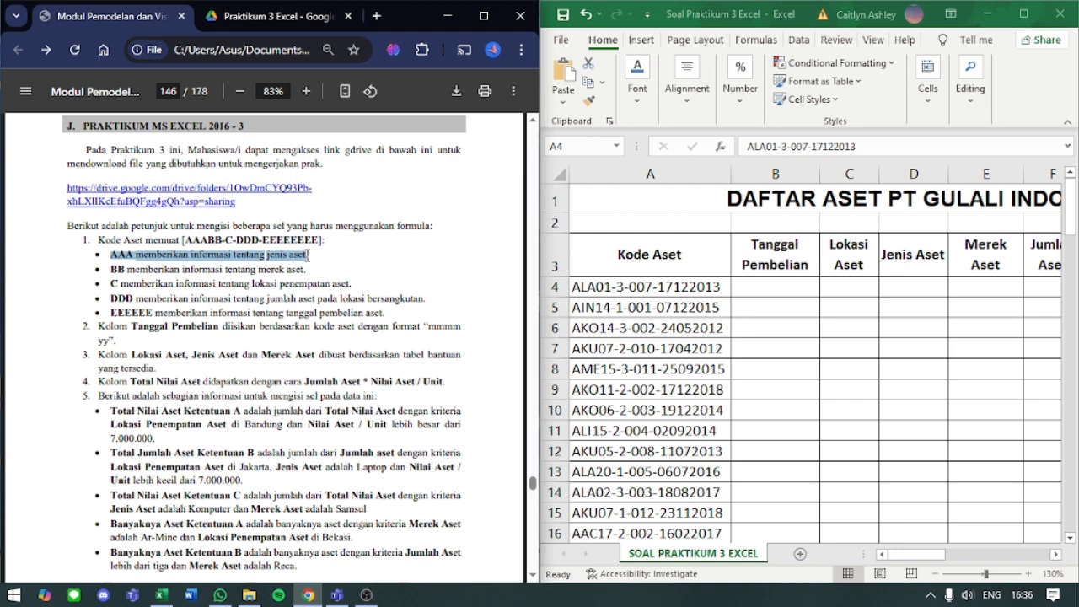
{"action": "left_click", "coordinate": [581, 286]}
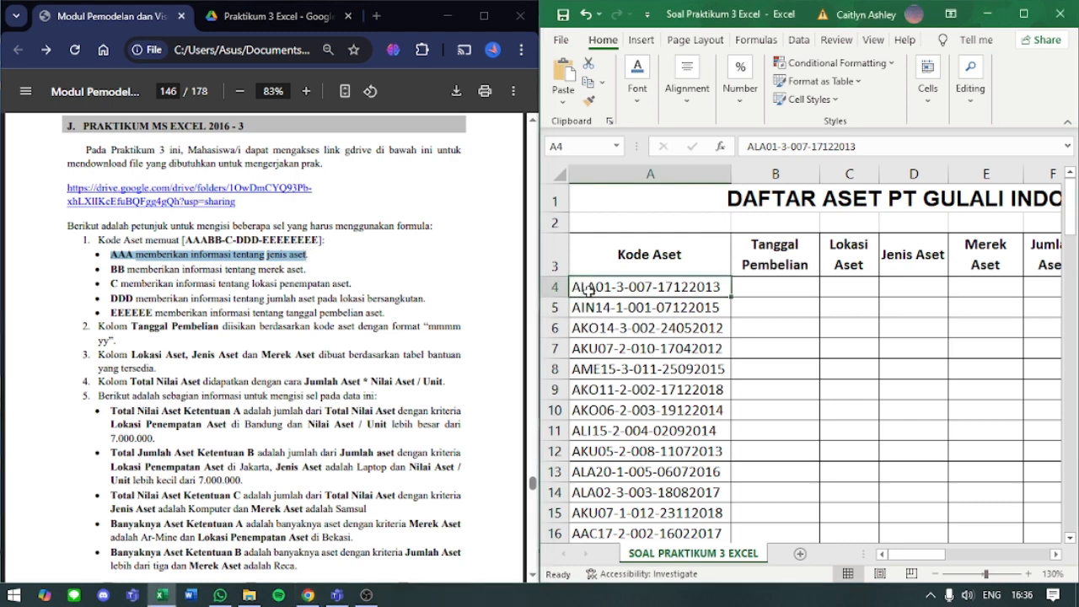
{"action": "left_click", "coordinate": [119, 269]}
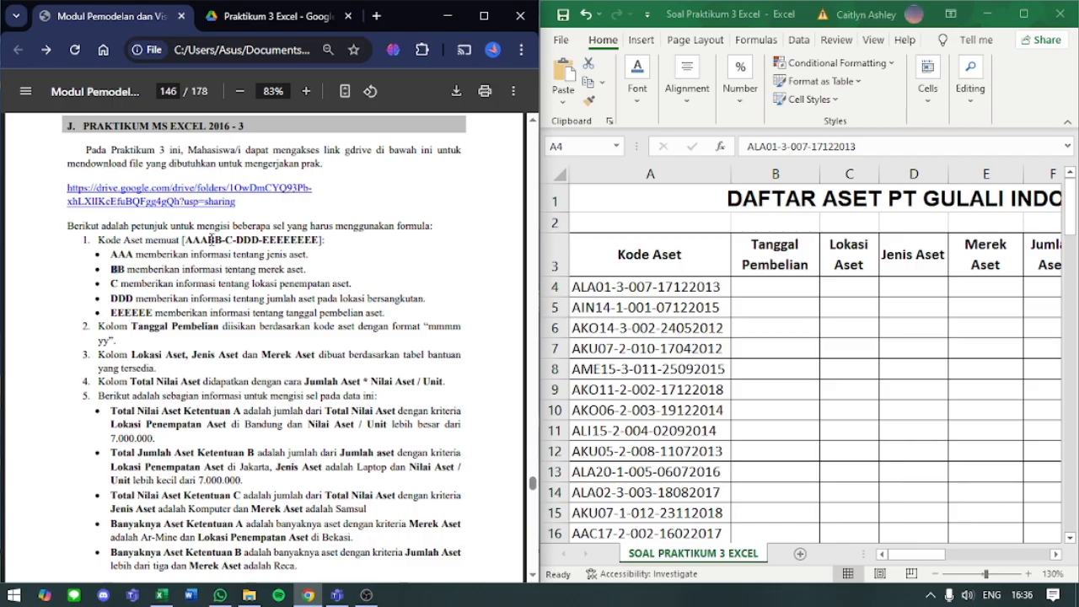
{"action": "left_click_drag", "start_coordinate": [200, 241], "coordinate": [233, 241]}
{"action": "left_click", "coordinate": [583, 294]}
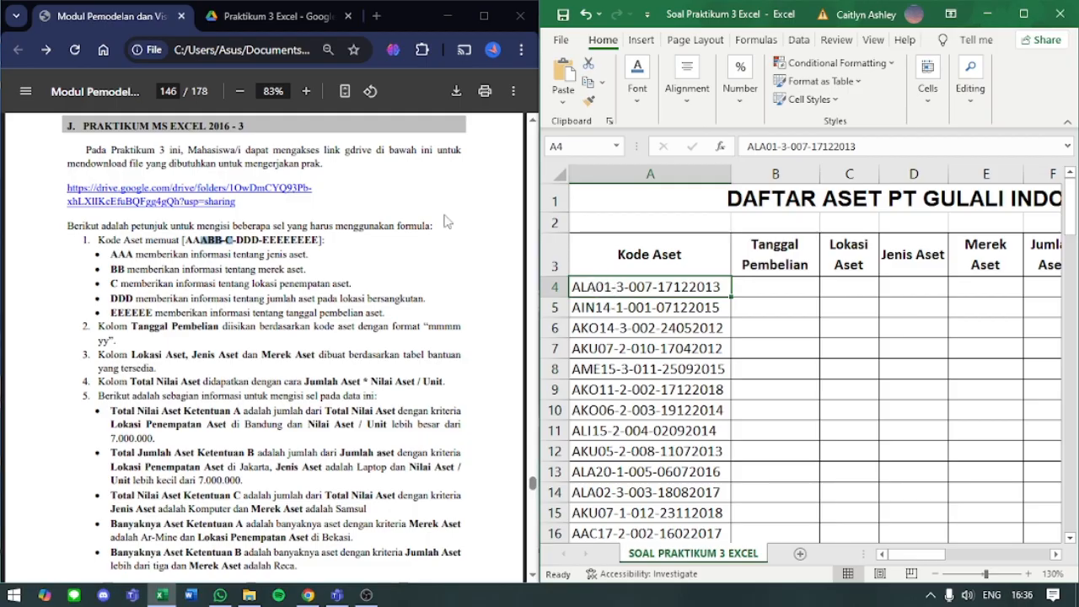
{"action": "left_click", "coordinate": [749, 288]}
{"action": "key", "text": "Down"}
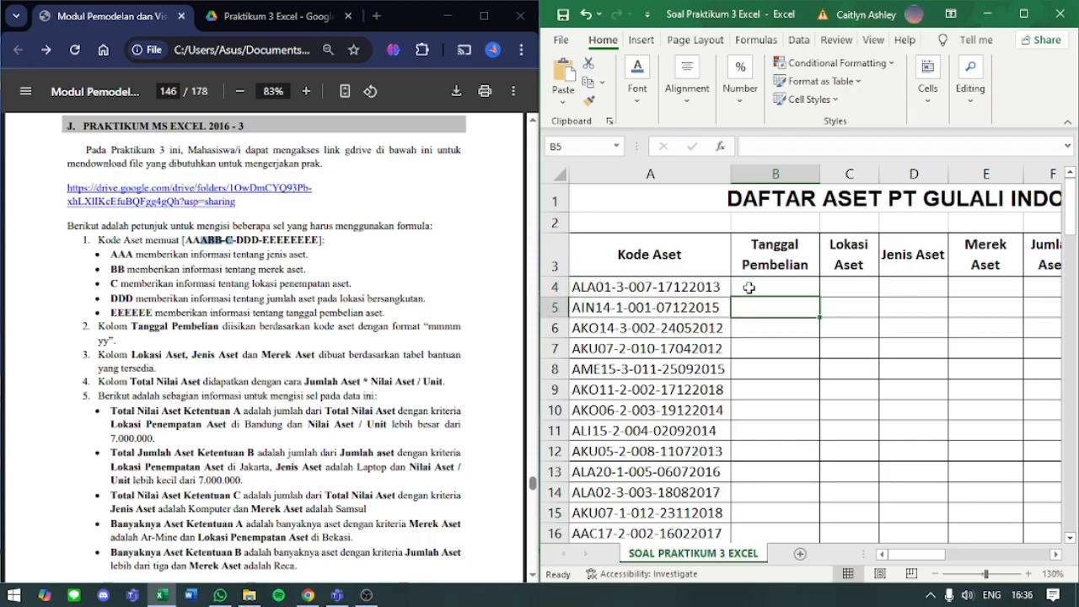
{"action": "key", "text": "Left"}
{"action": "key", "text": "Right"}
{"action": "key", "text": "Up"}
{"action": "key", "text": "Left"}
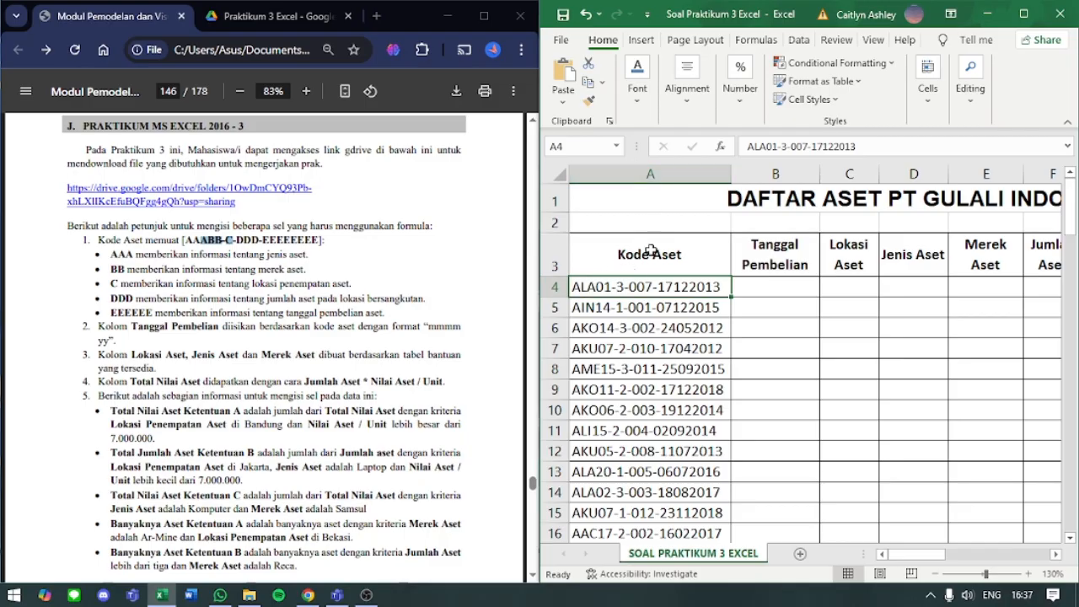
{"action": "left_click", "coordinate": [774, 356]}
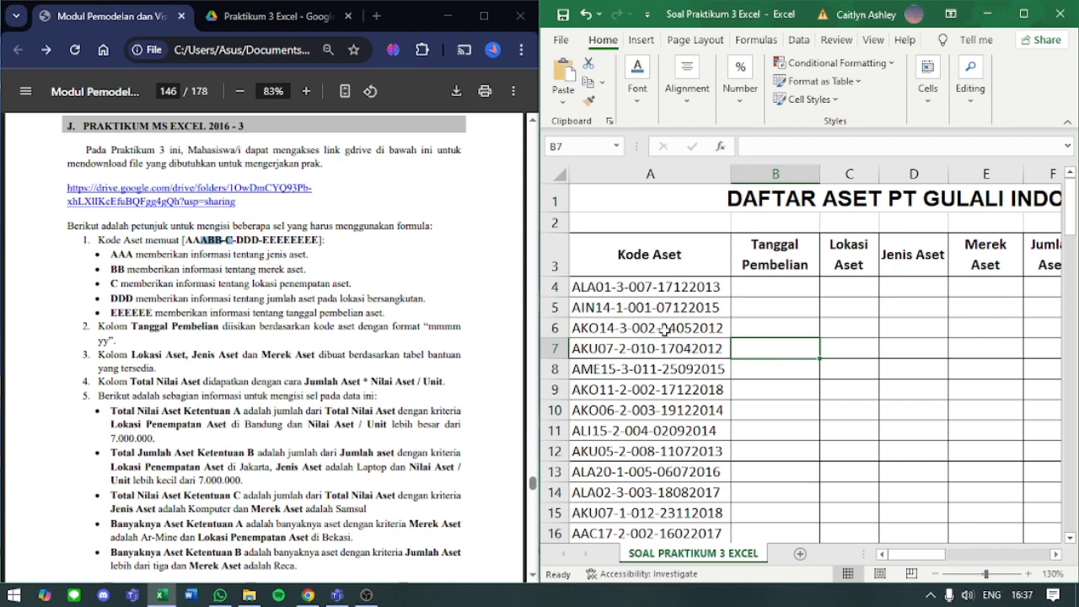
- Go through the module's Kode Aset explanations from AAA to EEEEEE and compare them with the code in A4
{"action": "left_click", "coordinate": [710, 287]}
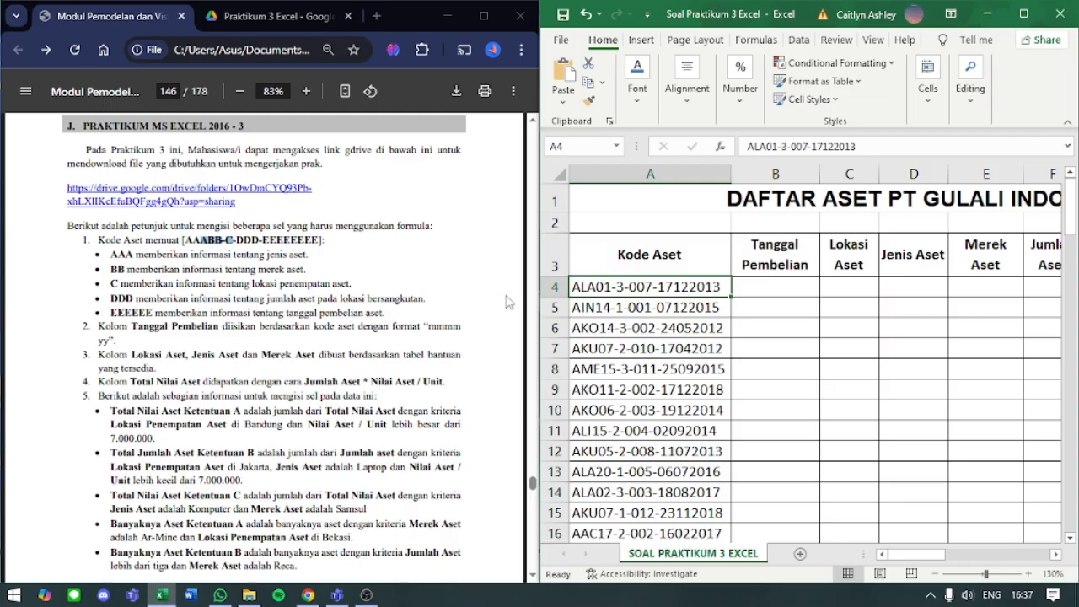
{"action": "left_click_drag", "start_coordinate": [107, 250], "coordinate": [385, 312]}
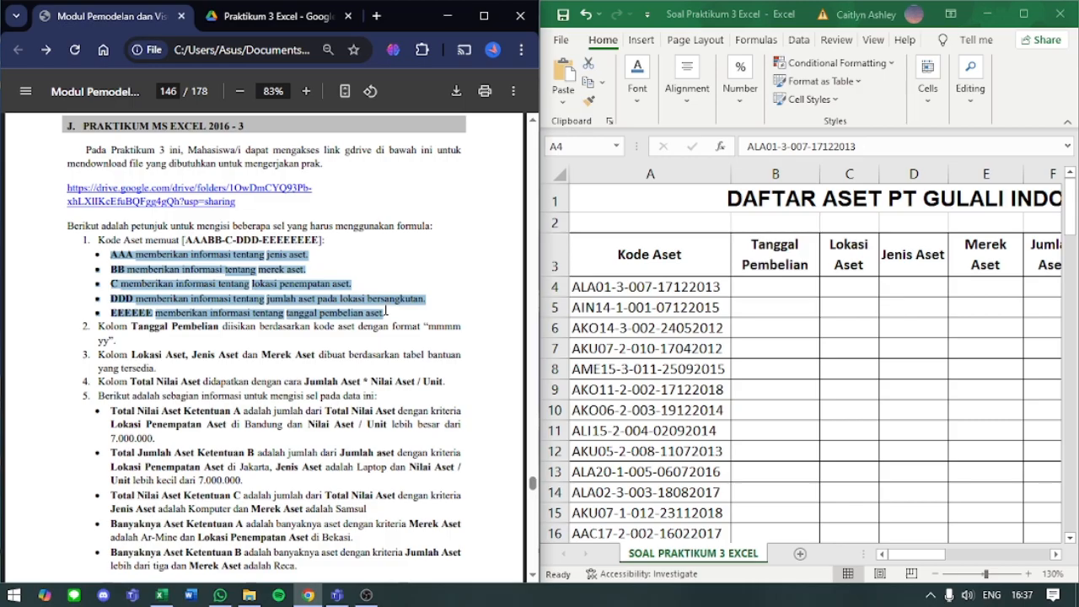
{"action": "left_click", "coordinate": [718, 285]}
- Read the module's instruction 2 on filling the Tanggal Pembelian column from the asset code, including its "mmmm yy" format
{"action": "left_click", "coordinate": [762, 294]}
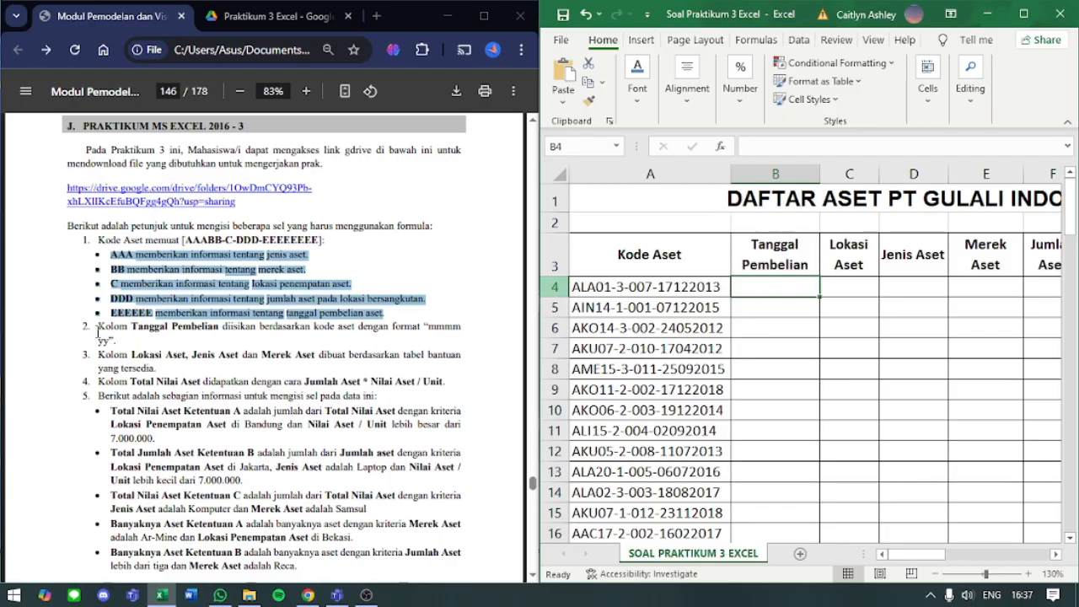
{"action": "left_click_drag", "start_coordinate": [96, 326], "coordinate": [432, 324]}
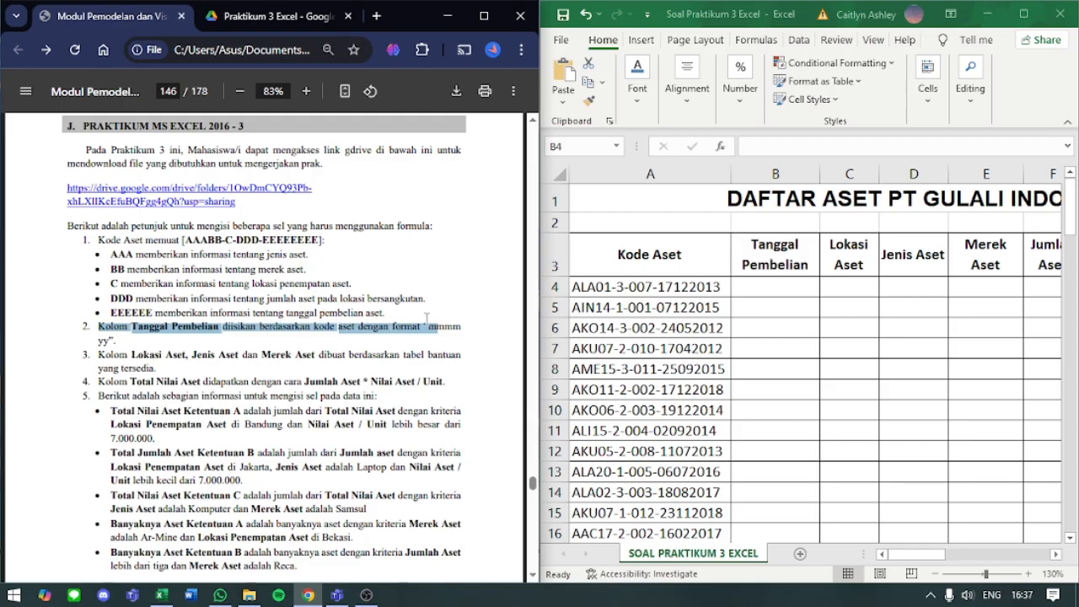
{"action": "left_click", "coordinate": [436, 324]}
{"action": "left_click_drag", "start_coordinate": [428, 326], "coordinate": [459, 326]}
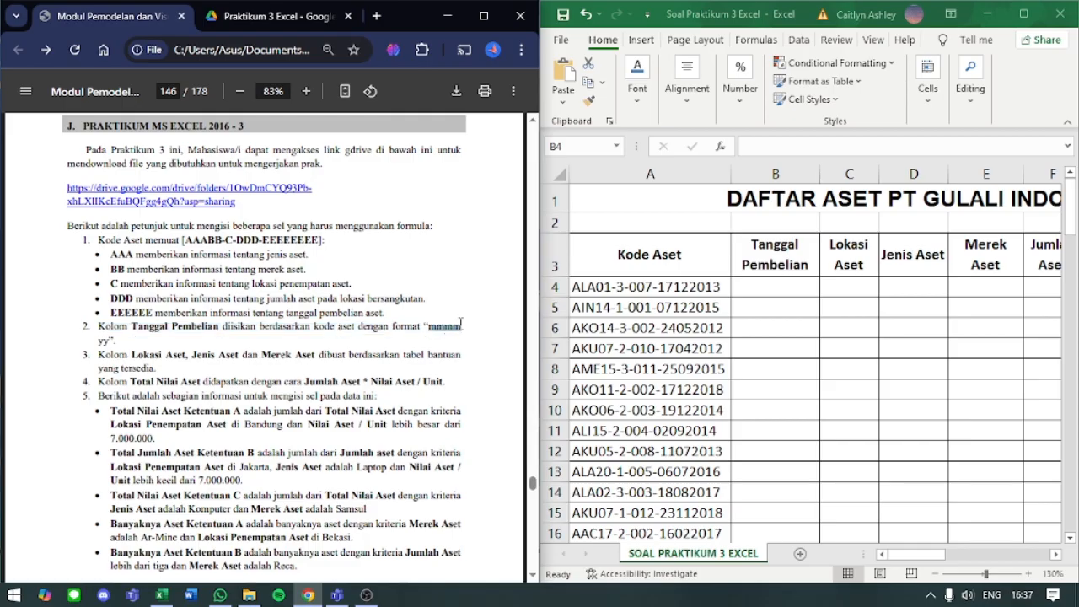
{"action": "left_click", "coordinate": [102, 340]}
{"action": "left_click_drag", "start_coordinate": [429, 327], "coordinate": [459, 329]}
{"action": "left_click", "coordinate": [428, 326]}
{"action": "double_click", "coordinate": [103, 340]}
- Start a formula with the TEXT function in B4, the first Tanggal Pembelian cell
{"action": "left_click", "coordinate": [800, 288]}
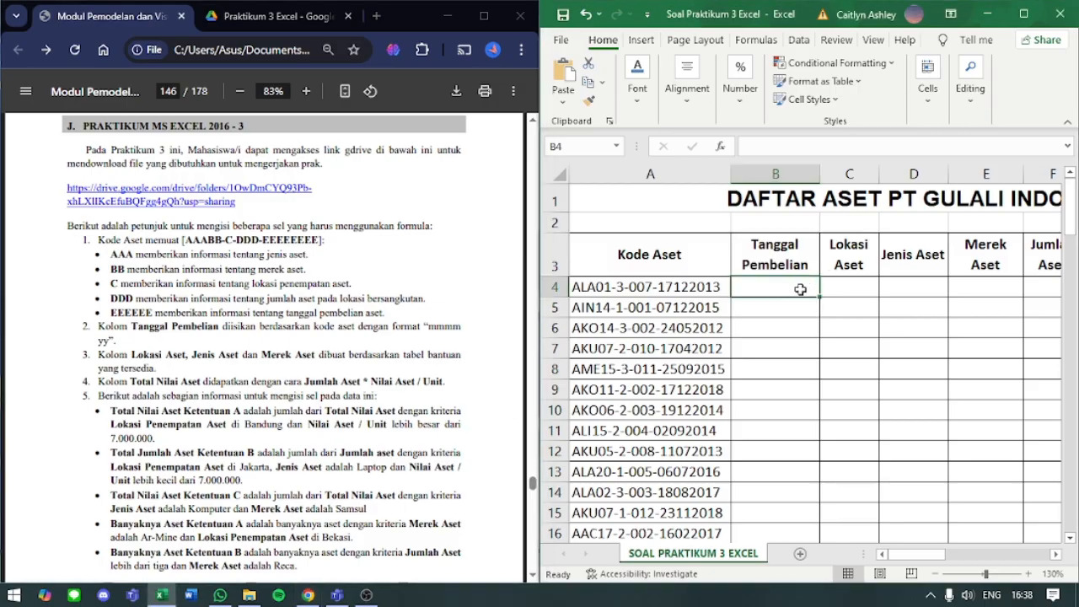
{"action": "double_click", "coordinate": [800, 289]}
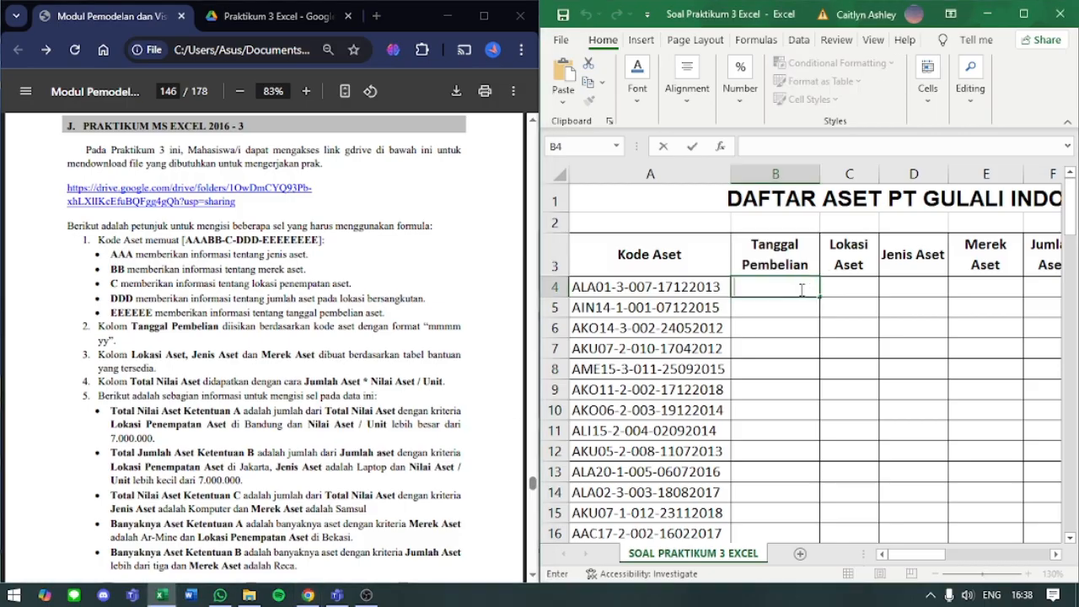
{"action": "type", "text": "=TEXT"}
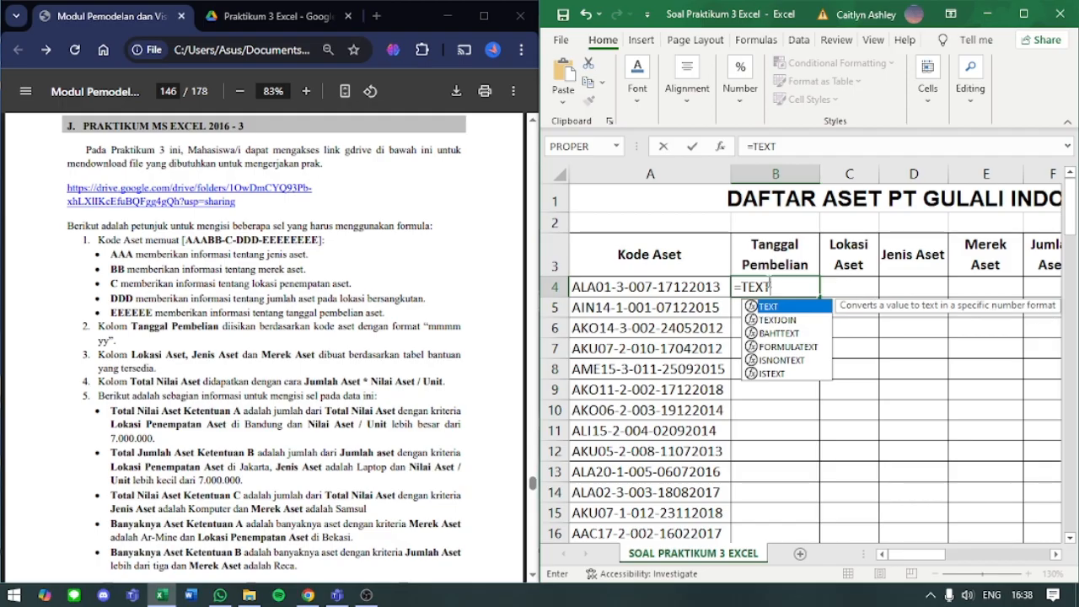
{"action": "key", "text": "BackSpace"}
{"action": "key", "text": "BackSpace"}
{"action": "key", "text": "BackSpace"}
{"action": "key", "text": "BackSpace"}
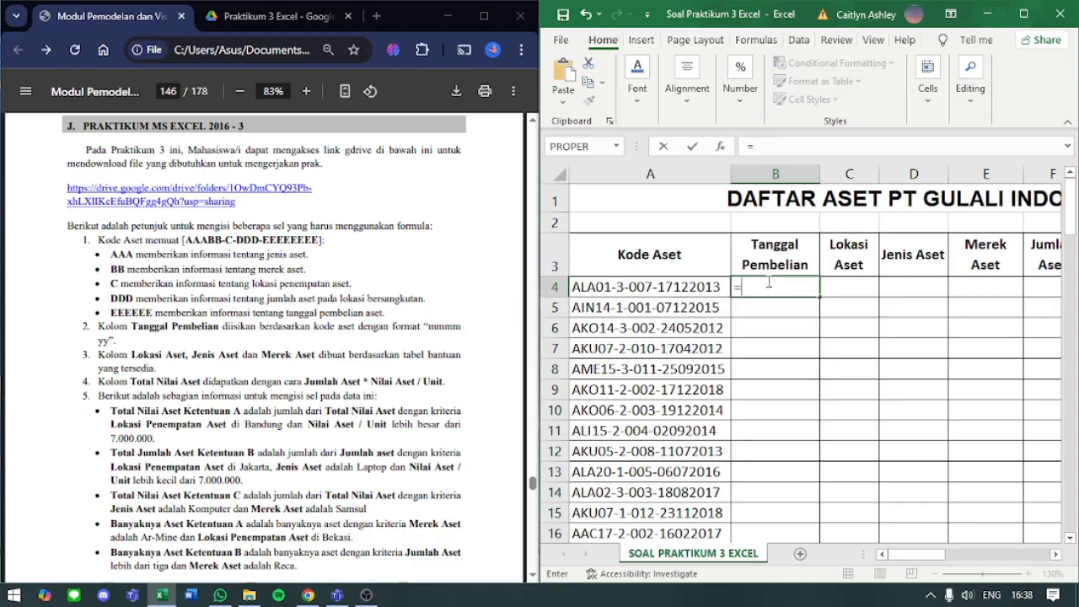
{"action": "key", "text": "BackSpace"}
{"action": "type", "text": "="}
{"action": "key", "text": "BackSpace"}
{"action": "type", "text": "-TEXT"}
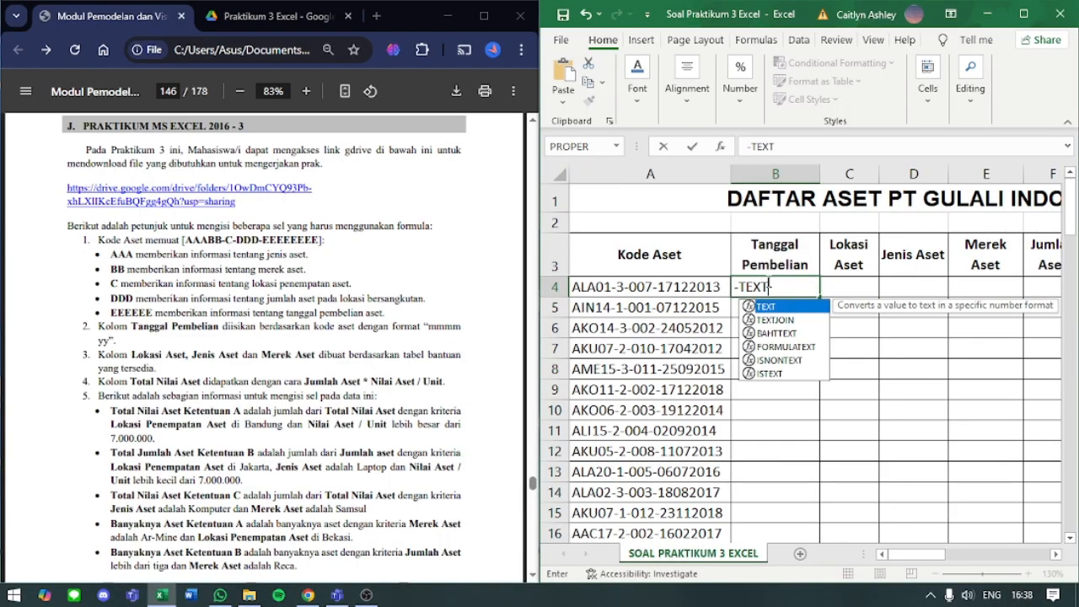
{"action": "key", "text": "BackSpace"}
{"action": "key", "text": "BackSpace"}
{"action": "key", "text": "BackSpace"}
{"action": "key", "text": "BackSpace"}
{"action": "type", "text": "="}
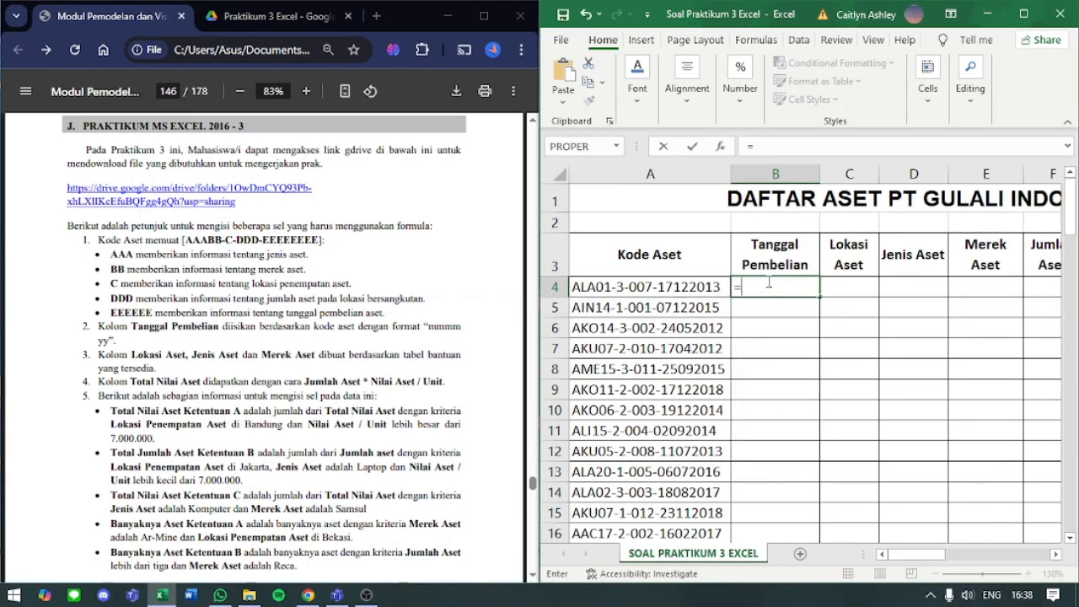
{"action": "type", "text": "TEXT"}
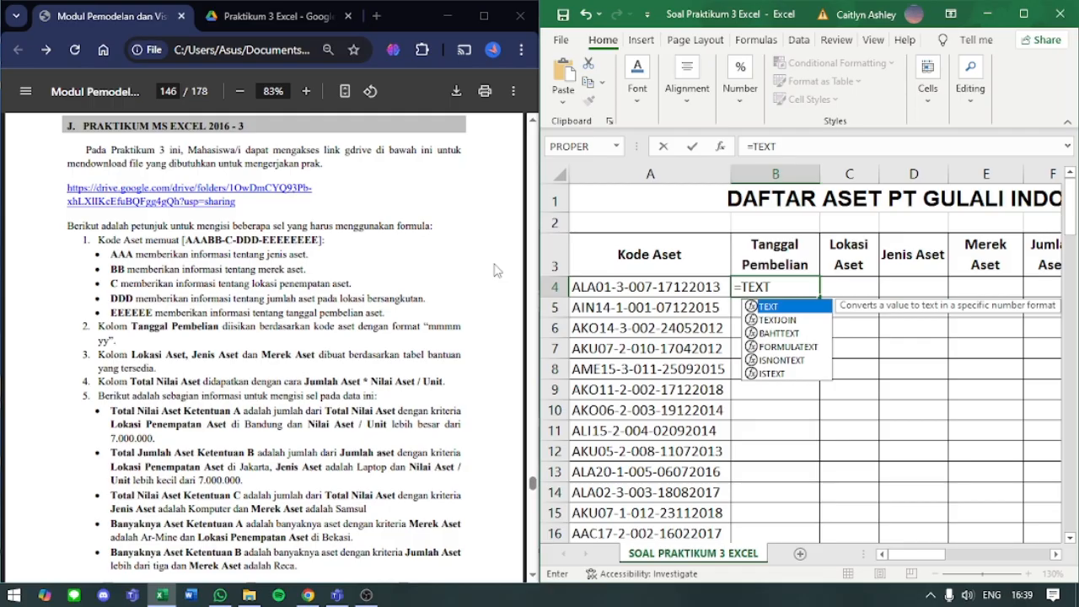
- Nest the DATE function as the value of TEXT in B4's formula and open the function arguments for DATE
{"action": "type", "text": "("}
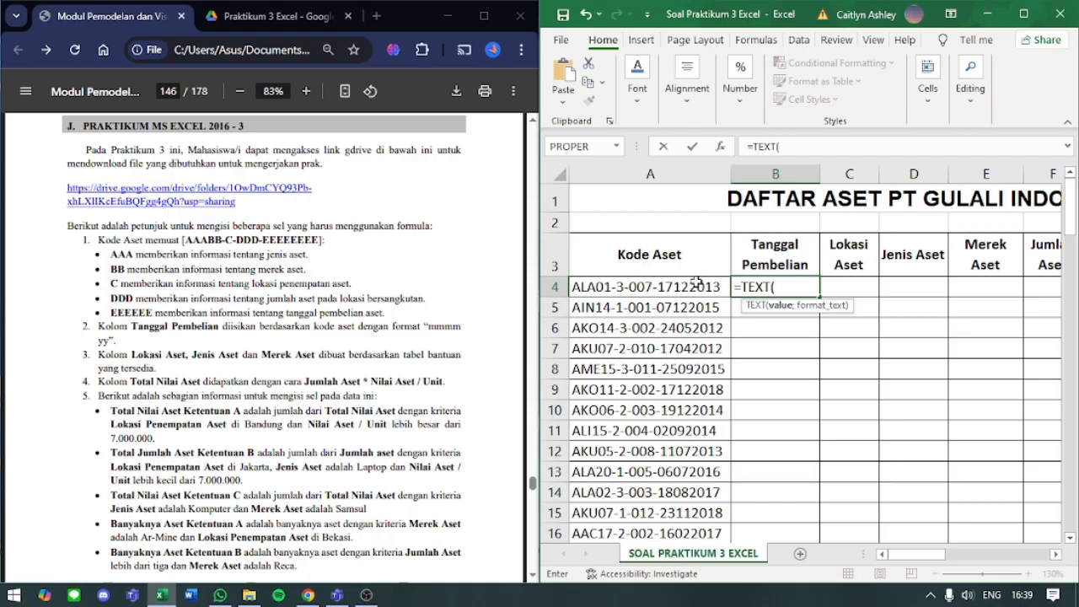
{"action": "type", "text": "DATE"}
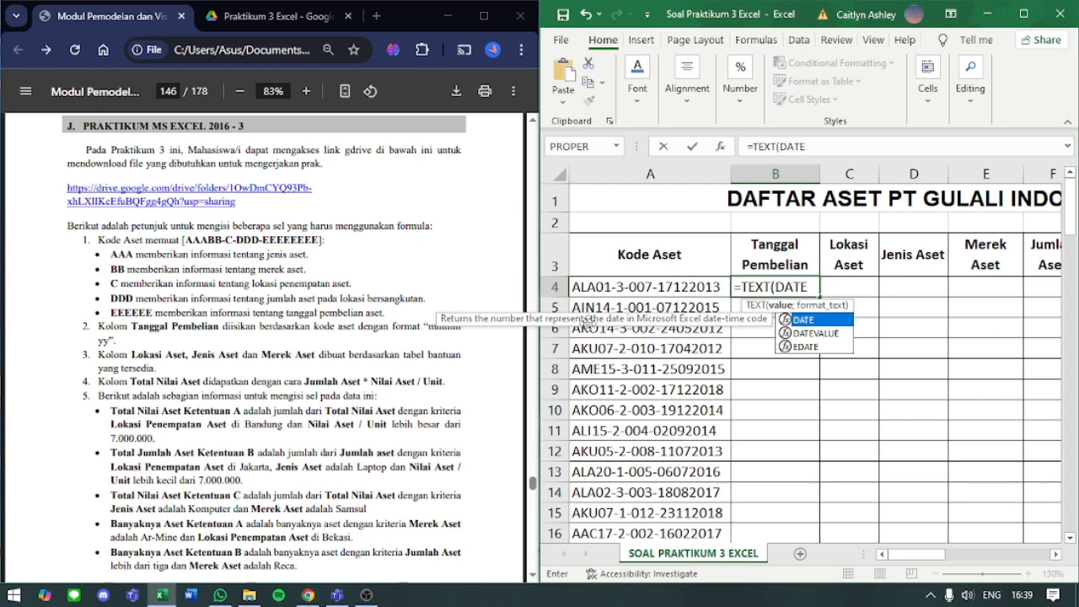
{"action": "type", "text": "("}
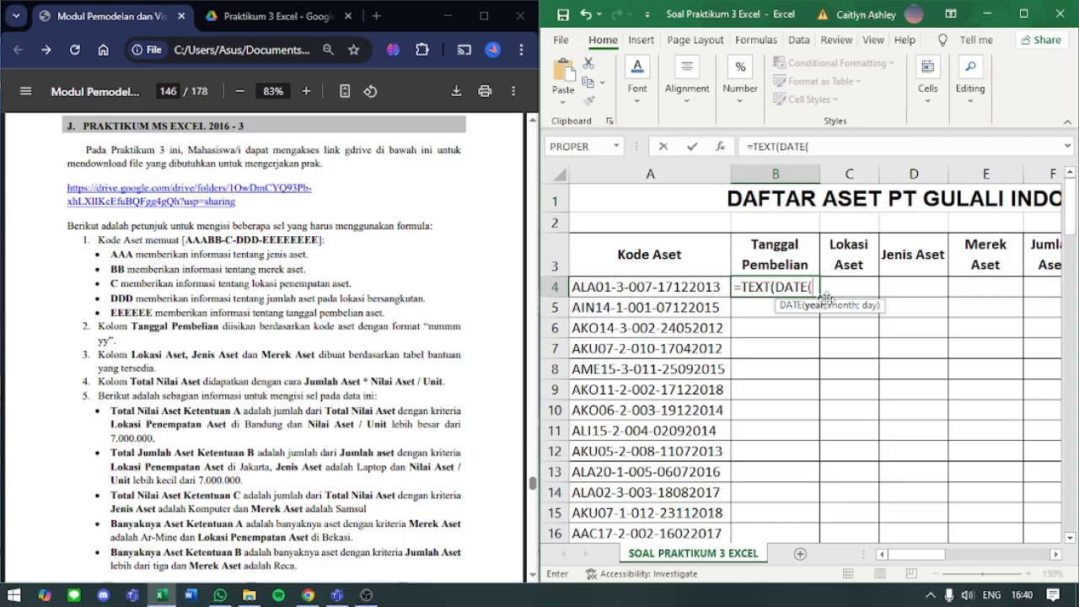
{"action": "left_click", "coordinate": [721, 148]}
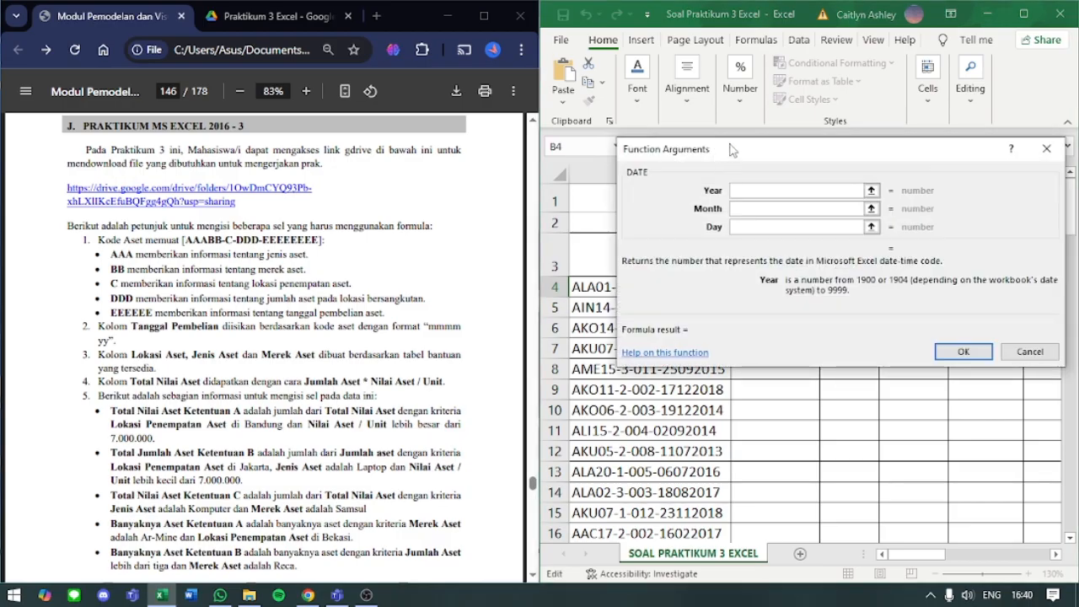
- Examine the descriptions of DATE's Year, Month and Day arguments, moving the dialog off the formula
{"action": "left_click_drag", "start_coordinate": [732, 150], "coordinate": [731, 189]}
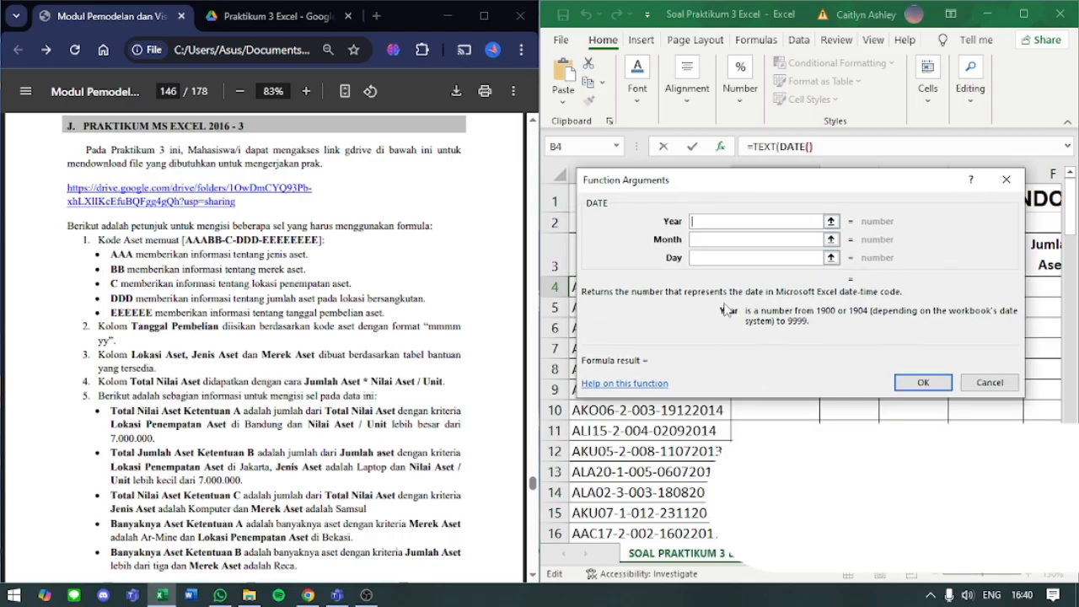
{"action": "left_click", "coordinate": [703, 238]}
{"action": "left_click", "coordinate": [711, 257]}
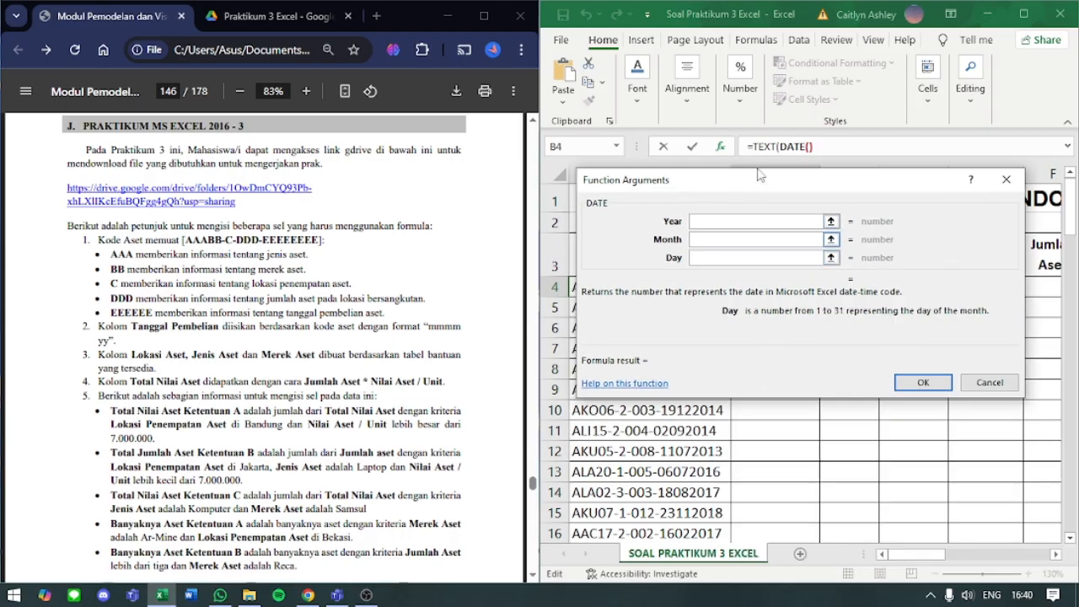
{"action": "left_click", "coordinate": [713, 223]}
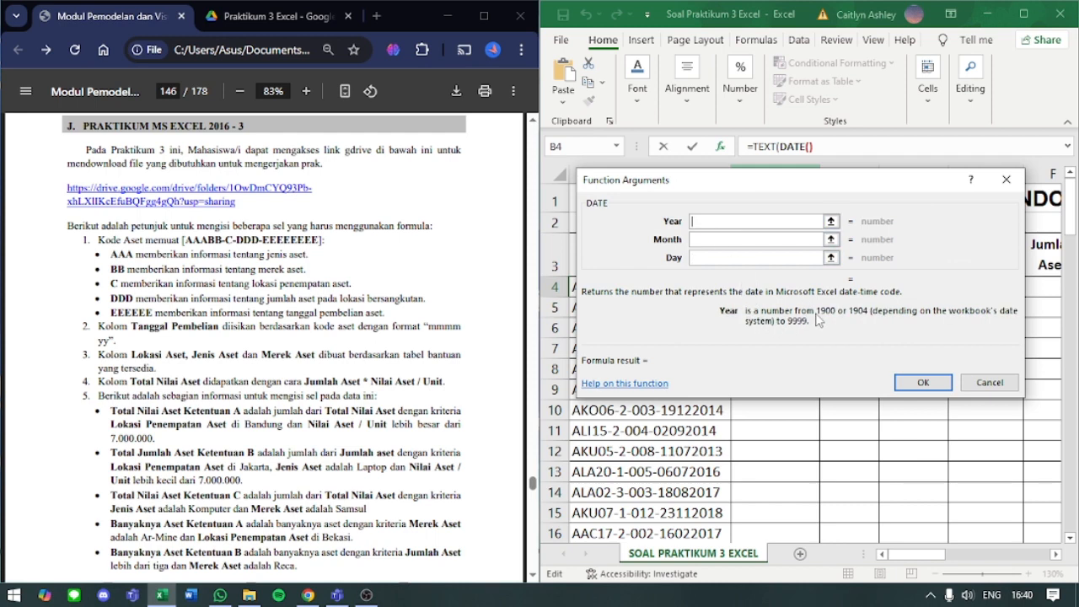
{"action": "left_click_drag", "start_coordinate": [818, 319], "coordinate": [828, 323]}
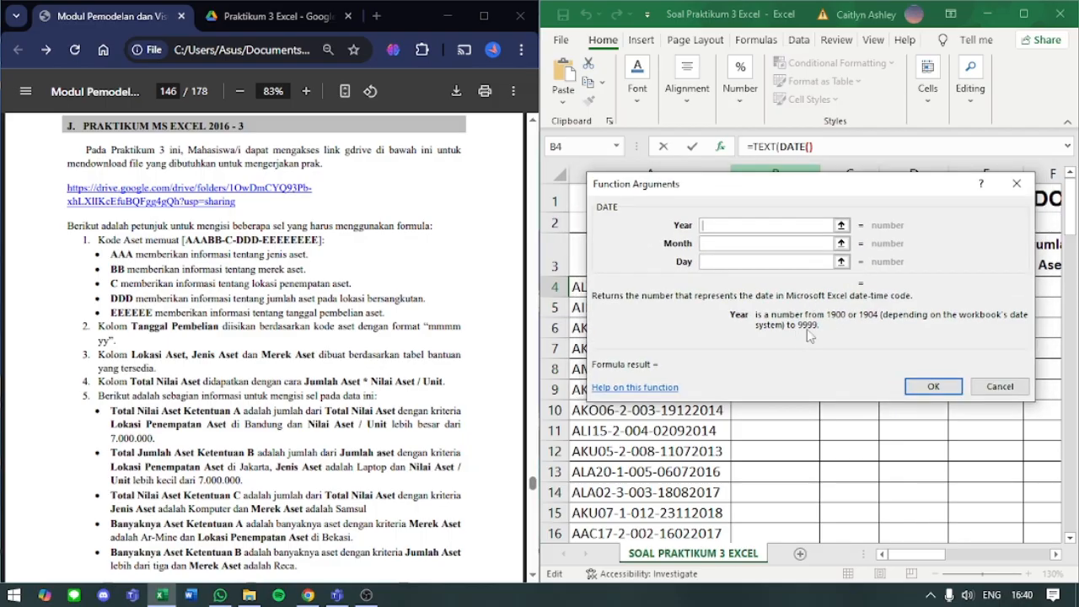
{"action": "left_click", "coordinate": [754, 242]}
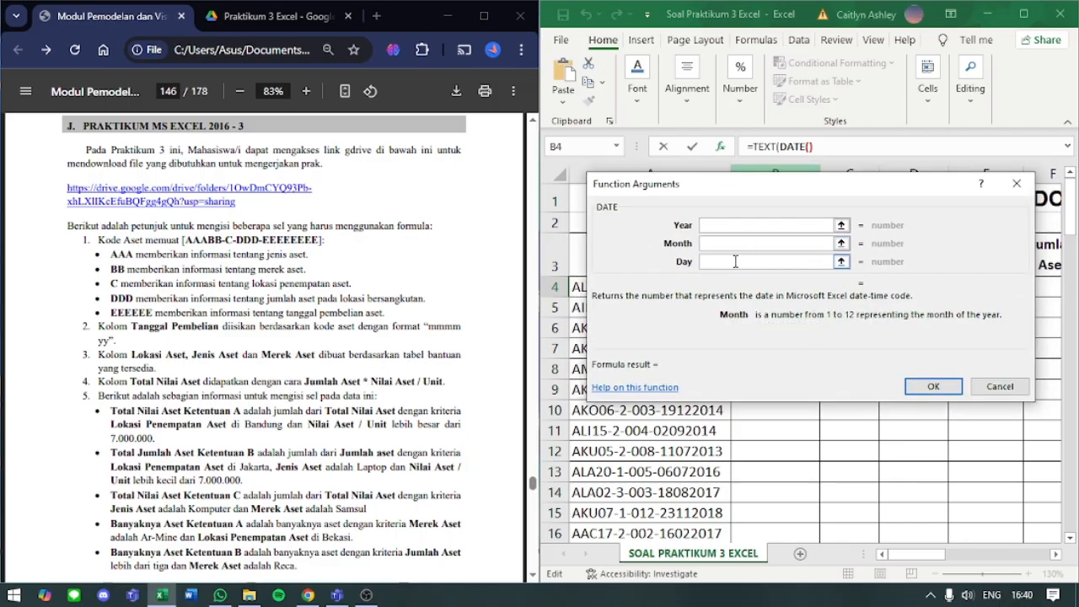
{"action": "left_click", "coordinate": [736, 261]}
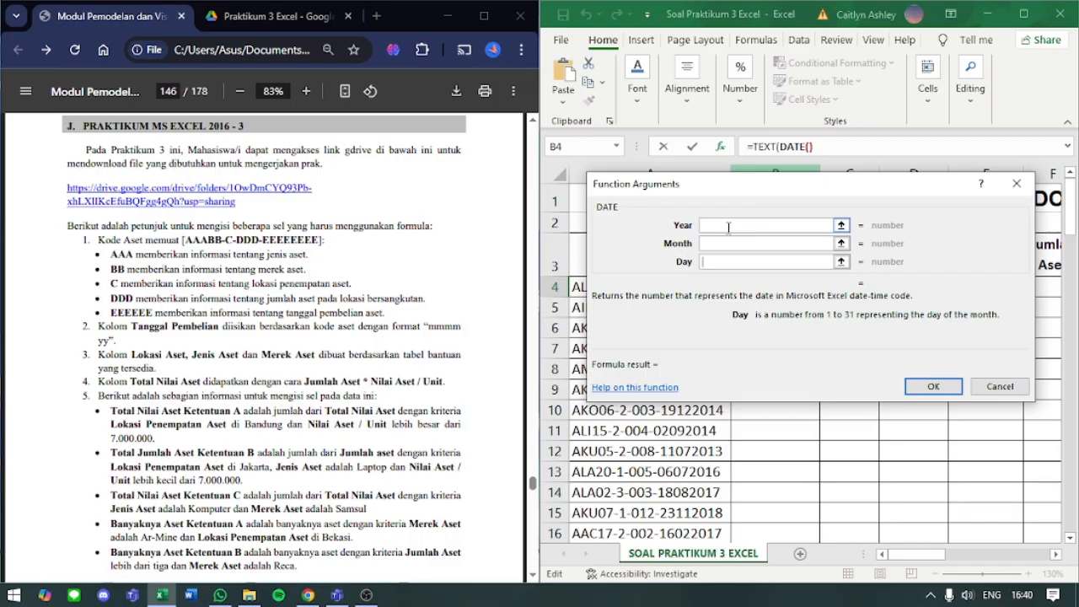
{"action": "left_click", "coordinate": [729, 226]}
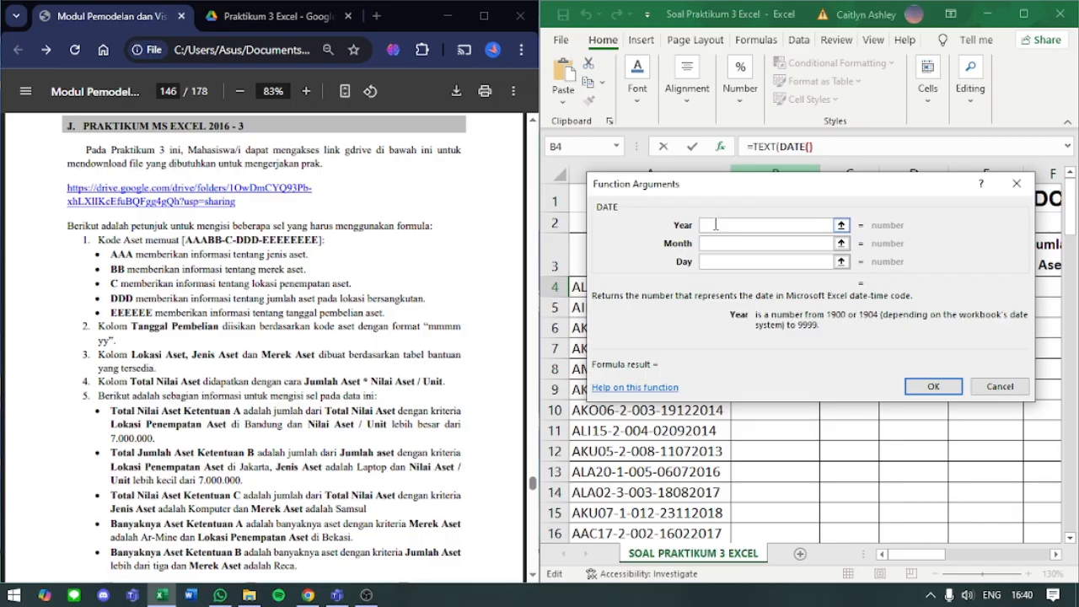
{"action": "left_click", "coordinate": [715, 243]}
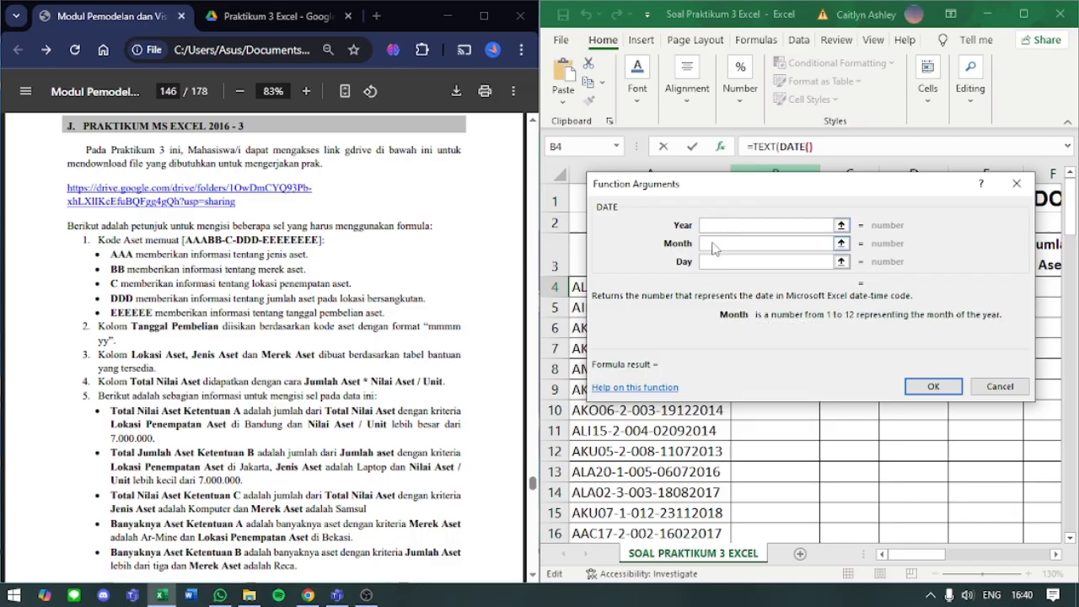
{"action": "left_click", "coordinate": [716, 264]}
{"action": "left_click", "coordinate": [717, 226]}
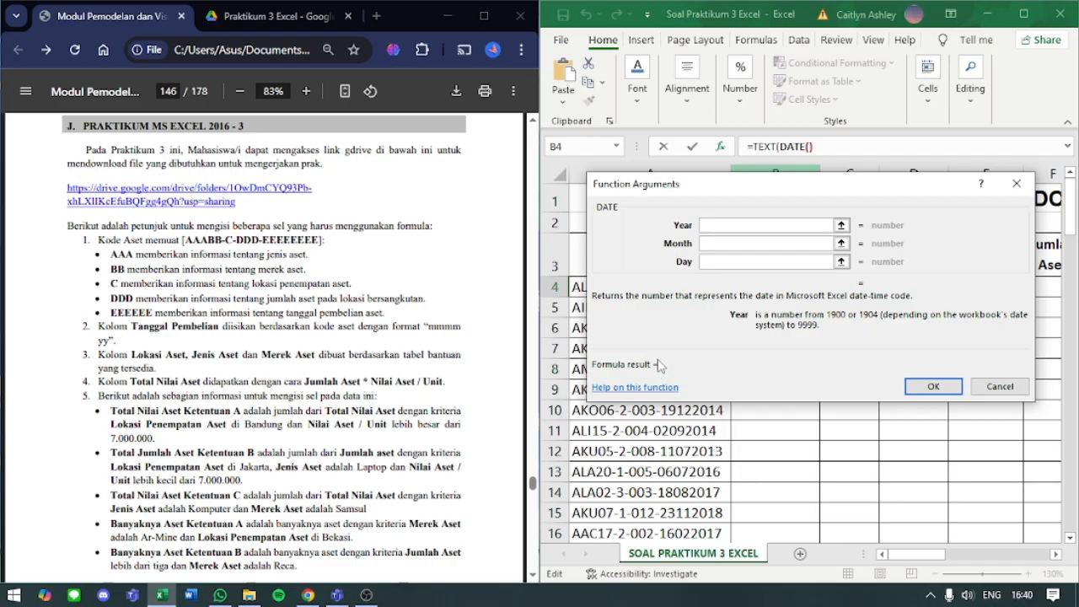
- Leave the DATE function arguments and remove the closing bracket so that B4's formula reads =TEXT(DATE(
{"action": "left_click", "coordinate": [933, 387]}
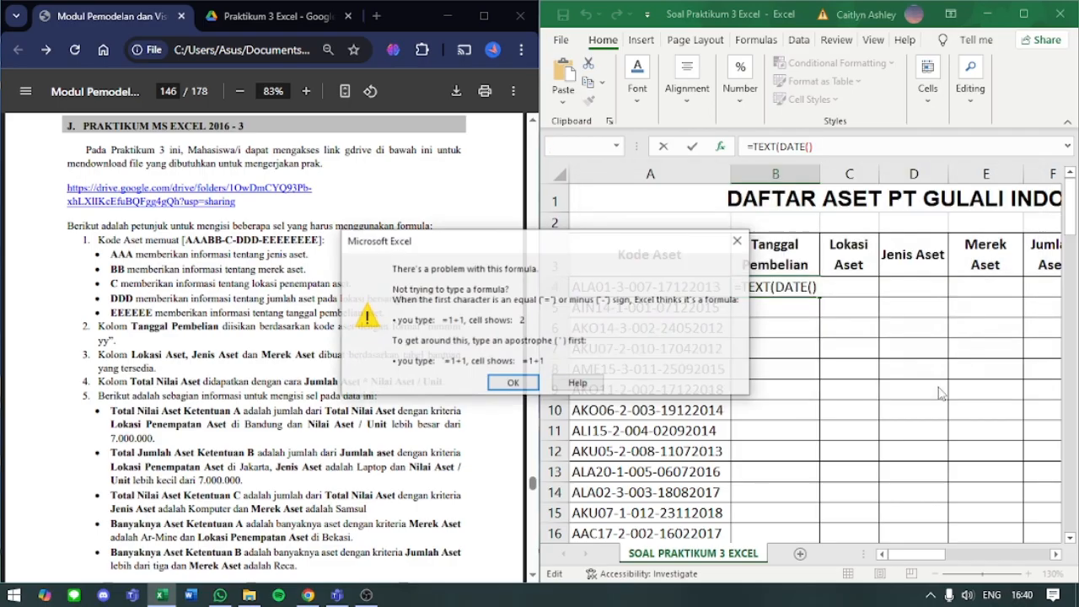
{"action": "left_click", "coordinate": [516, 387]}
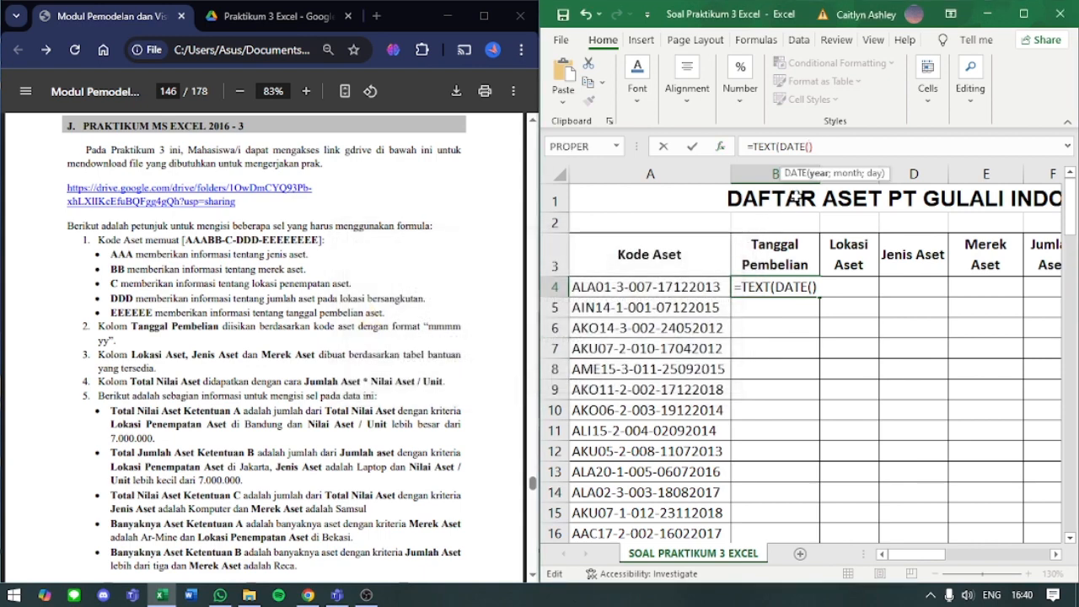
{"action": "left_click", "coordinate": [822, 147]}
{"action": "key", "text": "BackSpace"}
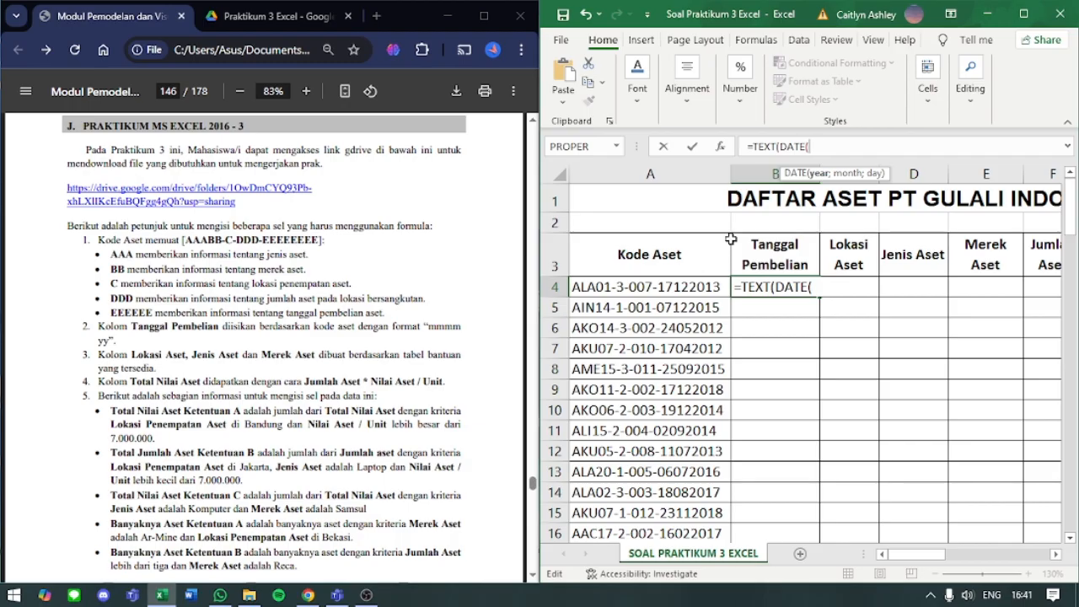
- Examine the descriptions of the LEFT, RIGHT and MID functions as candidates for DATE's year argument in B4
{"action": "type", "text": "LEFT"}
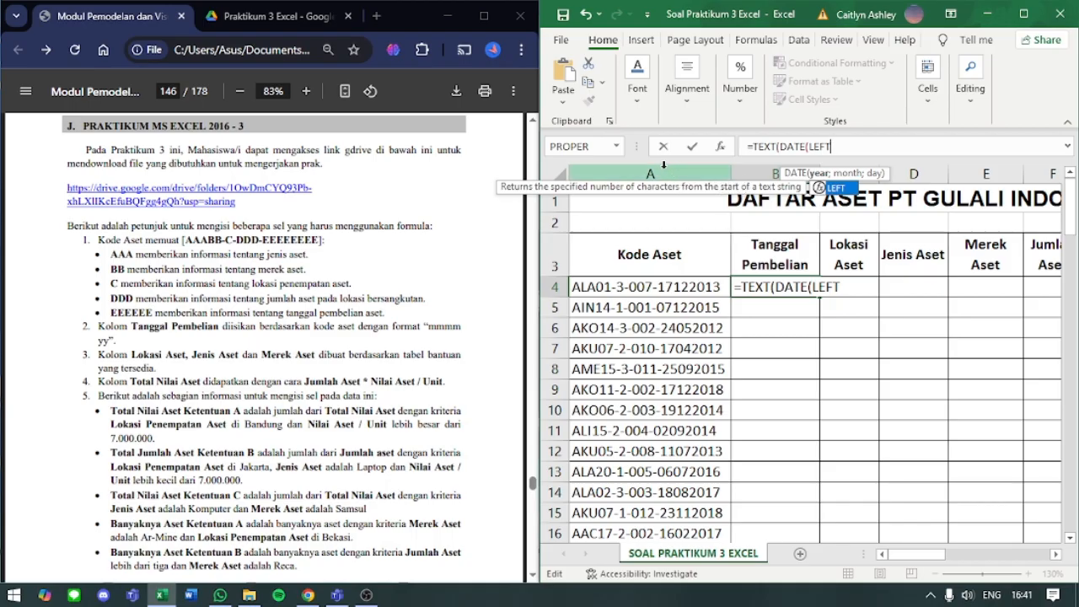
{"action": "key", "text": "BackSpace"}
{"action": "key", "text": "BackSpace"}
{"action": "key", "text": "BackSpace"}
{"action": "key", "text": "BackSpace"}
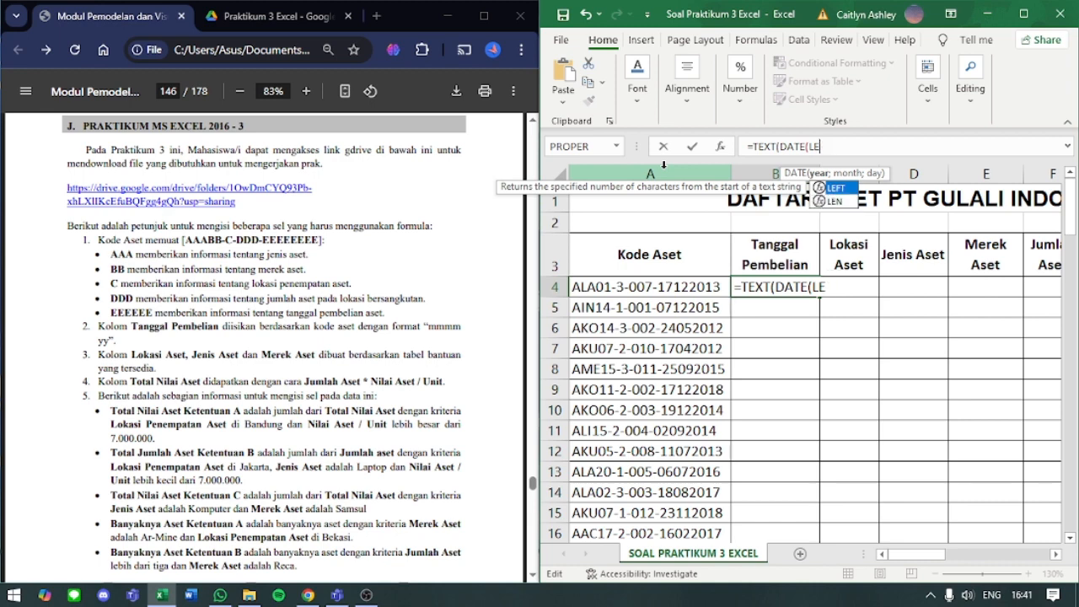
{"action": "type", "text": "RIGHT"}
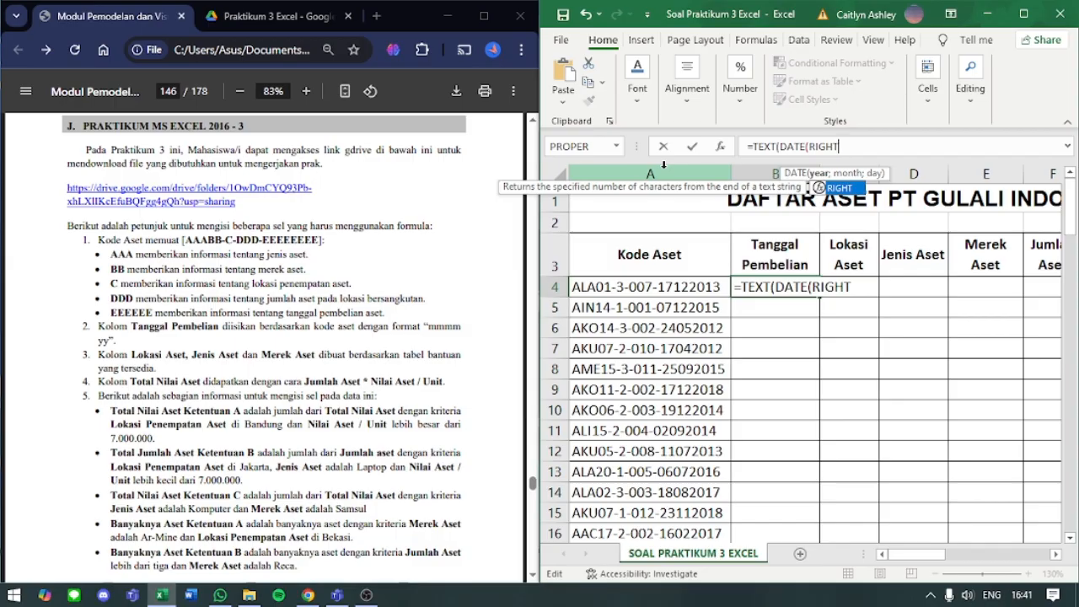
{"action": "key", "text": "BackSpace"}
{"action": "key", "text": "BackSpace"}
{"action": "key", "text": "BackSpace"}
{"action": "key", "text": "BackSpace"}
{"action": "key", "text": "BackSpace"}
{"action": "type", "text": "MID"}
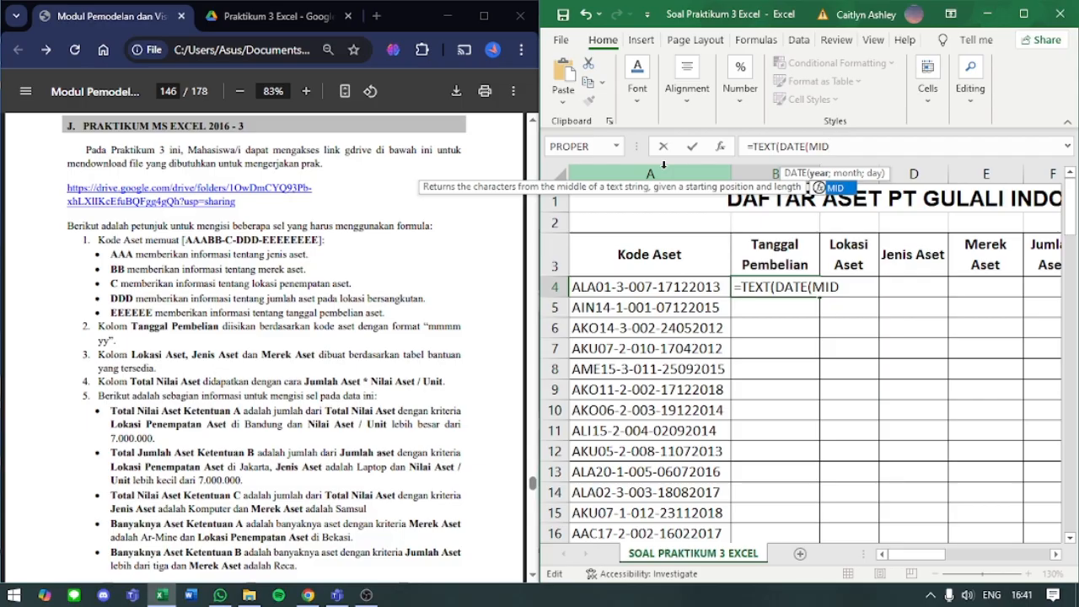
{"action": "key", "text": "BackSpace"}
{"action": "key", "text": "BackSpace"}
{"action": "key", "text": "BackSpace"}
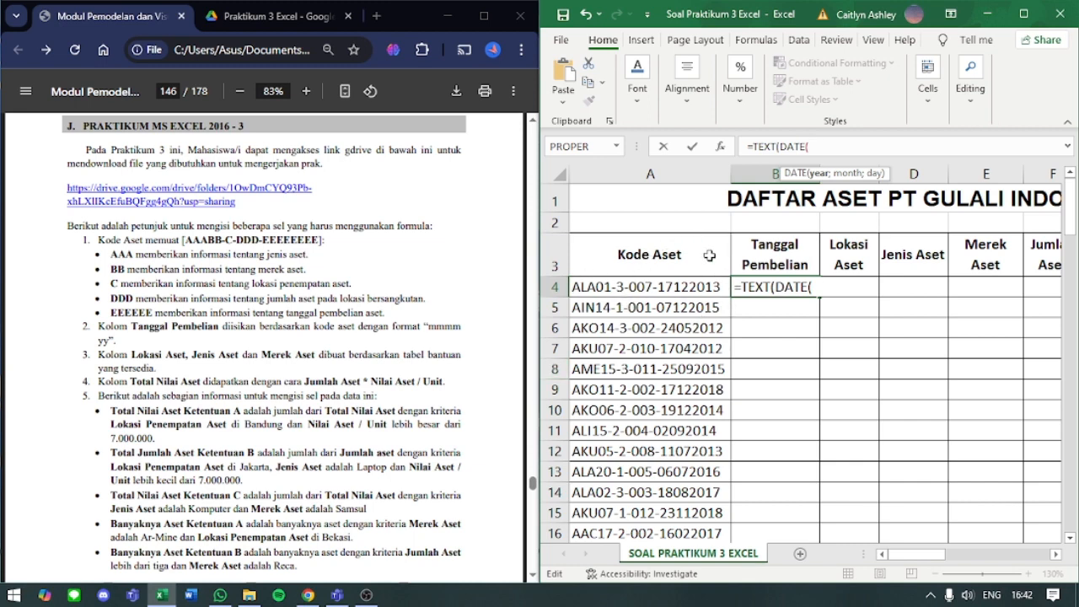
- Enter RIGHT(A4;4) as DATE's year argument in B4's formula, taking the last four characters of the asset code
{"action": "type", "text": "RIGHT"}
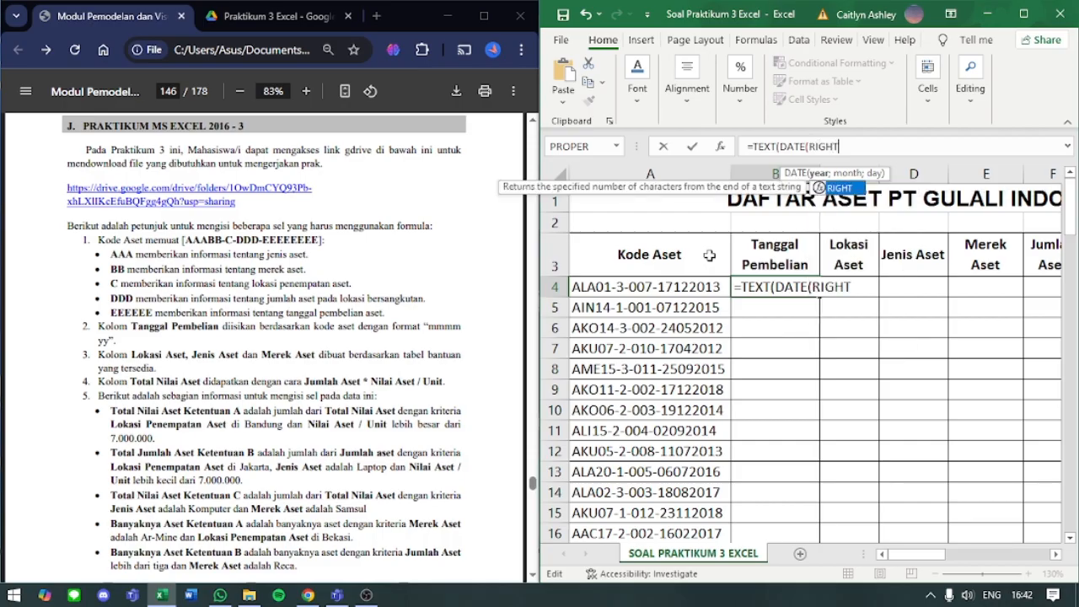
{"action": "type", "text": "("}
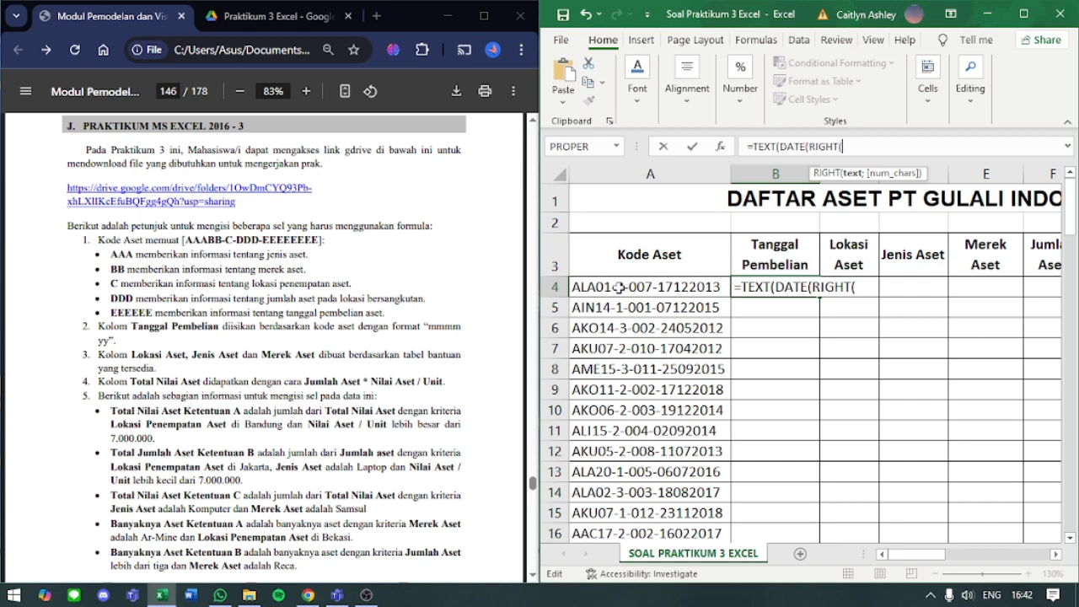
{"action": "left_click", "coordinate": [659, 288]}
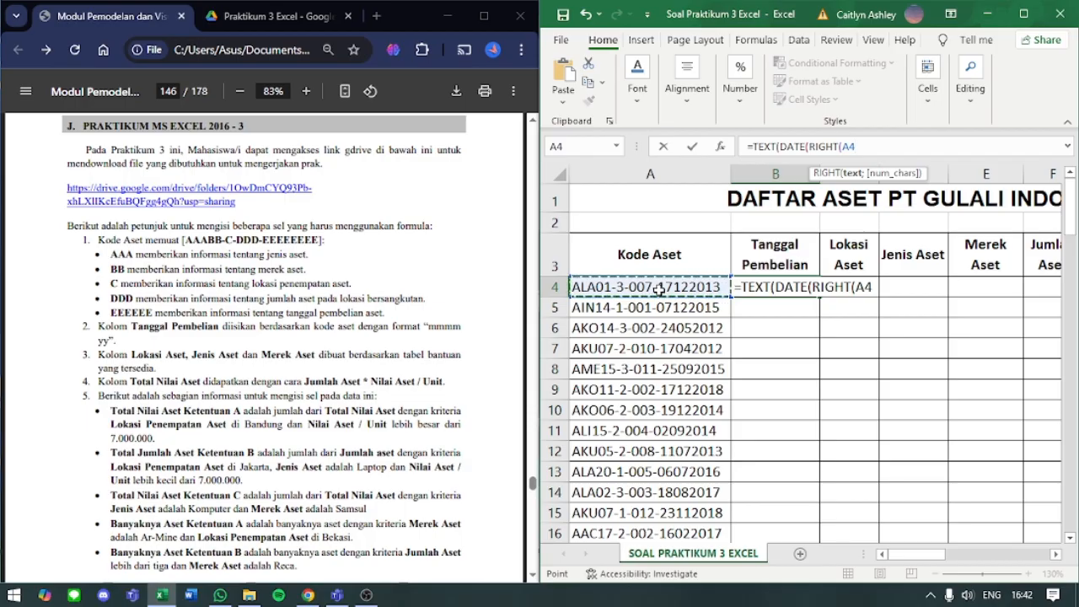
{"action": "type", "text": ";"}
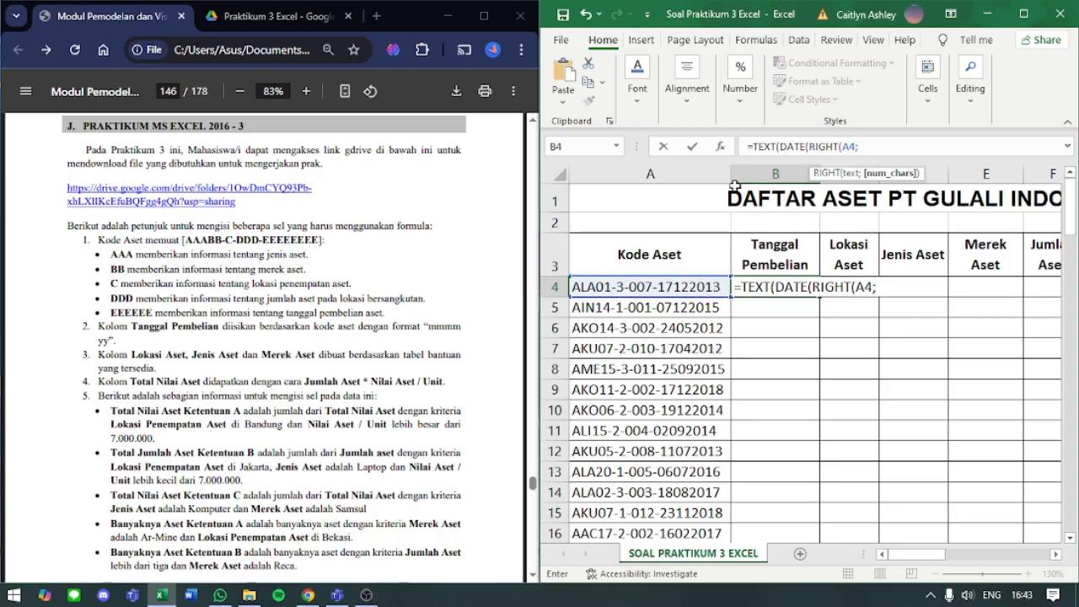
{"action": "type", "text": "4)"}
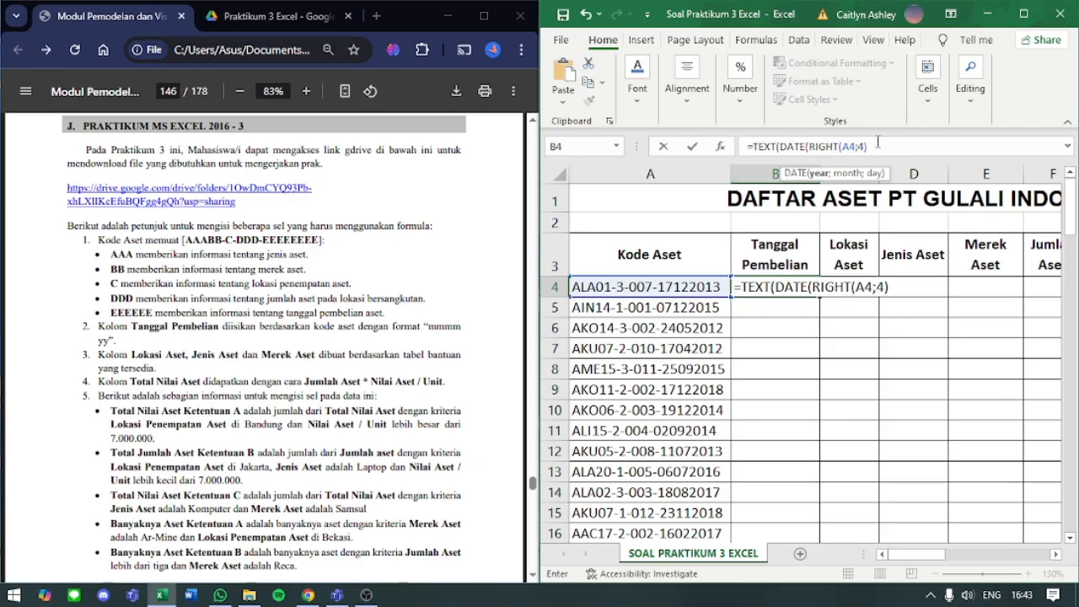
{"action": "left_click_drag", "start_coordinate": [869, 147], "coordinate": [811, 148]}
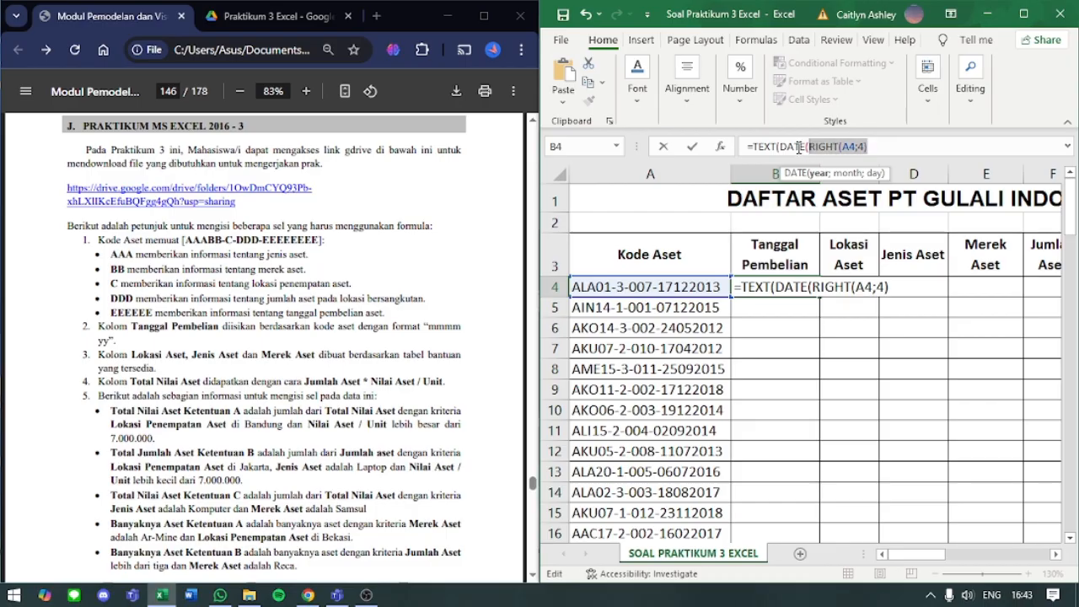
{"action": "left_click_drag", "start_coordinate": [779, 147], "coordinate": [870, 145]}
{"action": "left_click", "coordinate": [871, 145]}
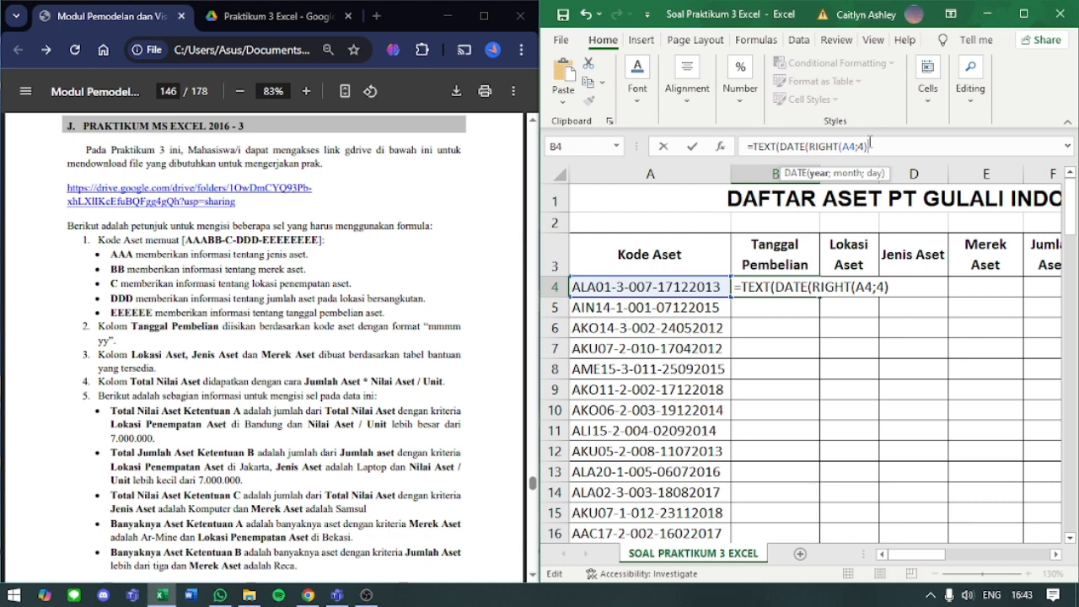
- Start DATE's month argument in B4's formula with a MID function that reads the asset code in A4
{"action": "type", "text": ";"}
{"action": "key", "text": "BackSpace"}
{"action": "type", "text": ";"}
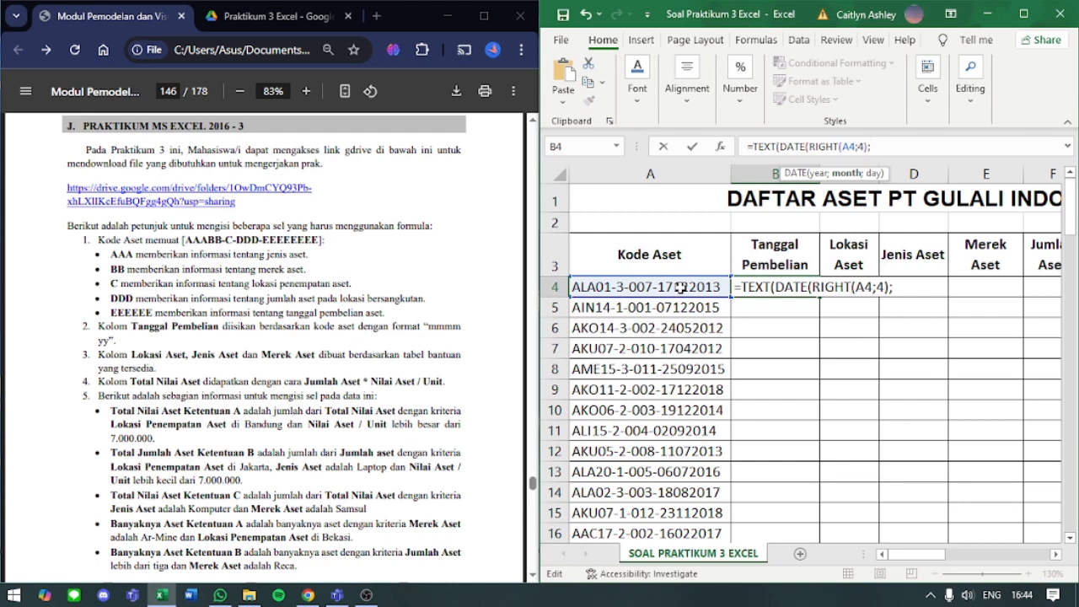
{"action": "type", "text": "MID"}
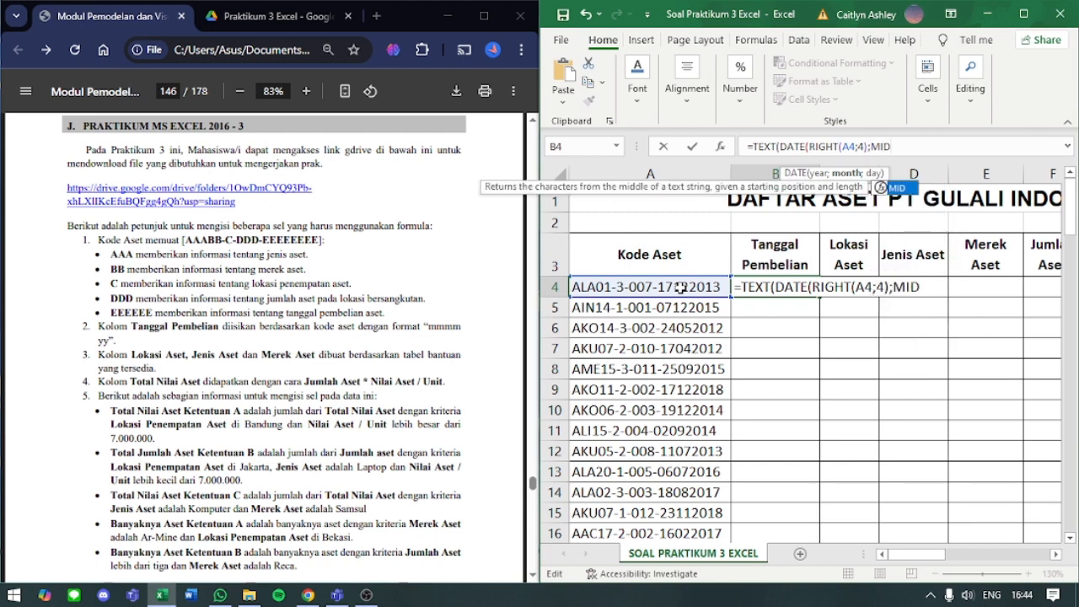
{"action": "type", "text": "("}
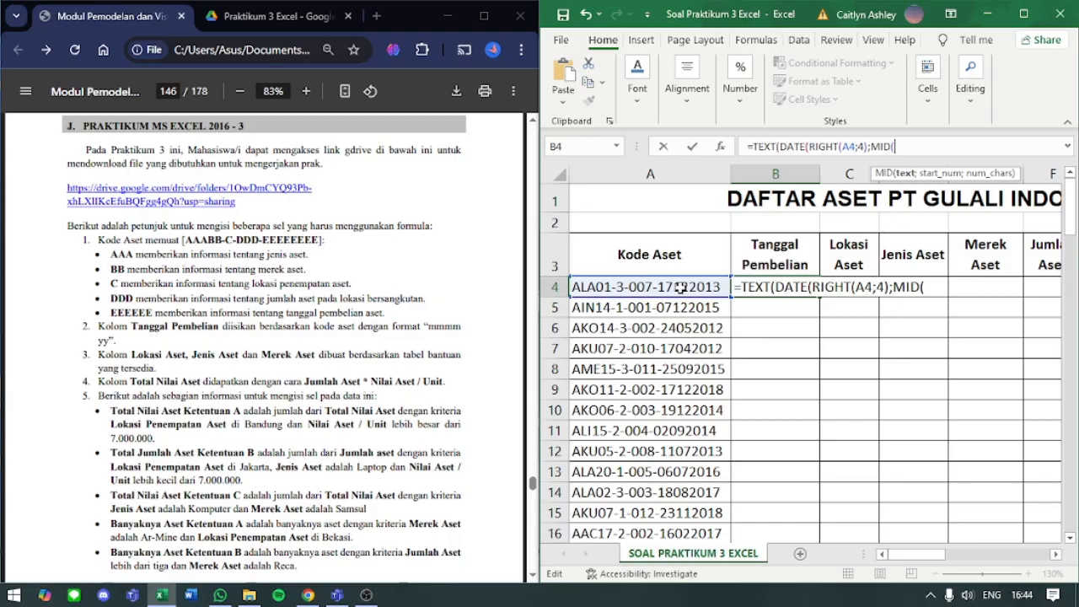
{"action": "left_click", "coordinate": [679, 287]}
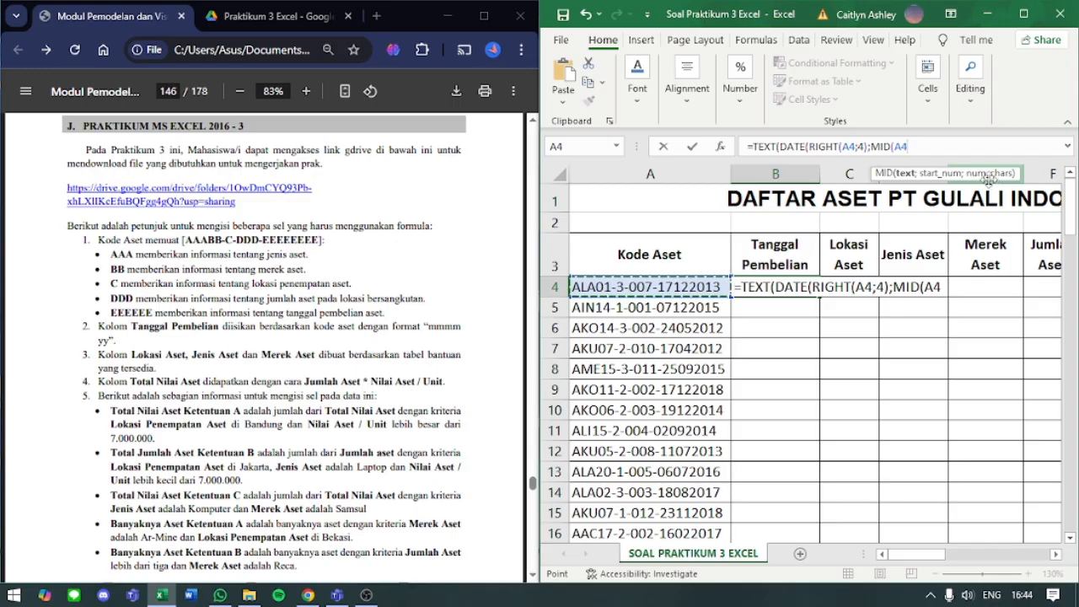
- Examine the Start_num description in MID's function arguments, returning to the formula and removing the added closing bracket
{"action": "left_click", "coordinate": [721, 147]}
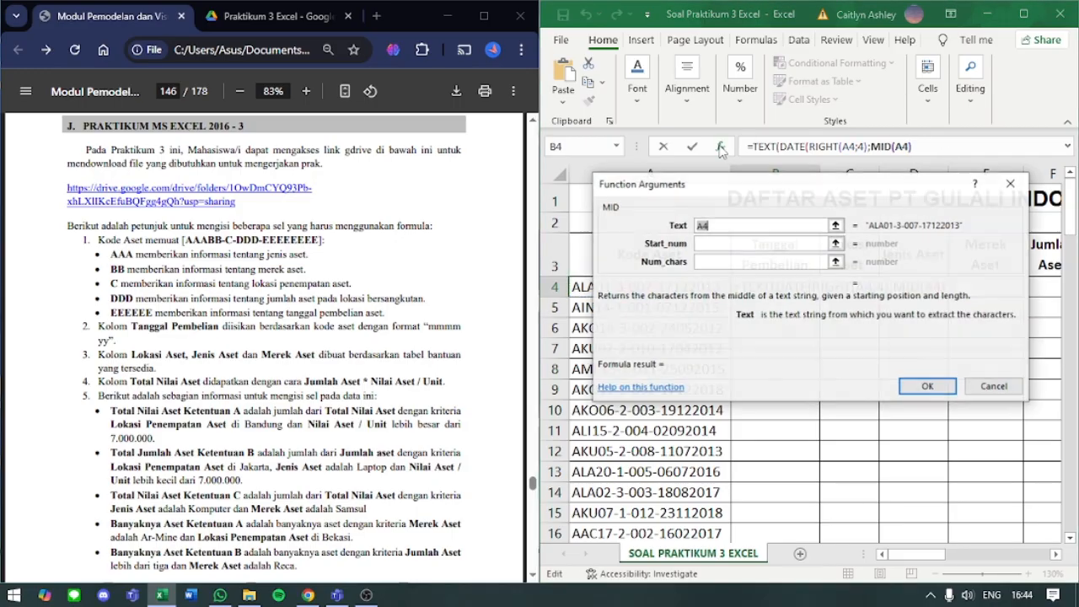
{"action": "left_click", "coordinate": [731, 243]}
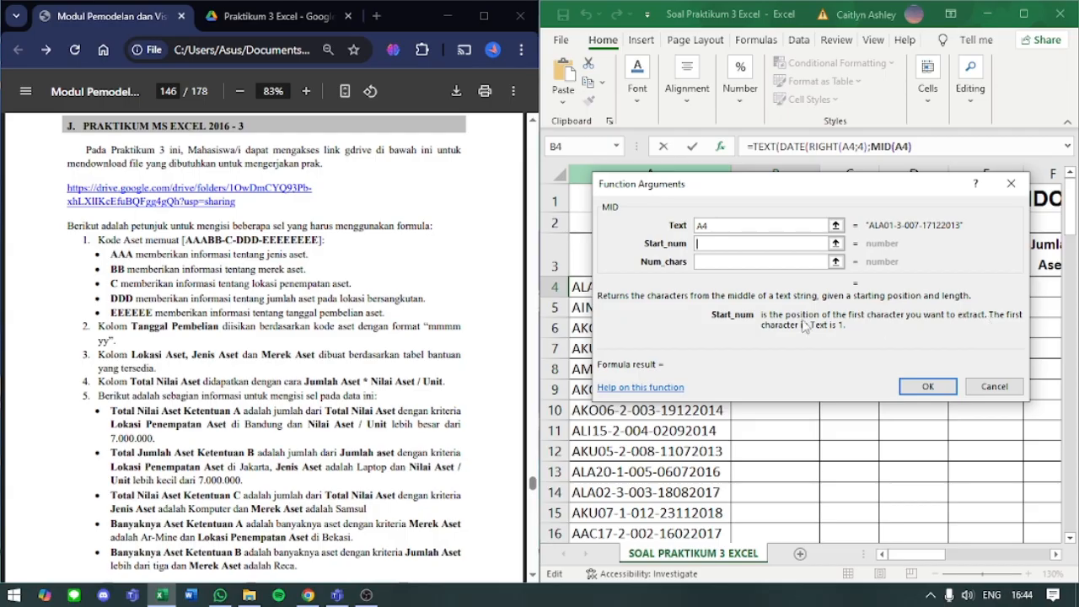
{"action": "left_click", "coordinate": [927, 387]}
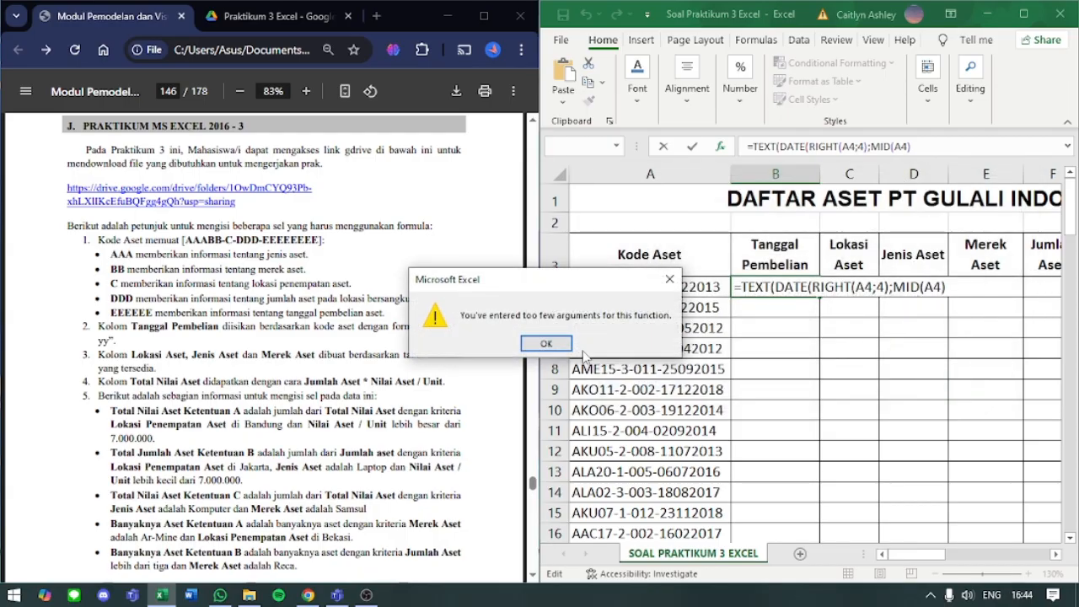
{"action": "left_click", "coordinate": [566, 346]}
{"action": "left_click", "coordinate": [921, 146]}
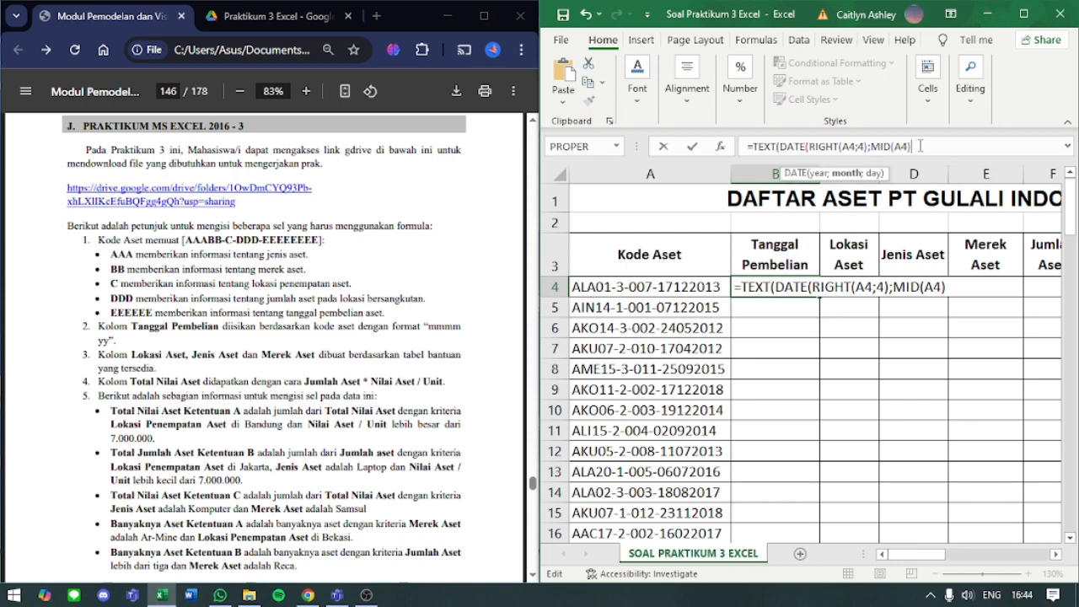
{"action": "key", "text": "BackSpace"}
- Complete DATE's month argument as MID(A4;15;2), starting at character 15 and taking two characters
{"action": "type", "text": ";"}
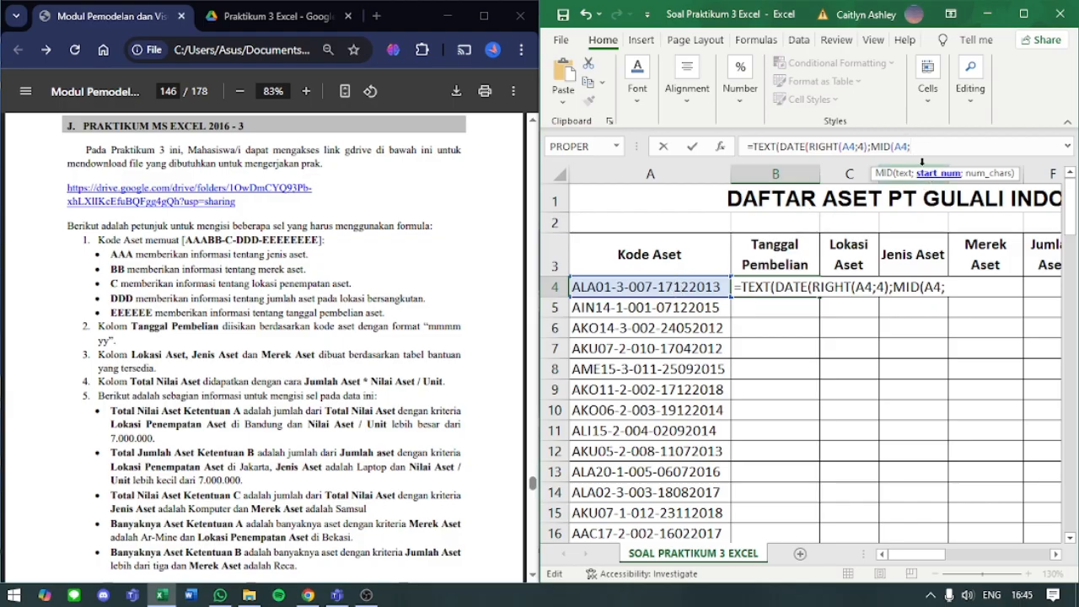
{"action": "type", "text": "15"}
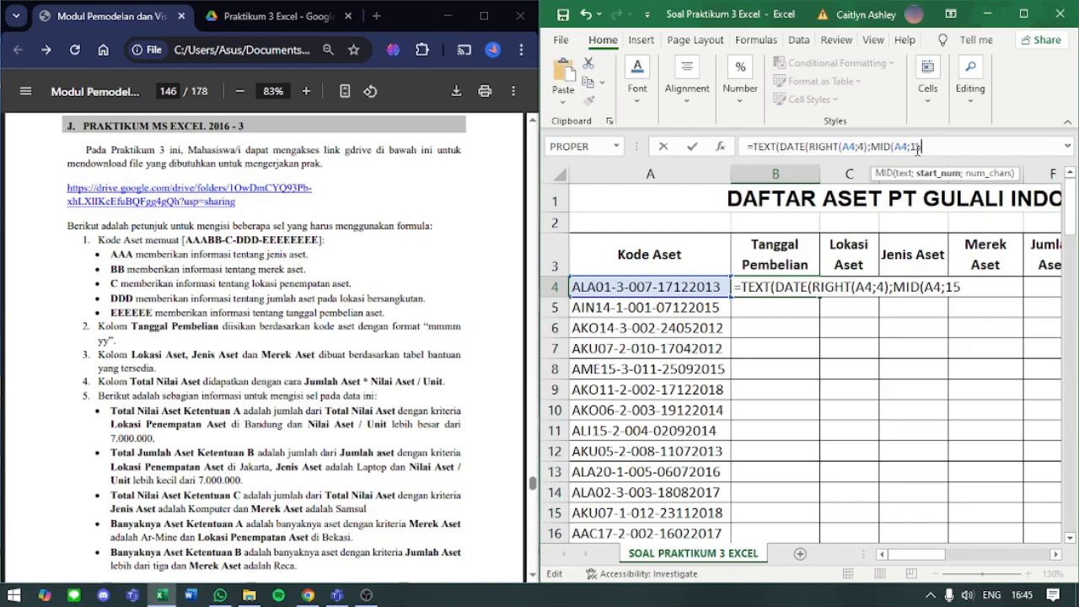
{"action": "type", "text": ";2"}
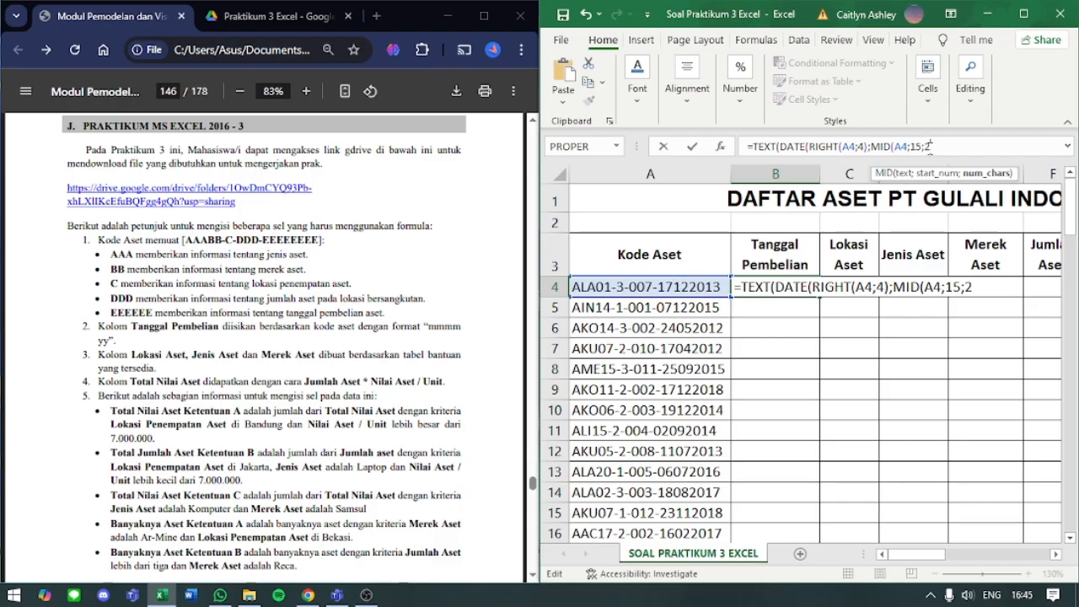
{"action": "type", "text": ")"}
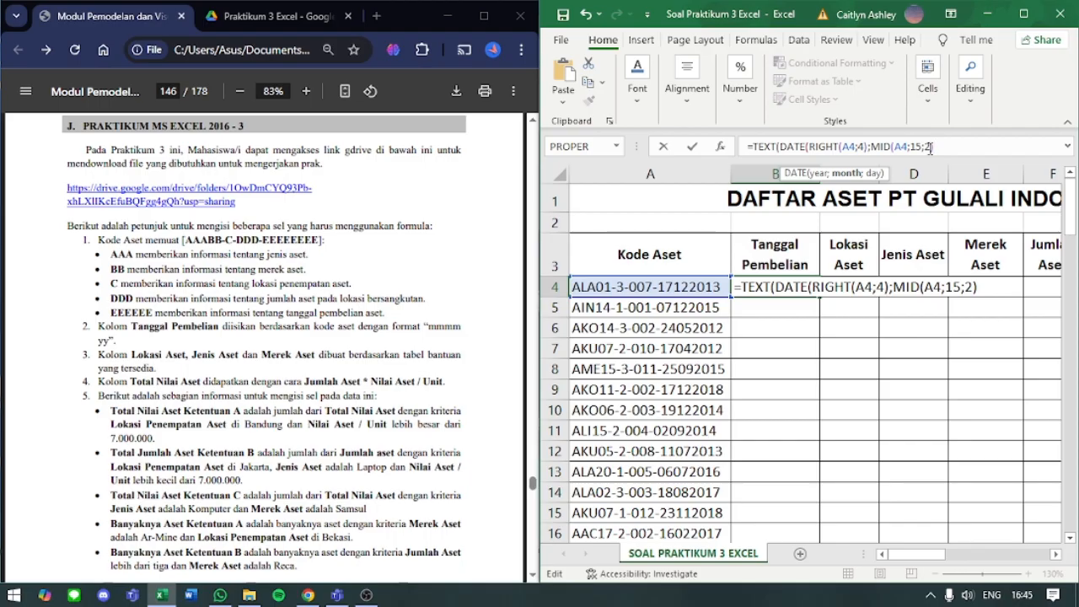
{"action": "type", "text": ";"}
- Enter MID(A4;13;2) as DATE's day argument in B4's formula and close the DATE function
{"action": "type", "text": "MID("}
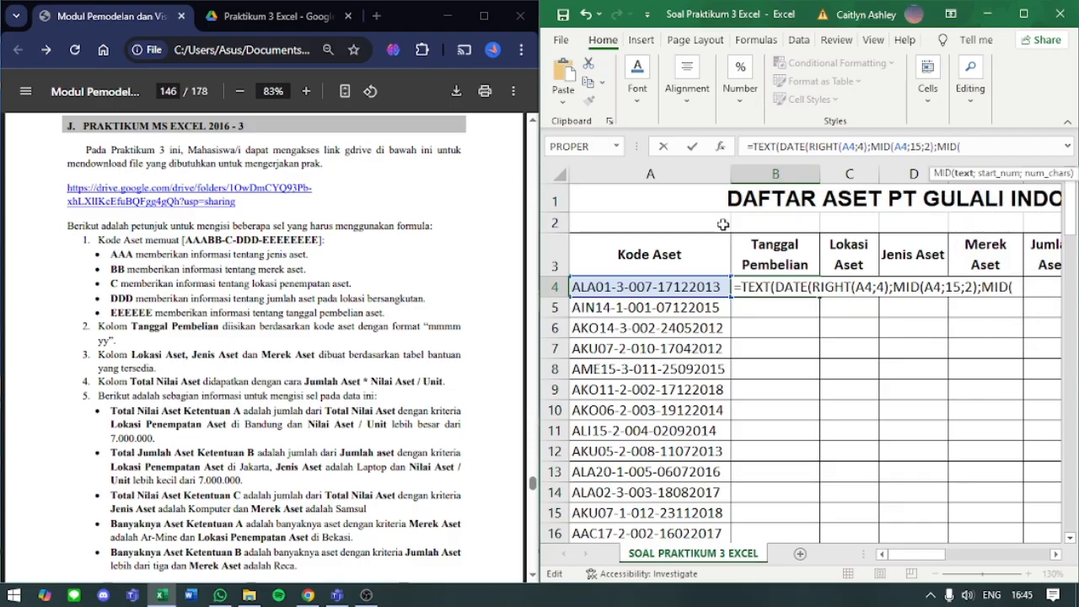
{"action": "left_click", "coordinate": [640, 288]}
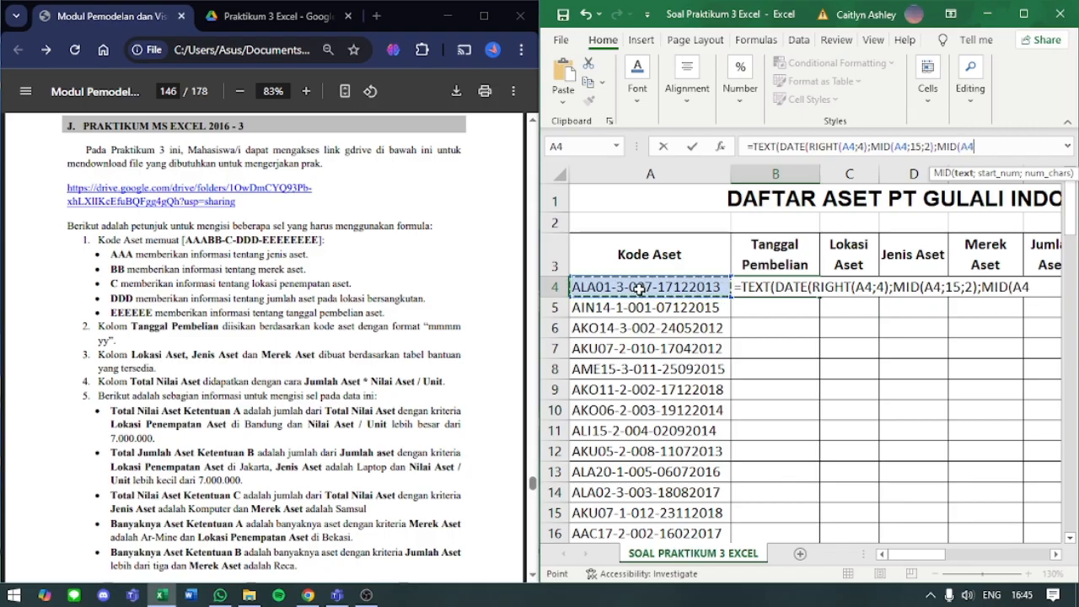
{"action": "type", "text": ";1"}
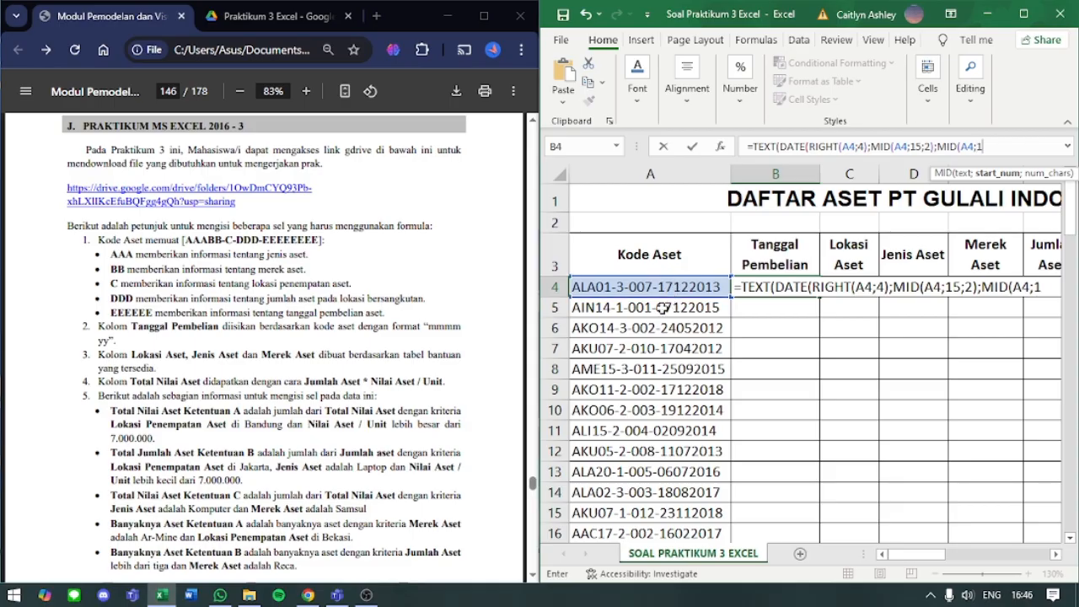
{"action": "type", "text": "3;"}
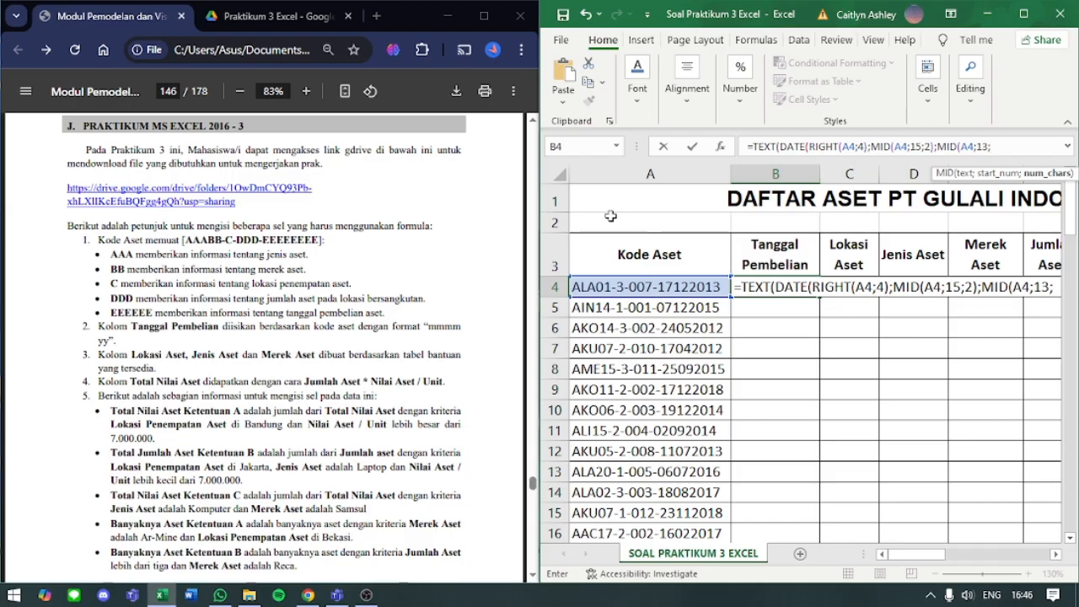
{"action": "type", "text": "2)"}
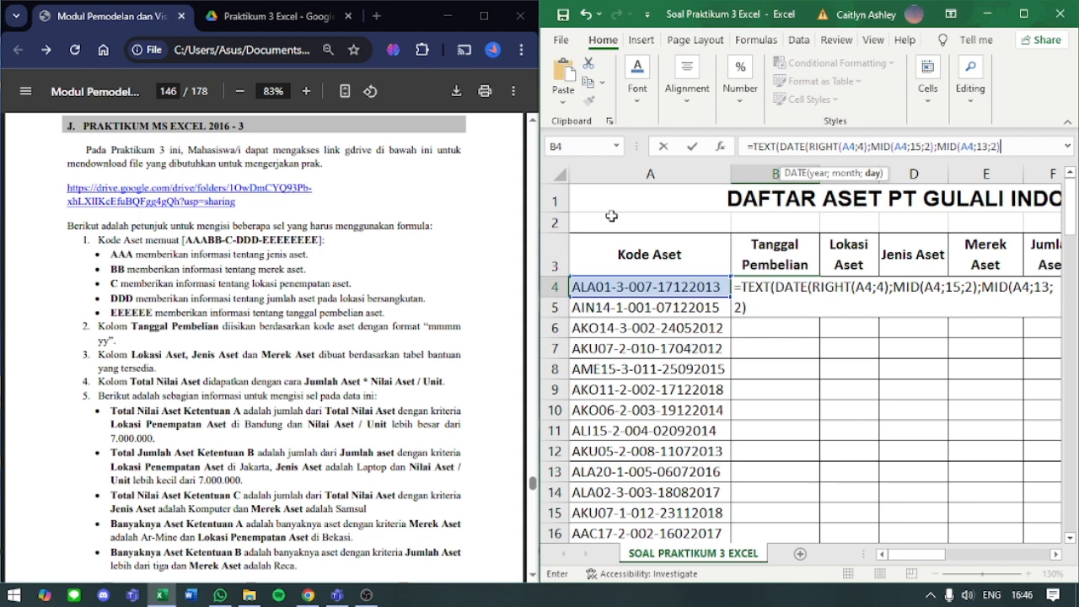
{"action": "key", "text": "BackSpace"}
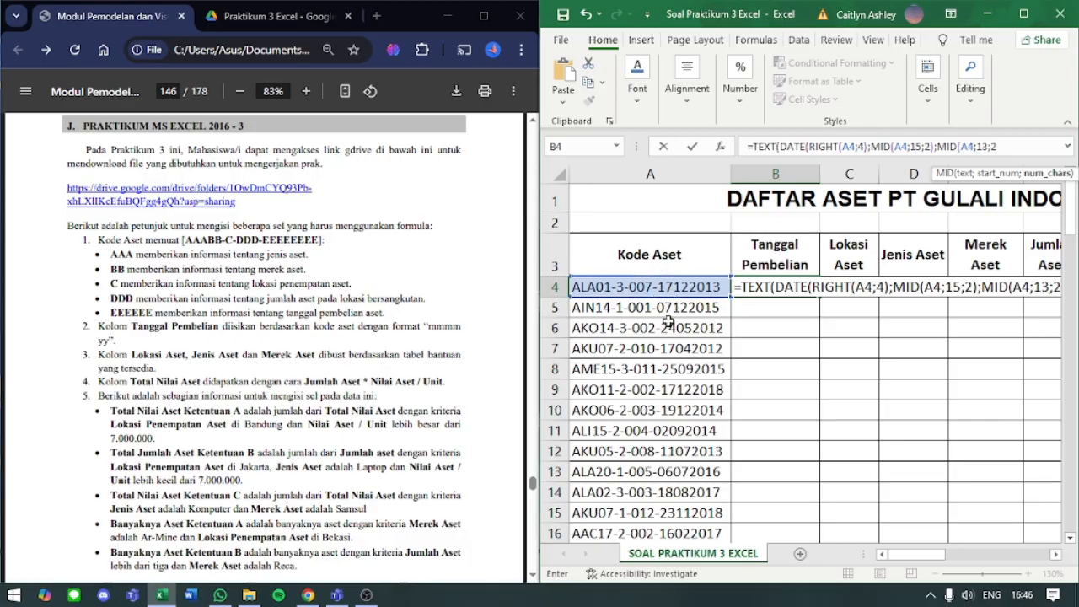
{"action": "type", "text": ")"}
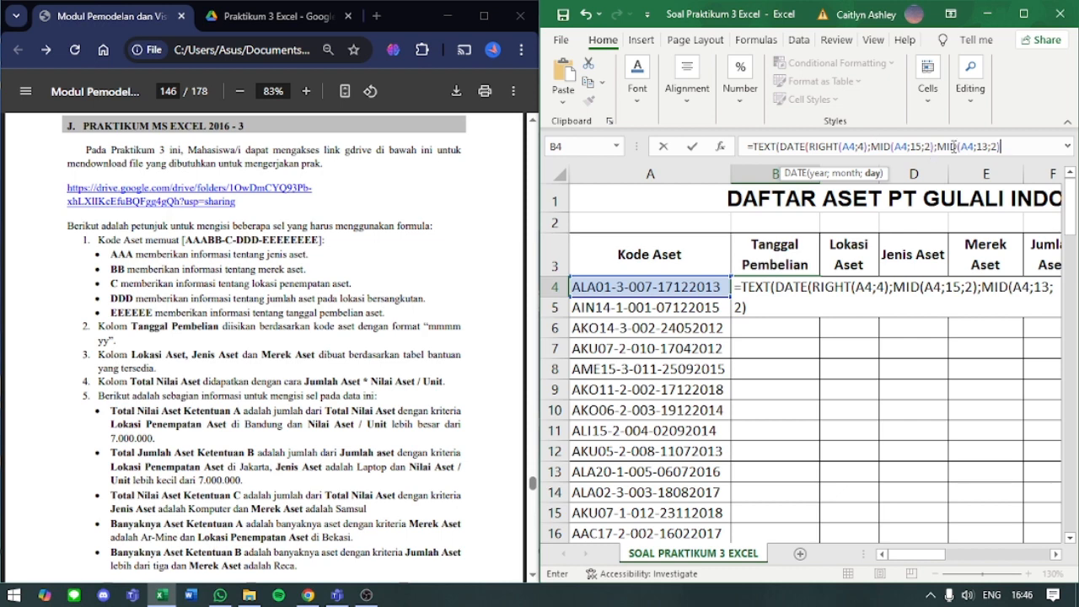
{"action": "type", "text": ")"}
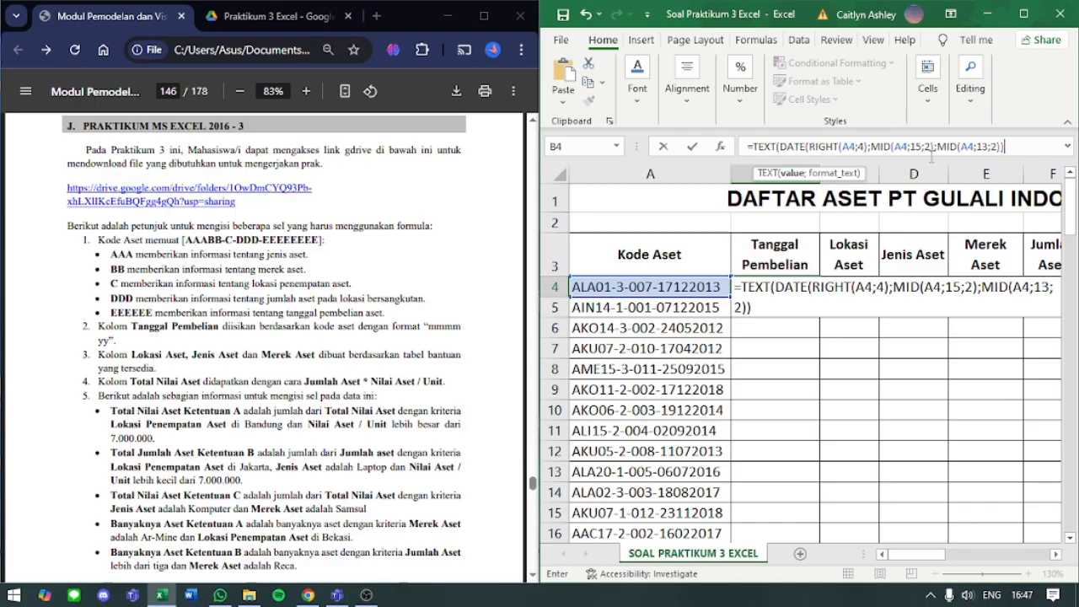
- Add TEXT's format argument to B4's formula by copying the "mmmm yy" format from the module's Tanggal Pembelian instruction
{"action": "type", "text": ";"}
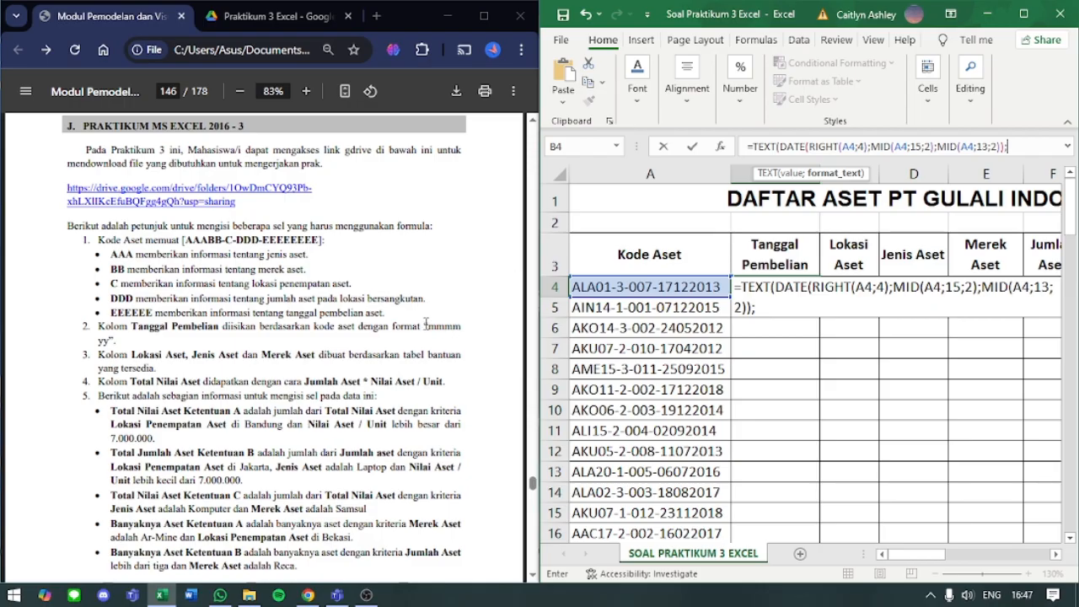
{"action": "left_click_drag", "start_coordinate": [426, 323], "coordinate": [117, 342]}
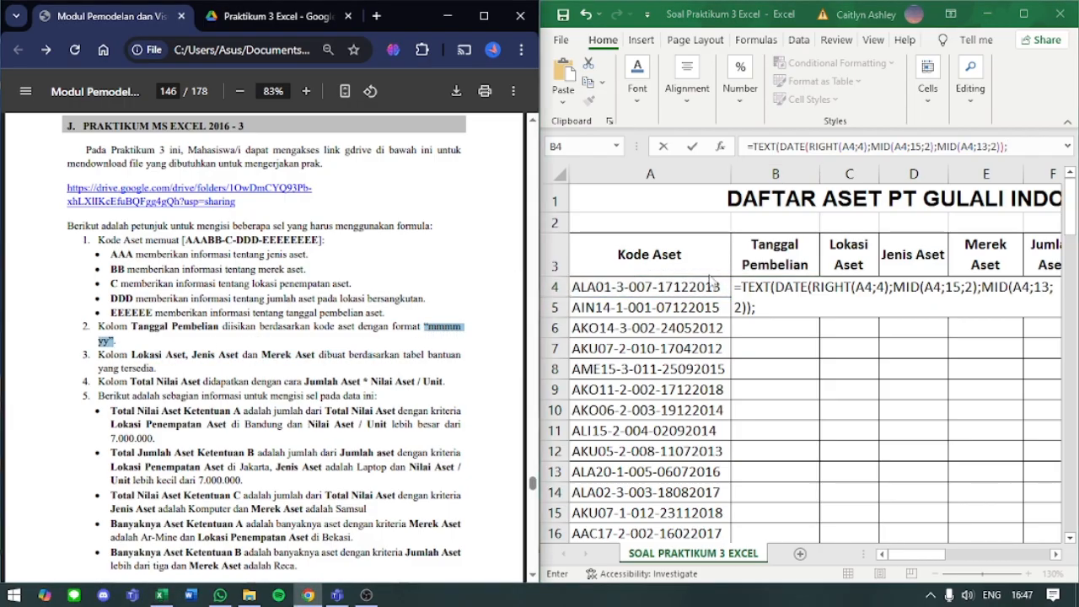
{"action": "left_click", "coordinate": [1018, 146]}
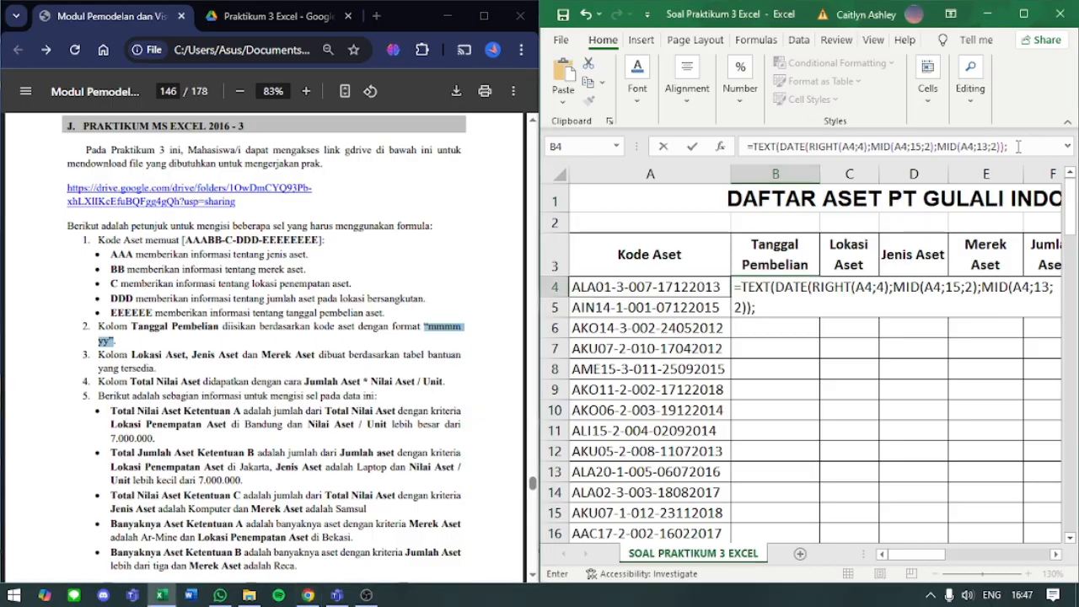
{"action": "key", "text": "ctrl+v"}
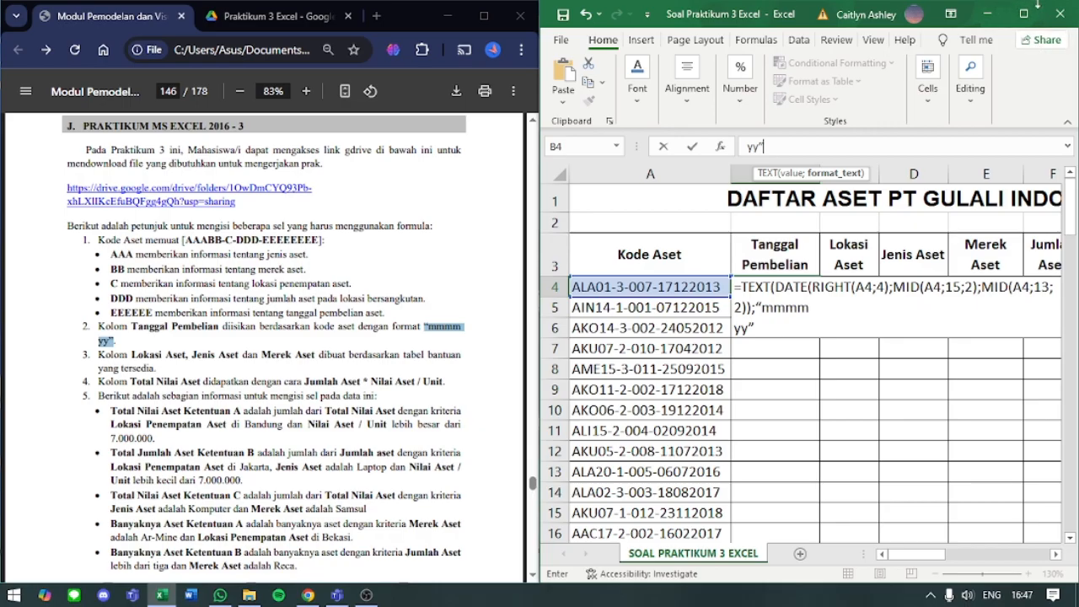
- Rejoin the pasted format onto one line as mmmm yy, close the TEXT function and try to enter B4's formula
{"action": "left_click", "coordinate": [1032, 15]}
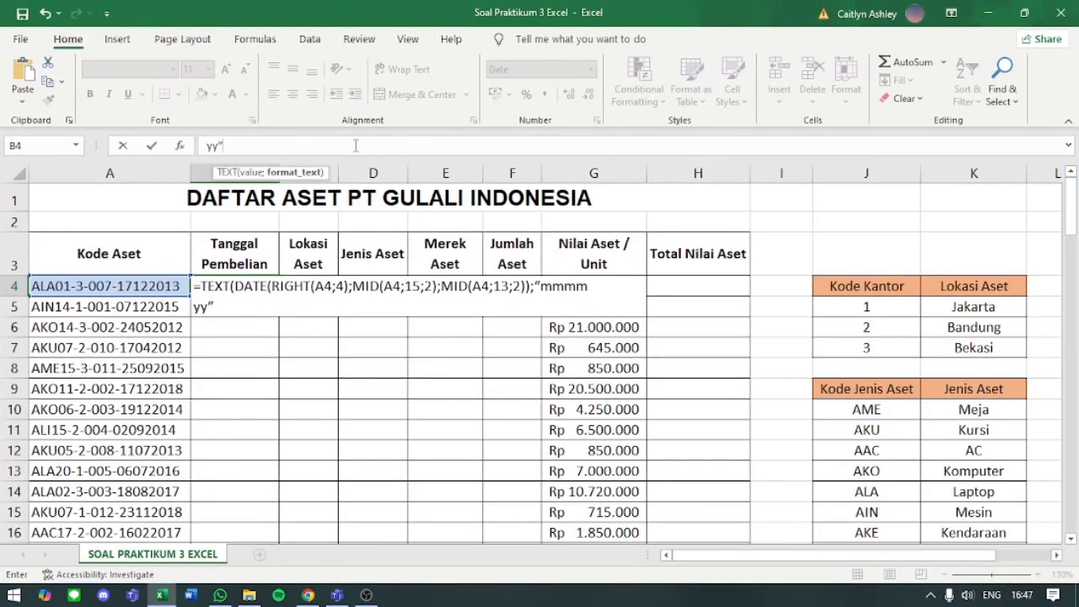
{"action": "key", "text": "Left"}
{"action": "key", "text": "Left"}
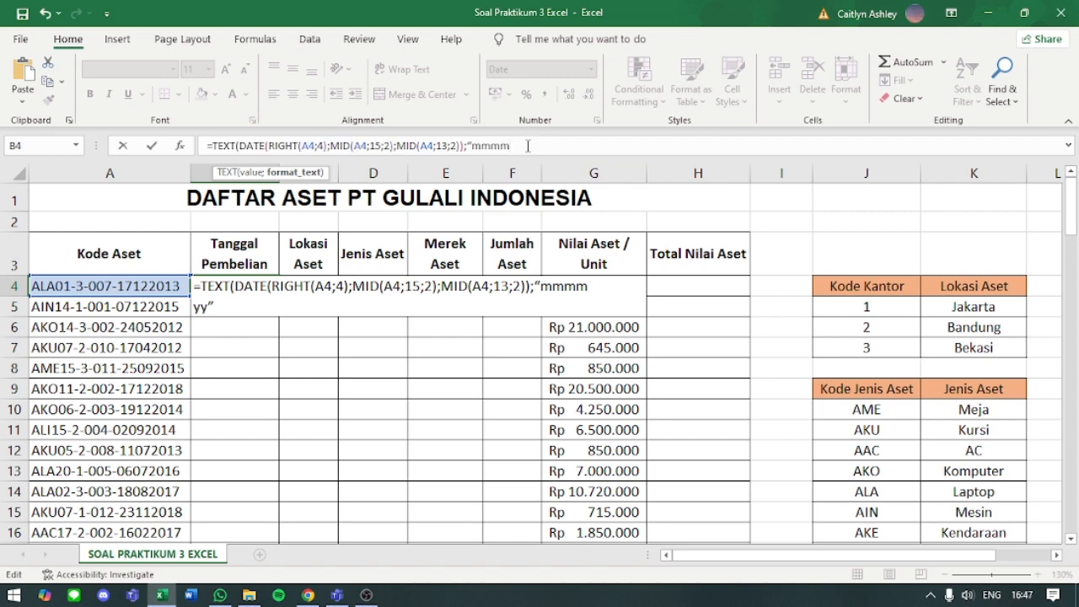
{"action": "key", "text": "Right"}
{"action": "key", "text": "BackSpace"}
{"action": "key", "text": "BackSpace"}
{"action": "key", "text": "BackSpace"}
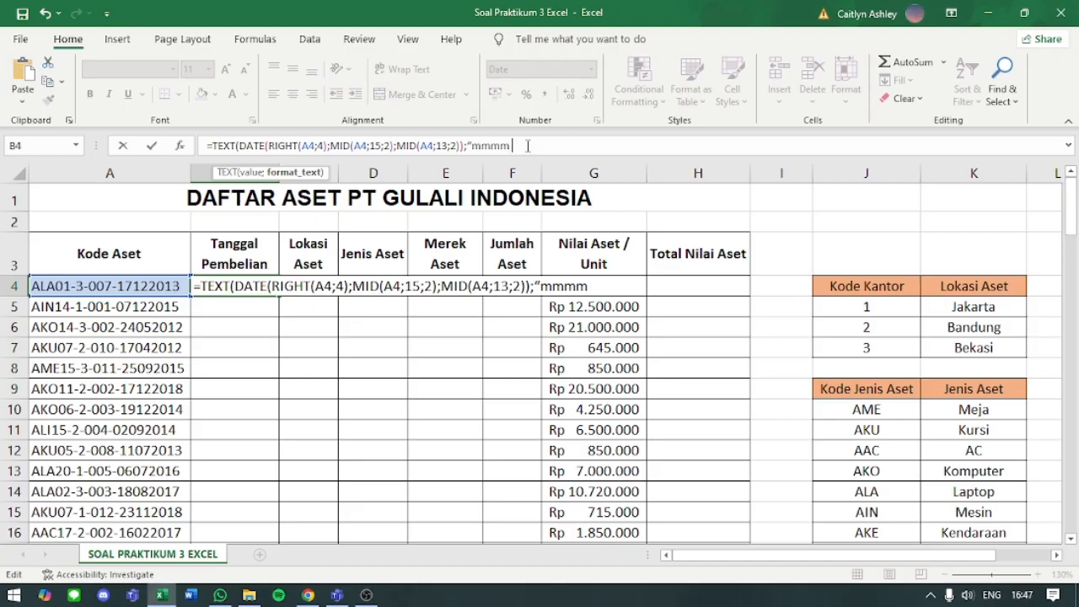
{"action": "type", "text": "yy"}
{"action": "key", "text": "BackSpace"}
{"action": "key", "text": "BackSpace"}
{"action": "type", "text": "yy"}
{"action": "key", "text": "Return"}
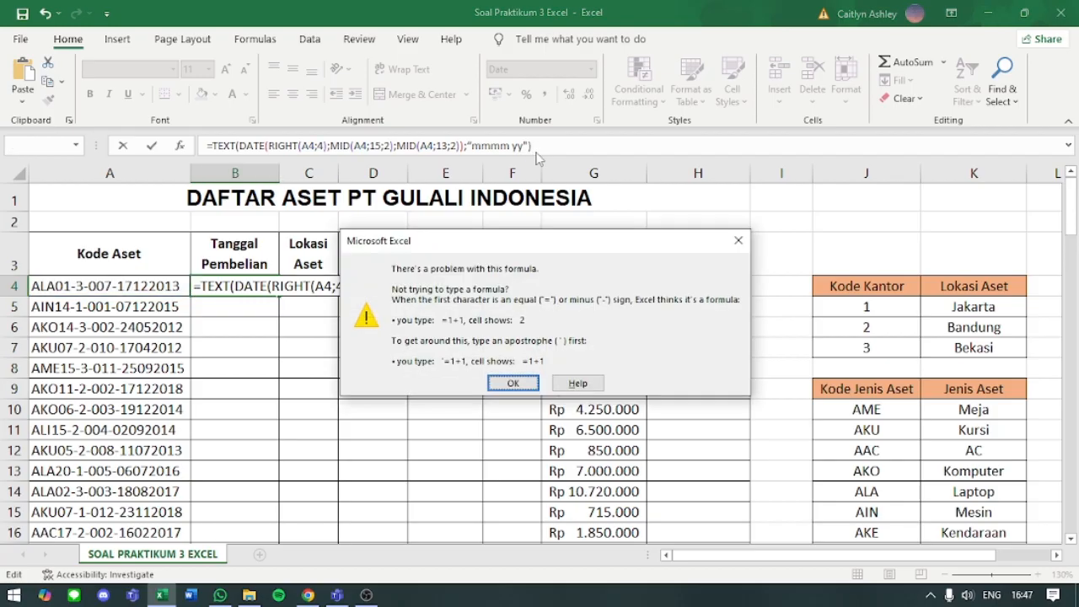
{"action": "left_click", "coordinate": [513, 383]}
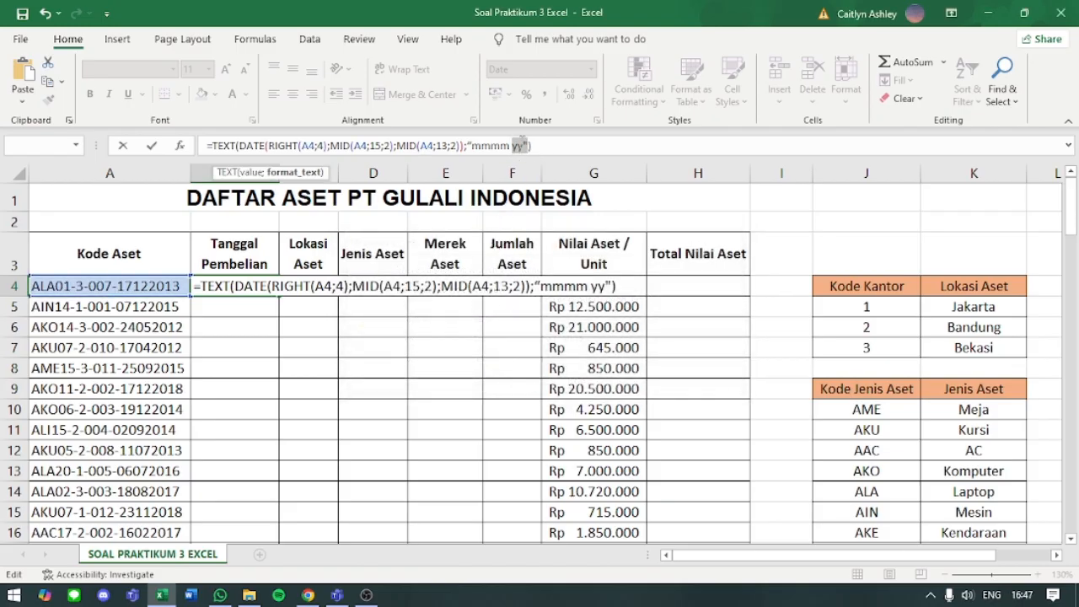
- Replace the format's curly opening quotation mark with a straight one, enter B4's formula and recheck its format argument
{"action": "double_click", "coordinate": [522, 145]}
{"action": "left_click", "coordinate": [542, 146]}
{"action": "key", "text": "BackSpace"}
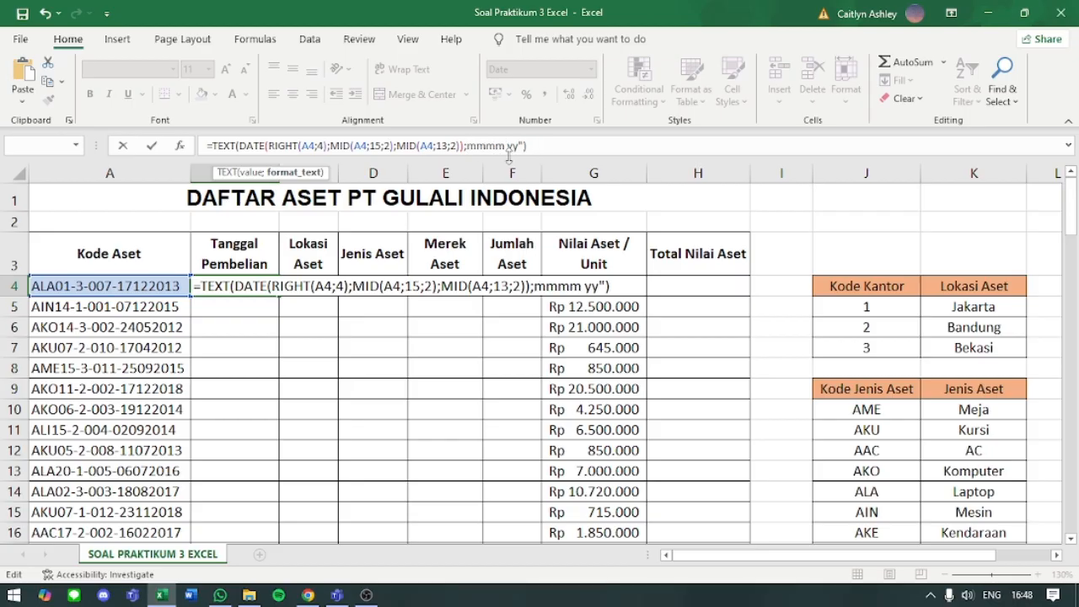
{"action": "type", "text": "\""}
{"action": "key", "text": "Return"}
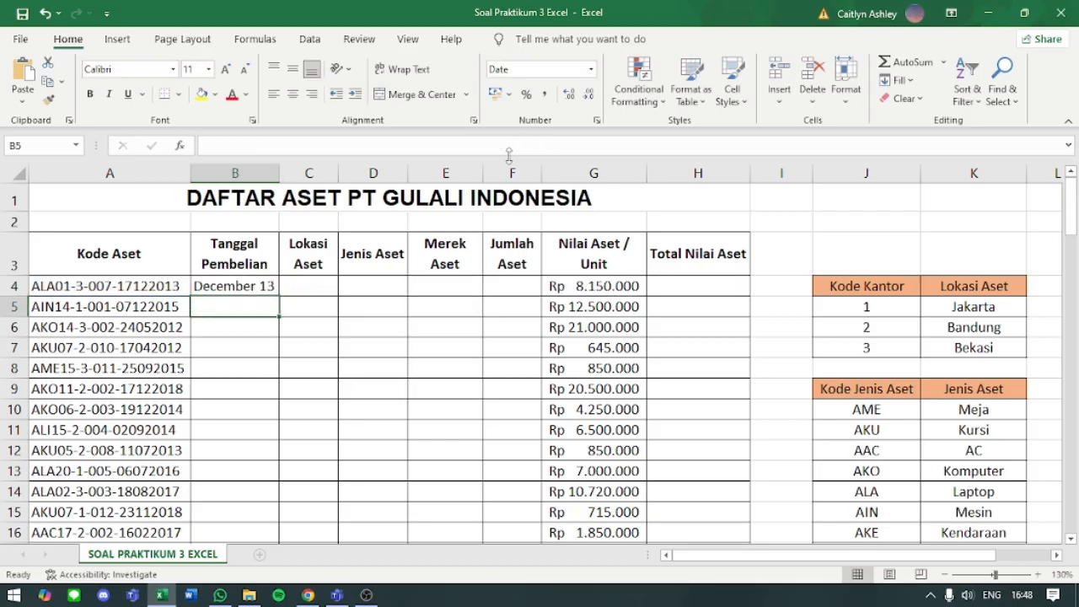
{"action": "left_click", "coordinate": [266, 288]}
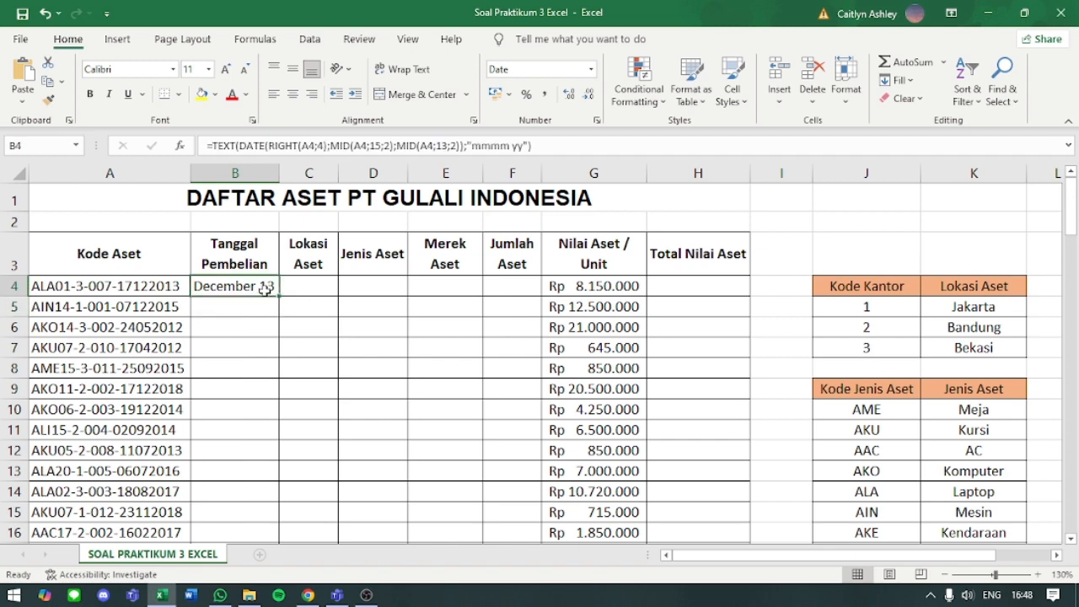
{"action": "left_click", "coordinate": [471, 145]}
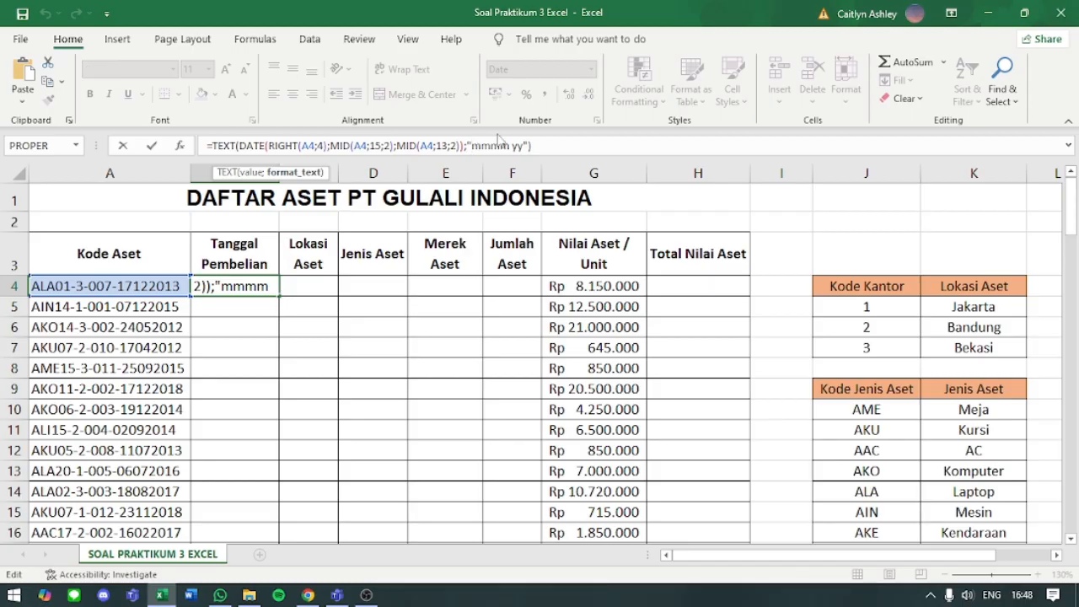
{"action": "key", "text": "Return"}
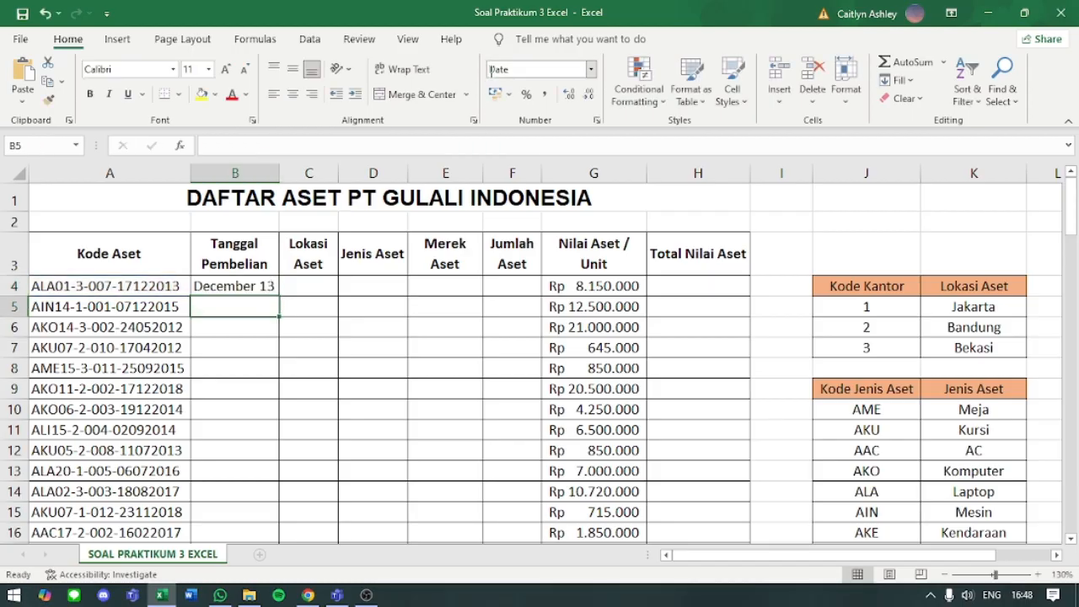
{"action": "left_click", "coordinate": [232, 289]}
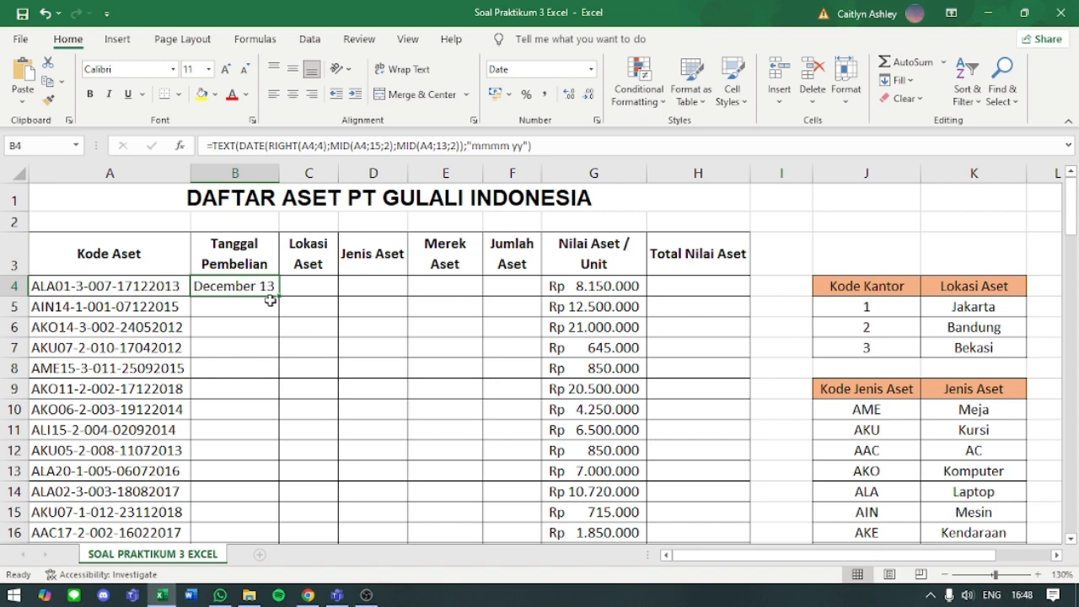
{"action": "left_click_drag", "start_coordinate": [280, 296], "coordinate": [273, 513]}
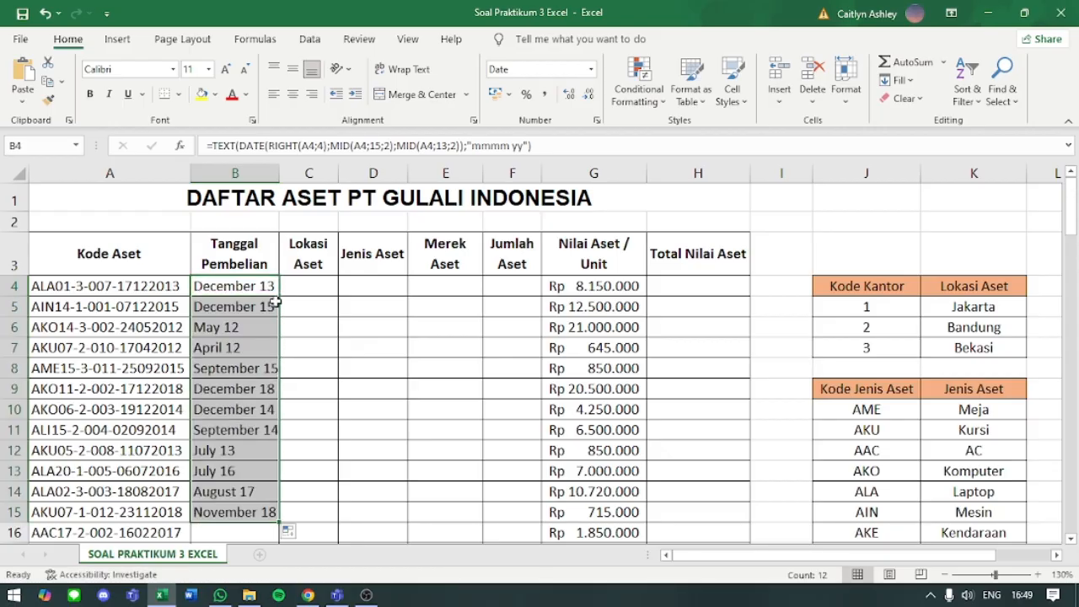
{"action": "key", "text": "ctrl+z"}
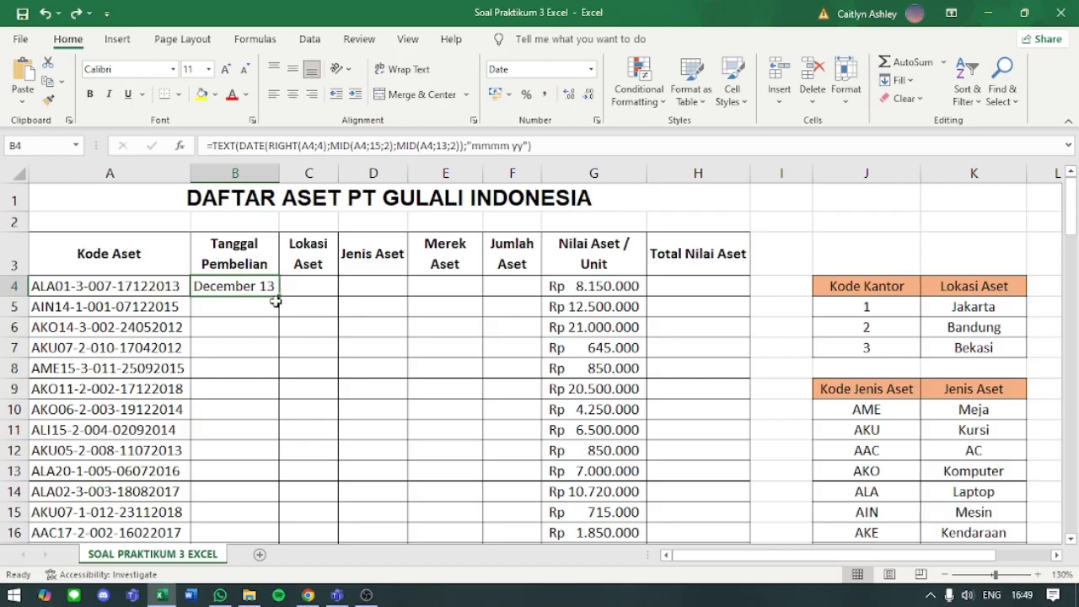
{"action": "scroll", "coordinate": [281, 296], "scroll_direction": "down", "scroll_amount": 20}
{"action": "scroll", "coordinate": [280, 295], "scroll_direction": "up", "scroll_amount": 20}
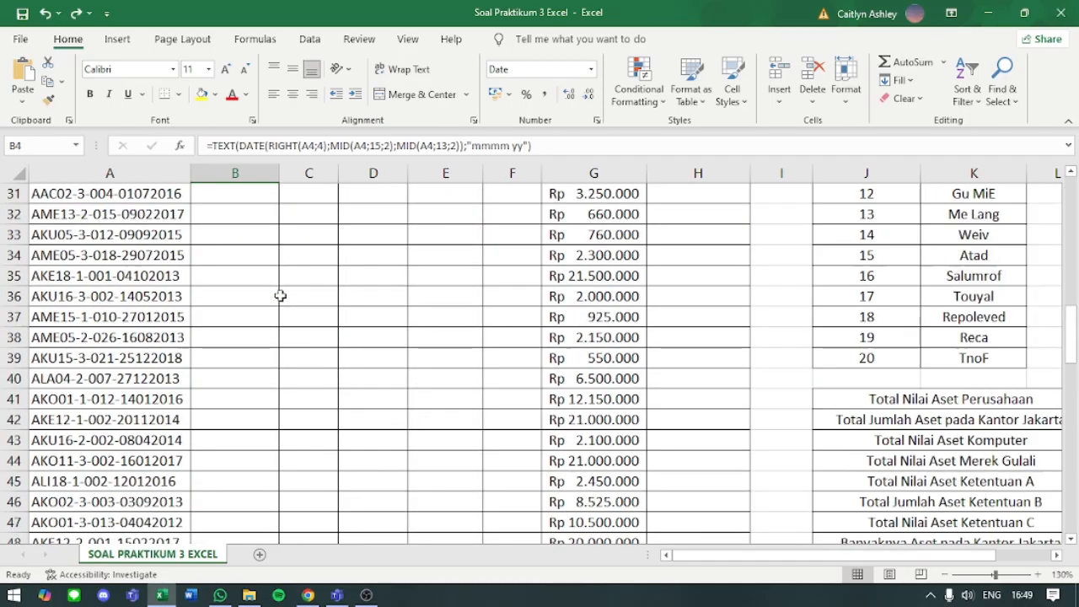
{"action": "left_click_drag", "start_coordinate": [281, 295], "coordinate": [276, 255]}
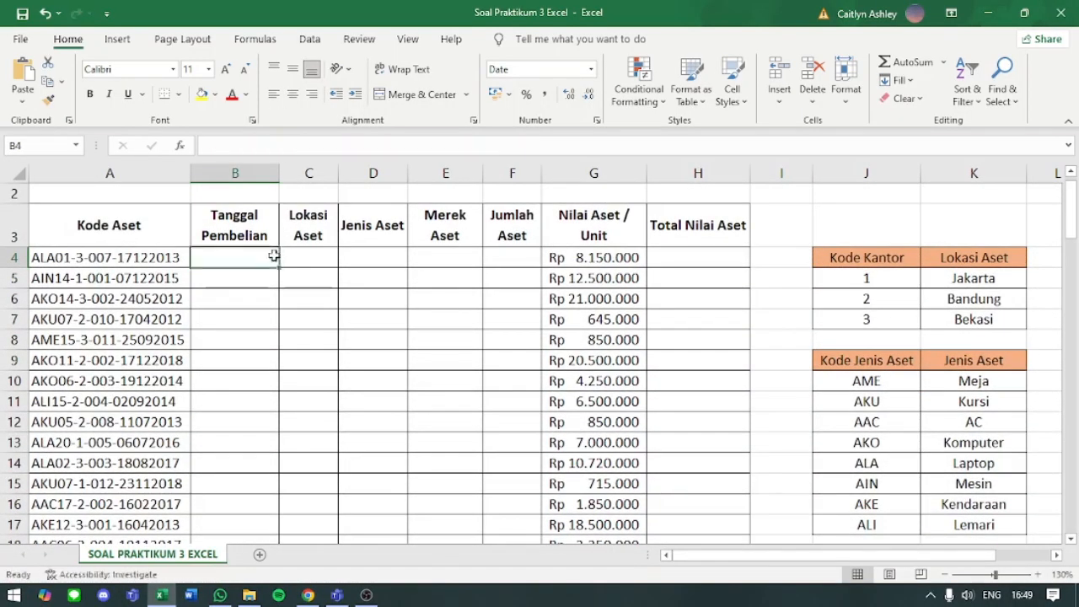
{"action": "key", "text": "ctrl+z"}
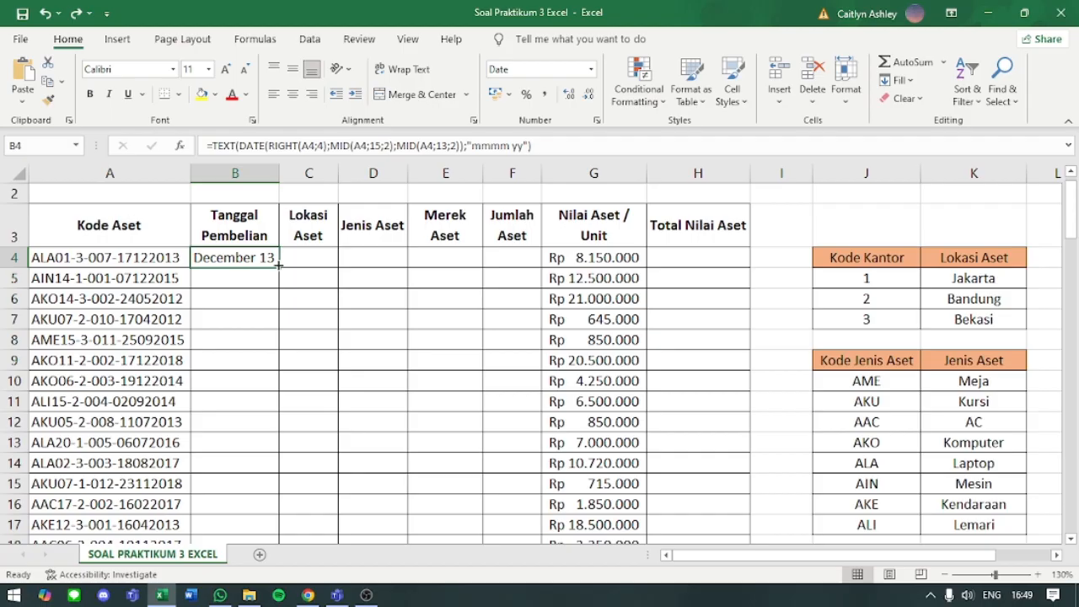
- Fill B4's formula down the Tanggal Pembelian column to row 103, check the filled rows and autofit column B's width
{"action": "double_click", "coordinate": [278, 264]}
{"action": "left_click", "coordinate": [261, 264]}
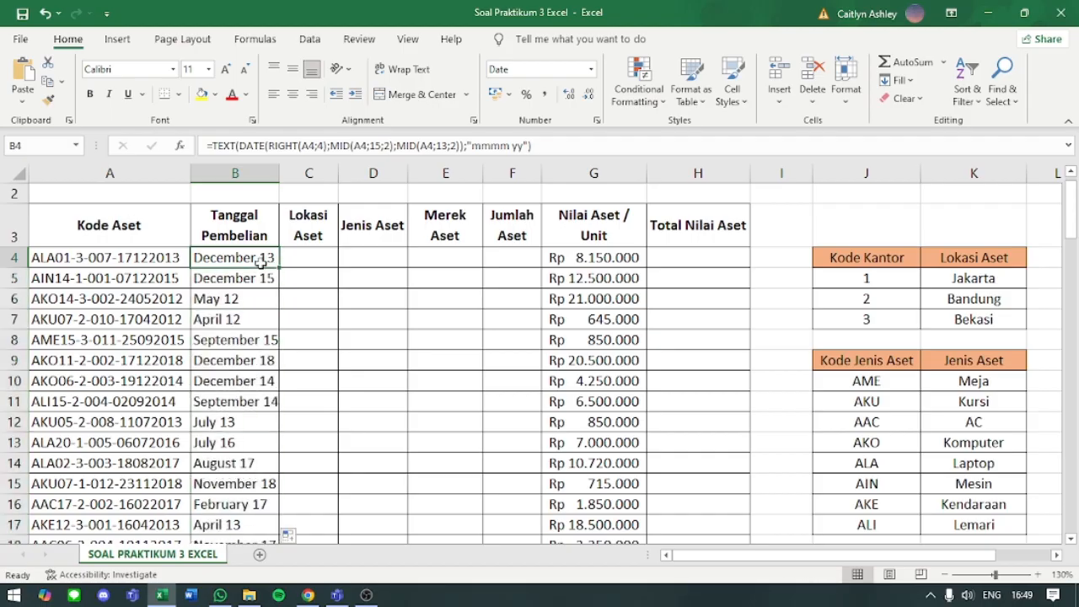
{"action": "scroll", "coordinate": [261, 264], "scroll_direction": "down", "scroll_amount": 20}
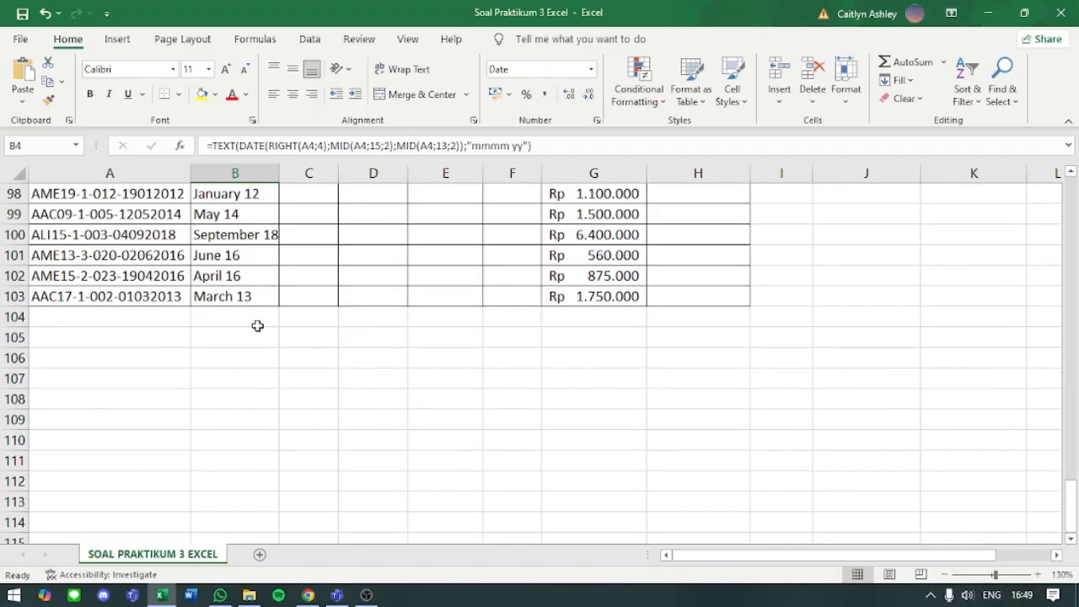
{"action": "scroll", "coordinate": [245, 307], "scroll_direction": "up", "scroll_amount": 1}
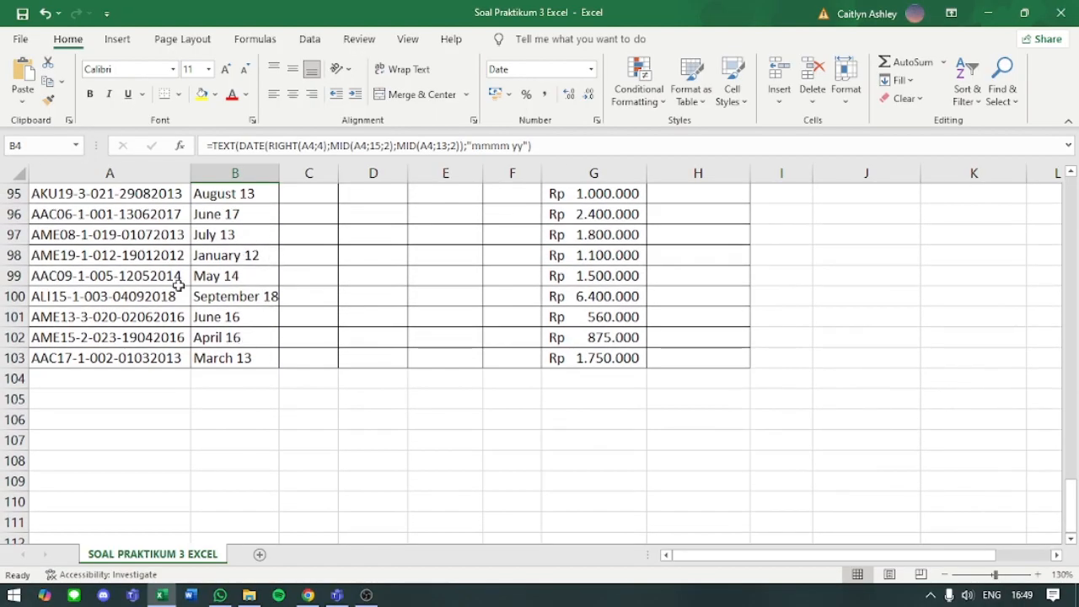
{"action": "scroll", "coordinate": [178, 379], "scroll_direction": "up", "scroll_amount": 3}
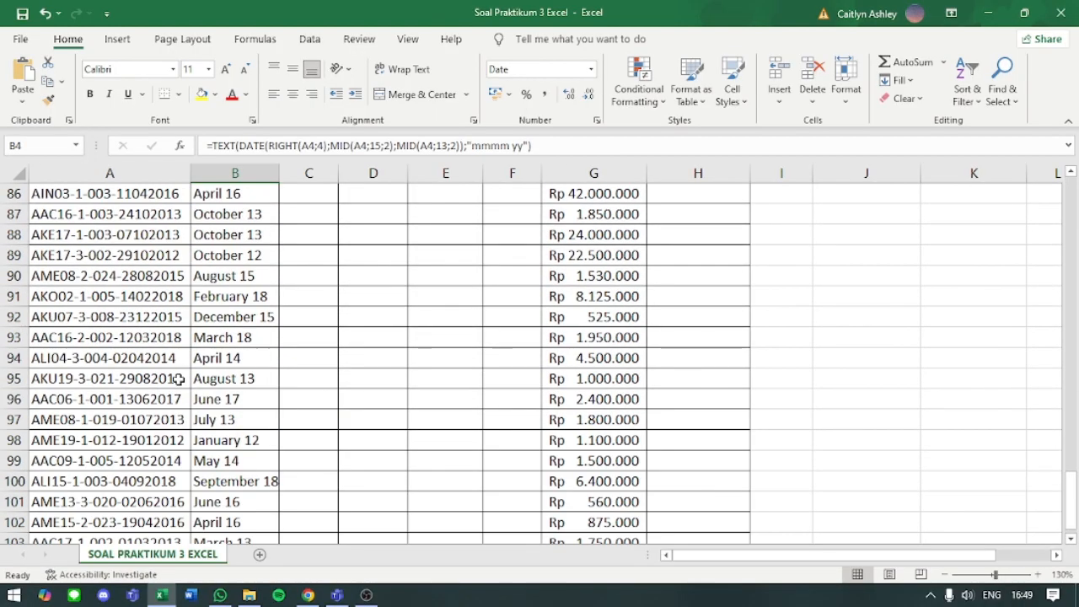
{"action": "scroll", "coordinate": [178, 379], "scroll_direction": "down", "scroll_amount": 4}
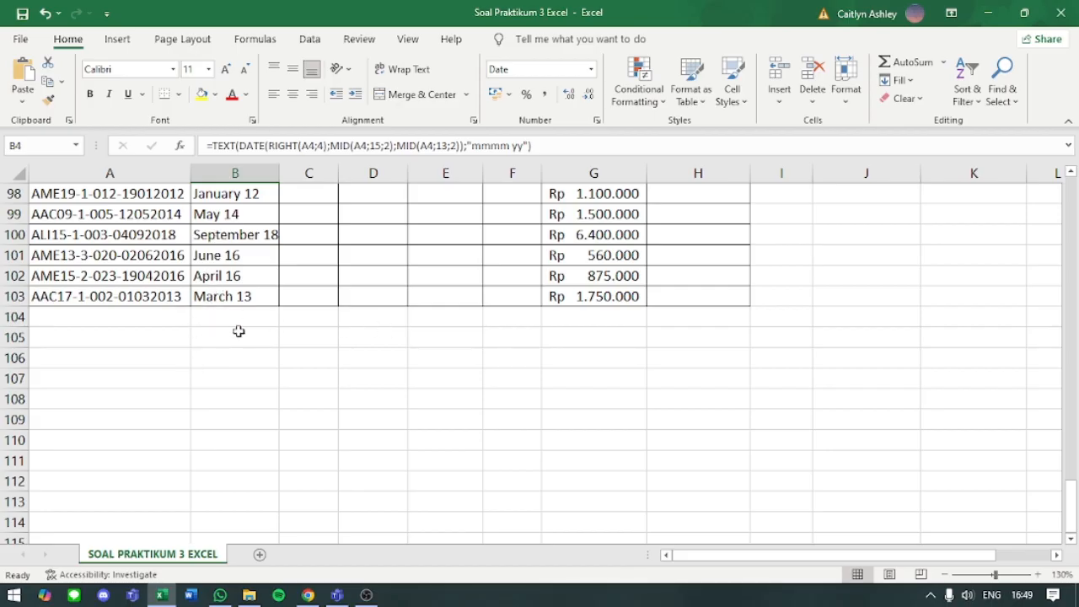
{"action": "scroll", "coordinate": [232, 320], "scroll_direction": "up", "scroll_amount": 17}
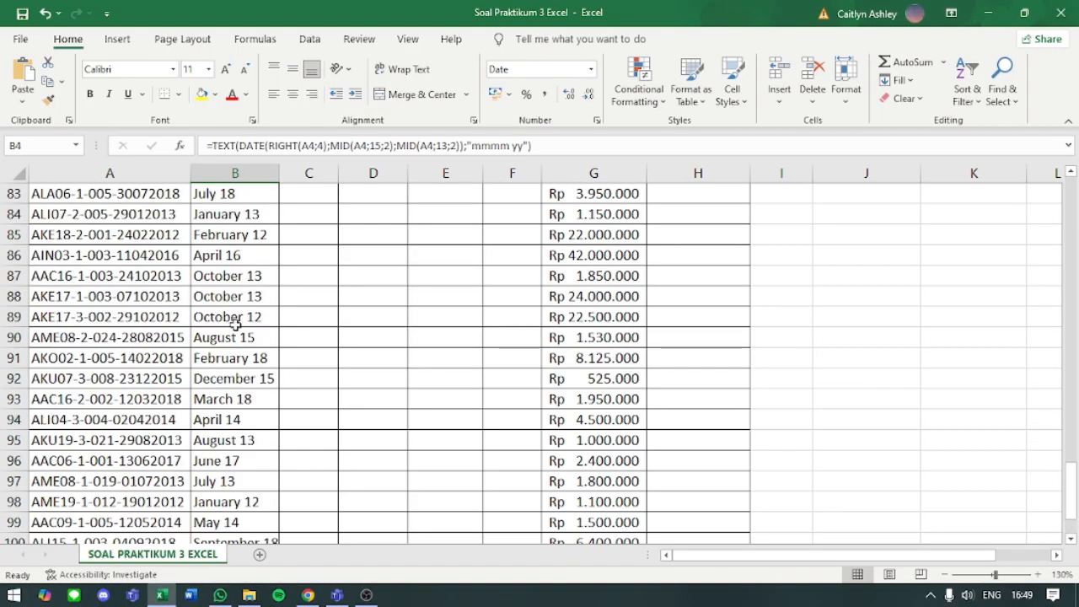
{"action": "scroll", "coordinate": [234, 324], "scroll_direction": "up", "scroll_amount": 15}
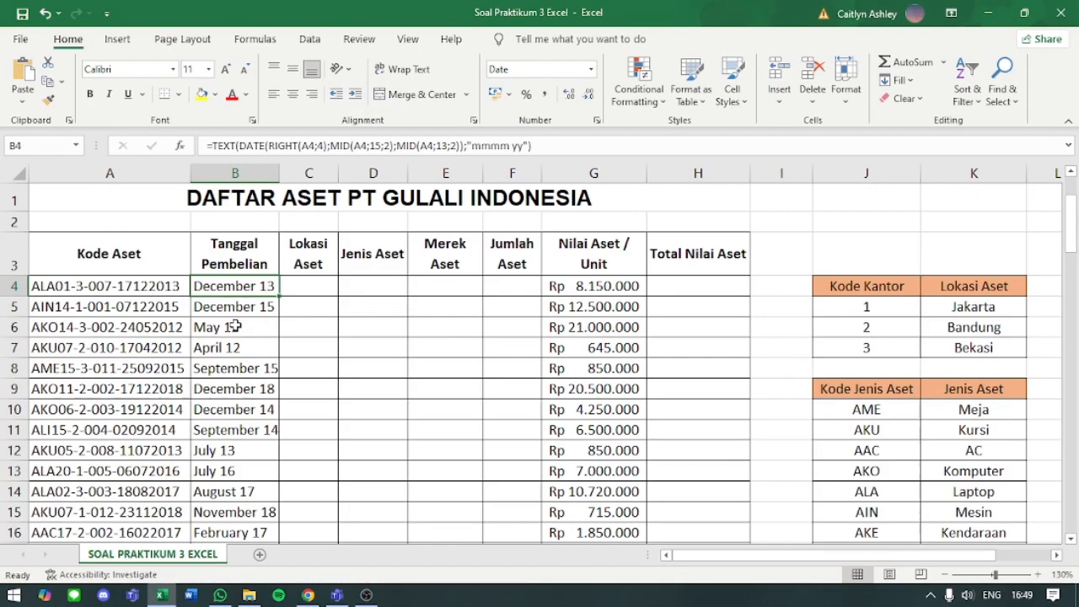
{"action": "double_click", "coordinate": [279, 174]}
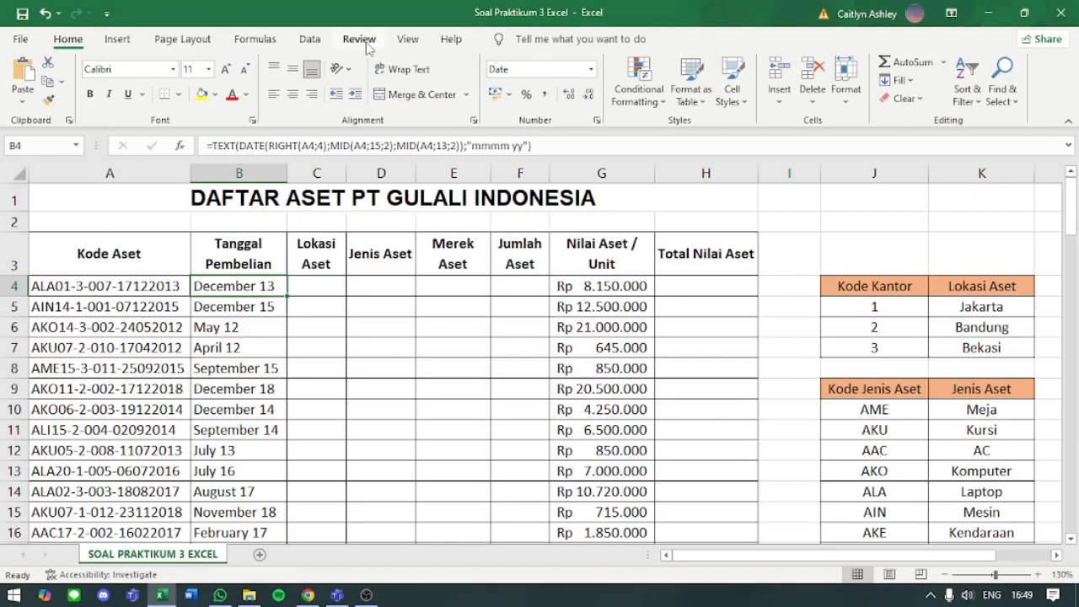
- Place the workbook beside the module, check the Kode Kantor table and begin a VLOOKUP formula in C4 for Lokasi Aset
{"action": "key", "text": "super+Right"}
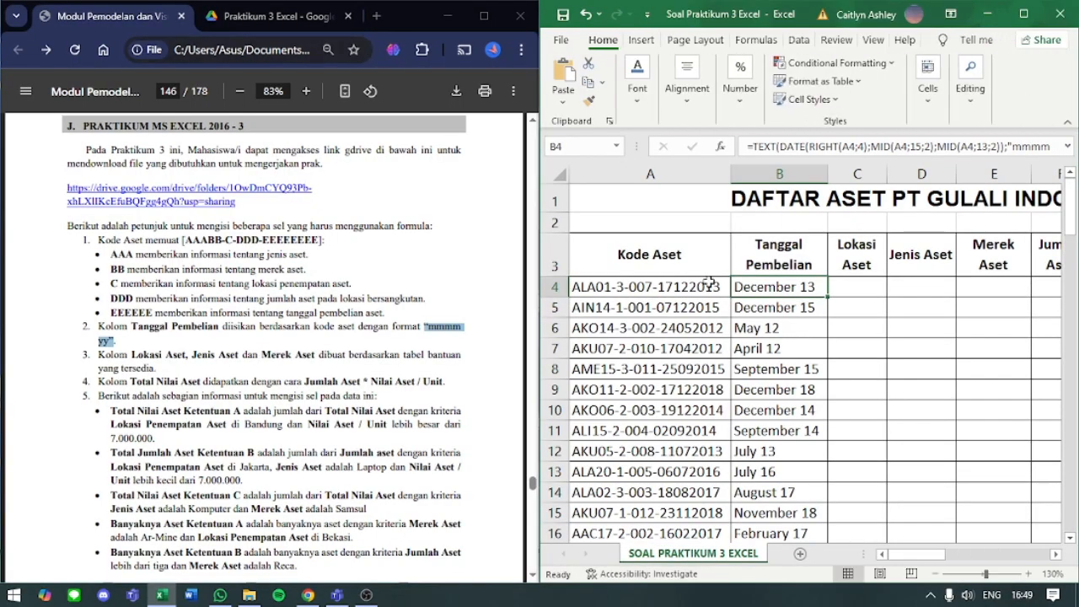
{"action": "left_click", "coordinate": [840, 283]}
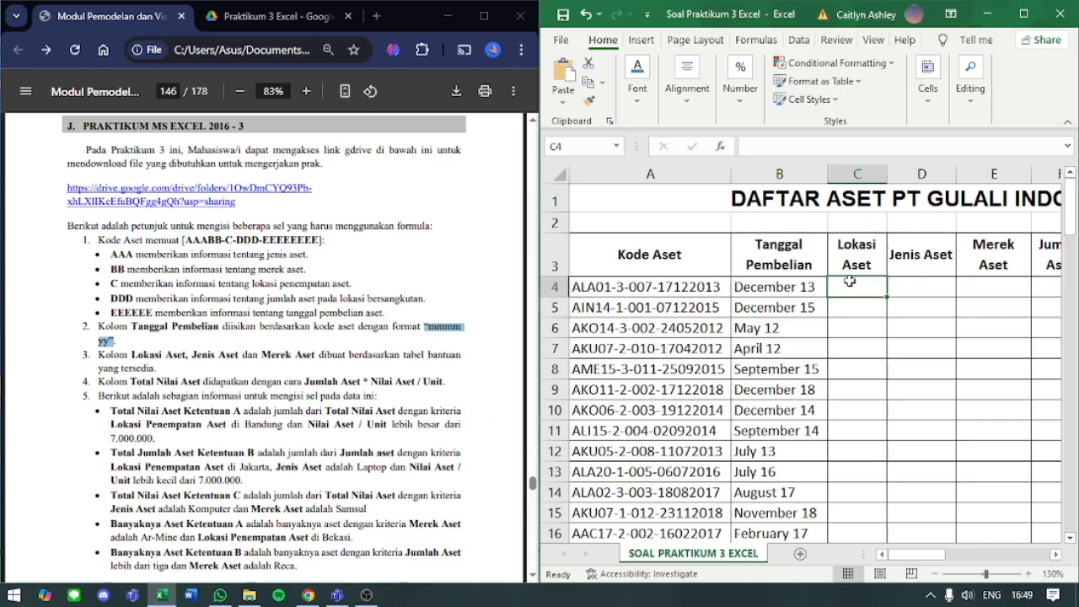
{"action": "scroll", "coordinate": [850, 281], "scroll_direction": "right", "scroll_amount": 6}
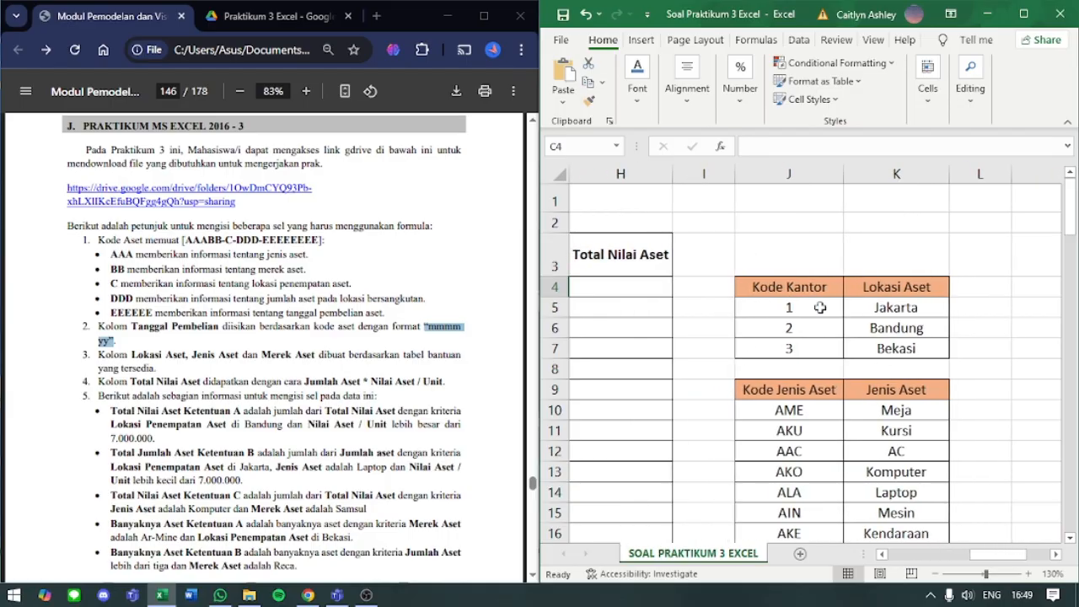
{"action": "scroll", "coordinate": [915, 300], "scroll_direction": "left", "scroll_amount": 6}
{"action": "scroll", "coordinate": [914, 298], "scroll_direction": "right", "scroll_amount": 6}
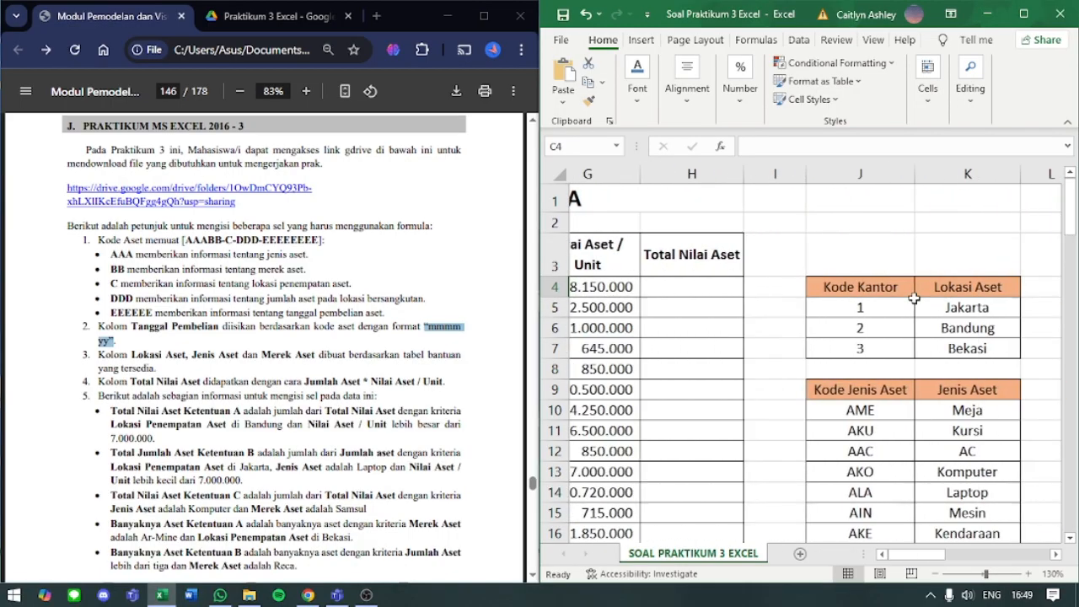
{"action": "scroll", "coordinate": [793, 274], "scroll_direction": "left", "scroll_amount": 6}
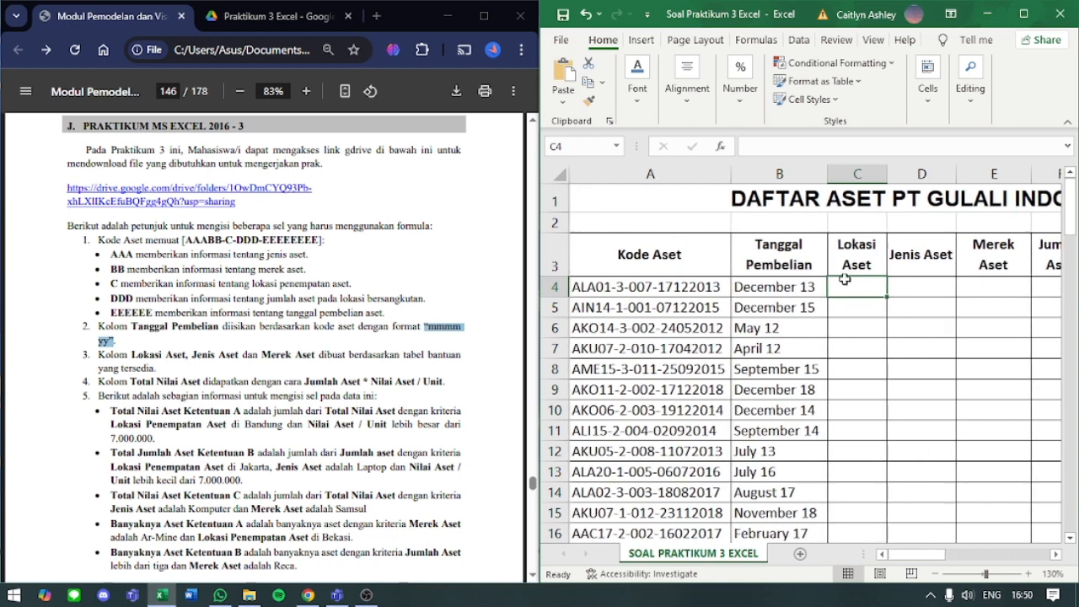
{"action": "type", "text": "="}
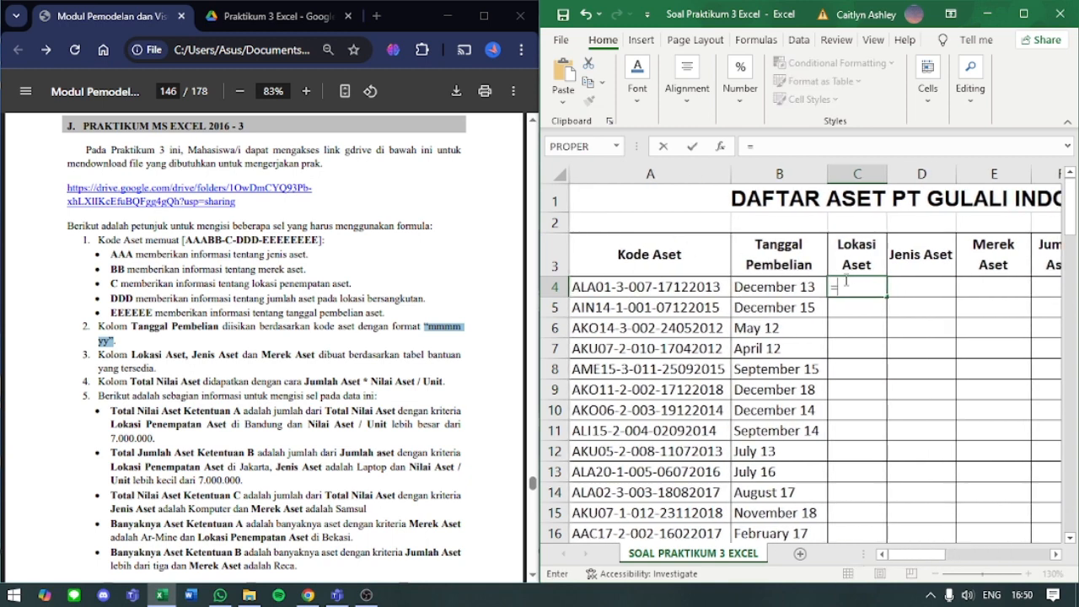
{"action": "type", "text": "VLOOKUP"}
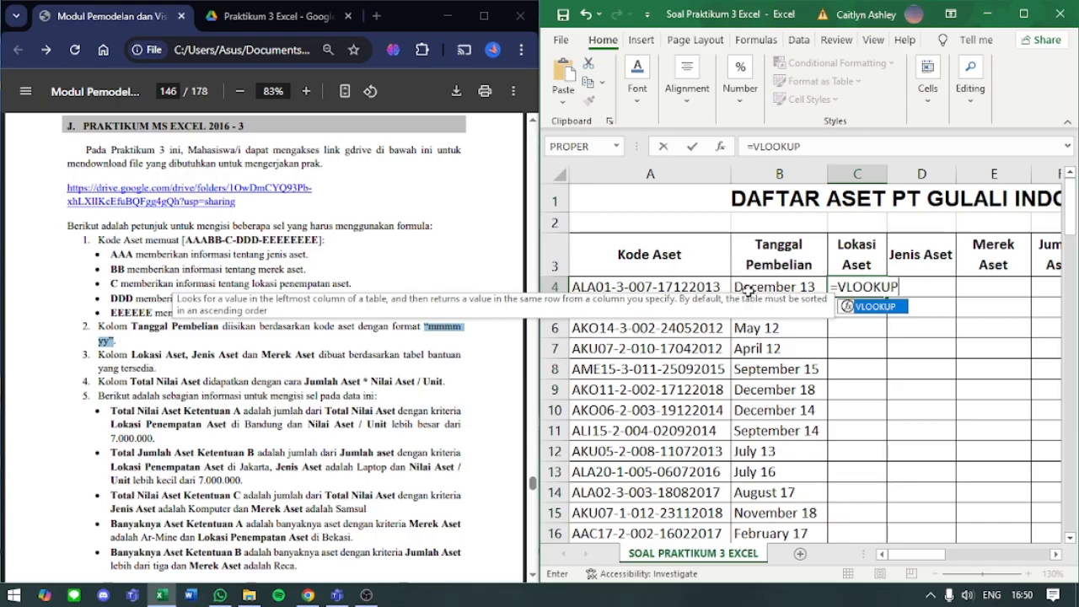
{"action": "double_click", "coordinate": [883, 288]}
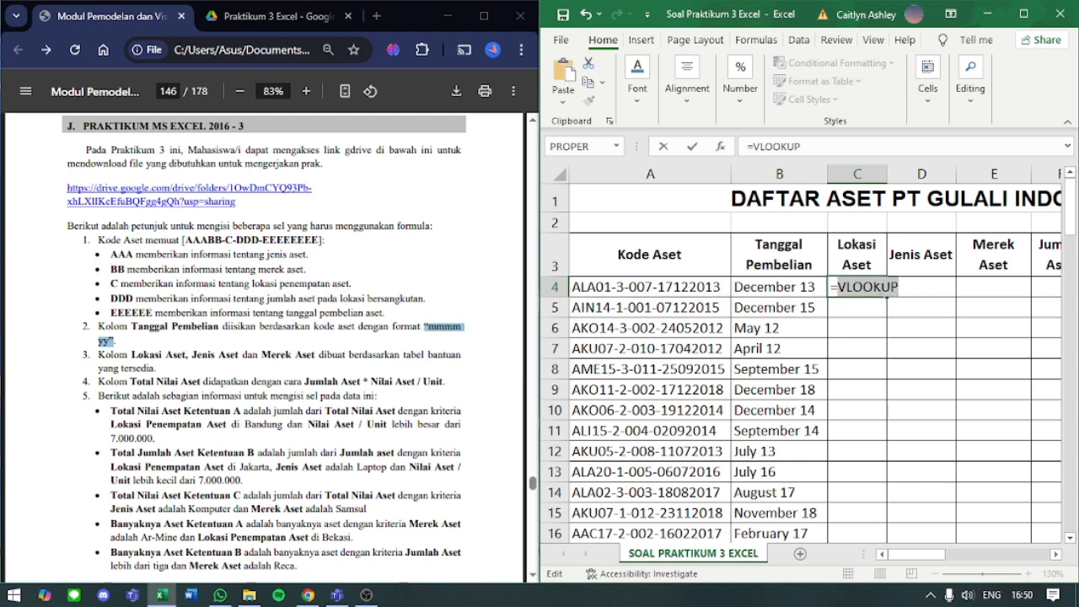
{"action": "type", "text": "HLOO"}
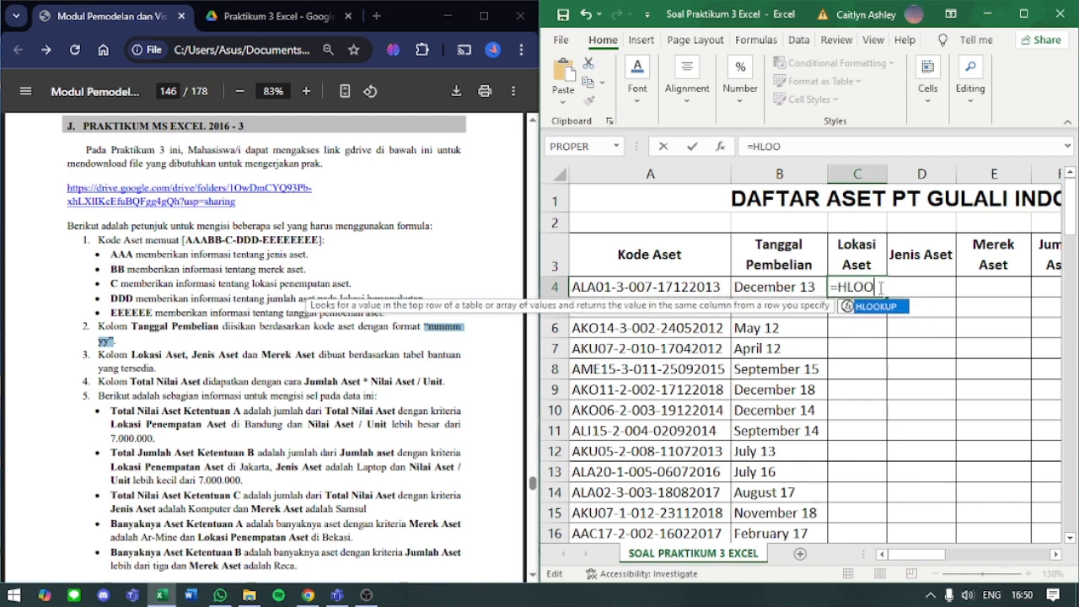
{"action": "type", "text": "KUP"}
{"action": "key", "text": "BackSpace"}
{"action": "key", "text": "BackSpace"}
{"action": "key", "text": "BackSpace"}
{"action": "key", "text": "BackSpace"}
{"action": "key", "text": "BackSpace"}
{"action": "key", "text": "BackSpace"}
{"action": "key", "text": "BackSpace"}
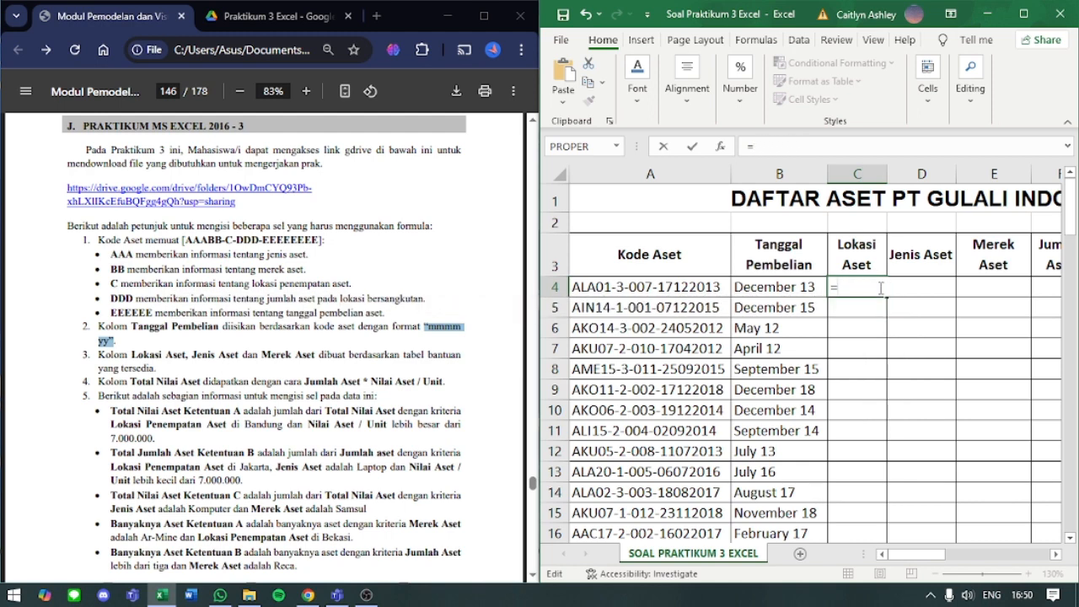
{"action": "type", "text": "VLOOKUP"}
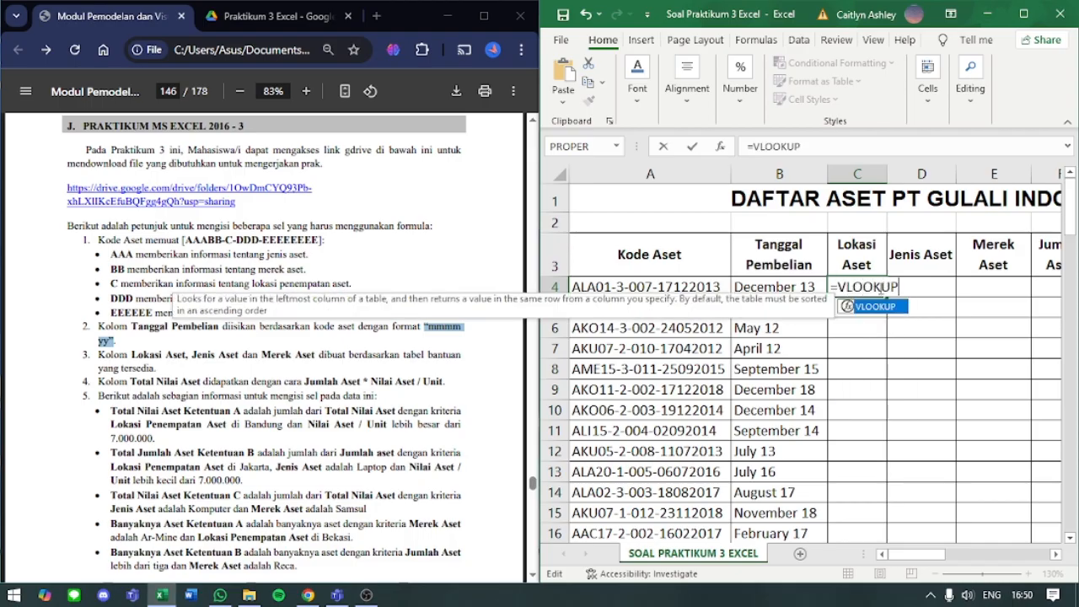
- Compare the Kode Kantor lookup table with the module's line explaining that code character C gives the asset's location
{"action": "left_click_drag", "start_coordinate": [915, 556], "coordinate": [985, 588]}
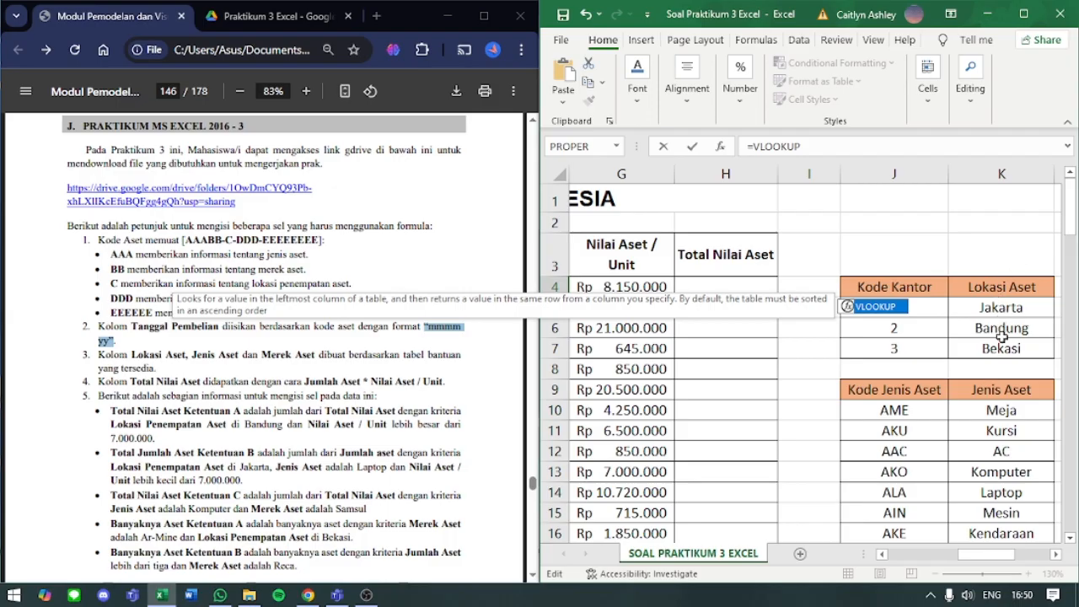
{"action": "left_click_drag", "start_coordinate": [991, 561], "coordinate": [898, 563]}
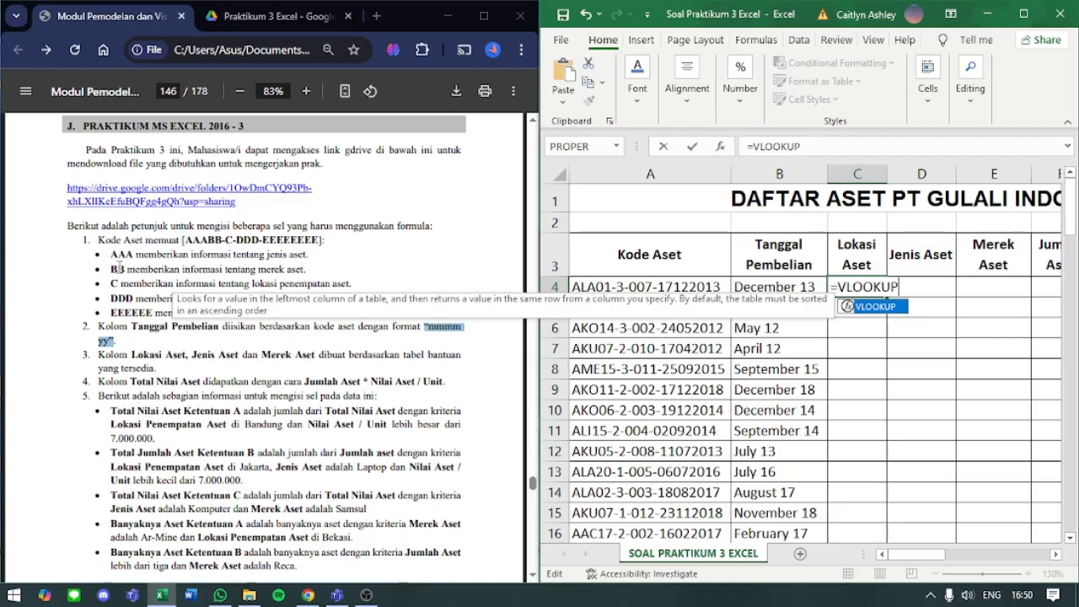
{"action": "left_click_drag", "start_coordinate": [111, 284], "coordinate": [364, 284]}
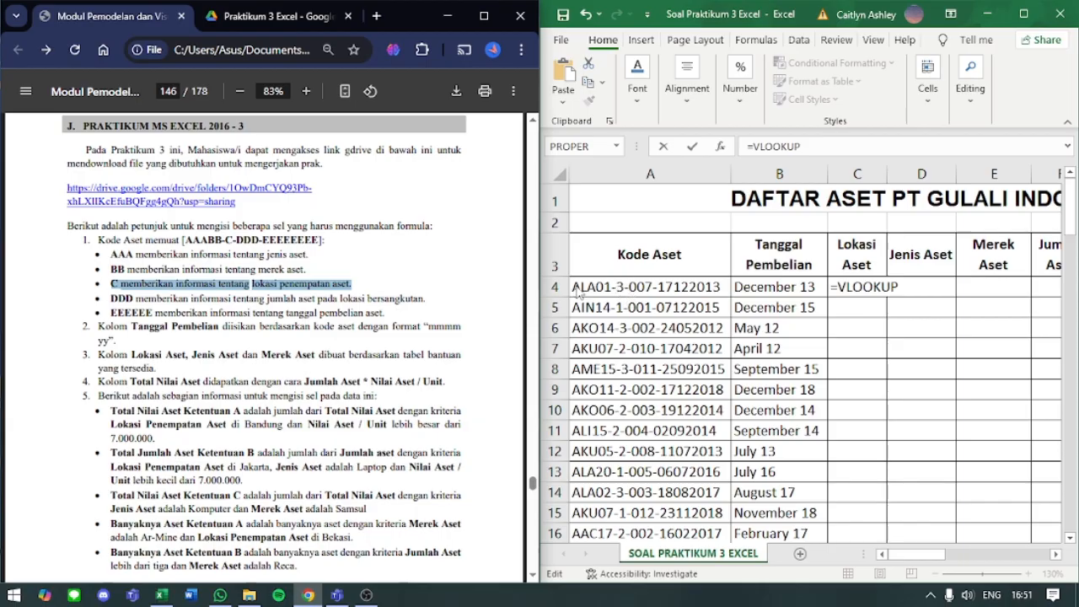
{"action": "left_click_drag", "start_coordinate": [944, 554], "coordinate": [1017, 562]}
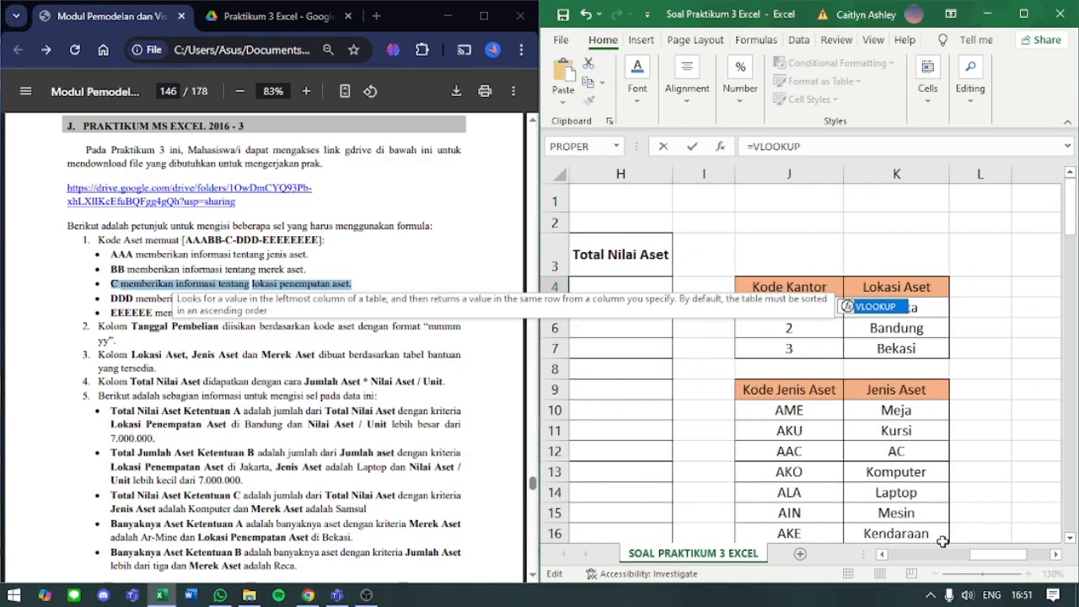
{"action": "left_click_drag", "start_coordinate": [998, 556], "coordinate": [873, 575]}
{"action": "left_click", "coordinate": [641, 348]}
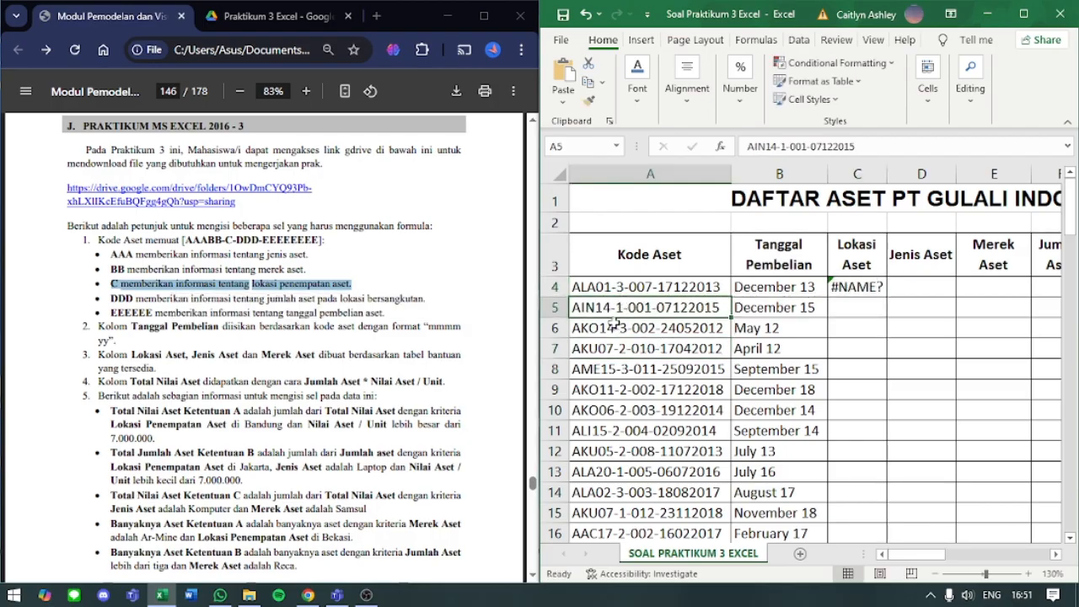
- Examine the orientation of the Kode Kantor and Kode Jenis Aset tables, comparing their column and row directions
{"action": "left_click_drag", "start_coordinate": [920, 543], "coordinate": [1000, 544]}
{"action": "left_click_drag", "start_coordinate": [1036, 602], "coordinate": [1021, 568]}
{"action": "left_click_drag", "start_coordinate": [771, 253], "coordinate": [790, 377]}
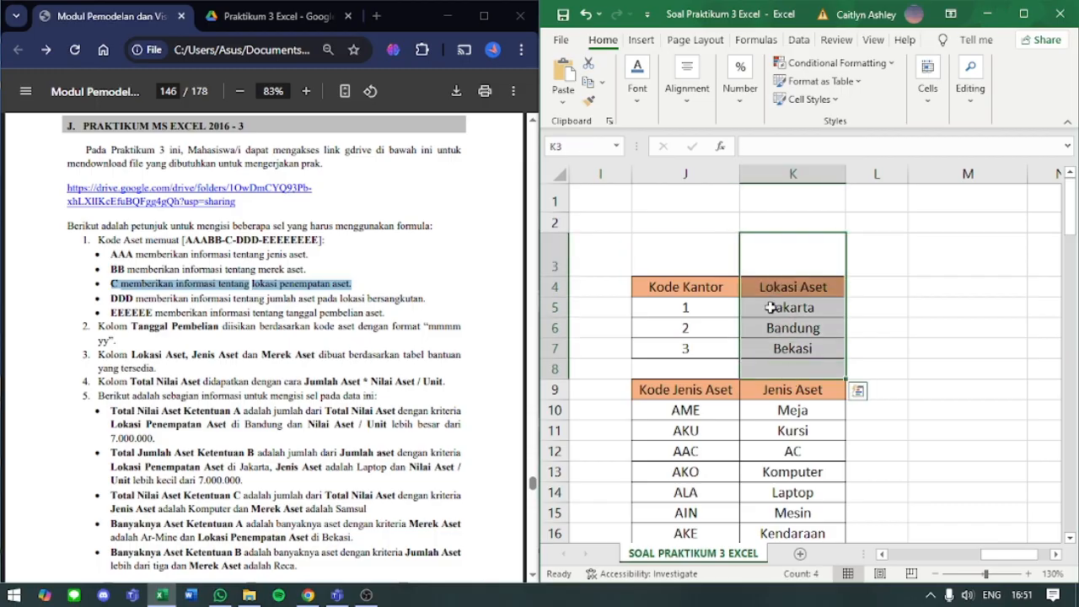
{"action": "left_click", "coordinate": [774, 223]}
{"action": "left_click_drag", "start_coordinate": [774, 249], "coordinate": [783, 373]}
{"action": "left_click_drag", "start_coordinate": [776, 221], "coordinate": [784, 499]}
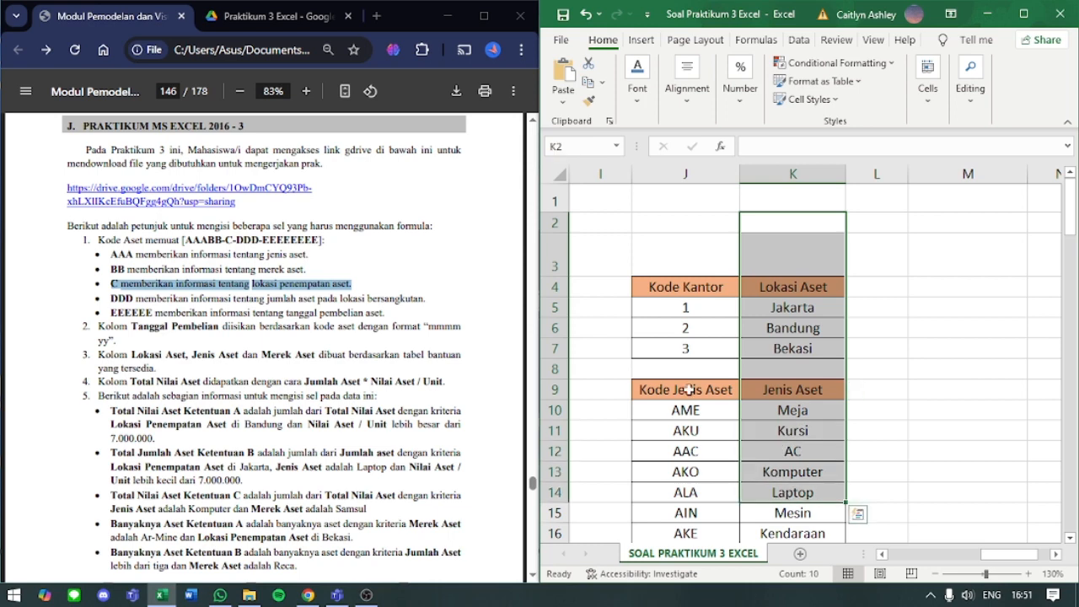
{"action": "left_click_drag", "start_coordinate": [597, 325], "coordinate": [1047, 330]}
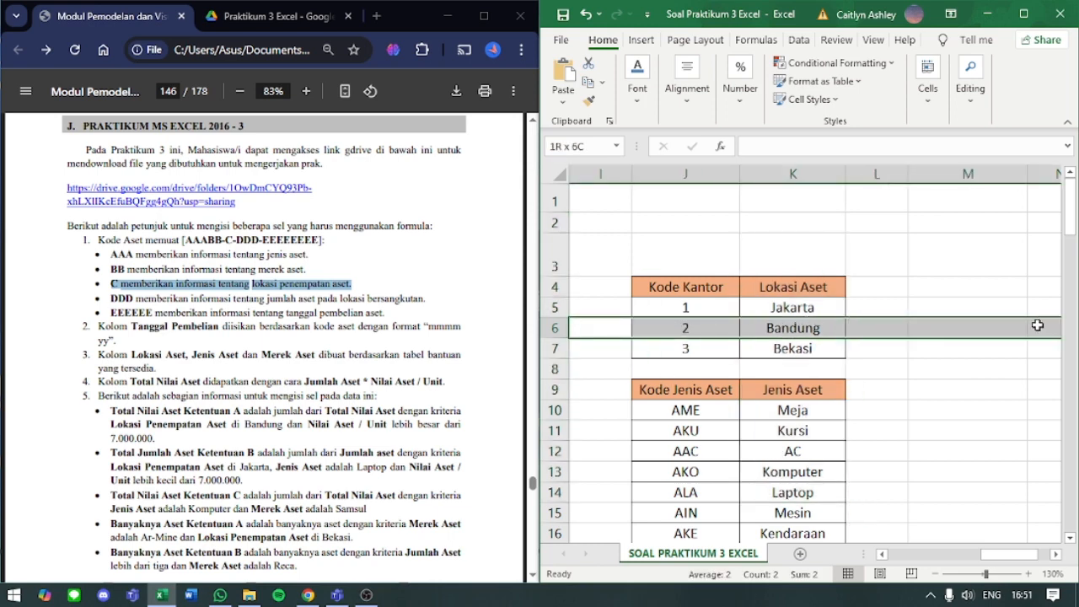
{"action": "left_click", "coordinate": [857, 465]}
{"action": "mouse_move", "coordinate": [1008, 557]}
{"action": "left_mouse_down"}
{"action": "mouse_move", "coordinate": [958, 560]}
{"action": "mouse_move", "coordinate": [1004, 566]}
{"action": "left_mouse_up"}
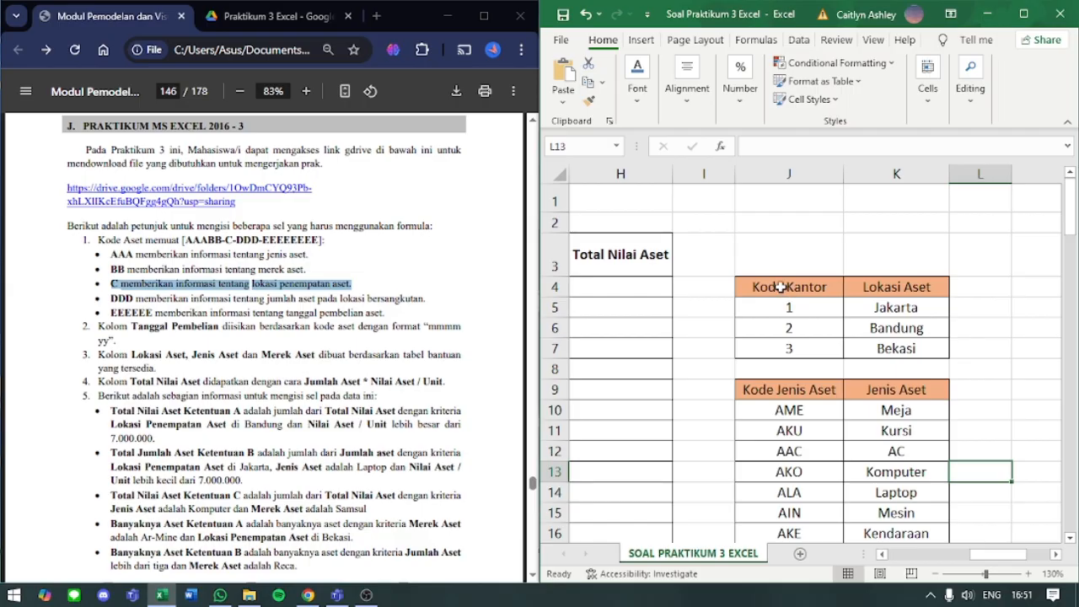
- Label a sample horizontal lookup table with Kode kantor in J1 and Lokasi in J2
{"action": "left_click", "coordinate": [778, 196]}
{"action": "type", "text": "K"}
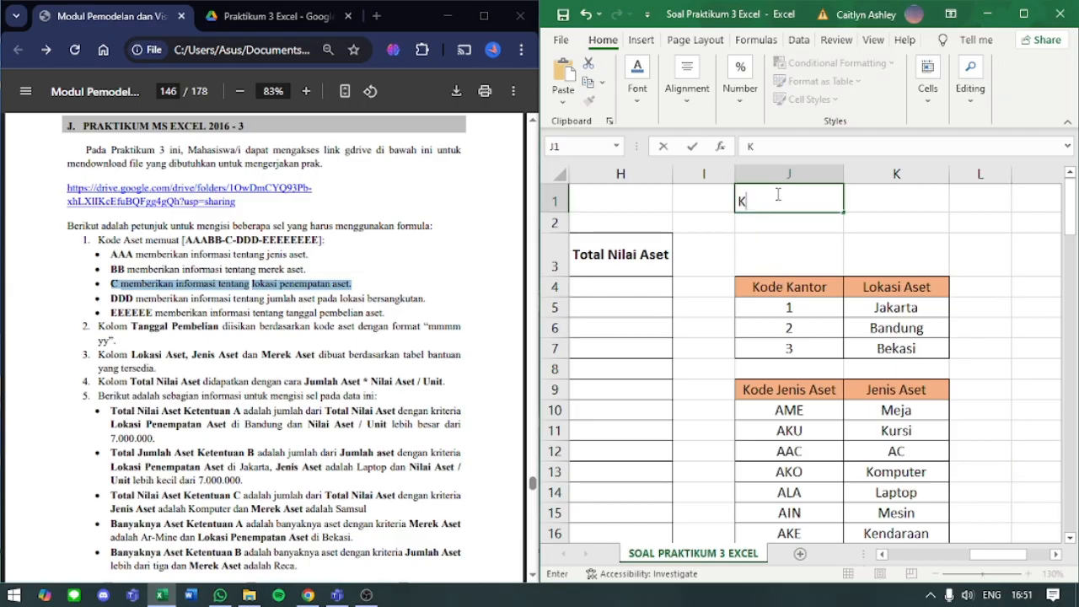
{"action": "type", "text": "ode kKantor"}
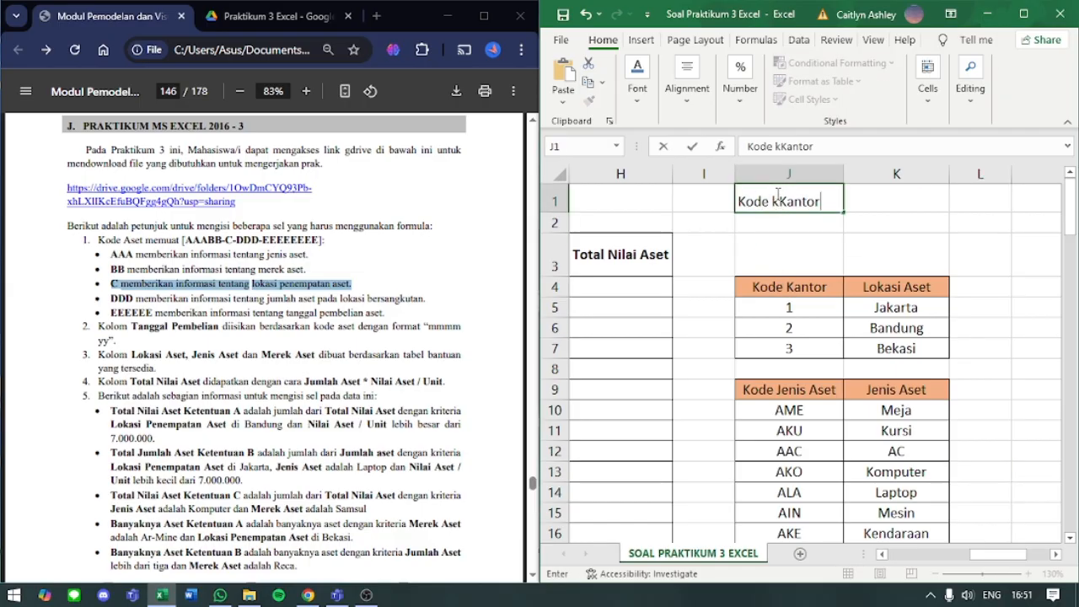
{"action": "key", "text": "BackSpace"}
{"action": "key", "text": "BackSpace"}
{"action": "key", "text": "BackSpace"}
{"action": "key", "text": "BackSpace"}
{"action": "key", "text": "BackSpace"}
{"action": "key", "text": "BackSpace"}
{"action": "key", "text": "BackSpace"}
{"action": "type", "text": "kantor"}
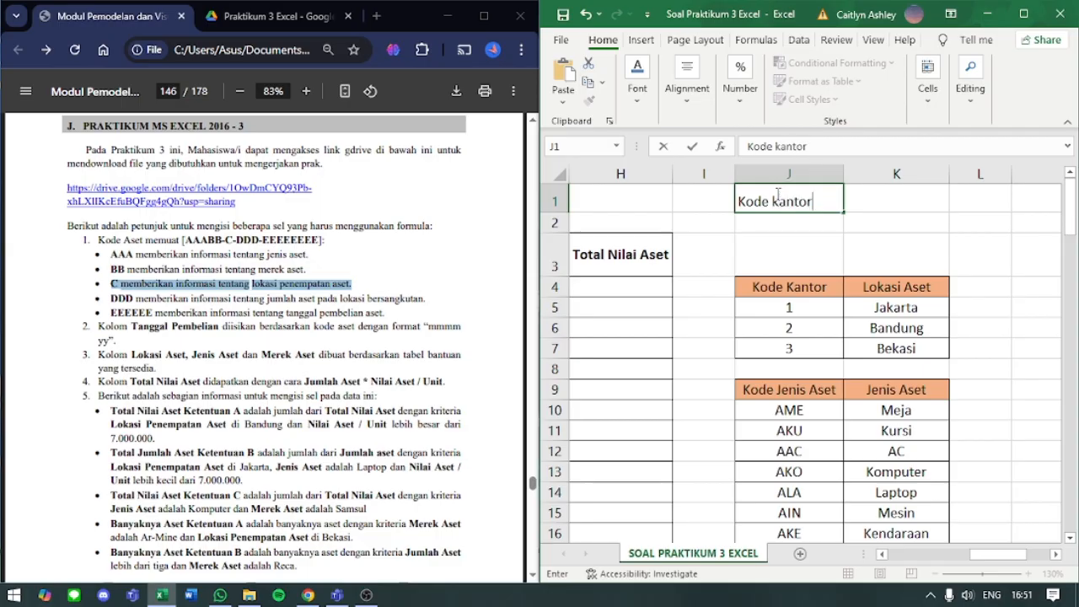
{"action": "key", "text": "Return"}
{"action": "type", "text": "Lo"}
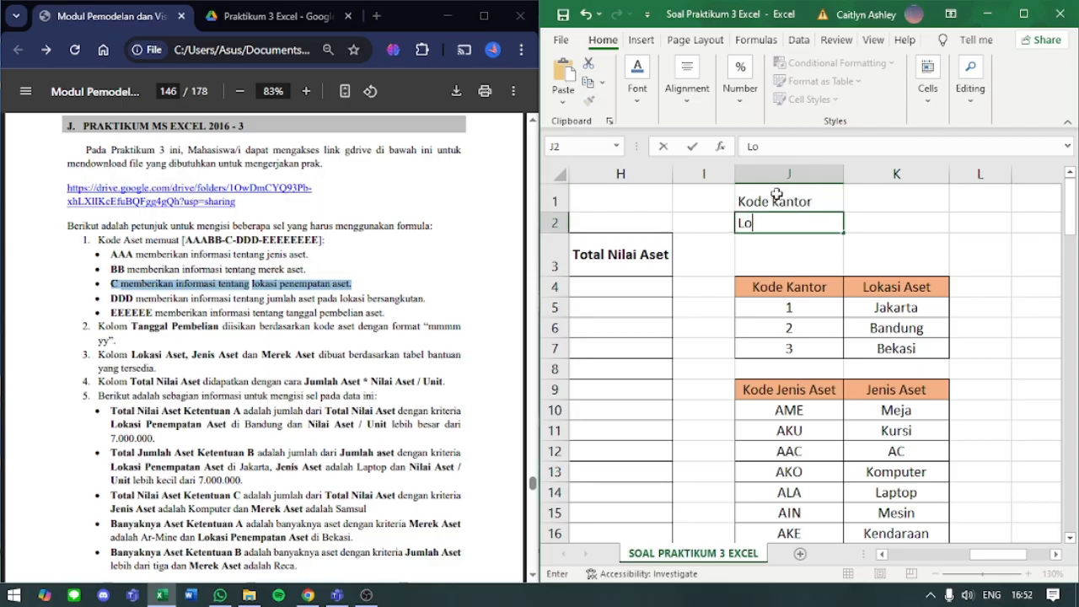
{"action": "type", "text": "kasi"}
{"action": "key", "text": "Return"}
{"action": "key", "text": "Up"}
{"action": "key", "text": "Right"}
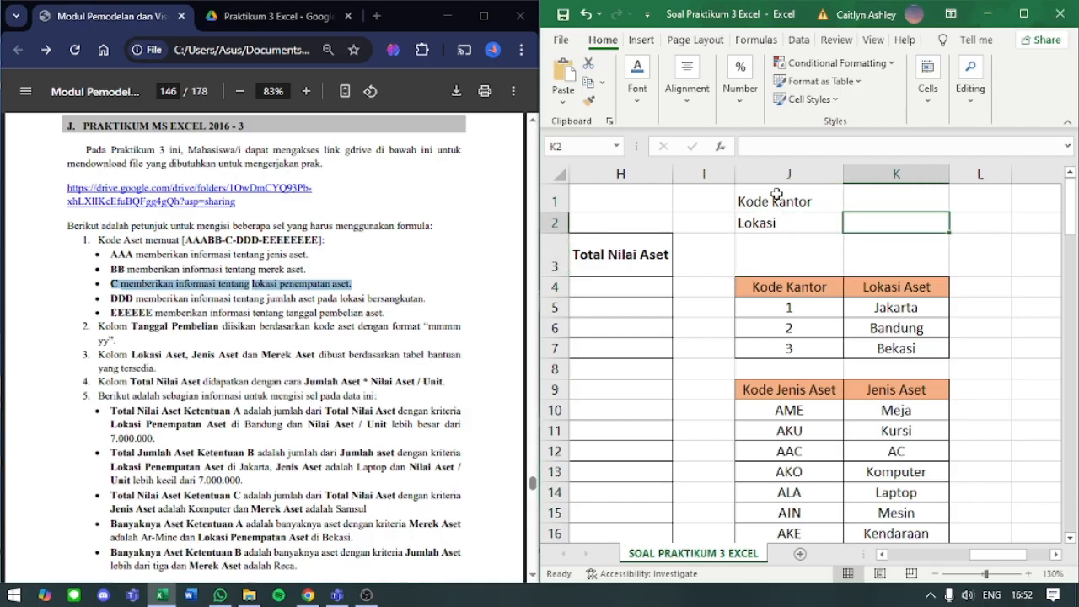
- Fill the sample horizontal table with codes 1, 2 and 3 in K1:M1 and Jakarta in K2
{"action": "key", "text": "Up"}
{"action": "type", "text": "1"}
{"action": "key", "text": "Right"}
{"action": "type", "text": "2"}
{"action": "key", "text": "Right"}
{"action": "type", "text": "3"}
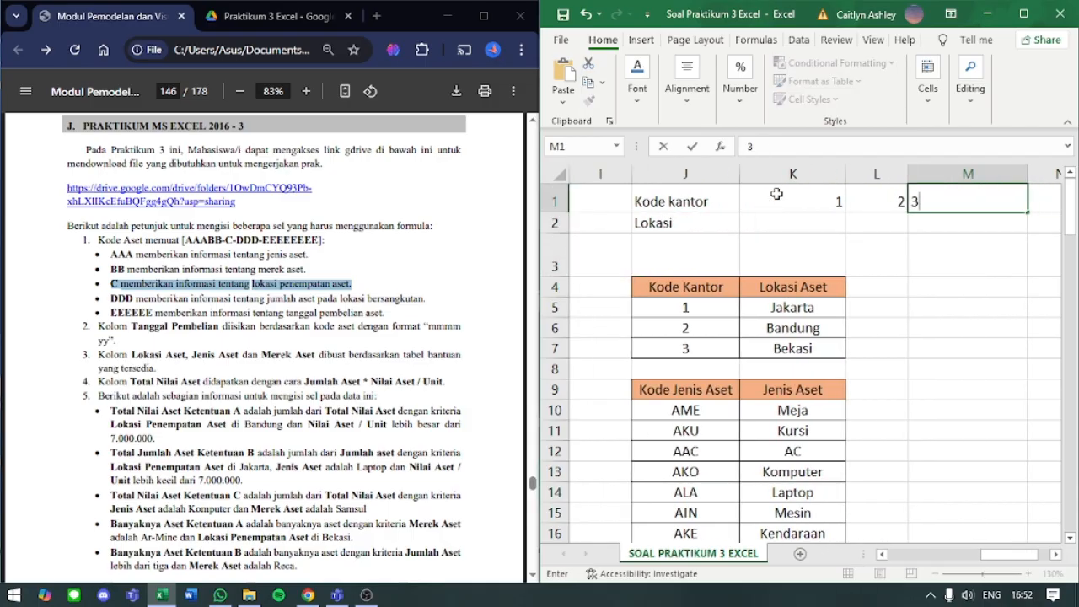
{"action": "key", "text": "Return"}
{"action": "key", "text": "Left"}
{"action": "key", "text": "Left"}
{"action": "type", "text": "Jakarta"}
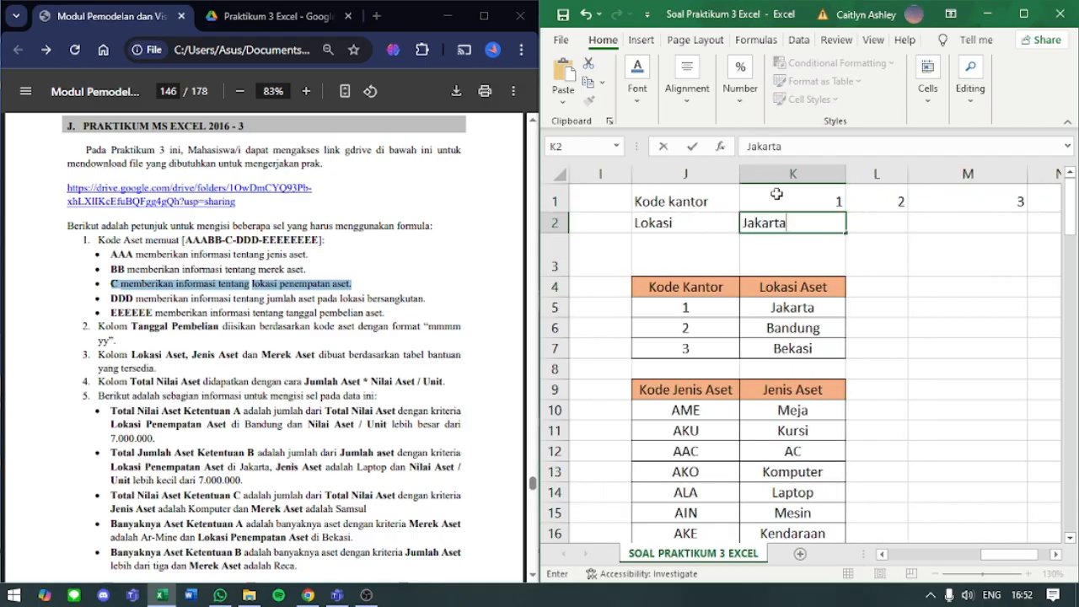
{"action": "key", "text": "Right"}
{"action": "key", "text": "Right"}
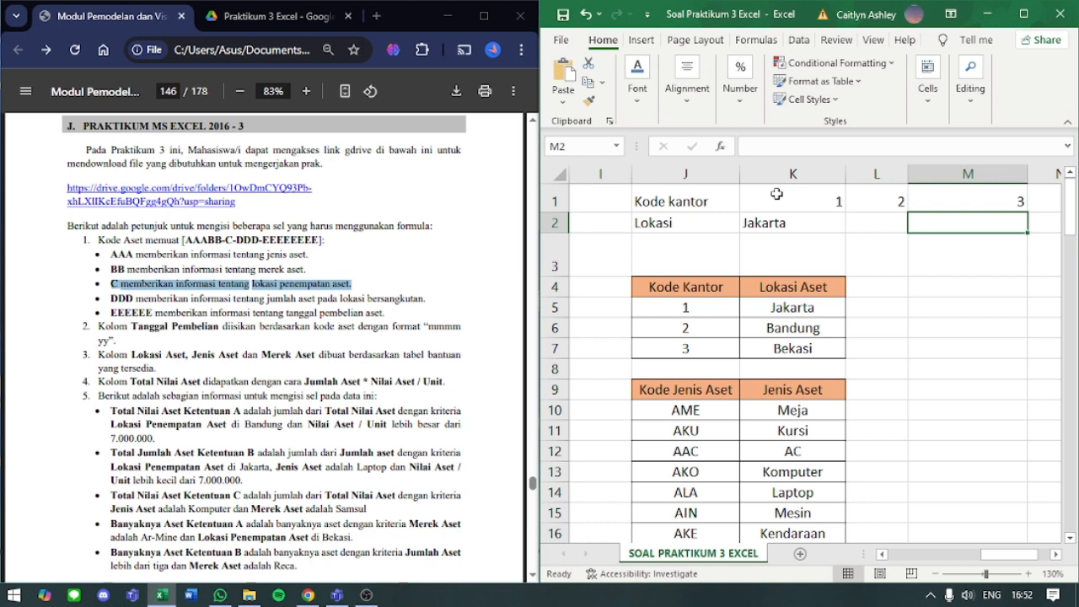
- Clear the sample horizontal table from J1:M2
{"action": "left_click_drag", "start_coordinate": [714, 202], "coordinate": [936, 224]}
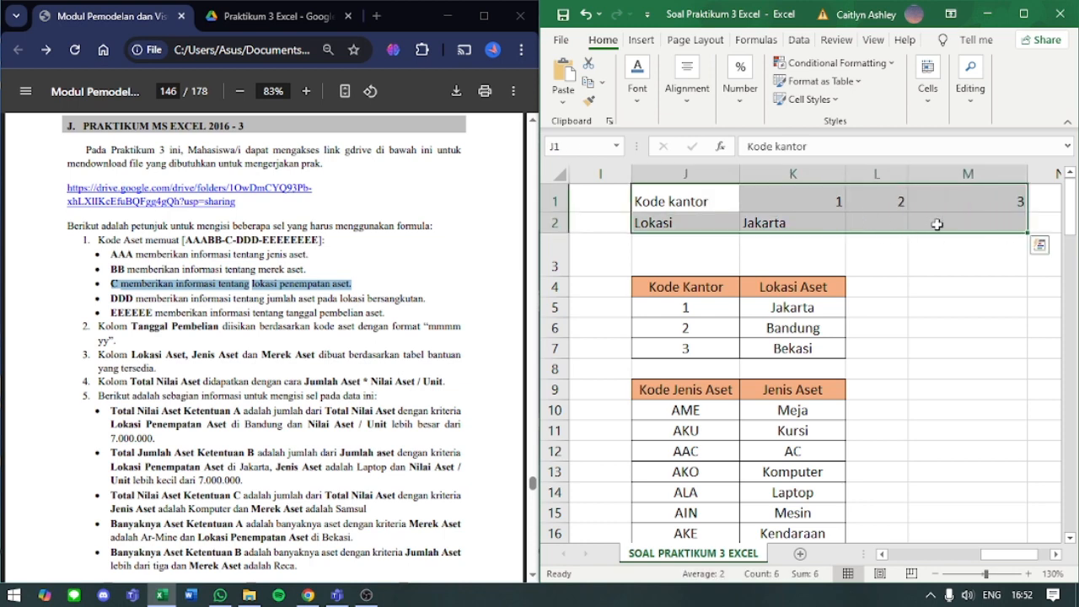
{"action": "key", "text": "Delete"}
{"action": "left_click", "coordinate": [877, 265]}
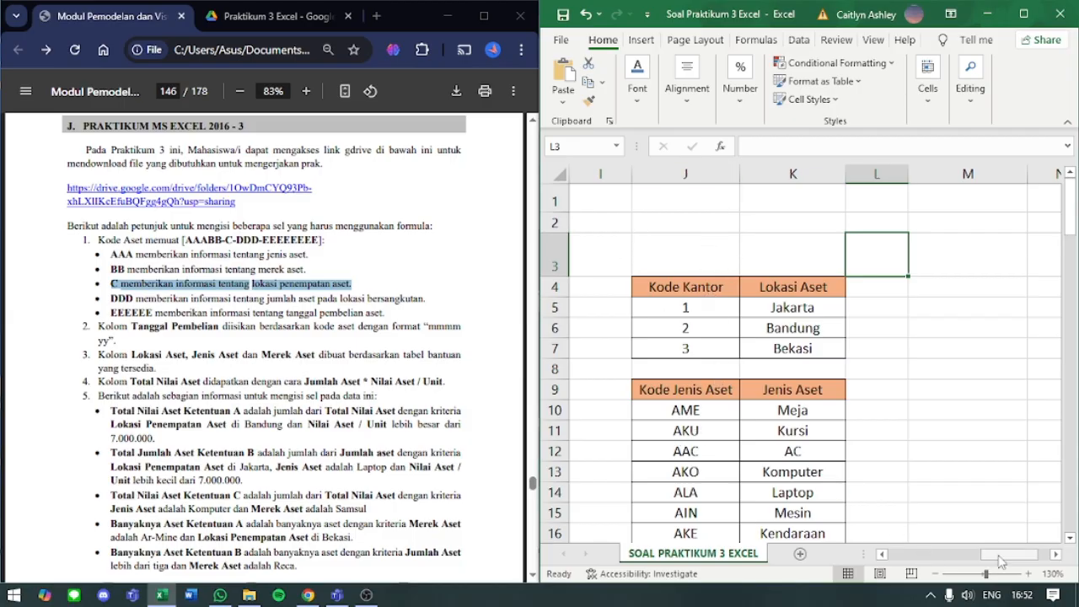
- Resume editing C4's VLOOKUP formula and add its opening parenthesis to start the arguments
{"action": "left_click_drag", "start_coordinate": [993, 554], "coordinate": [914, 554]}
{"action": "left_click", "coordinate": [848, 287]}
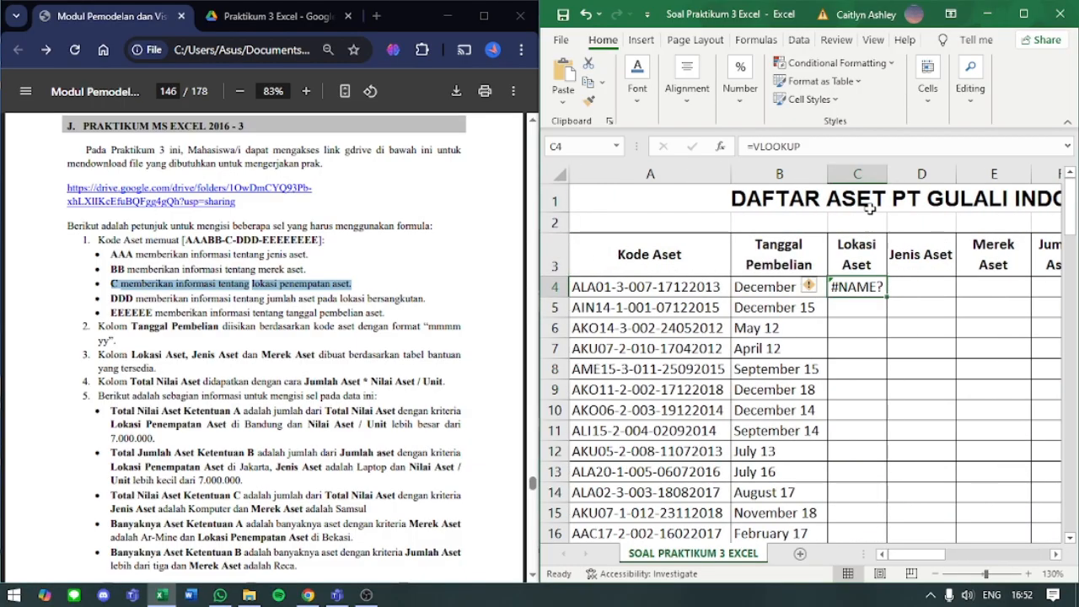
{"action": "left_click", "coordinate": [838, 150]}
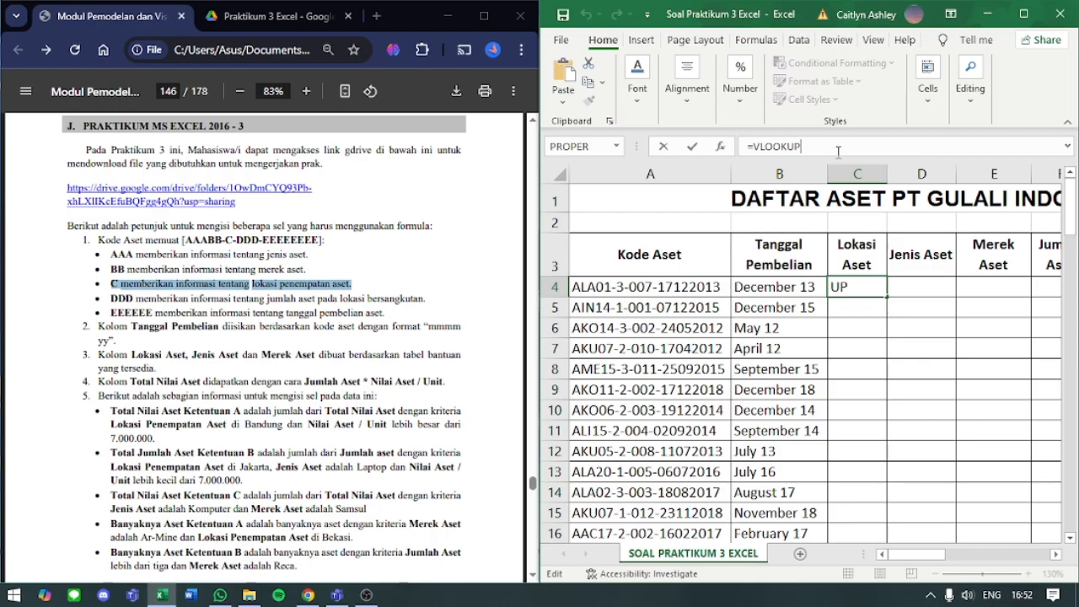
{"action": "type", "text": "("}
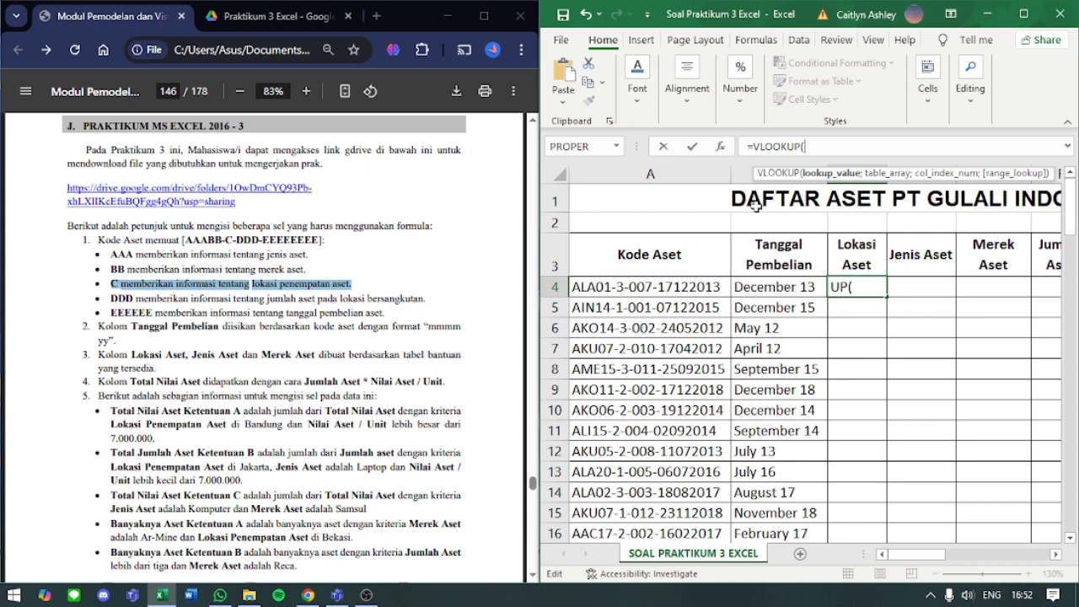
{"action": "type", "text": "value"}
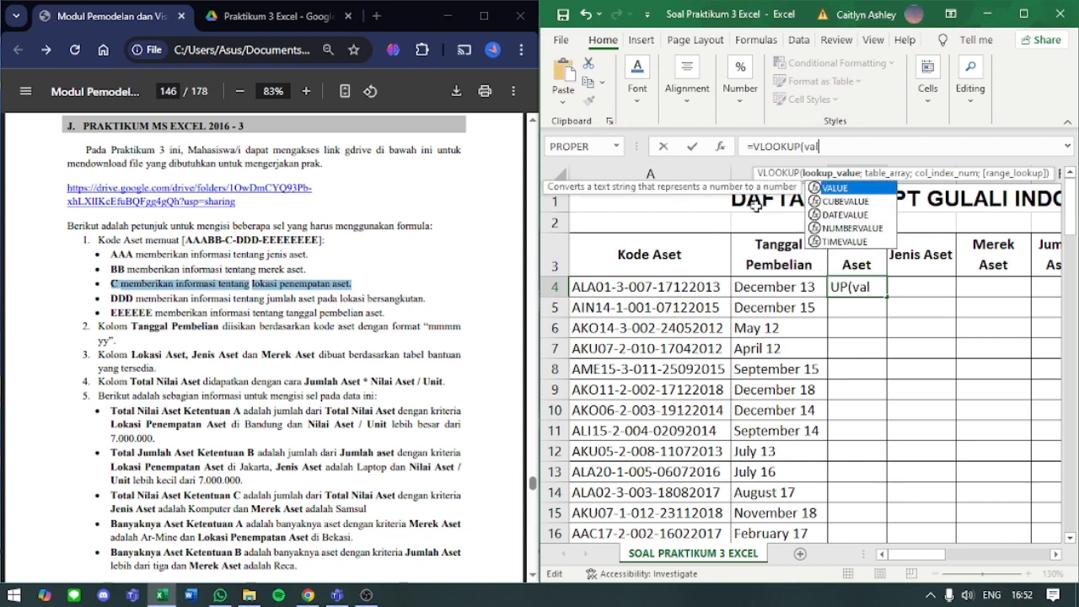
{"action": "key", "text": "BackSpace"}
{"action": "key", "text": "BackSpace"}
{"action": "key", "text": "BackSpace"}
{"action": "key", "text": "BackSpace"}
{"action": "key", "text": "BackSpace"}
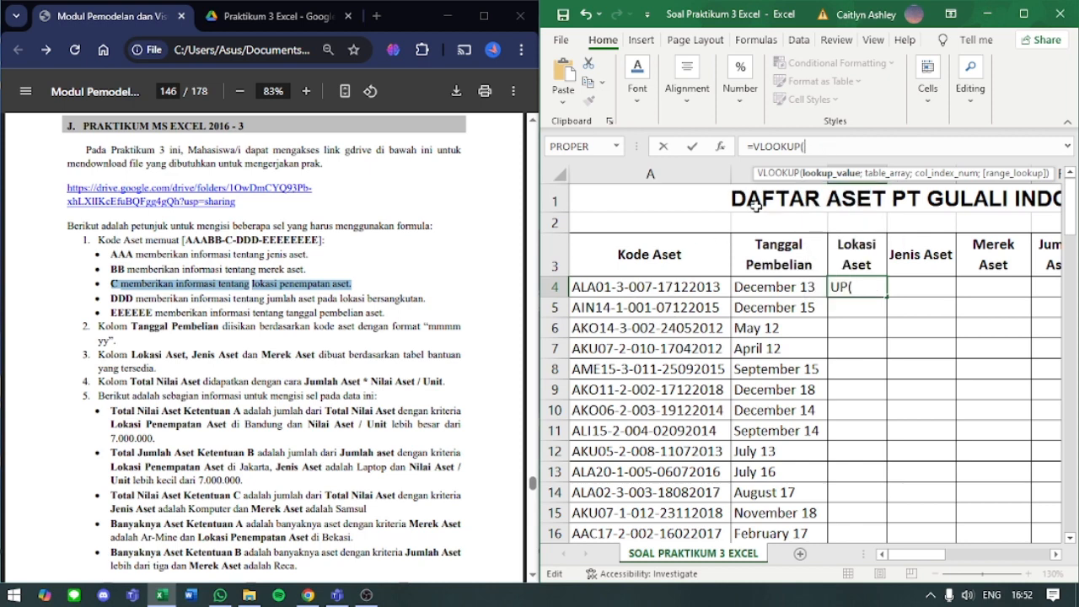
- Enter VALUE(MID(A4;7;1)) as the lookup value in C4's VLOOKUP formula
{"action": "type", "text": "VALUE"}
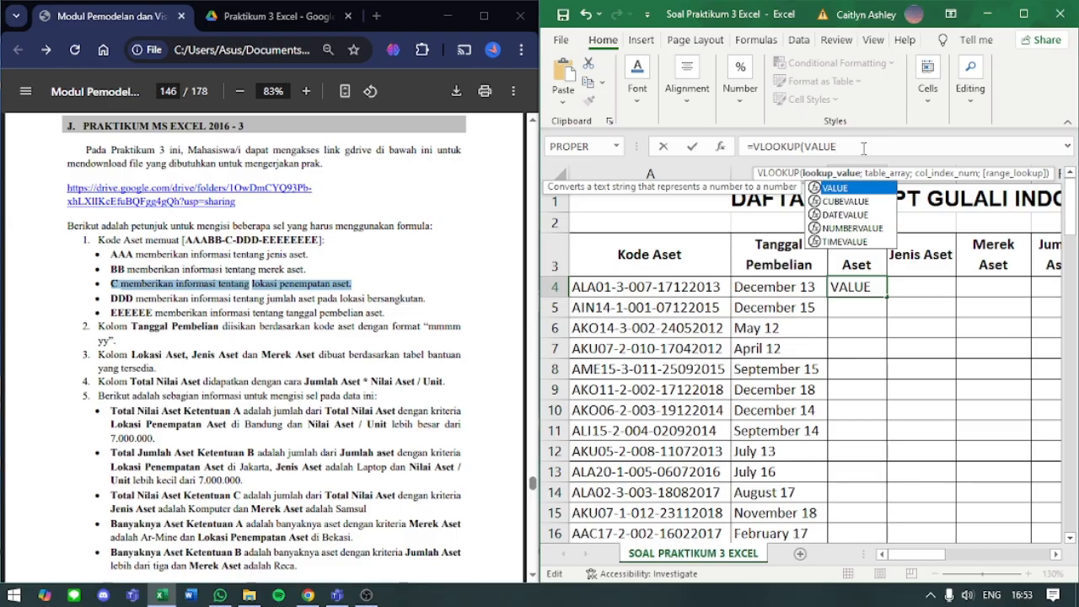
{"action": "type", "text": "("}
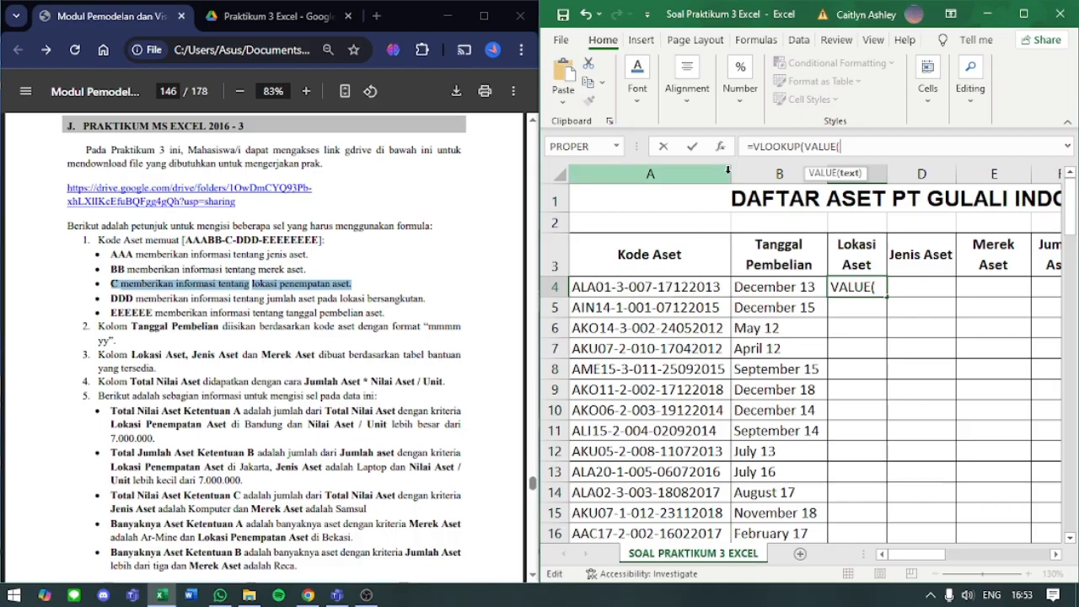
{"action": "type", "text": "MID"}
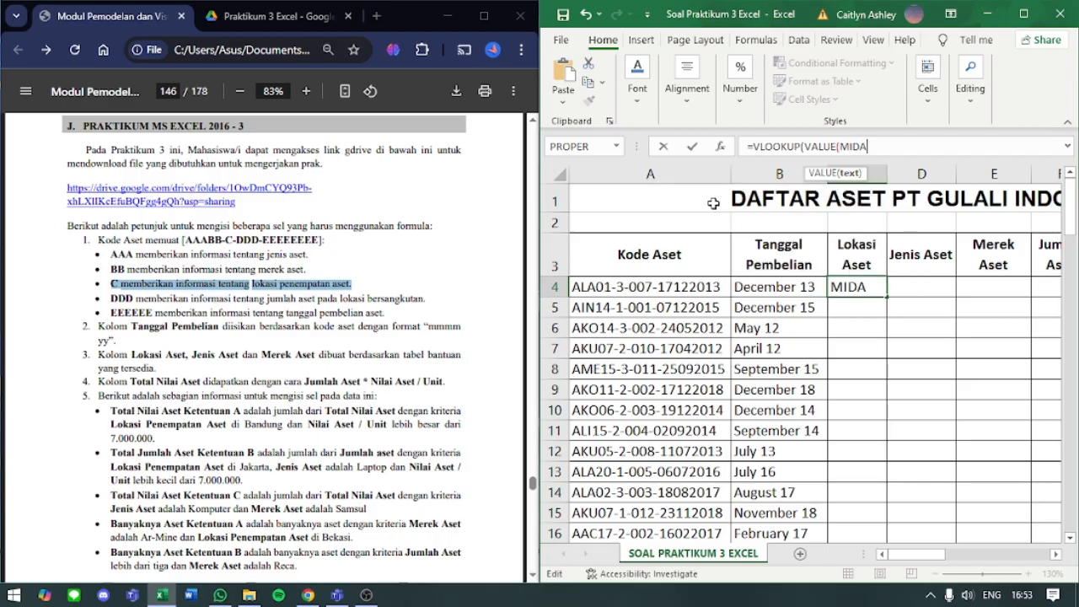
{"action": "type", "text": "("}
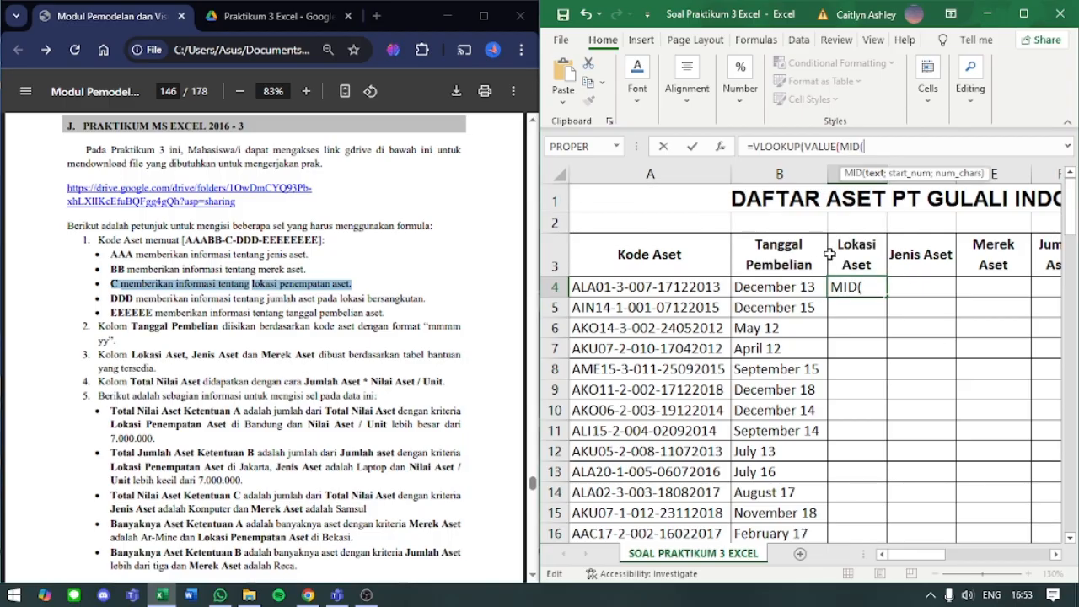
{"action": "left_click", "coordinate": [633, 289]}
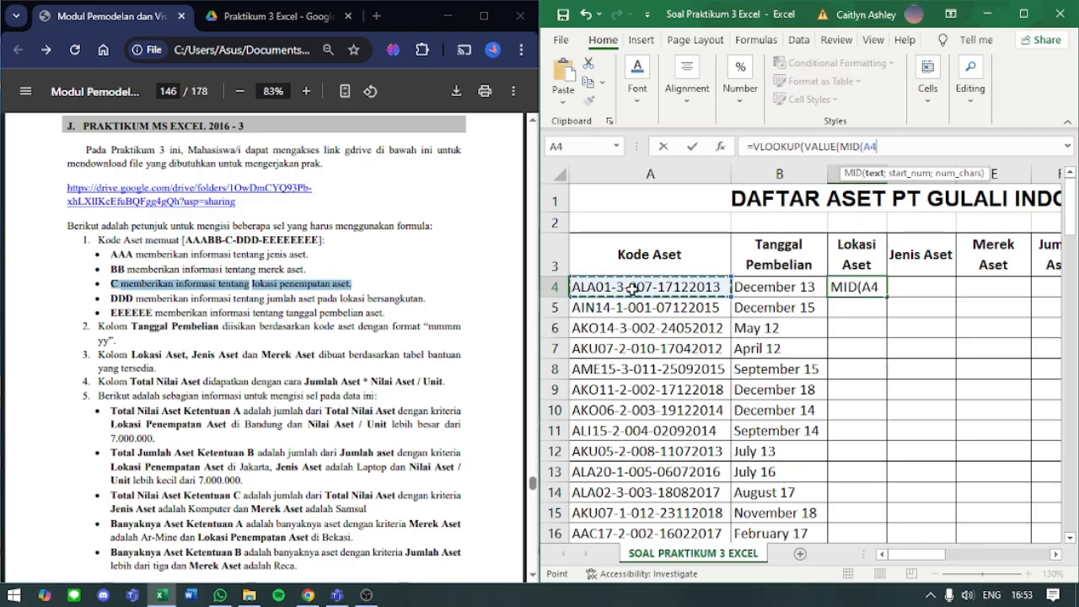
{"action": "type", "text": ";"}
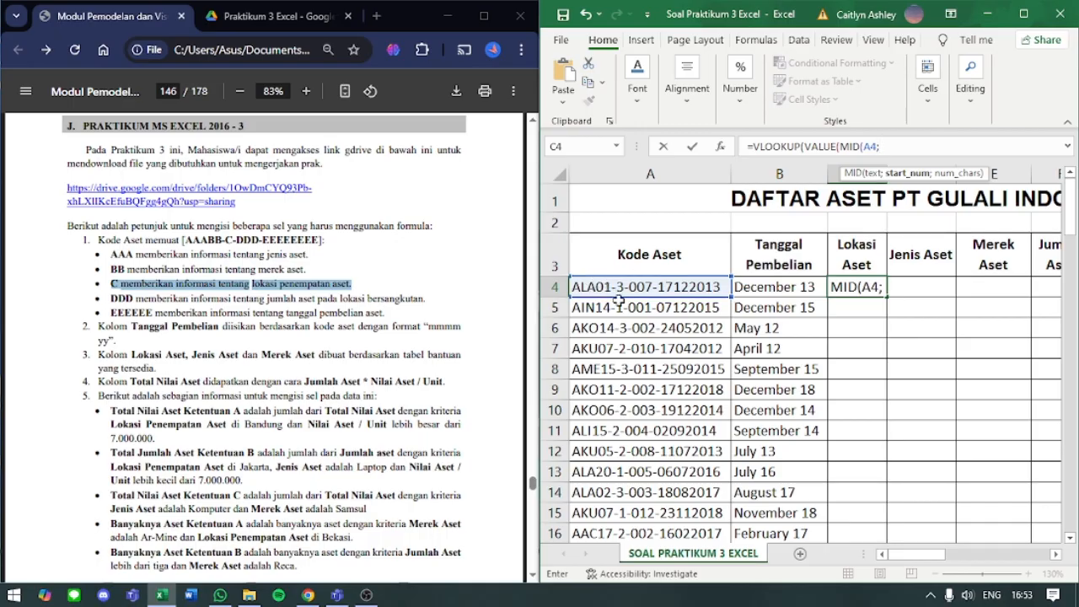
{"action": "type", "text": "7;"}
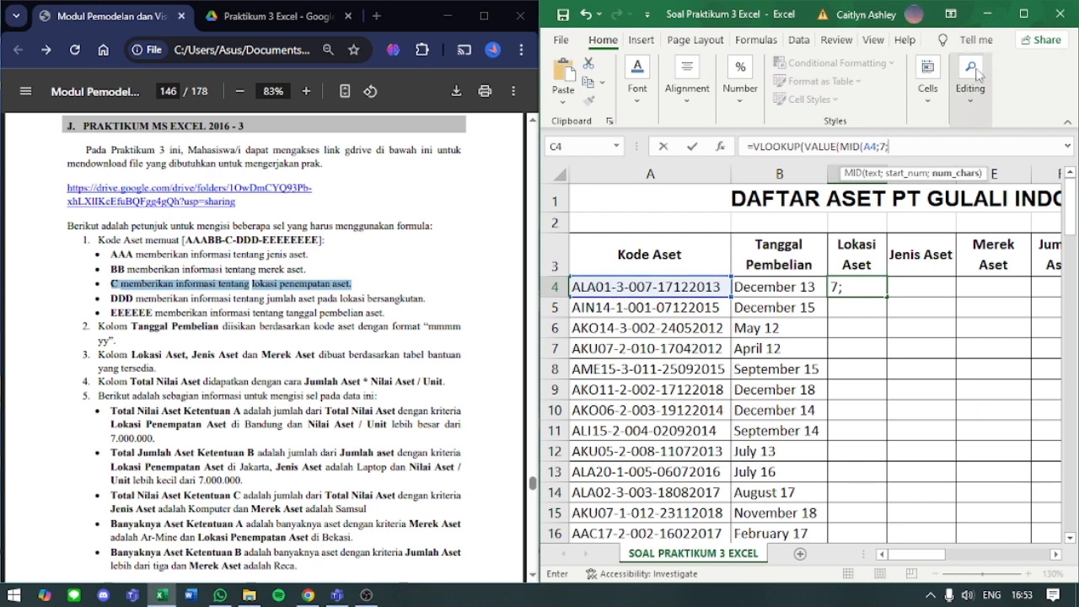
{"action": "type", "text": "1"}
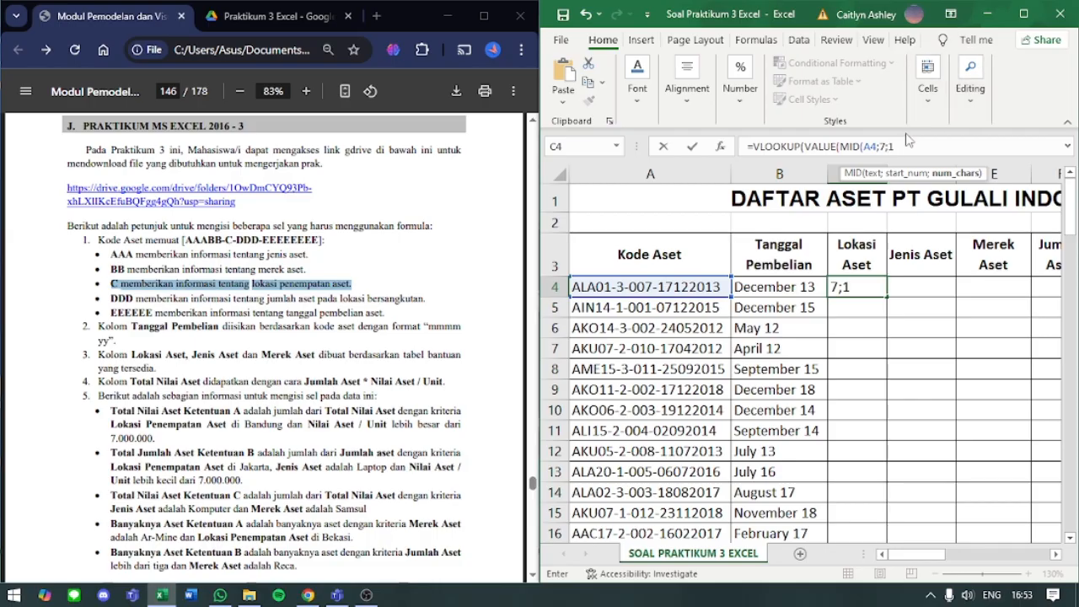
{"action": "type", "text": ")"}
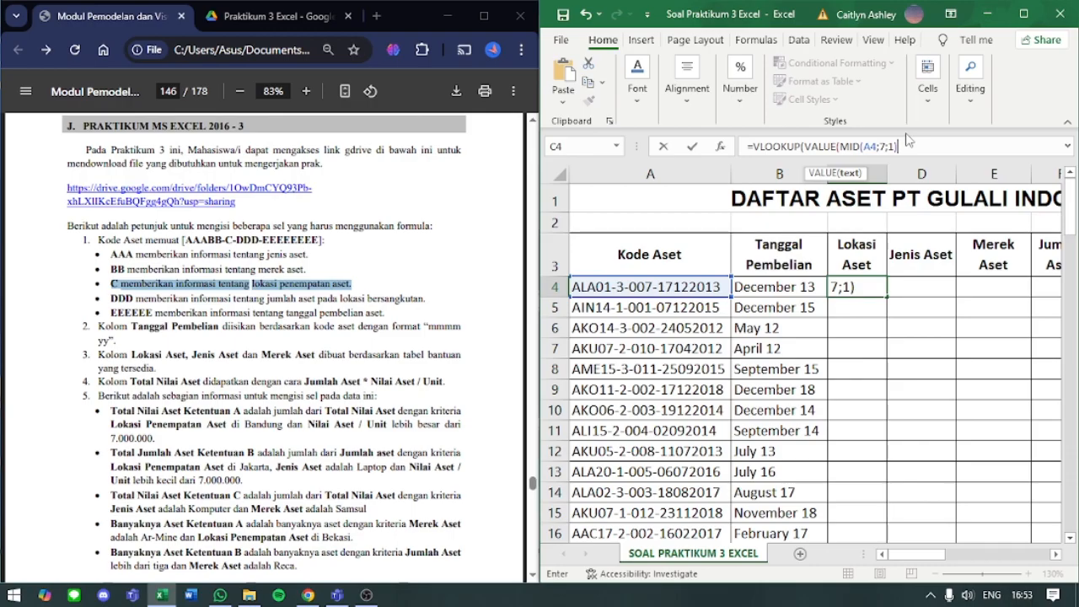
{"action": "type", "text": ";"}
{"action": "key", "text": "BackSpace"}
{"action": "type", "text": ")"}
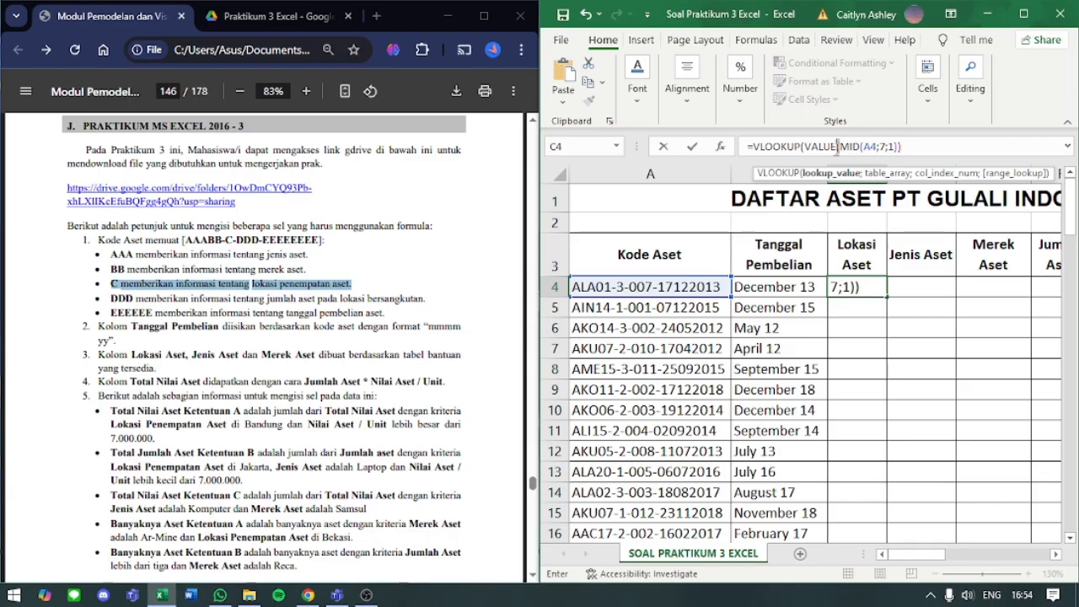
- Retype the two closing parentheses of VALUE(MID(A4;7;1)) and add a semicolon to reach the table array argument
{"action": "left_click", "coordinate": [837, 147]}
{"action": "left_click", "coordinate": [901, 146]}
{"action": "key", "text": "BackSpace"}
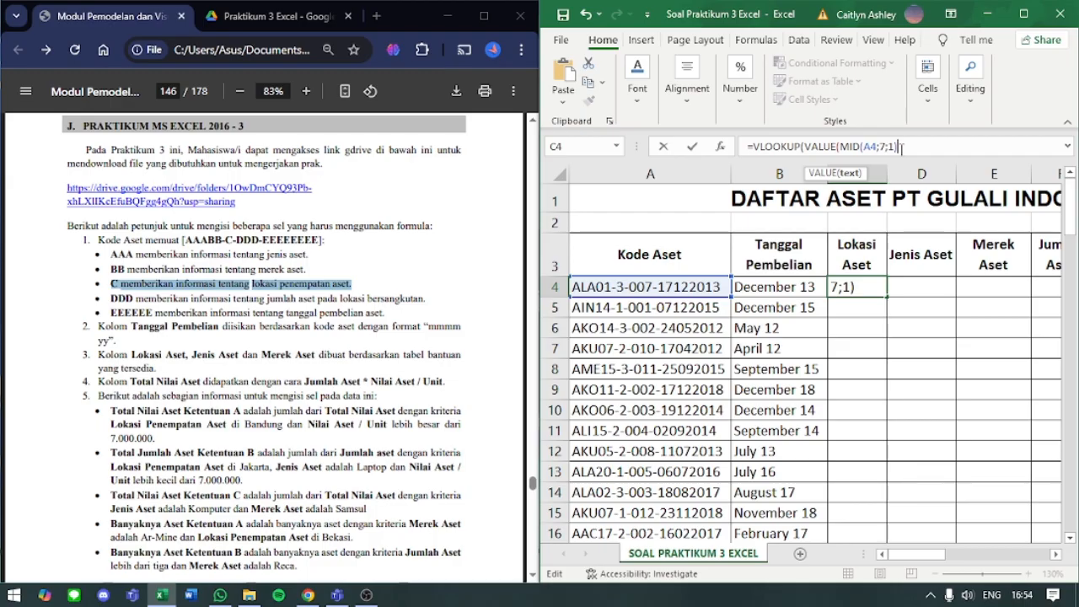
{"action": "key", "text": "BackSpace"}
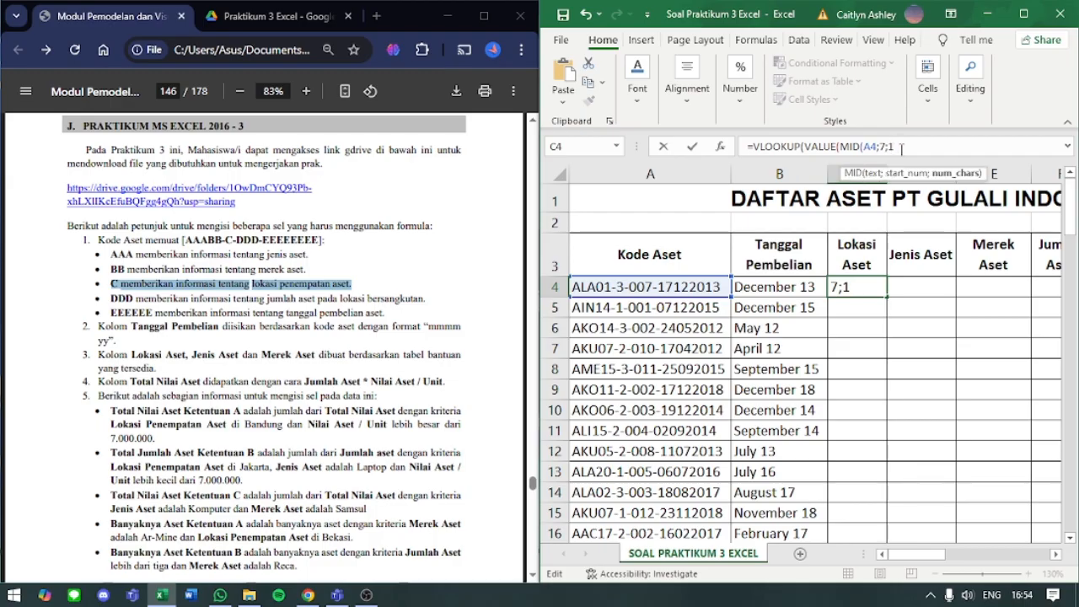
{"action": "type", "text": "))"}
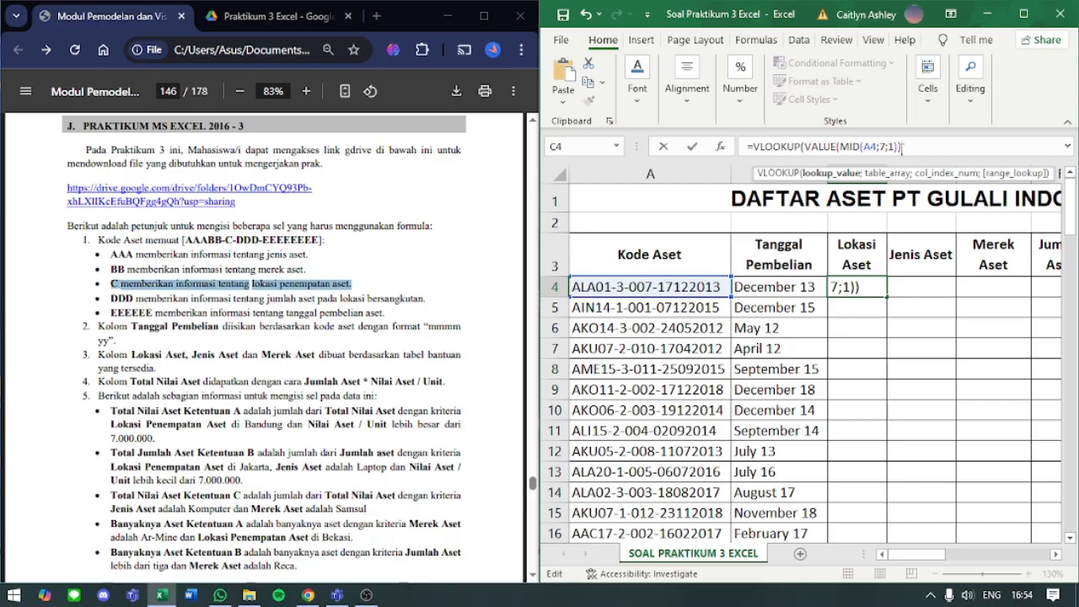
{"action": "type", "text": ";"}
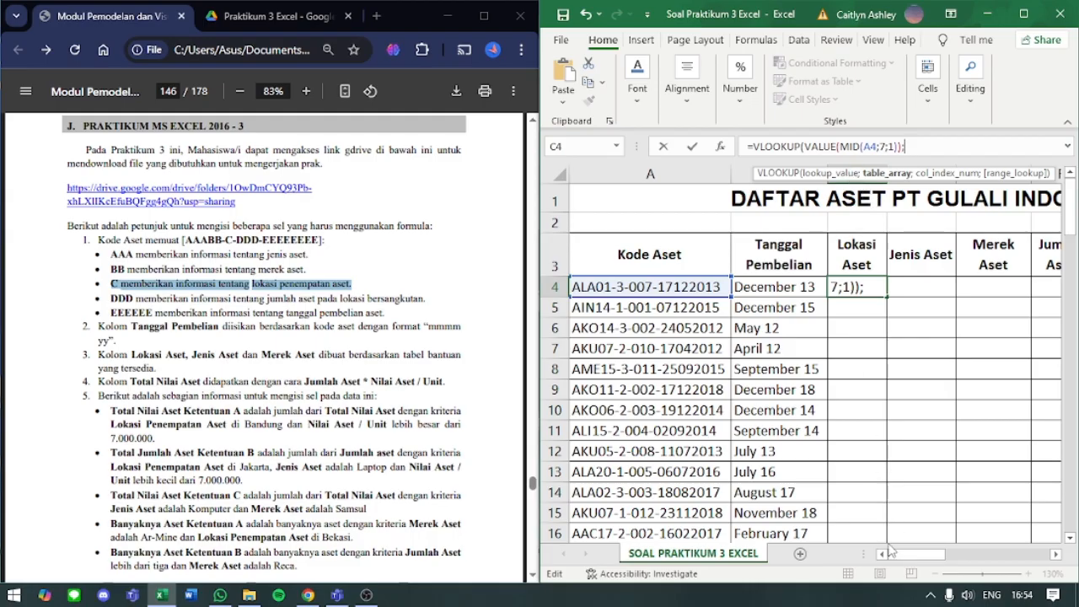
- Set the Kode Kantor table J4:K7, including its headers, as the VLOOKUP table array, and dismiss the chat notification
{"action": "left_click_drag", "start_coordinate": [921, 557], "coordinate": [1002, 575]}
{"action": "left_click_drag", "start_coordinate": [786, 287], "coordinate": [878, 357]}
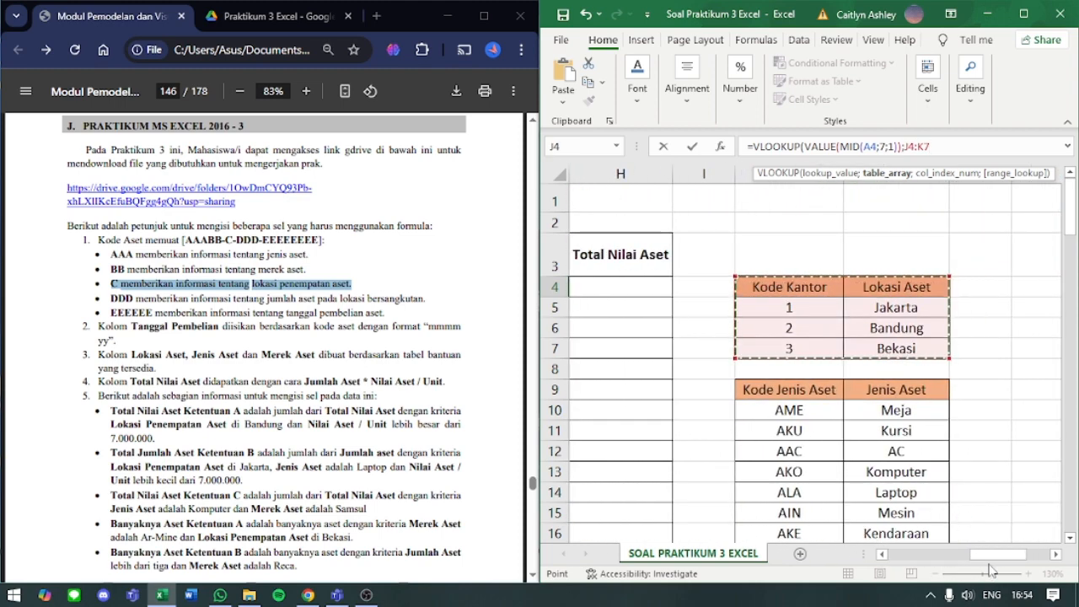
{"action": "left_click_drag", "start_coordinate": [997, 558], "coordinate": [927, 557]}
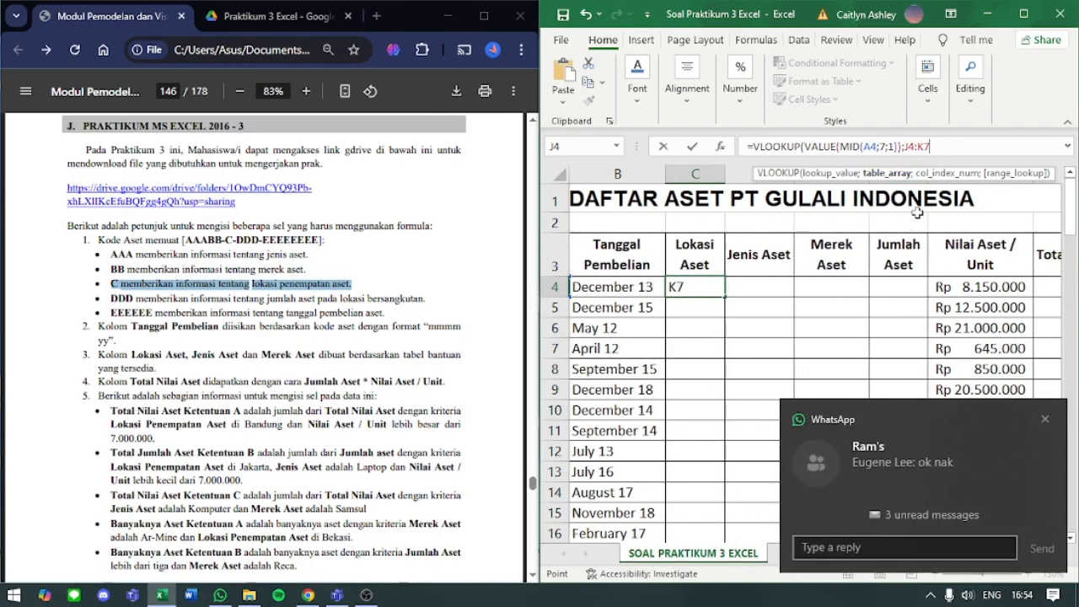
{"action": "left_click", "coordinate": [1045, 419]}
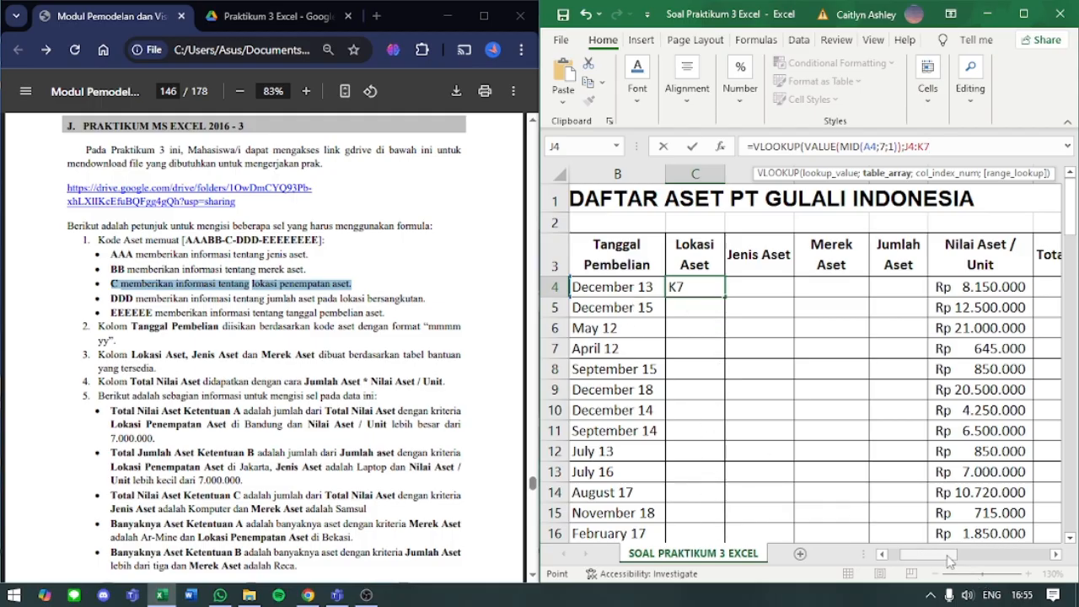
{"action": "left_click_drag", "start_coordinate": [946, 554], "coordinate": [1028, 554]}
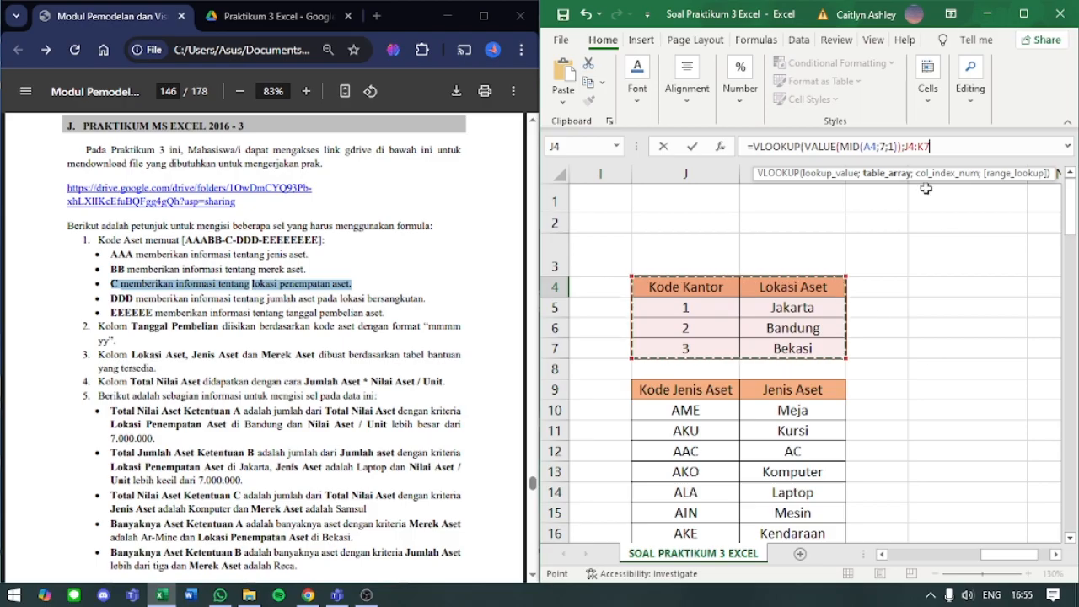
- Make the table array reference absolute as $J$4:$K$7 and add a semicolon to reach the column index argument
{"action": "left_click", "coordinate": [908, 150]}
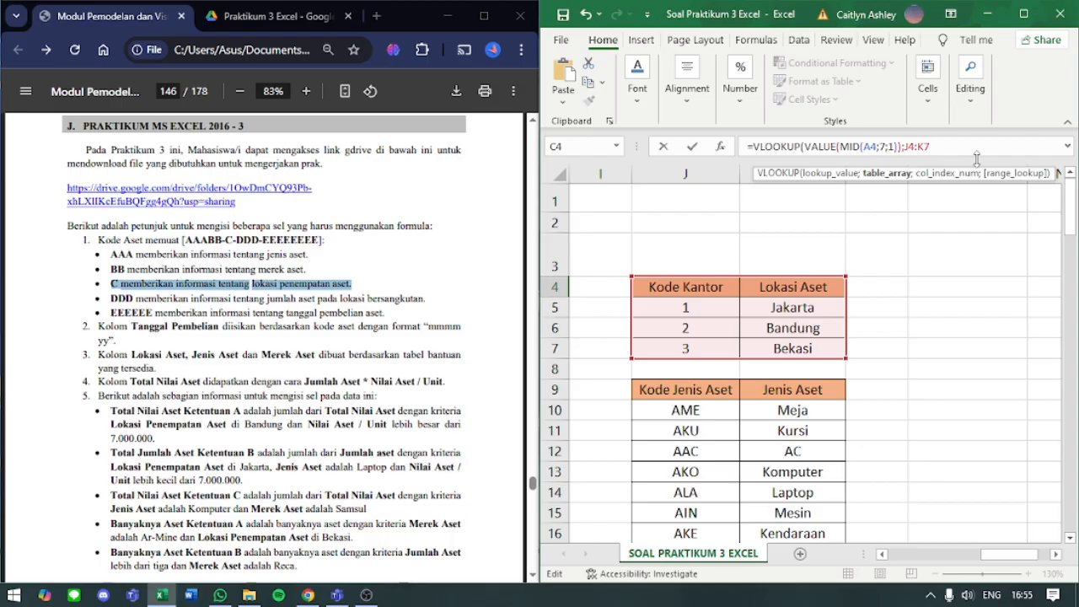
{"action": "key", "text": "F4"}
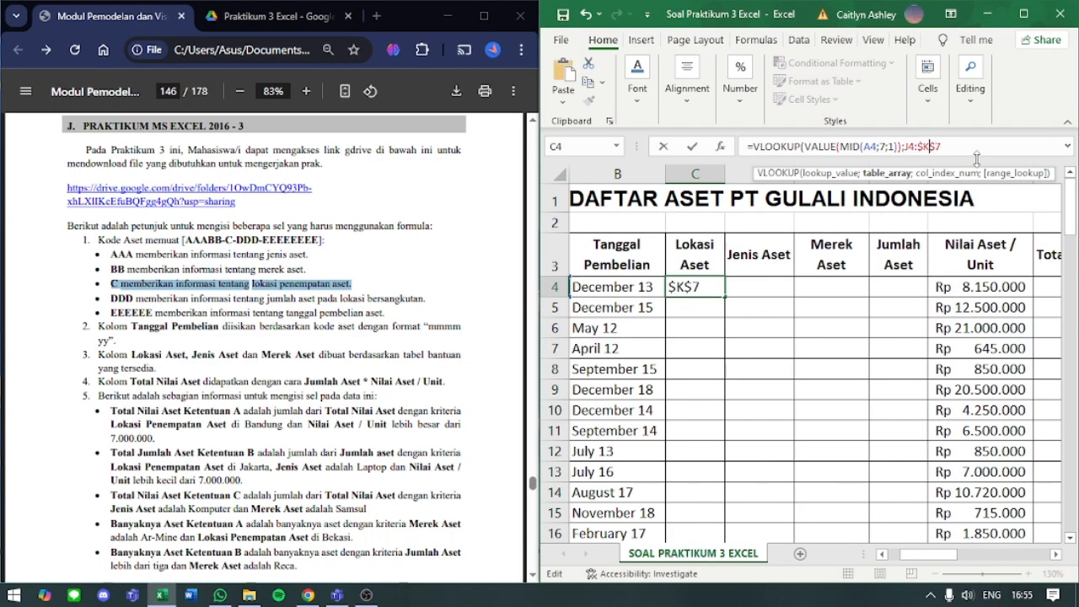
{"action": "key", "text": "Left"}
{"action": "key", "text": "Left"}
{"action": "key", "text": "F4"}
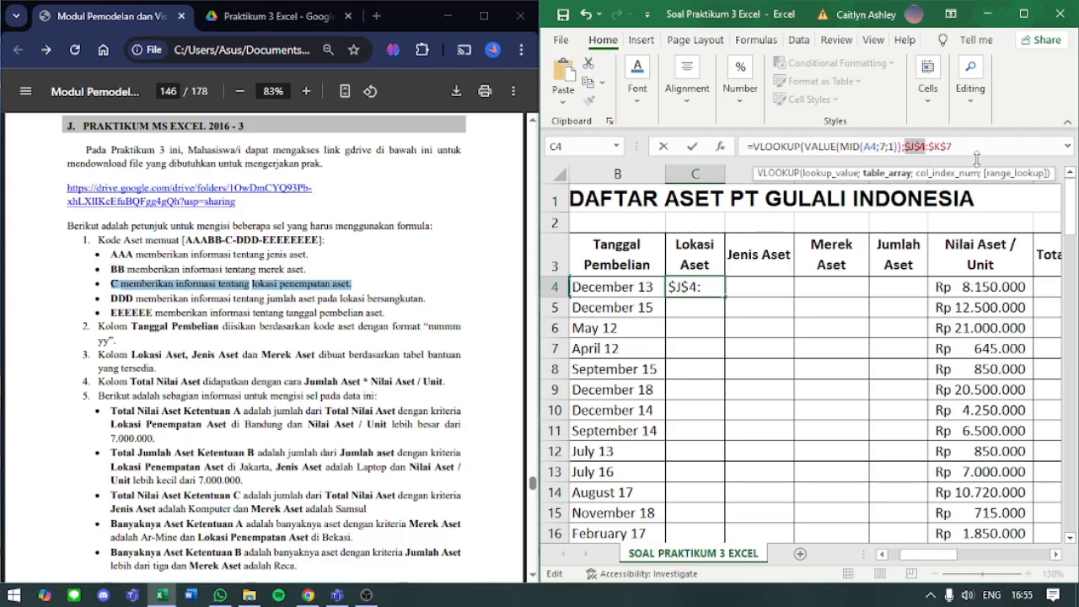
{"action": "key", "text": "End"}
{"action": "key", "text": "Left"}
{"action": "key", "text": "Left"}
{"action": "key", "text": "Left"}
{"action": "key", "text": "End"}
{"action": "type", "text": ";"}
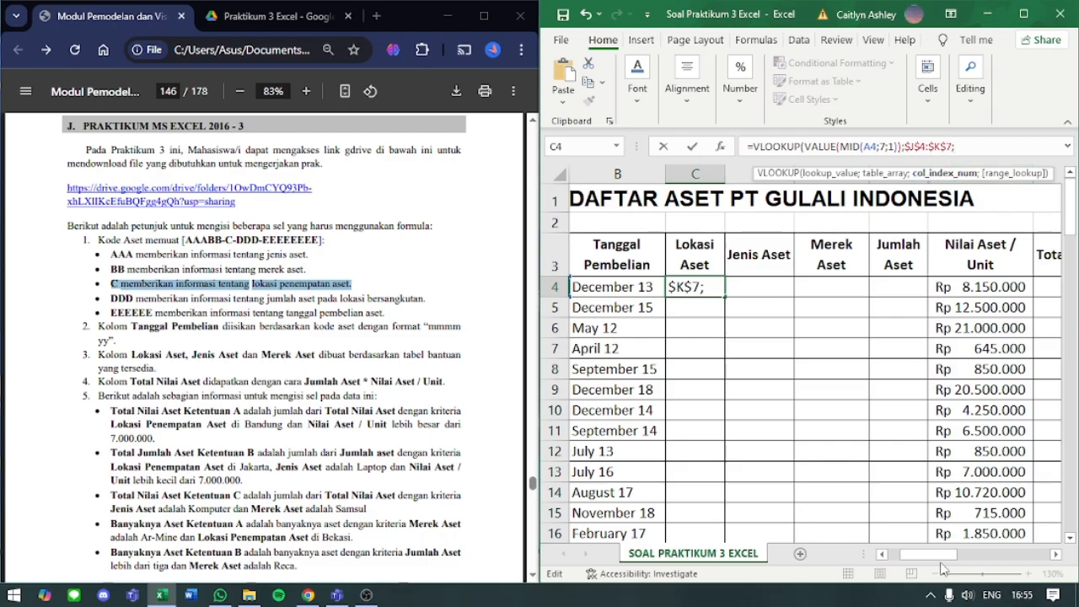
- Complete C4's VLOOKUP with column index 2 and range lookup 0 for an exact match, and commit the formula
{"action": "left_click_drag", "start_coordinate": [937, 555], "coordinate": [1013, 557]}
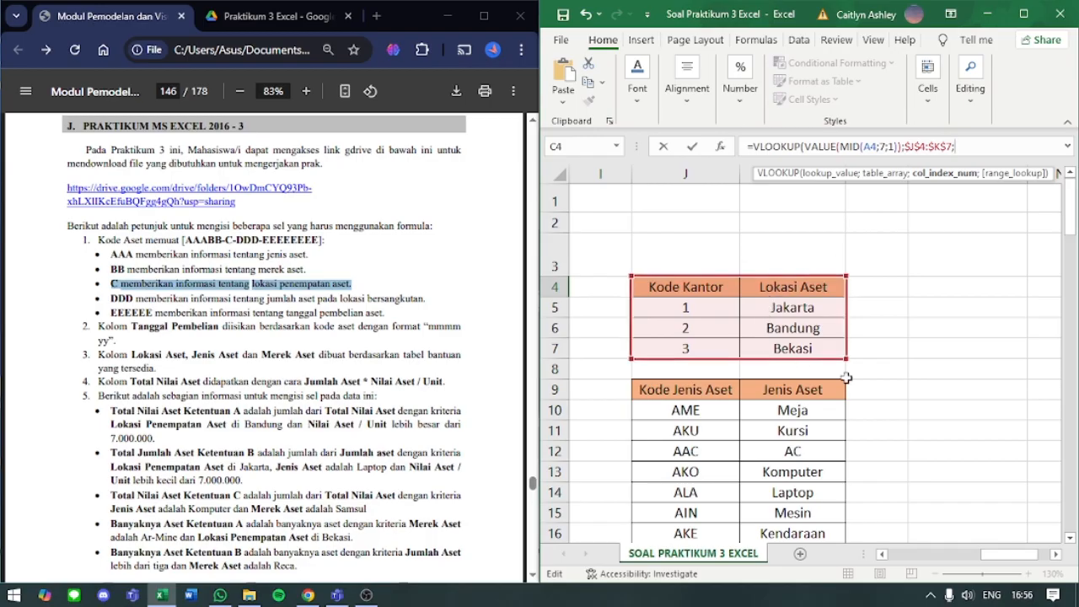
{"action": "mouse_move", "coordinate": [991, 555]}
{"action": "left_mouse_down"}
{"action": "mouse_move", "coordinate": [942, 559]}
{"action": "mouse_move", "coordinate": [992, 556]}
{"action": "left_mouse_up"}
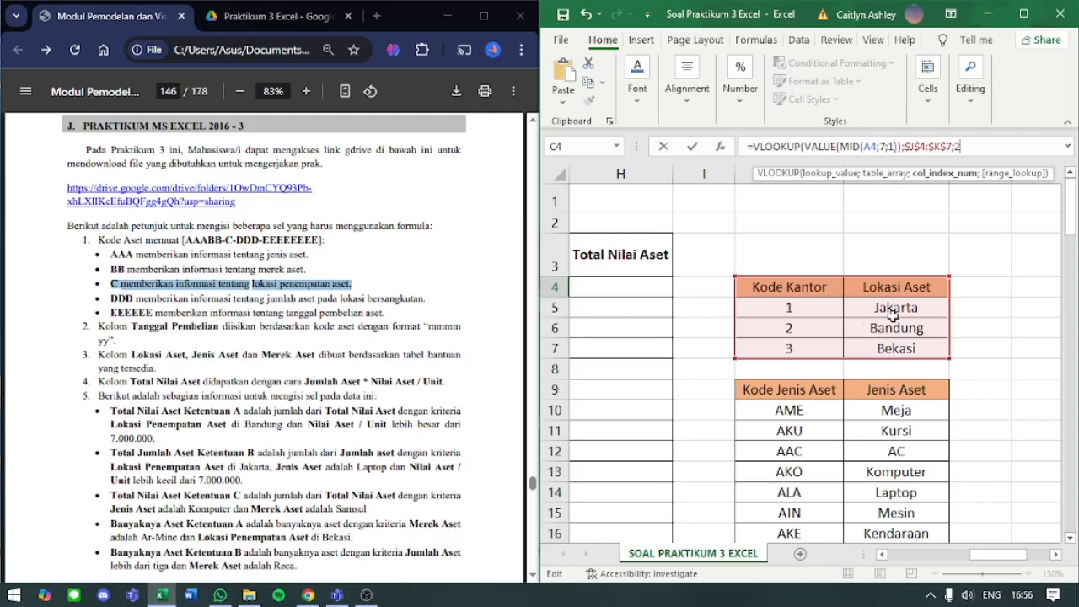
{"action": "type", "text": ";"}
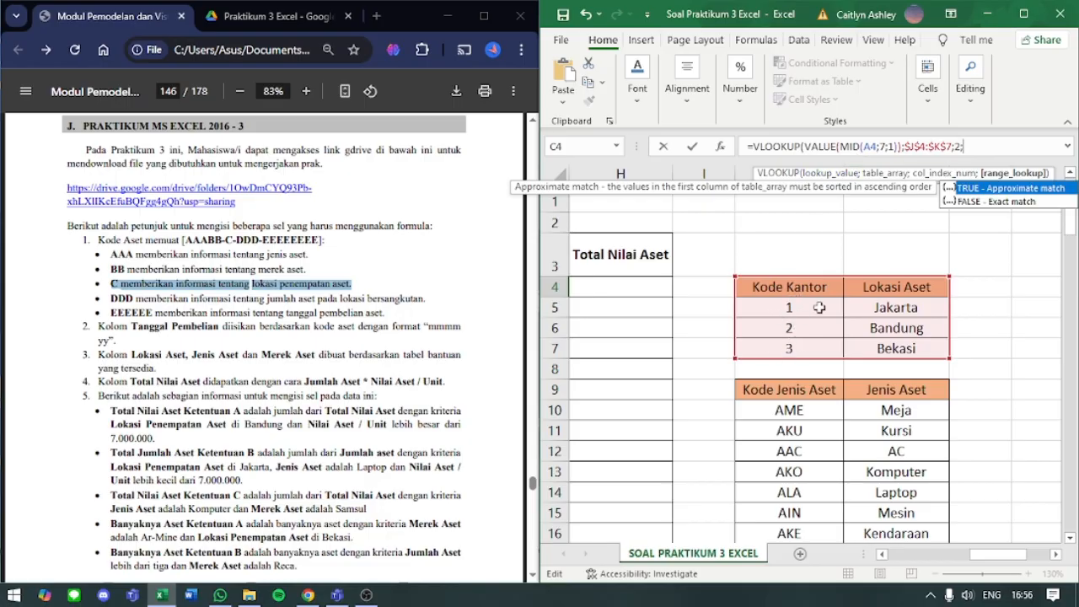
{"action": "type", "text": "0"}
{"action": "type", "text": ")"}
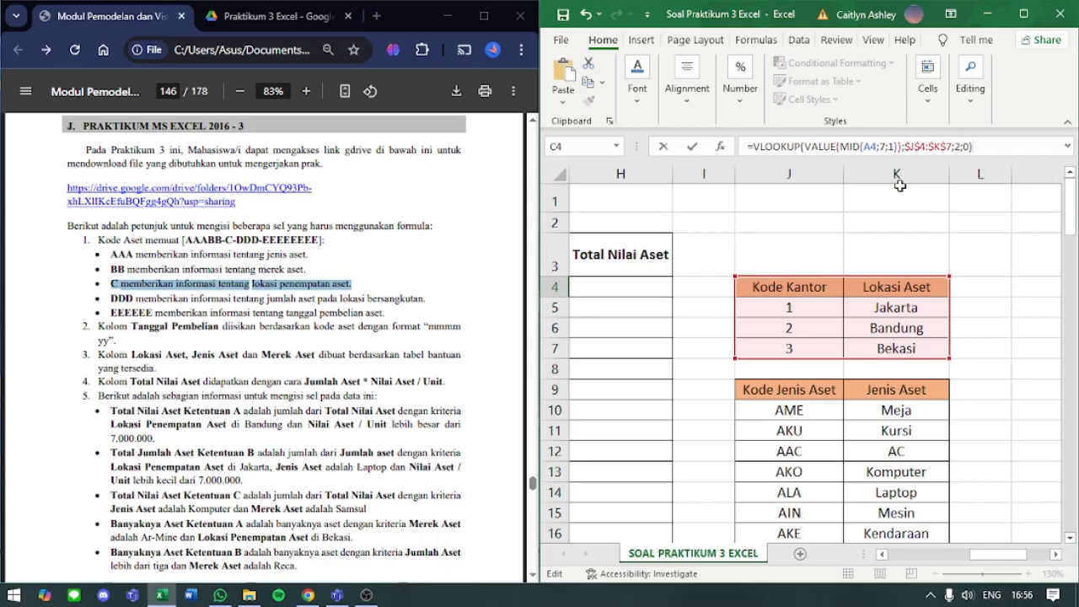
{"action": "key", "text": "Return"}
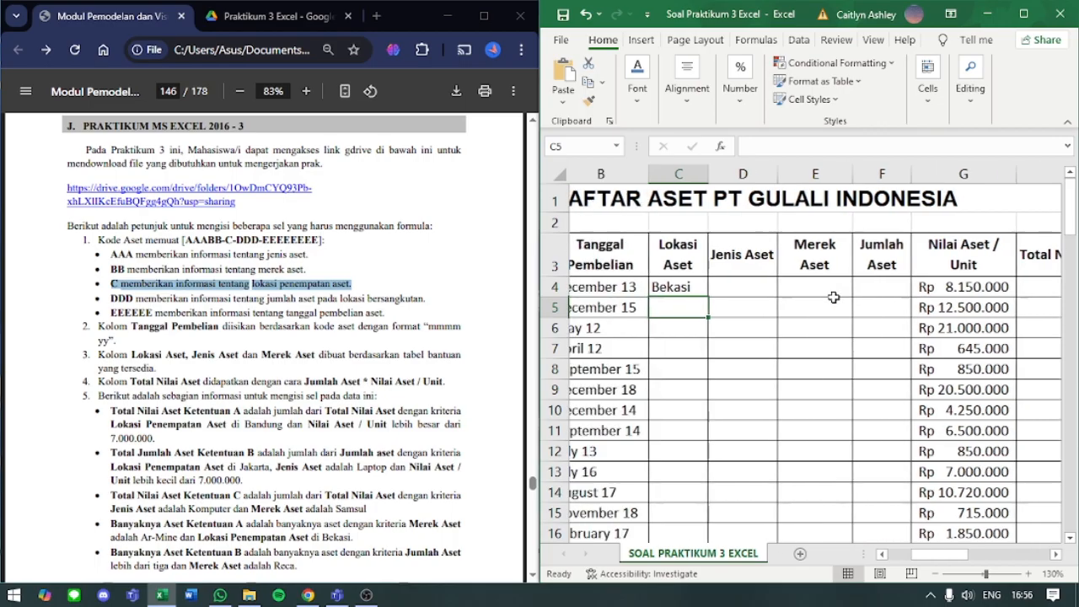
- Copy C4's VLOOKUP formula down the rest of the Lokasi Aset column
{"action": "scroll", "coordinate": [833, 297], "scroll_direction": "left", "scroll_amount": 2}
{"action": "left_click", "coordinate": [877, 291]}
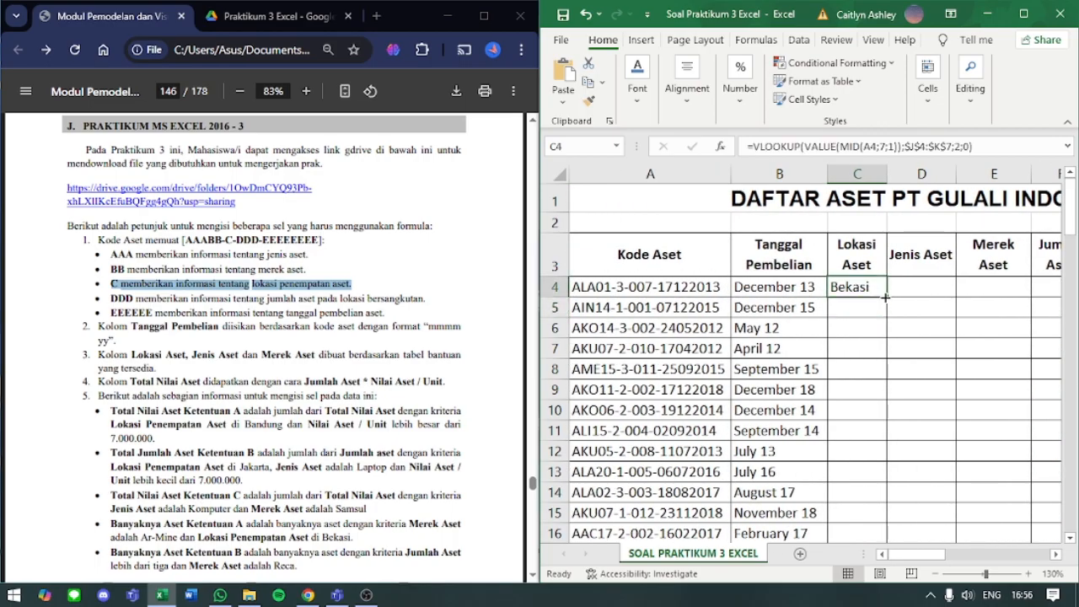
{"action": "double_click", "coordinate": [885, 297]}
{"action": "left_click", "coordinate": [871, 288]}
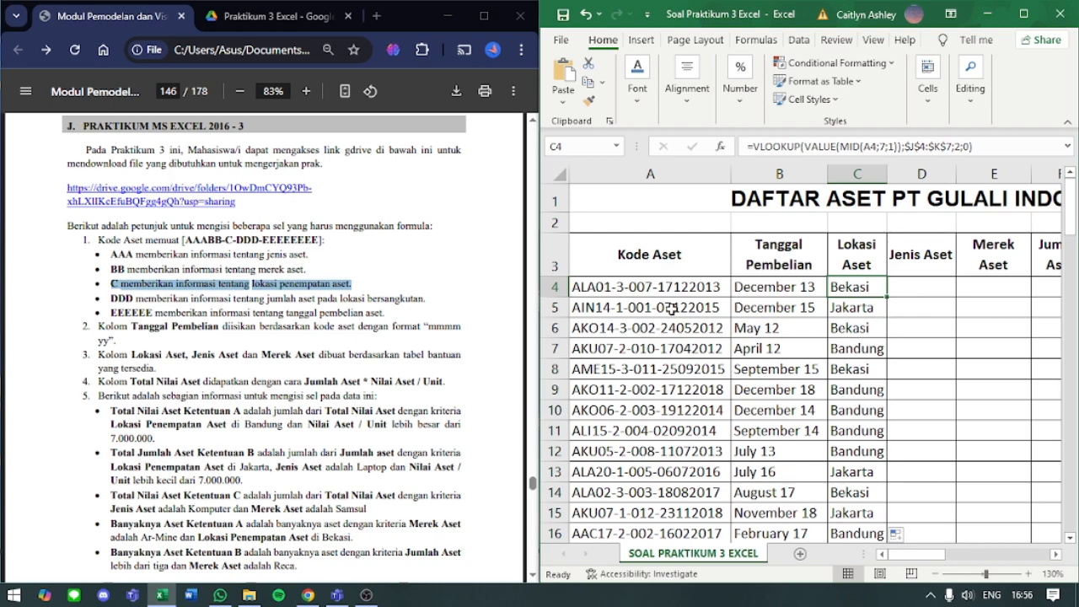
- Start a VLOOKUP formula with its opening parenthesis in D4, the first Jenis Aset cell
{"action": "left_click_drag", "start_coordinate": [931, 555], "coordinate": [907, 560]}
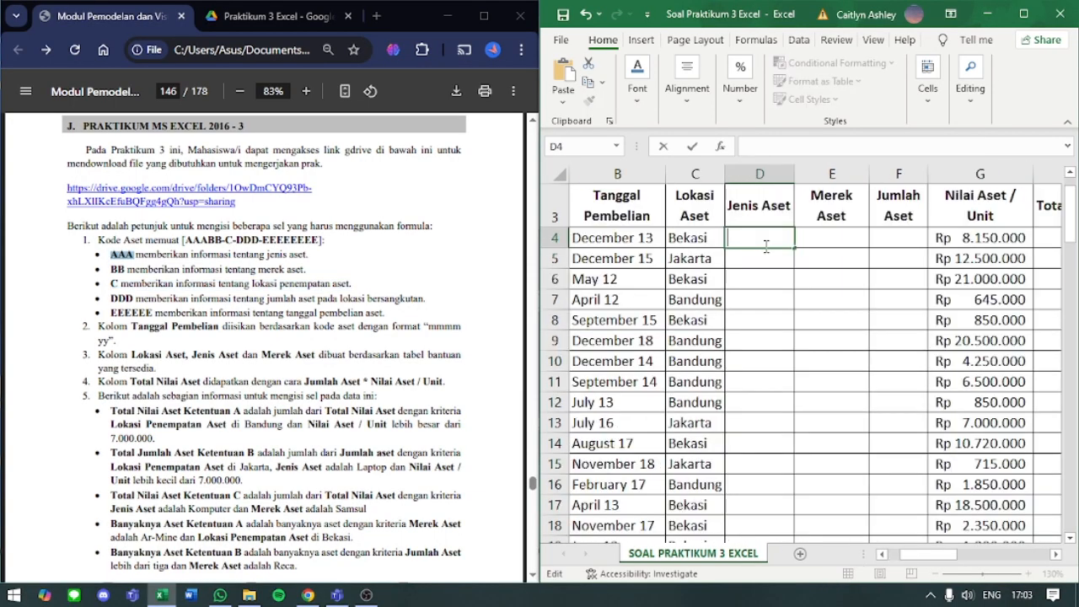
{"action": "type", "text": "=VKOO"}
{"action": "key", "text": "BackSpace"}
{"action": "key", "text": "BackSpace"}
{"action": "key", "text": "BackSpace"}
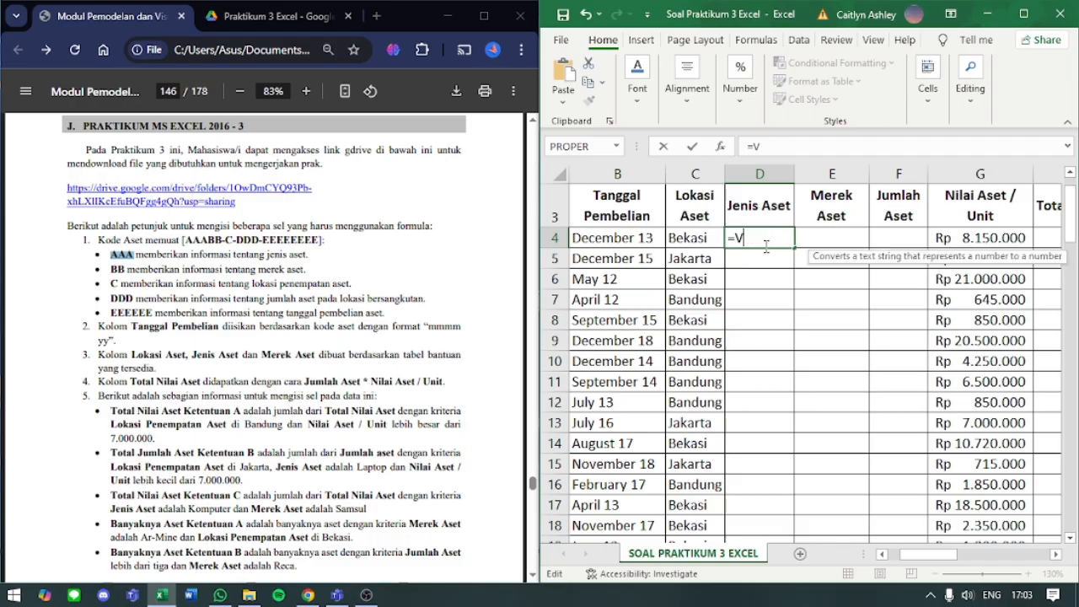
{"action": "type", "text": "LOOKUP"}
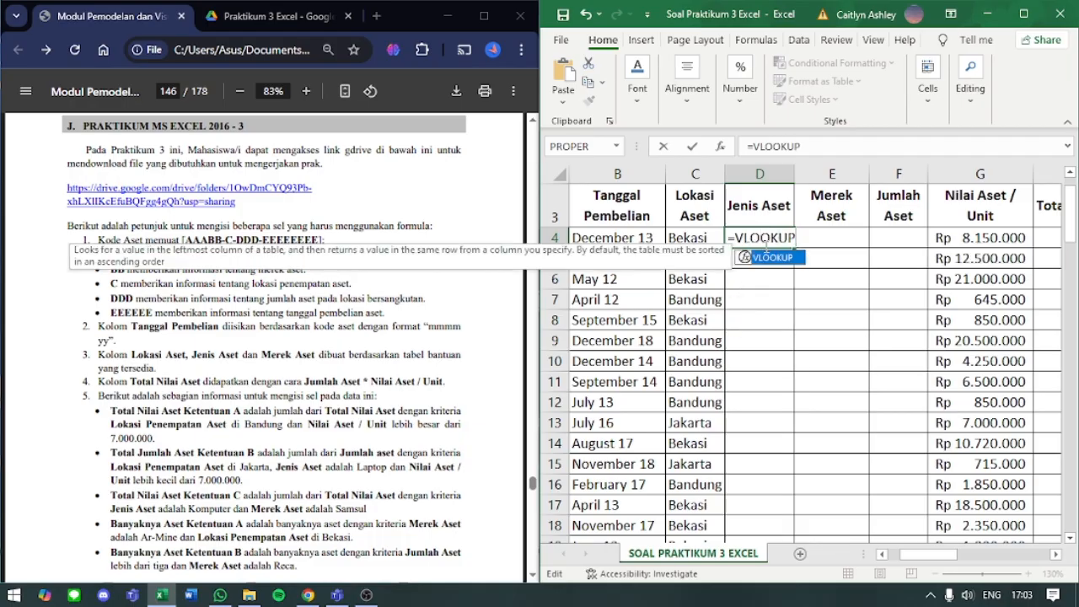
{"action": "type", "text": "("}
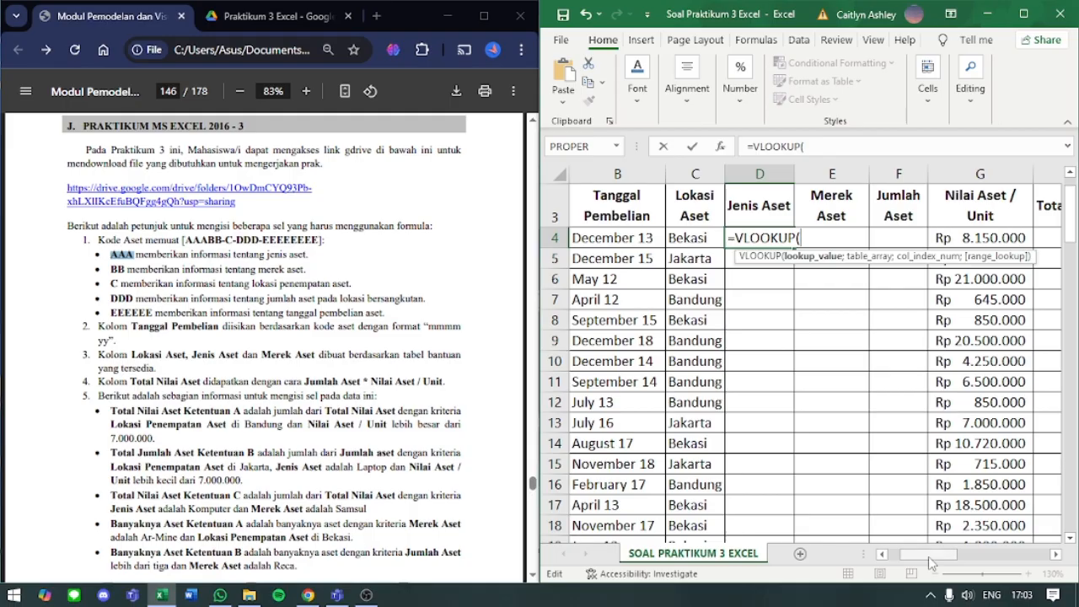
- Begin D4's lookup value with a LEFT function that takes Kode Aset cell A4 as its text
{"action": "left_click_drag", "start_coordinate": [931, 563], "coordinate": [911, 560]}
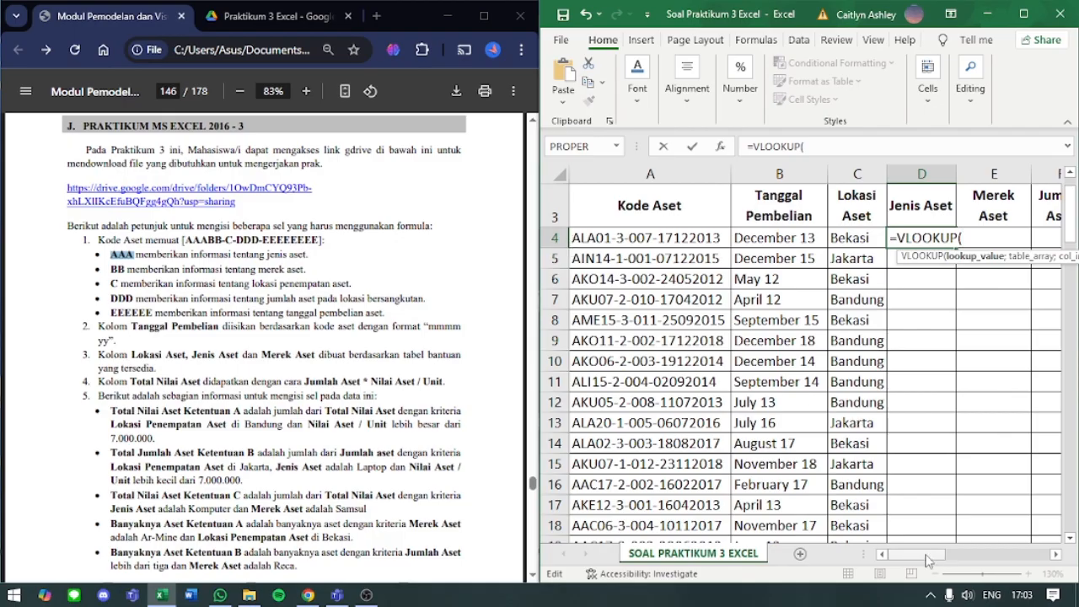
{"action": "left_click_drag", "start_coordinate": [928, 561], "coordinate": [877, 570]}
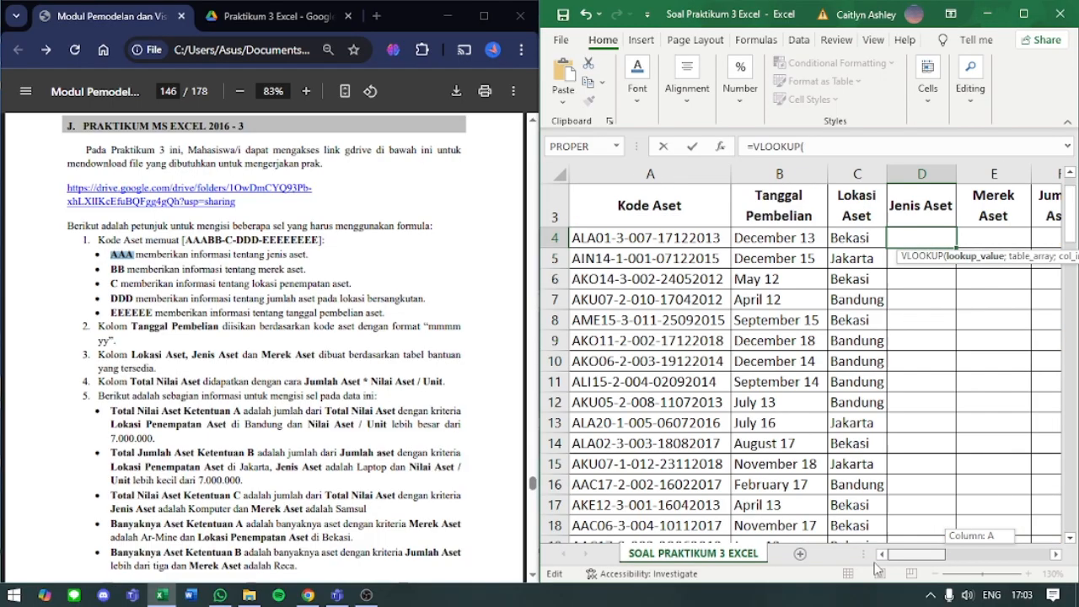
{"action": "left_click", "coordinate": [864, 150]}
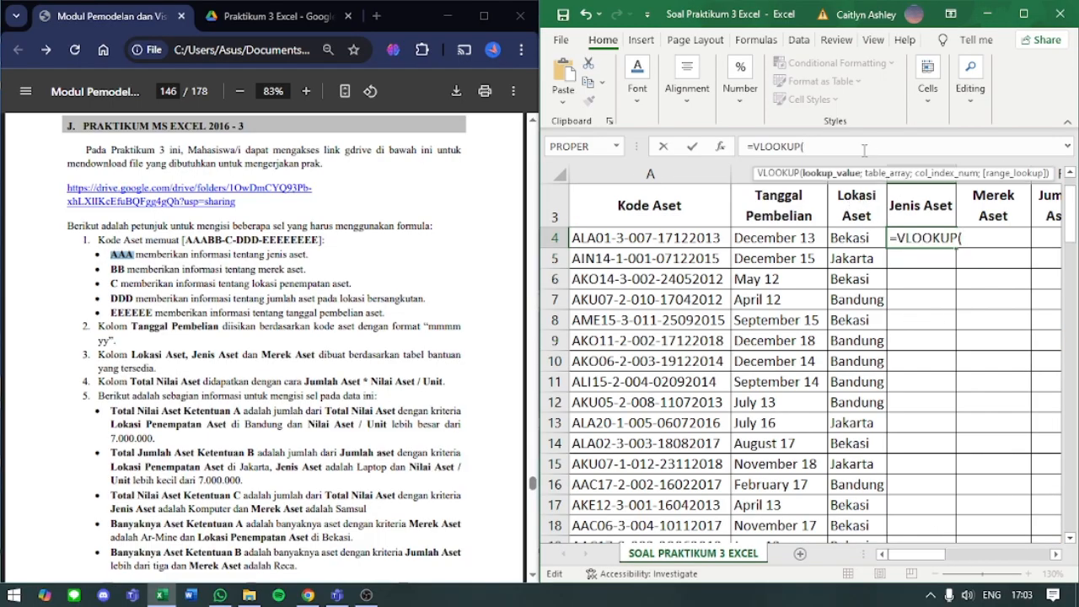
{"action": "type", "text": "LEFT("}
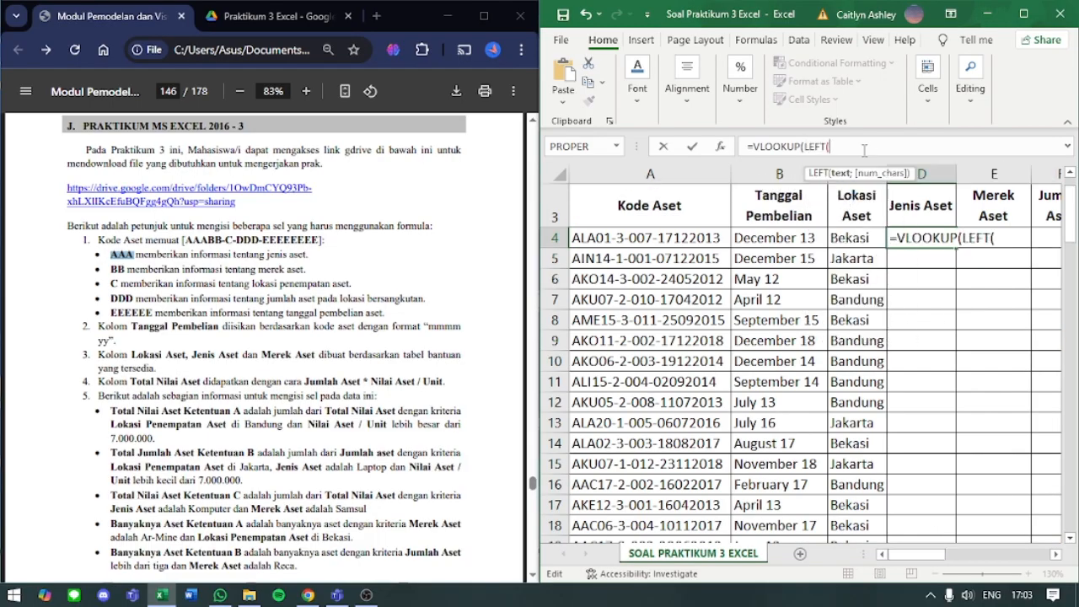
{"action": "left_click", "coordinate": [686, 234]}
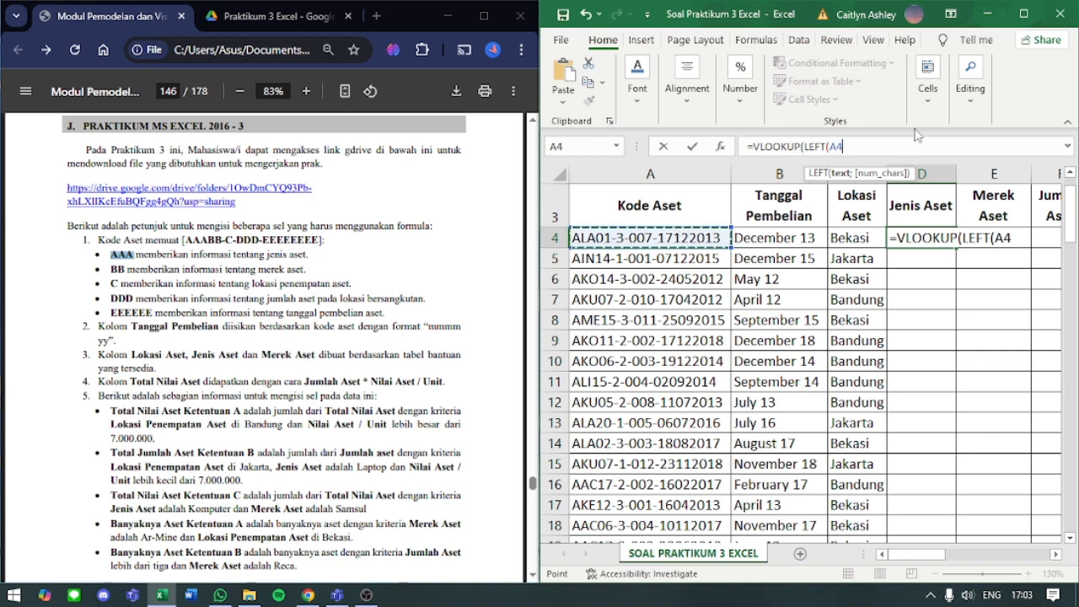
{"action": "type", "text": ";3);"}
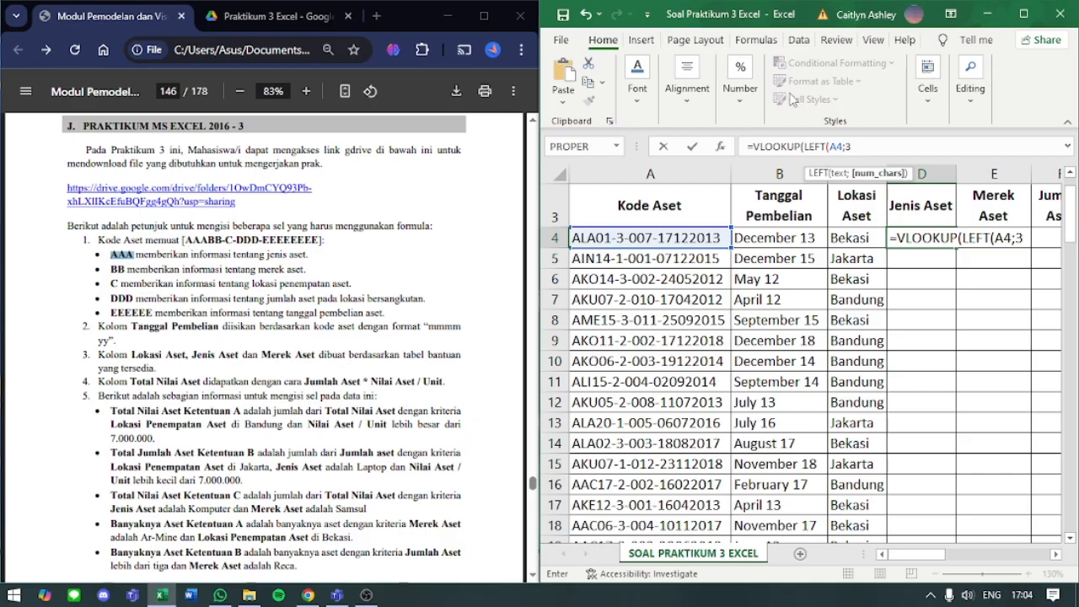
- Finish D4's LEFT function with 3 characters and set the table array to the Kode Jenis Aset table as absolute range $J$9:$K$17
{"action": "type", "text": ")"}
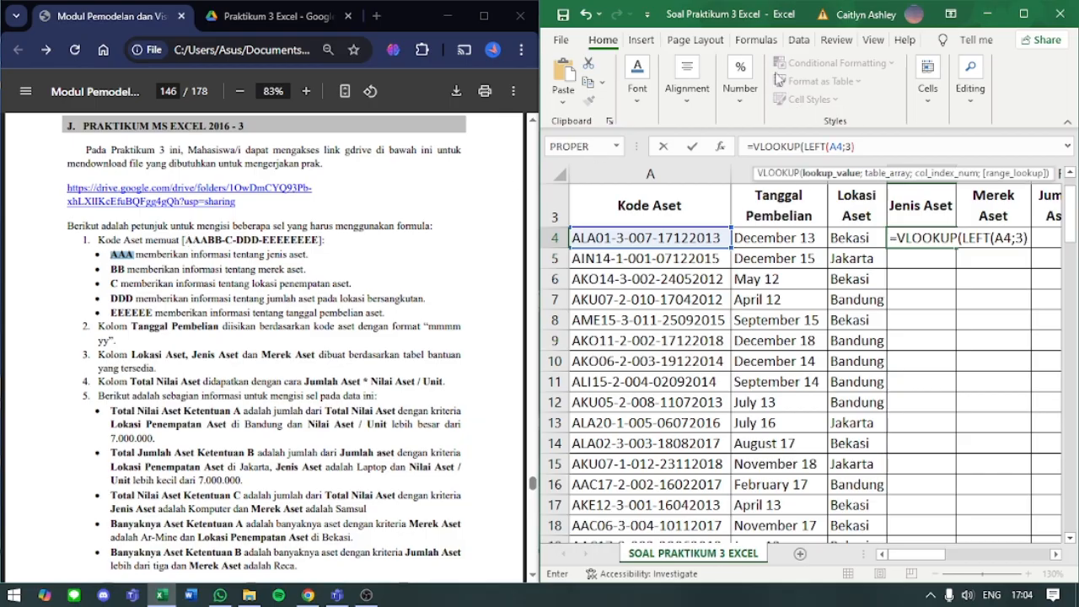
{"action": "type", "text": ";"}
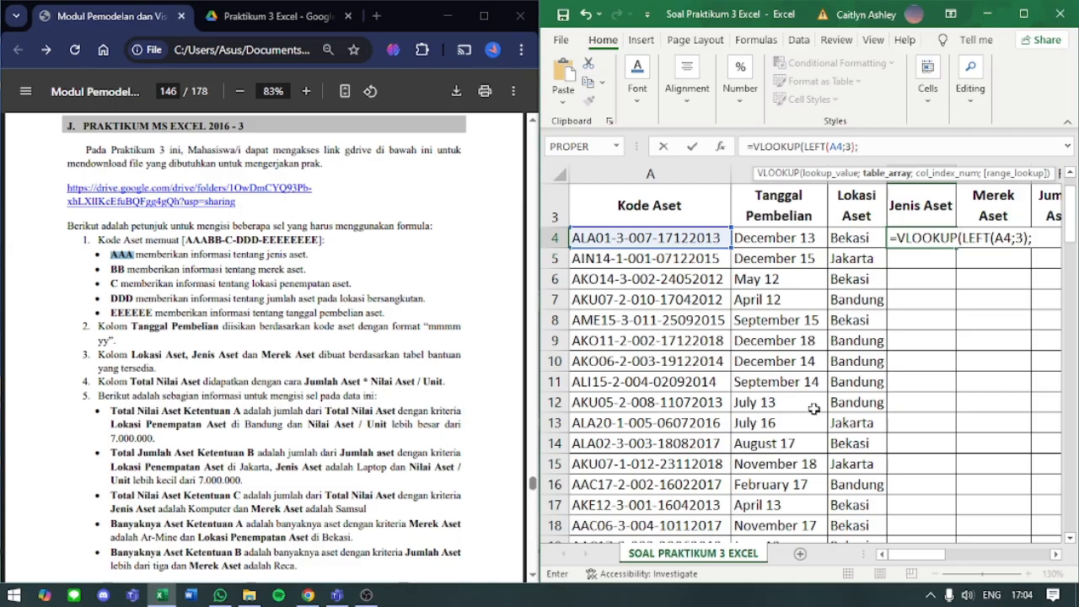
{"action": "left_click_drag", "start_coordinate": [938, 558], "coordinate": [1016, 563]}
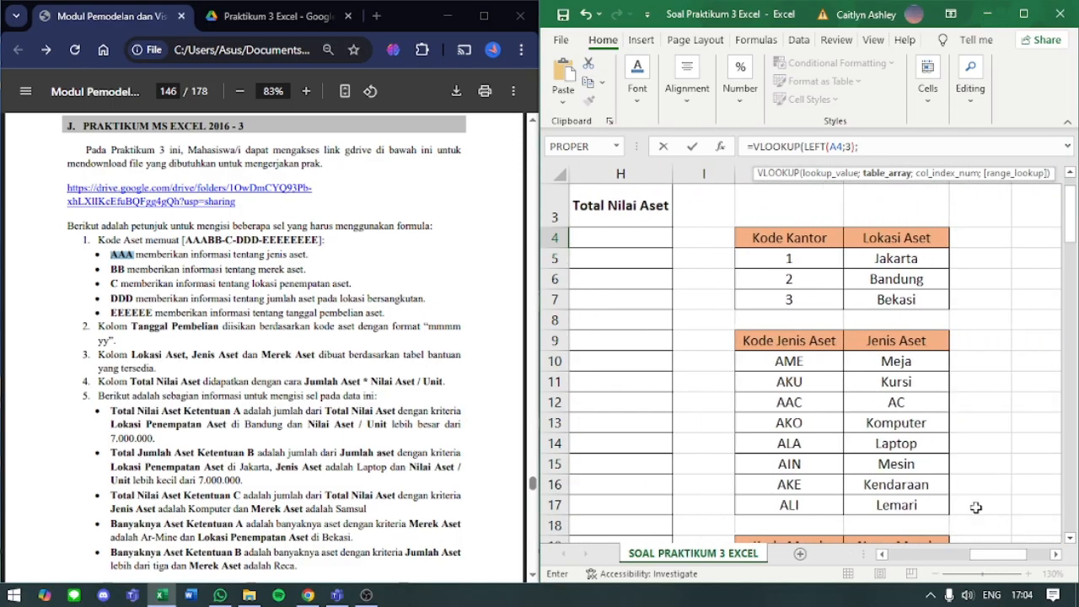
{"action": "left_click_drag", "start_coordinate": [826, 340], "coordinate": [896, 504]}
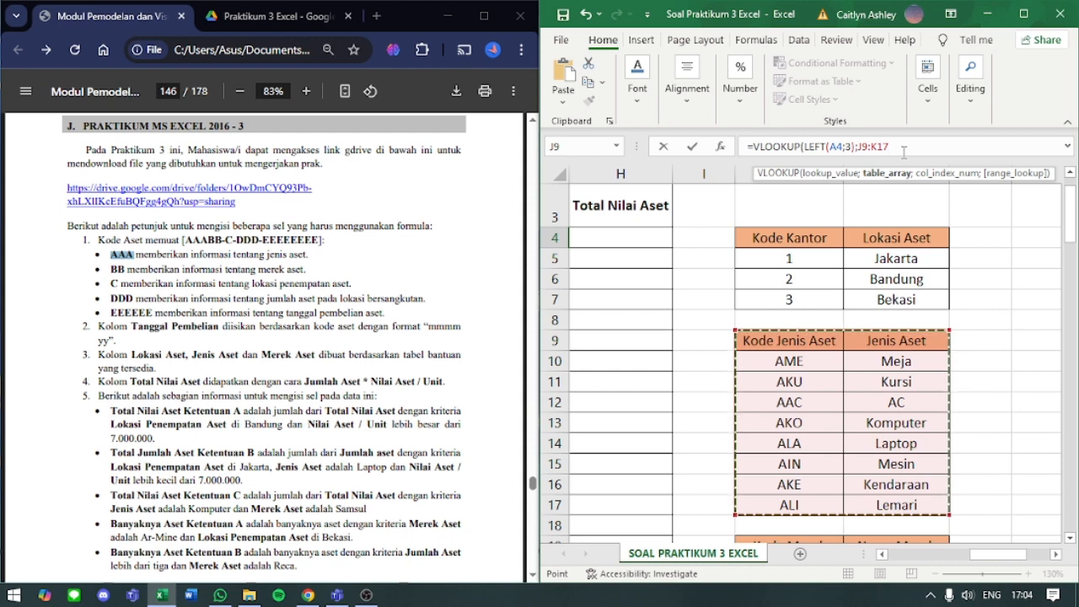
{"action": "key", "text": "F4"}
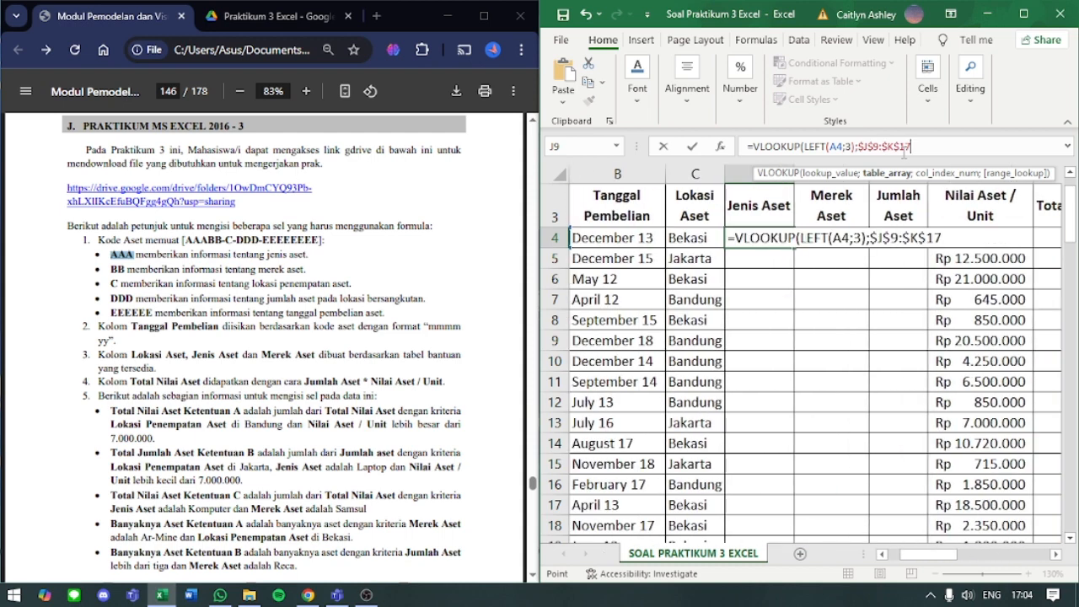
- Complete D4's VLOOKUP with column index 2 and range lookup 0, and copy the formula down the Jenis Aset column
{"action": "type", "text": ";"}
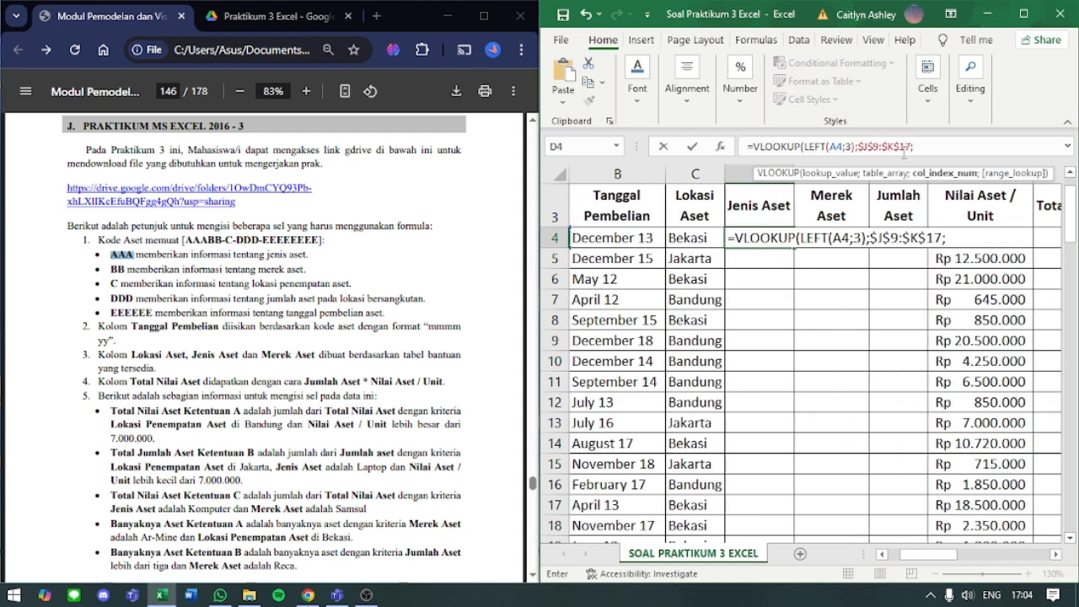
{"action": "left_click_drag", "start_coordinate": [944, 556], "coordinate": [1028, 567]}
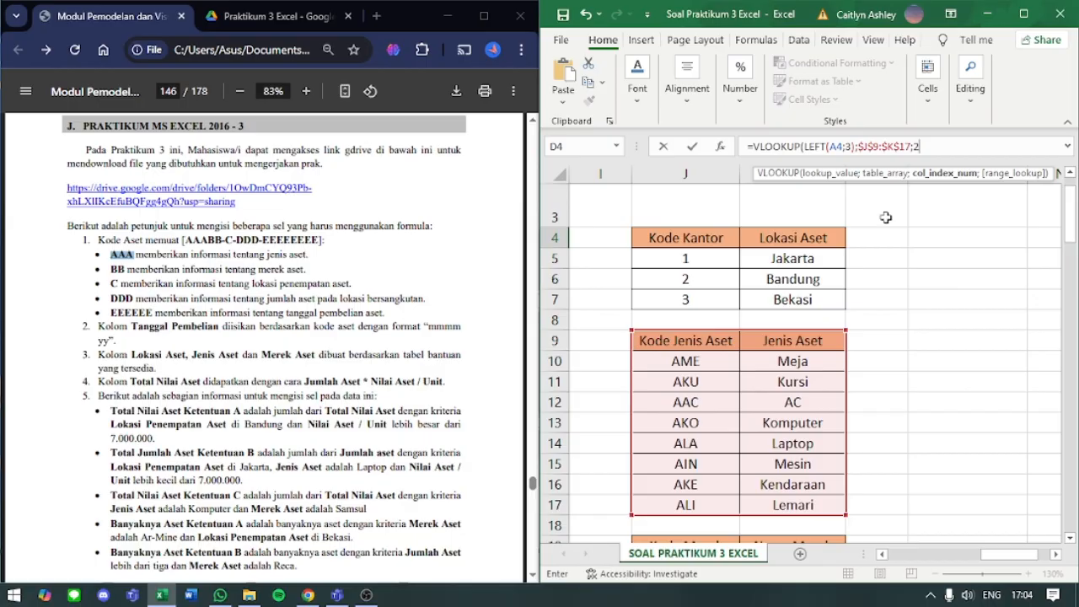
{"action": "type", "text": ";"}
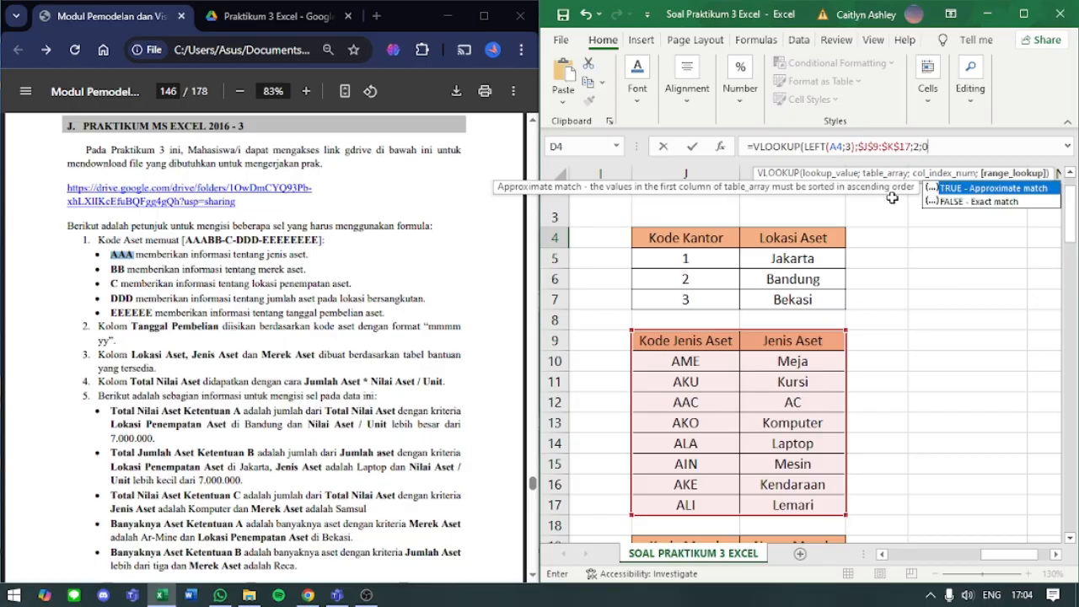
{"action": "type", "text": "0)"}
{"action": "key", "text": "Return"}
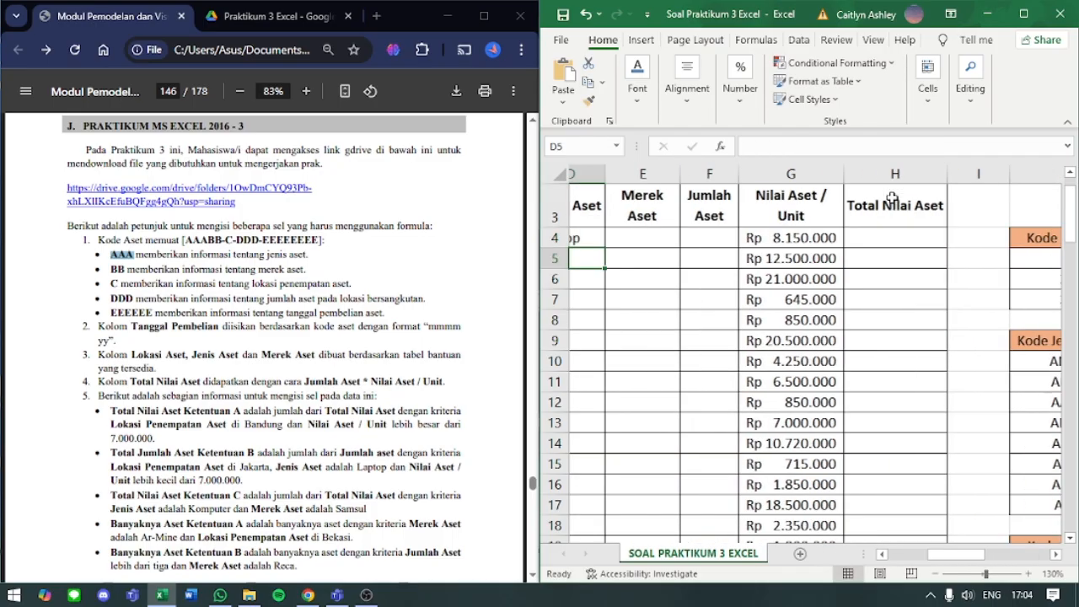
{"action": "scroll", "coordinate": [705, 270], "scroll_direction": "left", "scroll_amount": 2}
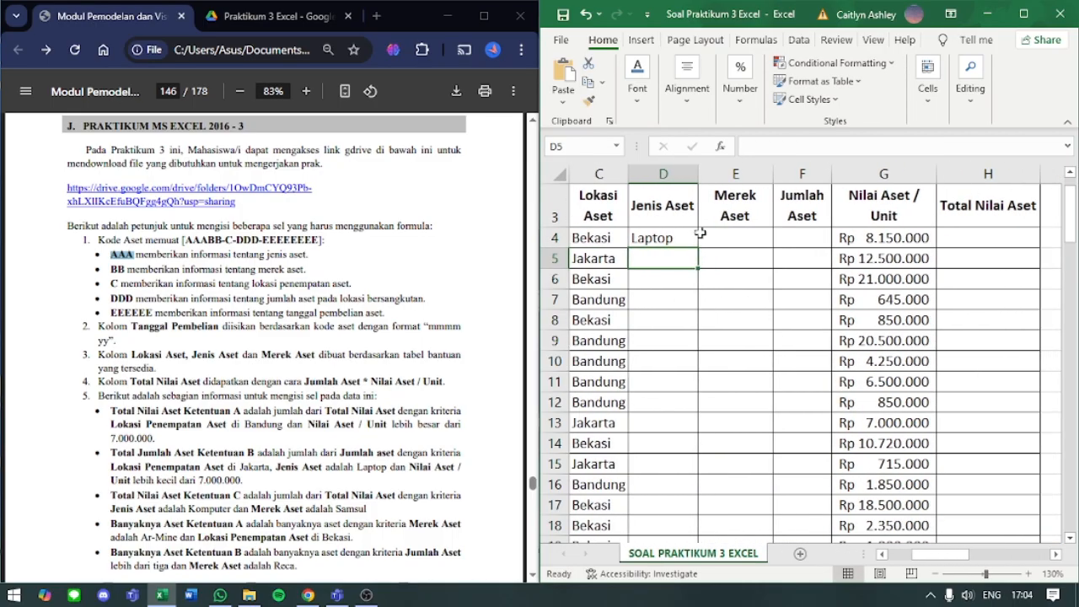
{"action": "left_click", "coordinate": [694, 236]}
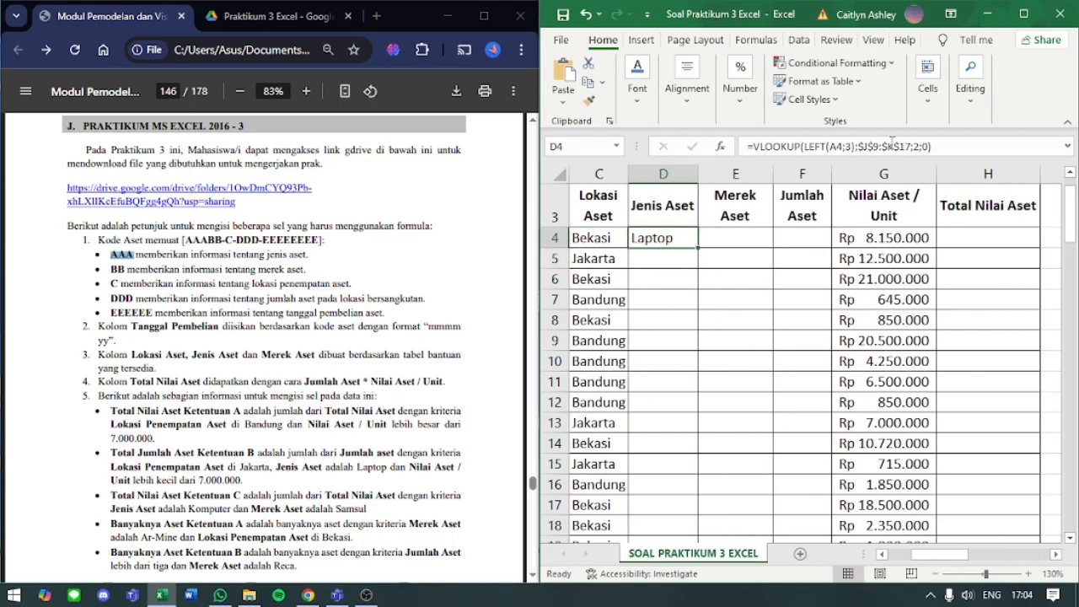
{"action": "double_click", "coordinate": [699, 245]}
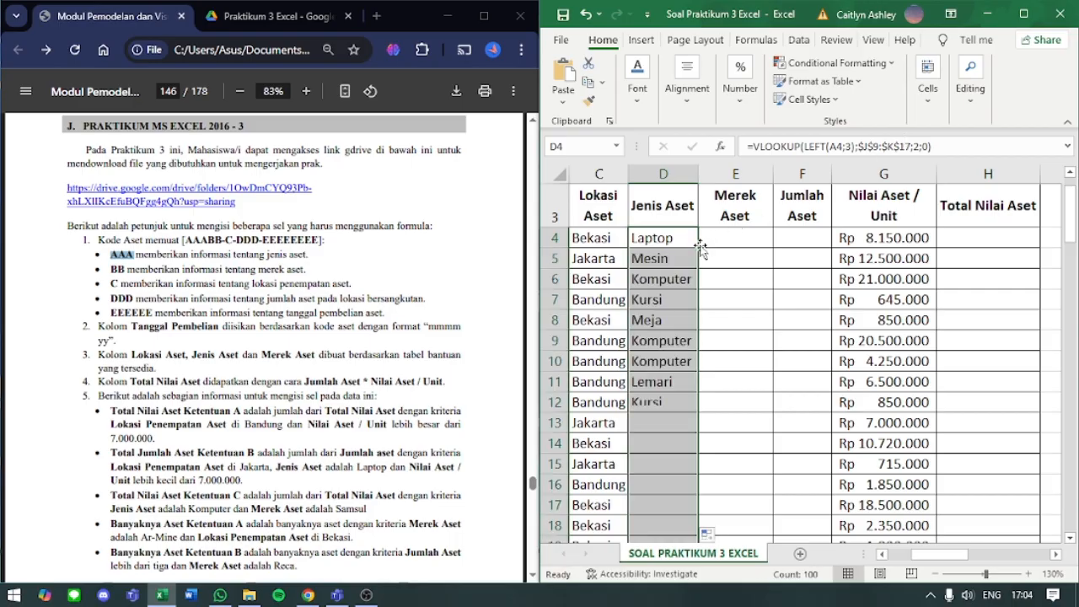
- Change the range lookup of D4's VLOOKUP to FALSE and copy the formula down the Jenis Aset column
{"action": "left_click", "coordinate": [682, 238]}
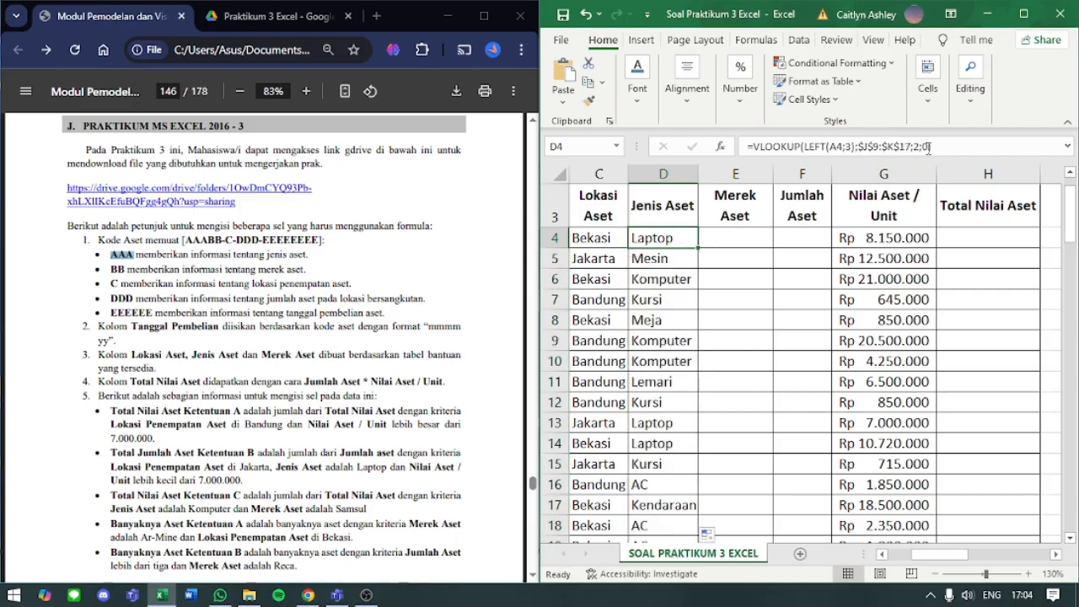
{"action": "left_click", "coordinate": [962, 145]}
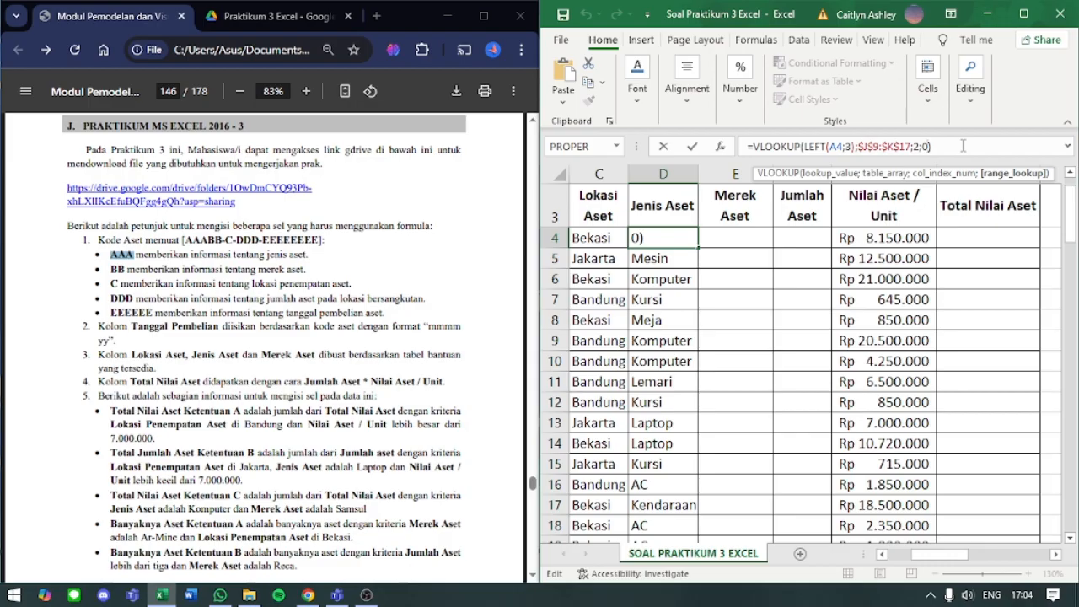
{"action": "key", "text": "Left"}
{"action": "key", "text": "BackSpace"}
{"action": "type", "text": "FALSE"}
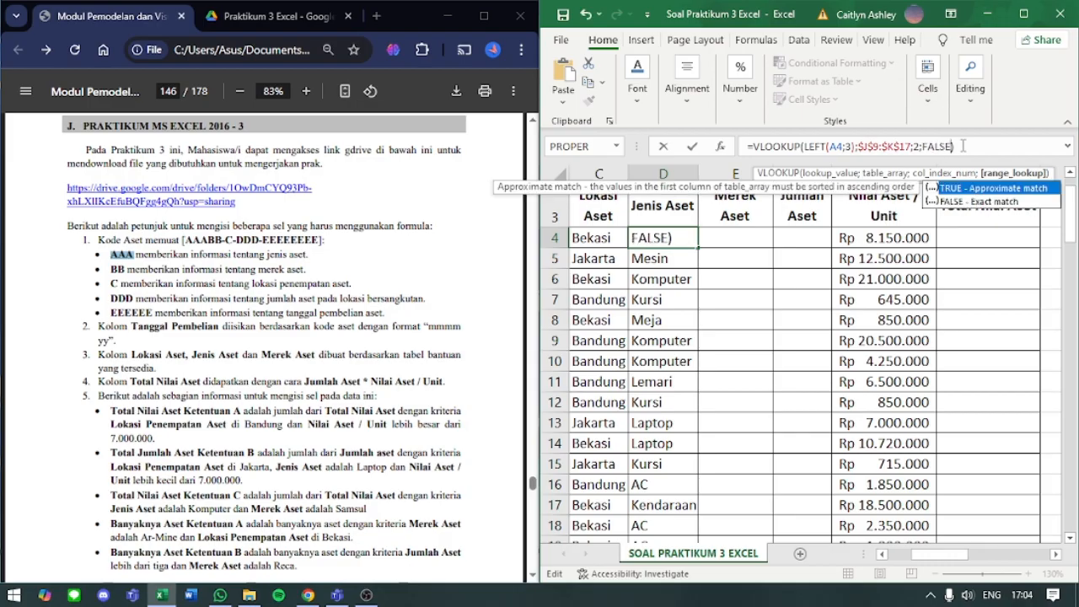
{"action": "key", "text": "Return"}
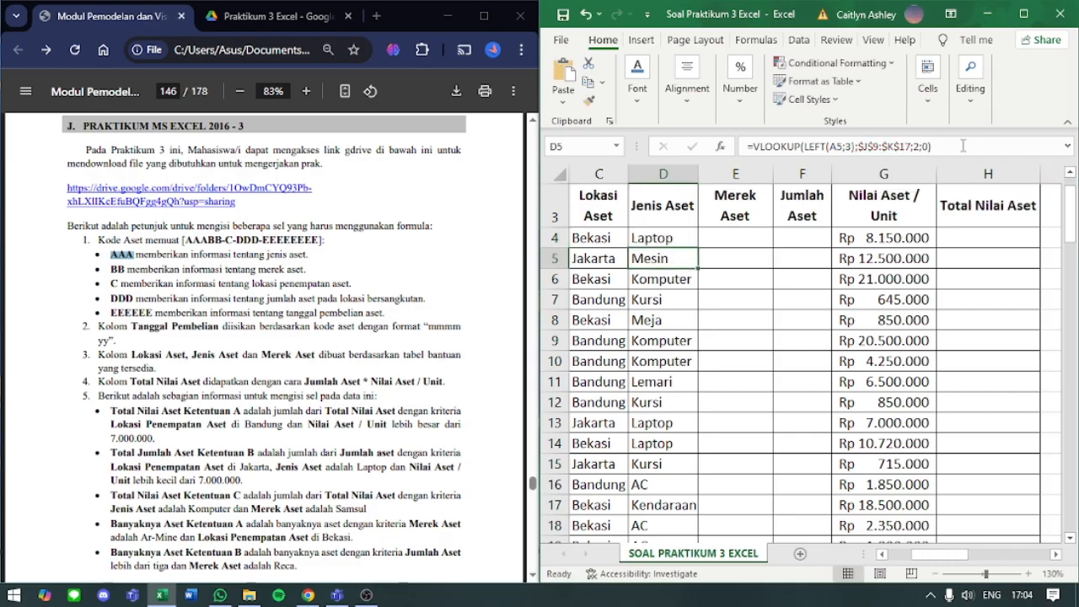
{"action": "left_click", "coordinate": [681, 241]}
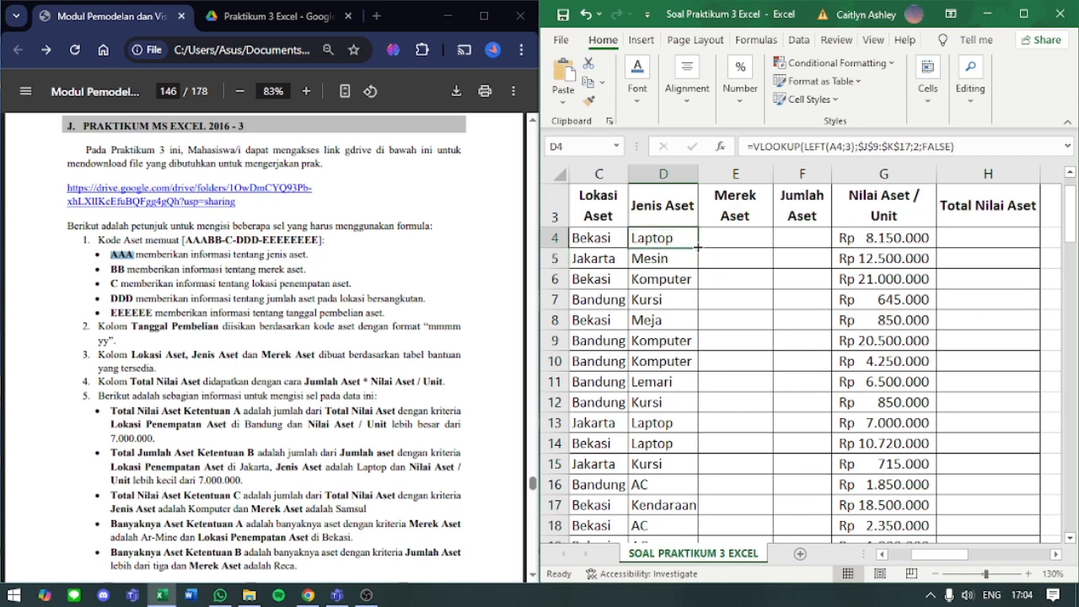
{"action": "double_click", "coordinate": [697, 247]}
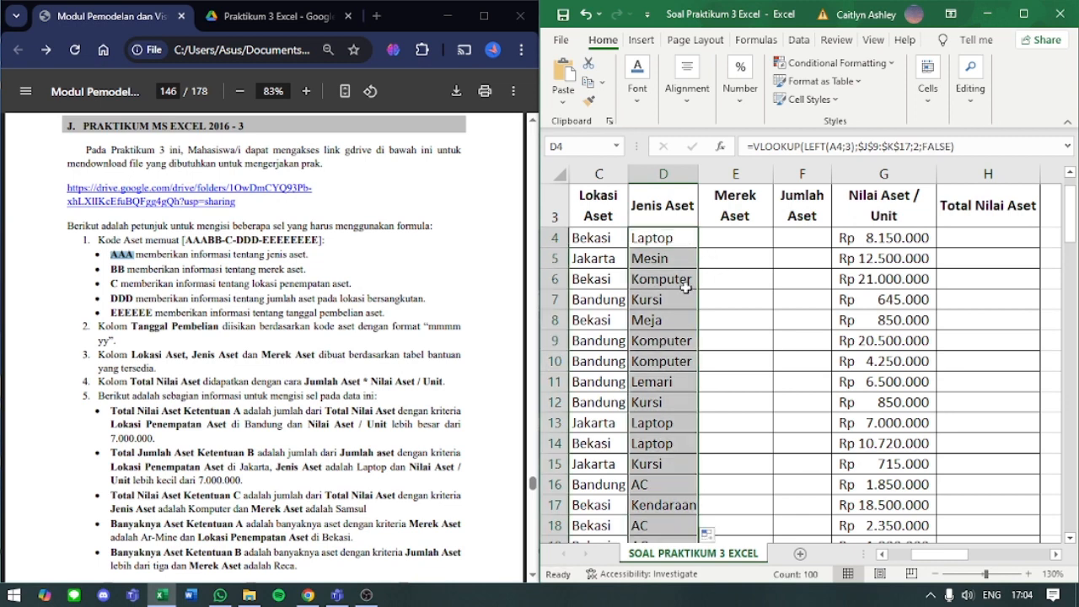
{"action": "left_click", "coordinate": [666, 242]}
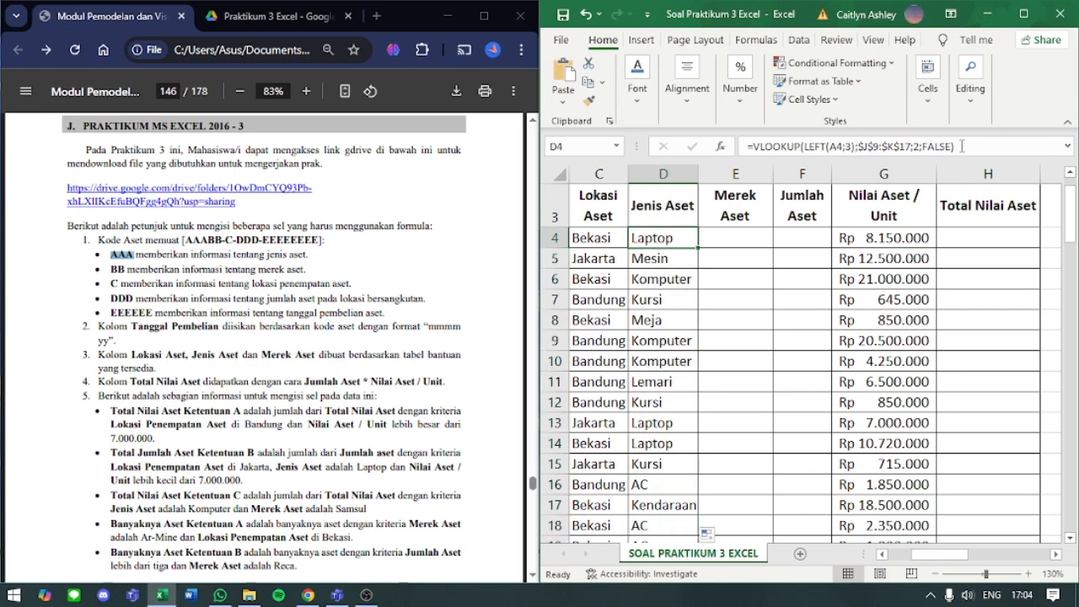
- Change the range lookup of C4's VLOOKUP to FALSE and copy the formula down the Lokasi Aset column
{"action": "left_click", "coordinate": [597, 240]}
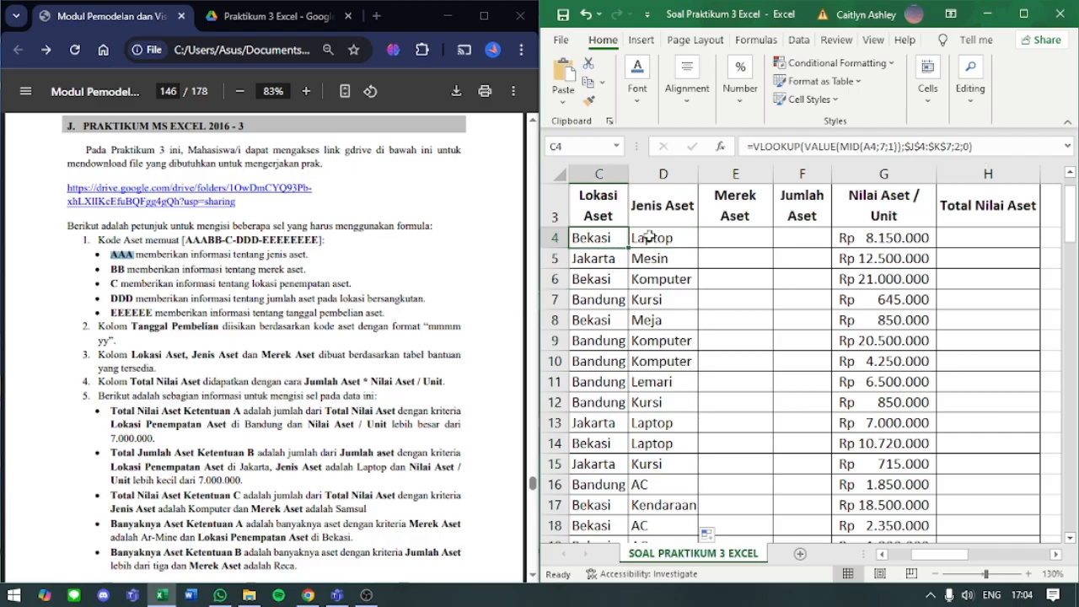
{"action": "left_click", "coordinate": [970, 146]}
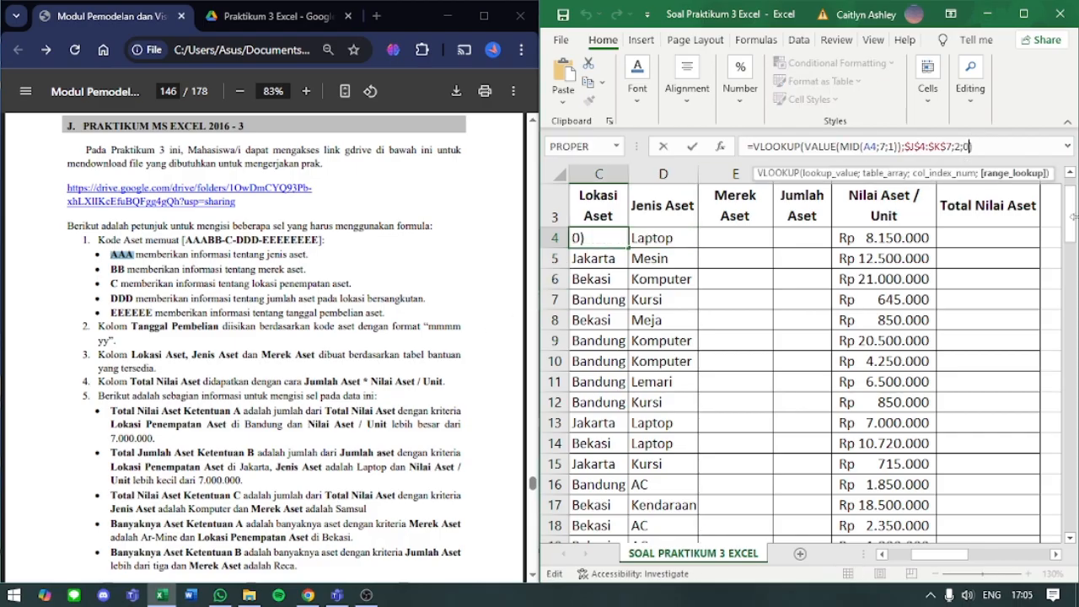
{"action": "key", "text": "BackSpace"}
{"action": "type", "text": "0"}
{"action": "key", "text": "Return"}
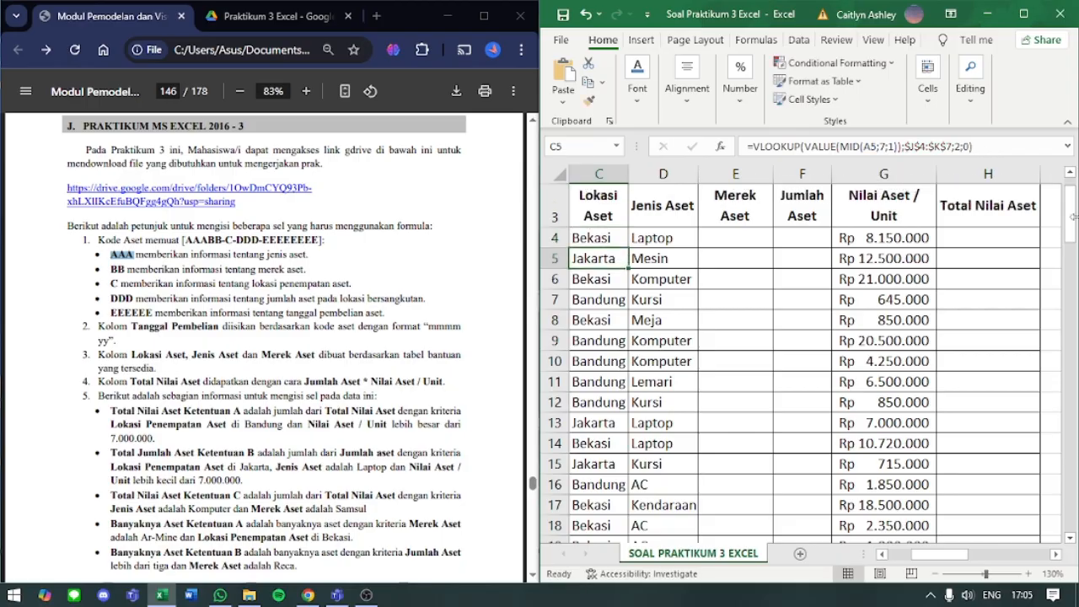
{"action": "left_click", "coordinate": [617, 243]}
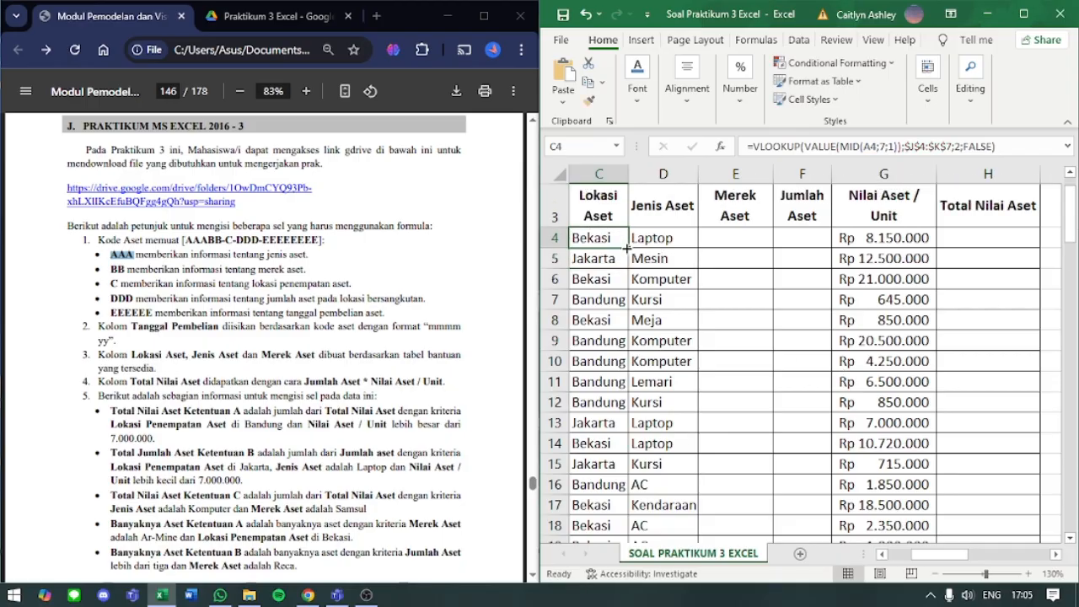
{"action": "double_click", "coordinate": [628, 248]}
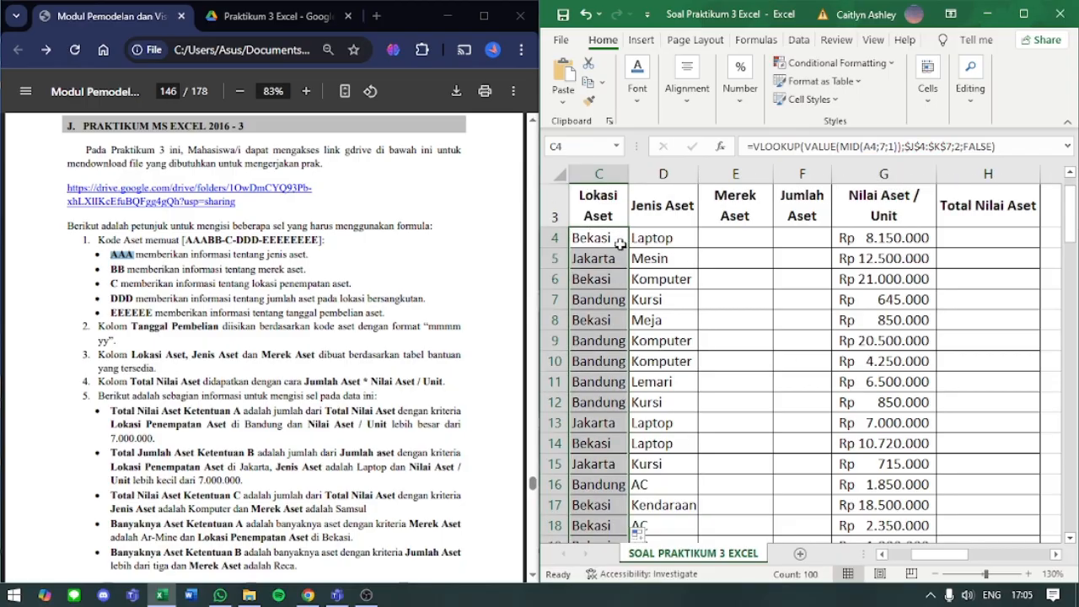
- Clear the range lookup in D4's VLOOKUP and set it again to the suggested option FALSE - Exact match
{"action": "left_click", "coordinate": [640, 243]}
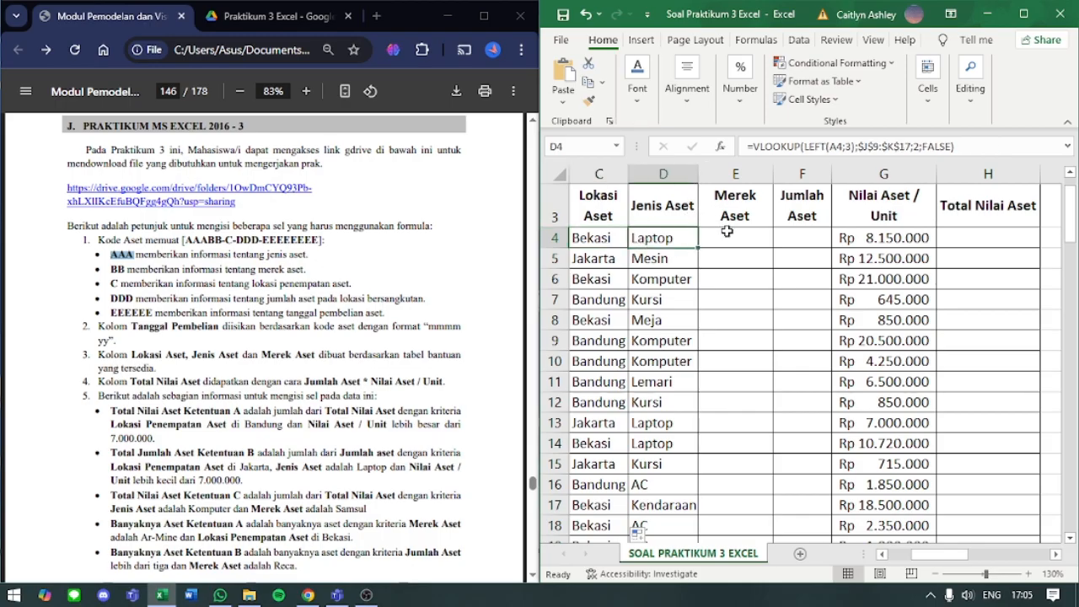
{"action": "left_click", "coordinate": [948, 146]}
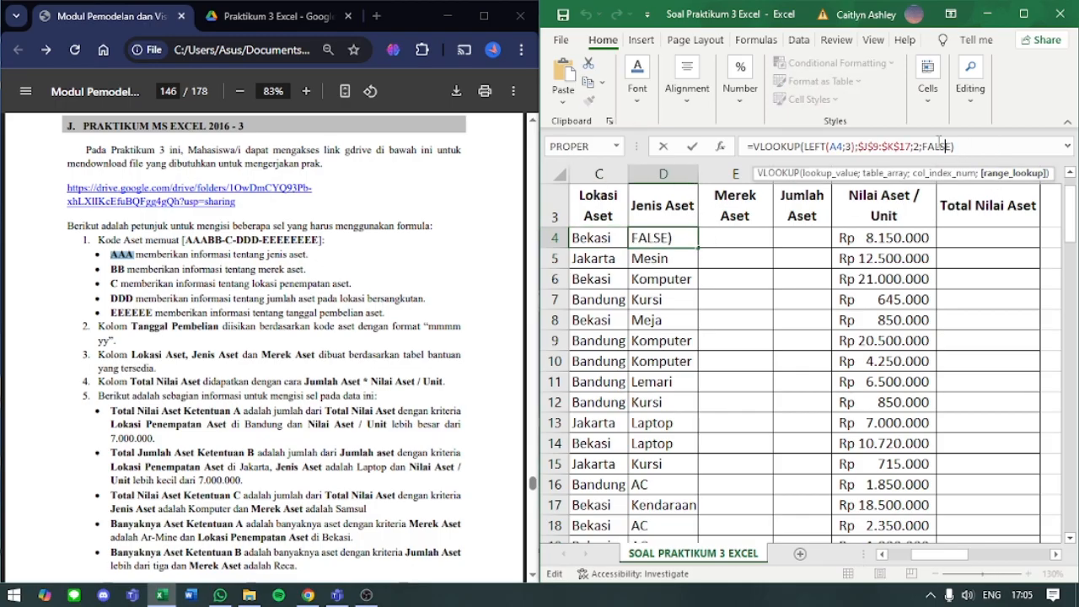
{"action": "double_click", "coordinate": [934, 145]}
{"action": "key", "text": "BackSpace"}
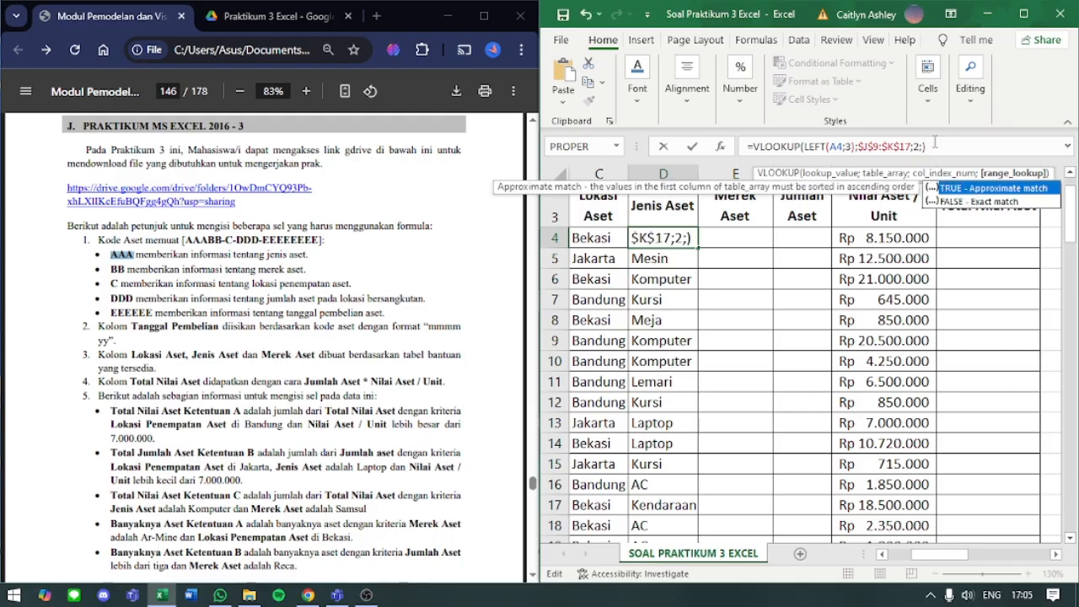
{"action": "double_click", "coordinate": [960, 202]}
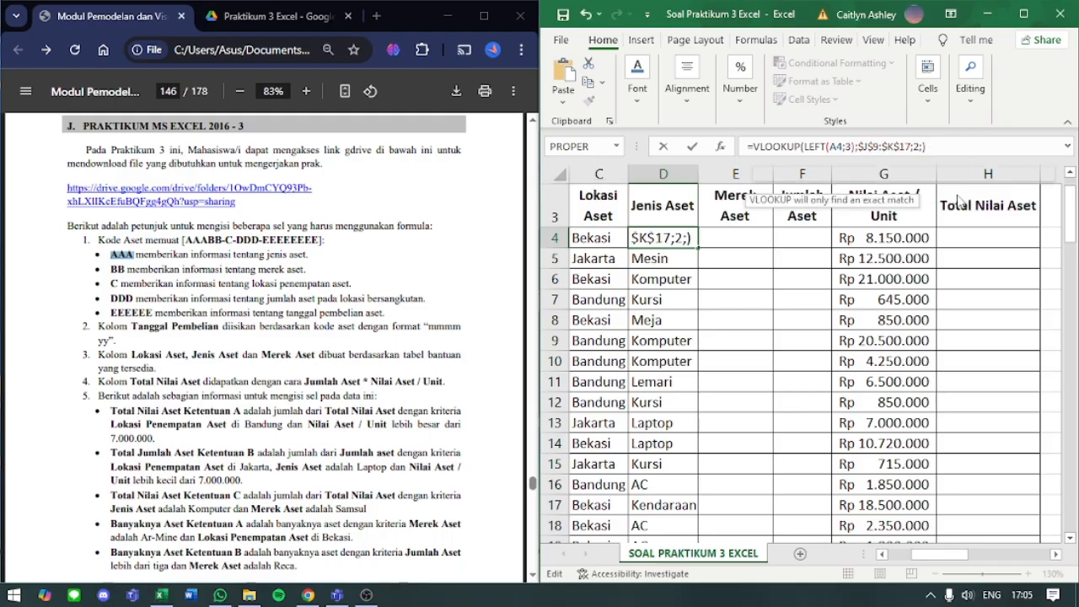
{"action": "key", "text": "ctrl+Return"}
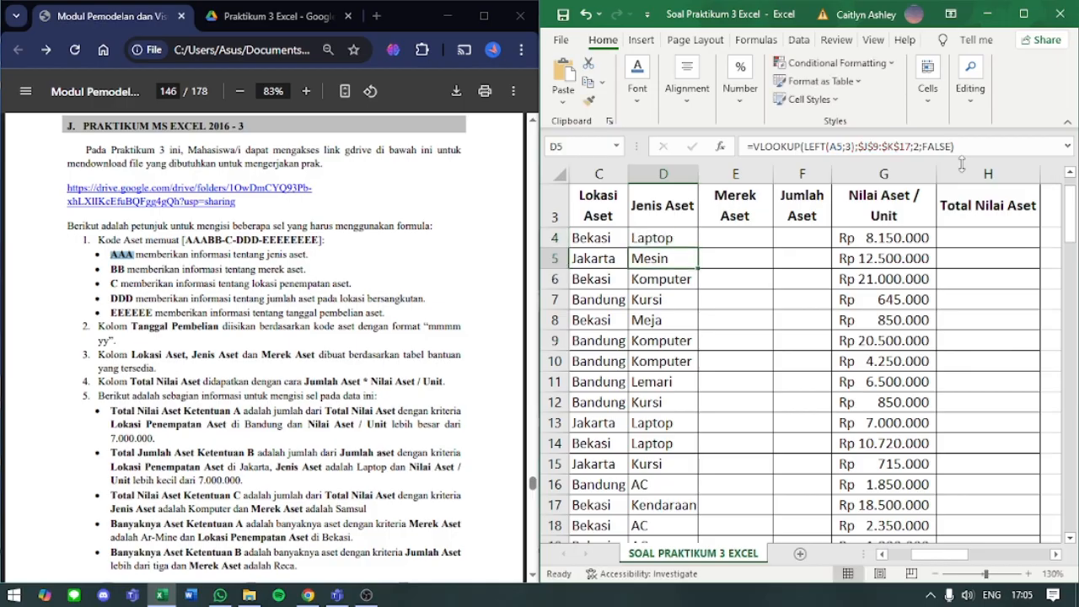
- Begin the Merek Aset formula in E4 as a VLOOKUP with a nested VALUE function for the lookup value
{"action": "left_click", "coordinate": [713, 243]}
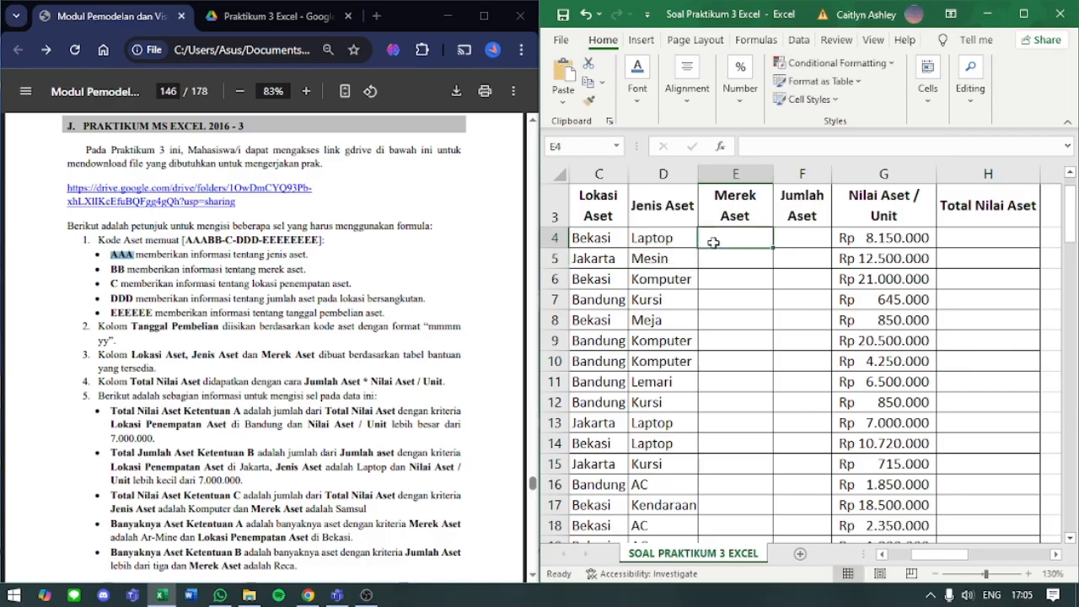
{"action": "type", "text": "="}
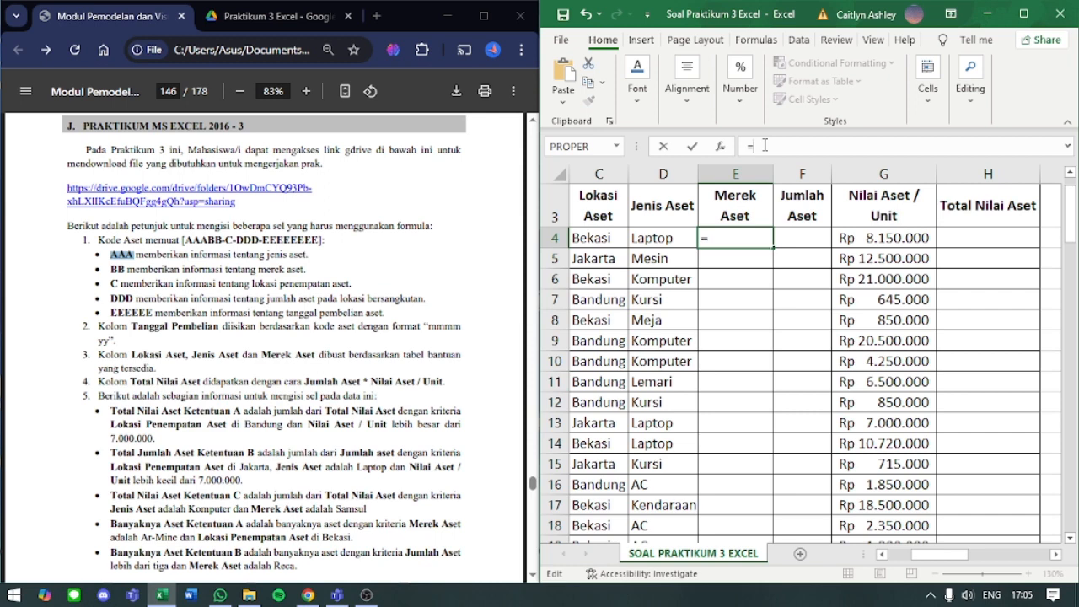
{"action": "type", "text": "VLOOKUP"}
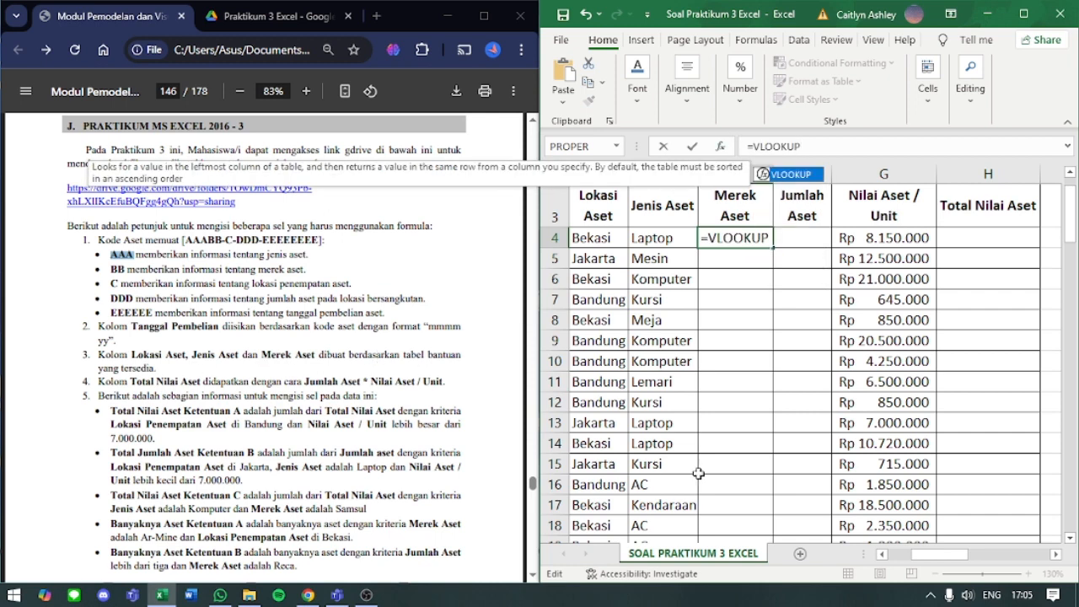
{"action": "left_click_drag", "start_coordinate": [928, 557], "coordinate": [985, 577]}
{"action": "scroll", "coordinate": [996, 433], "scroll_direction": "down", "scroll_amount": 4}
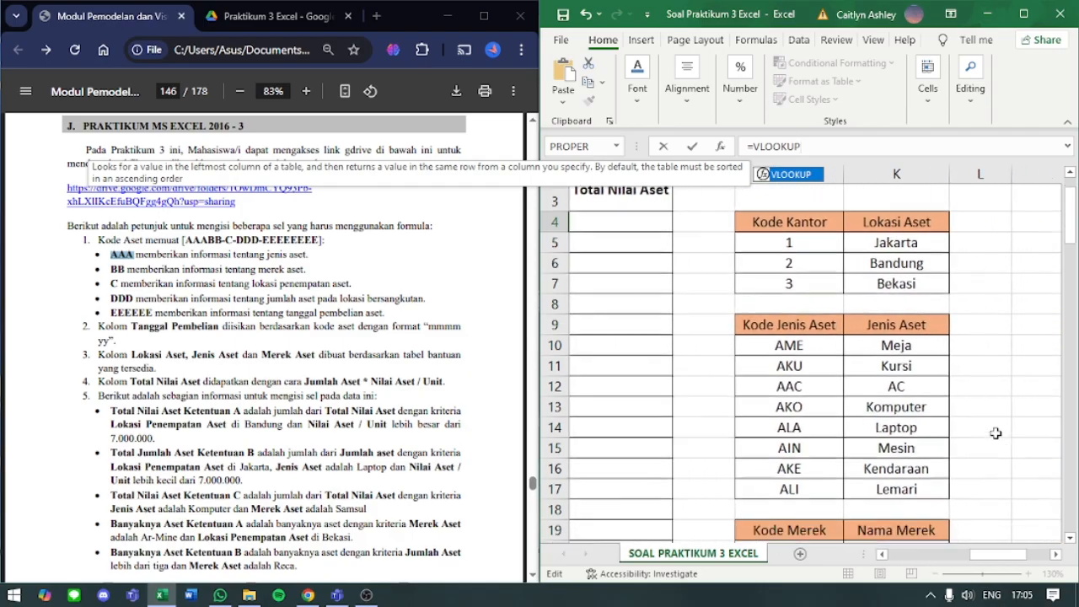
{"action": "scroll", "coordinate": [996, 434], "scroll_direction": "up", "scroll_amount": 5}
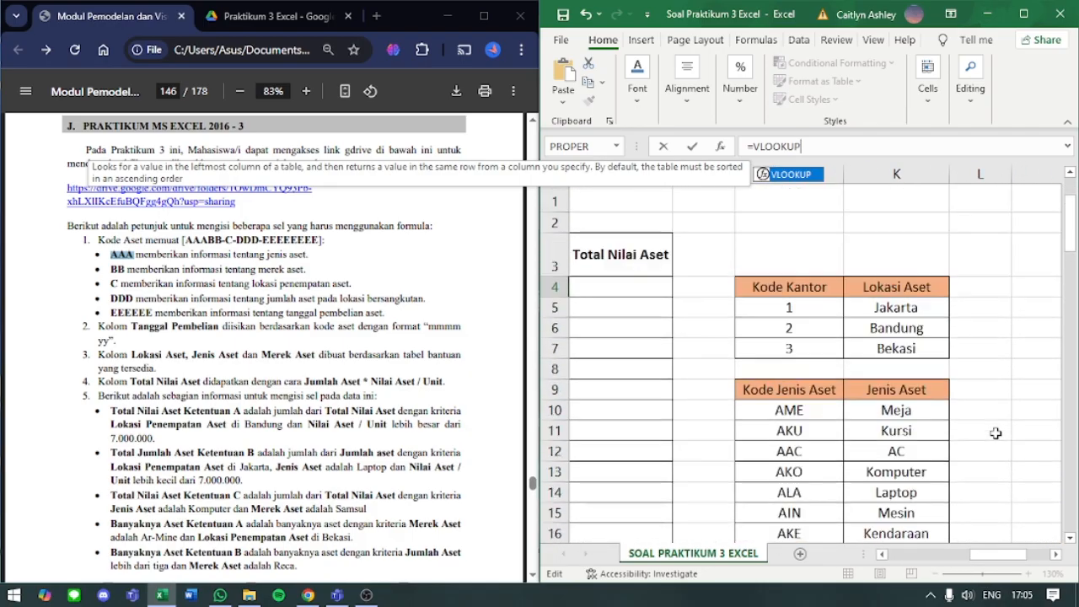
{"action": "left_click_drag", "start_coordinate": [987, 556], "coordinate": [908, 558]}
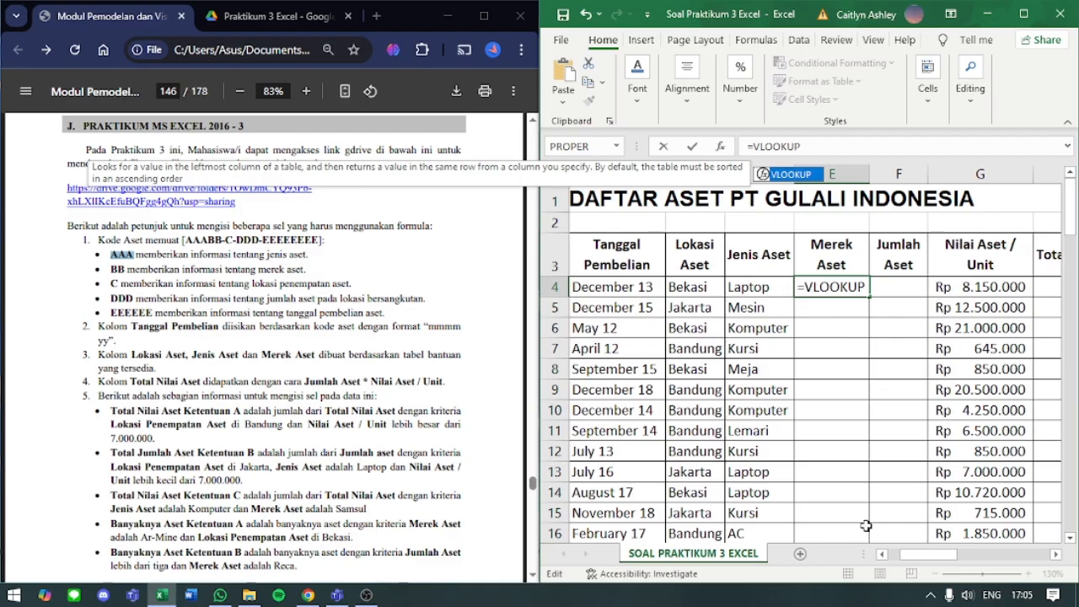
{"action": "left_click_drag", "start_coordinate": [931, 558], "coordinate": [919, 558]}
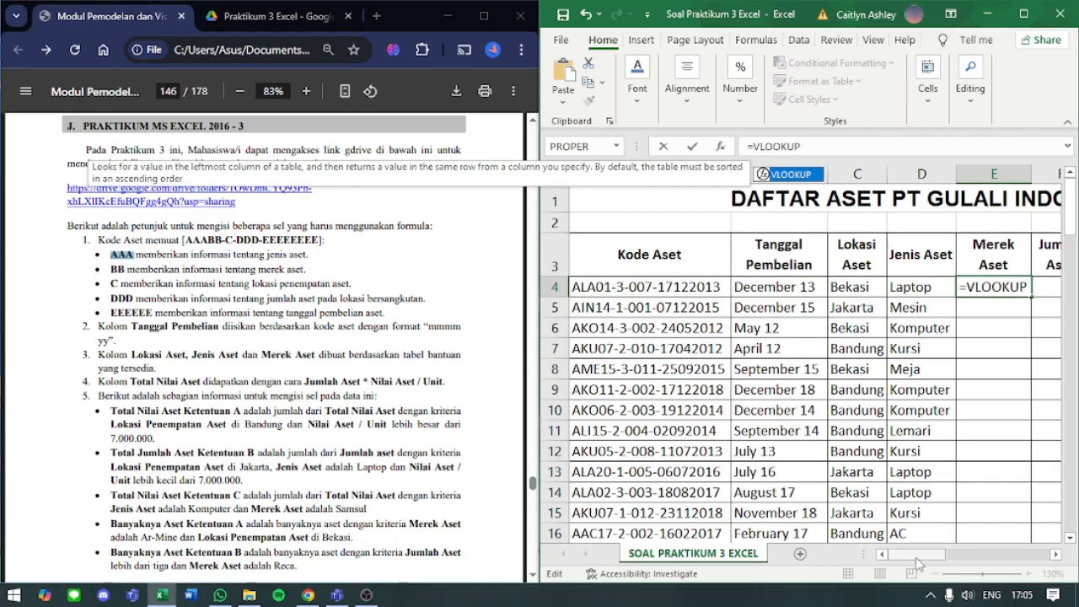
{"action": "mouse_move", "coordinate": [917, 560]}
{"action": "left_mouse_down"}
{"action": "mouse_move", "coordinate": [989, 559]}
{"action": "mouse_move", "coordinate": [926, 561]}
{"action": "left_mouse_up"}
{"action": "scroll", "coordinate": [973, 513], "scroll_direction": "down", "scroll_amount": 4}
{"action": "scroll", "coordinate": [974, 513], "scroll_direction": "up", "scroll_amount": 4}
{"action": "type", "text": "("}
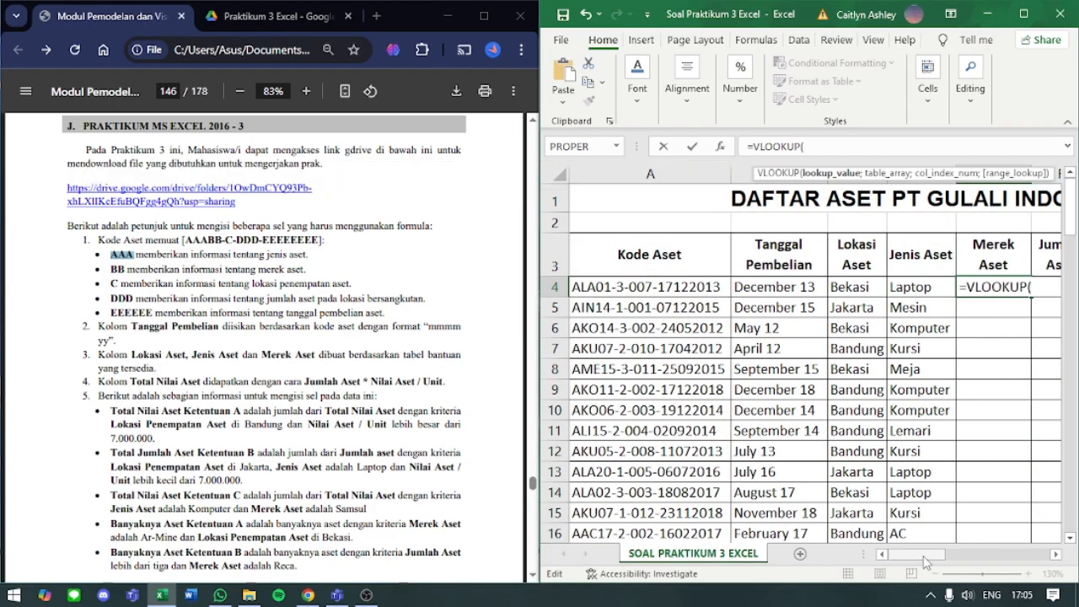
{"action": "type", "text": "VALUE("}
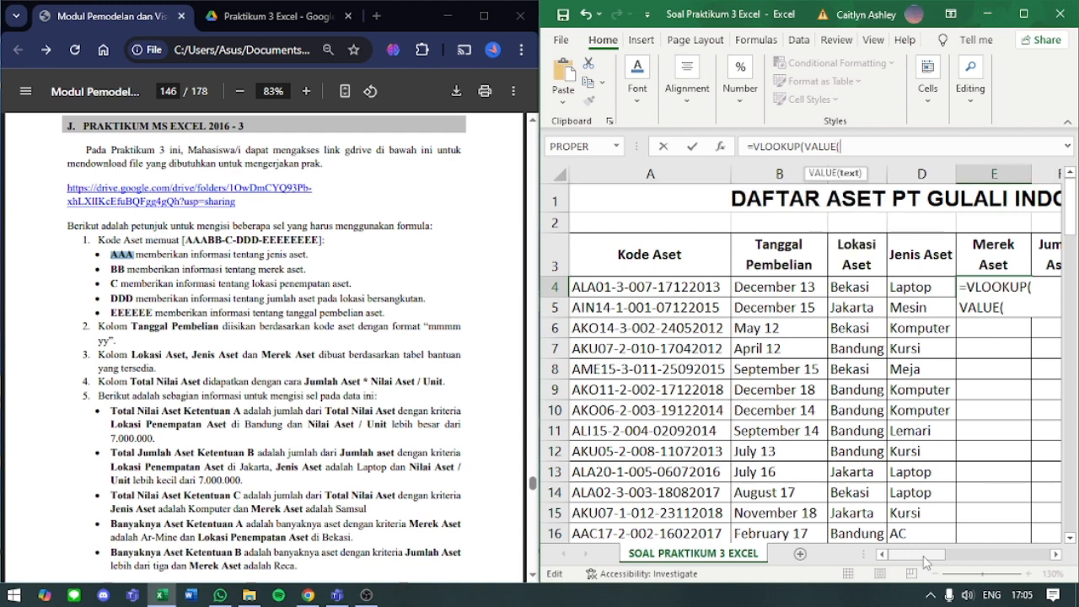
{"action": "left_click", "coordinate": [674, 288]}
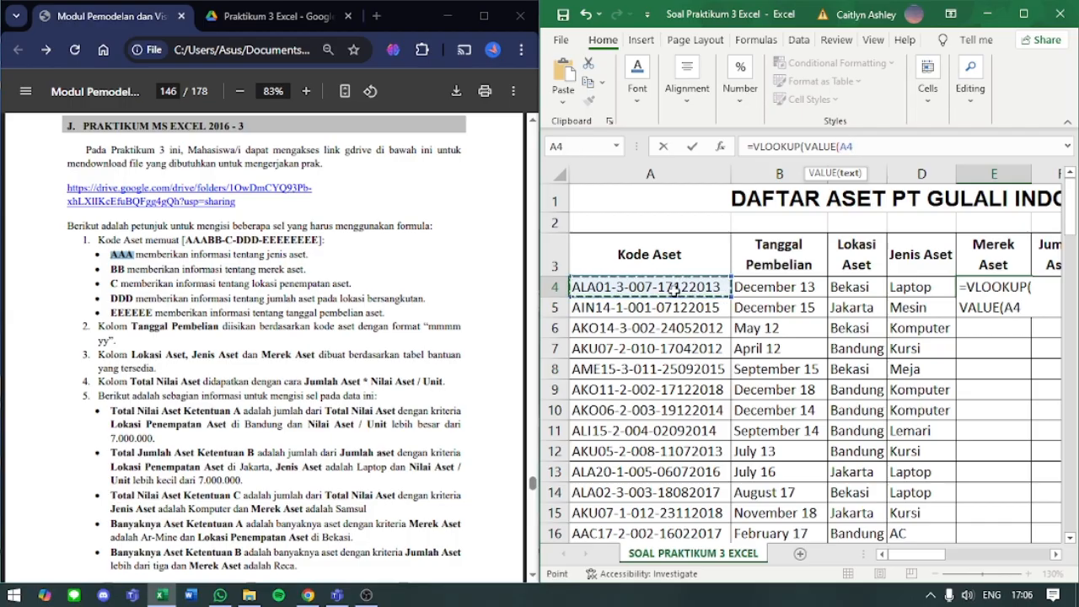
{"action": "key", "text": "BackSpace"}
{"action": "key", "text": "BackSpace"}
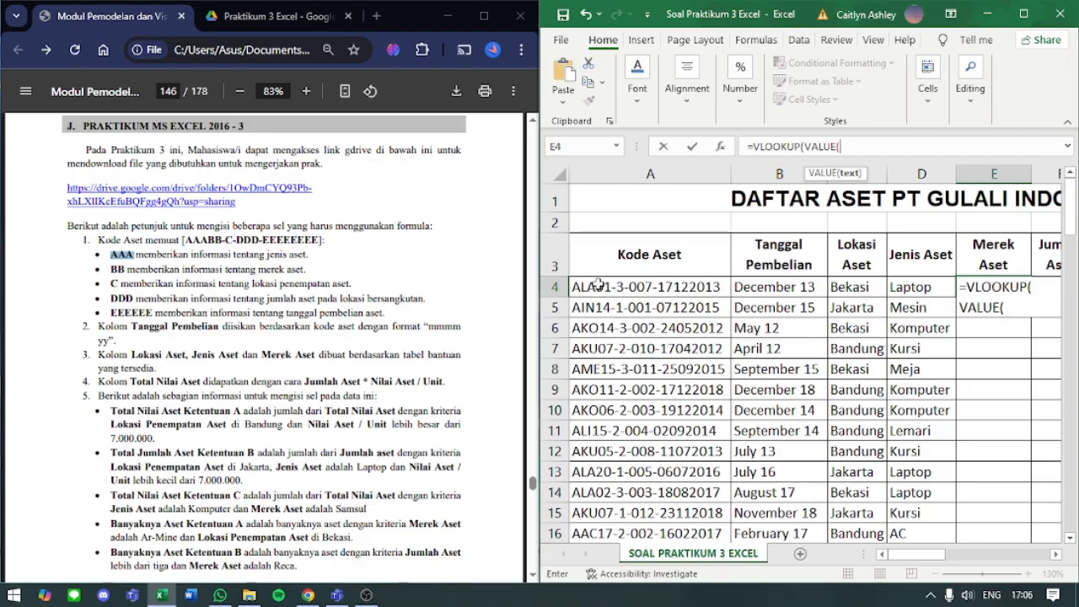
- Nest MID(A4;4;2) inside VALUE to extract the two-digit brand code as E4's lookup value
{"action": "type", "text": "MID"}
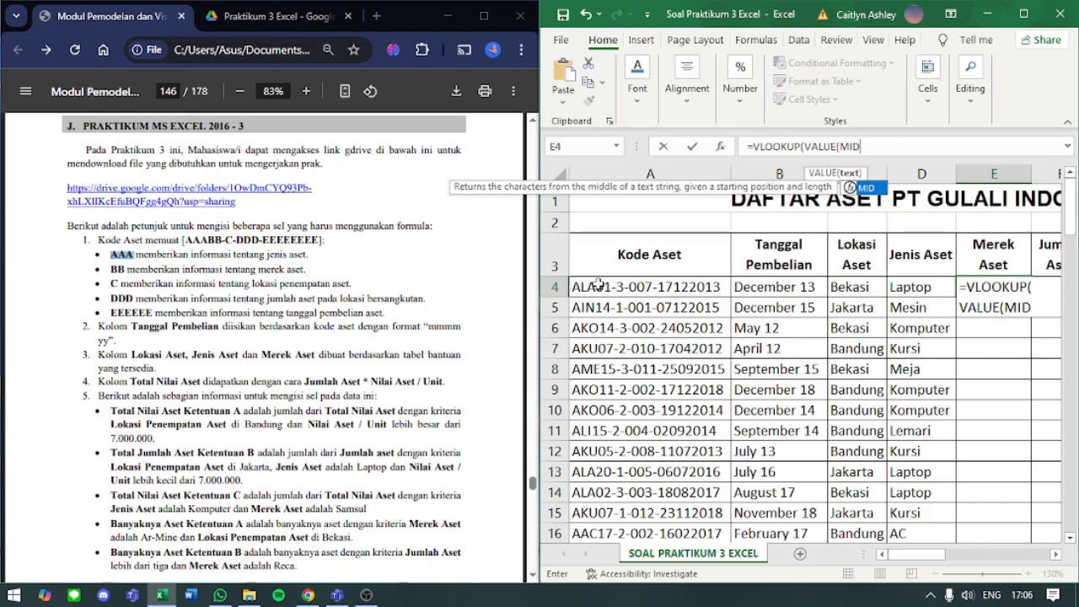
{"action": "type", "text": "("}
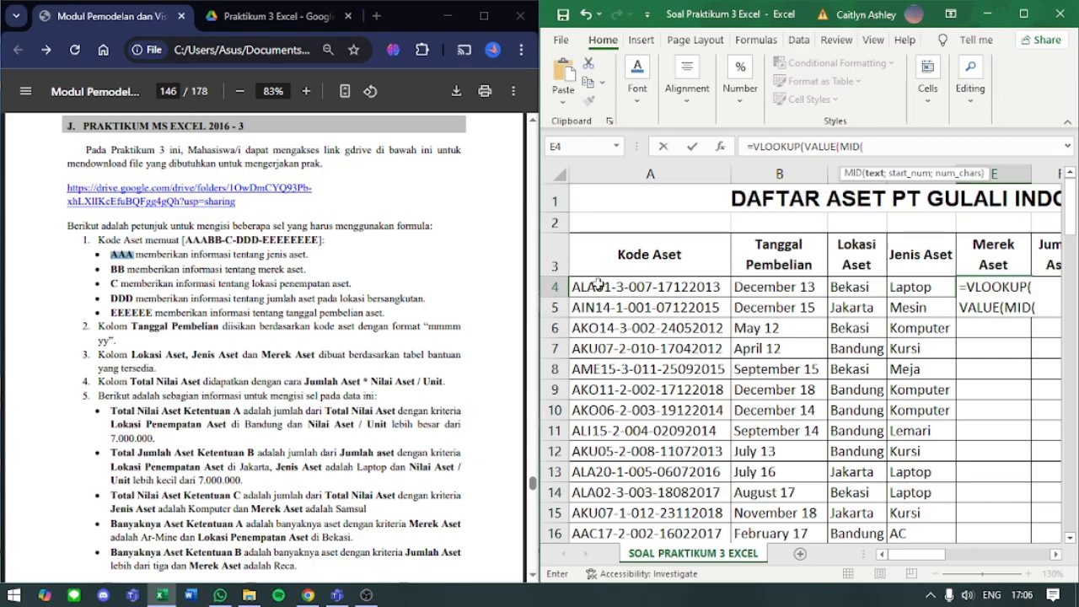
{"action": "type", "text": "A4;"}
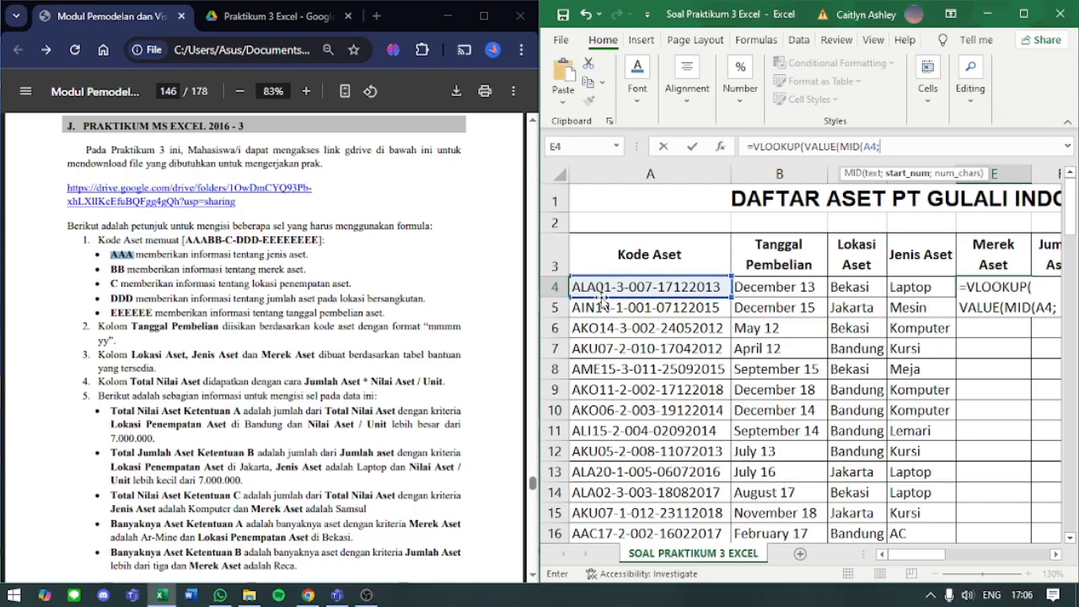
{"action": "type", "text": "4;"}
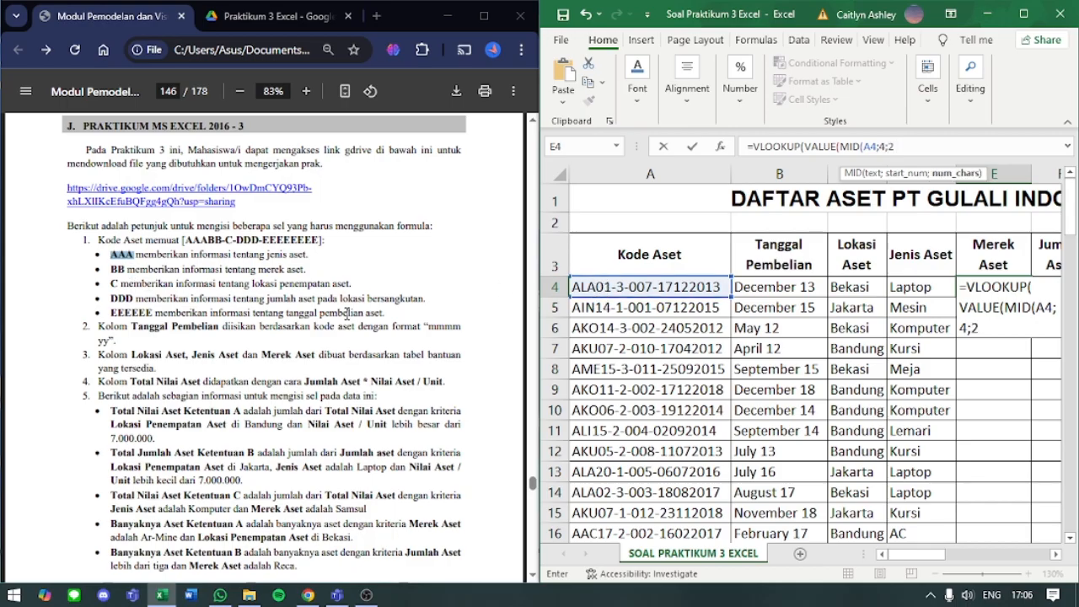
{"action": "type", "text": "2)"}
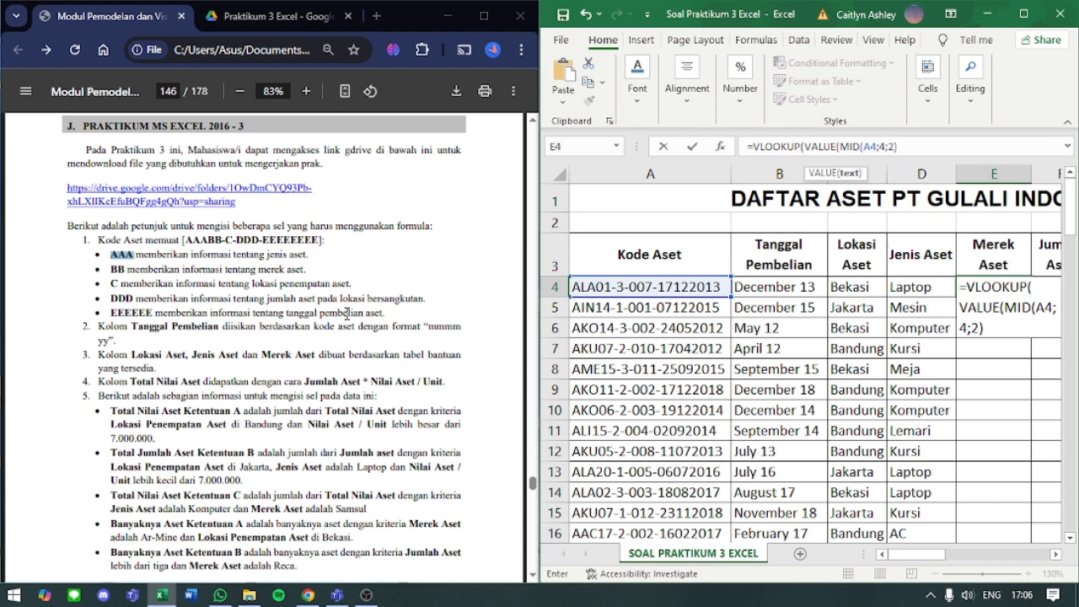
{"action": "type", "text": ")"}
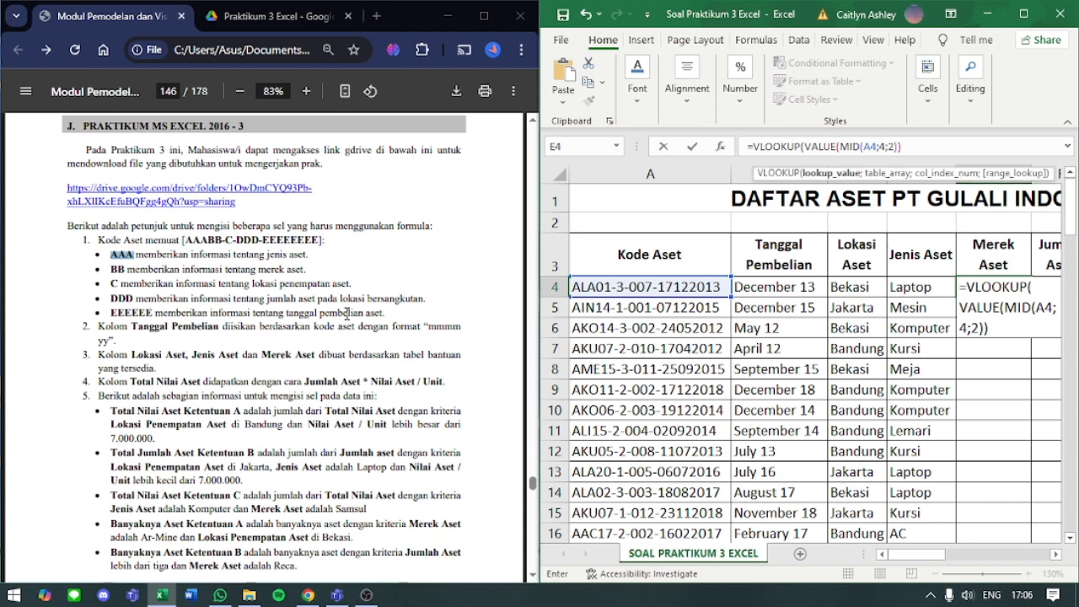
{"action": "type", "text": ";"}
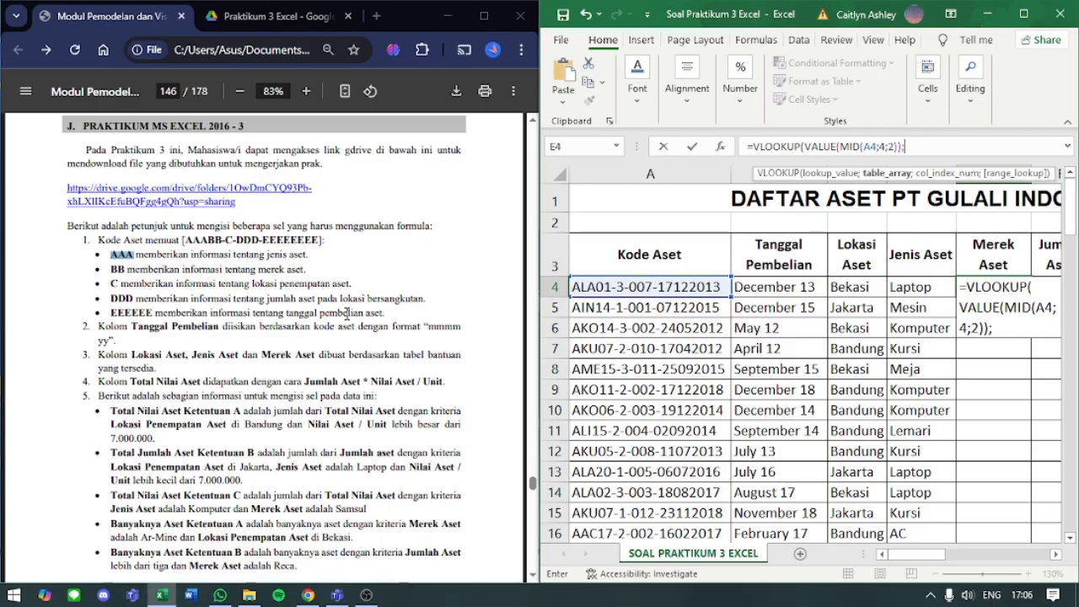
- Set E4's lookup table to the Kode Merek table as the absolute range $J$19:$K$39
{"action": "scroll", "coordinate": [836, 353], "scroll_direction": "right", "scroll_amount": 5}
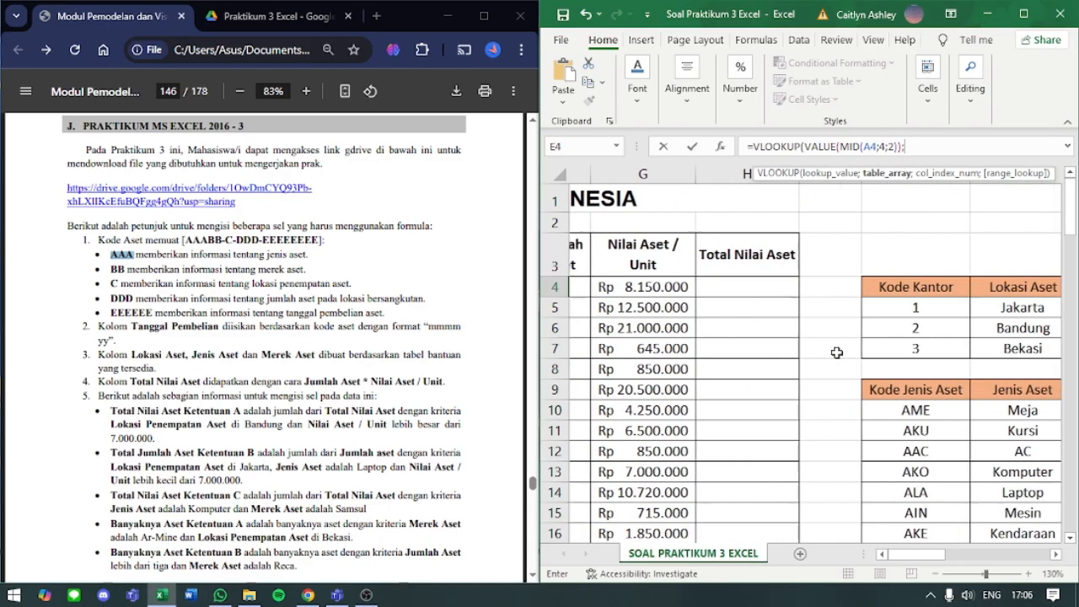
{"action": "scroll", "coordinate": [836, 352], "scroll_direction": "down", "scroll_amount": 5}
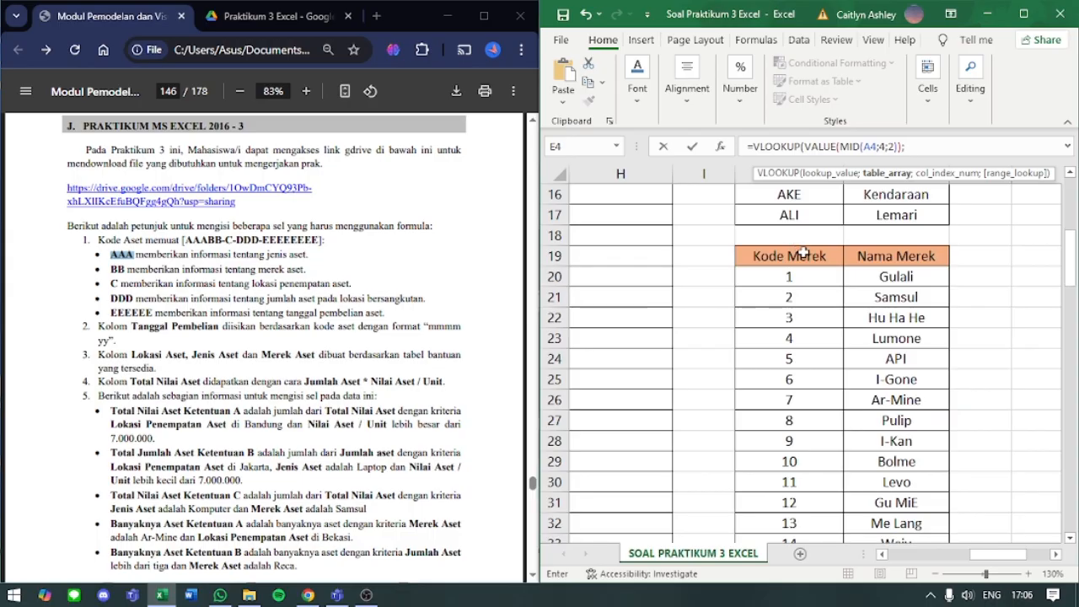
{"action": "left_click", "coordinate": [805, 263]}
{"action": "left_click_drag", "start_coordinate": [805, 263], "coordinate": [877, 513]}
{"action": "scroll", "coordinate": [831, 272], "scroll_direction": "up", "scroll_amount": 8}
{"action": "scroll", "coordinate": [831, 271], "scroll_direction": "left", "scroll_amount": 5}
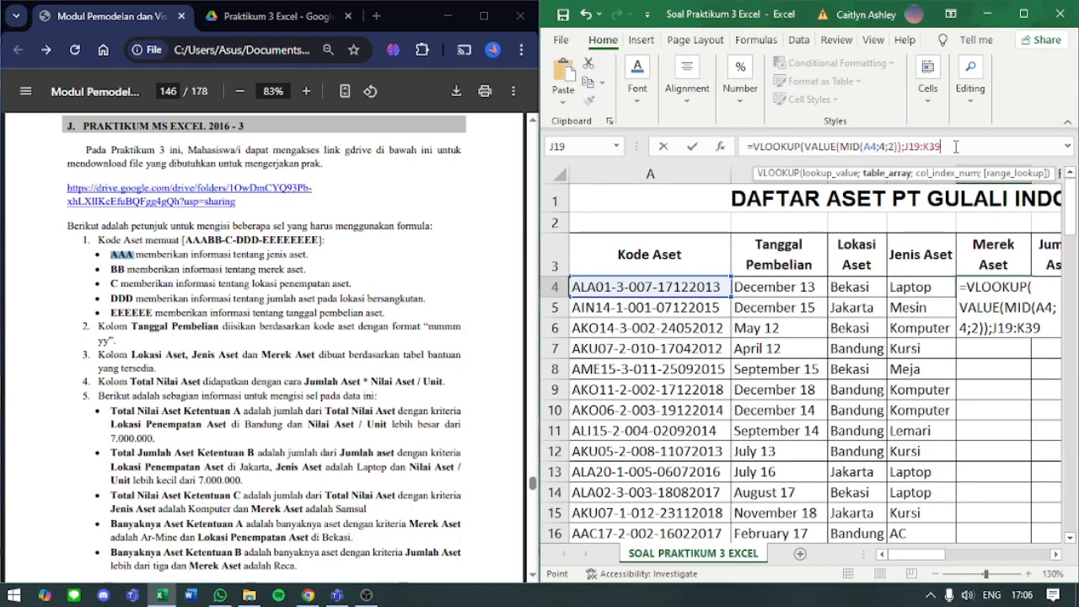
{"action": "key", "text": "F4"}
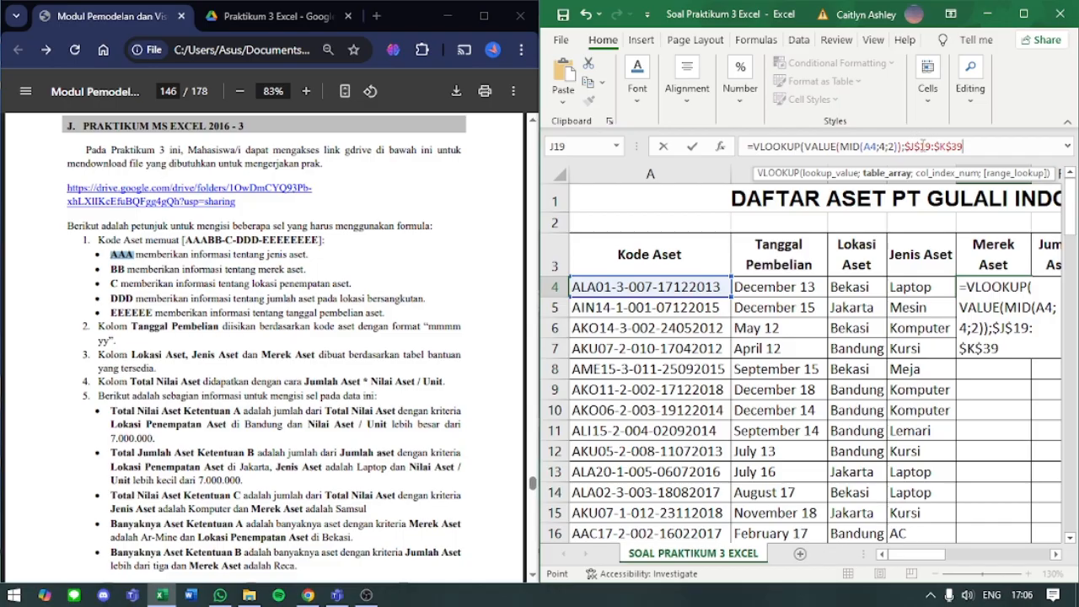
{"action": "left_click", "coordinate": [923, 145]}
{"action": "type", "text": ";"}
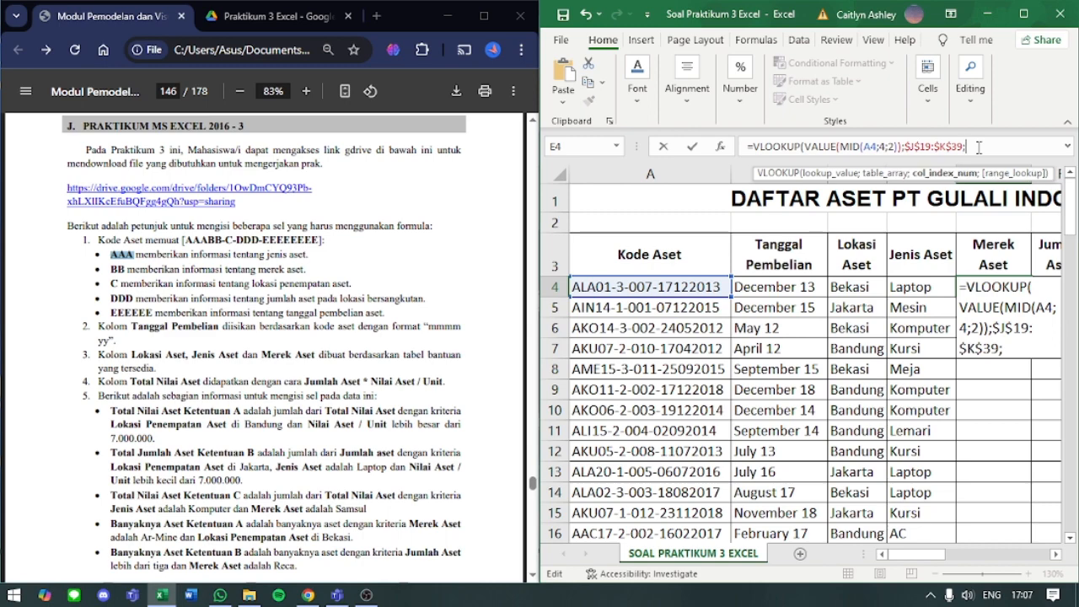
- Complete E4's VLOOKUP with column index 2 for Nama Merek and range lookup 0, and enter the formula
{"action": "left_click_drag", "start_coordinate": [911, 555], "coordinate": [997, 573]}
{"action": "scroll", "coordinate": [1031, 499], "scroll_direction": "down", "scroll_amount": 5}
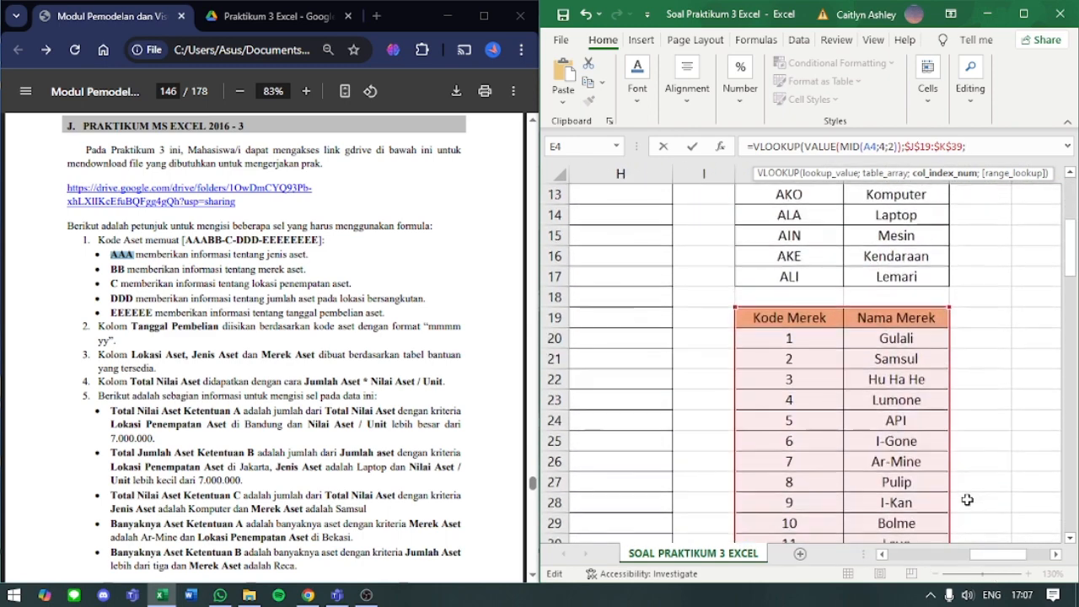
{"action": "scroll", "coordinate": [967, 499], "scroll_direction": "up", "scroll_amount": 1}
{"action": "scroll", "coordinate": [860, 281], "scroll_direction": "down", "scroll_amount": 2}
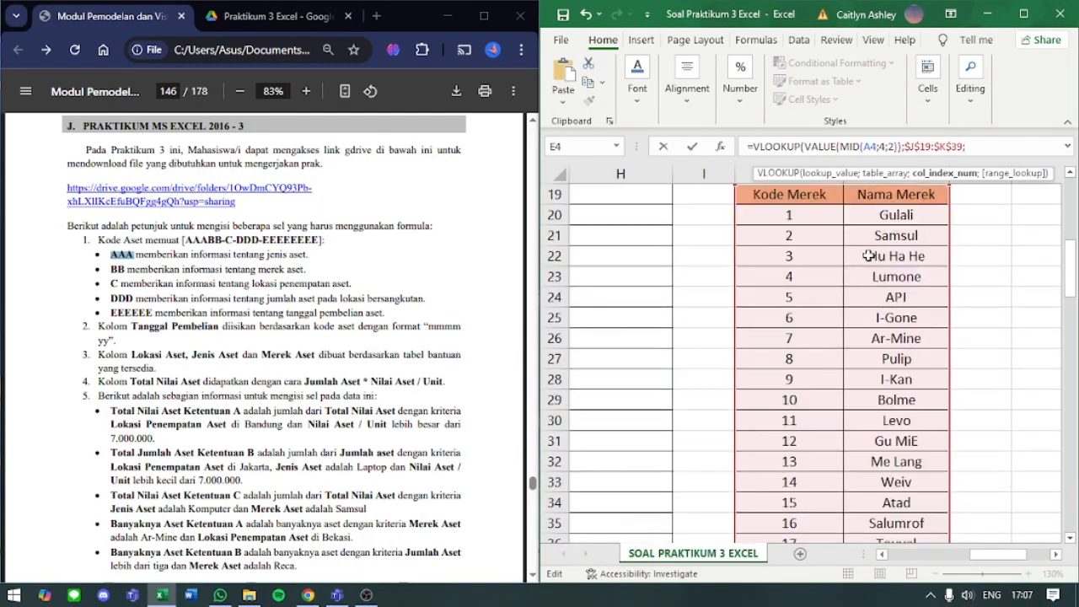
{"action": "scroll", "coordinate": [890, 221], "scroll_direction": "up", "scroll_amount": 1}
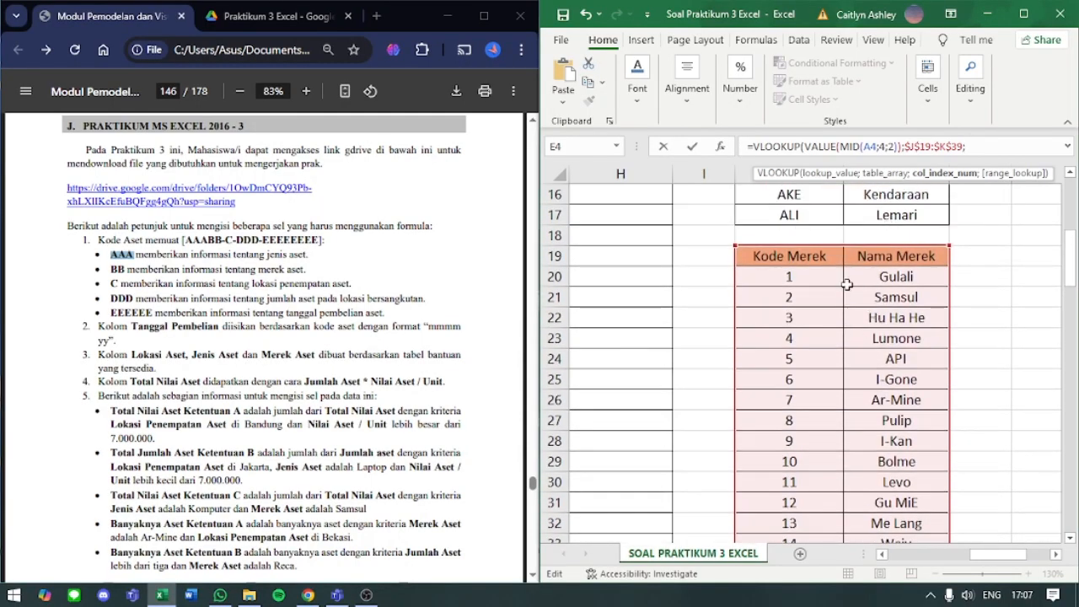
{"action": "left_click_drag", "start_coordinate": [983, 556], "coordinate": [907, 556]}
{"action": "scroll", "coordinate": [850, 413], "scroll_direction": "up", "scroll_amount": 4}
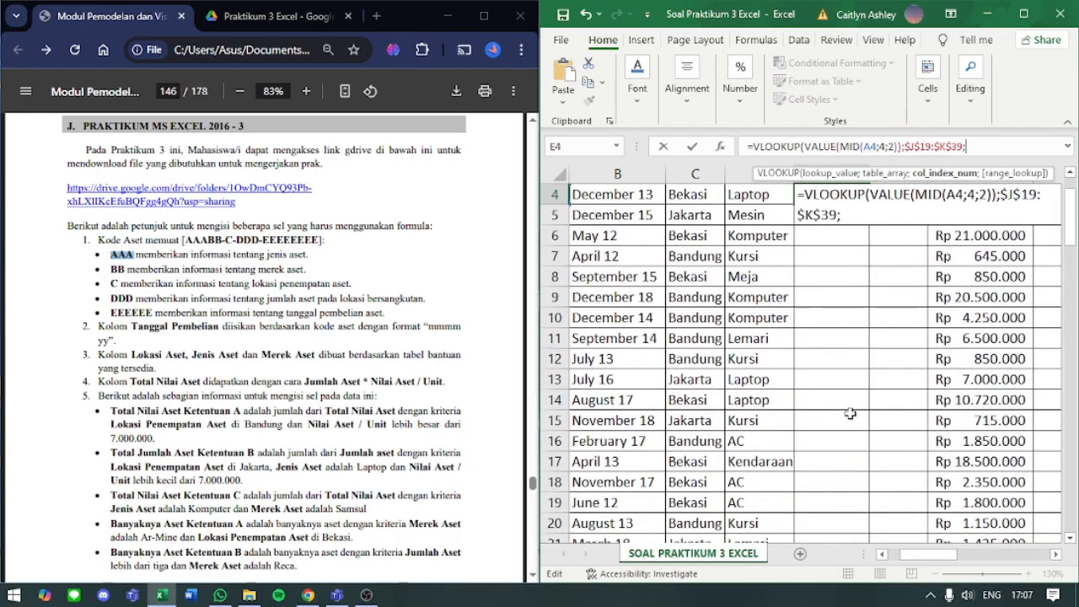
{"action": "type", "text": ";"}
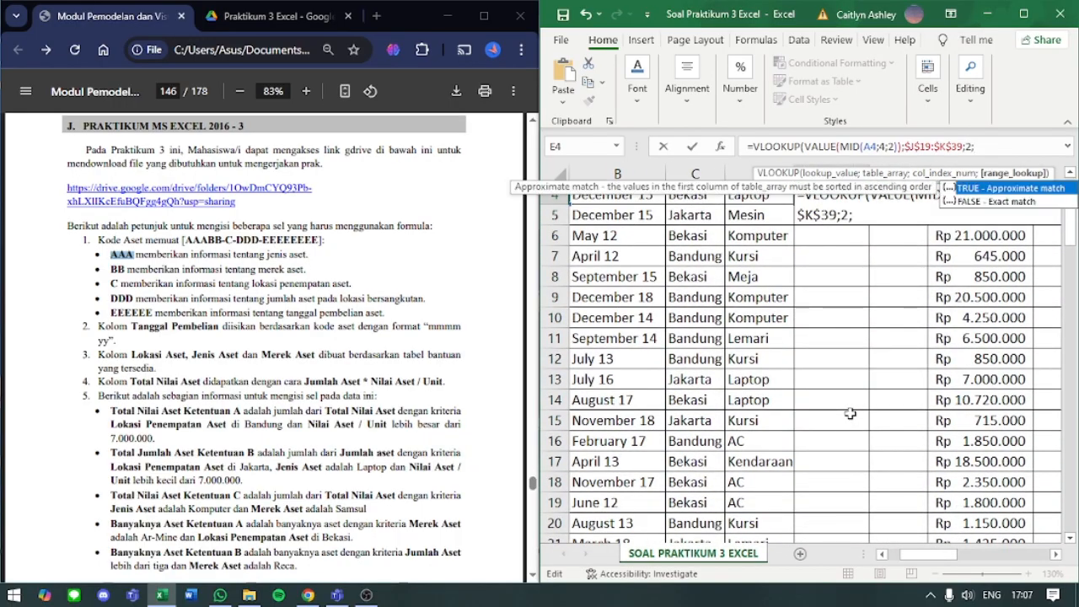
{"action": "type", "text": "0)"}
{"action": "key", "text": "Return"}
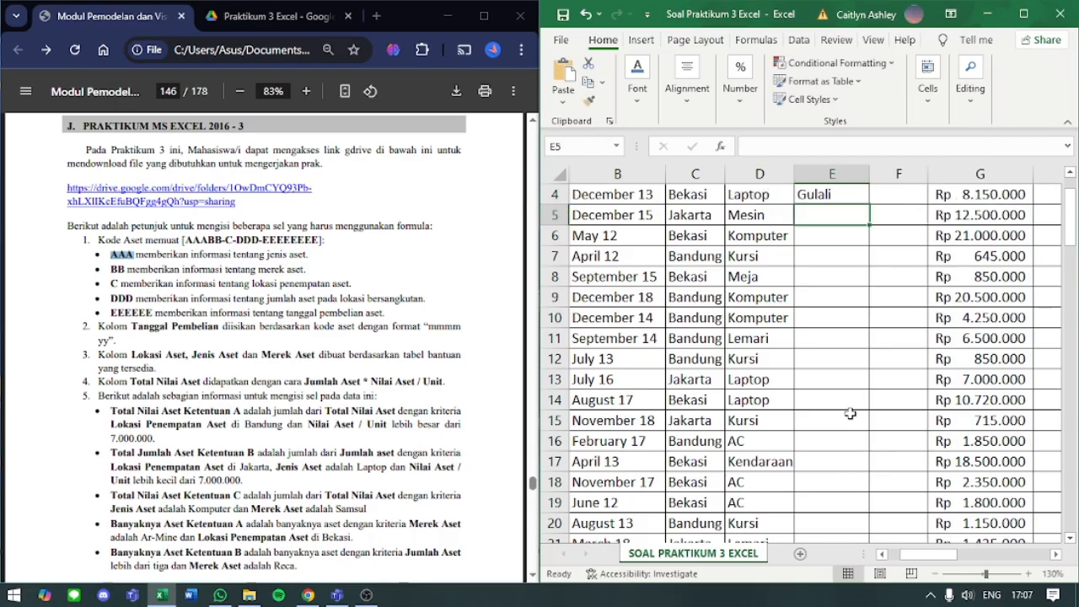
- Copy E4's formula down the whole Merek Aset column
{"action": "scroll", "coordinate": [850, 413], "scroll_direction": "up", "scroll_amount": 1}
{"action": "left_click", "coordinate": [830, 285]}
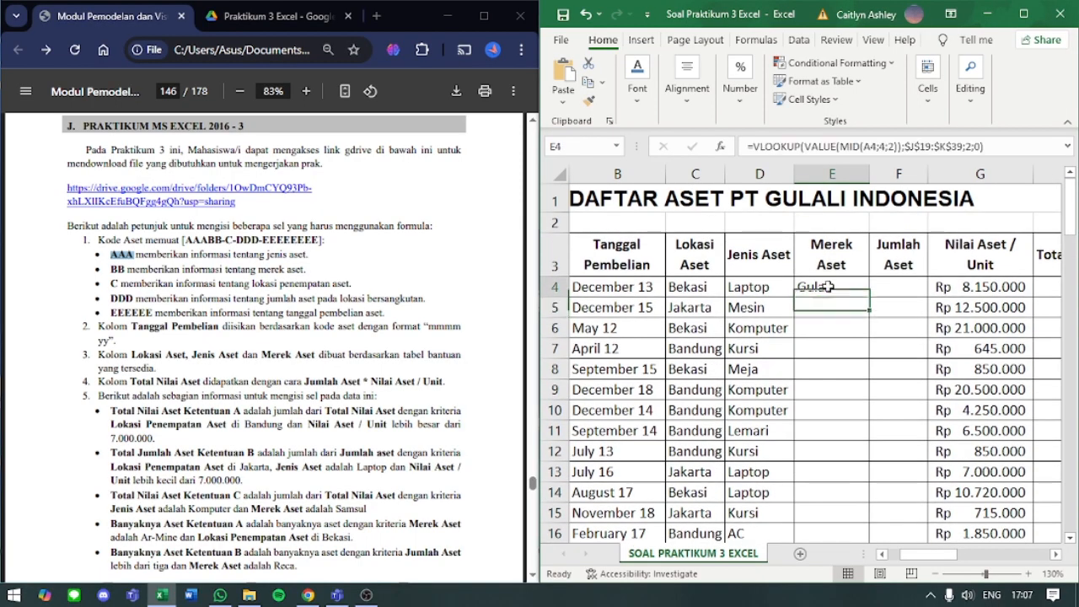
{"action": "double_click", "coordinate": [868, 299]}
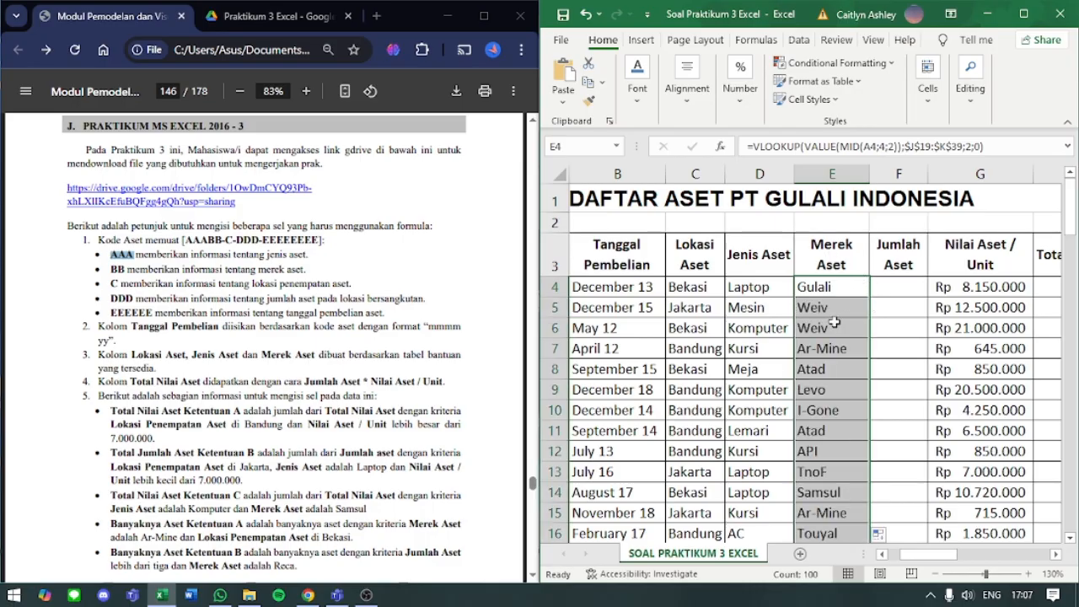
- Check D4's Jenis Aset formula against the ALA row, J14:K14, in the Kode Jenis Aset table
{"action": "scroll", "coordinate": [840, 322], "scroll_direction": "left", "scroll_amount": 3}
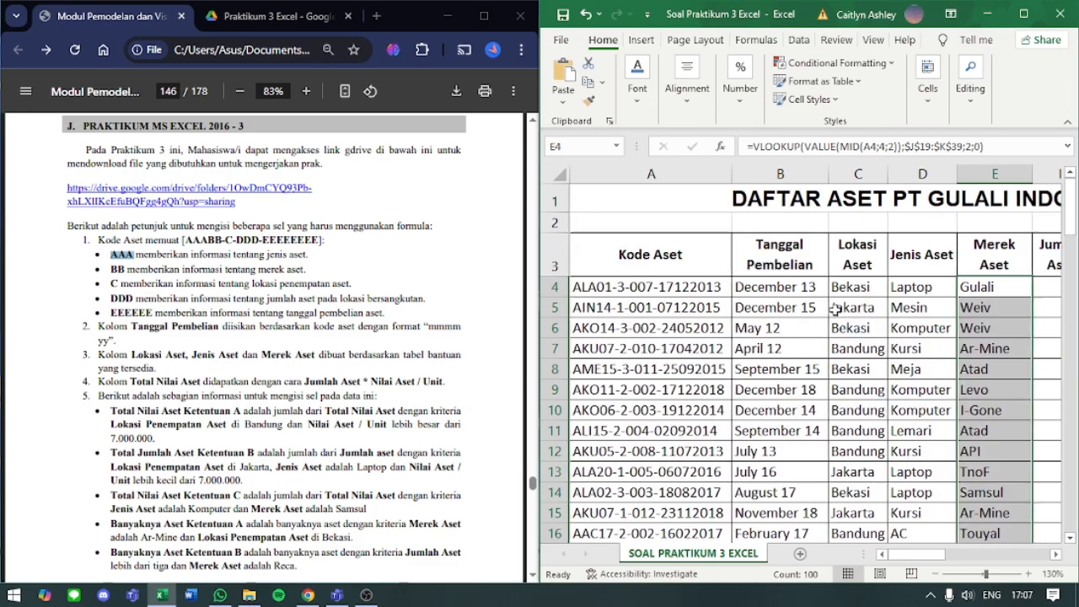
{"action": "left_click", "coordinate": [913, 284]}
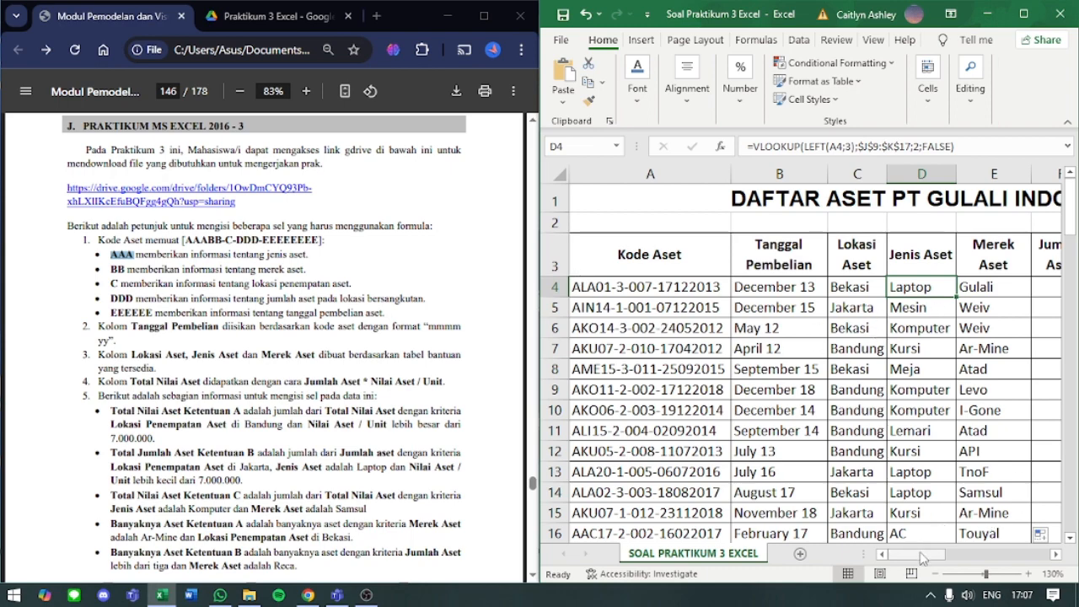
{"action": "left_click_drag", "start_coordinate": [920, 557], "coordinate": [1004, 567]}
{"action": "scroll", "coordinate": [829, 407], "scroll_direction": "down", "scroll_amount": 1}
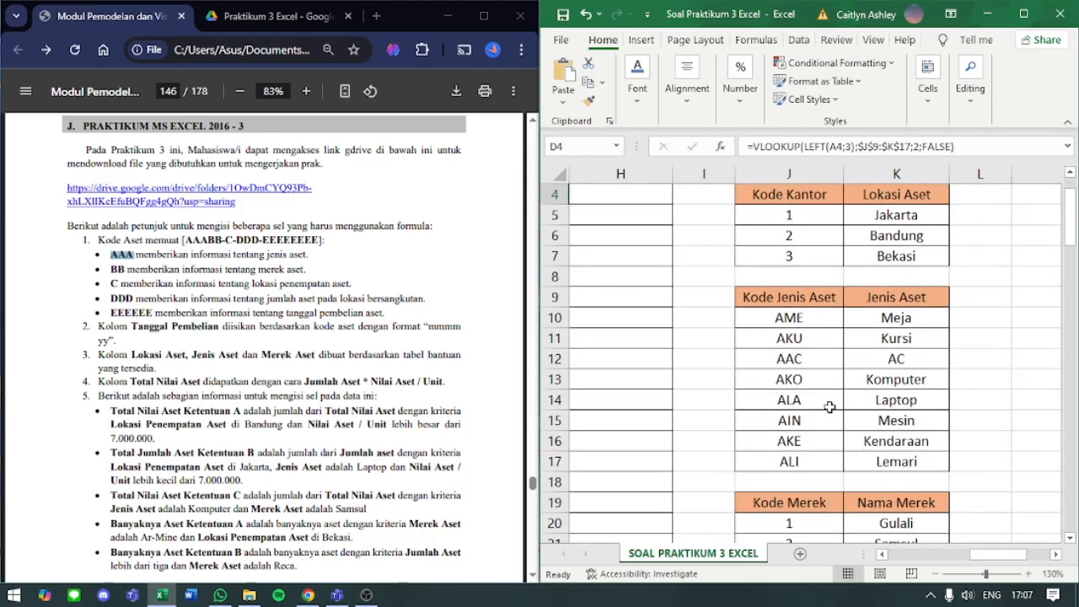
{"action": "left_click_drag", "start_coordinate": [830, 407], "coordinate": [919, 408]}
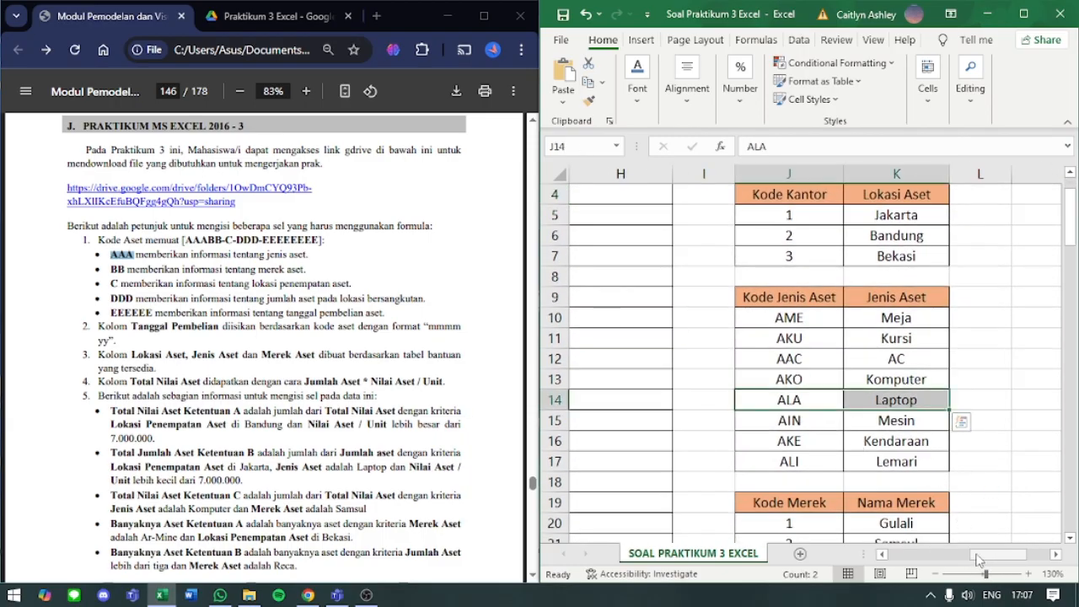
- Check the Jenis Aset column against the AIN and AKO rows, J15:K15 and J13:K13, in the Kode Jenis Aset table
{"action": "left_click_drag", "start_coordinate": [881, 432], "coordinate": [882, 421]}
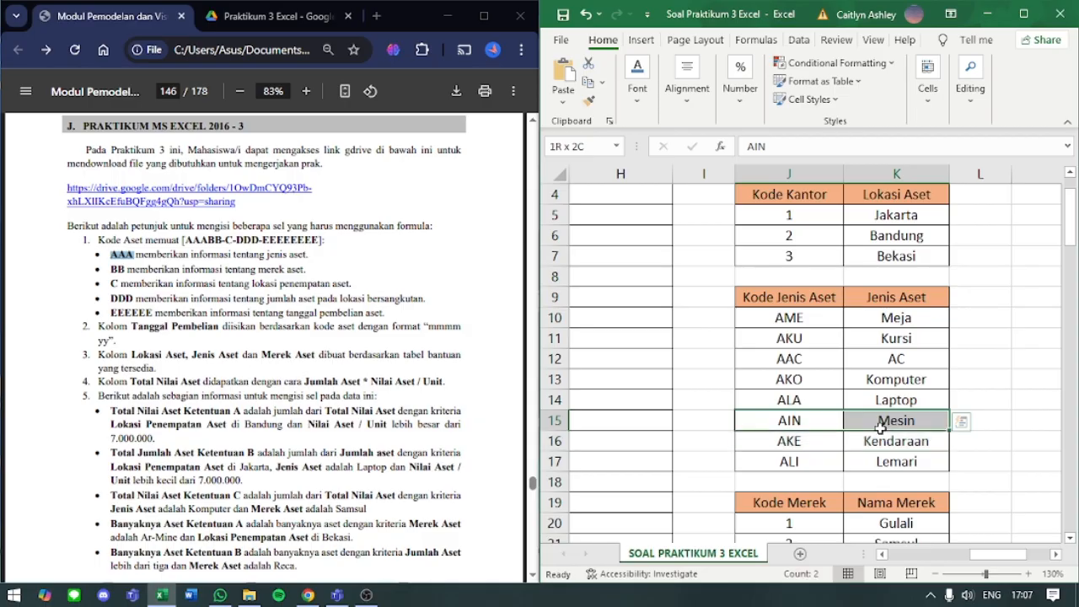
{"action": "left_click_drag", "start_coordinate": [831, 381], "coordinate": [860, 379]}
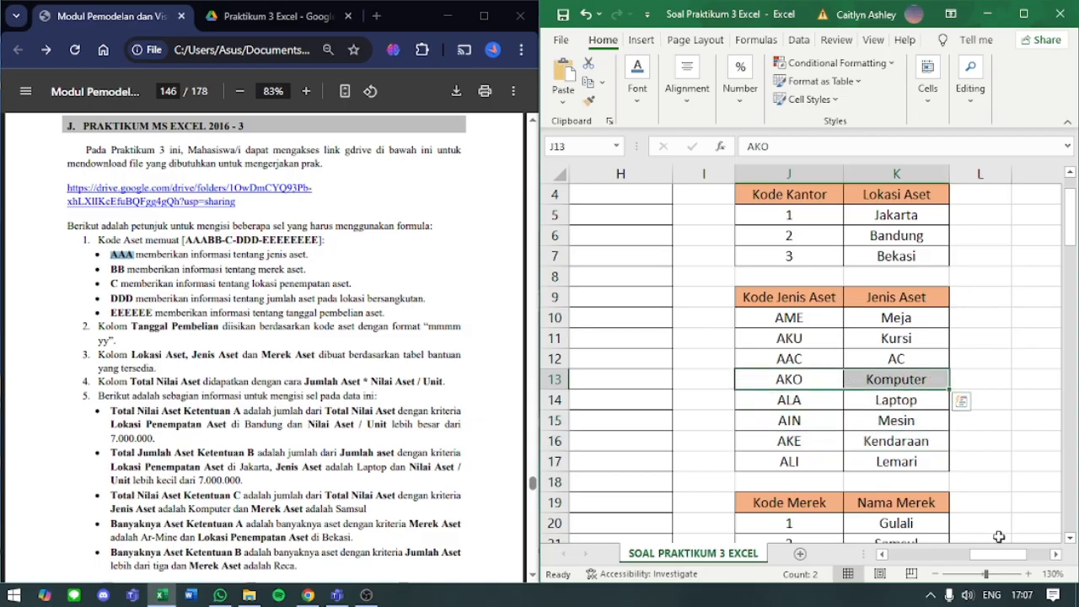
{"action": "left_click_drag", "start_coordinate": [998, 554], "coordinate": [890, 553]}
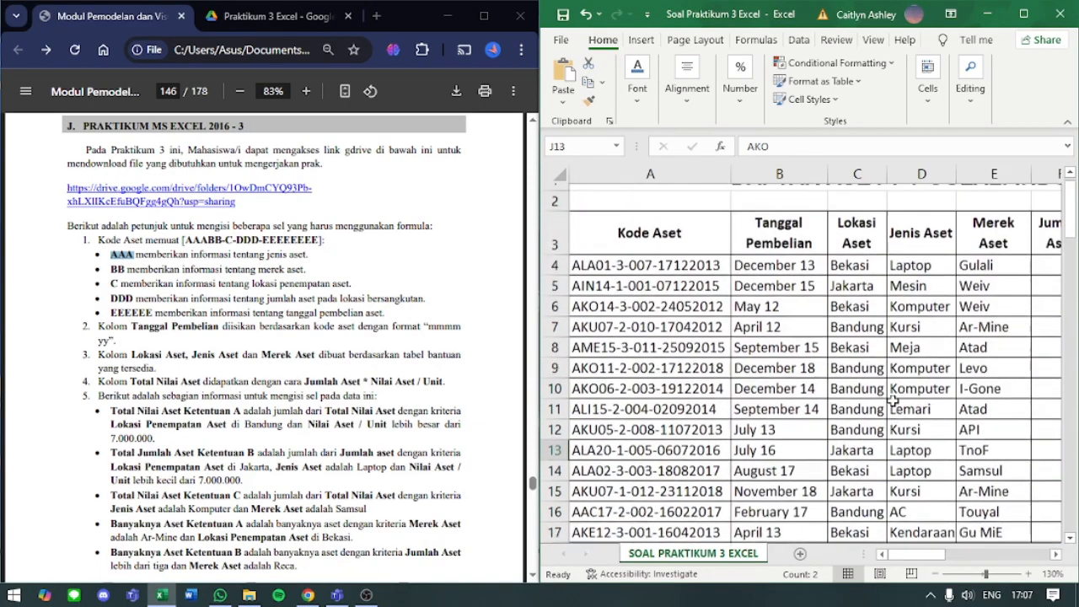
{"action": "scroll", "coordinate": [892, 401], "scroll_direction": "up", "scroll_amount": 1}
- Check the Merek Aset column and E4's formula against the rows for codes 1, 7 and 14 in the Kode Merek table
{"action": "left_click", "coordinate": [987, 286]}
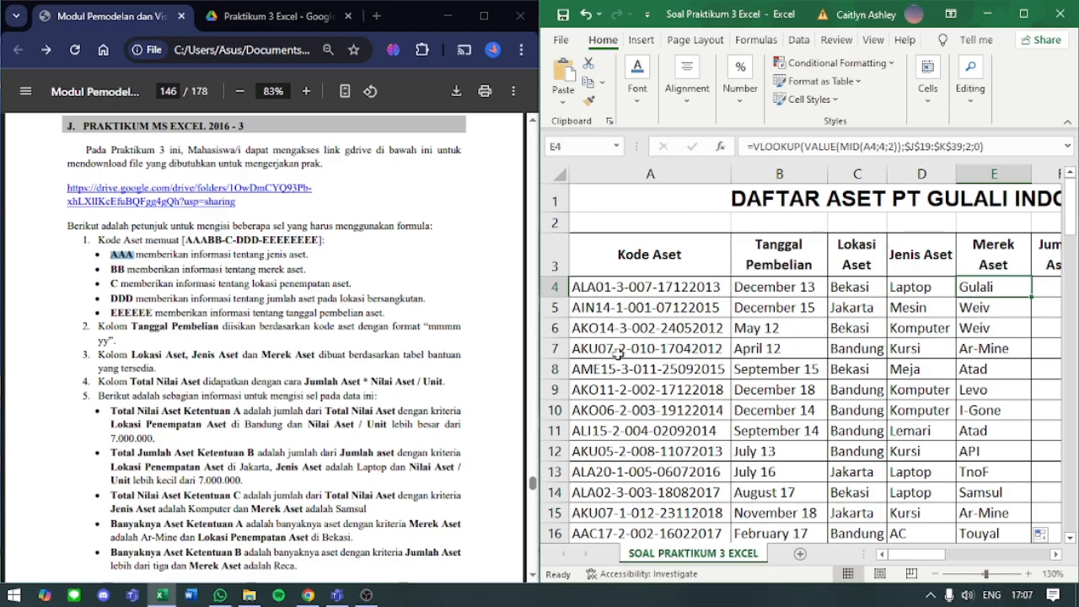
{"action": "left_click_drag", "start_coordinate": [926, 554], "coordinate": [1022, 583]}
{"action": "scroll", "coordinate": [954, 492], "scroll_direction": "down", "scroll_amount": 5}
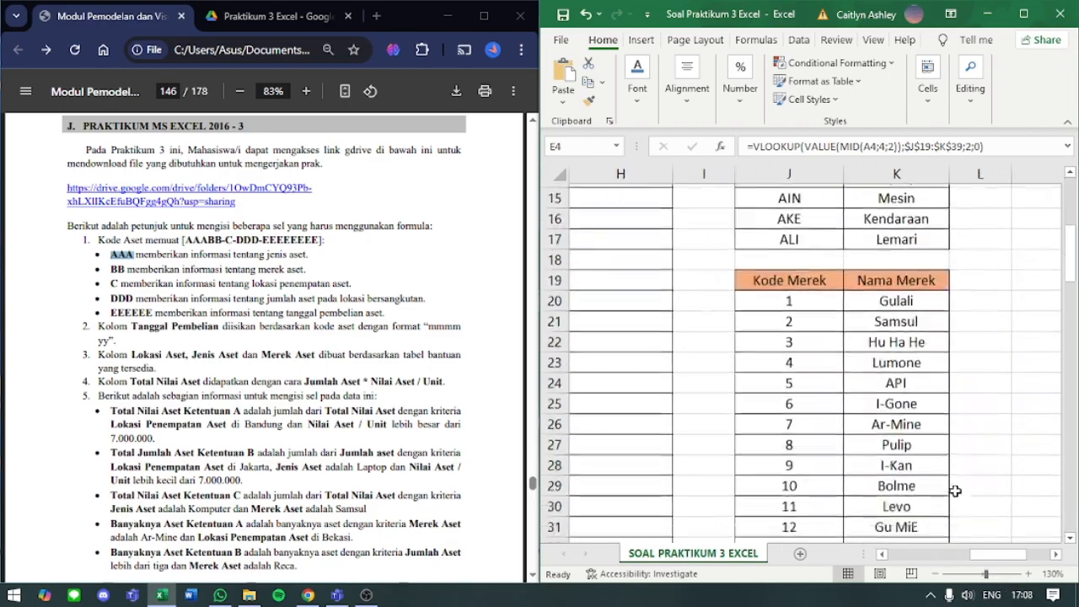
{"action": "left_click_drag", "start_coordinate": [790, 280], "coordinate": [862, 284]}
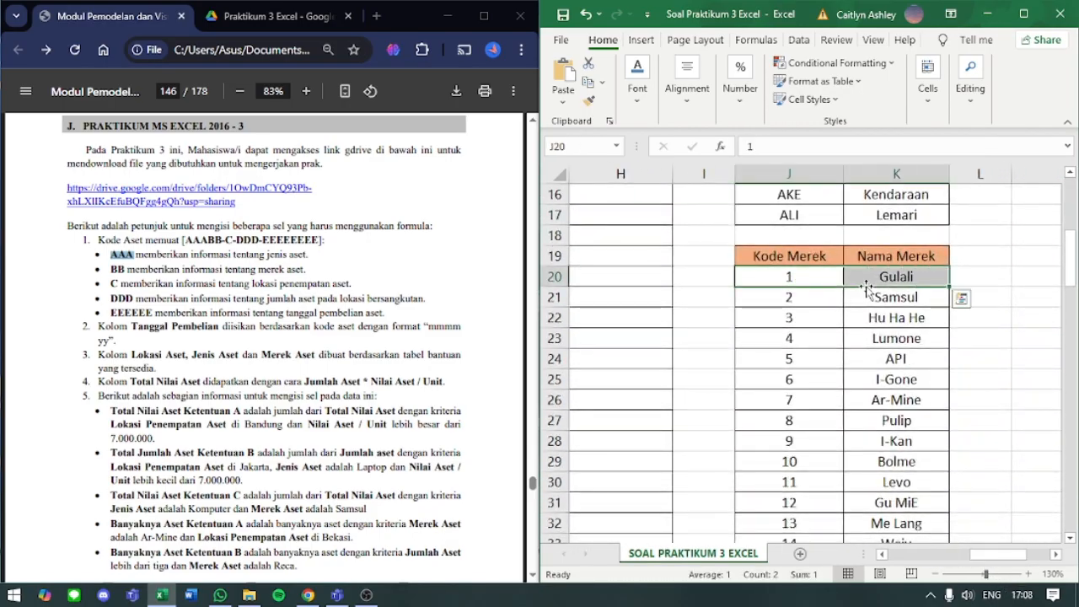
{"action": "left_click", "coordinate": [839, 401]}
{"action": "left_click_drag", "start_coordinate": [839, 402], "coordinate": [869, 399]}
{"action": "scroll", "coordinate": [816, 484], "scroll_direction": "down", "scroll_amount": 3}
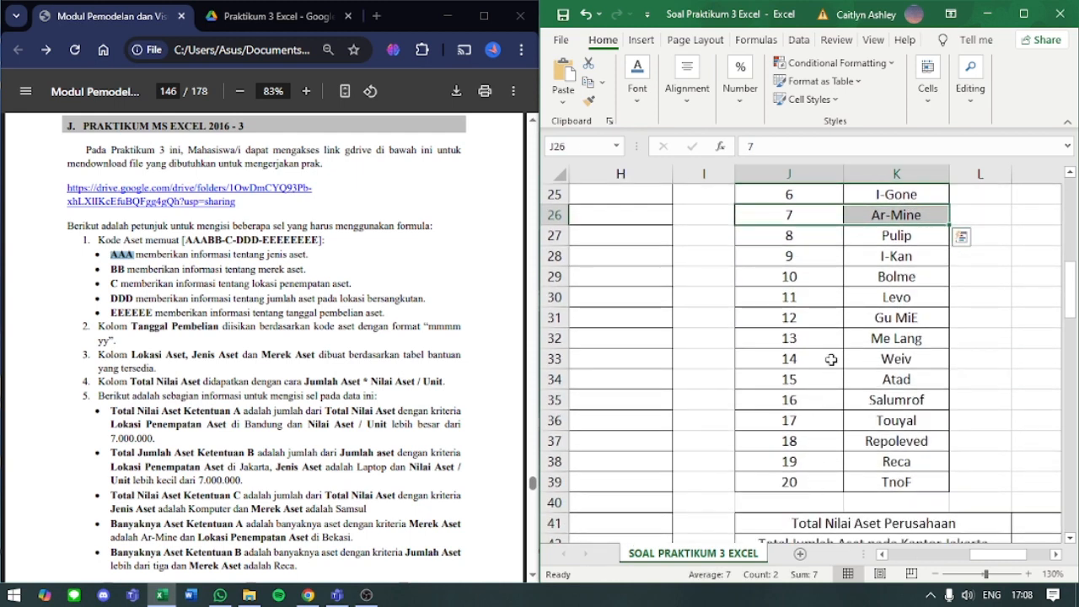
{"action": "left_click_drag", "start_coordinate": [830, 359], "coordinate": [877, 359]}
{"action": "left_click_drag", "start_coordinate": [976, 555], "coordinate": [890, 554]}
{"action": "scroll", "coordinate": [879, 440], "scroll_direction": "up", "scroll_amount": 3}
{"action": "scroll", "coordinate": [877, 436], "scroll_direction": "up", "scroll_amount": 6}
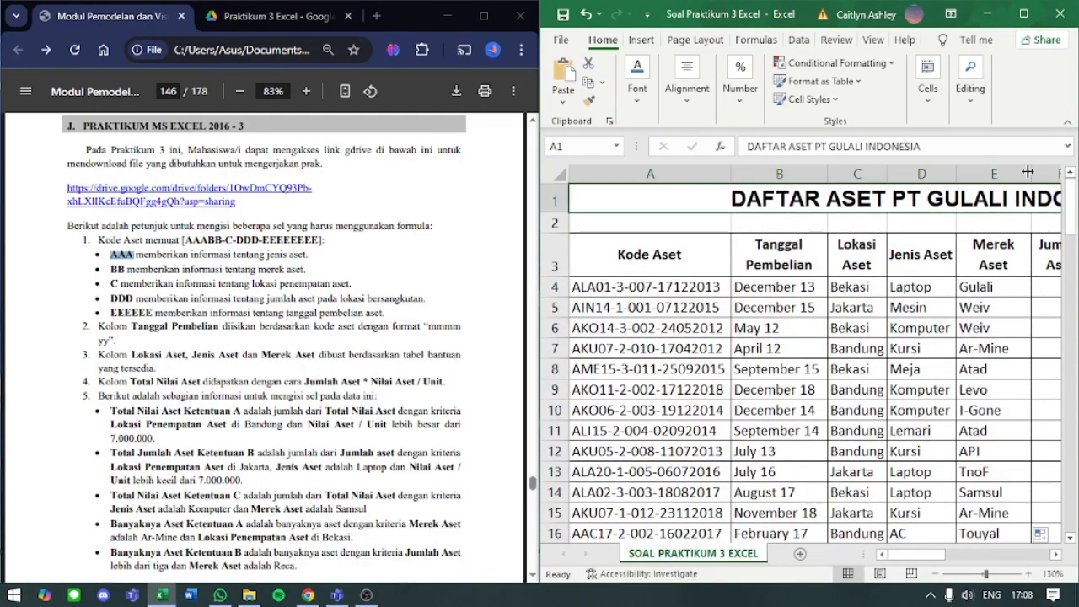
- AutoFit the width of the Jenis Aset column, column D
{"action": "left_click", "coordinate": [1028, 189]}
{"action": "double_click", "coordinate": [957, 169]}
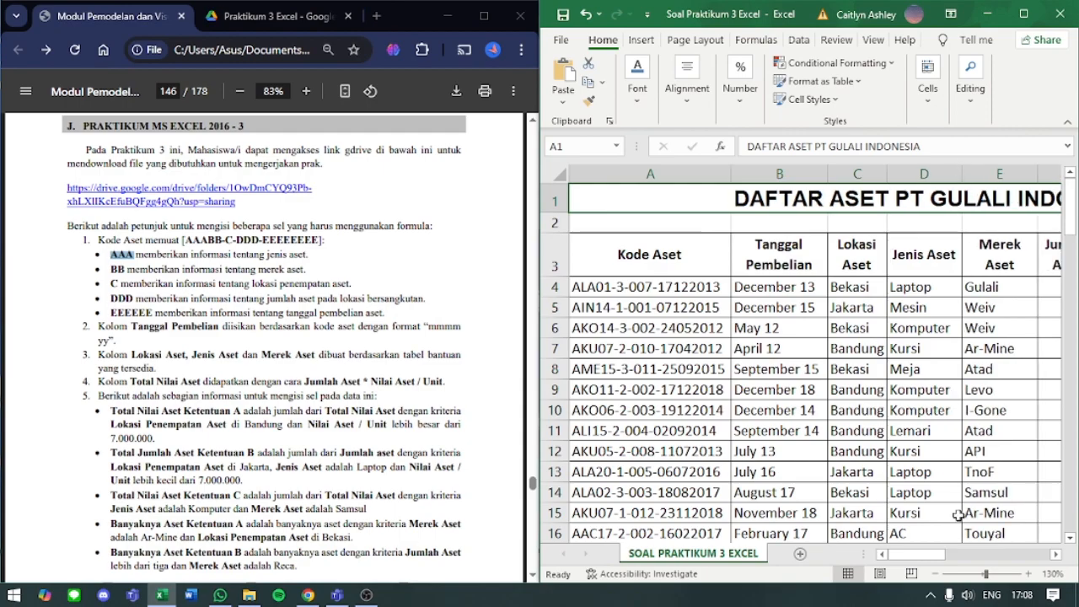
- Highlight the DDD instruction about asset quantity in the module, and start F4's Jumlah Aset formula with the VALUE function
{"action": "left_click_drag", "start_coordinate": [918, 557], "coordinate": [931, 564]}
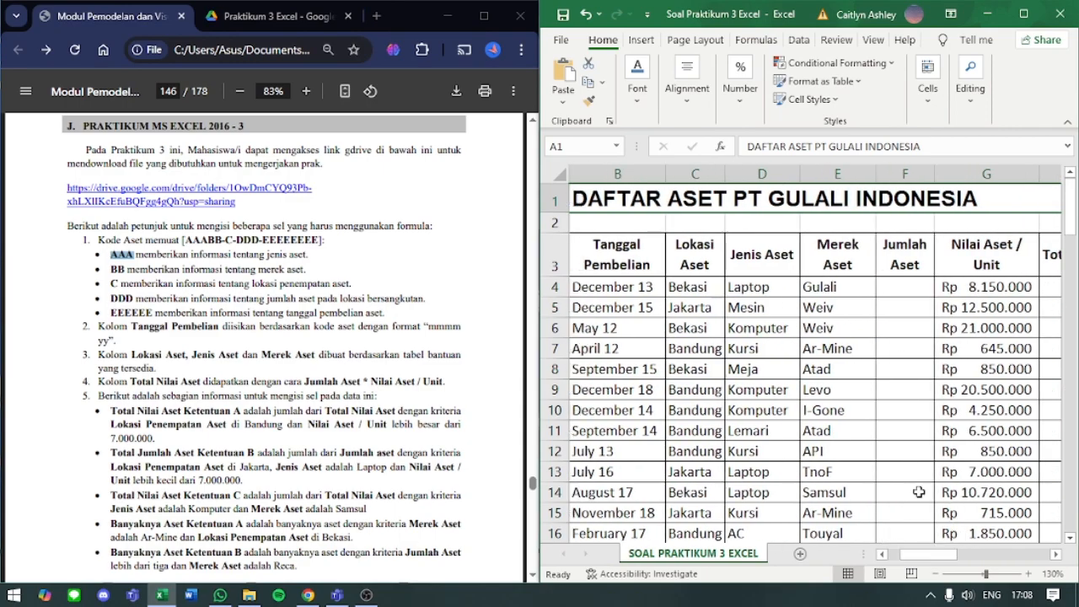
{"action": "left_click", "coordinate": [896, 286]}
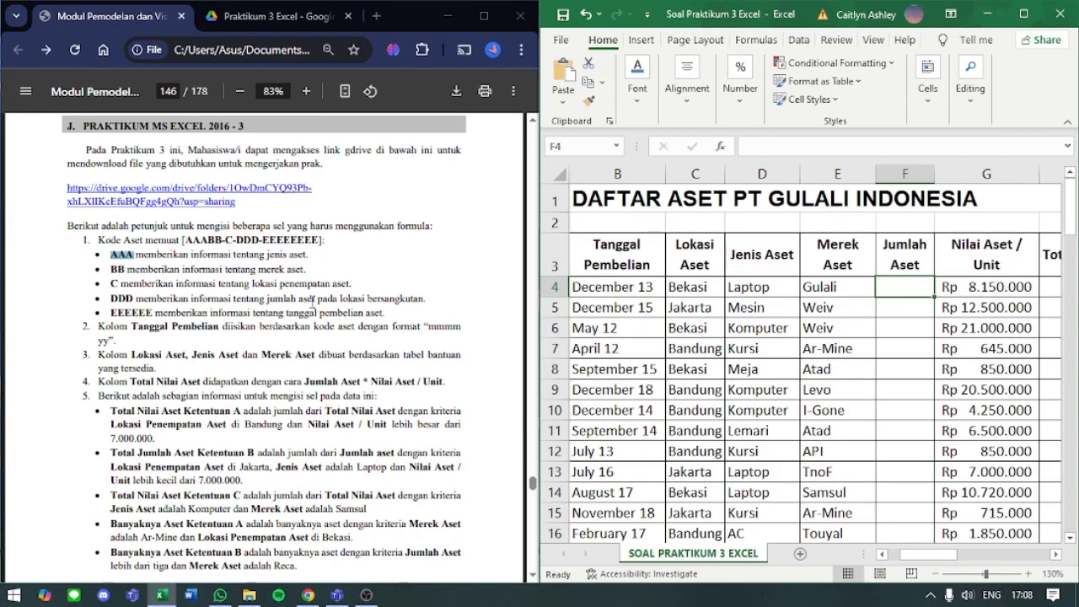
{"action": "left_click_drag", "start_coordinate": [106, 300], "coordinate": [420, 307]}
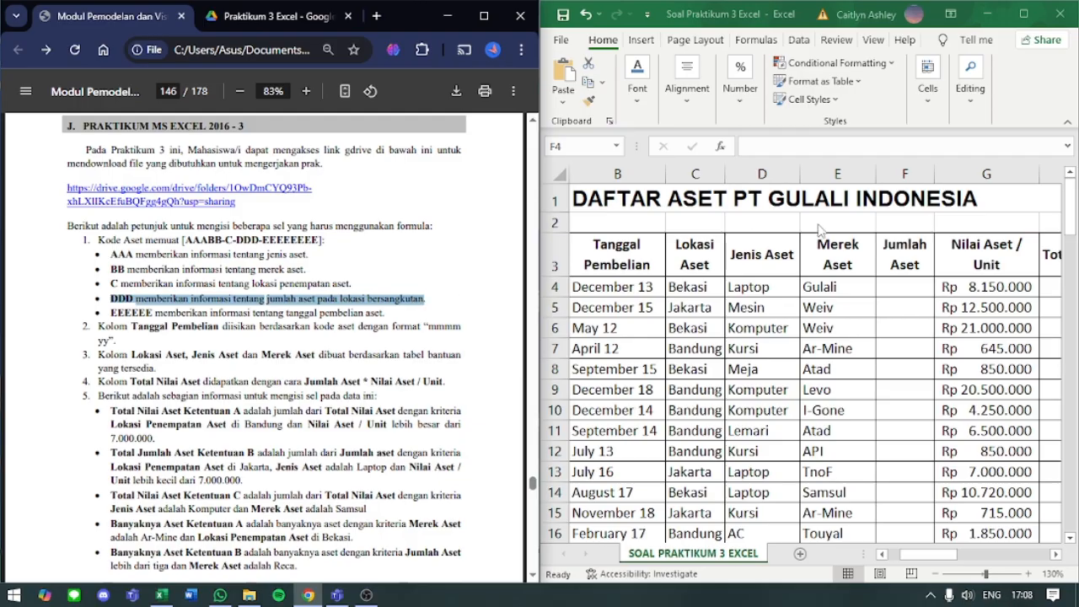
{"action": "left_click", "coordinate": [904, 290]}
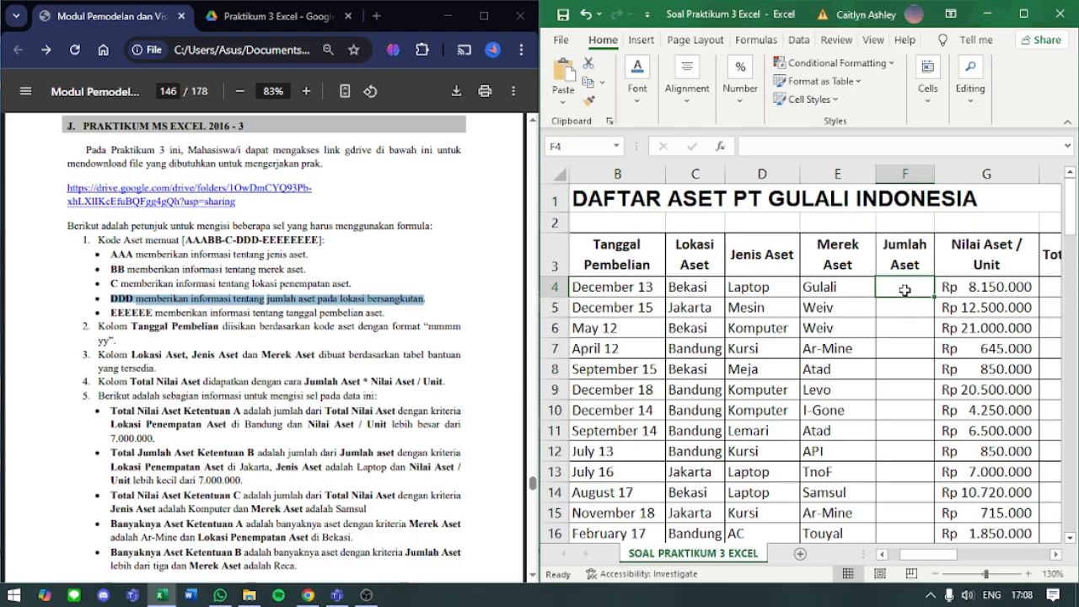
{"action": "type", "text": "="}
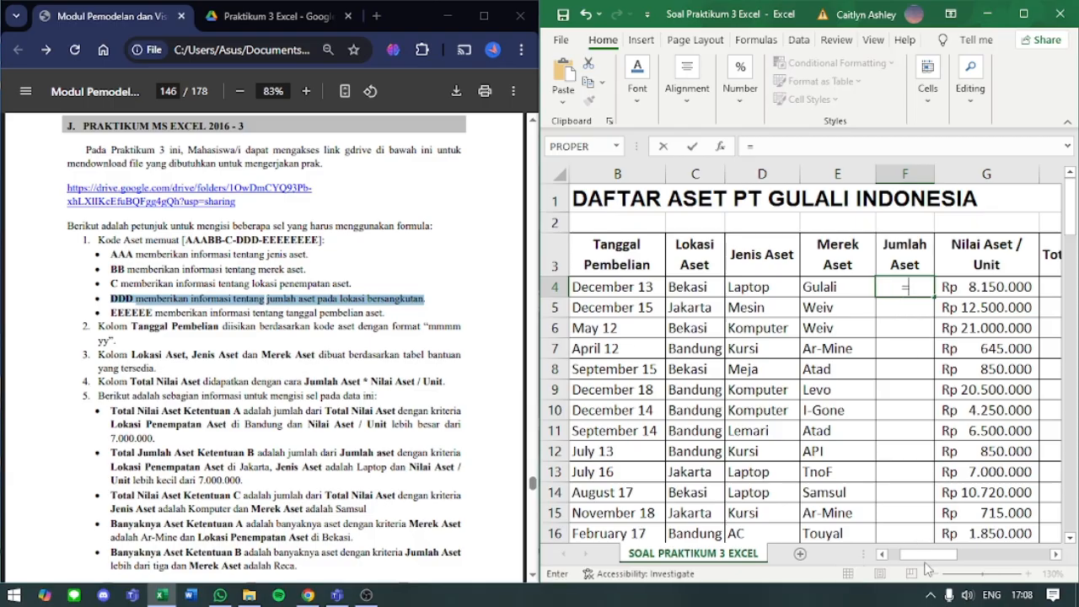
{"action": "left_click_drag", "start_coordinate": [919, 555], "coordinate": [905, 552]}
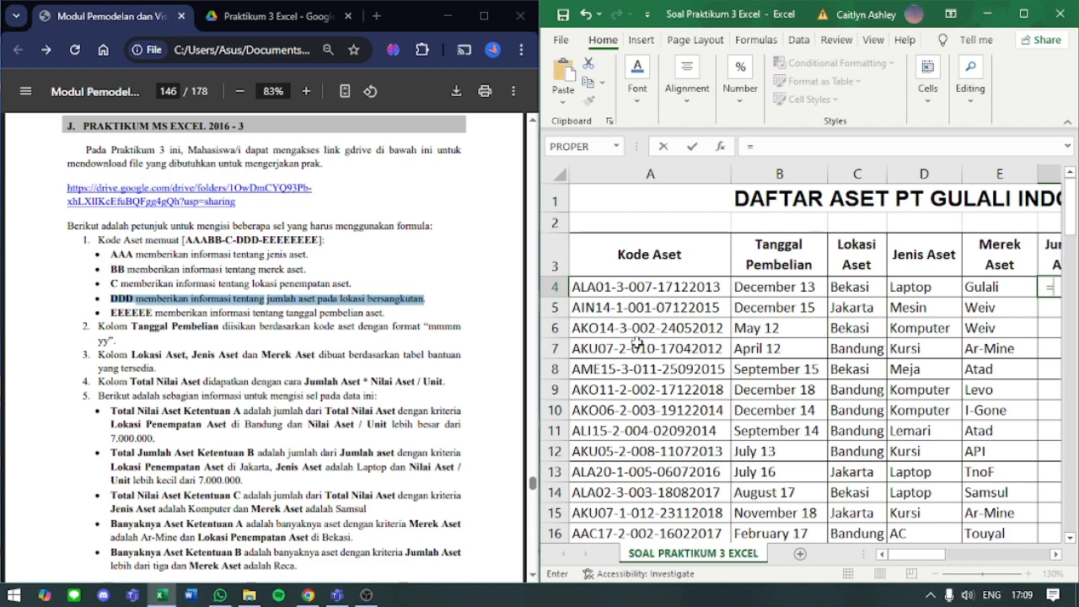
{"action": "scroll", "coordinate": [759, 346], "scroll_direction": "right", "scroll_amount": 3}
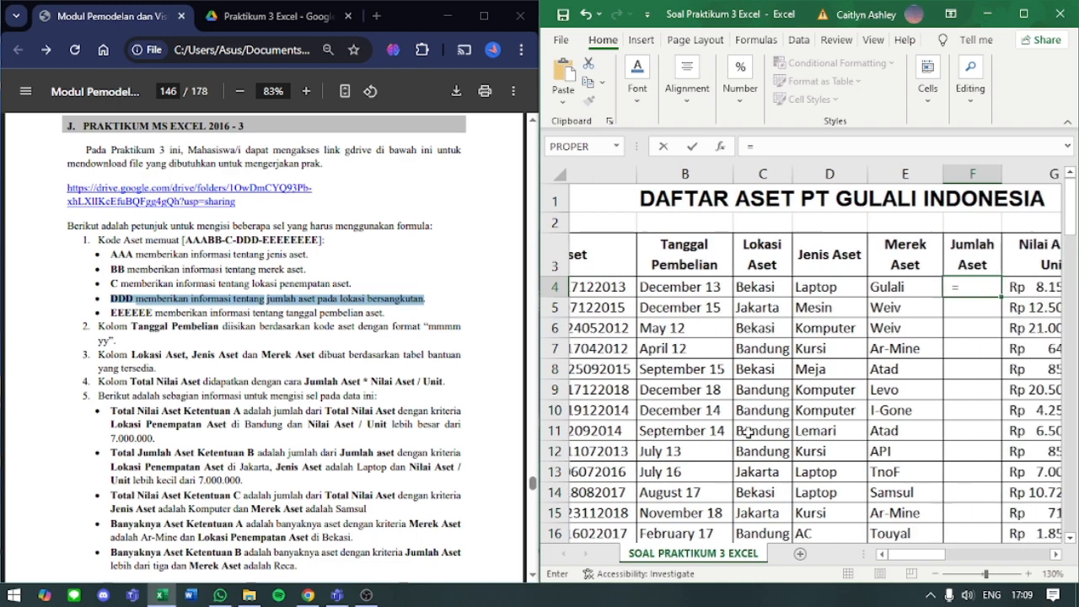
{"action": "type", "text": "VALUE"}
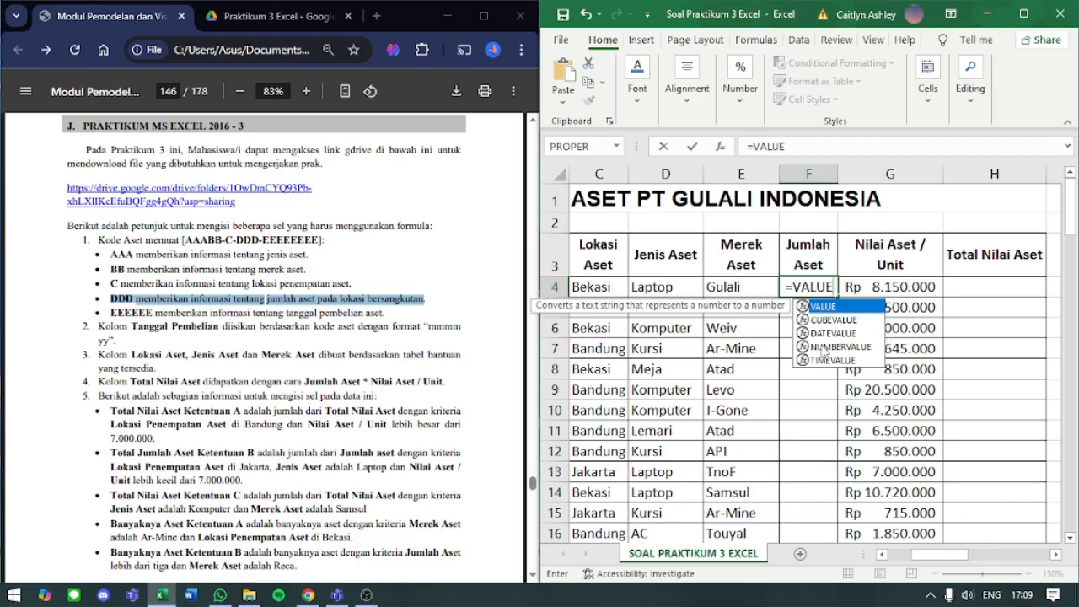
{"action": "type", "text": "("}
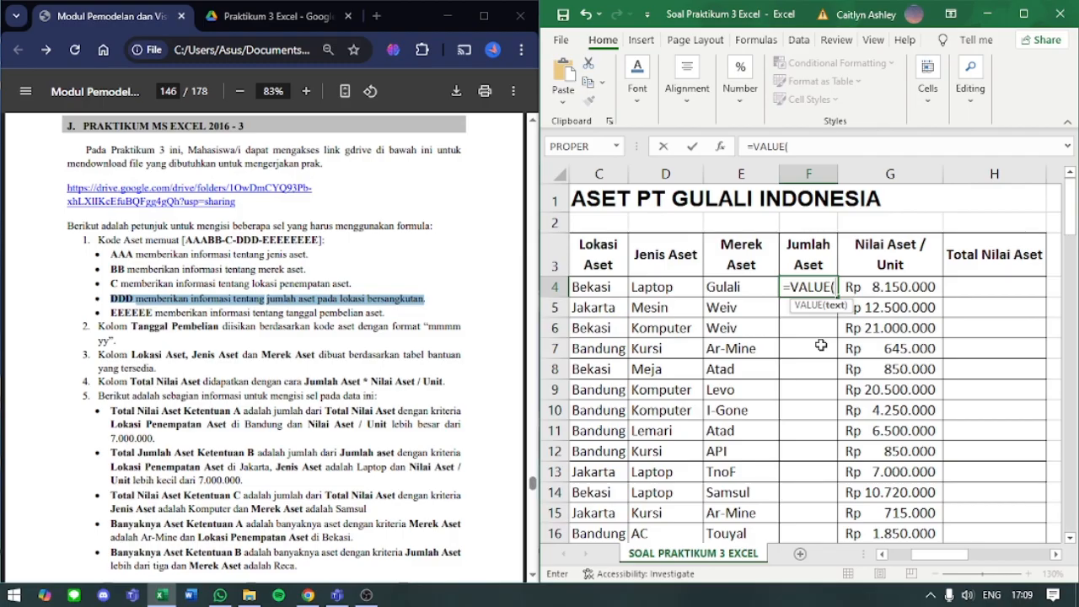
- Nest MID inside F4's VALUE with text A4, start position 9 and 3 characters, and enter the formula
{"action": "left_click_drag", "start_coordinate": [944, 558], "coordinate": [907, 566]}
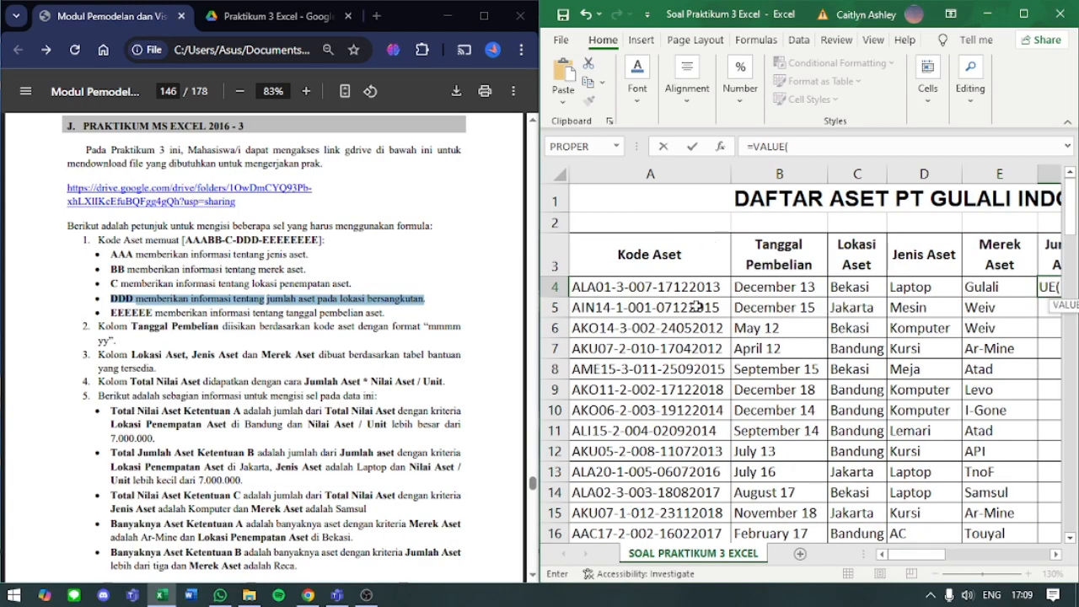
{"action": "left_click", "coordinate": [806, 149]}
{"action": "type", "text": "MID"}
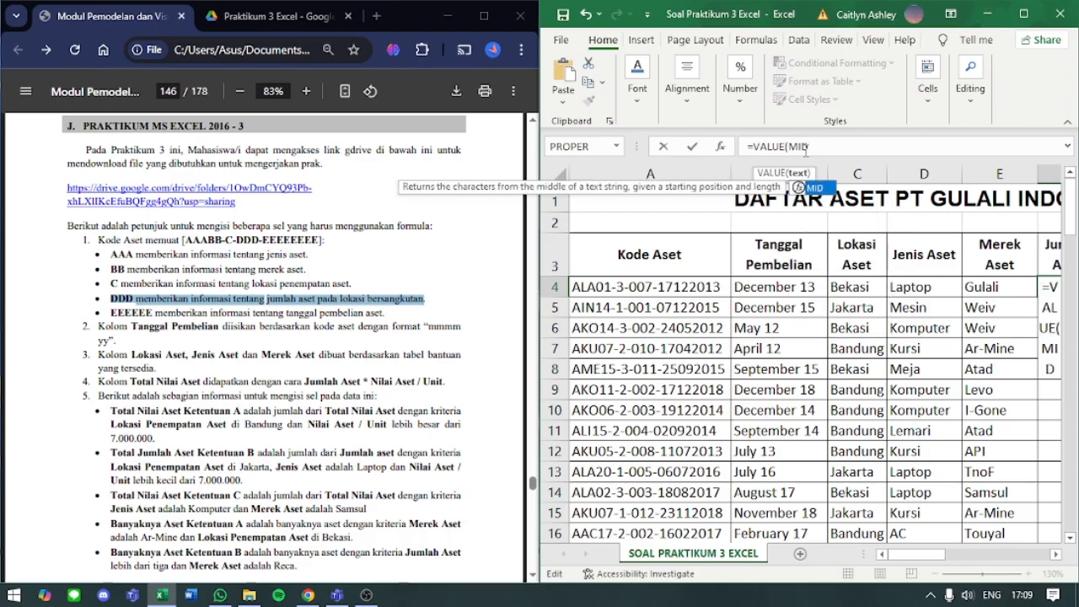
{"action": "type", "text": "("}
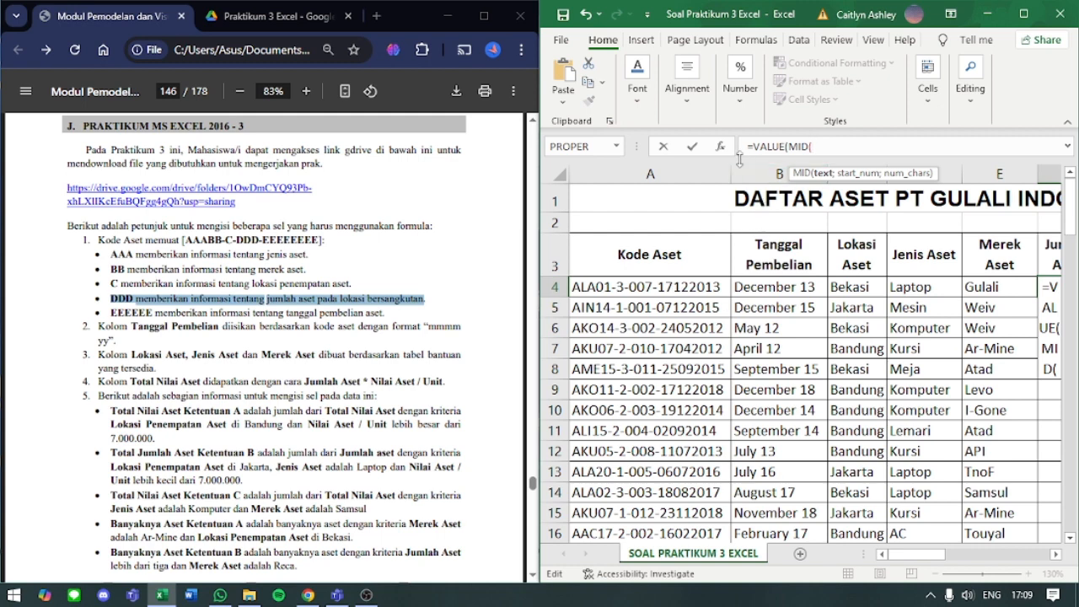
{"action": "left_click", "coordinate": [643, 288]}
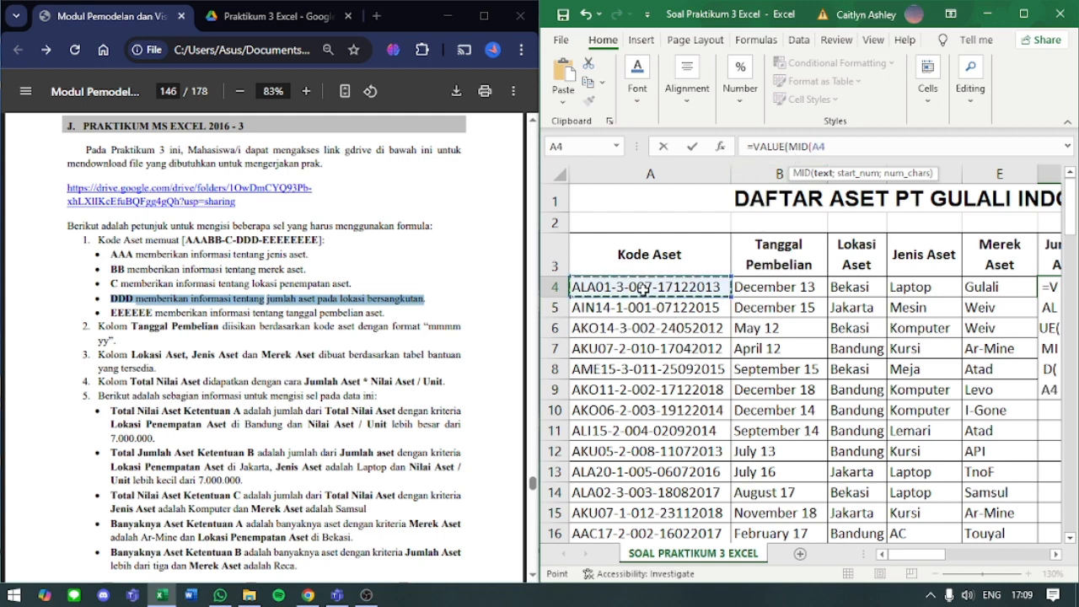
{"action": "type", "text": ";"}
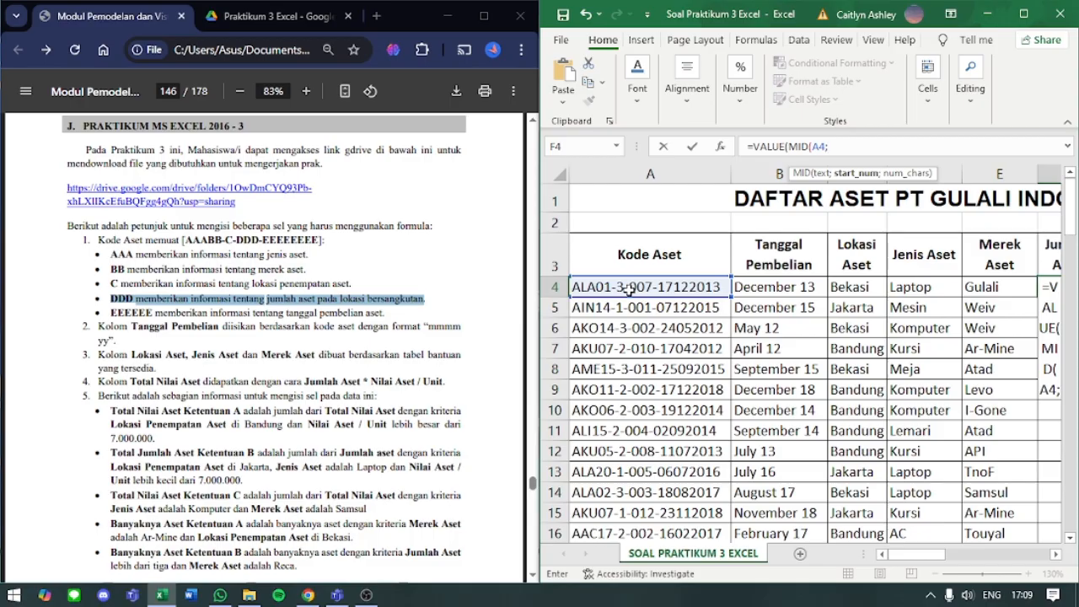
{"action": "type", "text": "9;"}
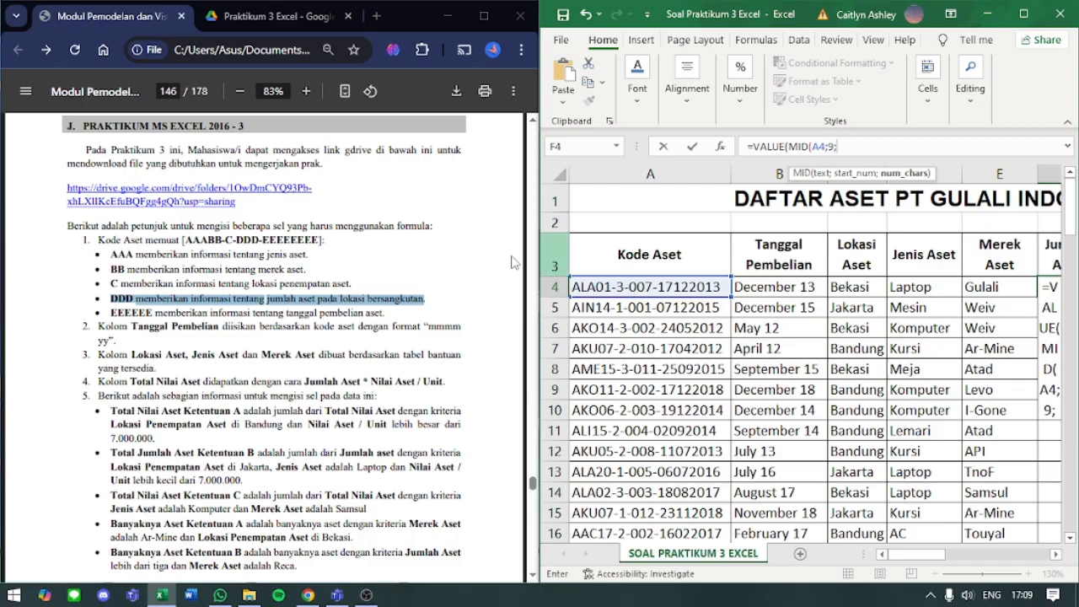
{"action": "type", "text": "3"}
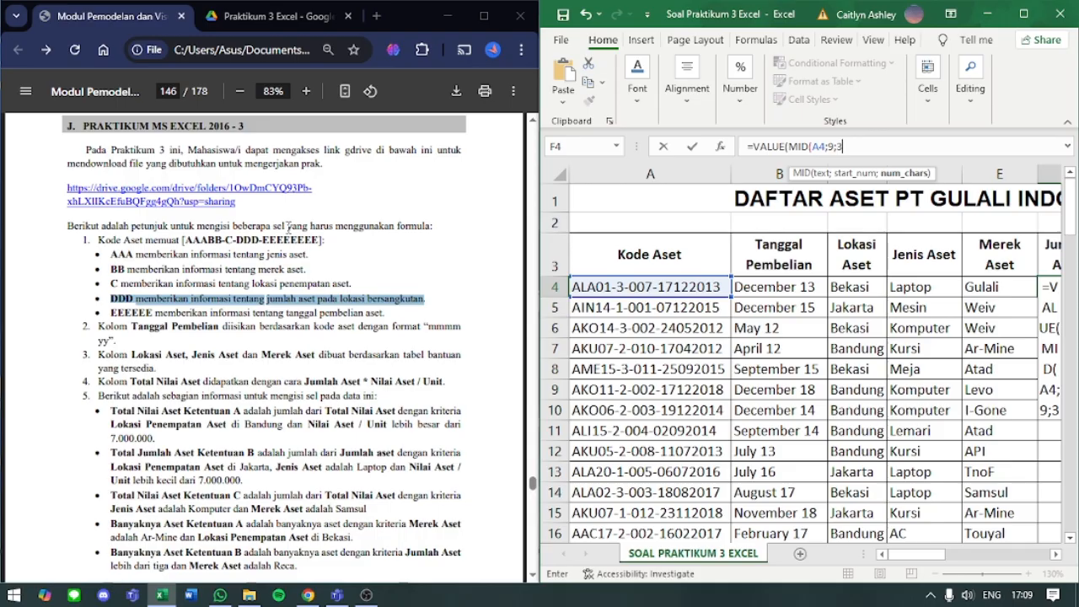
{"action": "type", "text": ")"}
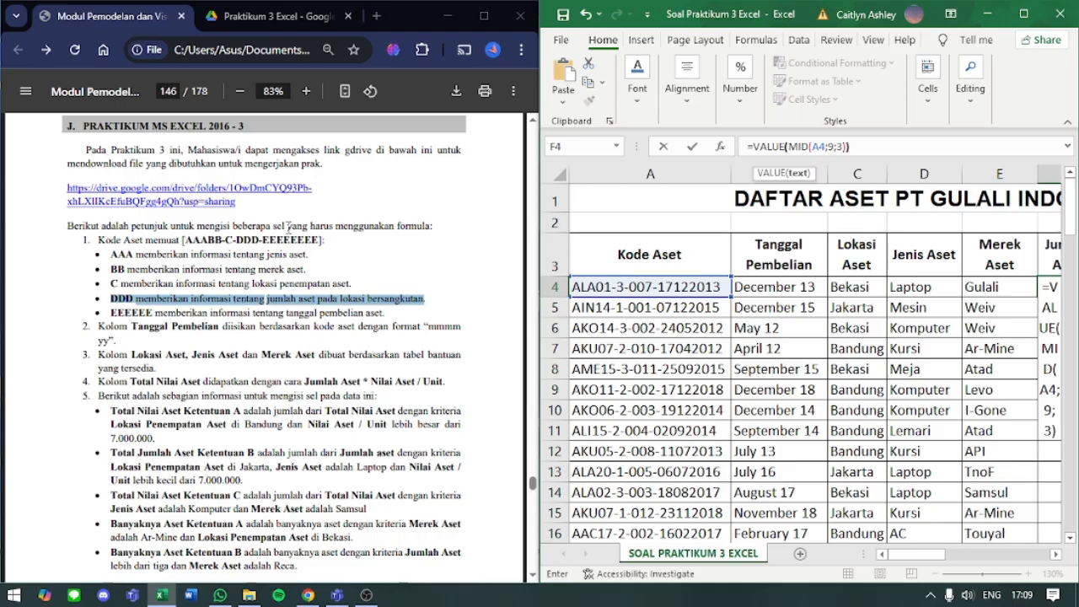
{"action": "key", "text": "Return"}
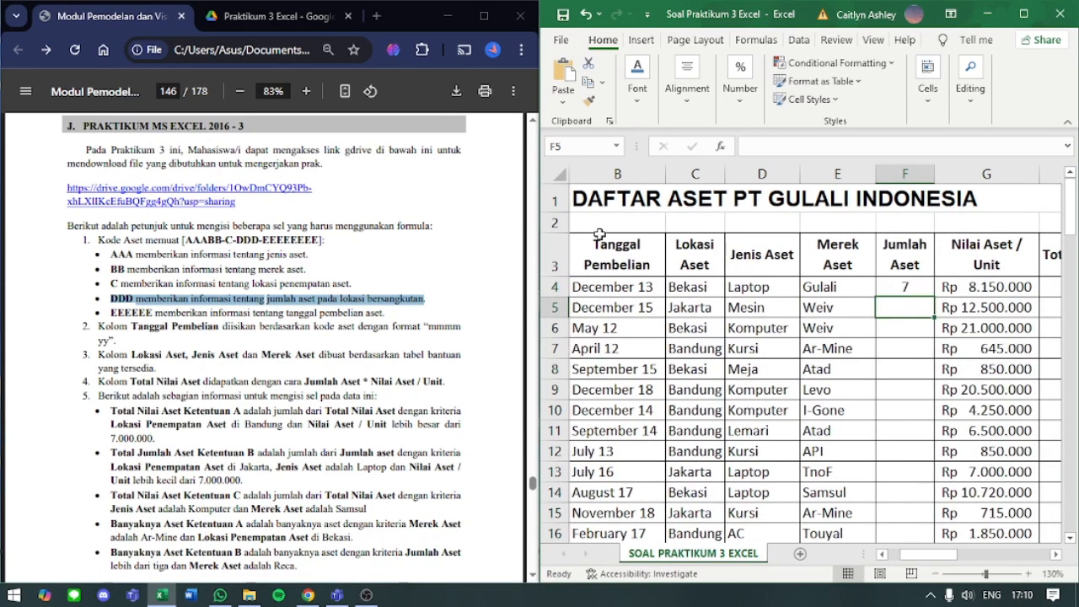
- Copy F4's VALUE and MID formula down the whole Jumlah Aset column
{"action": "left_click", "coordinate": [917, 283]}
{"action": "double_click", "coordinate": [934, 297]}
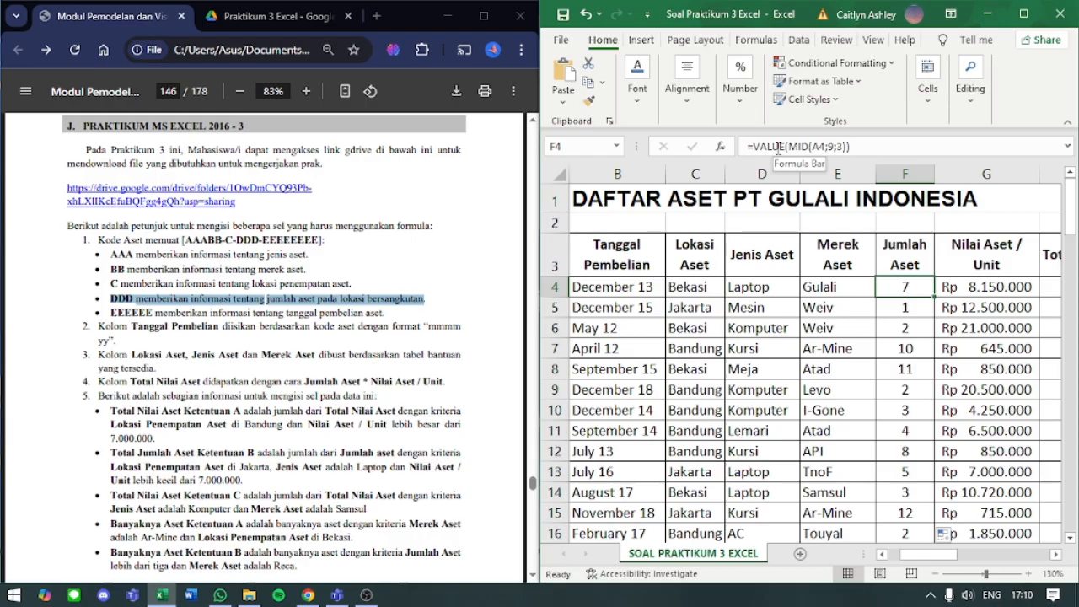
- Remove the VALUE wrapper and its parentheses from F4's formula, leaving =MID(A4;9;3)
{"action": "double_click", "coordinate": [777, 147]}
{"action": "key", "text": "BackSpace"}
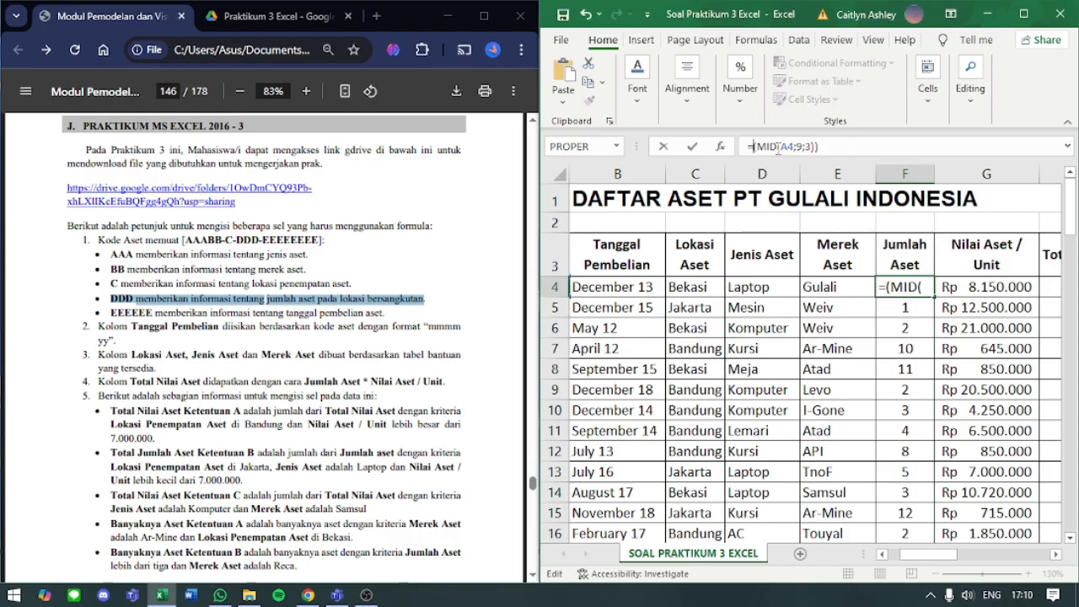
{"action": "key", "text": "Right"}
{"action": "key", "text": "Right"}
{"action": "key", "text": "Right"}
{"action": "key", "text": "Right"}
{"action": "key", "text": "Right"}
{"action": "key", "text": "Right"}
{"action": "key", "text": "Right"}
{"action": "key", "text": "Right"}
{"action": "key", "text": "Right"}
{"action": "key", "text": "Right"}
{"action": "key", "text": "Right"}
{"action": "key", "text": "Right"}
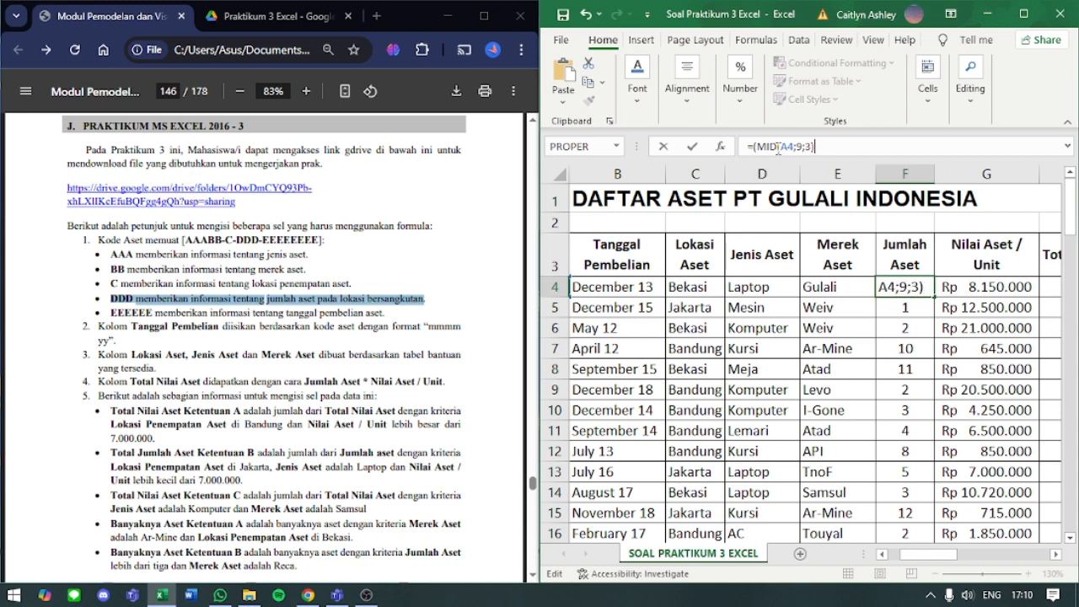
{"action": "key", "text": "Left"}
{"action": "key", "text": "Left"}
{"action": "key", "text": "Left"}
{"action": "key", "text": "Left"}
{"action": "key", "text": "Left"}
{"action": "key", "text": "Left"}
{"action": "key", "text": "Left"}
{"action": "key", "text": "Left"}
{"action": "key", "text": "Left"}
{"action": "key", "text": "Left"}
{"action": "key", "text": "Left"}
{"action": "key", "text": "BackSpace"}
{"action": "key", "text": "Return"}
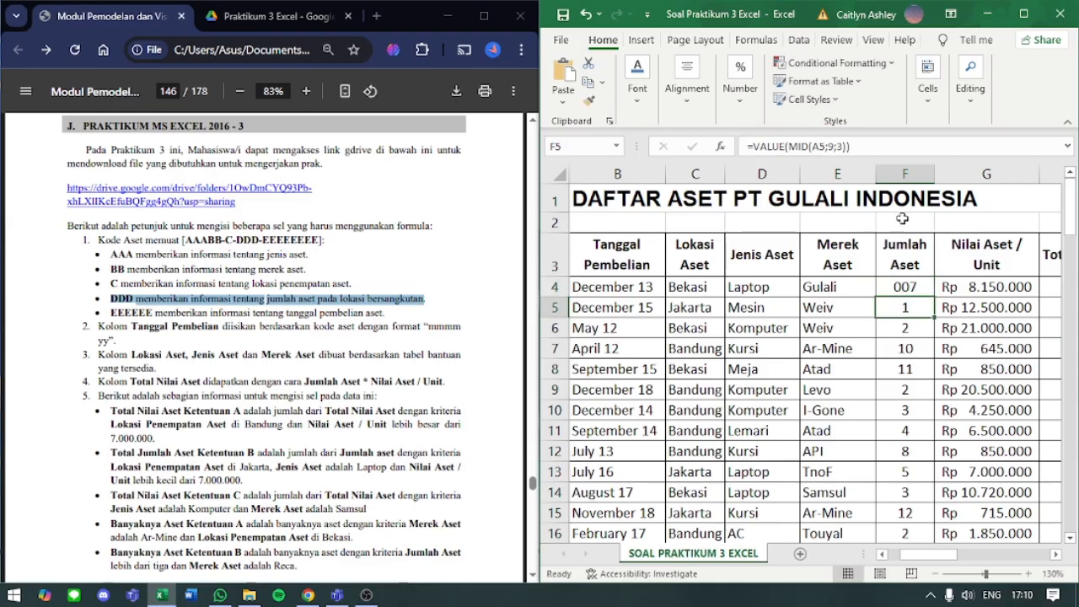
- Copy F4's MID formula down the whole Jumlah Aset column and review the filled rows
{"action": "left_click", "coordinate": [899, 287]}
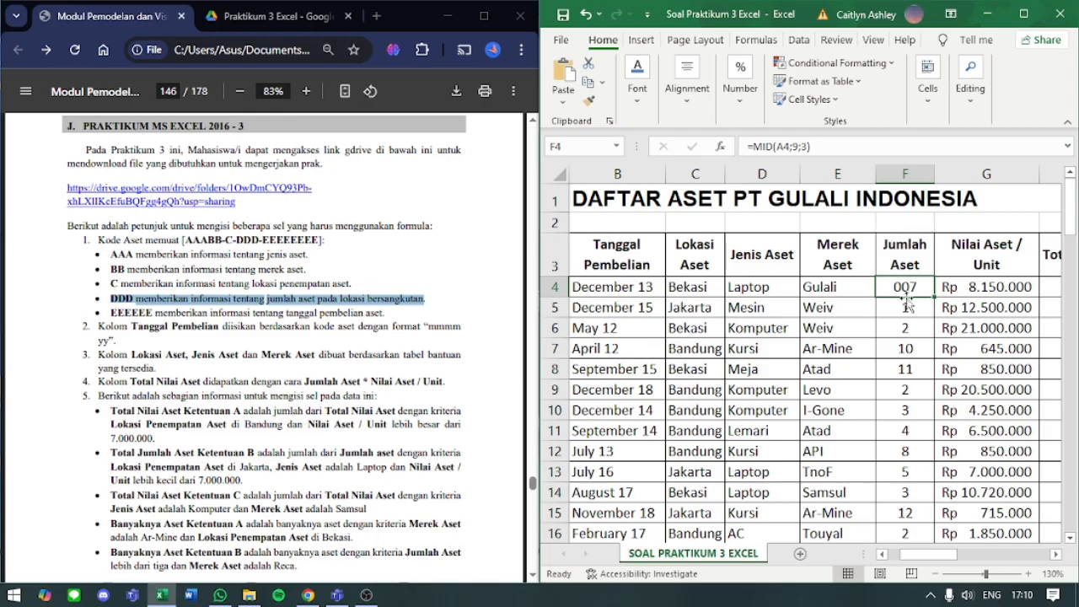
{"action": "left_click_drag", "start_coordinate": [919, 555], "coordinate": [948, 557]}
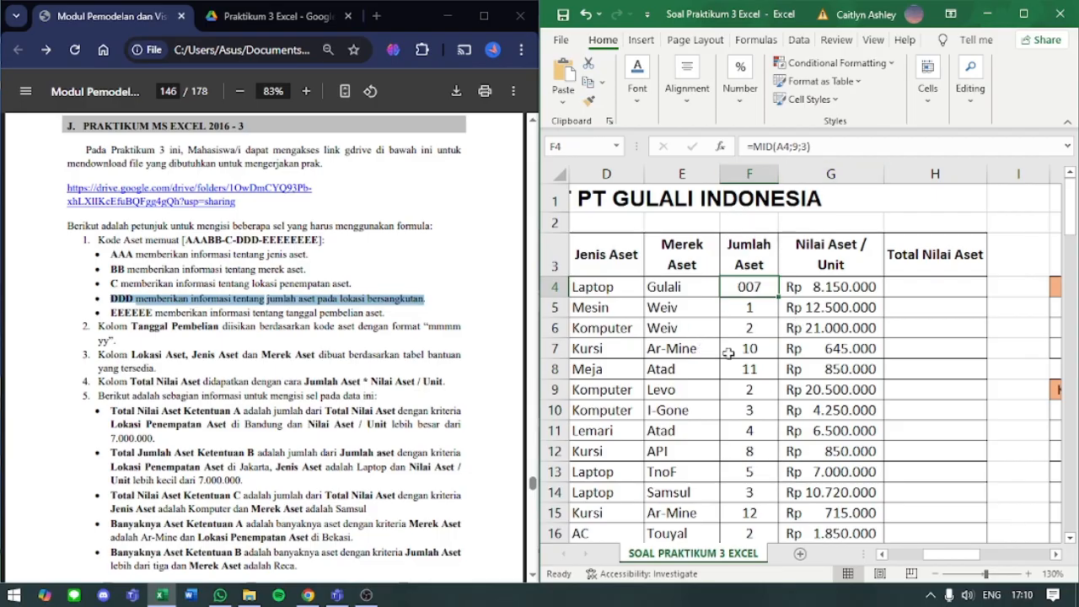
{"action": "double_click", "coordinate": [777, 296]}
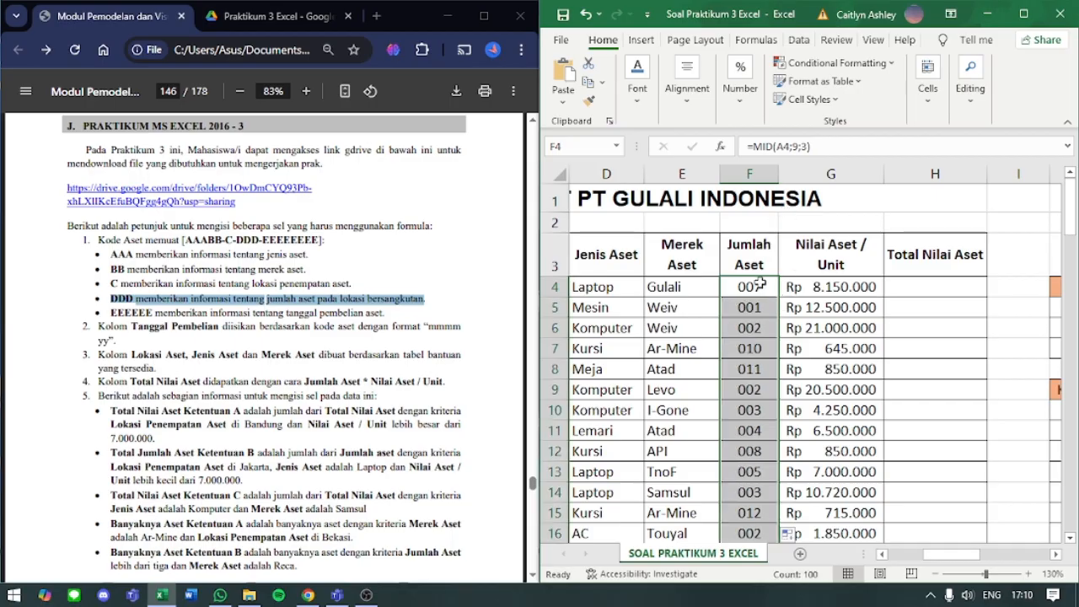
{"action": "scroll", "coordinate": [733, 418], "scroll_direction": "down", "scroll_amount": 3}
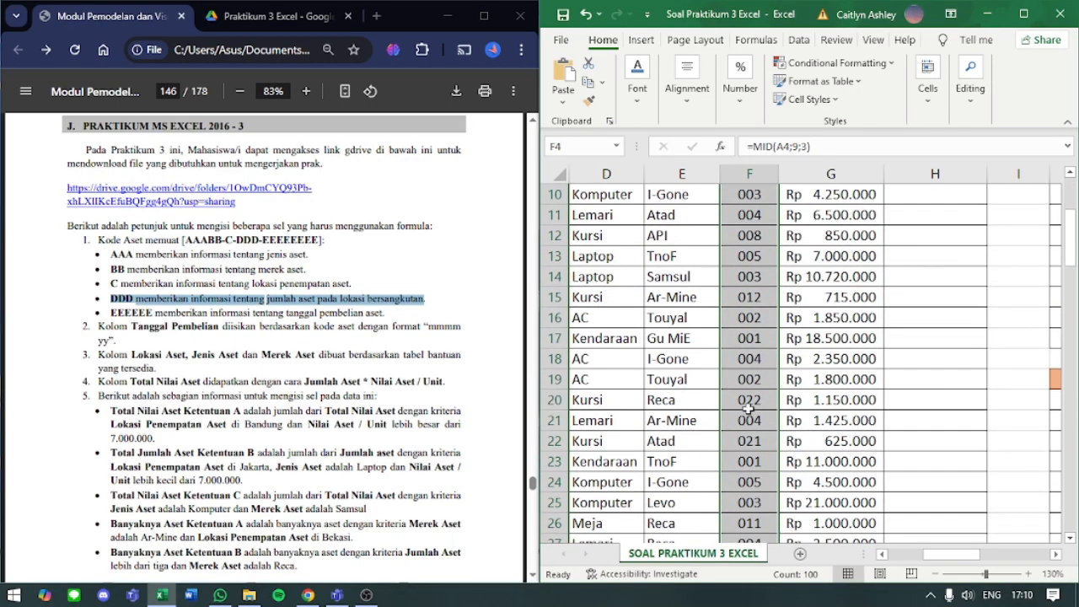
- Enter the formula =F4*G4 in H4 to calculate the first row's Total Nilai Aset
{"action": "scroll", "coordinate": [749, 409], "scroll_direction": "up", "scroll_amount": 3}
{"action": "left_click", "coordinate": [755, 291]}
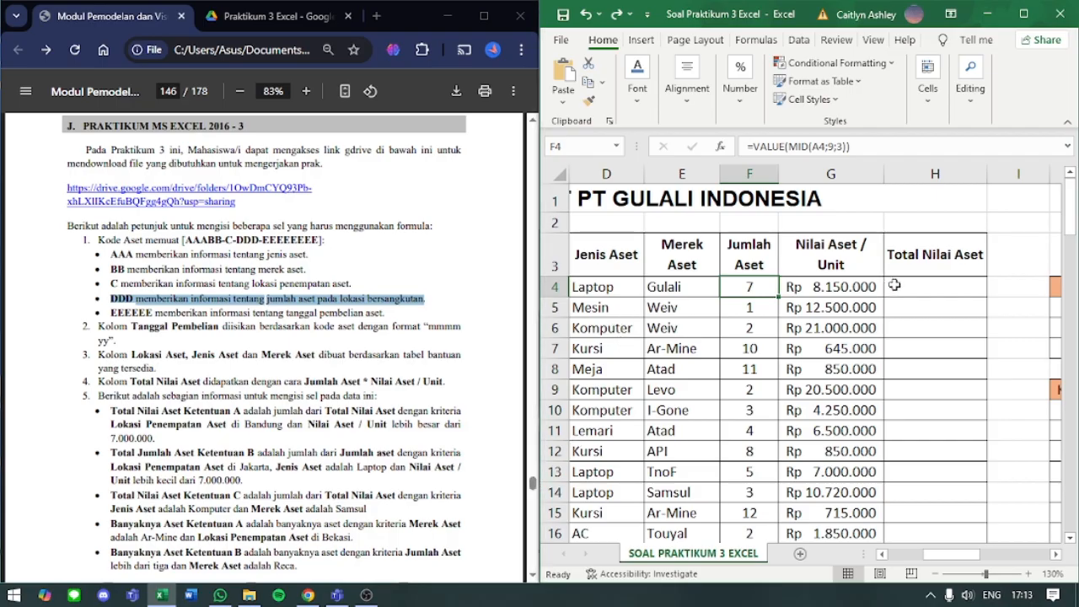
{"action": "left_click", "coordinate": [894, 286]}
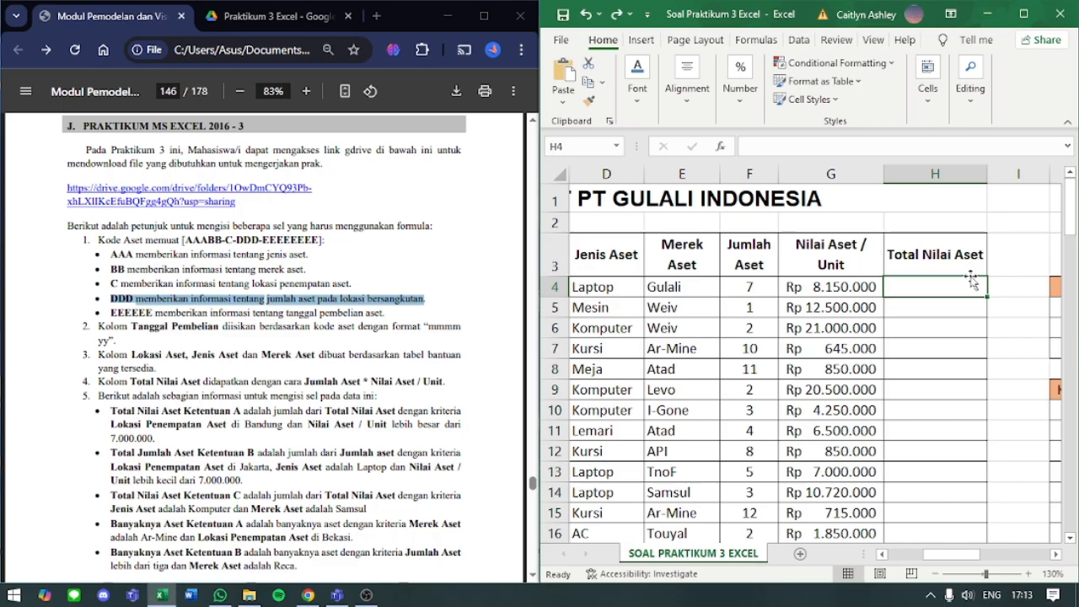
{"action": "type", "text": "="}
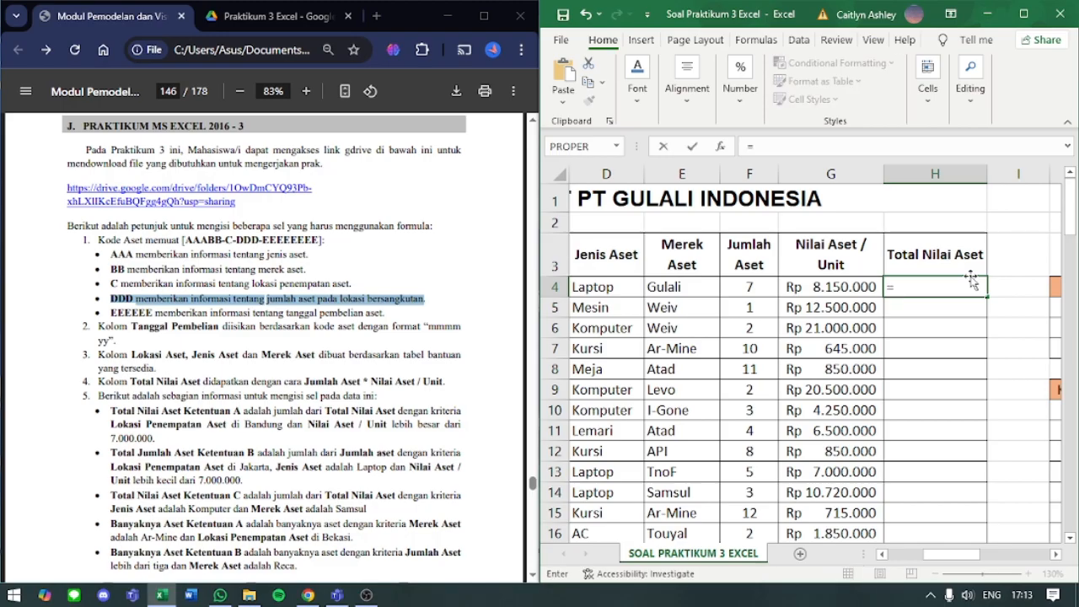
{"action": "left_click", "coordinate": [744, 285]}
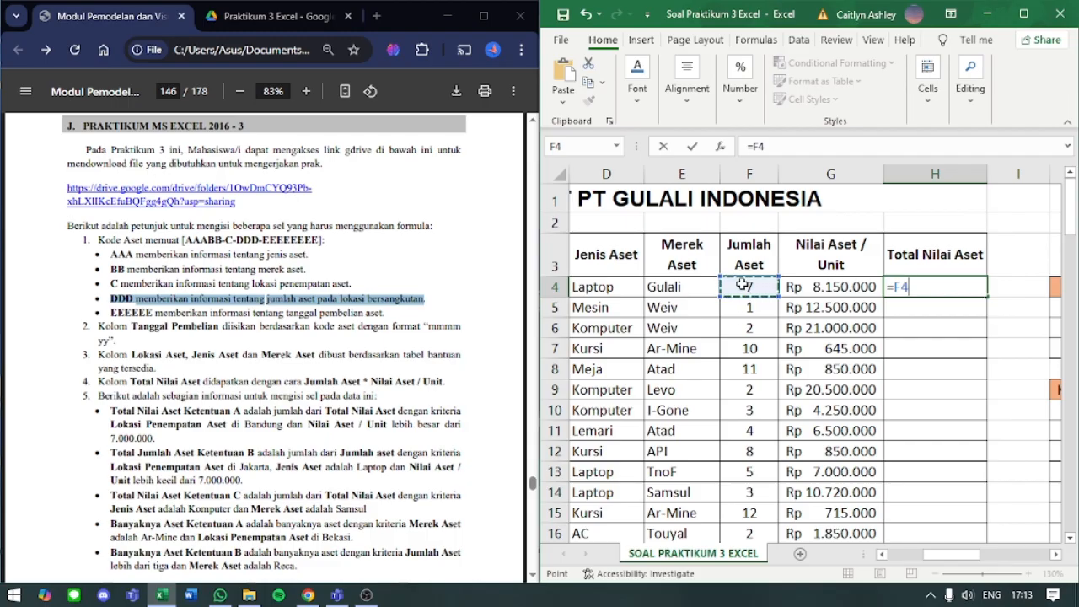
{"action": "type", "text": "*"}
{"action": "left_click", "coordinate": [833, 284]}
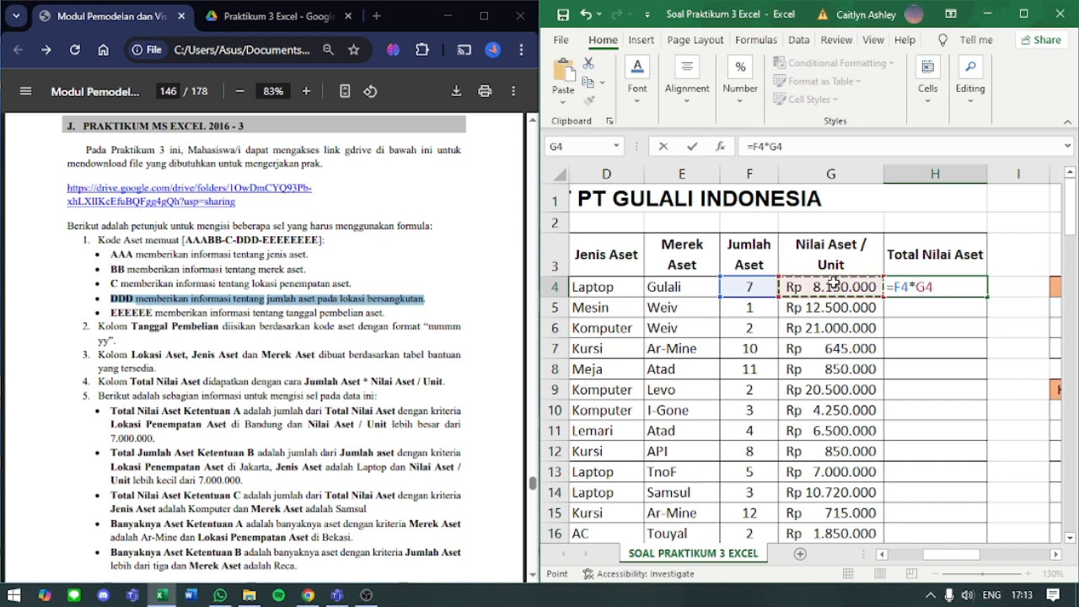
{"action": "key", "text": "Return"}
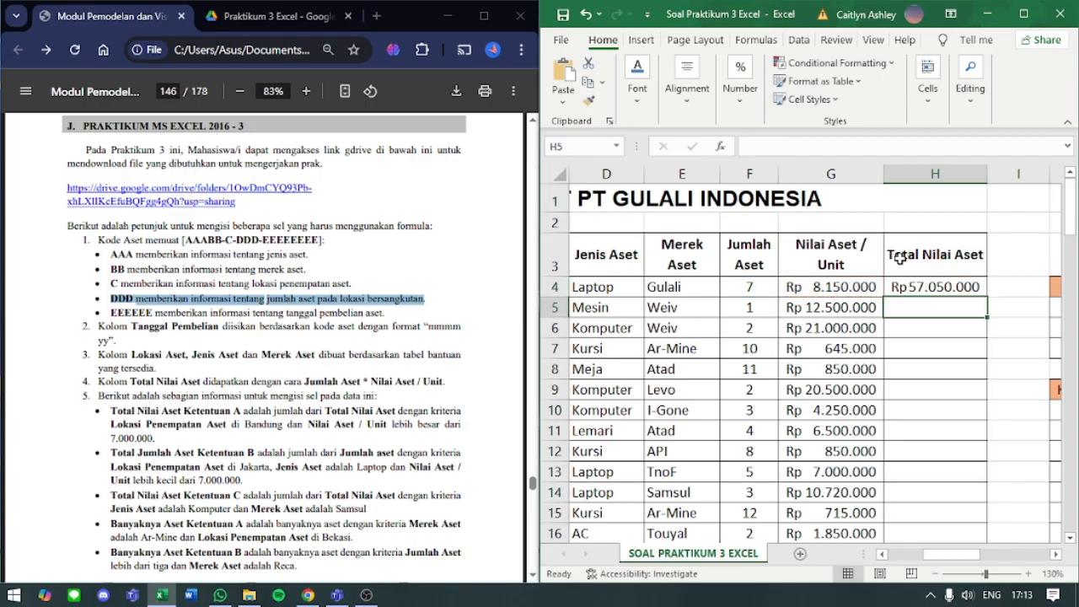
- Copy H4's formula down the whole Total Nilai Aset column and auto-fit column H's width
{"action": "left_click", "coordinate": [925, 286]}
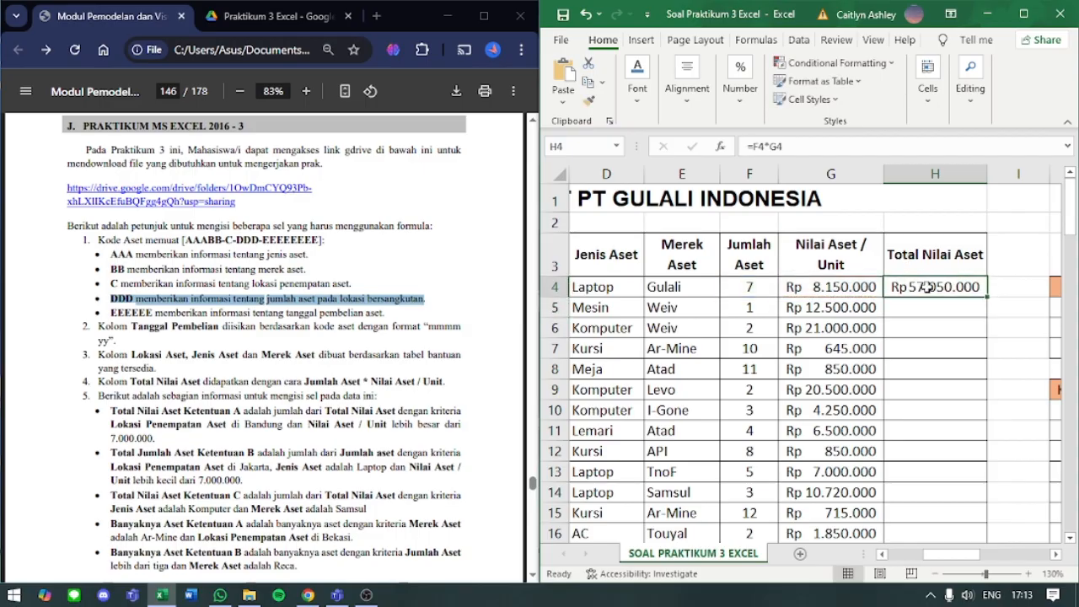
{"action": "double_click", "coordinate": [987, 298]}
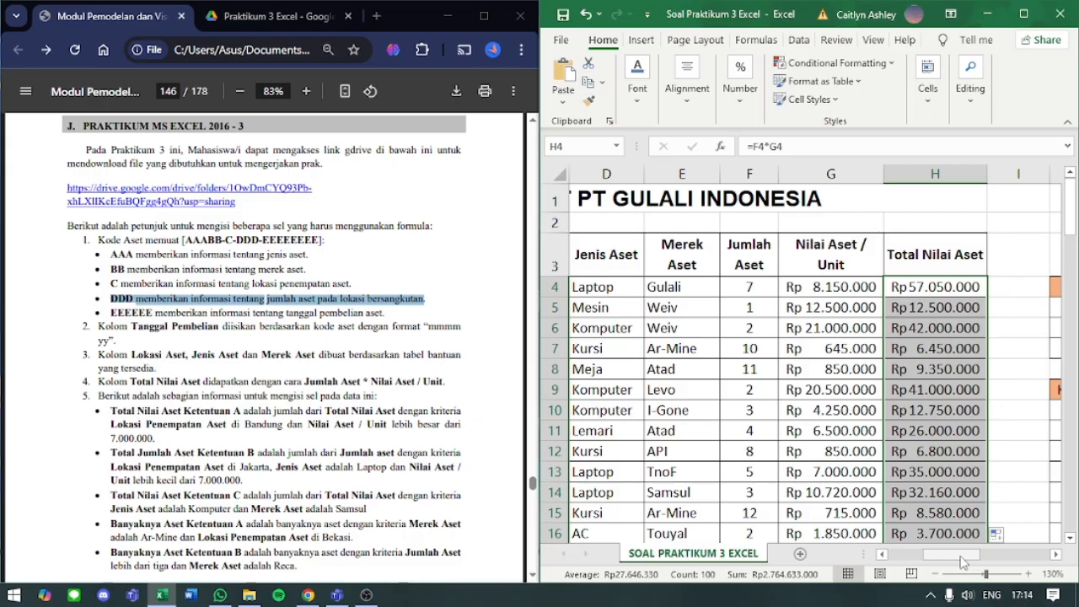
{"action": "left_click_drag", "start_coordinate": [961, 563], "coordinate": [1017, 561]}
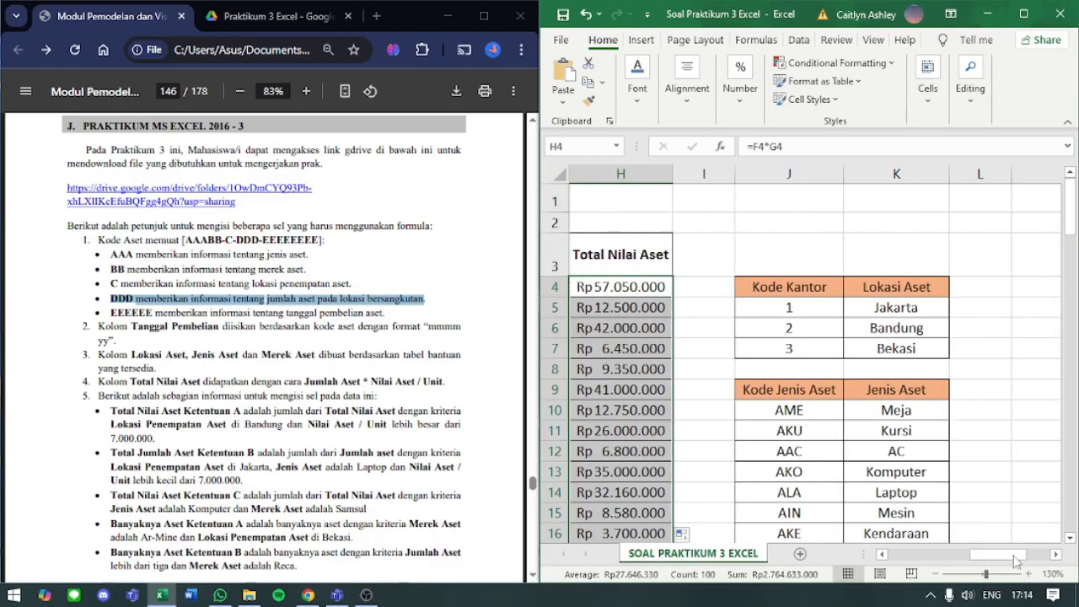
{"action": "scroll", "coordinate": [946, 432], "scroll_direction": "down", "scroll_amount": 4}
{"action": "scroll", "coordinate": [946, 431], "scroll_direction": "down", "scroll_amount": 8}
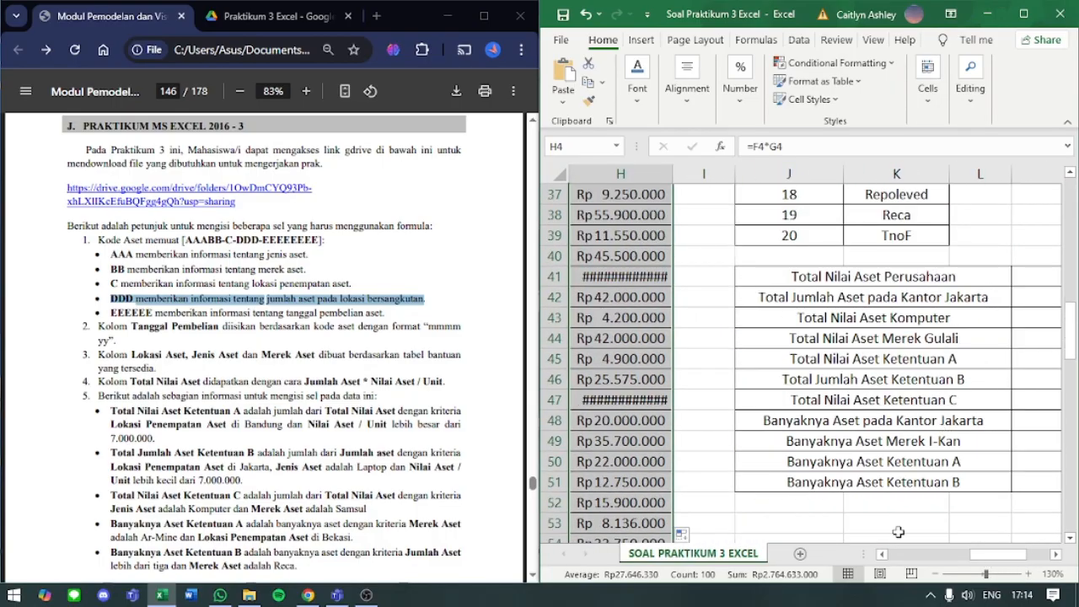
{"action": "double_click", "coordinate": [672, 173]}
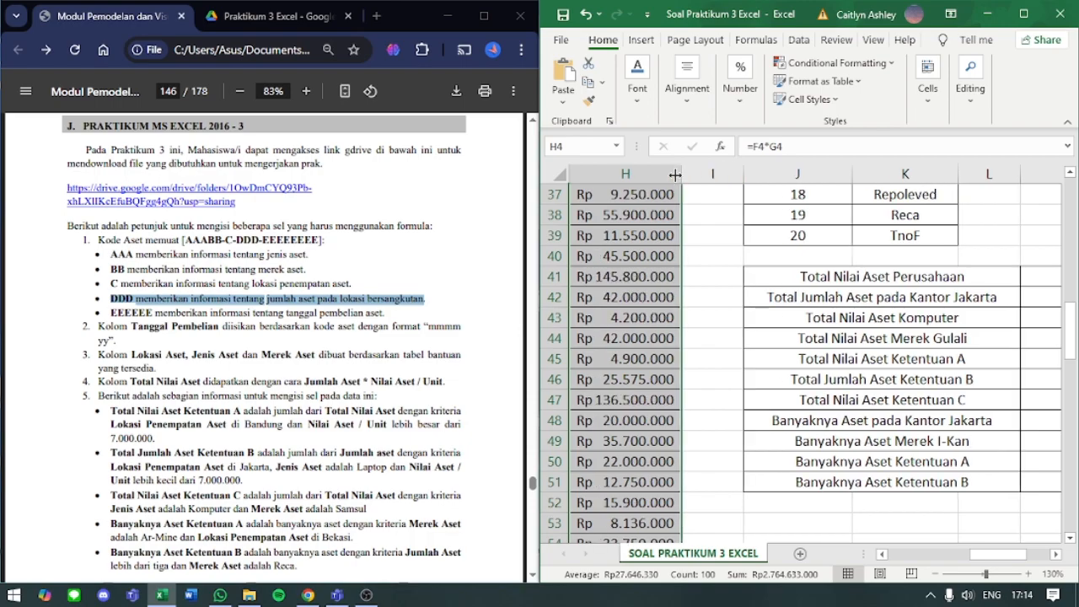
- Examine the summary table starting at row 41 and the criteria listed under point 5 of the module
{"action": "left_click", "coordinate": [937, 314]}
{"action": "left_click_drag", "start_coordinate": [987, 564], "coordinate": [1012, 565]}
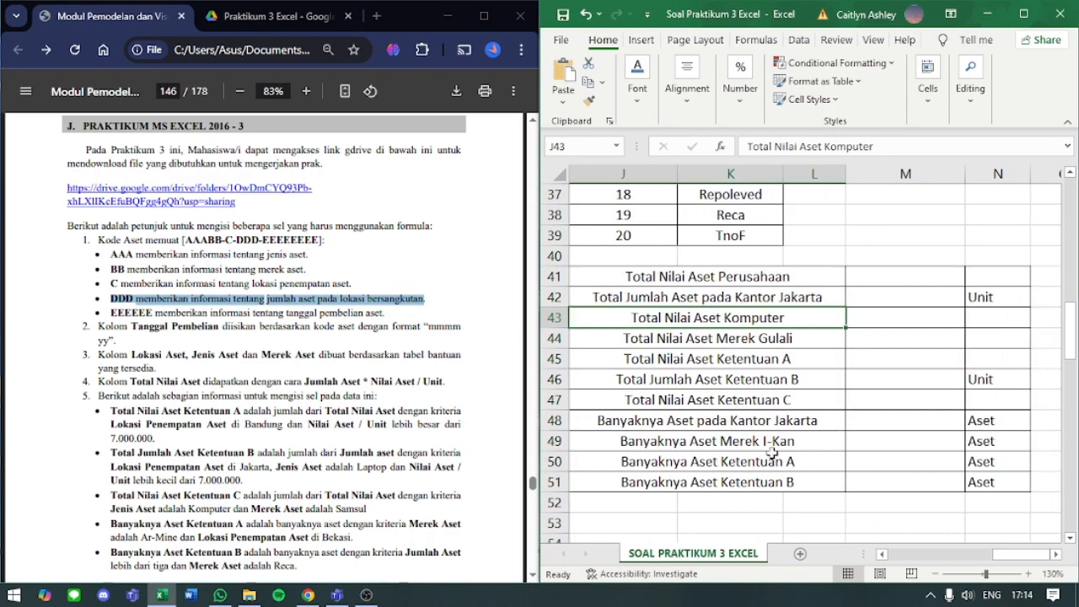
{"action": "scroll", "coordinate": [196, 405], "scroll_direction": "down", "scroll_amount": 4}
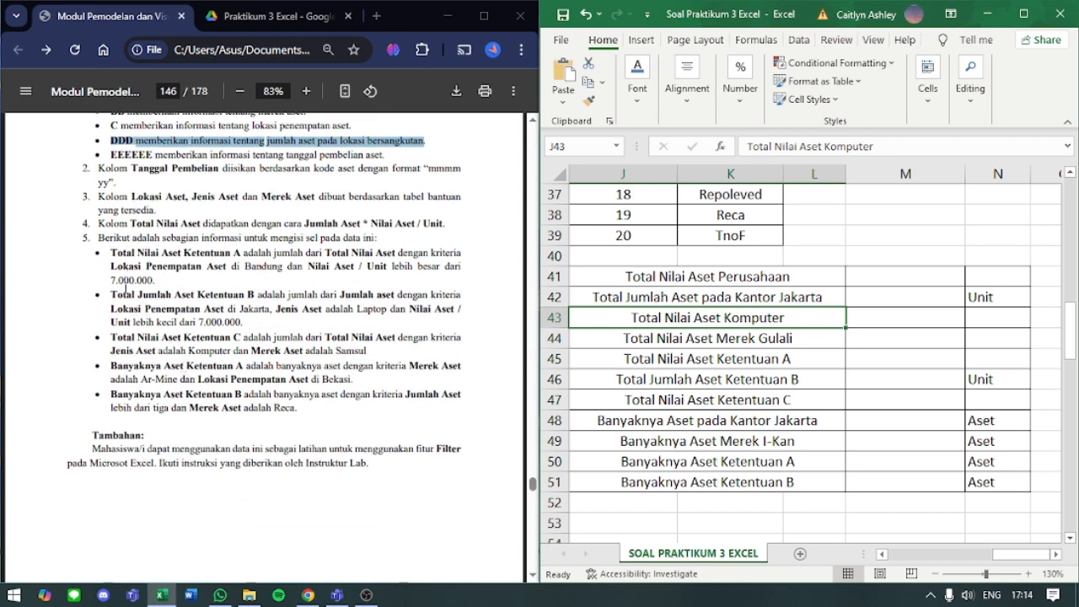
{"action": "left_click_drag", "start_coordinate": [100, 239], "coordinate": [307, 405]}
{"action": "left_click", "coordinate": [307, 404]}
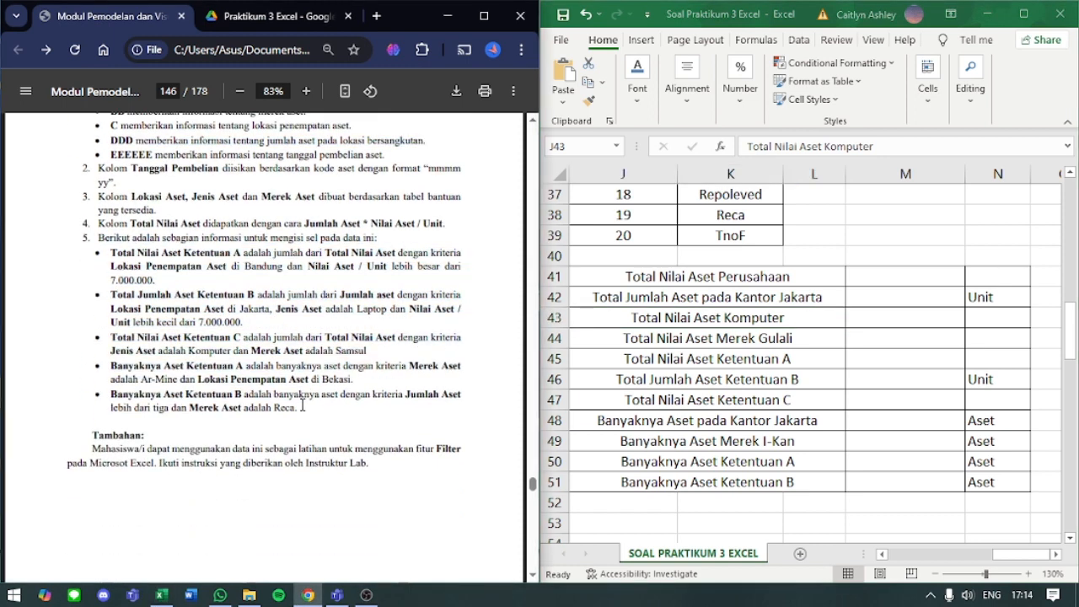
- Enter a SUM formula over H4:H103 in M41 for Total Nilai Aset Perusahaan
{"action": "left_click", "coordinate": [892, 280]}
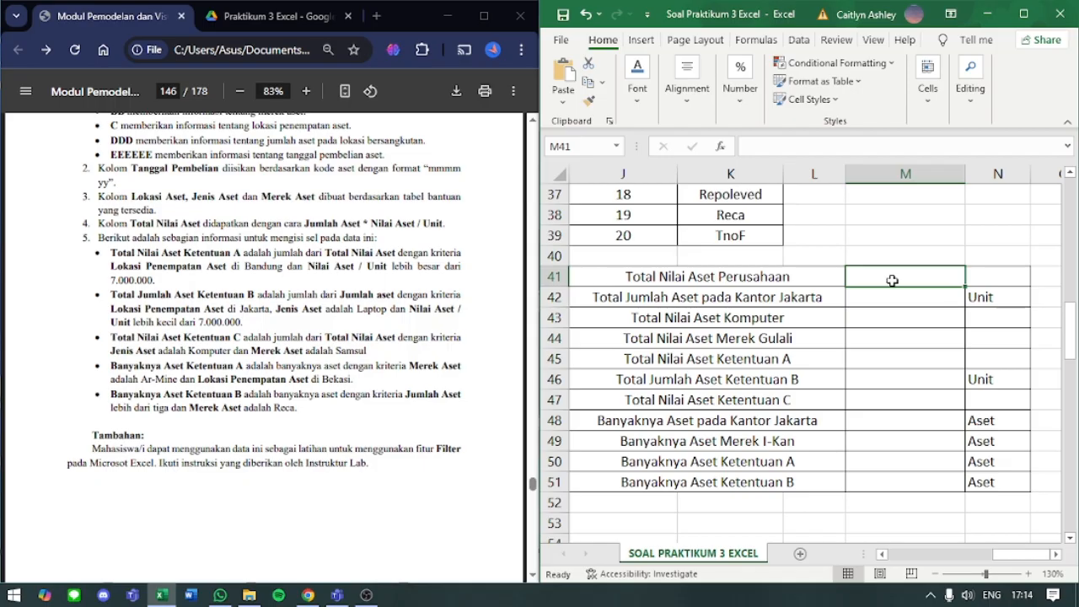
{"action": "type", "text": "="}
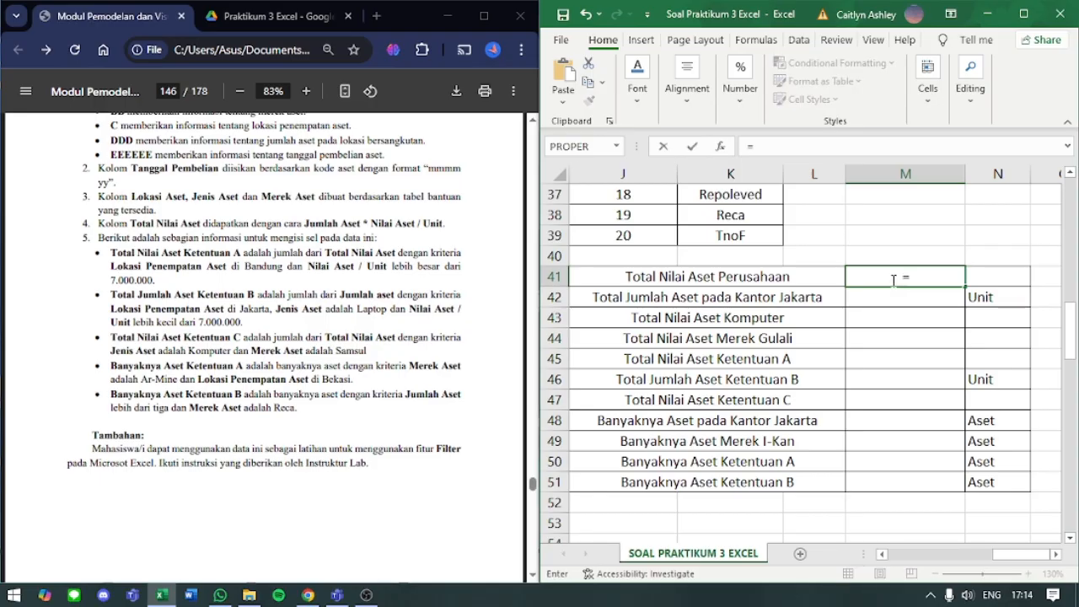
{"action": "type", "text": "SUM"}
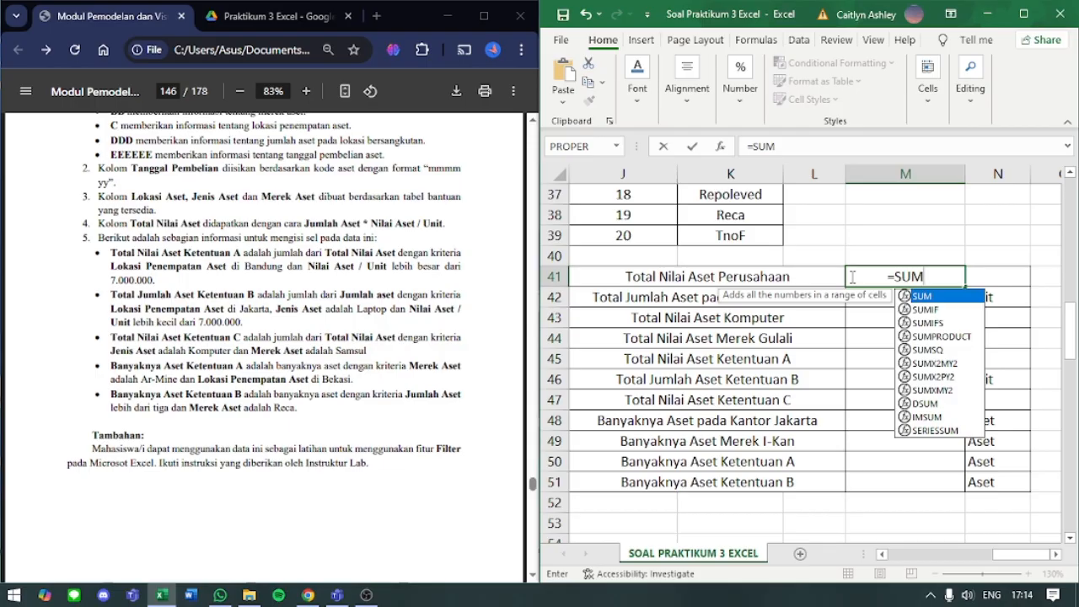
{"action": "type", "text": "("}
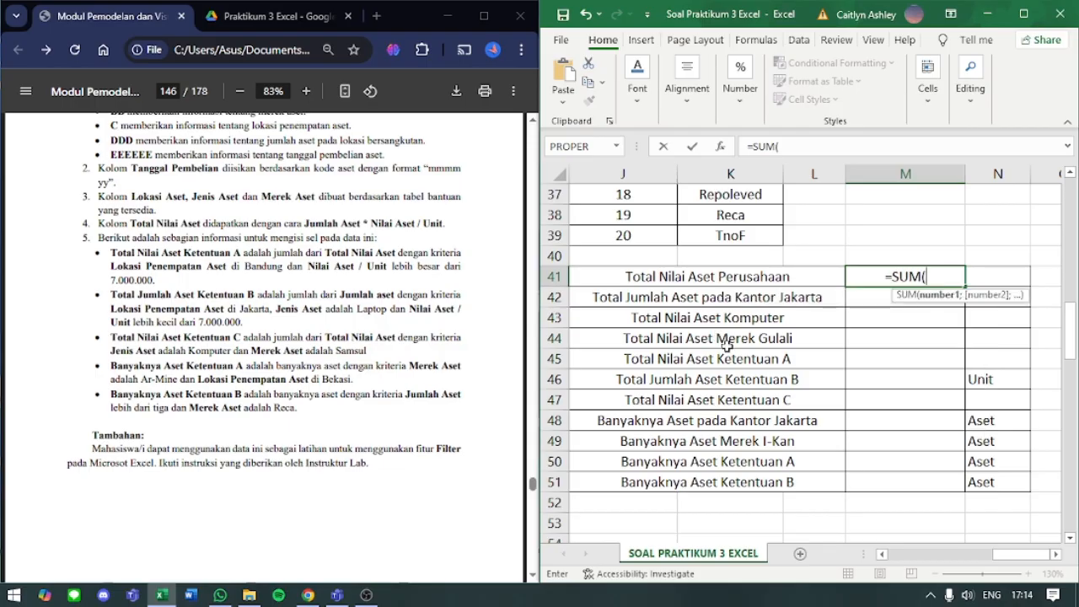
{"action": "scroll", "coordinate": [721, 321], "scroll_direction": "left", "scroll_amount": 5}
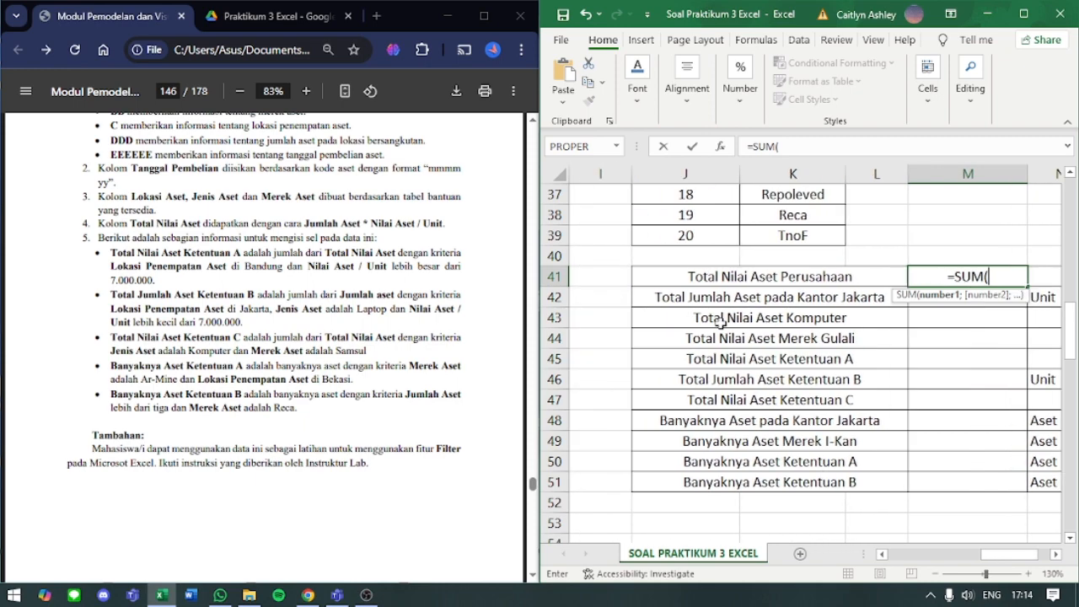
{"action": "scroll", "coordinate": [742, 304], "scroll_direction": "up", "scroll_amount": 12}
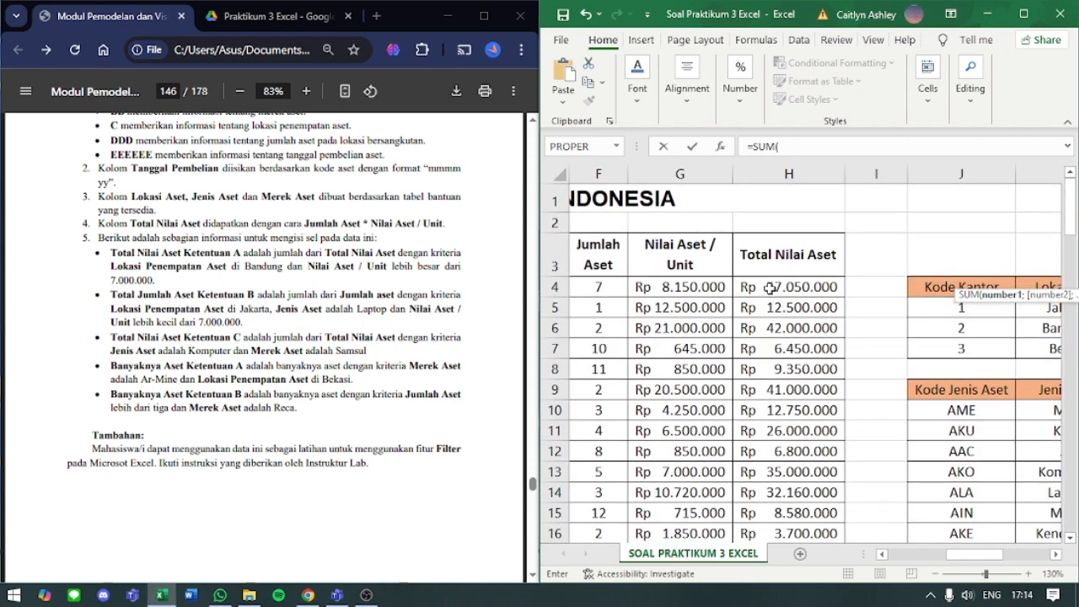
{"action": "left_click_drag", "start_coordinate": [770, 287], "coordinate": [776, 483]}
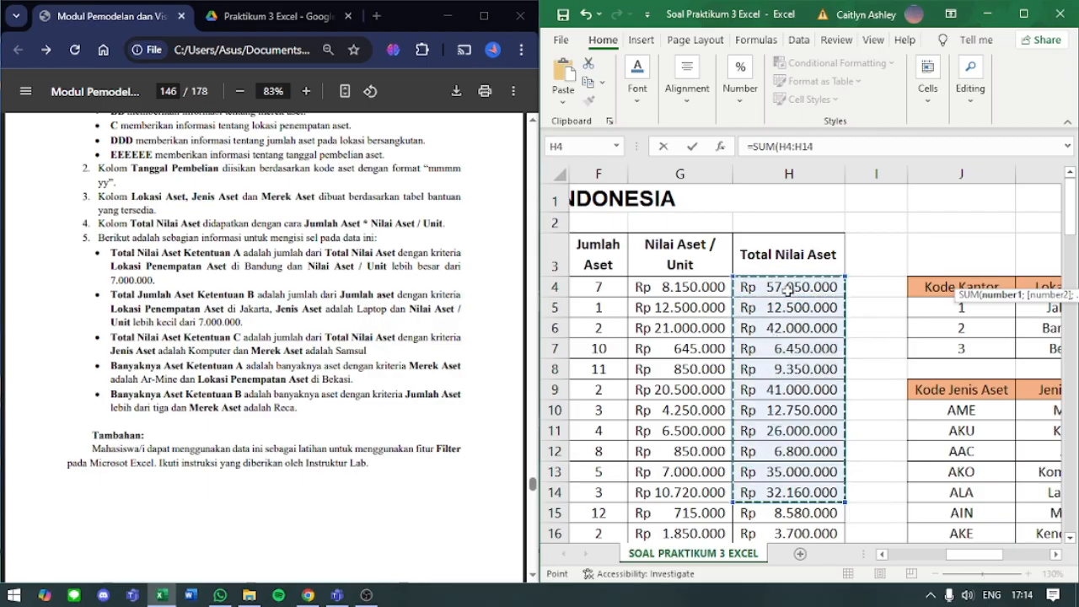
{"action": "left_click", "coordinate": [788, 288]}
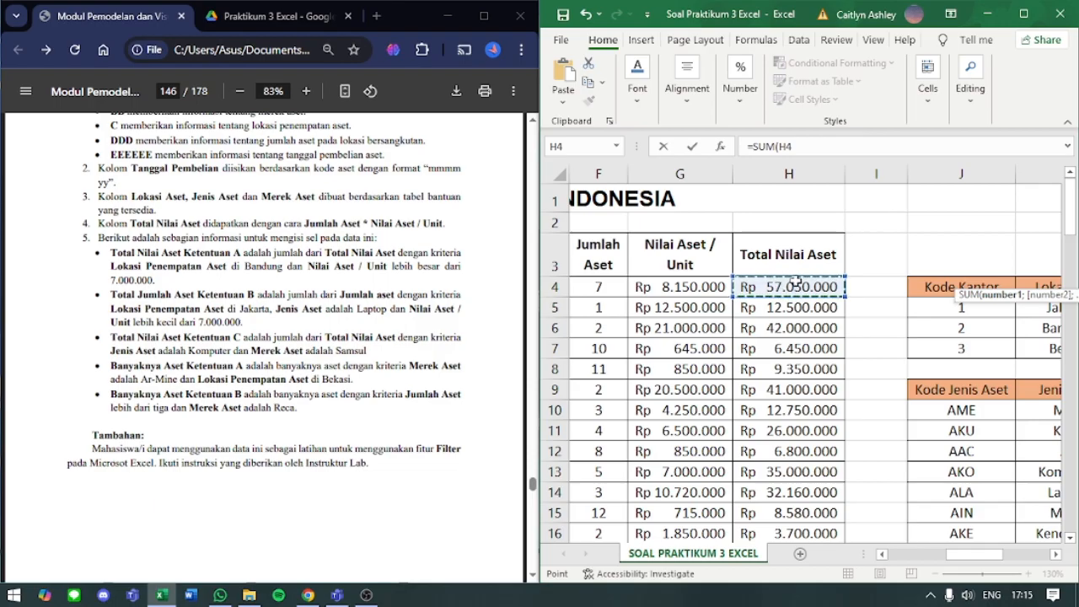
{"action": "key", "text": "ctrl+shift+Down"}
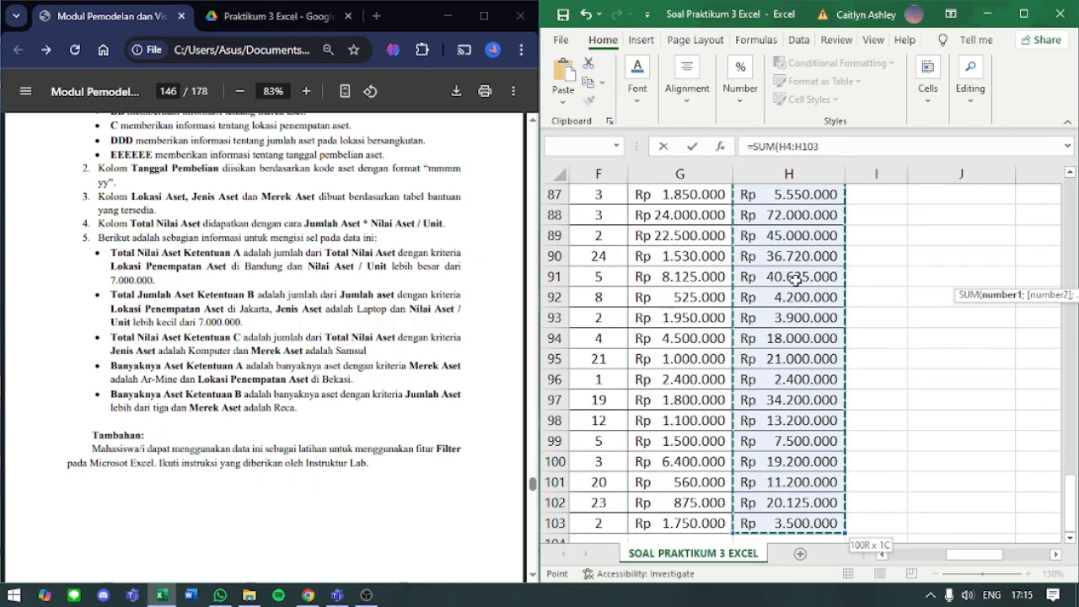
{"action": "scroll", "coordinate": [769, 472], "scroll_direction": "down", "scroll_amount": 1}
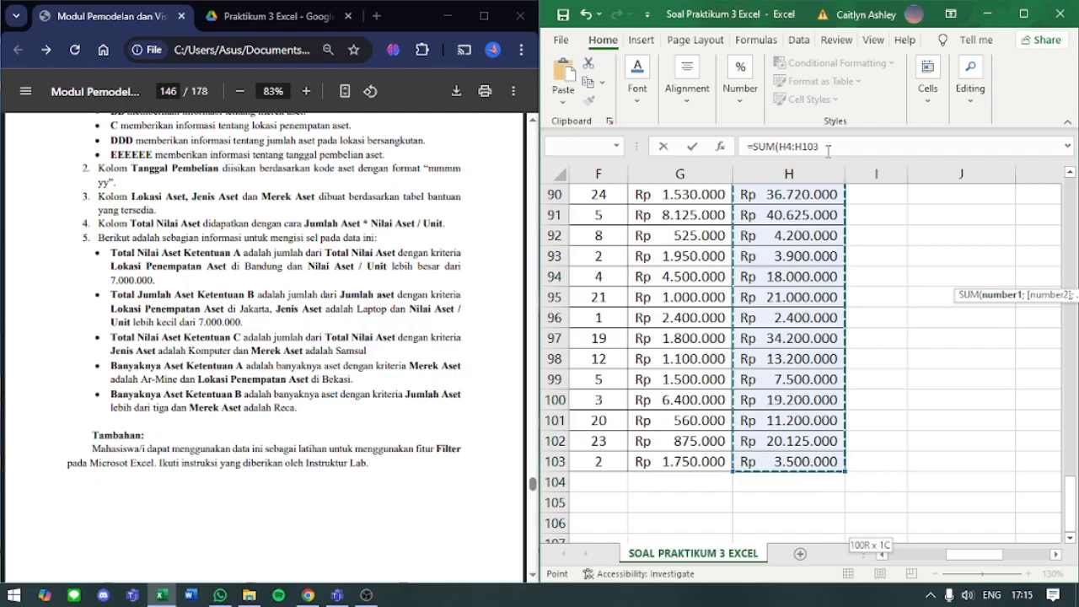
{"action": "key", "text": "Return"}
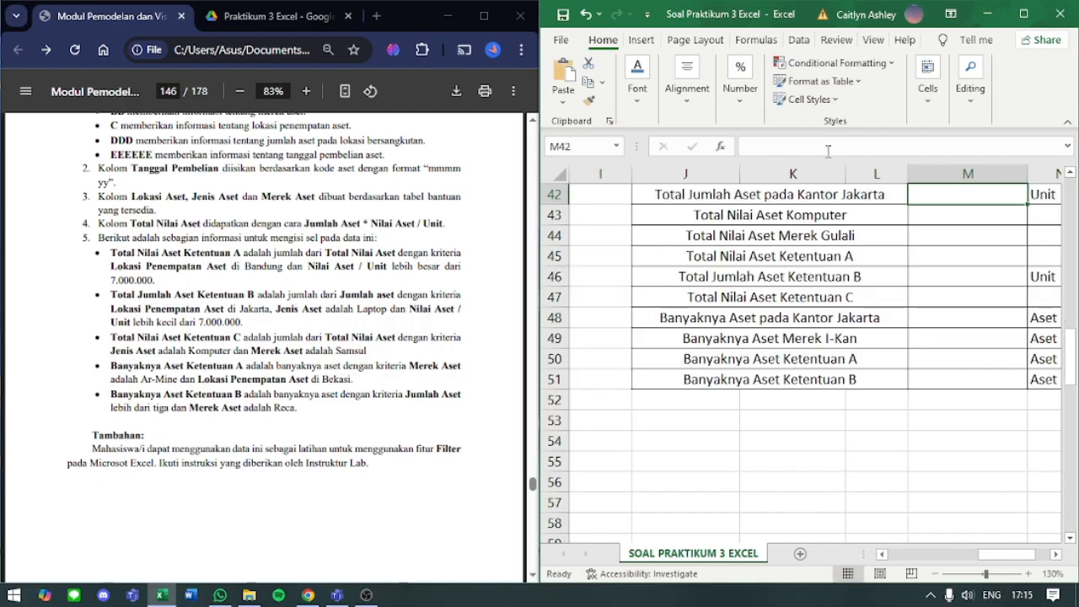
- Auto-fit column M's width to the Total Nilai Aset Perusahaan value
{"action": "scroll", "coordinate": [902, 300], "scroll_direction": "up", "scroll_amount": 1}
{"action": "scroll", "coordinate": [902, 300], "scroll_direction": "up", "scroll_amount": 2}
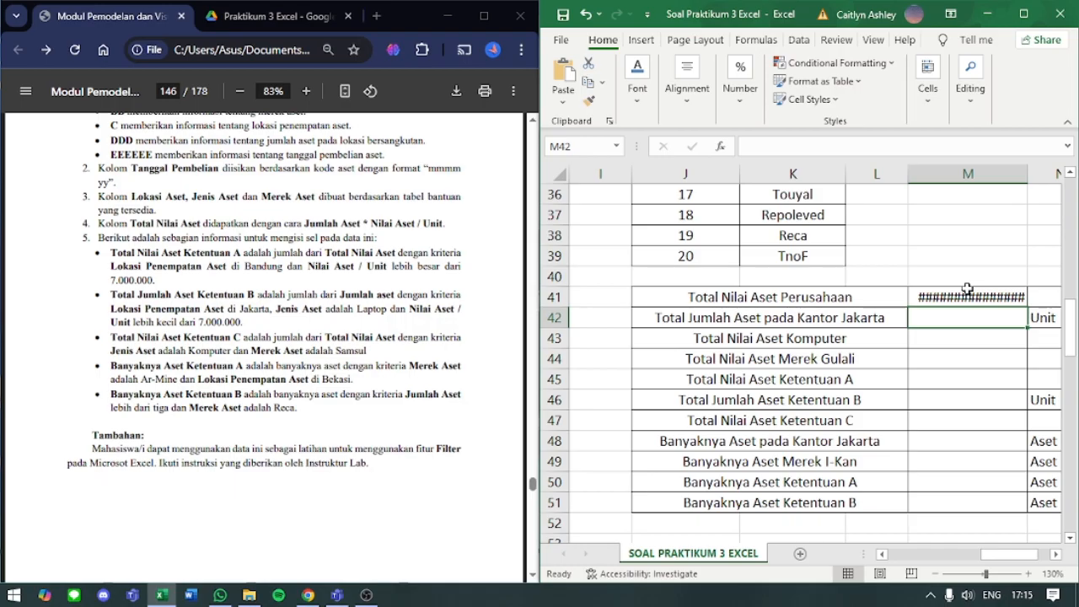
{"action": "left_click", "coordinate": [963, 292]}
{"action": "double_click", "coordinate": [1024, 176]}
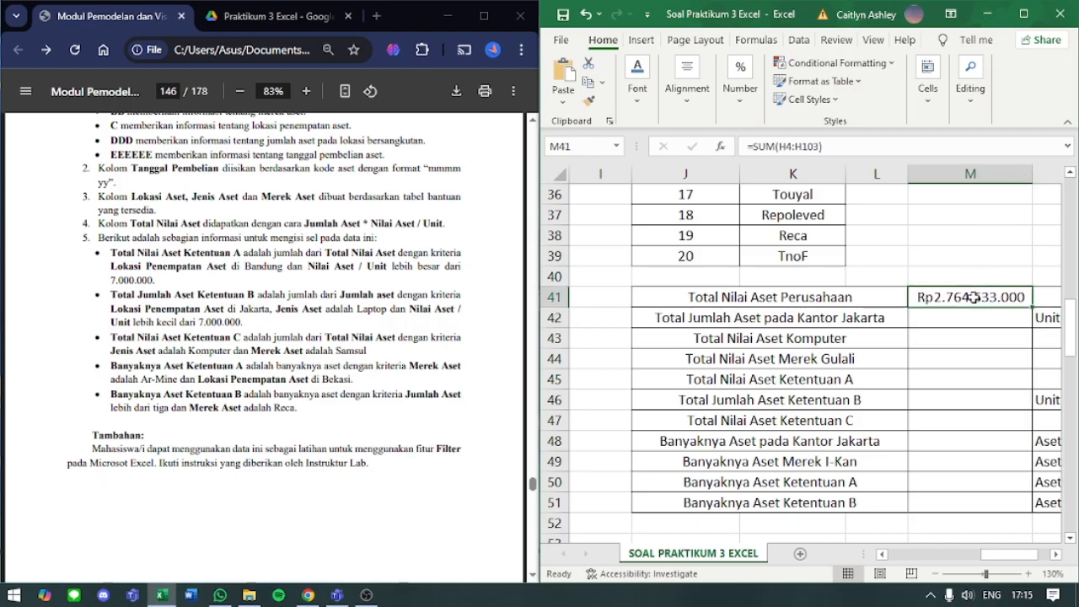
- Remove the closing parenthesis from M41's SUM formula and re-enter it
{"action": "left_click", "coordinate": [838, 147]}
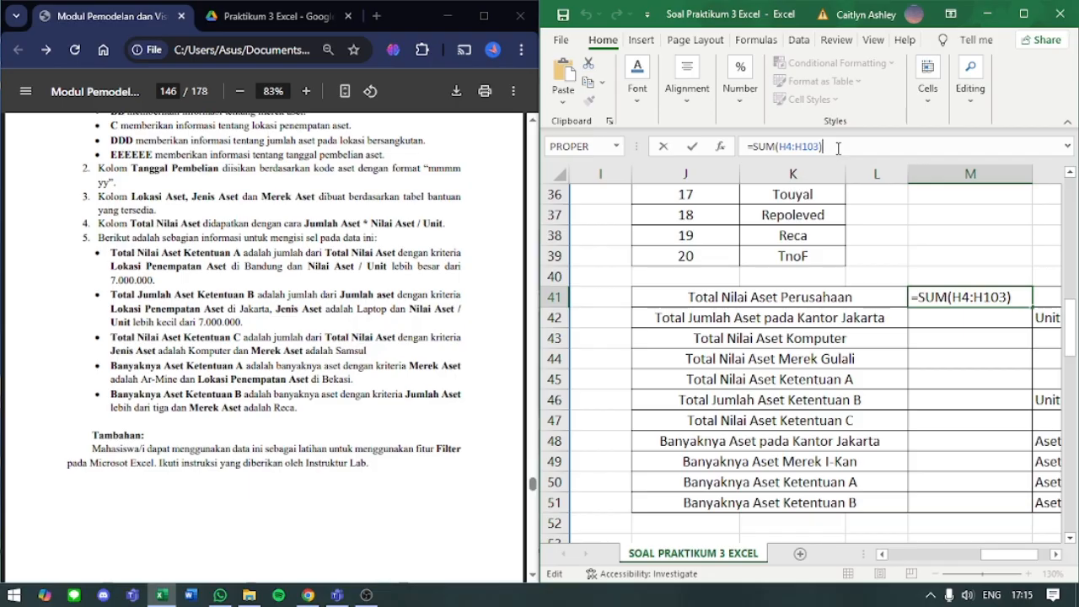
{"action": "key", "text": "BackSpace"}
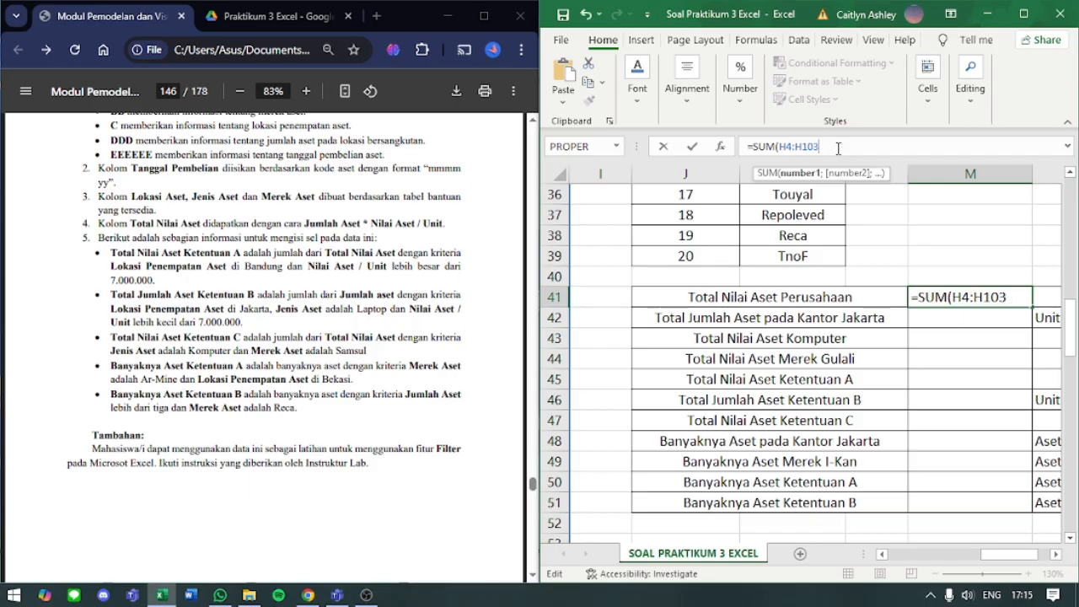
{"action": "key", "text": "Return"}
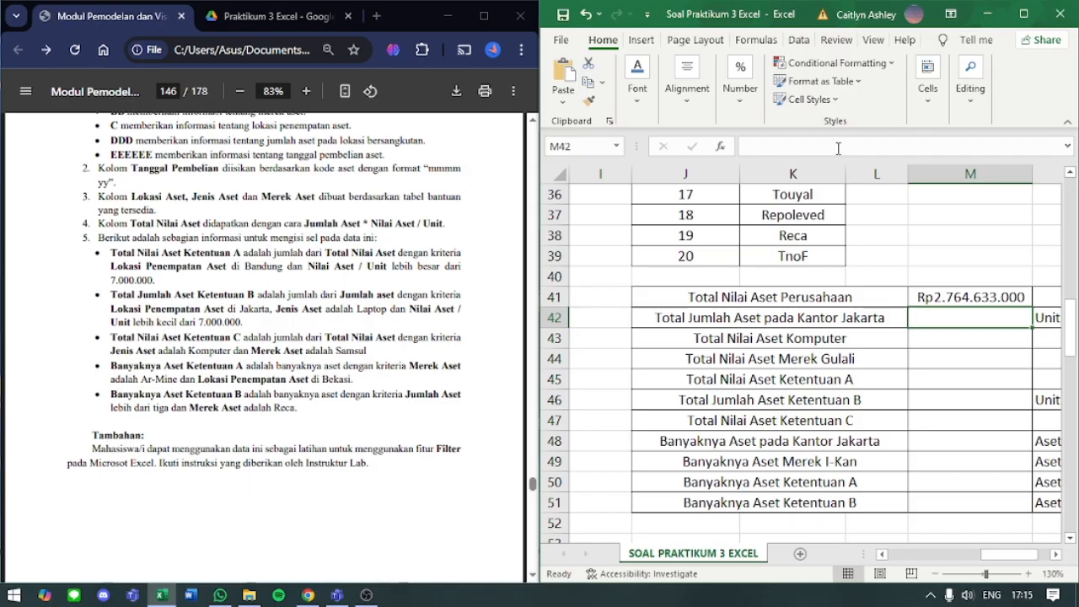
{"action": "left_click", "coordinate": [949, 291]}
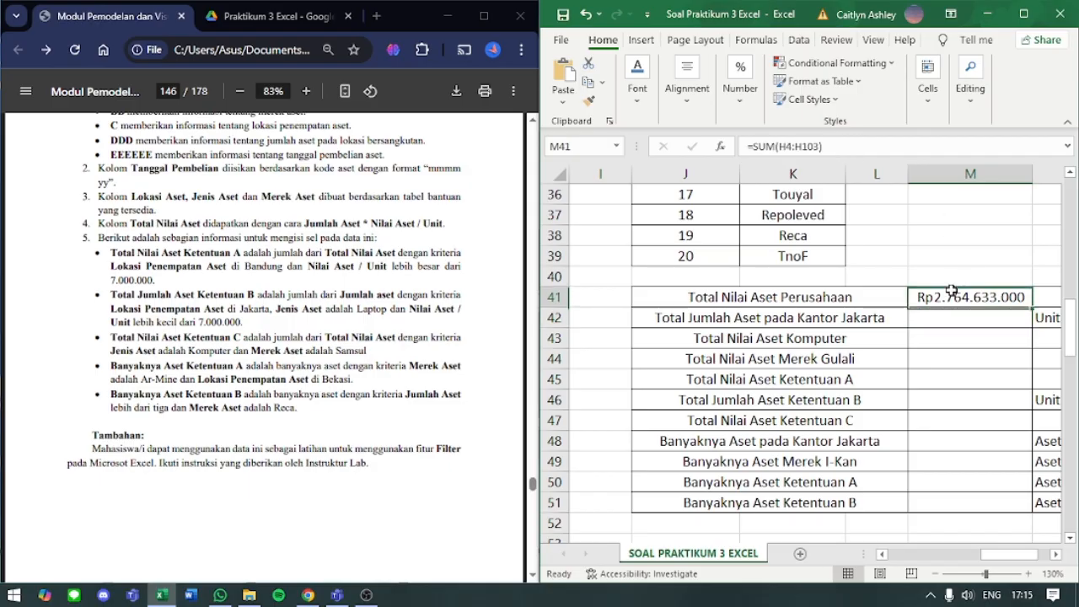
{"action": "left_click", "coordinate": [937, 319]}
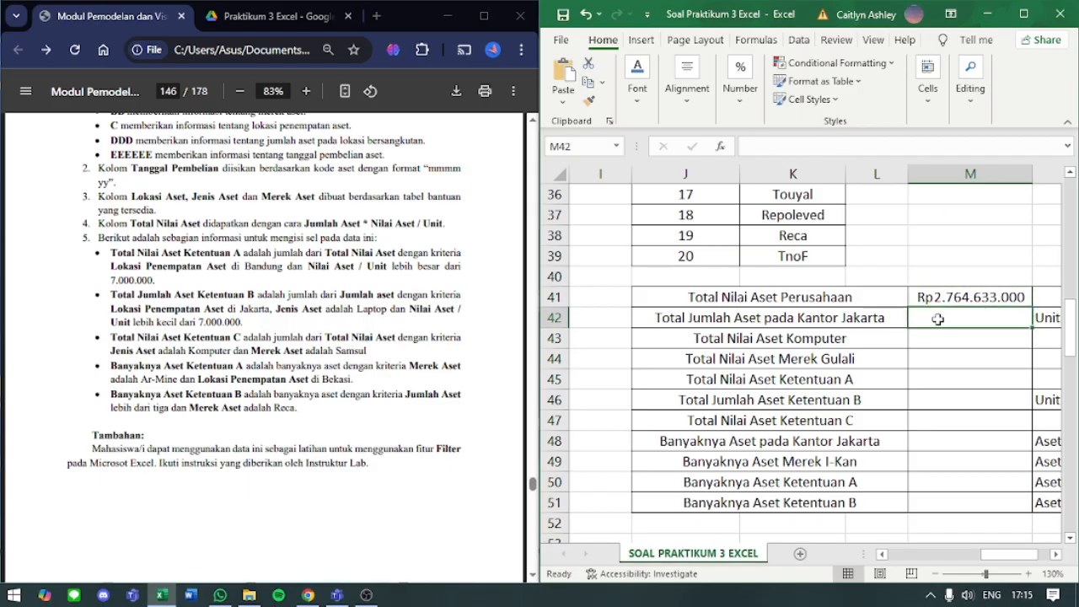
{"action": "type", "text": "="}
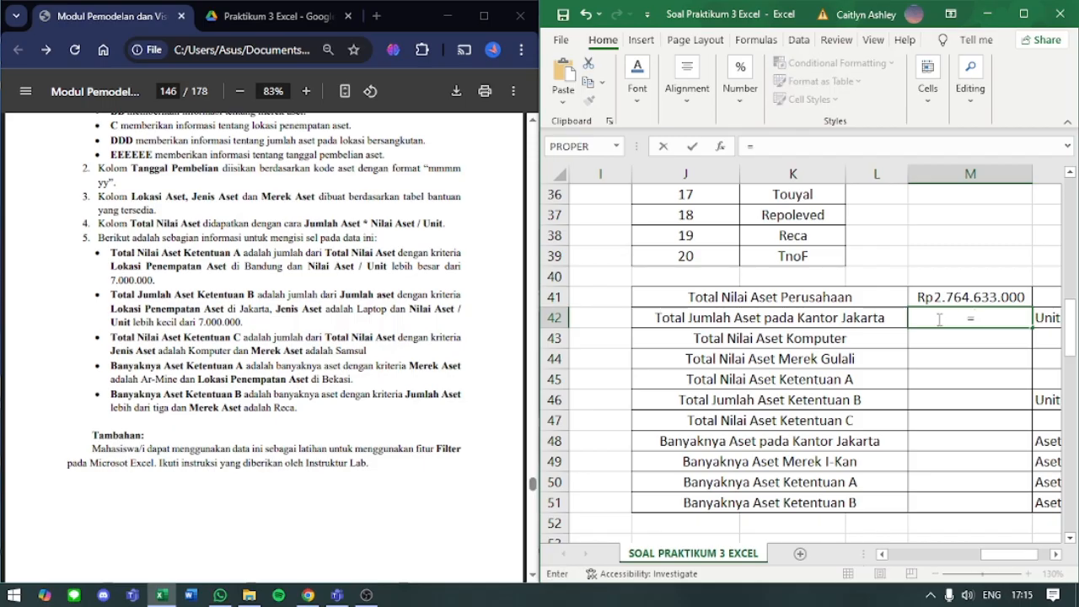
{"action": "key", "text": "BackSpace"}
{"action": "key", "text": "Return"}
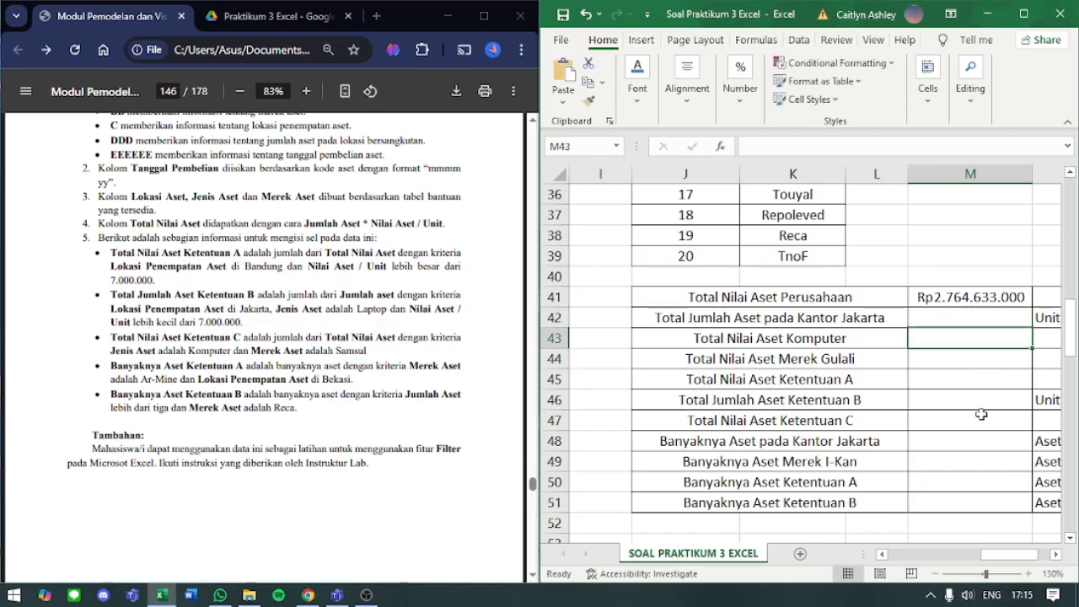
- Examine the Lokasi Aset and Jumlah Aset columns for the Jakarta rows needed by Total Jumlah Aset pada Kantor Jakarta
{"action": "left_click_drag", "start_coordinate": [1009, 558], "coordinate": [907, 560]}
{"action": "scroll", "coordinate": [916, 474], "scroll_direction": "up", "scroll_amount": 12}
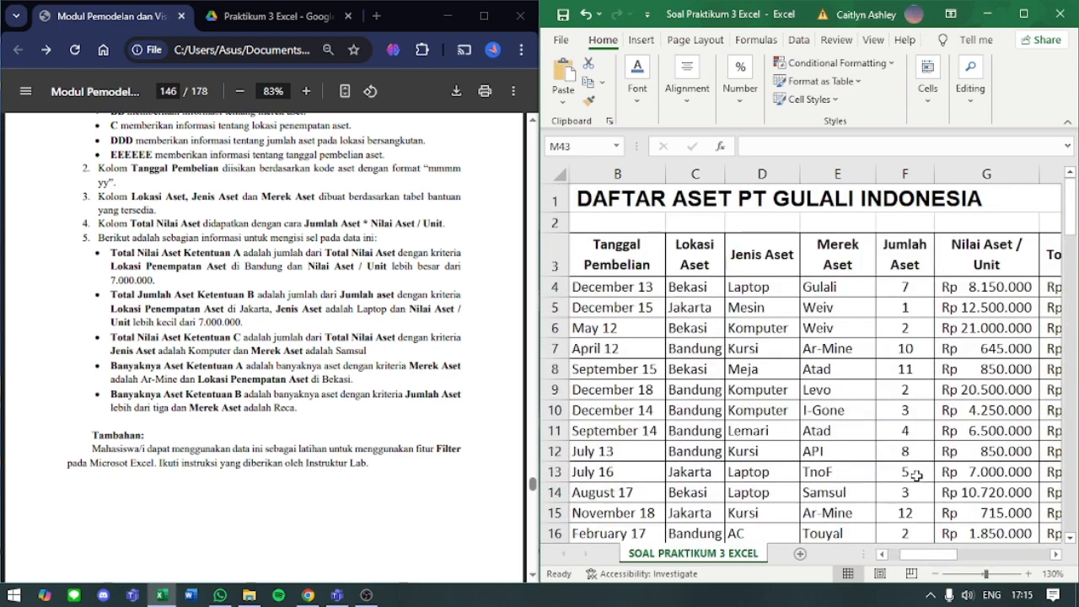
{"action": "left_click", "coordinate": [688, 309]}
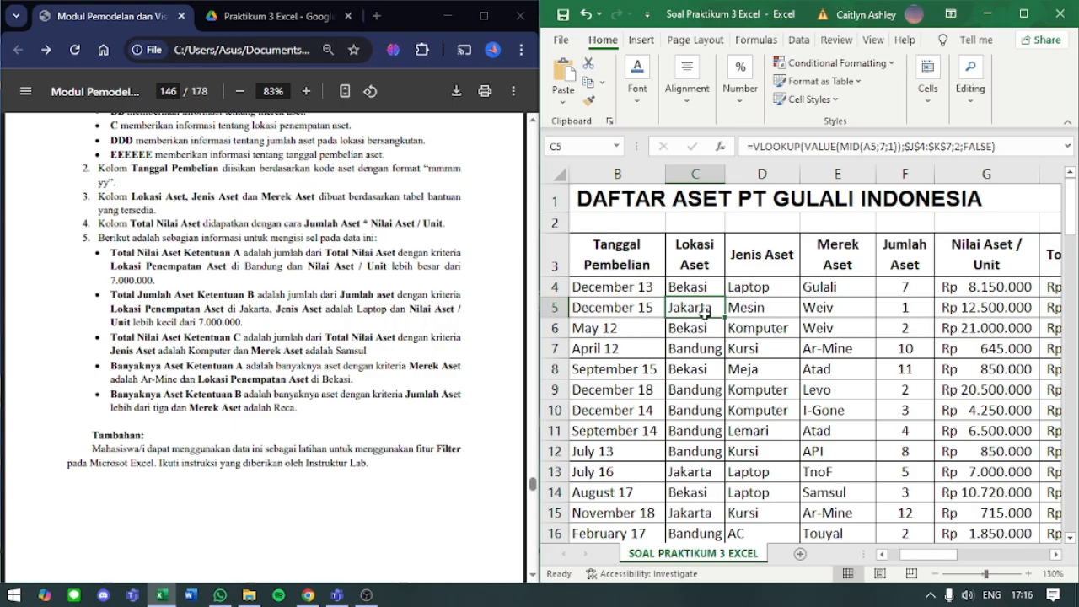
{"action": "left_click", "coordinate": [906, 310]}
{"action": "scroll", "coordinate": [766, 331], "scroll_direction": "down", "scroll_amount": 2}
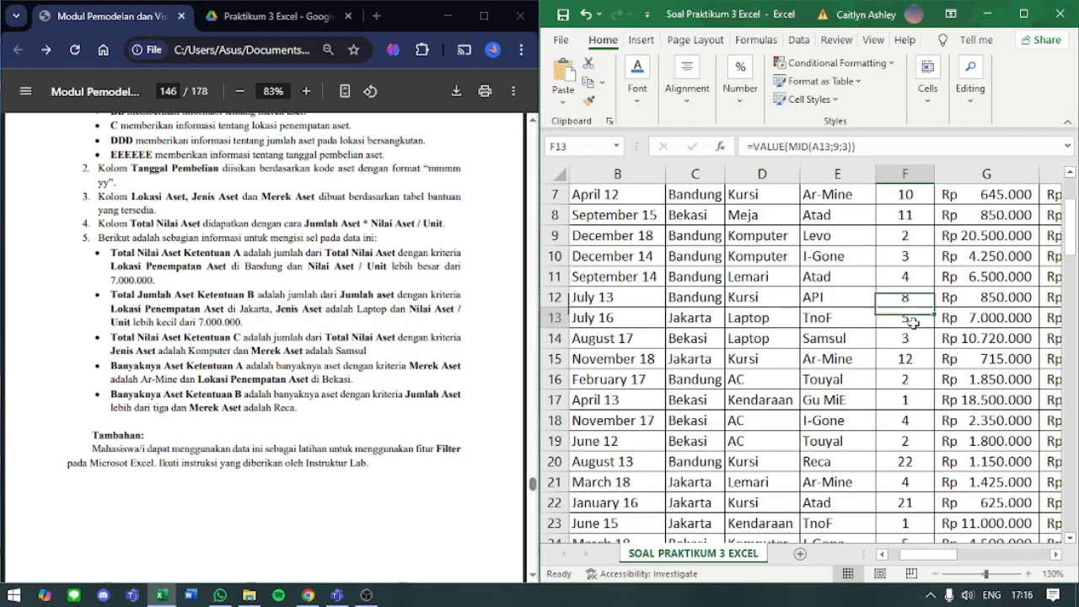
{"action": "left_click", "coordinate": [717, 359]}
{"action": "left_click", "coordinate": [890, 363]}
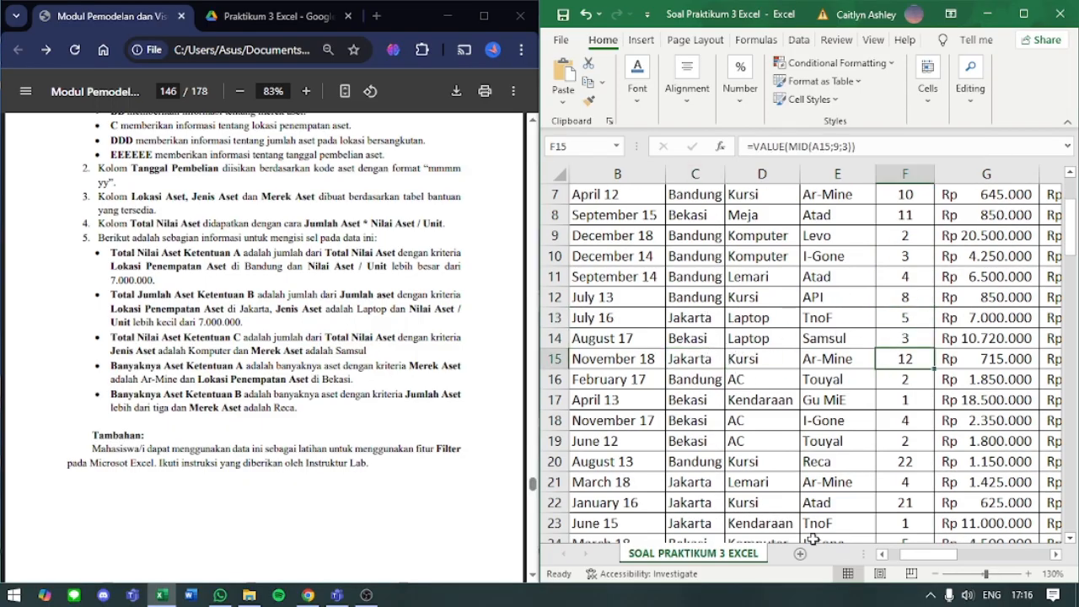
{"action": "left_click_drag", "start_coordinate": [949, 554], "coordinate": [995, 554]}
{"action": "scroll", "coordinate": [952, 510], "scroll_direction": "down", "scroll_amount": 5}
{"action": "scroll", "coordinate": [953, 510], "scroll_direction": "down", "scroll_amount": 5}
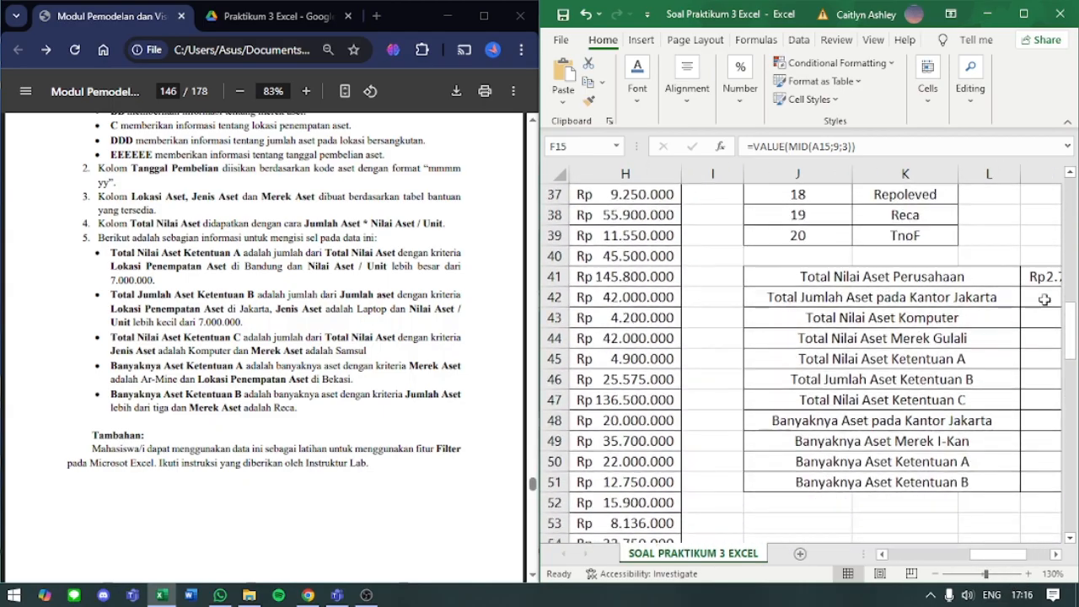
- Start a SUMIF formula in M42 for Total Jumlah Aset pada Kantor Jakarta with C4:C103 as the criteria range
{"action": "left_click", "coordinate": [1037, 297]}
{"action": "left_click_drag", "start_coordinate": [1004, 558], "coordinate": [1027, 557]}
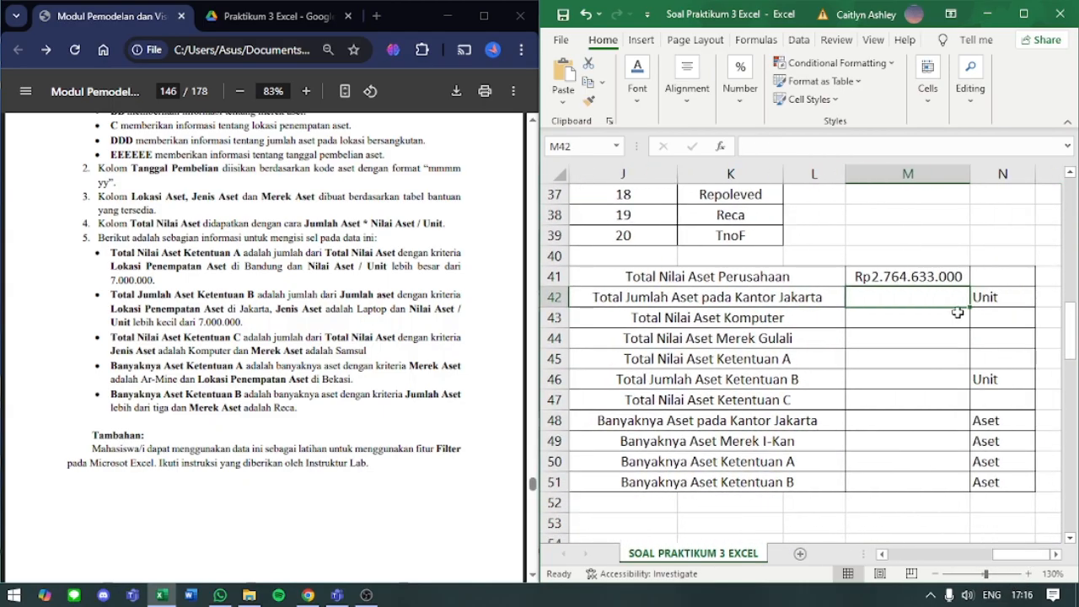
{"action": "type", "text": "=SUMIF"}
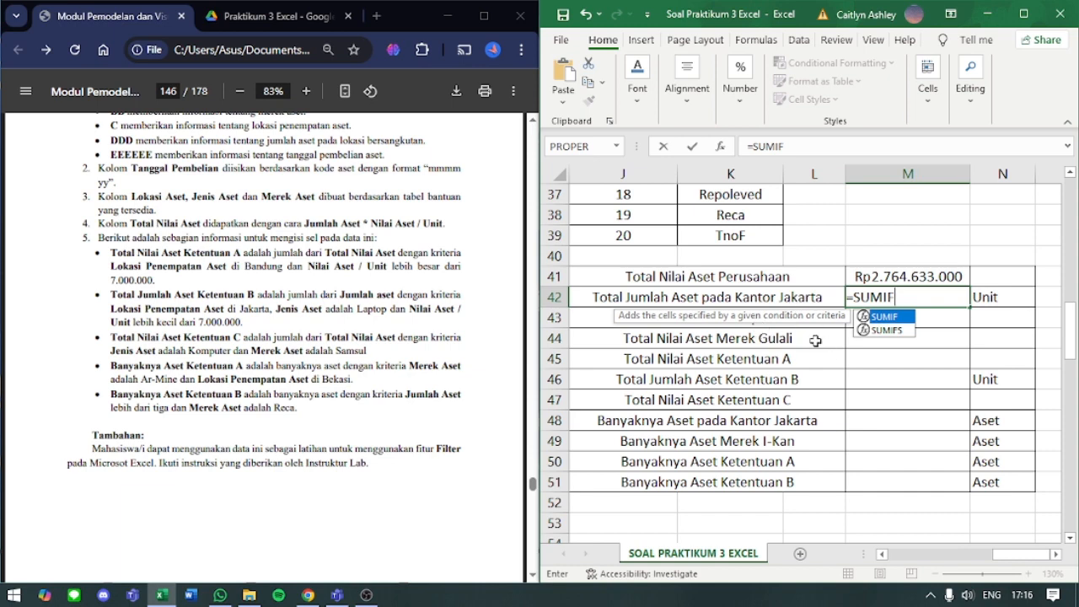
{"action": "type", "text": "("}
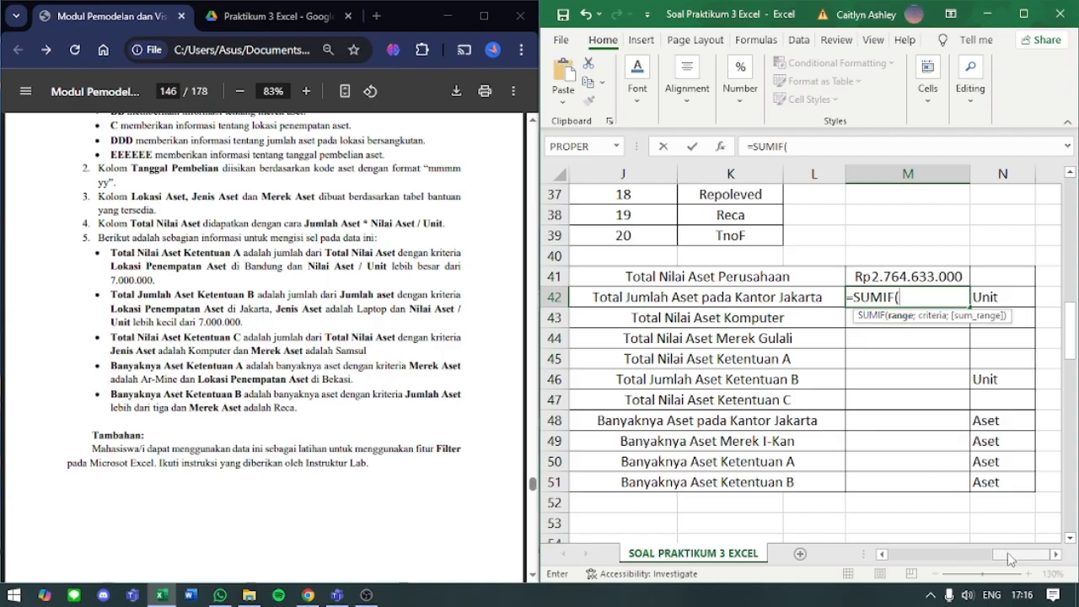
{"action": "left_click_drag", "start_coordinate": [1008, 552], "coordinate": [902, 548]}
{"action": "scroll", "coordinate": [872, 462], "scroll_direction": "up", "scroll_amount": 12}
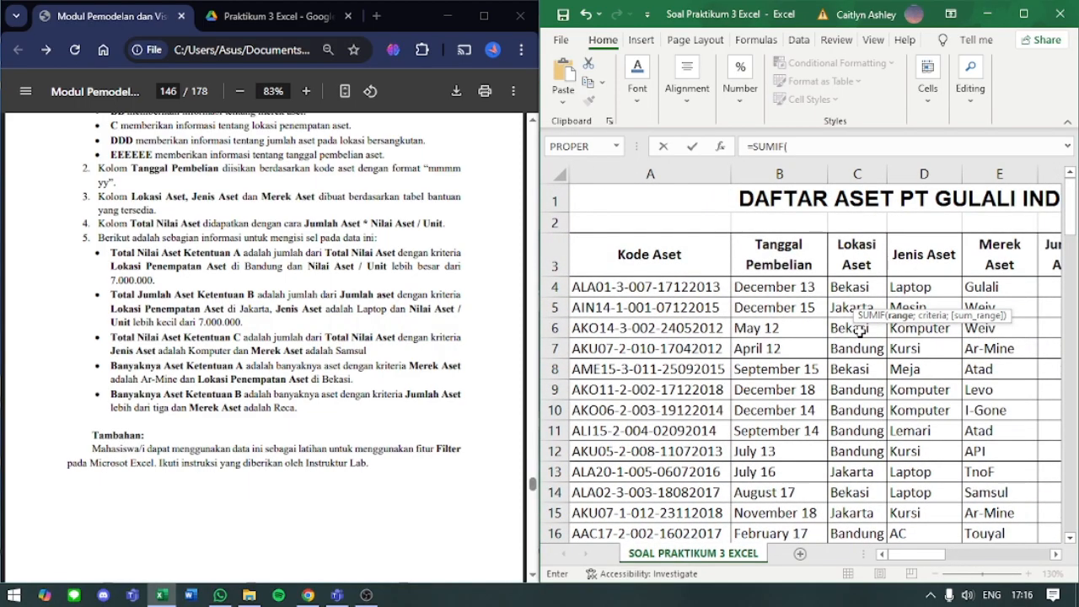
{"action": "left_click", "coordinate": [852, 285]}
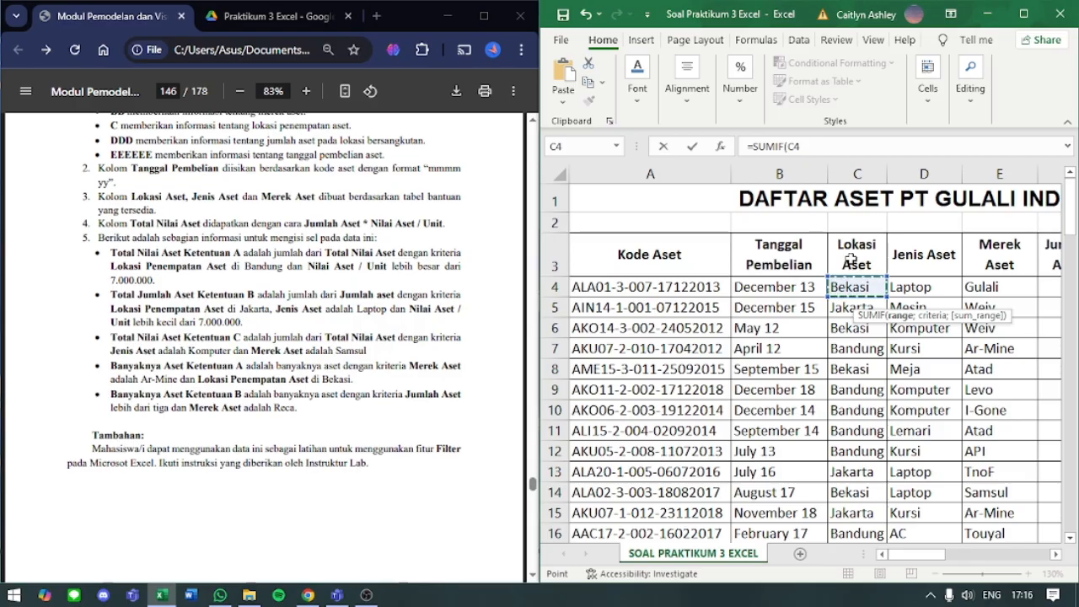
{"action": "key", "text": "ctrl+shift+Down"}
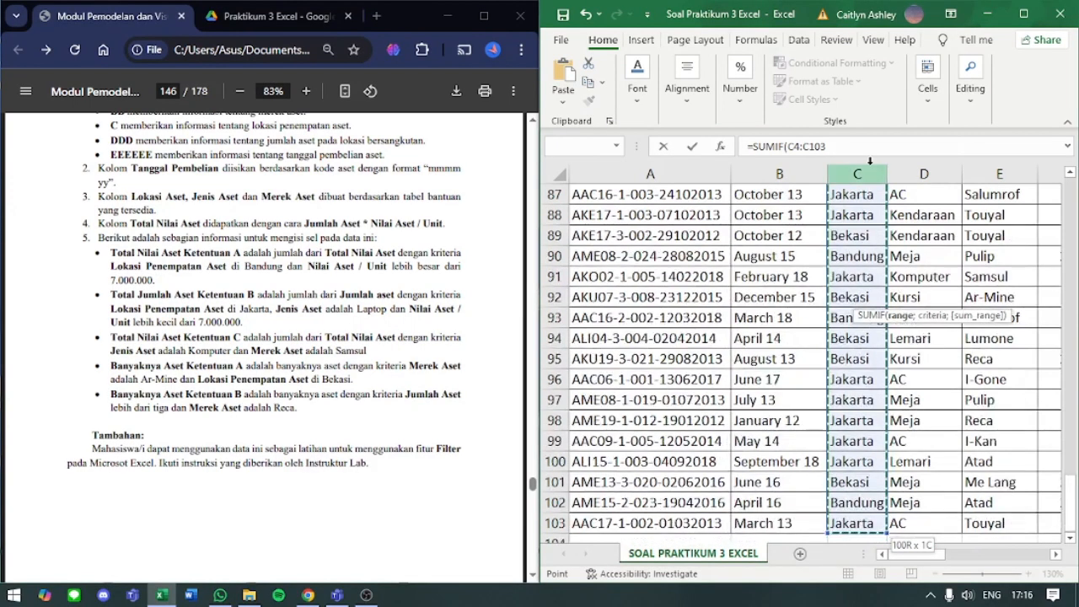
{"action": "left_click", "coordinate": [855, 147]}
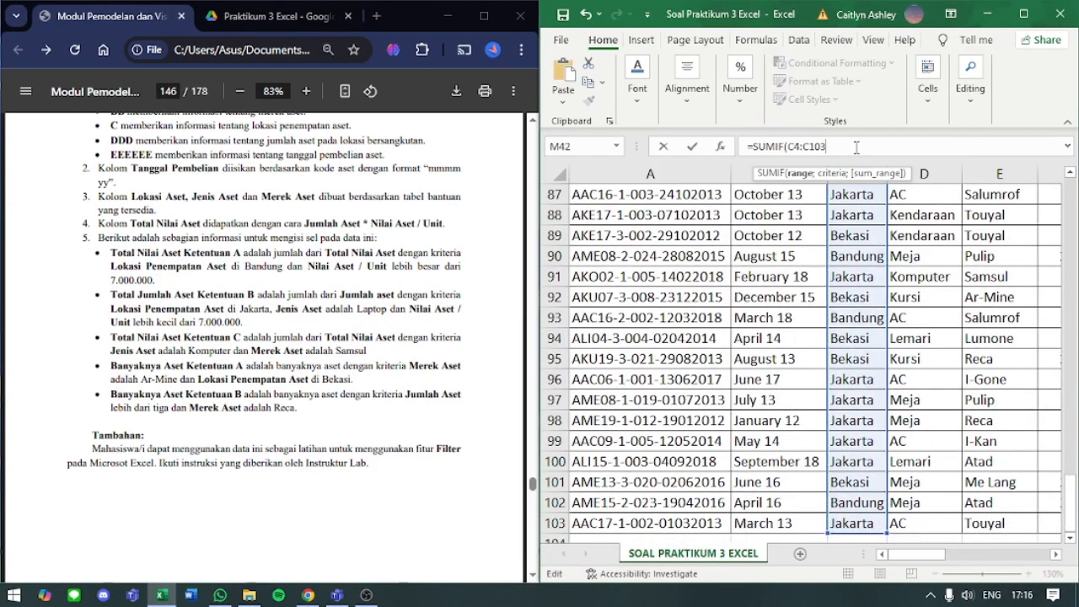
- Set the criterion of M42's SUMIF formula to "Jakarta"
{"action": "type", "text": ";"}
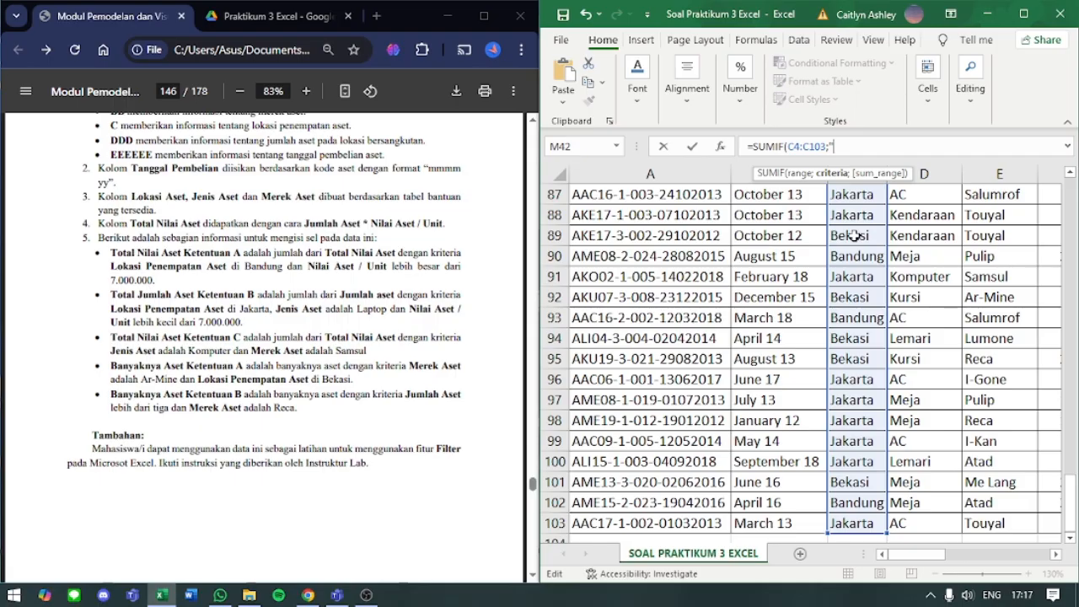
{"action": "type", "text": "JAKARTA"}
{"action": "left_click_drag", "start_coordinate": [879, 146], "coordinate": [839, 143]}
{"action": "type", "text": "akarta"}
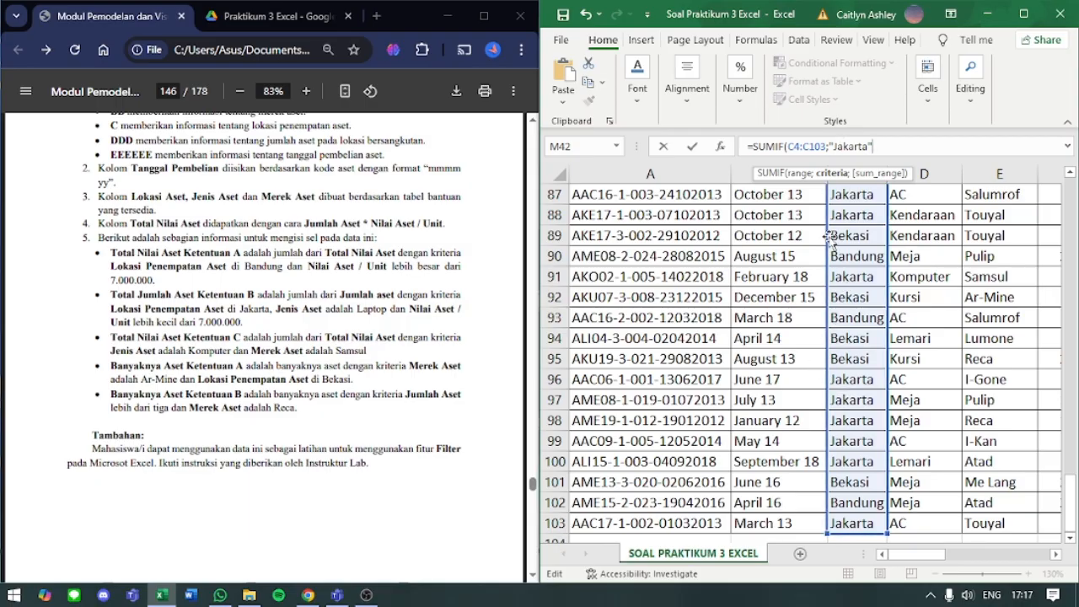
- Add F4:F103 as the sum range of M42's SUMIF formula and enter it
{"action": "type", "text": ";"}
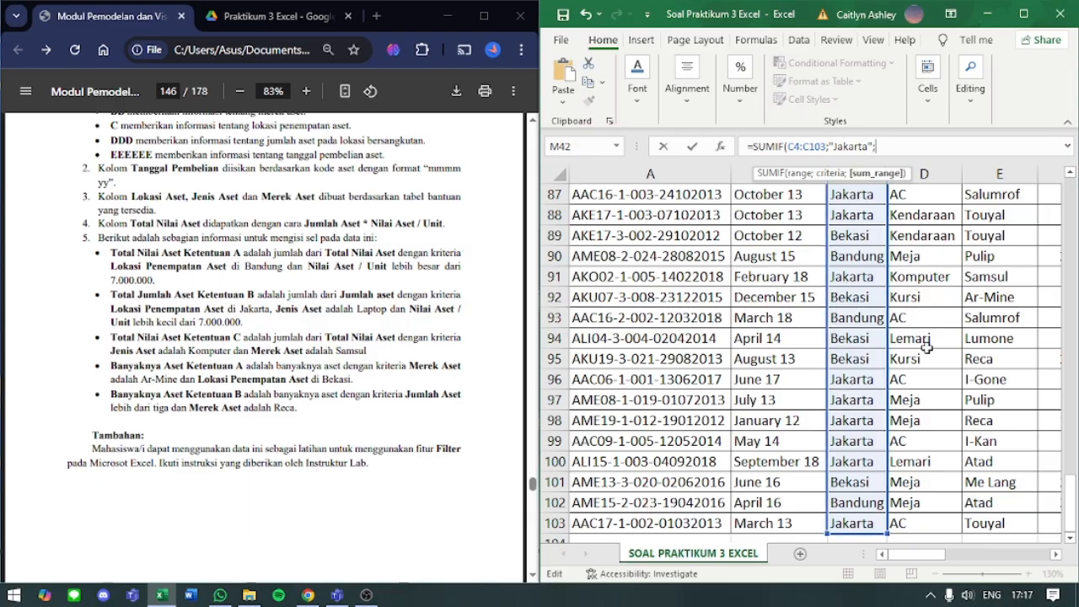
{"action": "scroll", "coordinate": [928, 346], "scroll_direction": "up", "scroll_amount": 17}
{"action": "scroll", "coordinate": [921, 384], "scroll_direction": "up", "scroll_amount": 8}
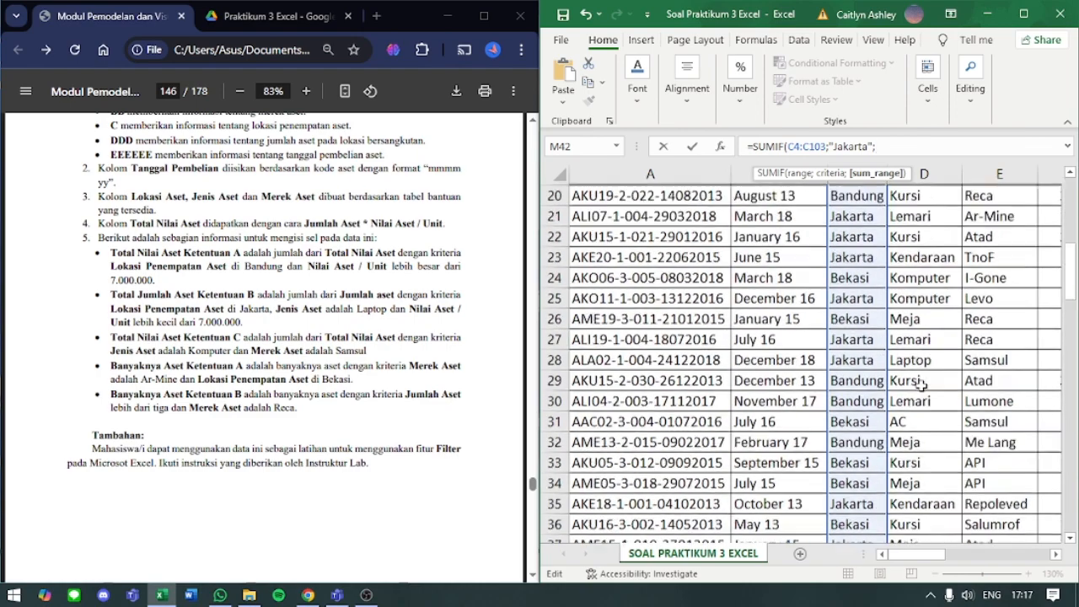
{"action": "scroll", "coordinate": [843, 330], "scroll_direction": "up", "scroll_amount": 4}
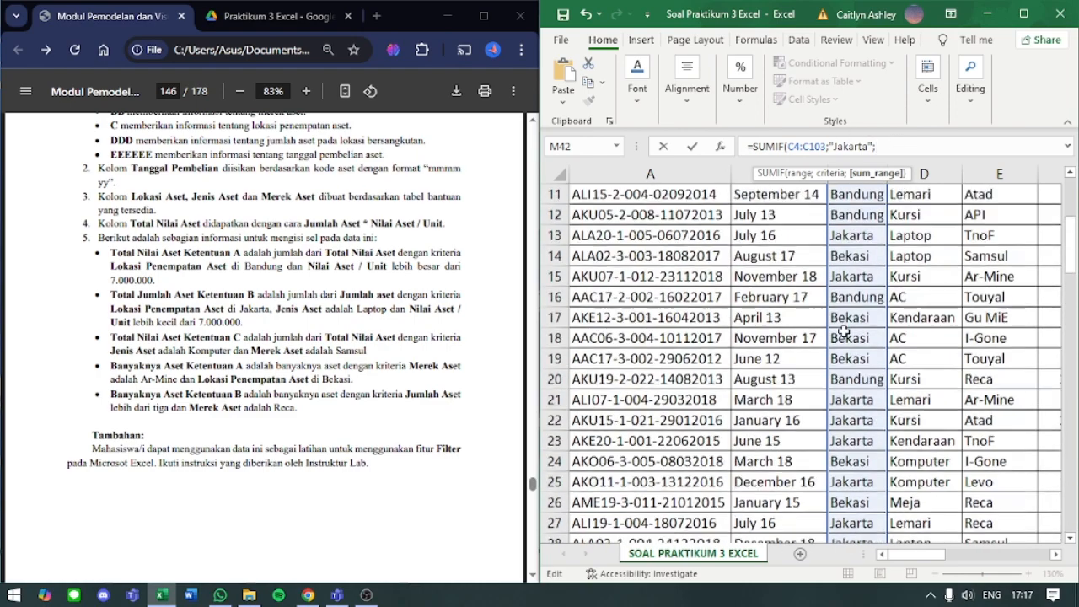
{"action": "scroll", "coordinate": [843, 330], "scroll_direction": "right", "scroll_amount": 3}
{"action": "scroll", "coordinate": [843, 331], "scroll_direction": "left", "scroll_amount": 1}
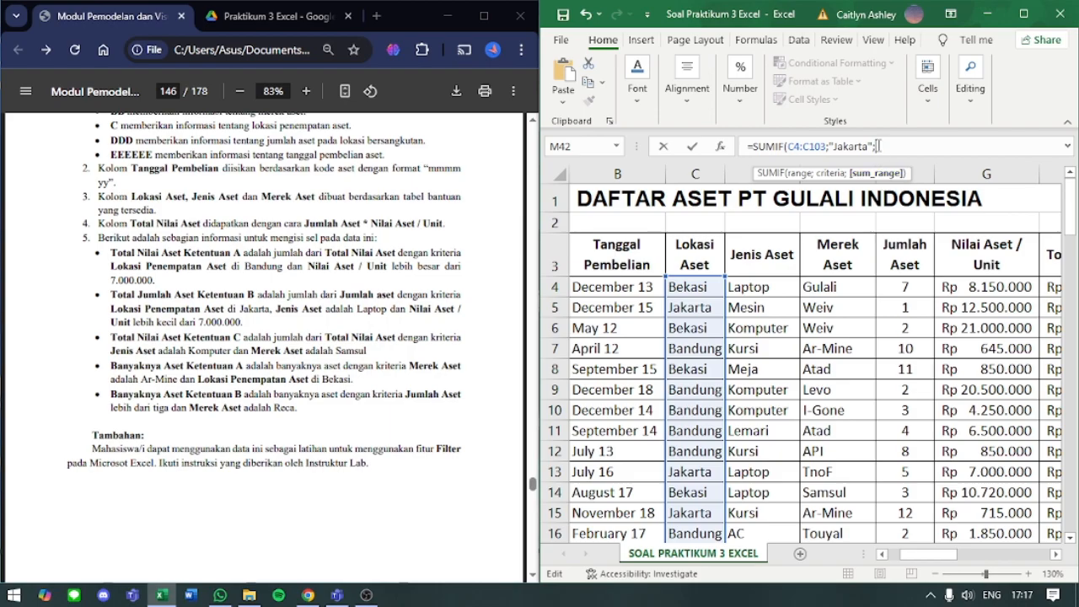
{"action": "left_click", "coordinate": [916, 288]}
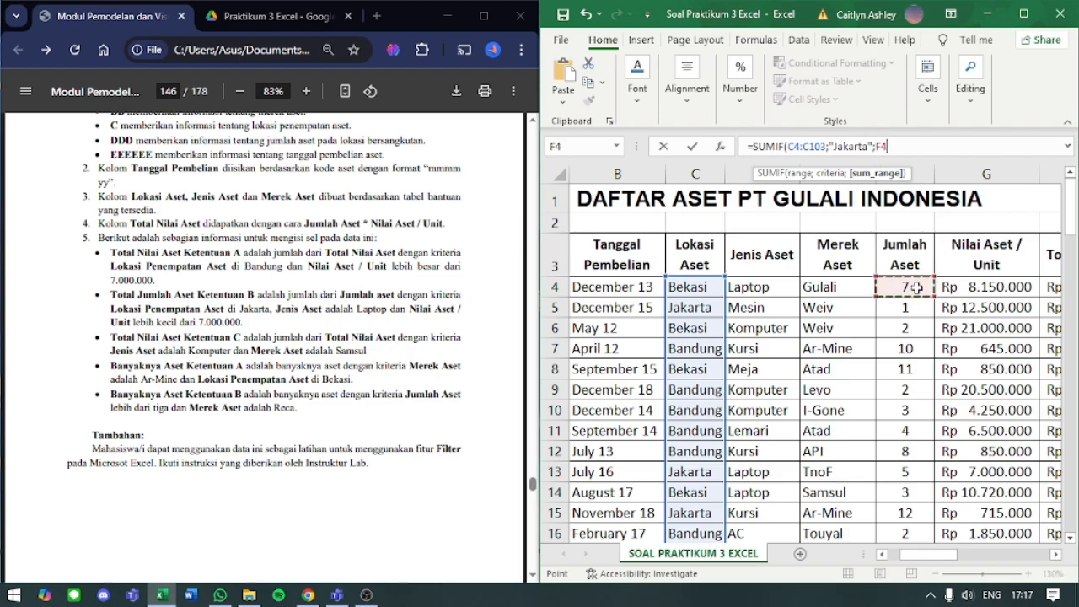
{"action": "key", "text": "ctrl+shift+Down"}
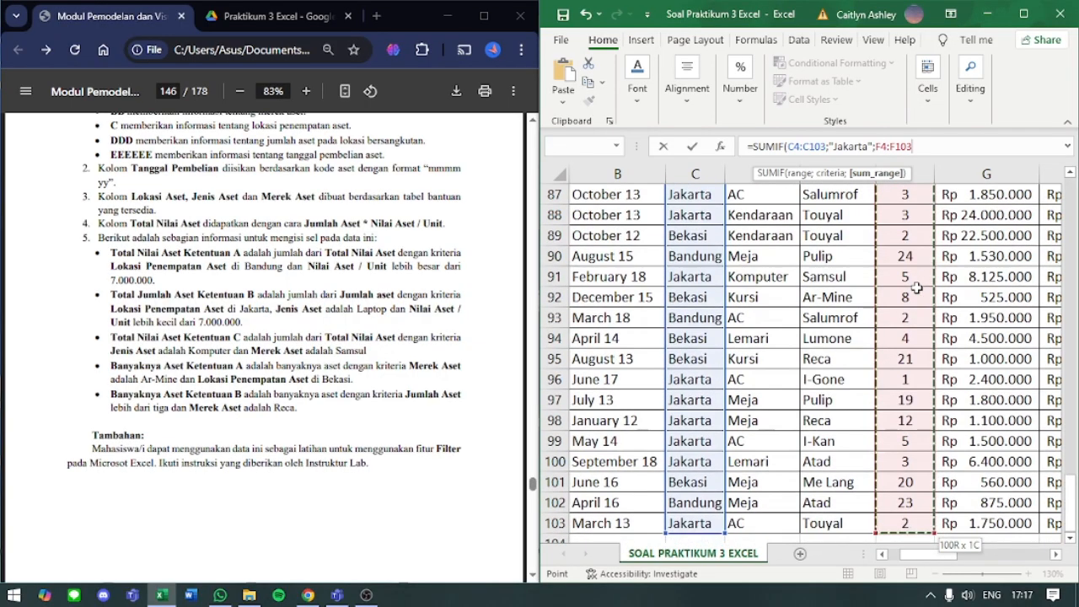
{"action": "scroll", "coordinate": [916, 288], "scroll_direction": "up", "scroll_amount": 20}
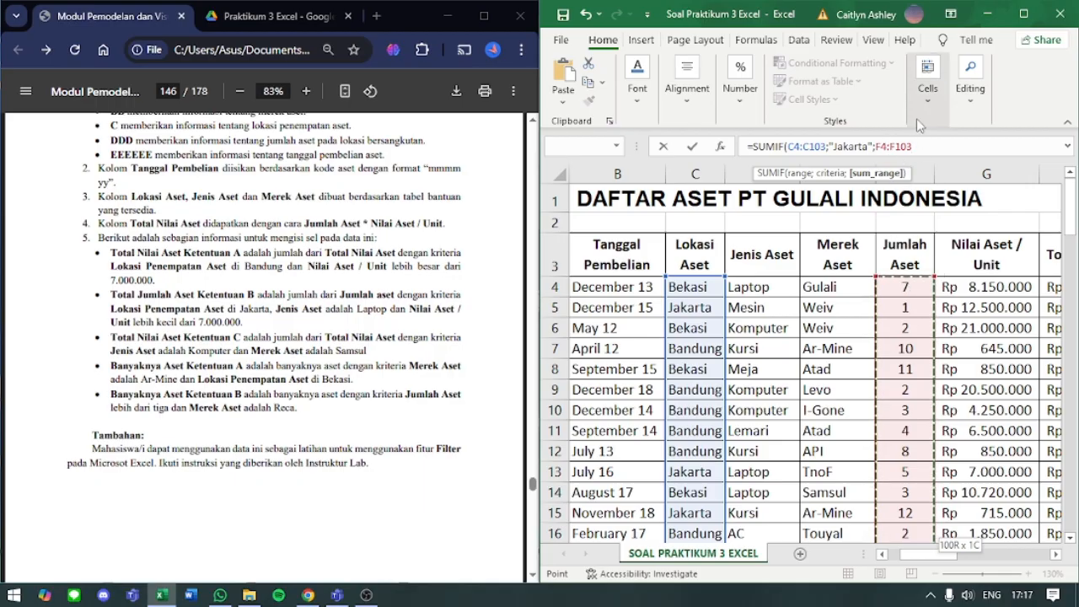
{"action": "key", "text": "Return"}
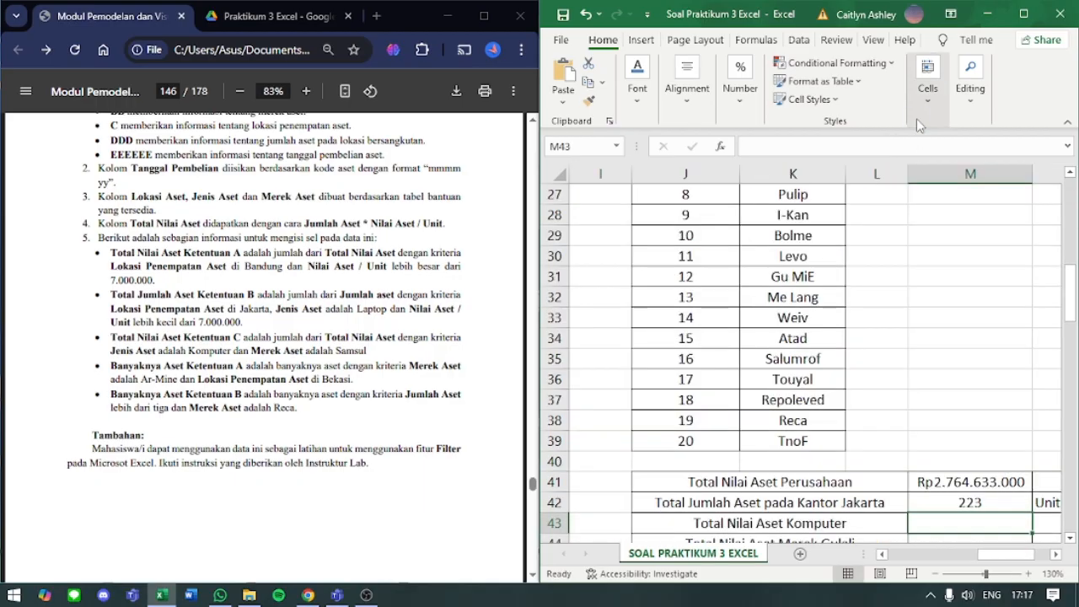
{"action": "left_click", "coordinate": [939, 499]}
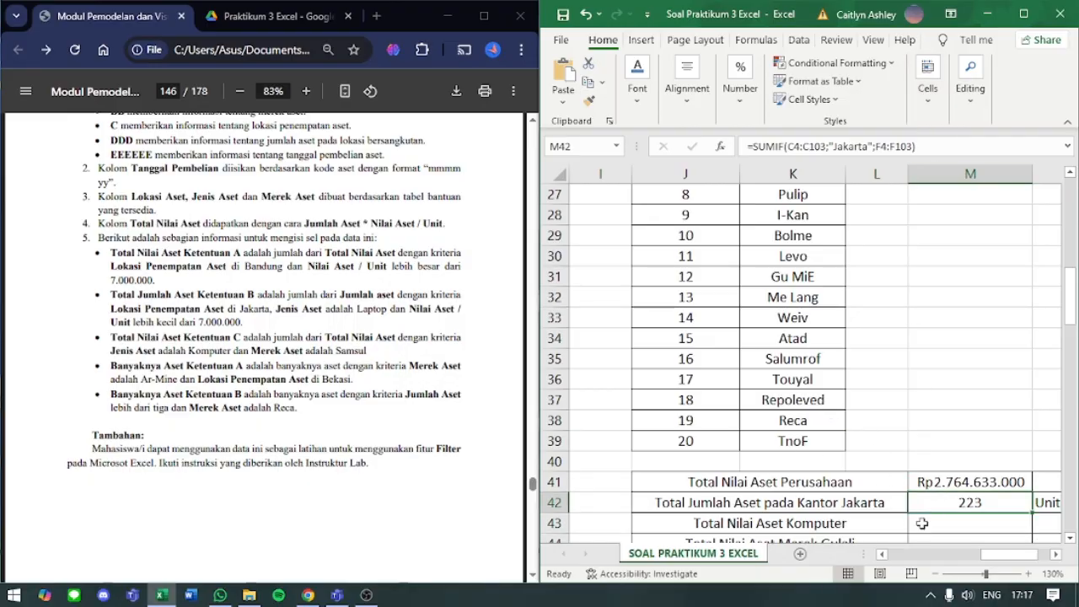
- Start a SUMIF formula in M43 for Total Nilai Aset Komputer, with the function name in capitals
{"action": "left_click", "coordinate": [915, 529]}
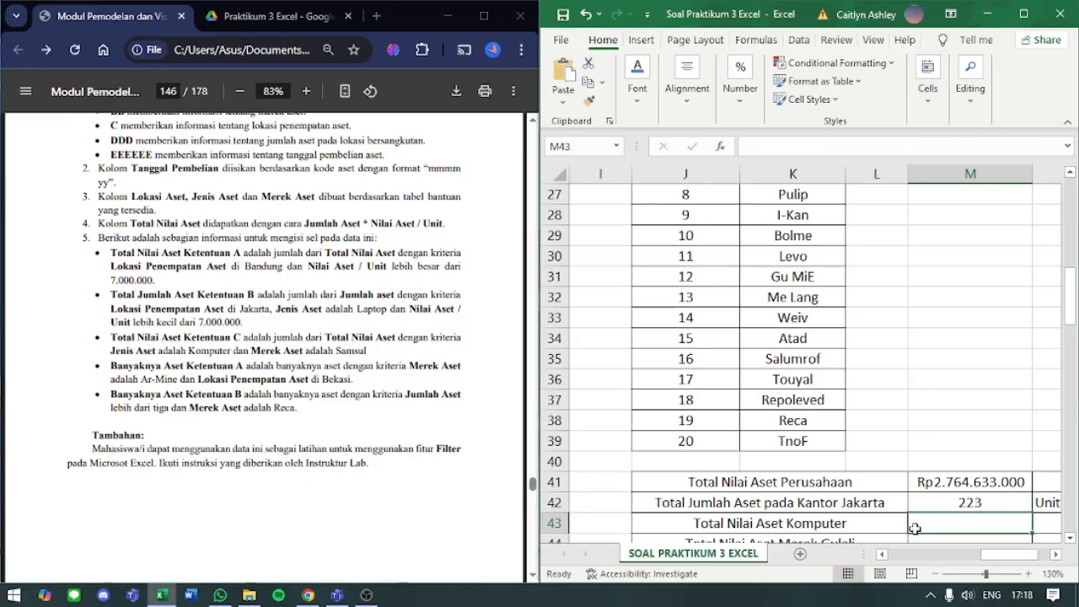
{"action": "type", "text": "="}
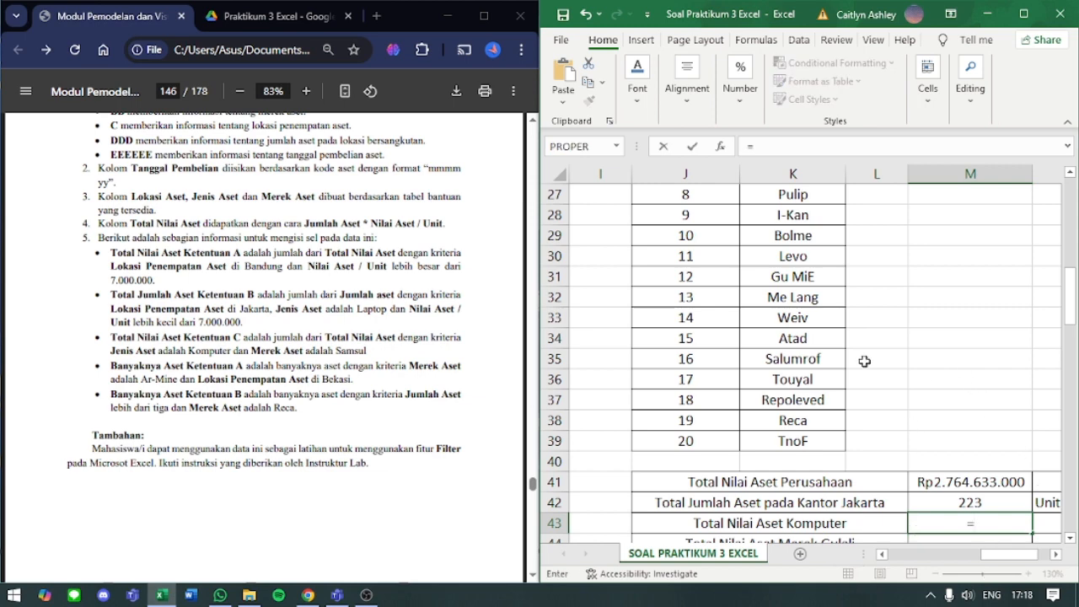
{"action": "type", "text": "sumif"}
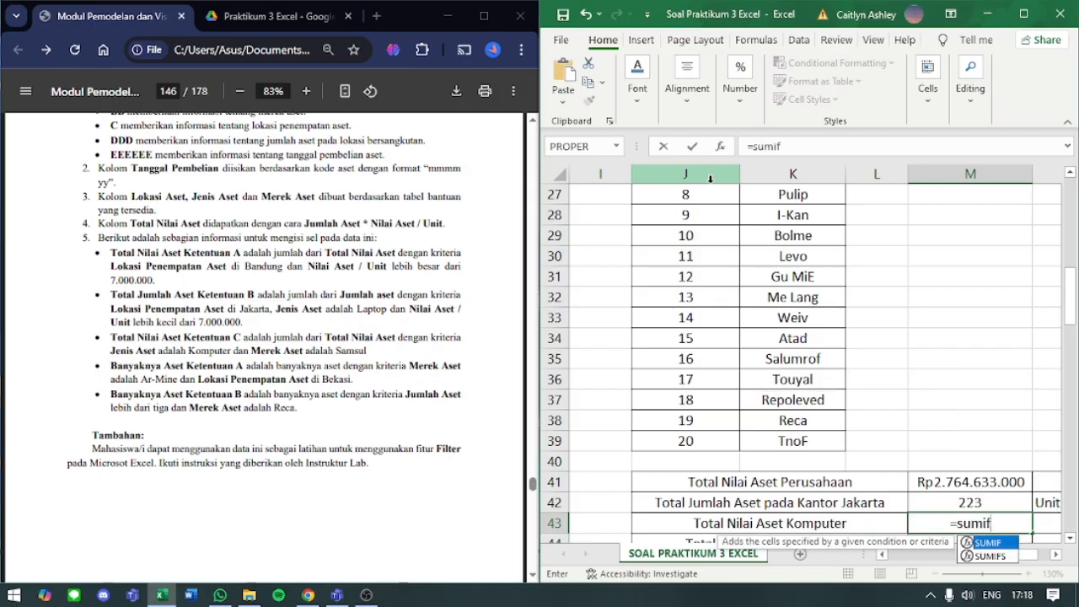
{"action": "key", "text": "BackSpace"}
{"action": "key", "text": "BackSpace"}
{"action": "key", "text": "BackSpace"}
{"action": "type", "text": "MIF("}
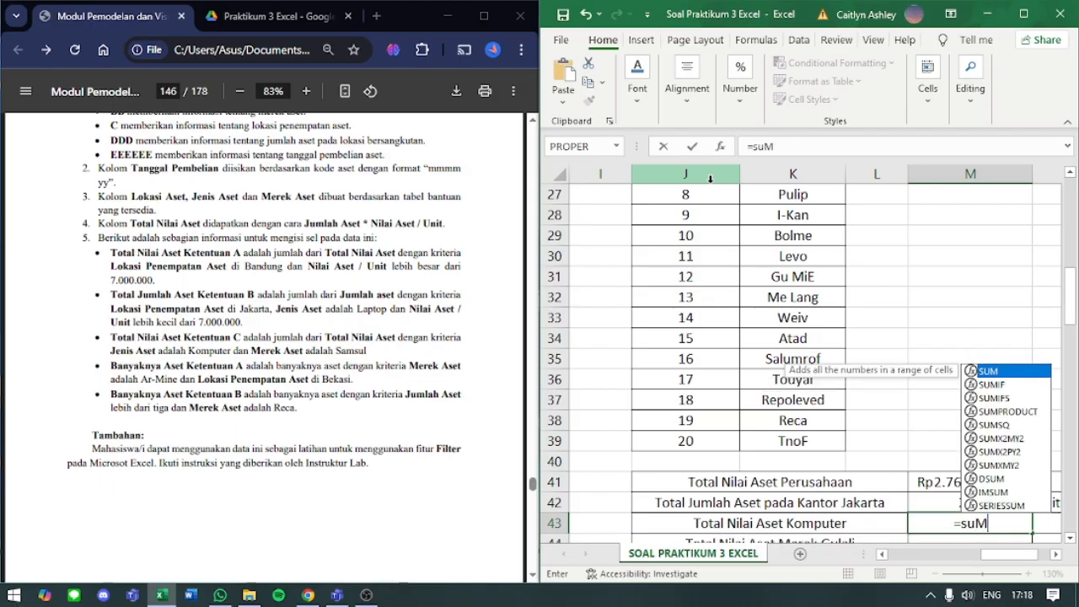
{"action": "key", "text": "BackSpace"}
{"action": "key", "text": "BackSpace"}
{"action": "key", "text": "BackSpace"}
{"action": "key", "text": "BackSpace"}
{"action": "key", "text": "BackSpace"}
{"action": "key", "text": "BackSpace"}
{"action": "type", "text": "SUMIF("}
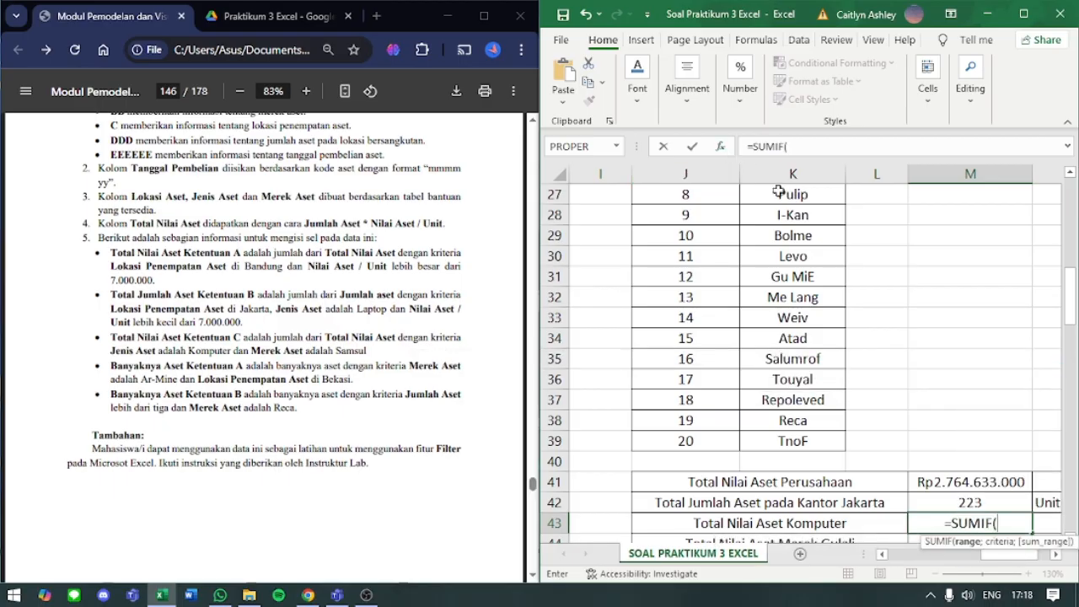
- Use the Jenis Aset cells D4:D103 as the criteria range of M43's SUMIF formula
{"action": "scroll", "coordinate": [893, 420], "scroll_direction": "left", "scroll_amount": 1}
{"action": "scroll", "coordinate": [893, 420], "scroll_direction": "left", "scroll_amount": 6}
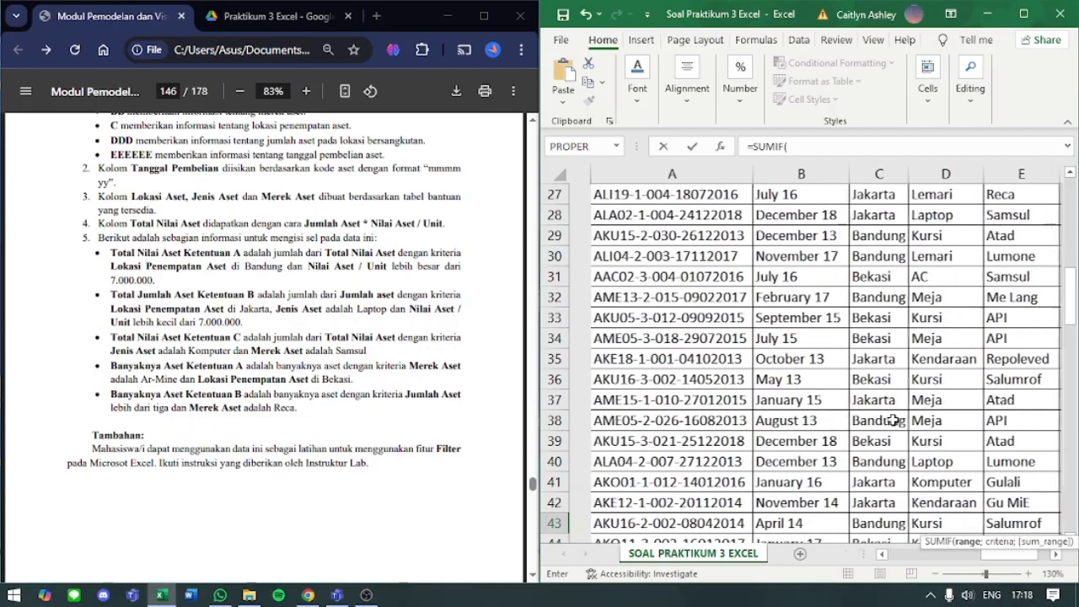
{"action": "scroll", "coordinate": [893, 420], "scroll_direction": "right", "scroll_amount": 5}
{"action": "scroll", "coordinate": [893, 420], "scroll_direction": "right", "scroll_amount": 2}
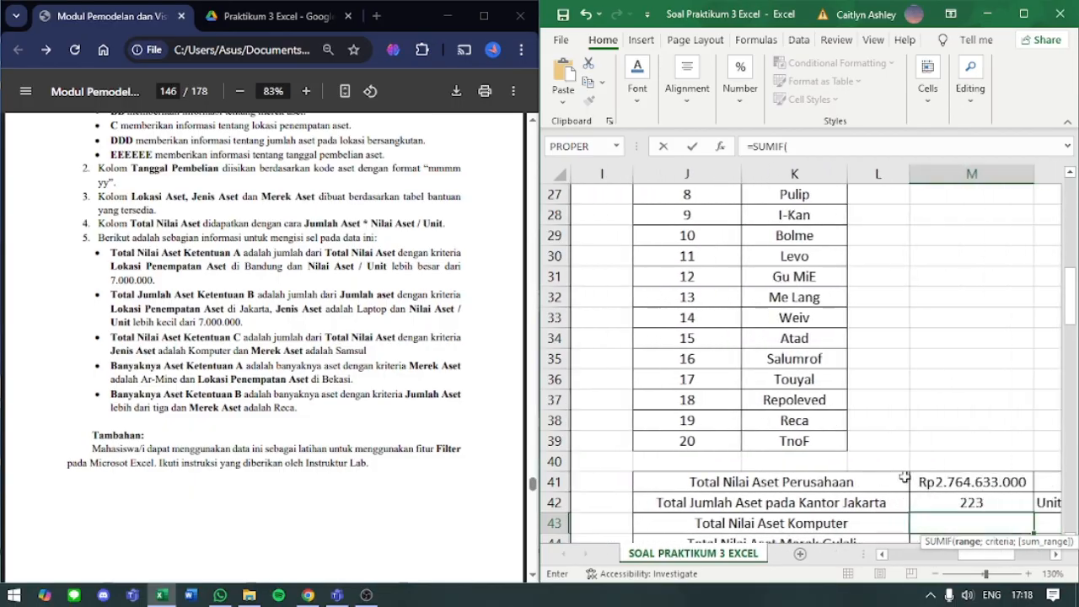
{"action": "scroll", "coordinate": [893, 420], "scroll_direction": "left", "scroll_amount": 8}
{"action": "scroll", "coordinate": [953, 335], "scroll_direction": "up", "scroll_amount": 6}
{"action": "scroll", "coordinate": [953, 335], "scroll_direction": "up", "scroll_amount": 3}
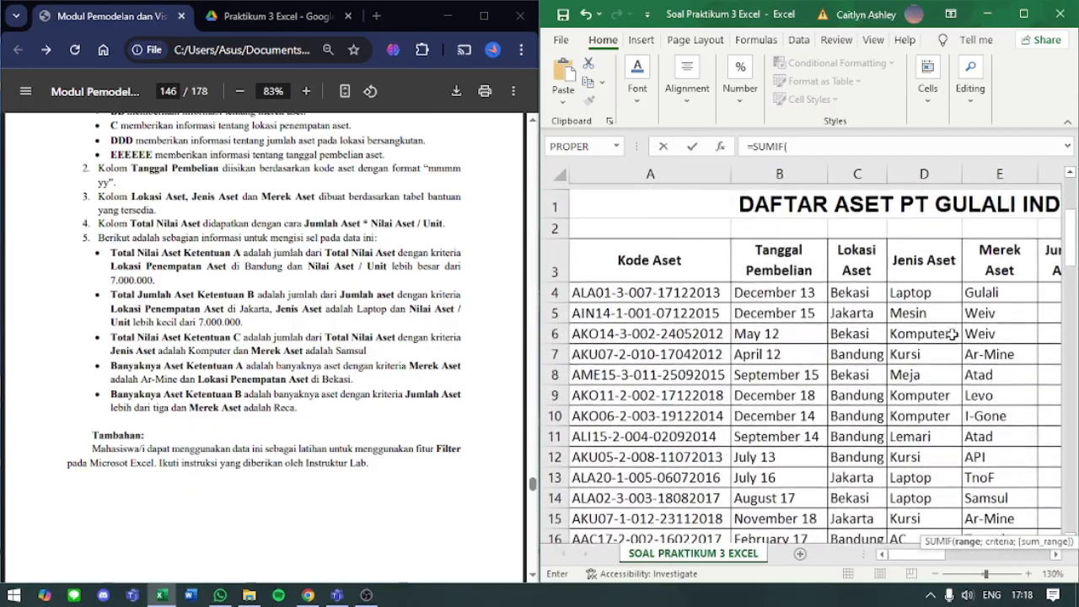
{"action": "left_click", "coordinate": [926, 288]}
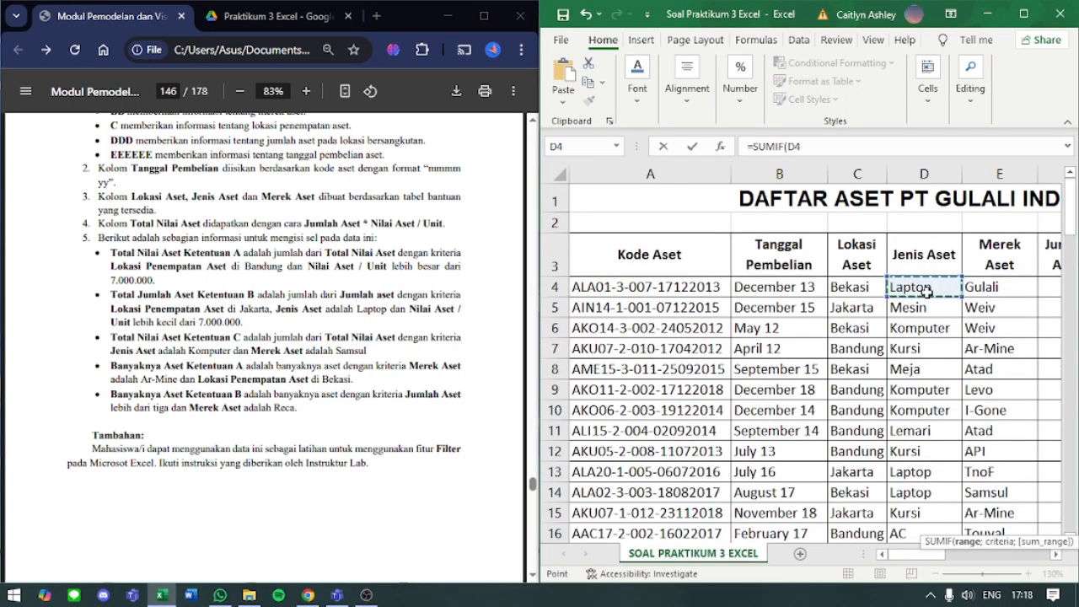
{"action": "key", "text": "ctrl+shift+Down"}
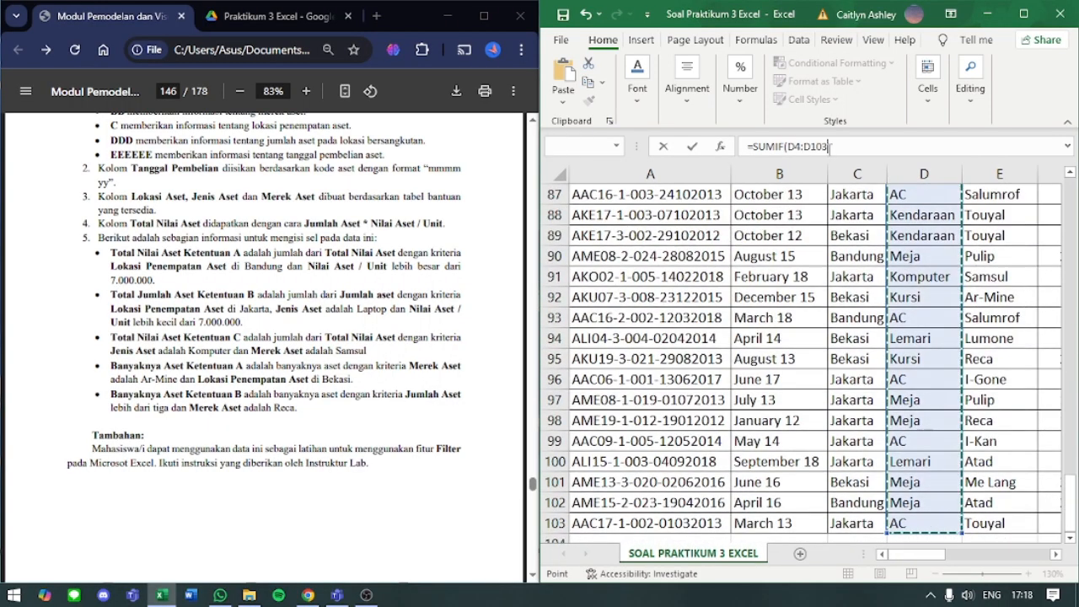
{"action": "left_click", "coordinate": [830, 147]}
- Set the criterion of M43's SUMIF formula to "KOMPUTER", followed by a separator for the sum range
{"action": "type", "text": ";"}
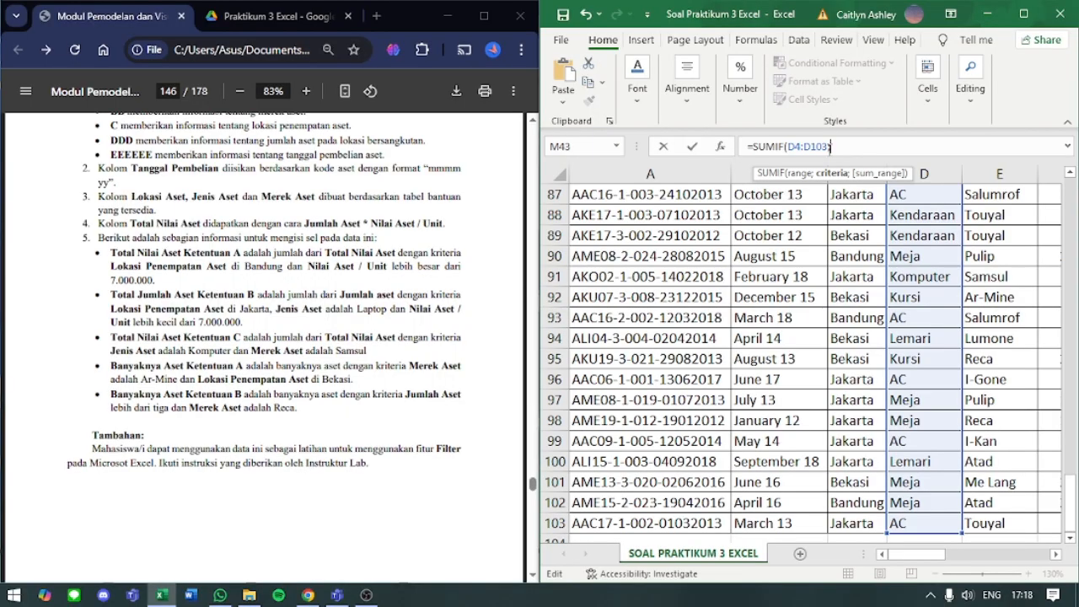
{"action": "type", "text": "\"KOMPUTER"}
{"action": "type", "text": ";"}
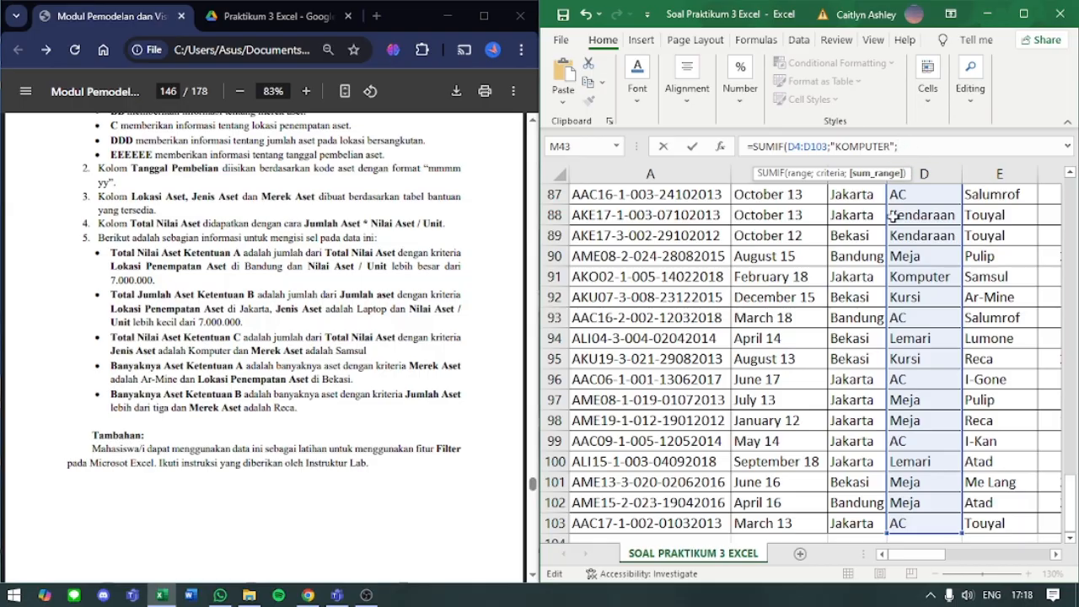
- Add the Total Nilai Aset cells H4:H103 as the sum range of M43's SUMIF formula and enter it
{"action": "scroll", "coordinate": [892, 215], "scroll_direction": "up", "scroll_amount": 6}
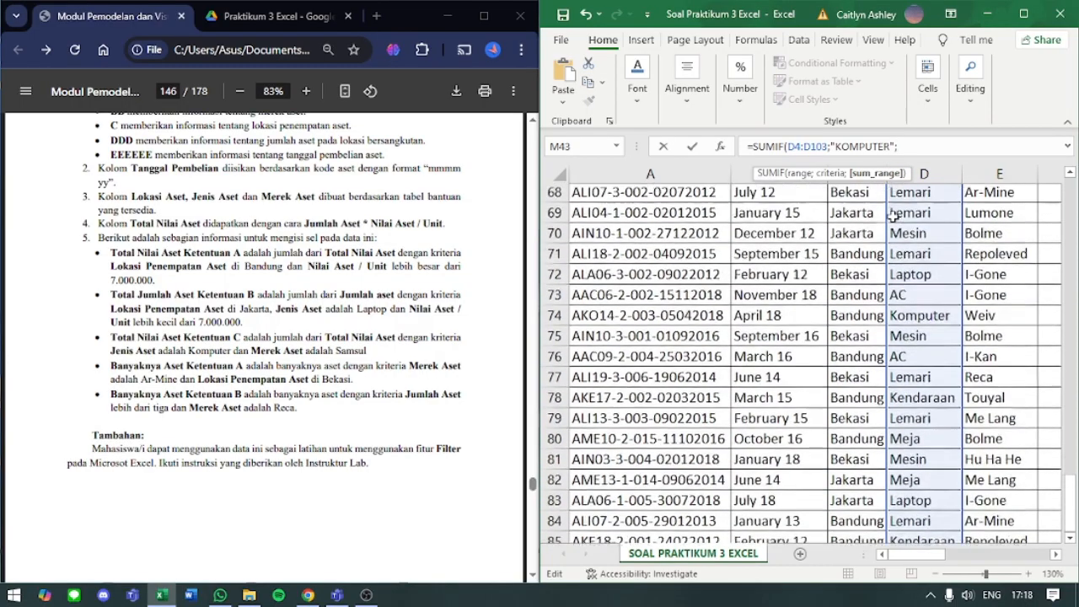
{"action": "scroll", "coordinate": [892, 215], "scroll_direction": "right", "scroll_amount": 3}
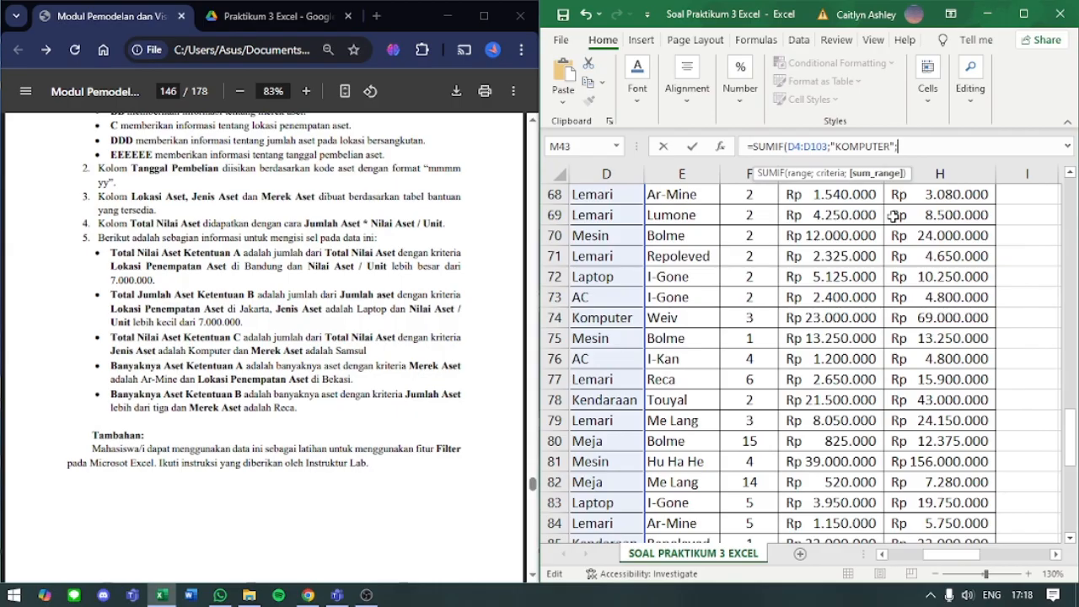
{"action": "scroll", "coordinate": [864, 336], "scroll_direction": "up", "scroll_amount": 20}
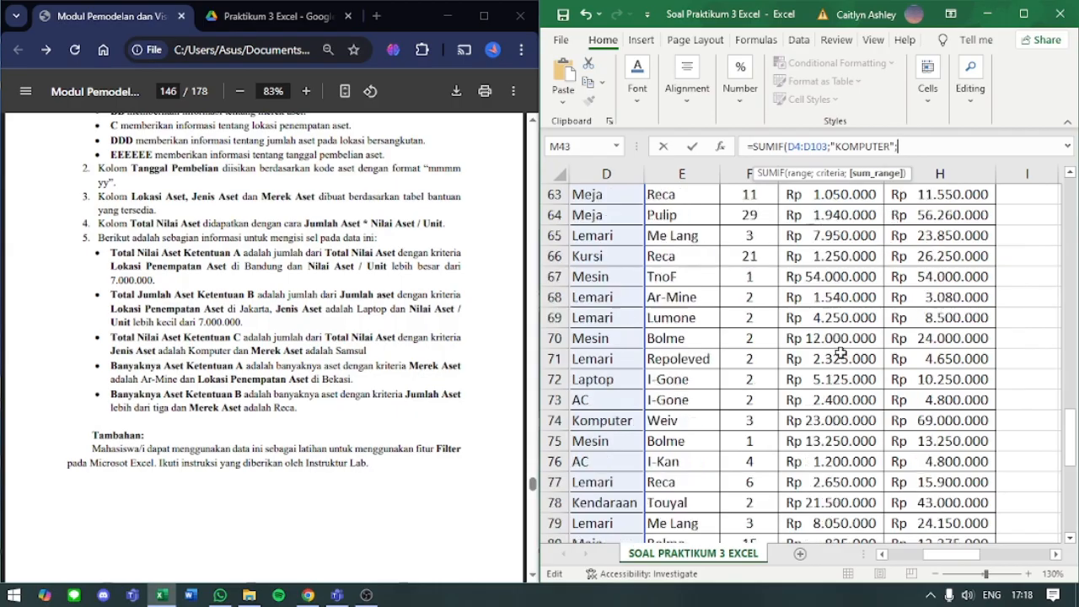
{"action": "scroll", "coordinate": [864, 336], "scroll_direction": "down", "scroll_amount": 1}
{"action": "left_click", "coordinate": [933, 286]}
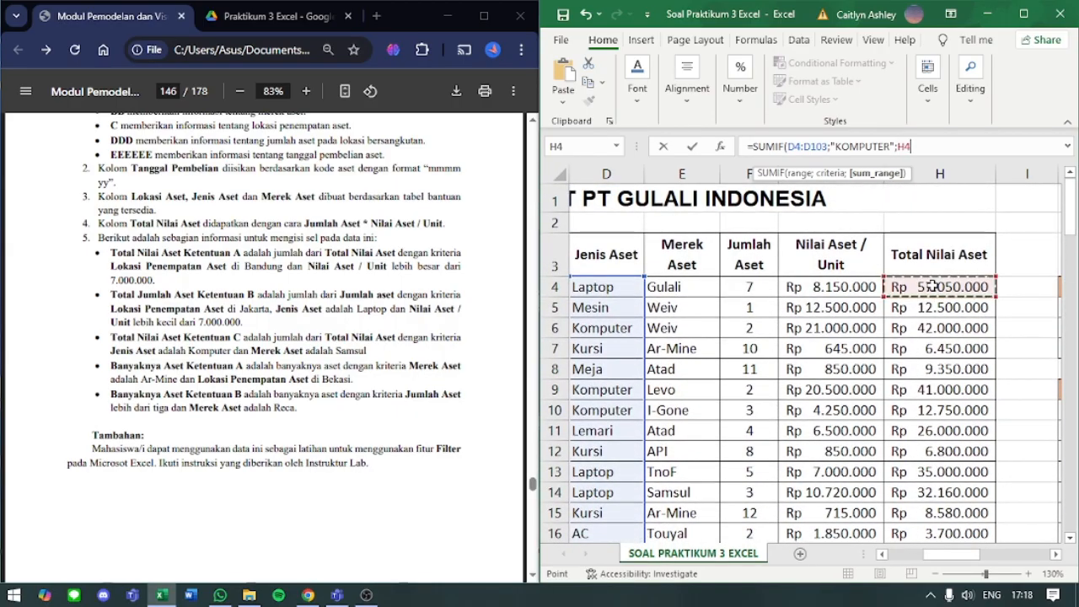
{"action": "key", "text": "ctrl+shift+Down"}
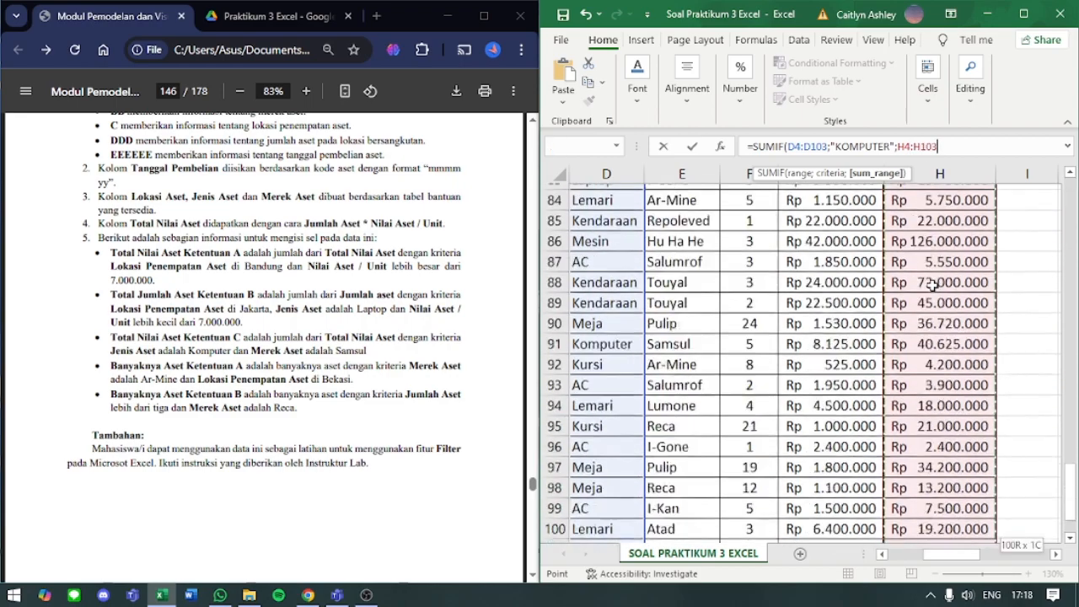
{"action": "key", "text": "Return"}
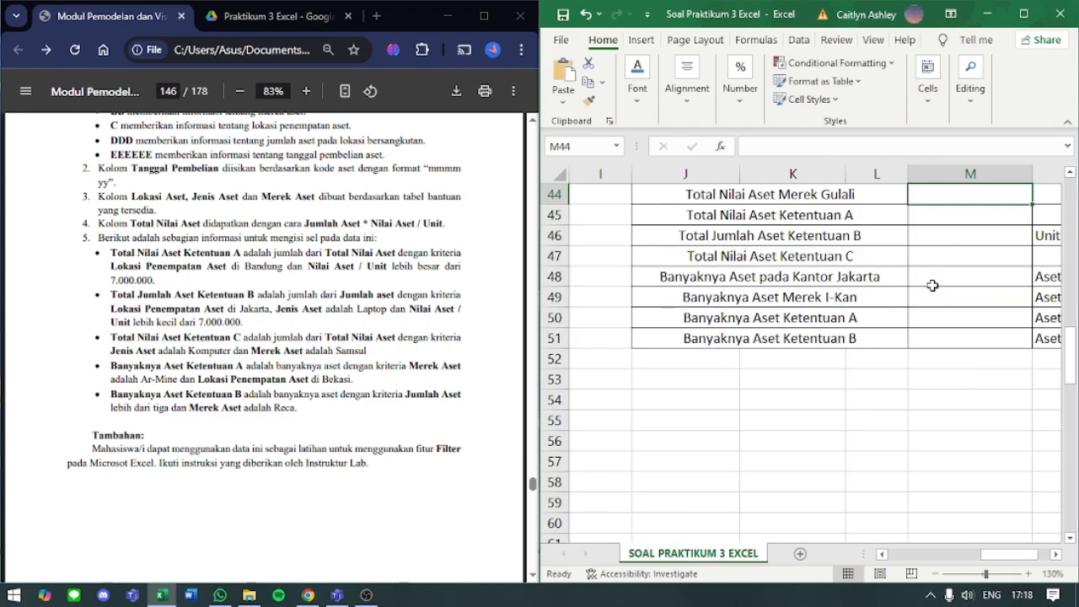
- Start a SUMIF formula in M44 for Total Nilai Aset Merek Gulali
{"action": "scroll", "coordinate": [932, 287], "scroll_direction": "up", "scroll_amount": 2}
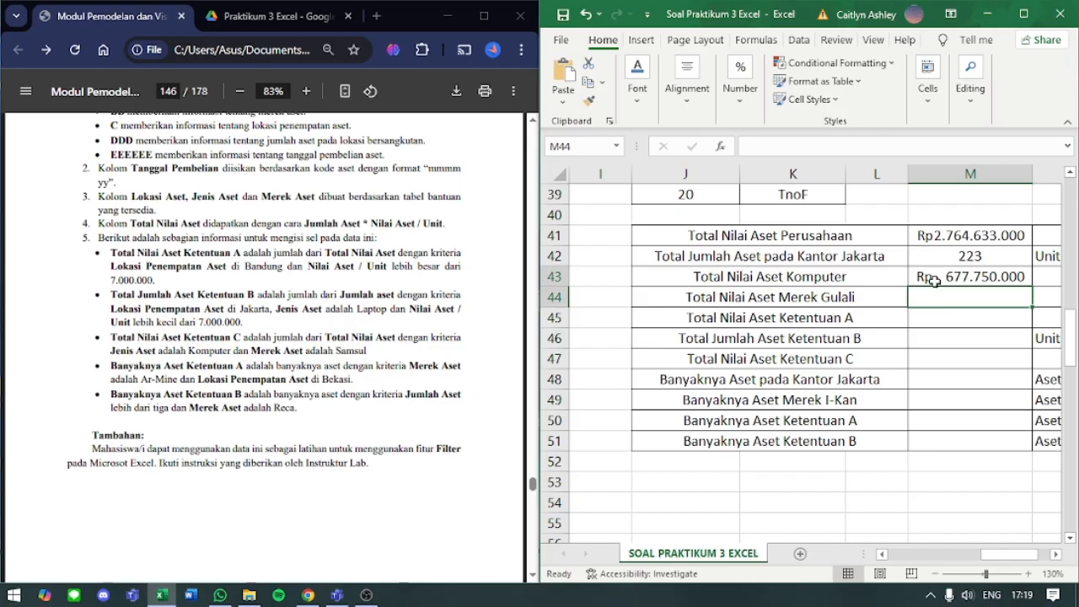
{"action": "left_click", "coordinate": [864, 149]}
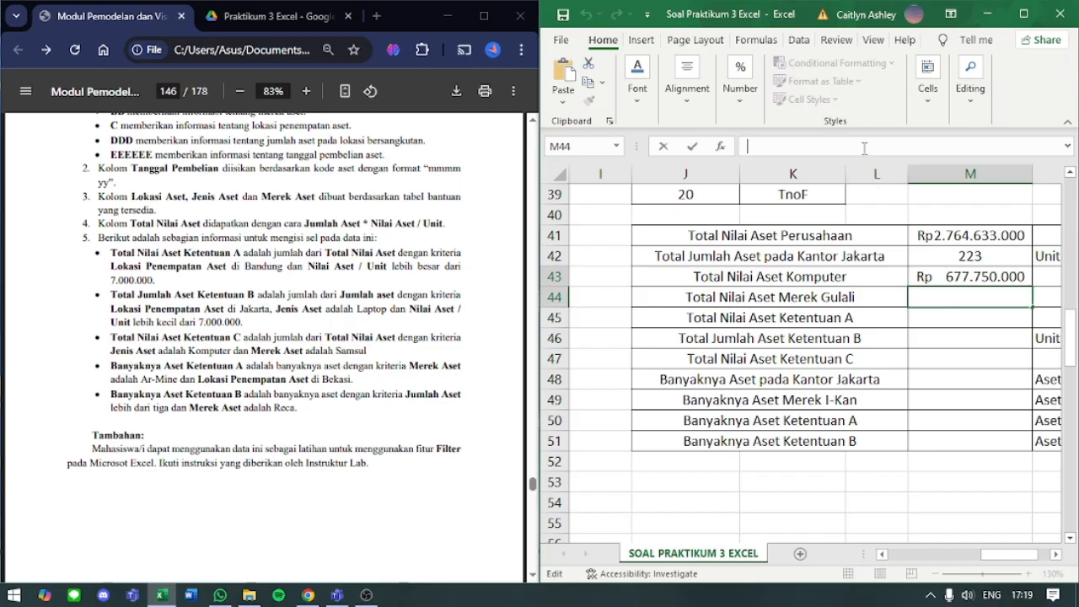
{"action": "type", "text": "=SUMIF("}
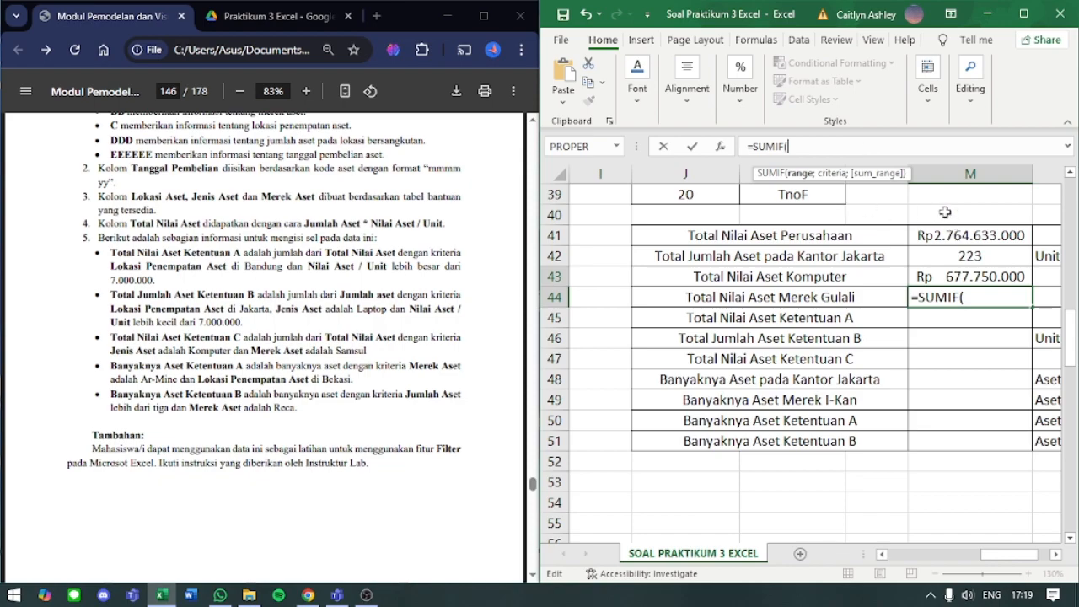
- Use the Merek Aset cells E4:E103 as the criteria range of M44's SUMIF formula, followed by a separator
{"action": "scroll", "coordinate": [810, 279], "scroll_direction": "left", "scroll_amount": 4}
{"action": "scroll", "coordinate": [809, 278], "scroll_direction": "up", "scroll_amount": 6}
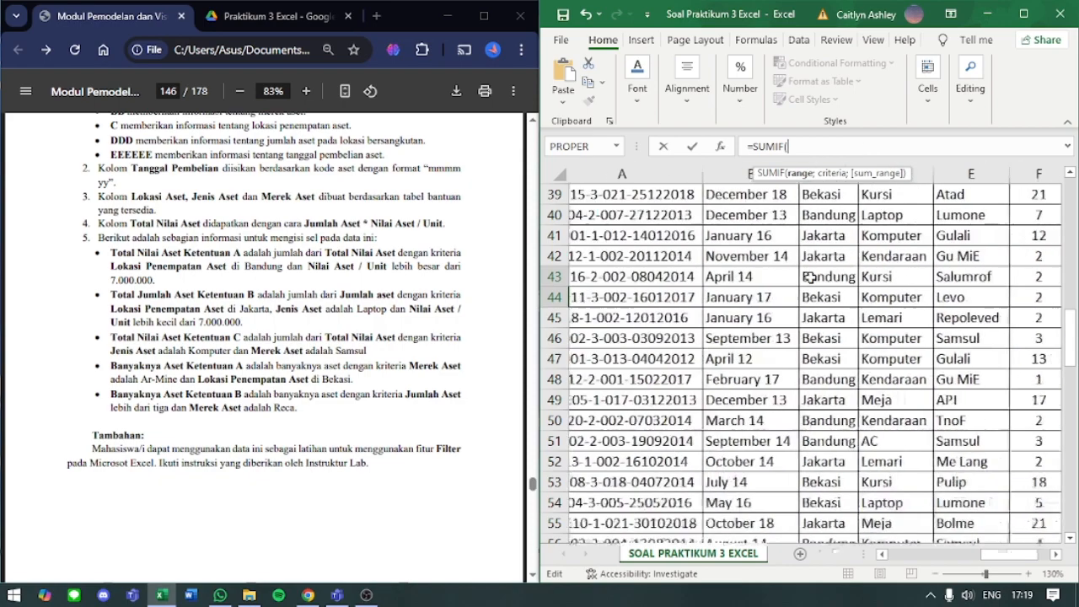
{"action": "scroll", "coordinate": [809, 276], "scroll_direction": "up", "scroll_amount": 7}
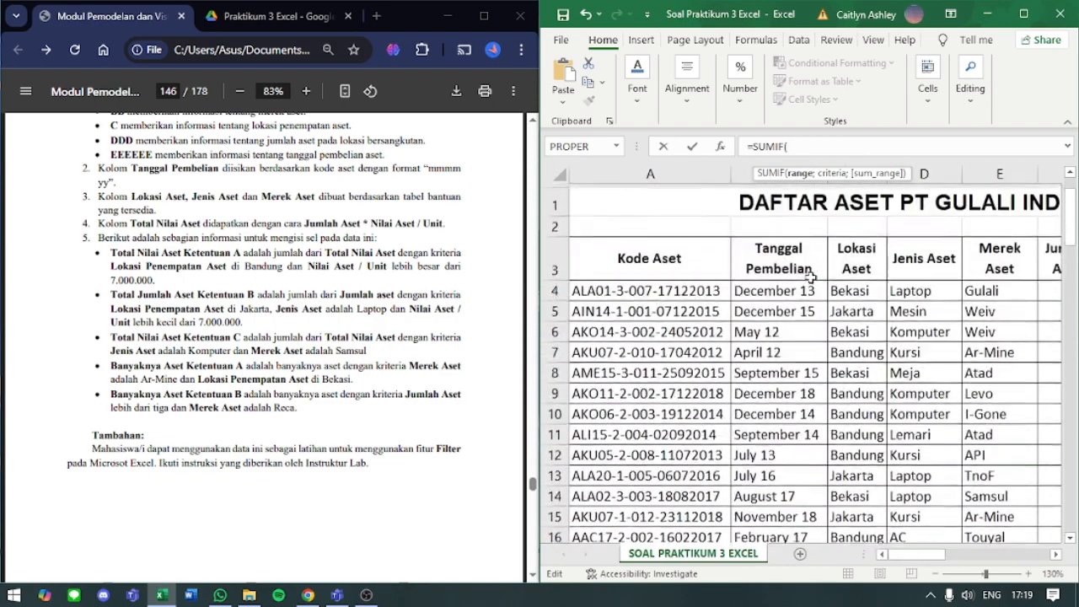
{"action": "scroll", "coordinate": [833, 279], "scroll_direction": "right", "scroll_amount": 2}
{"action": "scroll", "coordinate": [833, 278], "scroll_direction": "right", "scroll_amount": 1}
{"action": "left_click", "coordinate": [841, 284]}
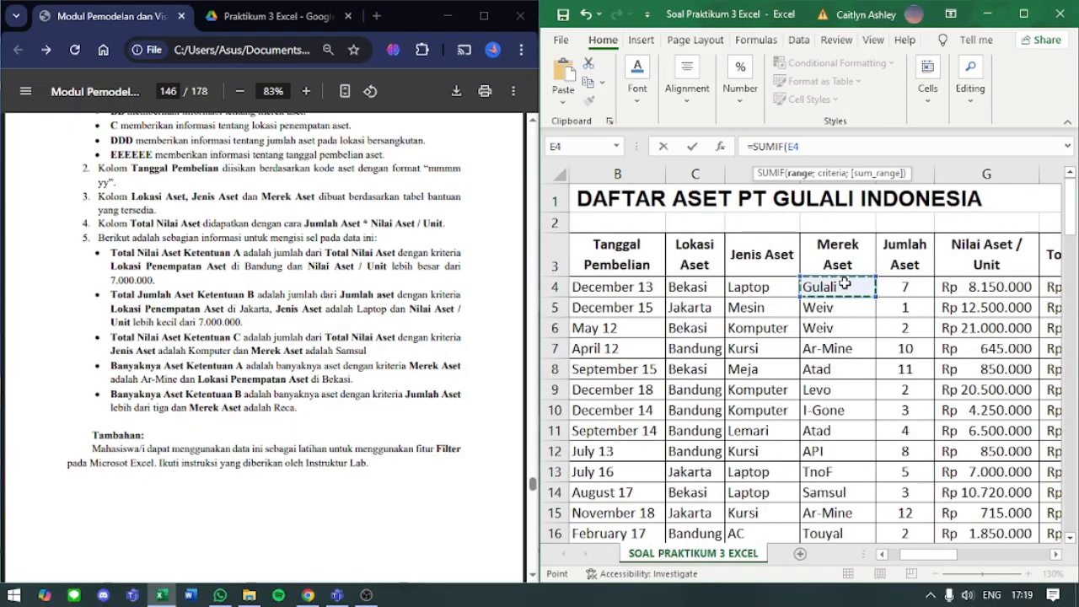
{"action": "key", "text": "ctrl+shift+Down"}
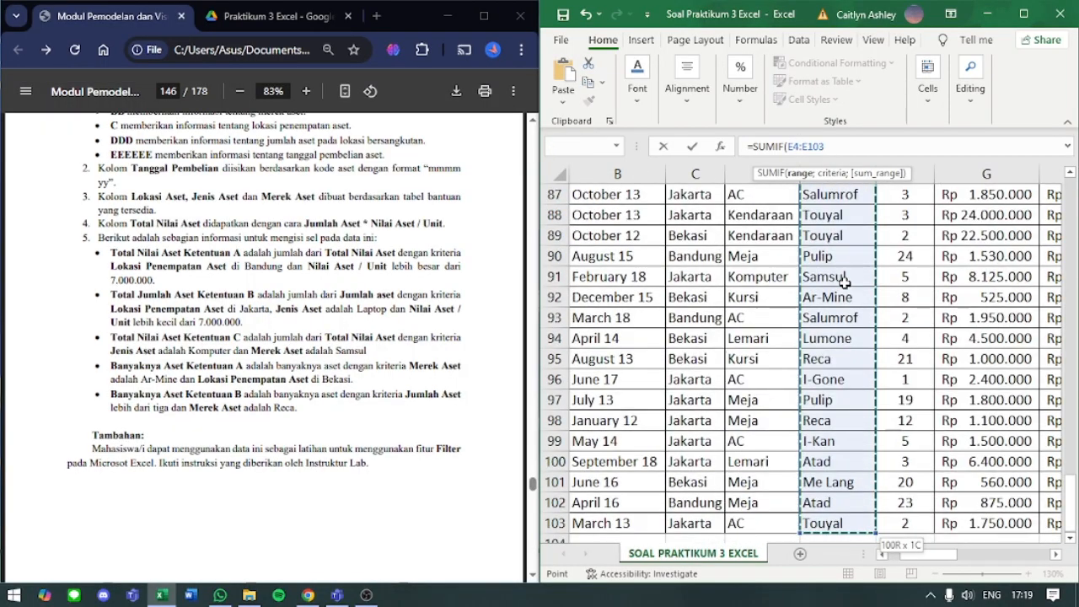
{"action": "type", "text": ";"}
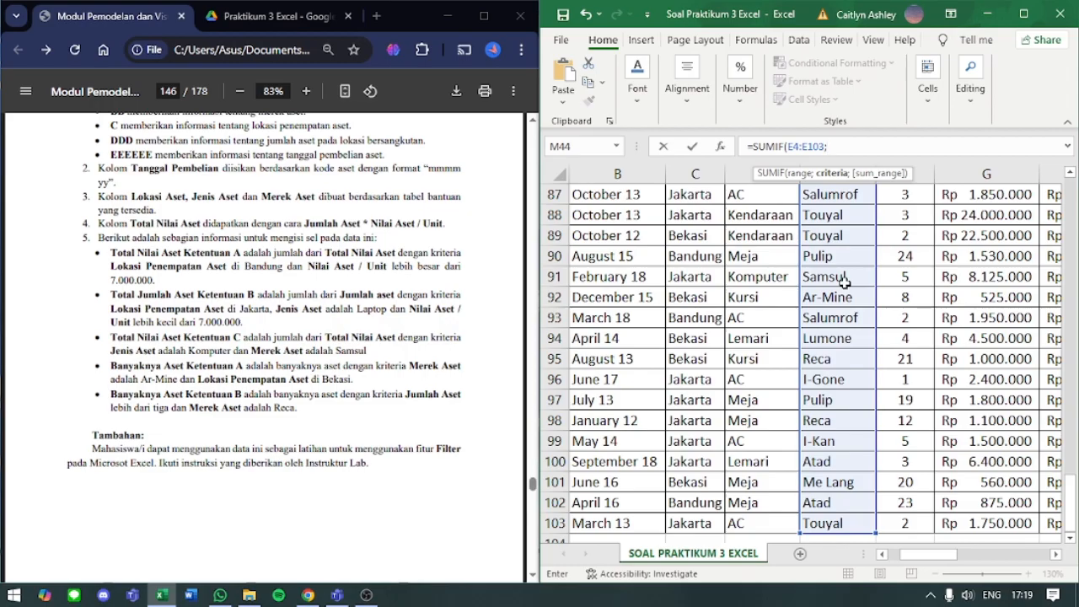
{"action": "type", "text": "\"GULALI\";"}
- Complete M44's SUMIF formula with the criterion "GULALI" and the sum range H4:H103, and enter it
{"action": "scroll", "coordinate": [844, 281], "scroll_direction": "up", "scroll_amount": 20}
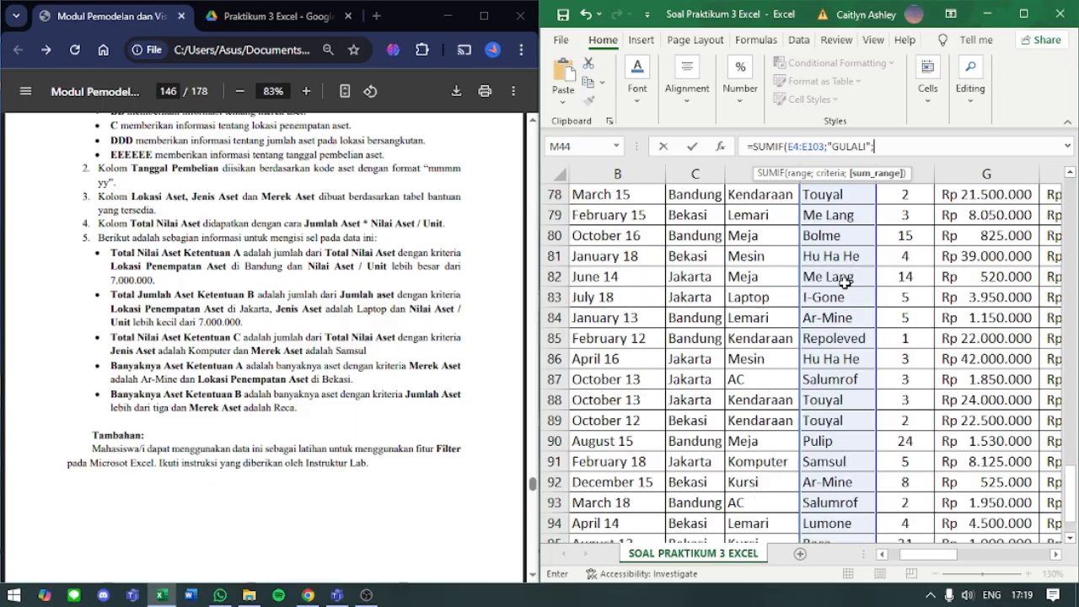
{"action": "scroll", "coordinate": [843, 281], "scroll_direction": "right", "scroll_amount": 5}
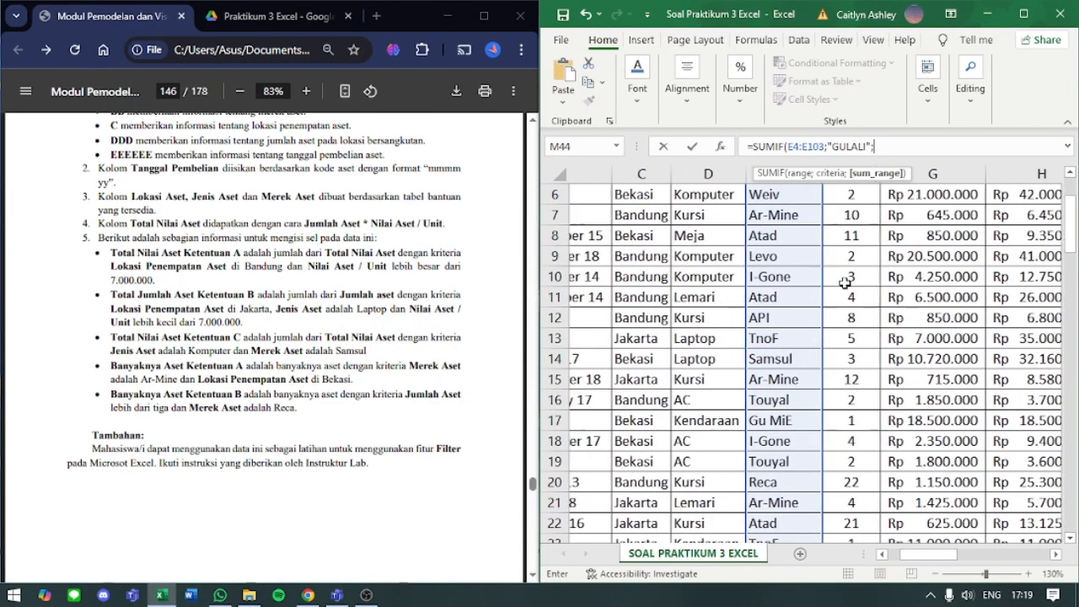
{"action": "scroll", "coordinate": [843, 283], "scroll_direction": "up", "scroll_amount": 2}
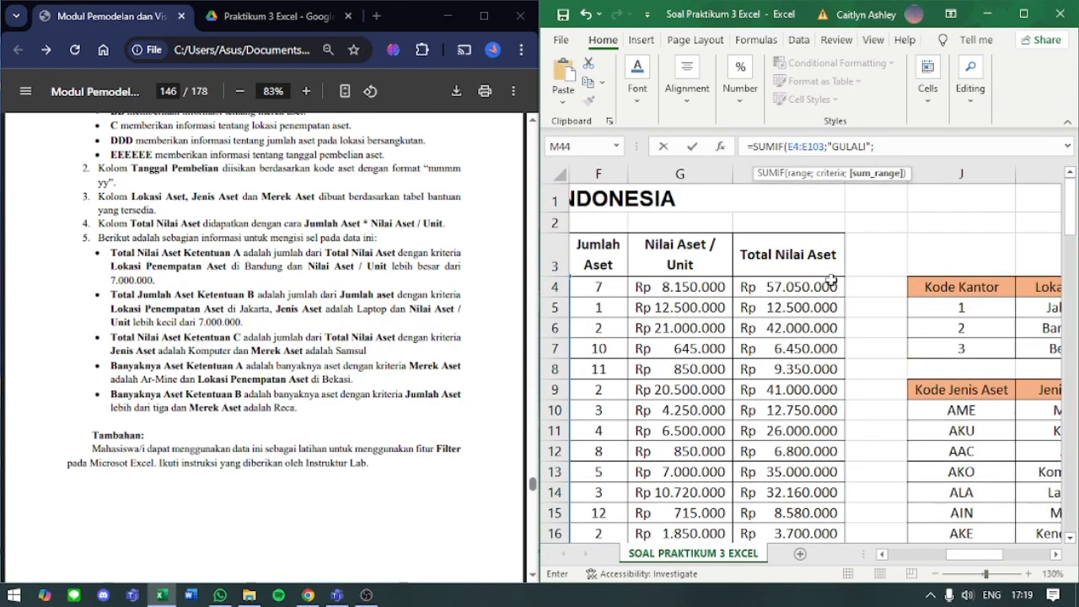
{"action": "left_click", "coordinate": [818, 285]}
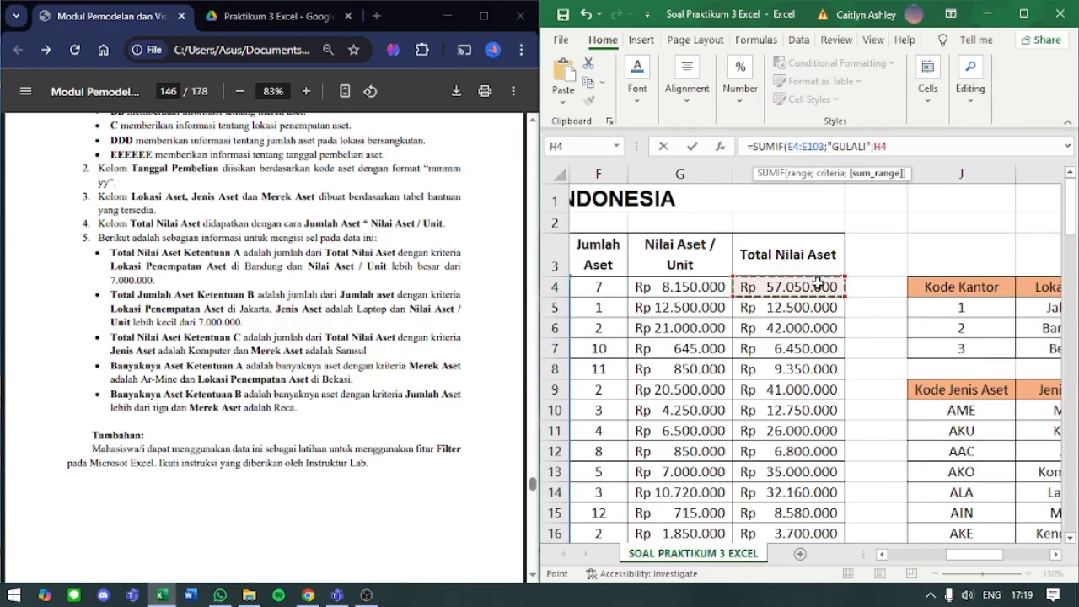
{"action": "key", "text": "ctrl+shift+Down"}
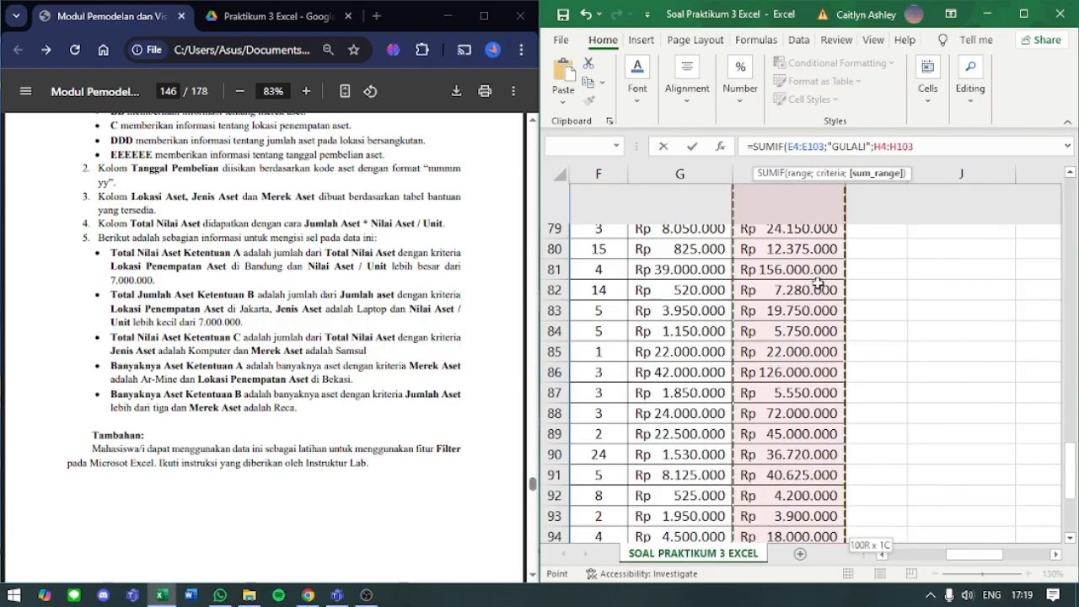
{"action": "key", "text": "Return"}
{"action": "scroll", "coordinate": [923, 315], "scroll_direction": "up", "scroll_amount": 3}
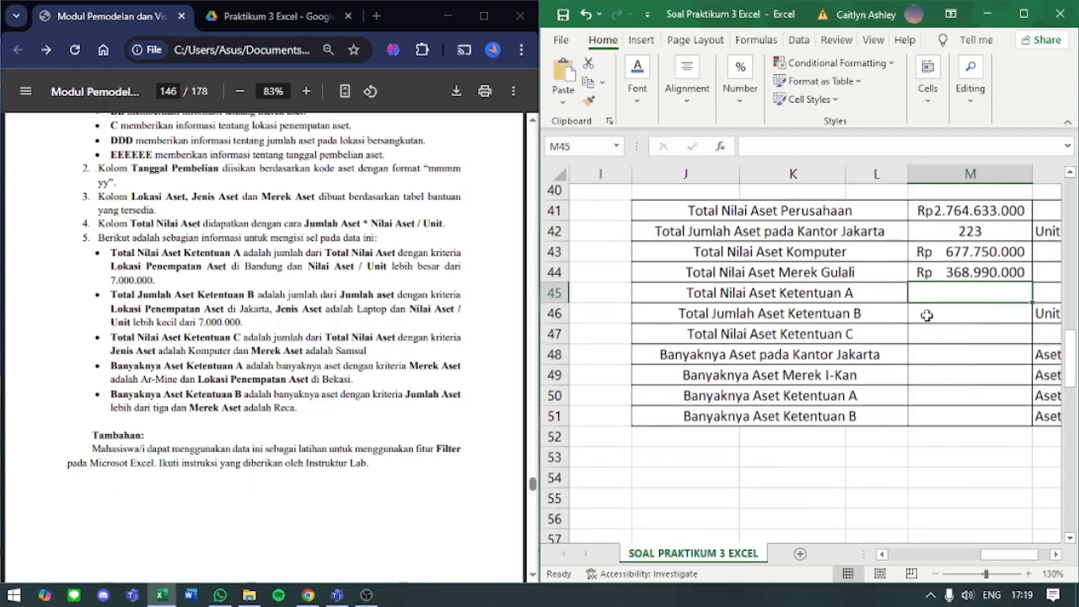
{"action": "left_click", "coordinate": [945, 341]}
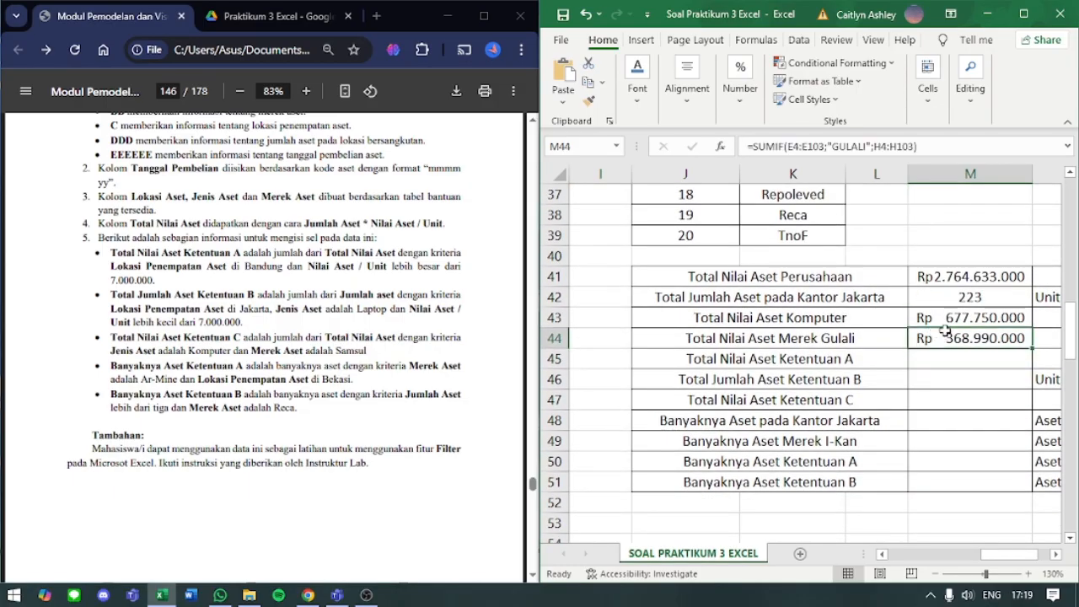
- Examine the conditions for Total Nilai Aset Ketentuan A in the module PDF, highlighting the key wording
{"action": "left_click", "coordinate": [939, 353]}
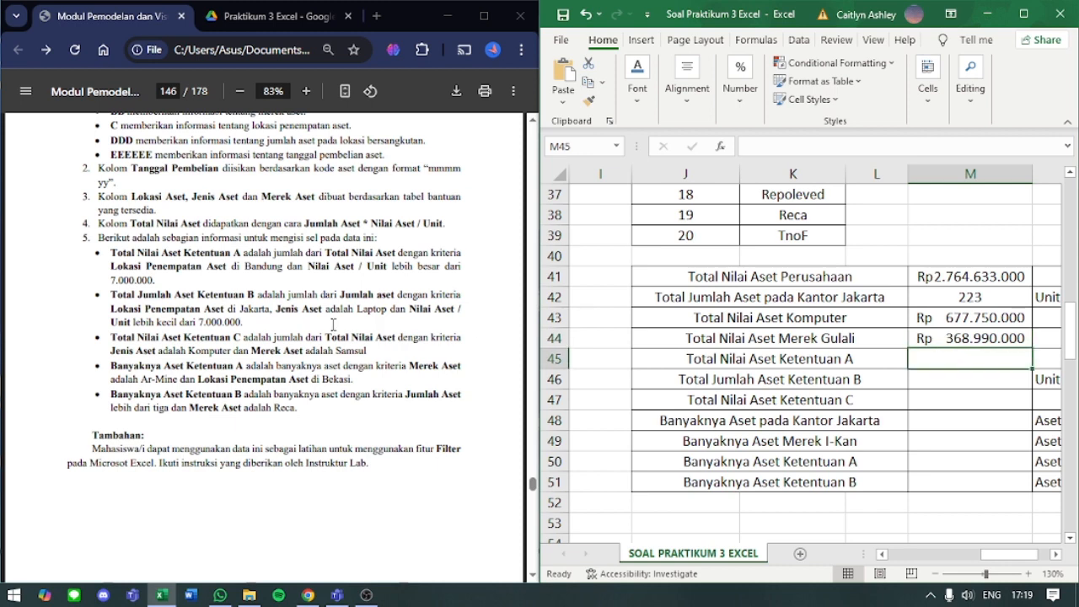
{"action": "left_click_drag", "start_coordinate": [109, 252], "coordinate": [318, 263]}
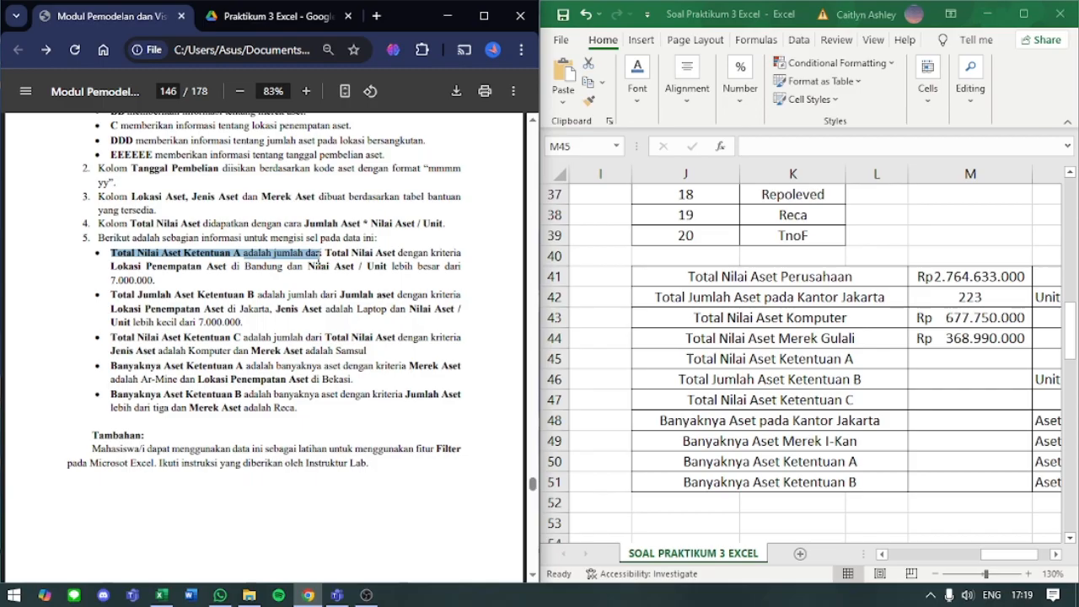
{"action": "left_click_drag", "start_coordinate": [318, 263], "coordinate": [334, 260]}
{"action": "left_click_drag", "start_coordinate": [245, 266], "coordinate": [302, 273]}
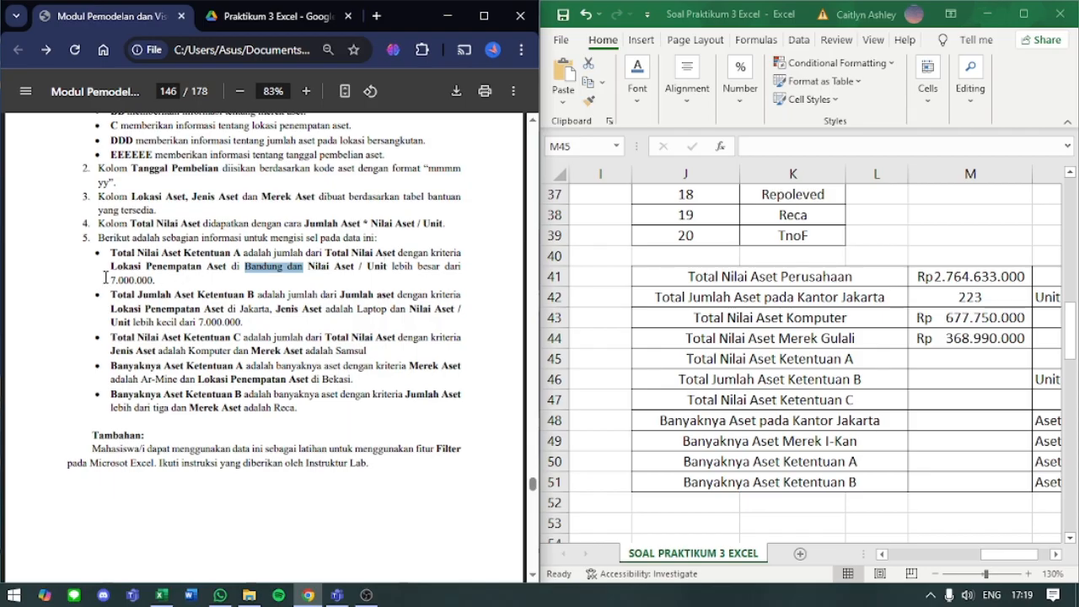
- Start a SUMIFS formula in M45 for Total Nilai Aset Ketentuan A
{"action": "left_click", "coordinate": [958, 361]}
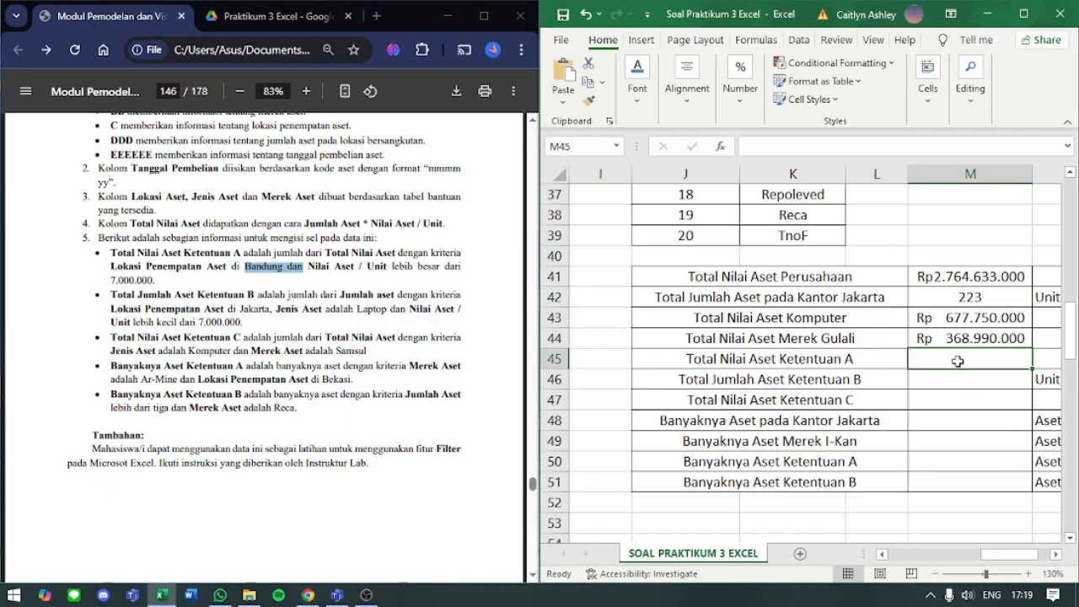
{"action": "key", "text": "Down"}
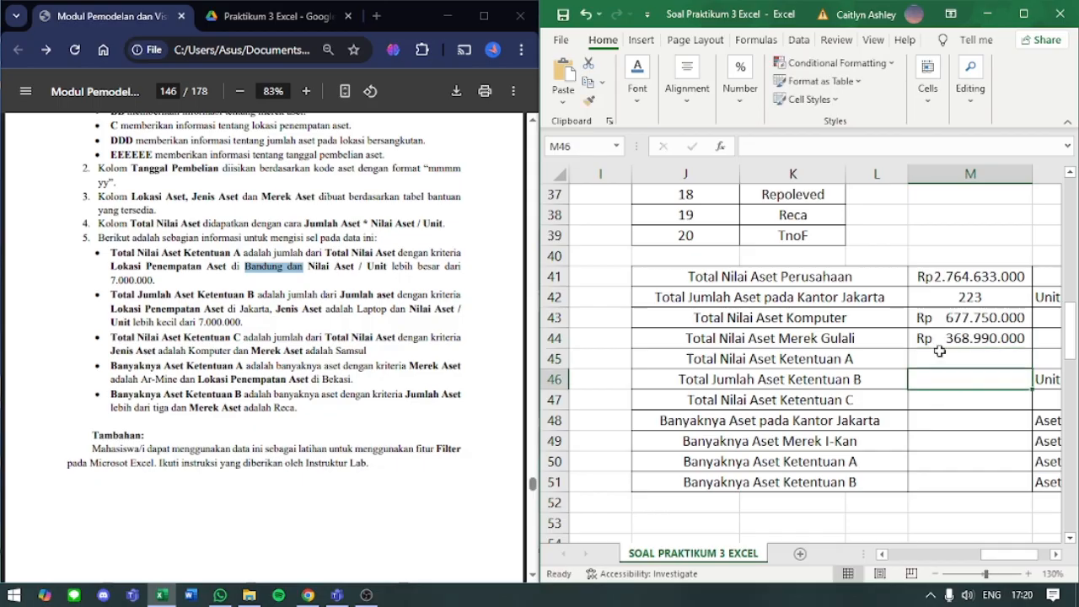
{"action": "left_click", "coordinate": [939, 351]}
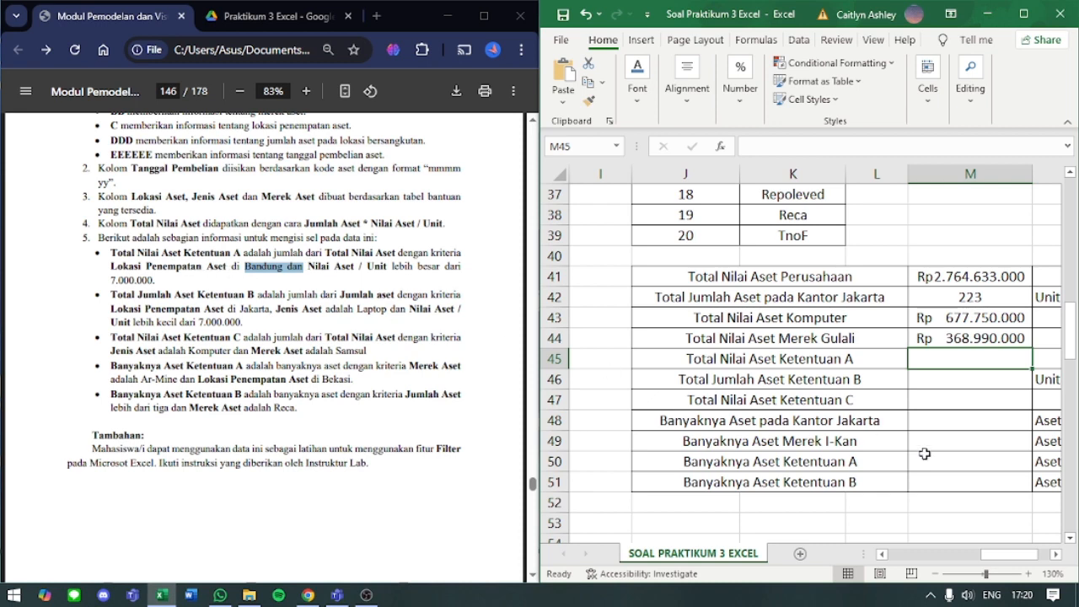
{"action": "double_click", "coordinate": [932, 361]}
{"action": "type", "text": "="}
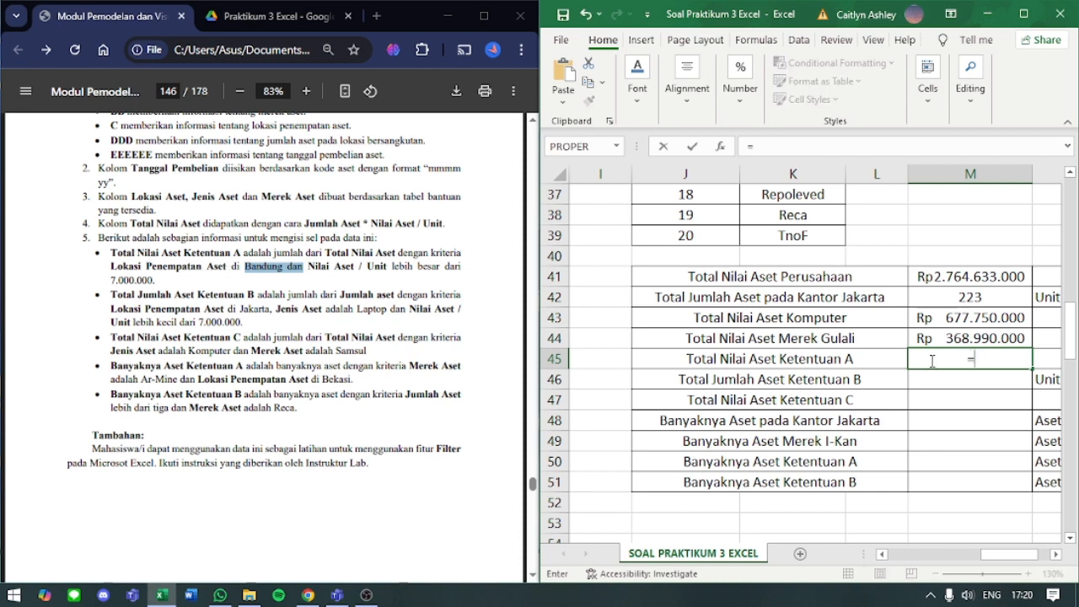
{"action": "type", "text": "SUMIF"}
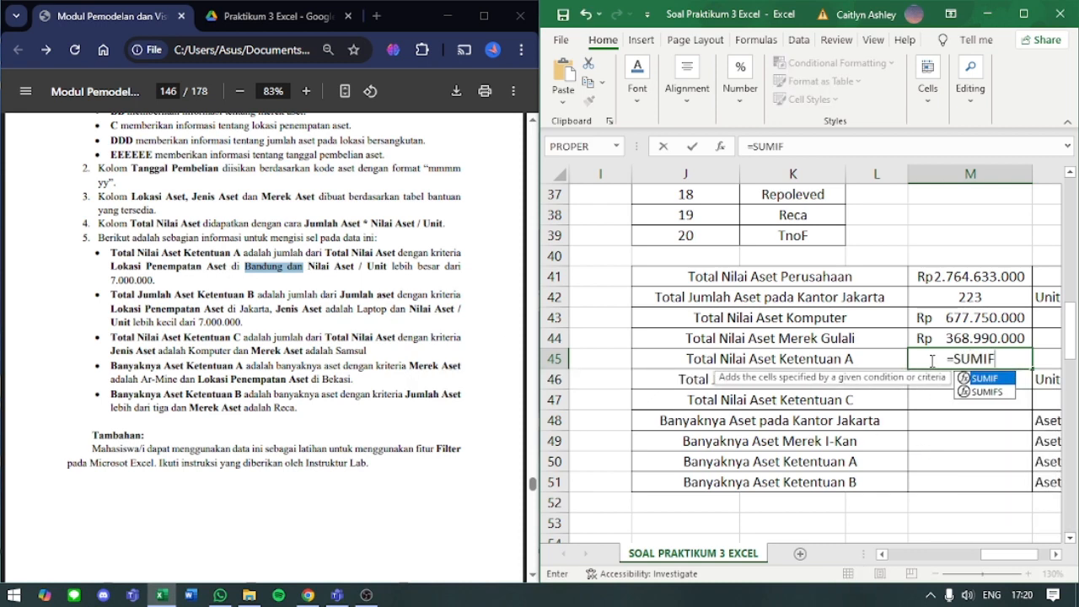
{"action": "type", "text": "S"}
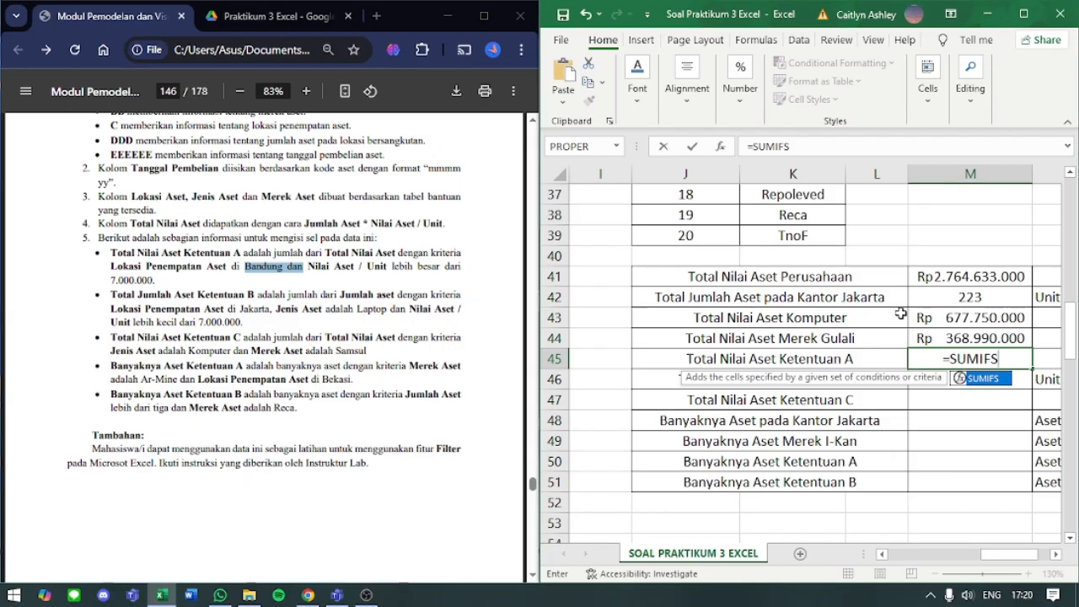
{"action": "type", "text": "("}
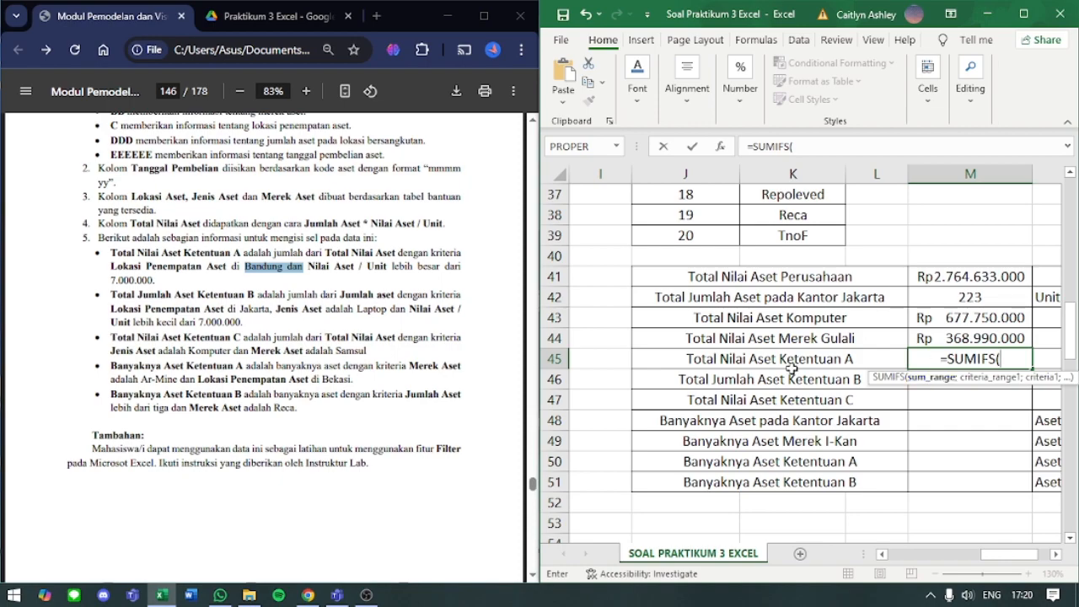
- Use the Total Nilai Aset cells H4:H103 as the sum range of M45's SUMIFS formula, followed by a separator
{"action": "scroll", "coordinate": [901, 291], "scroll_direction": "left", "scroll_amount": 4}
{"action": "scroll", "coordinate": [901, 291], "scroll_direction": "up", "scroll_amount": 10}
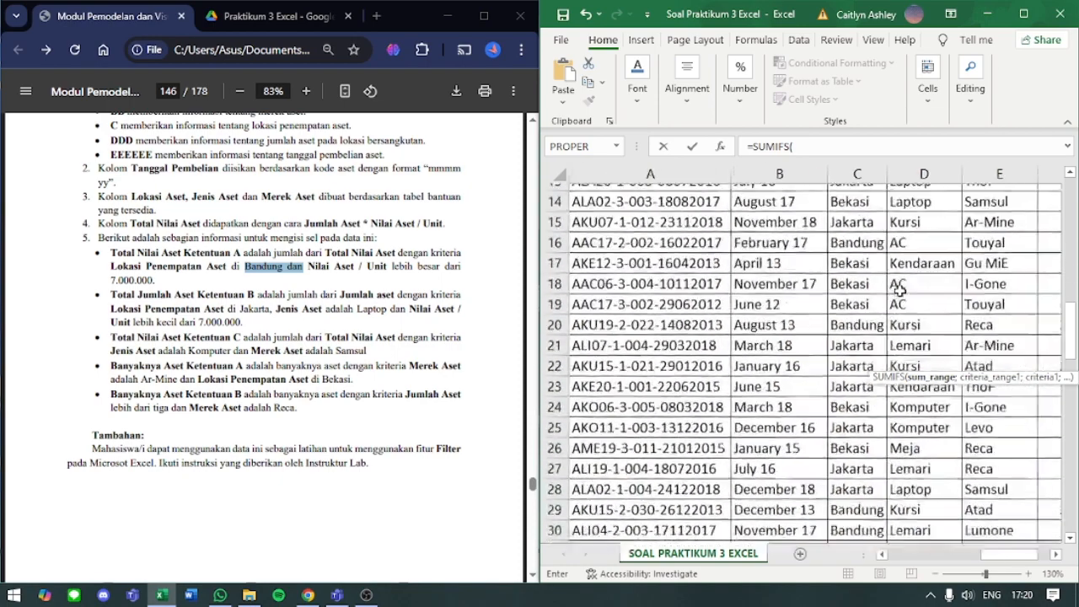
{"action": "scroll", "coordinate": [900, 291], "scroll_direction": "right", "scroll_amount": 6}
{"action": "scroll", "coordinate": [900, 291], "scroll_direction": "down", "scroll_amount": 6}
{"action": "scroll", "coordinate": [901, 290], "scroll_direction": "down", "scroll_amount": 2}
{"action": "scroll", "coordinate": [901, 291], "scroll_direction": "left", "scroll_amount": 2}
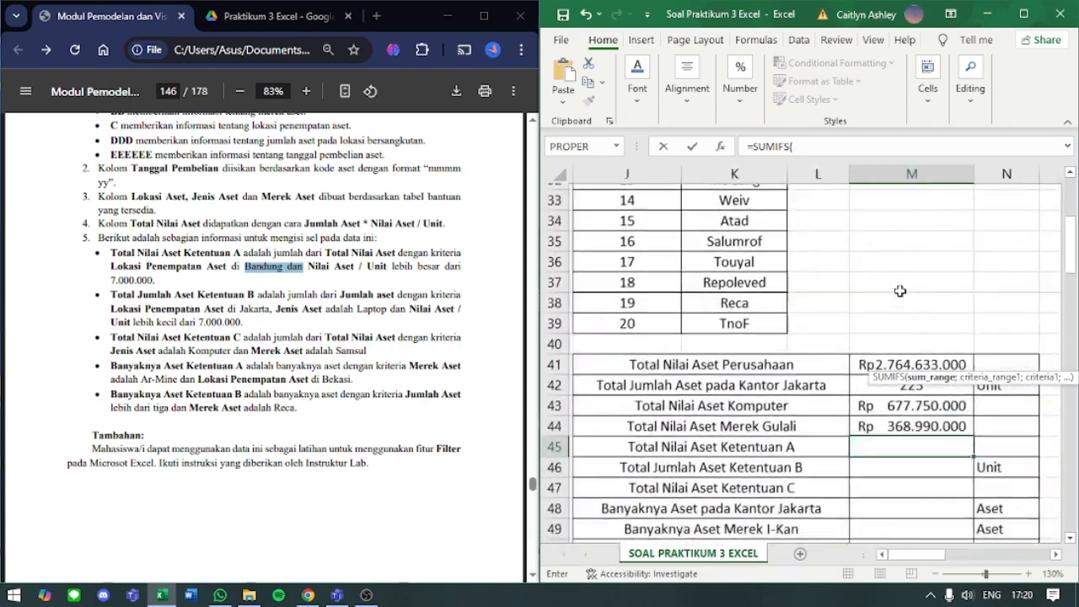
{"action": "scroll", "coordinate": [901, 291], "scroll_direction": "up", "scroll_amount": 1}
{"action": "scroll", "coordinate": [705, 455], "scroll_direction": "up", "scroll_amount": 10}
{"action": "scroll", "coordinate": [705, 455], "scroll_direction": "left", "scroll_amount": 4}
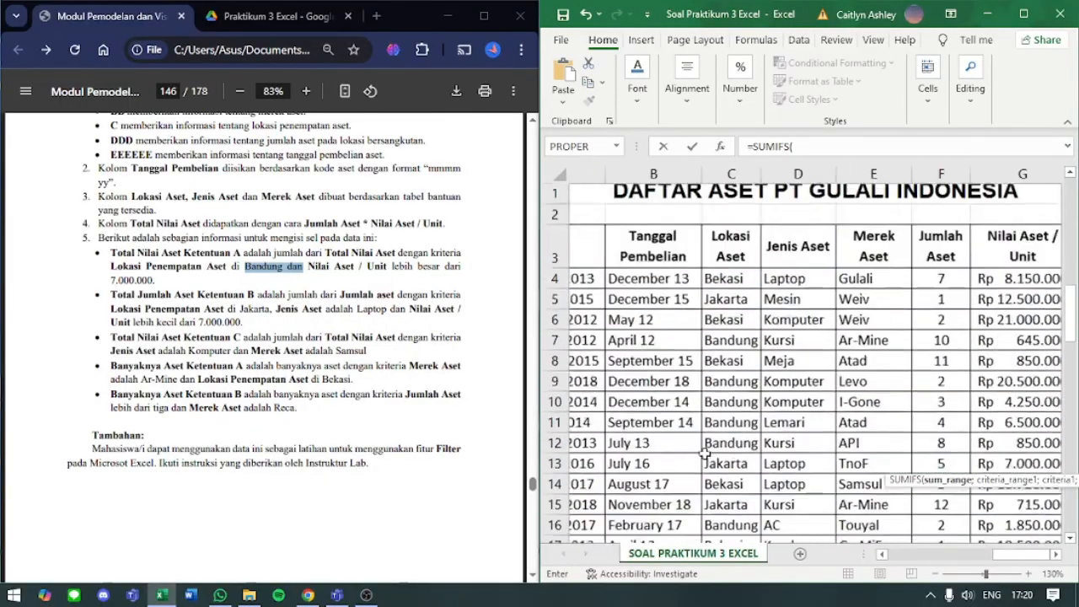
{"action": "scroll", "coordinate": [705, 450], "scroll_direction": "right", "scroll_amount": 4}
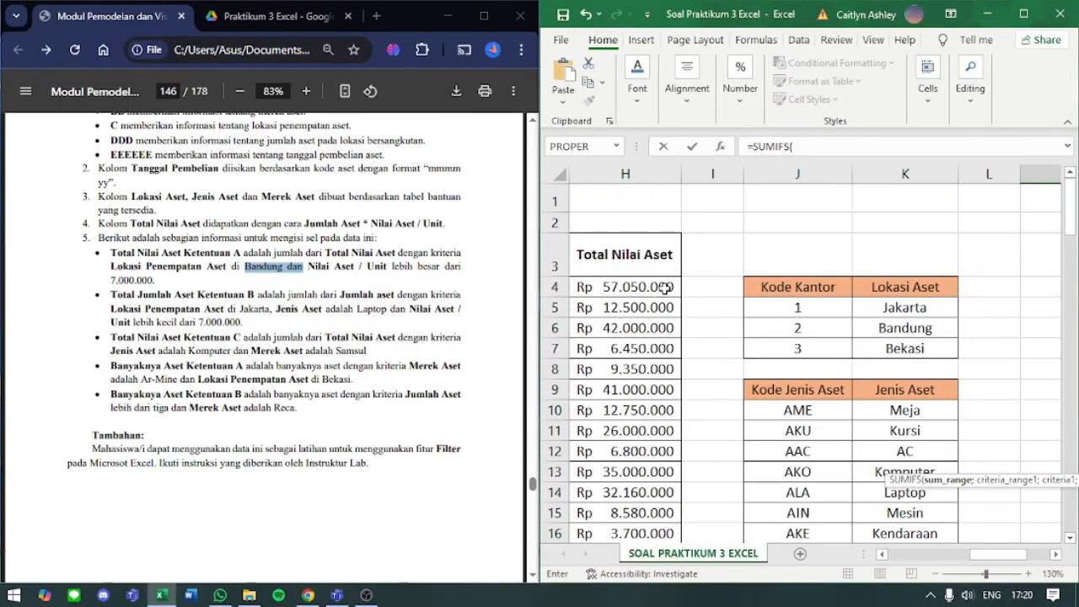
{"action": "left_click", "coordinate": [667, 288]}
{"action": "key", "text": "ctrl+shift+Down"}
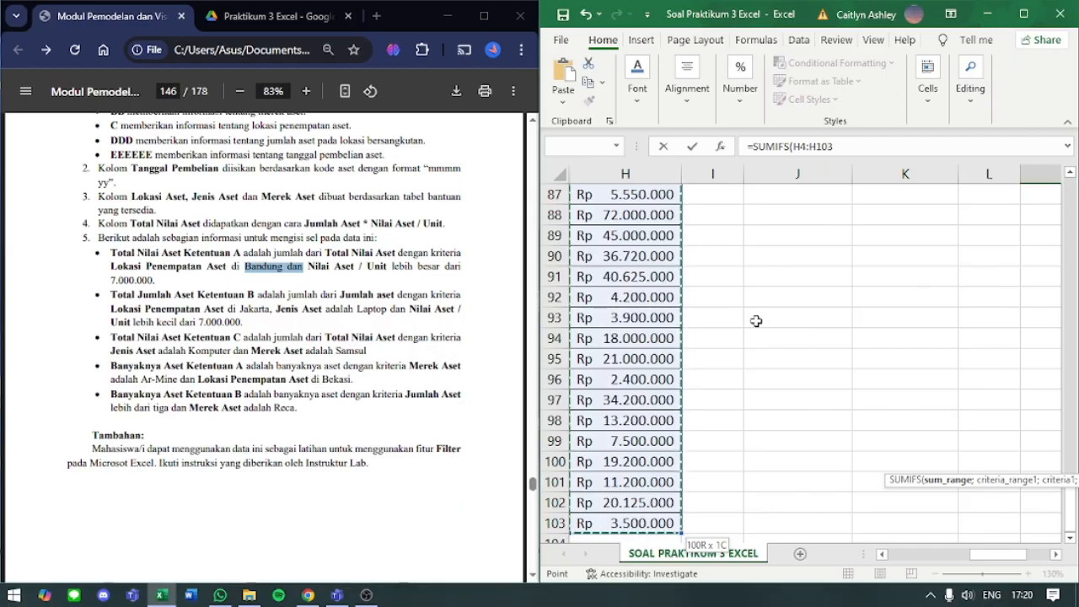
{"action": "scroll", "coordinate": [754, 321], "scroll_direction": "up", "scroll_amount": 18}
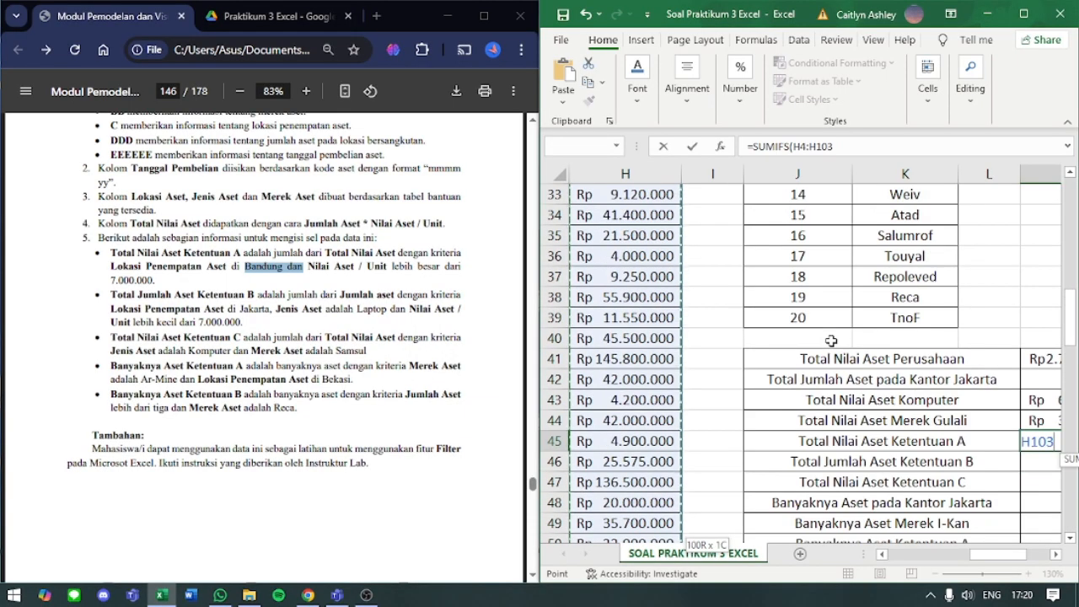
{"action": "type", "text": ";"}
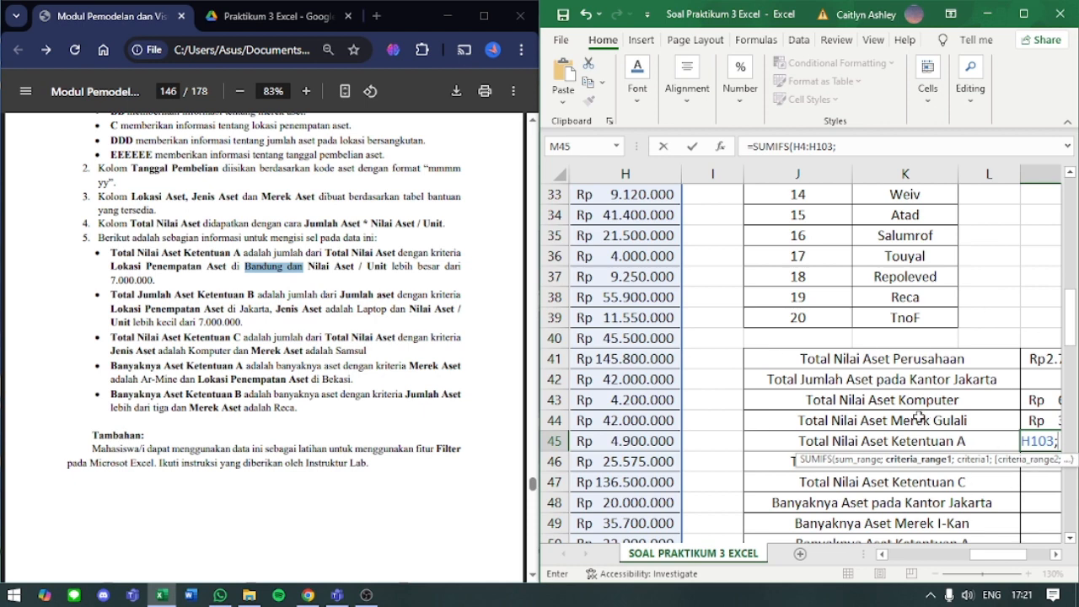
- Add the Lokasi Aset cells C4:C103 with the criterion "BANDUNG" as M45's first SUMIFS condition, followed by a separator
{"action": "left_click", "coordinate": [848, 147]}
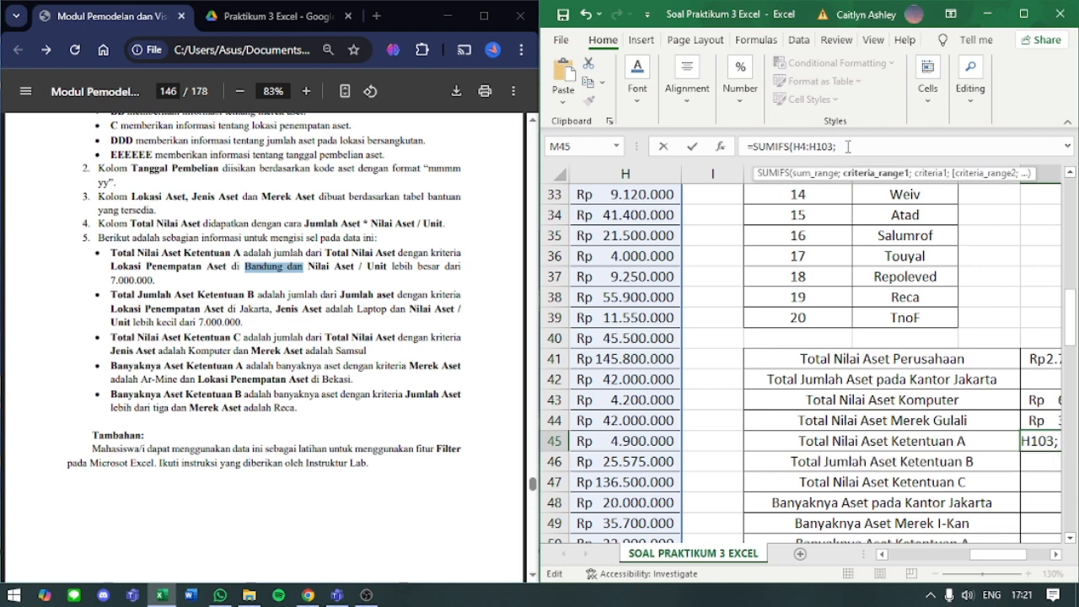
{"action": "scroll", "coordinate": [793, 293], "scroll_direction": "left", "scroll_amount": 5}
{"action": "scroll", "coordinate": [793, 293], "scroll_direction": "up", "scroll_amount": 5}
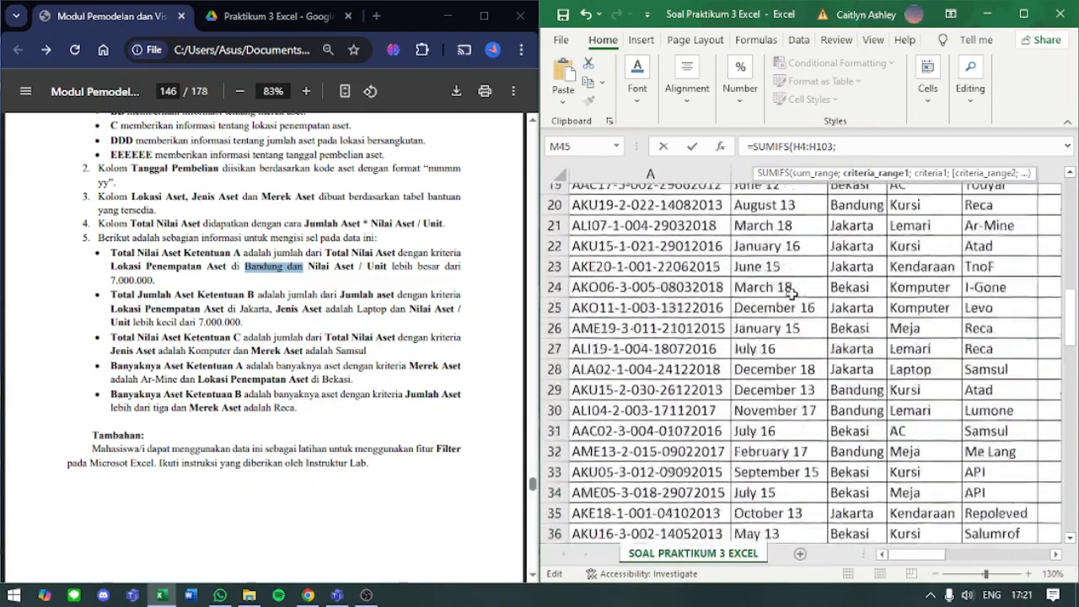
{"action": "scroll", "coordinate": [792, 293], "scroll_direction": "up", "scroll_amount": 6}
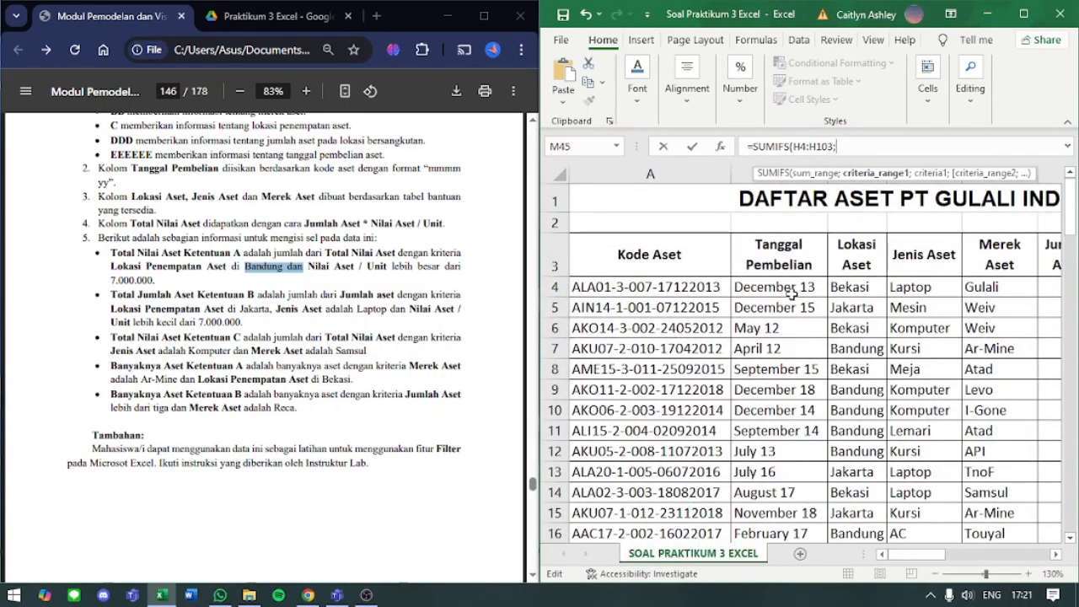
{"action": "scroll", "coordinate": [793, 293], "scroll_direction": "right", "scroll_amount": 2}
{"action": "scroll", "coordinate": [788, 287], "scroll_direction": "left", "scroll_amount": 2}
{"action": "left_click", "coordinate": [868, 288]}
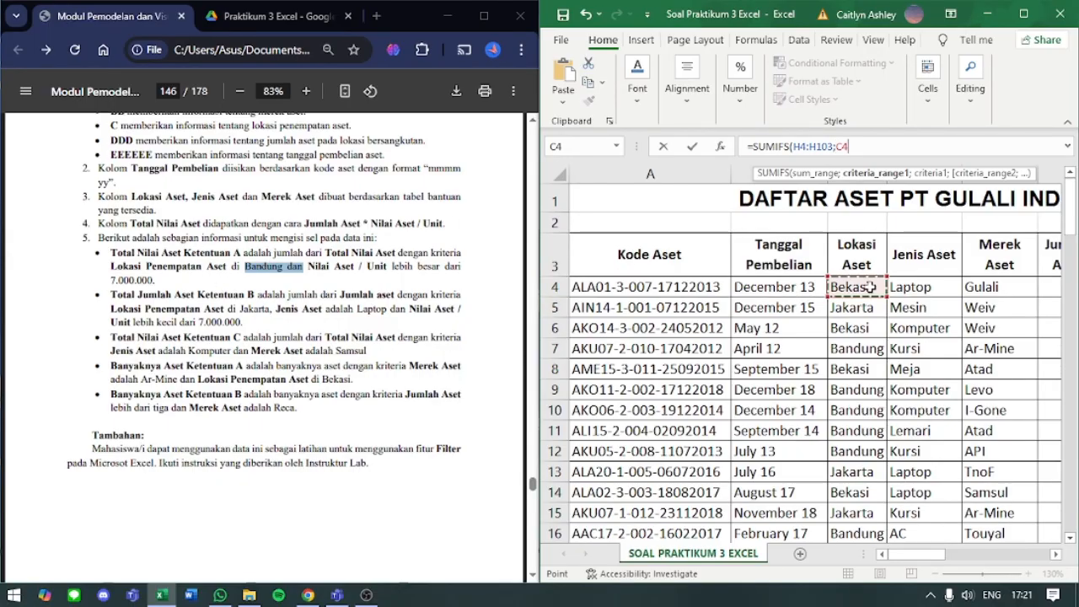
{"action": "key", "text": "ctrl+shift+Down"}
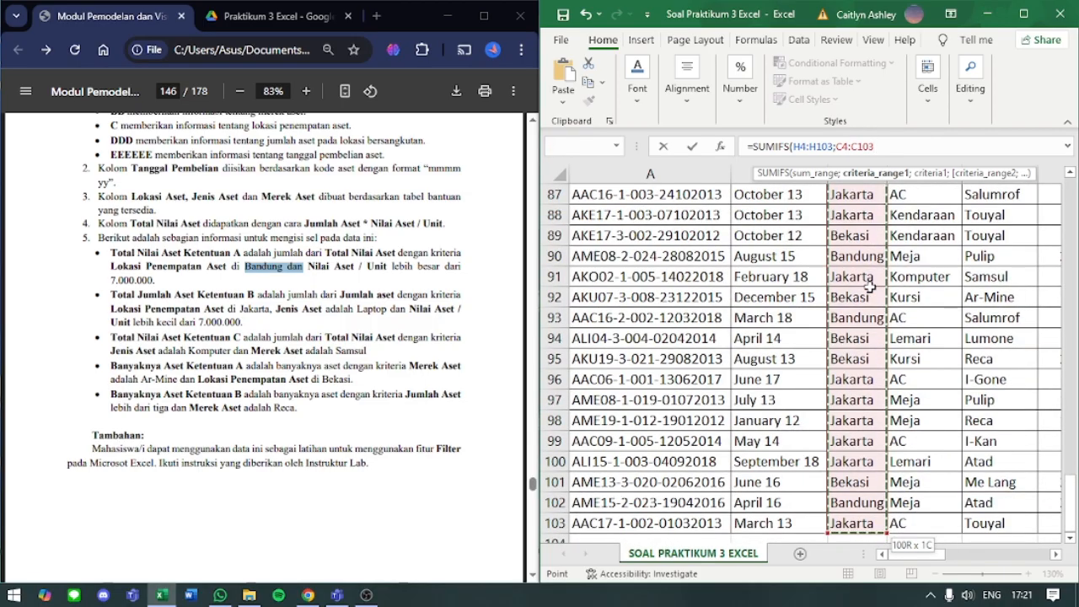
{"action": "type", "text": ";\"BAN"}
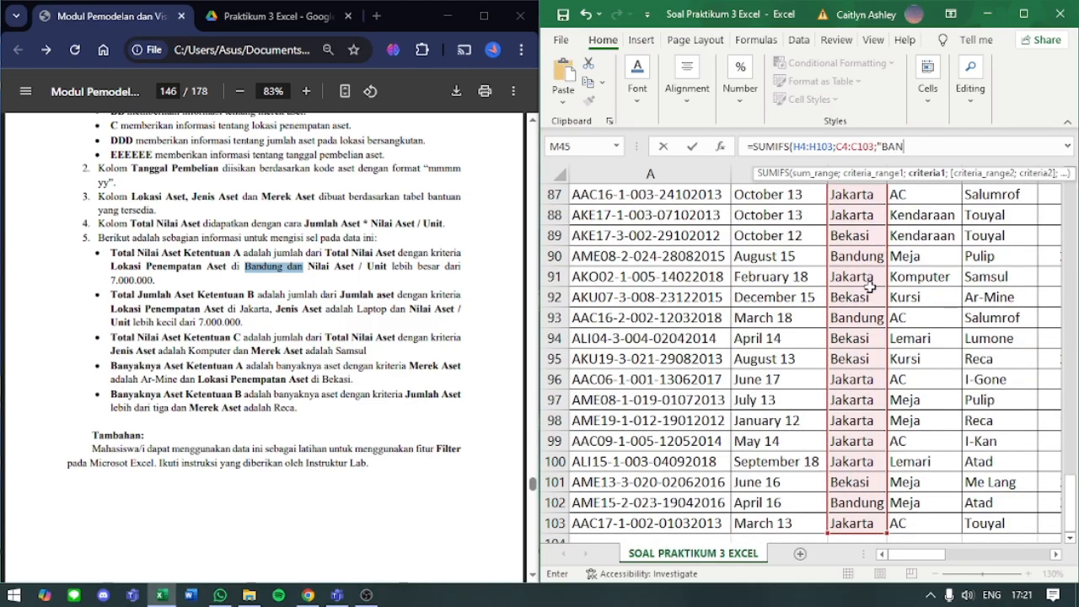
{"action": "type", "text": "DUNG\";"}
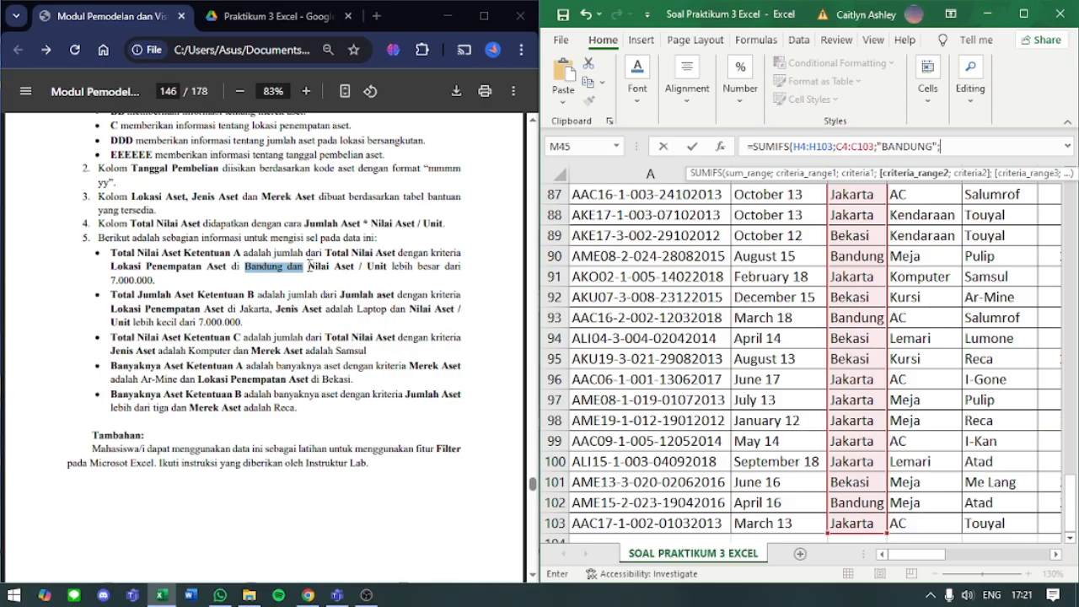
- Use the Nilai Aset / Unit cells G4:G103 as the second criteria range of M45's SUMIFS formula, followed by a separator
{"action": "scroll", "coordinate": [311, 266], "scroll_direction": "up", "scroll_amount": 2}
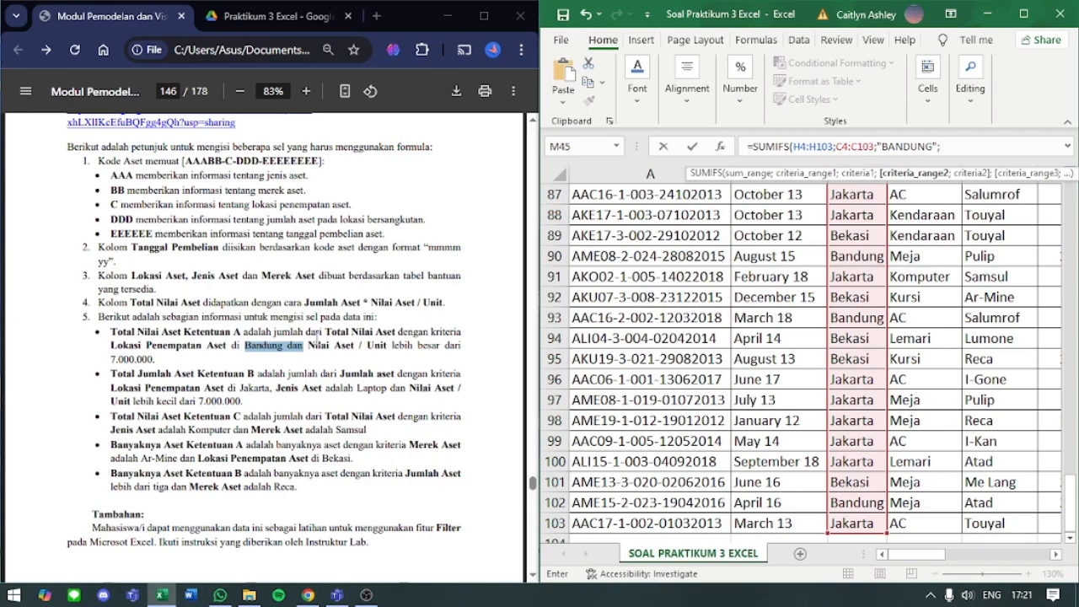
{"action": "scroll", "coordinate": [843, 278], "scroll_direction": "up", "scroll_amount": 2}
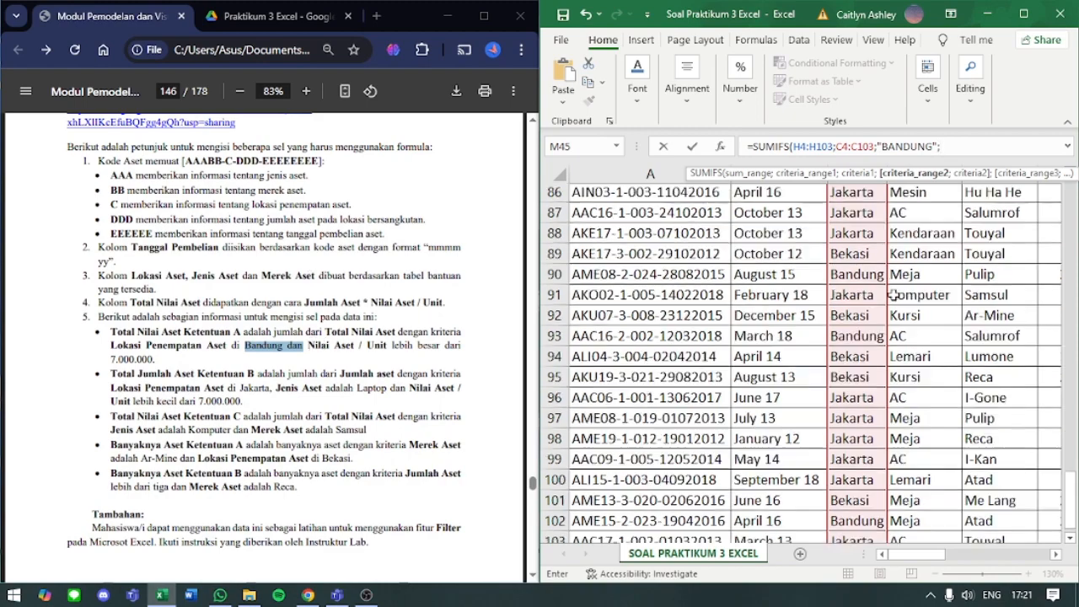
{"action": "scroll", "coordinate": [844, 267], "scroll_direction": "up", "scroll_amount": 19}
{"action": "scroll", "coordinate": [843, 267], "scroll_direction": "right", "scroll_amount": 2}
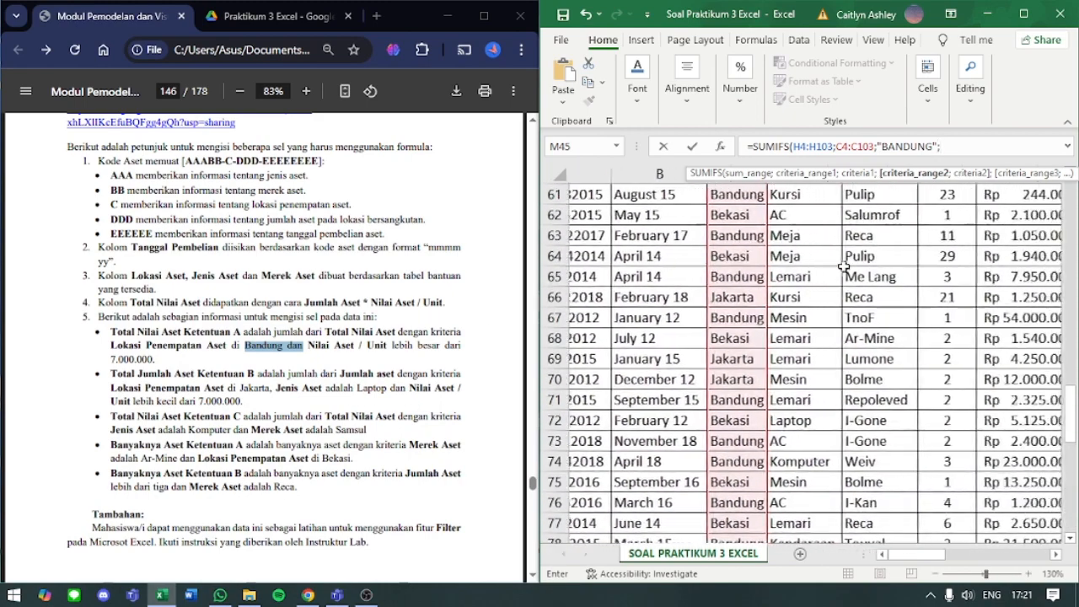
{"action": "scroll", "coordinate": [843, 266], "scroll_direction": "up", "scroll_amount": 7}
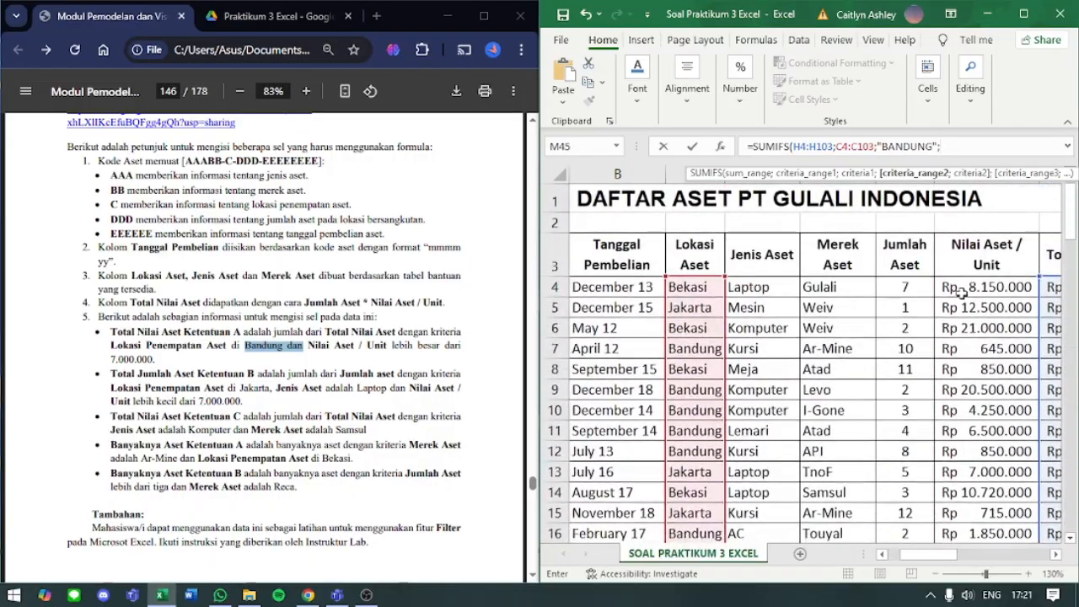
{"action": "left_click", "coordinate": [940, 287]}
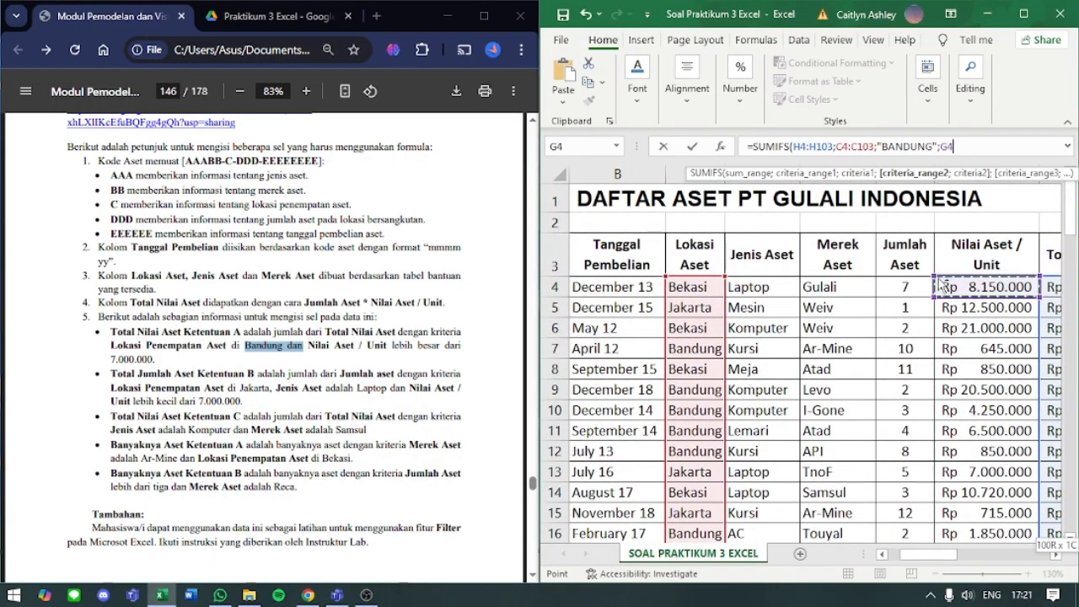
{"action": "key", "text": "ctrl+shift+Down"}
{"action": "type", "text": ";"}
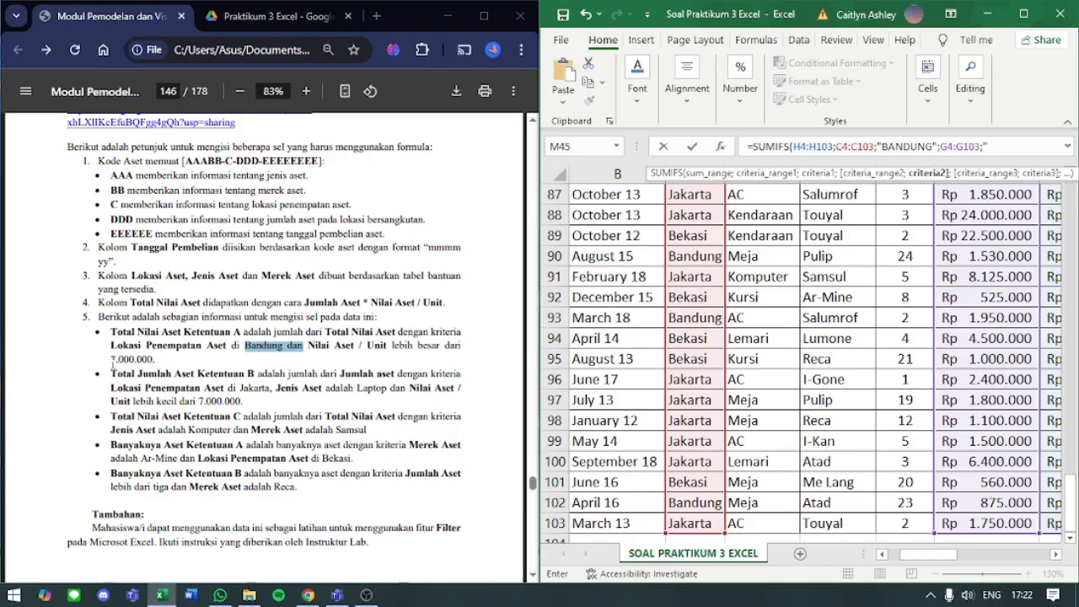
- Finish M45's SUMIFS formula with the second criterion ">7000000" and enter it
{"action": "type", "text": ">"}
{"action": "type", "text": "000000"}
{"action": "key", "text": "Return"}
{"action": "scroll", "coordinate": [112, 366], "scroll_direction": "up", "scroll_amount": 1}
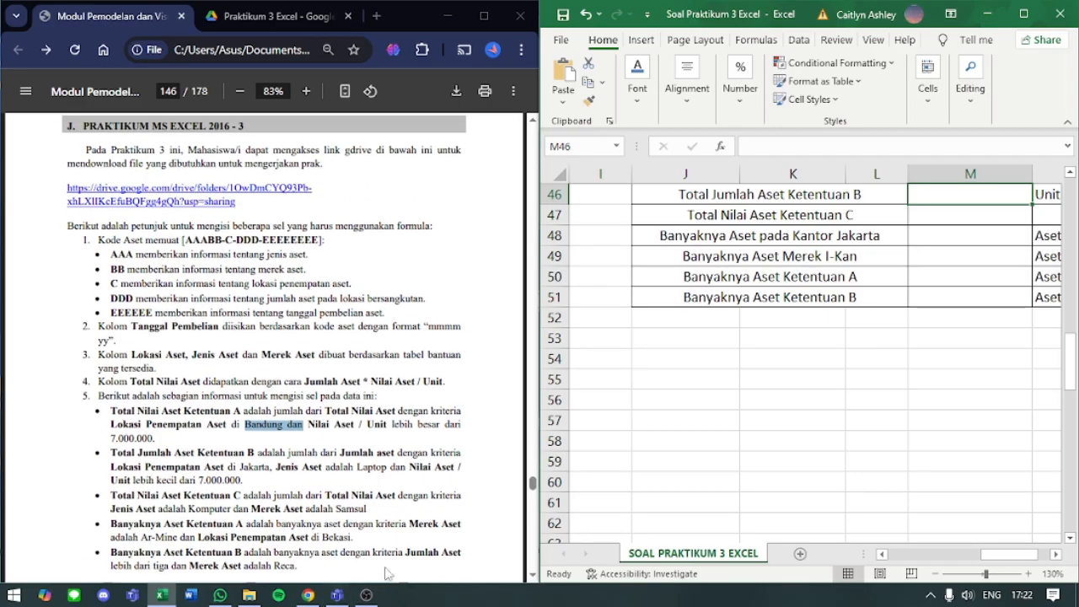
{"action": "scroll", "coordinate": [889, 413], "scroll_direction": "up", "scroll_amount": 1}
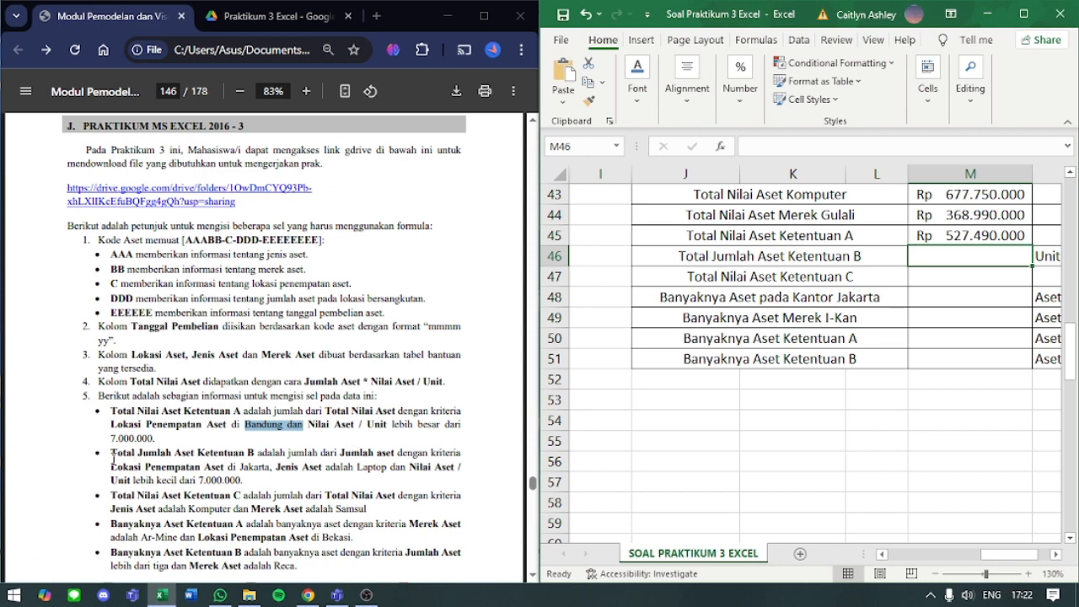
- Start a SUMIFS formula in M46 for Total Jumlah Aset Ketentuan B
{"action": "left_click", "coordinate": [963, 253]}
{"action": "type", "text": "="}
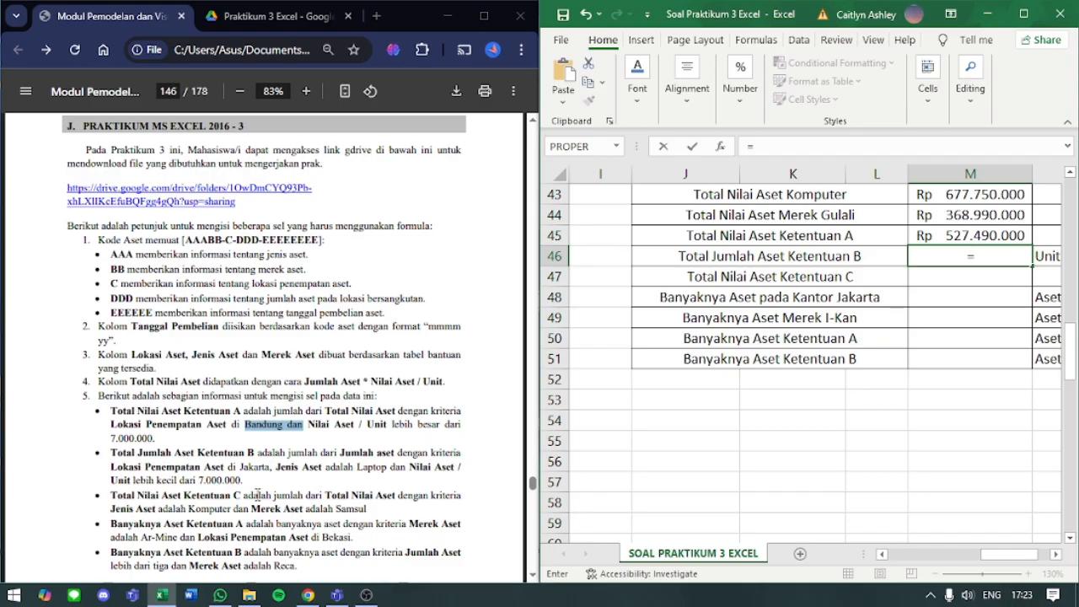
{"action": "type", "text": "SUMIFD"}
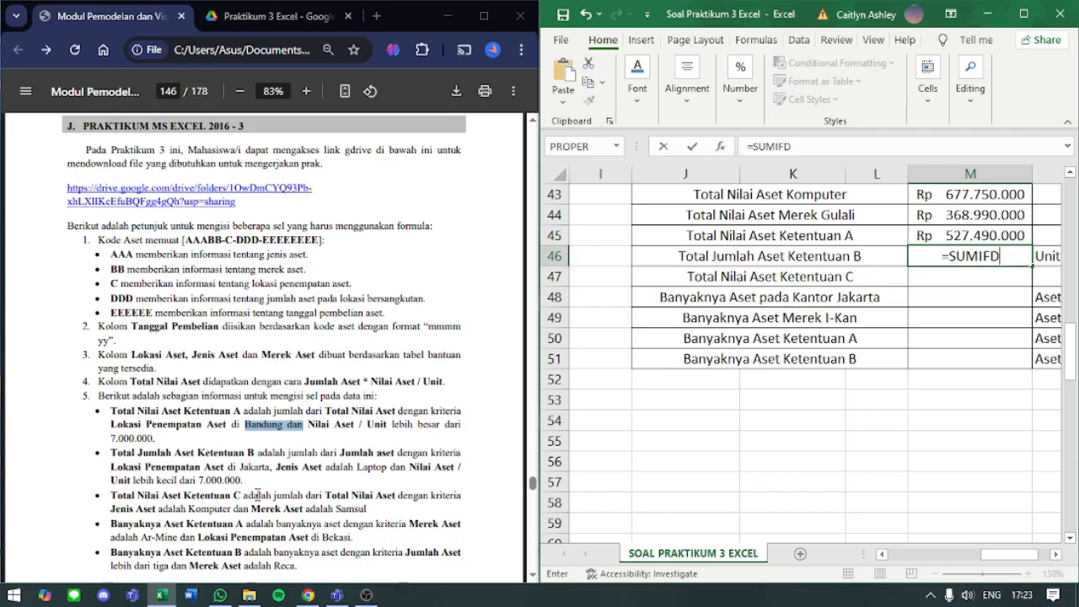
{"action": "key", "text": "BackSpace"}
{"action": "type", "text": "S("}
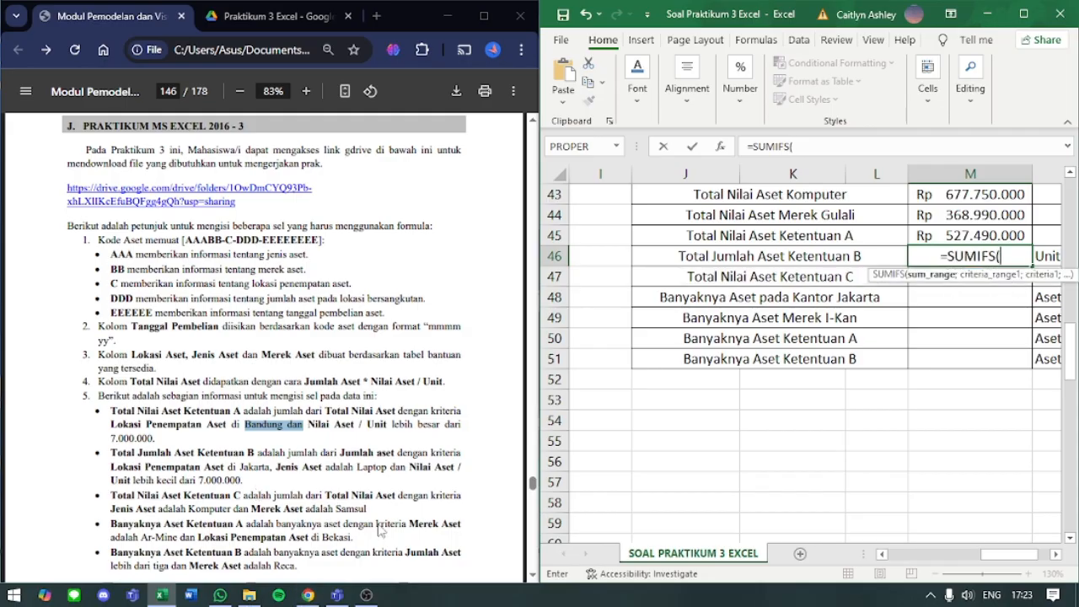
- Use the Jumlah Aset cells F4:F103 as the sum range of M46's SUMIFS formula, followed by a separator
{"action": "scroll", "coordinate": [781, 361], "scroll_direction": "left", "scroll_amount": 2}
{"action": "scroll", "coordinate": [781, 361], "scroll_direction": "left", "scroll_amount": 2}
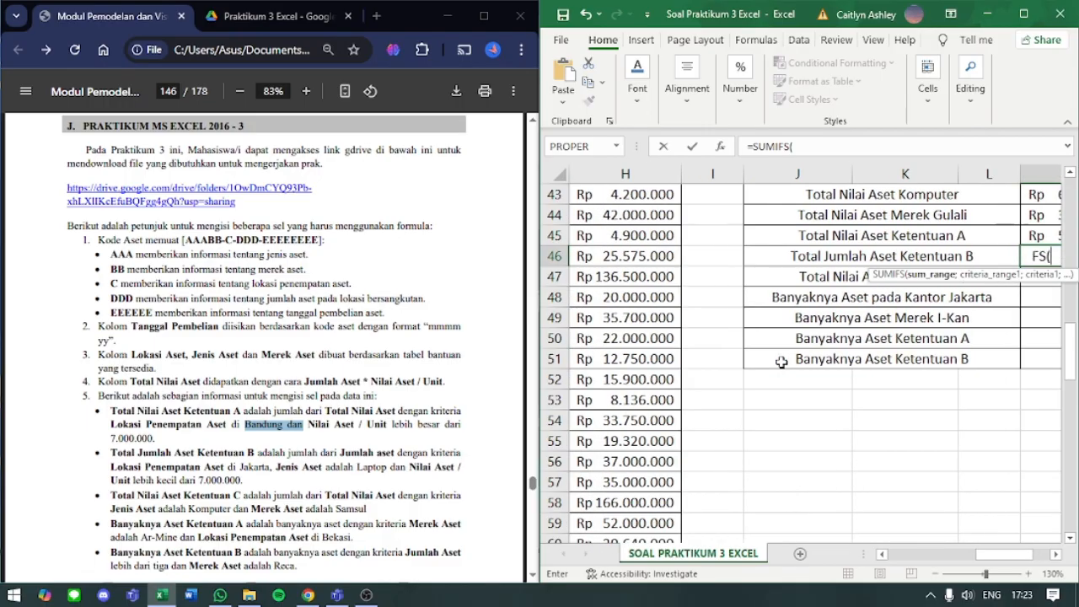
{"action": "scroll", "coordinate": [783, 356], "scroll_direction": "up", "scroll_amount": 5}
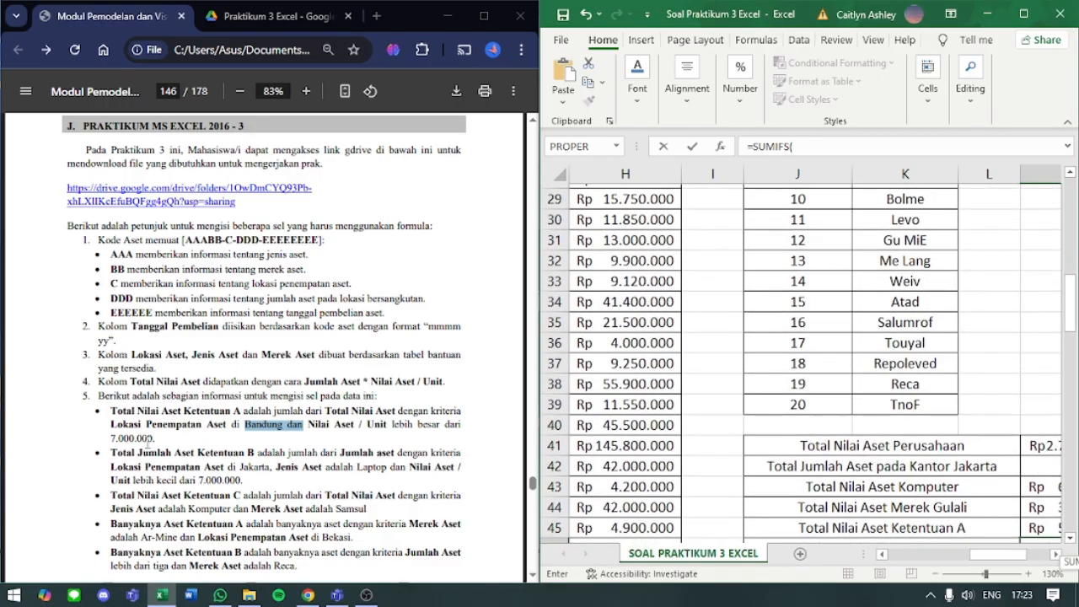
{"action": "scroll", "coordinate": [835, 377], "scroll_direction": "up", "scroll_amount": 9}
{"action": "scroll", "coordinate": [834, 376], "scroll_direction": "left", "scroll_amount": 3}
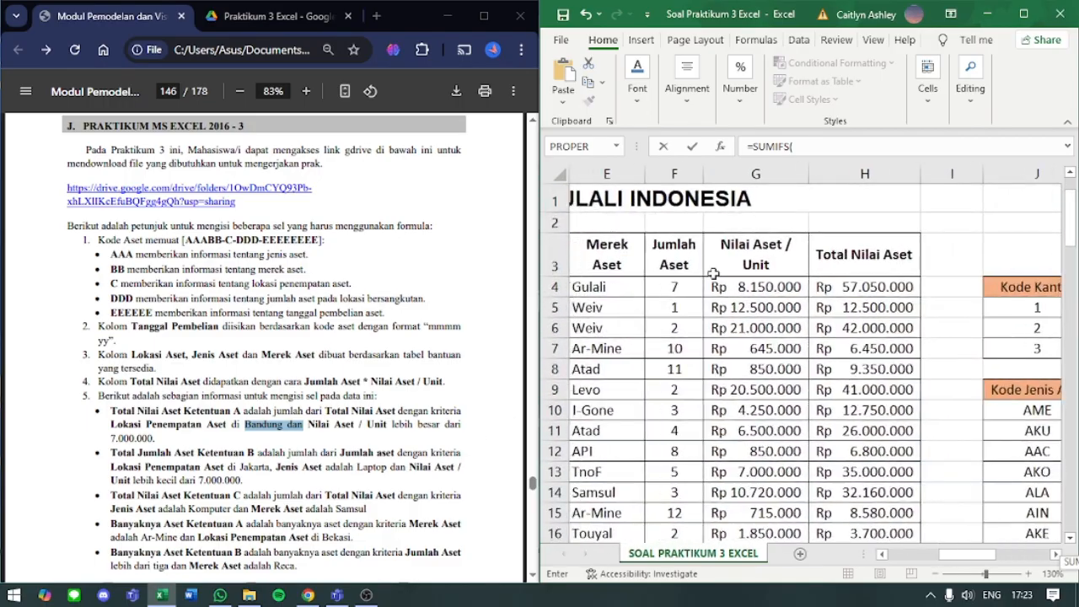
{"action": "left_click", "coordinate": [686, 289]}
{"action": "key", "text": "ctrl+shift+Down"}
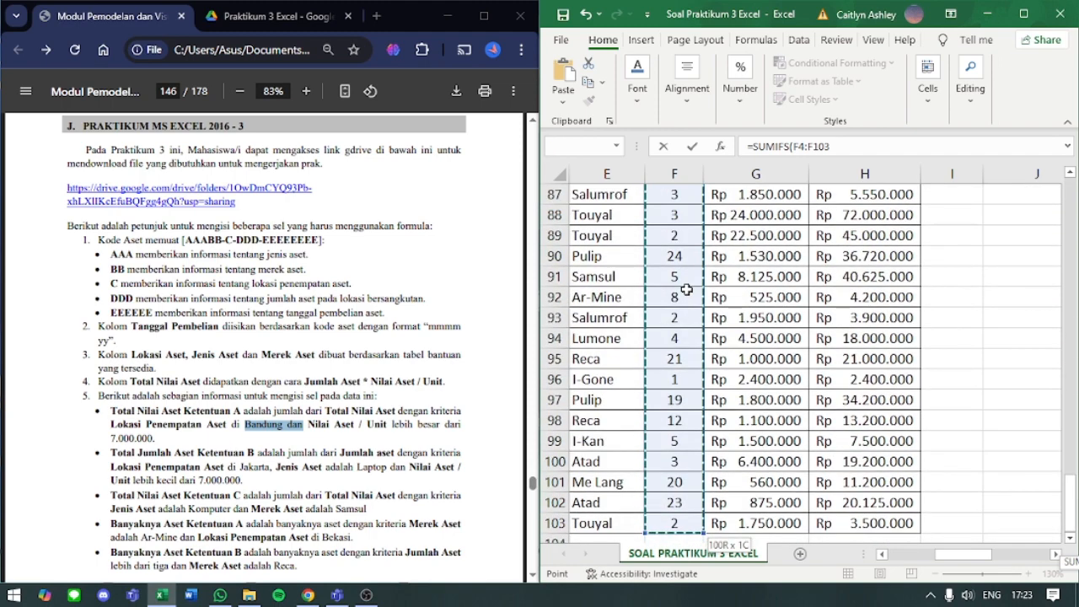
{"action": "type", "text": ";"}
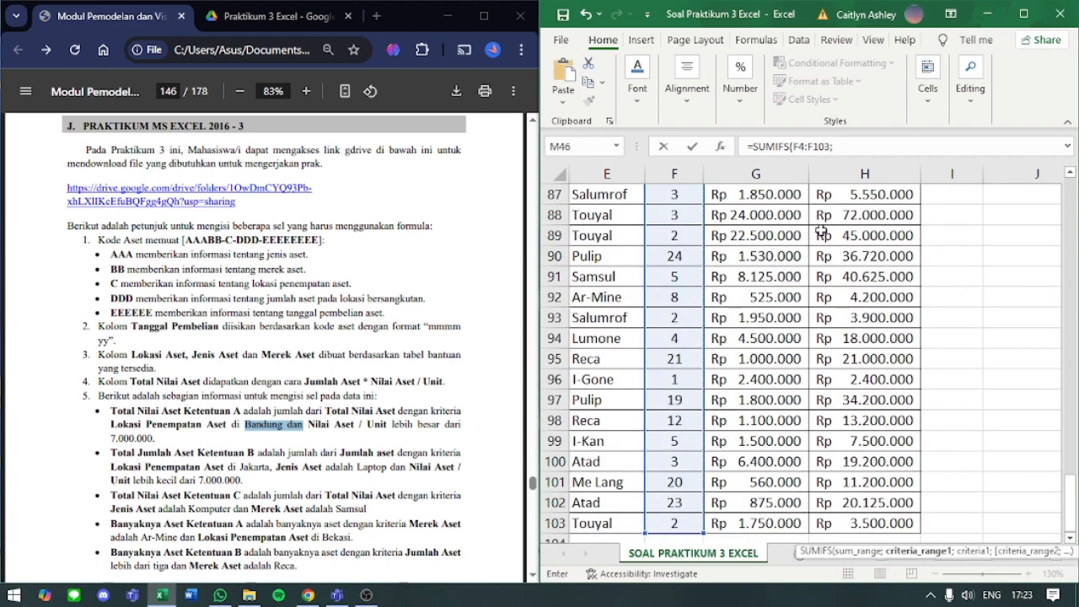
- Check the criteria for Total Jumlah Aset Ketentuan B in the module PDF against the asset table's columns
{"action": "left_click", "coordinate": [879, 145]}
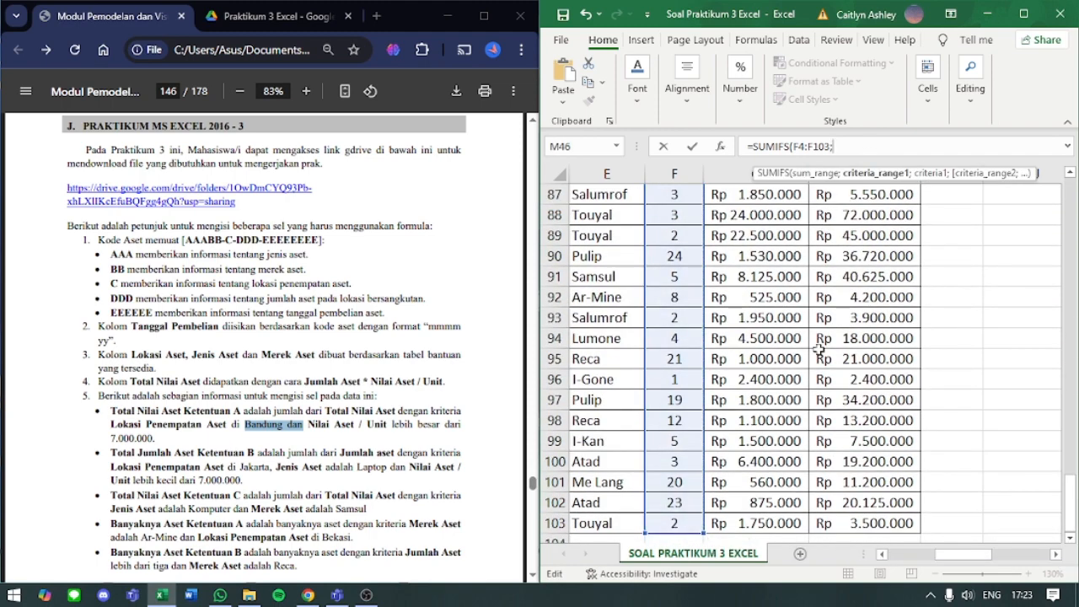
{"action": "scroll", "coordinate": [818, 348], "scroll_direction": "up", "scroll_amount": 18}
{"action": "scroll", "coordinate": [817, 348], "scroll_direction": "up", "scroll_amount": 6}
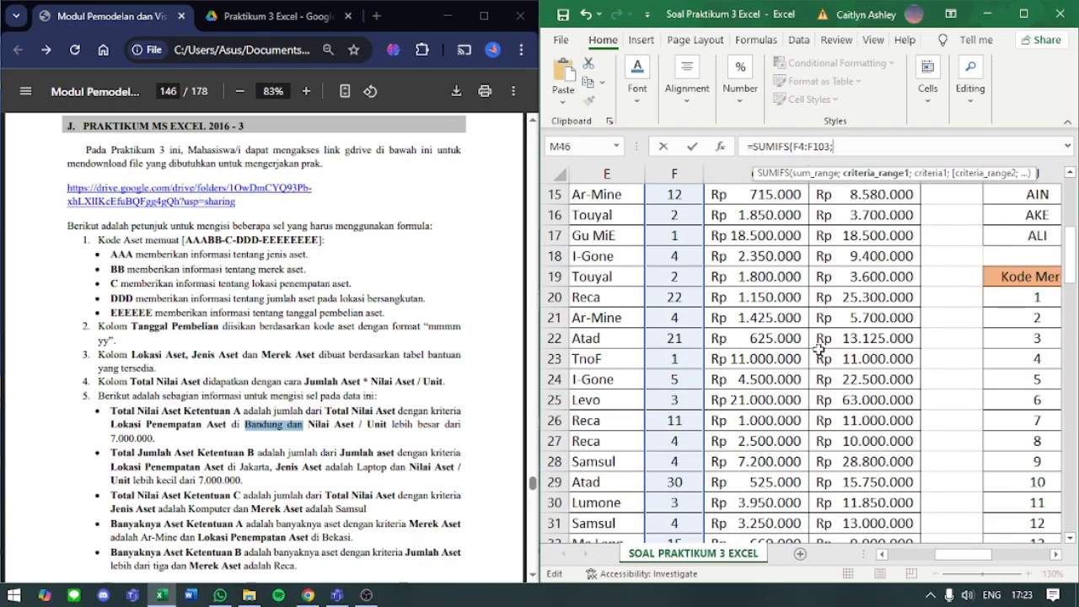
{"action": "scroll", "coordinate": [818, 348], "scroll_direction": "left", "scroll_amount": 2}
{"action": "scroll", "coordinate": [818, 349], "scroll_direction": "up", "scroll_amount": 5}
{"action": "scroll", "coordinate": [818, 348], "scroll_direction": "up", "scroll_amount": 1}
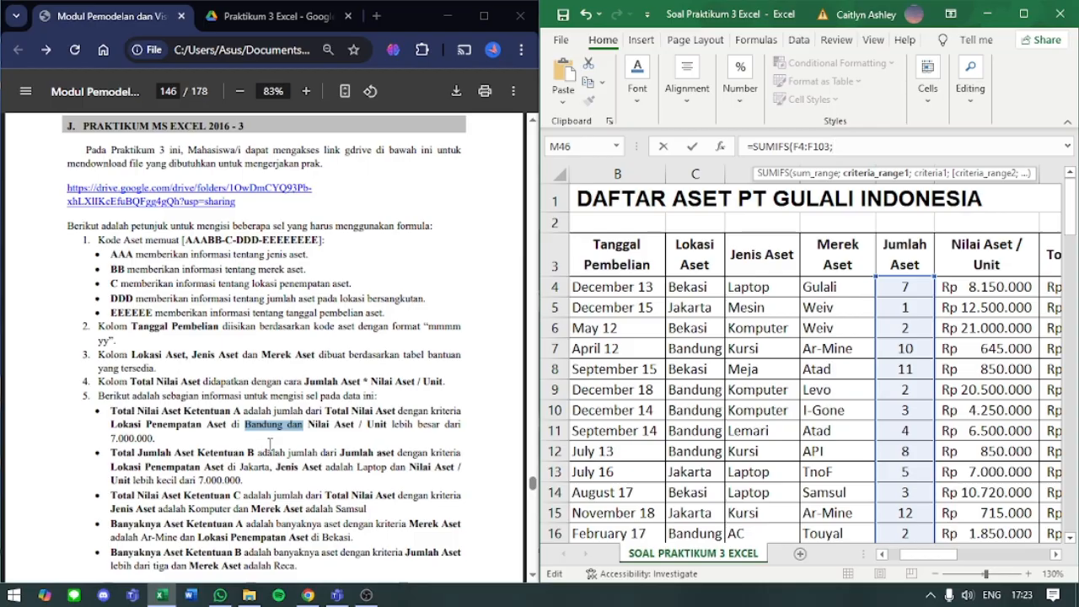
{"action": "scroll", "coordinate": [280, 451], "scroll_direction": "down", "scroll_amount": 3}
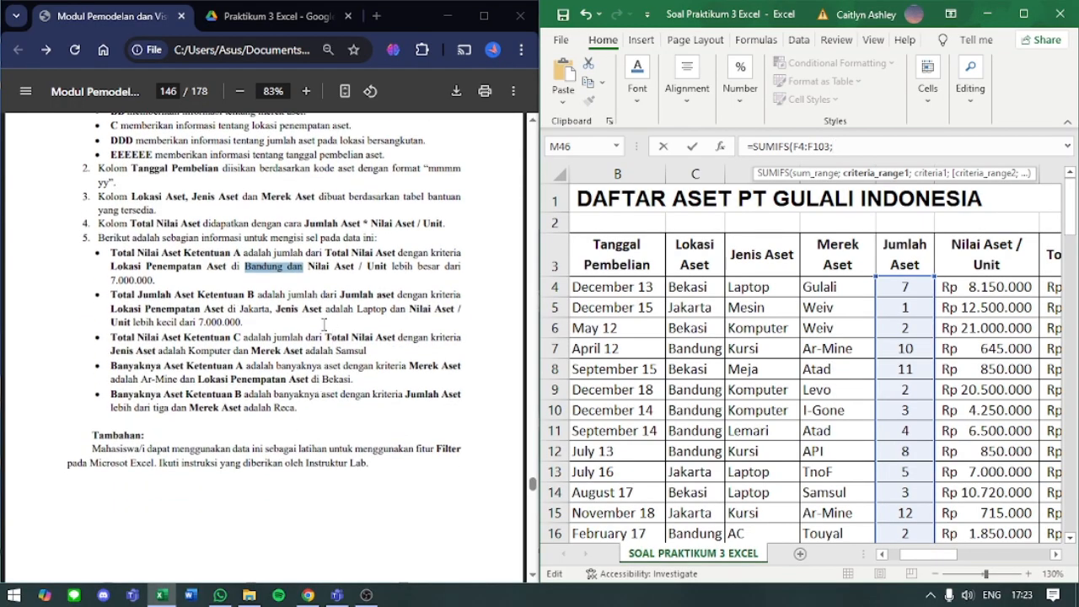
{"action": "left_click", "coordinate": [183, 312]}
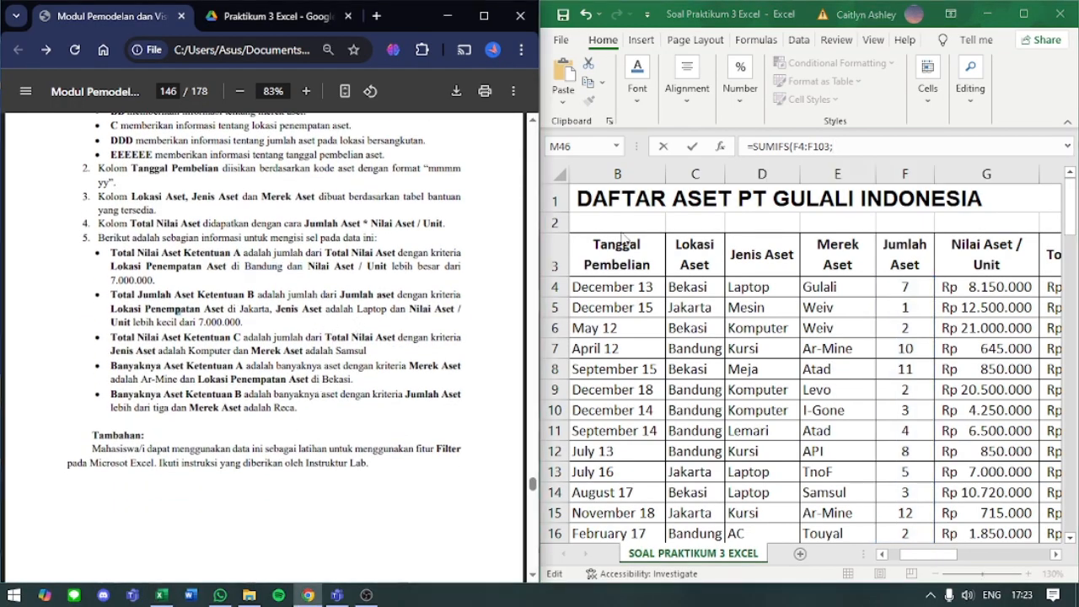
- Add the Lokasi Aset range C4:C103 with the criterion "Jakarta" to M46's SUMIFS formula, ending with a separator
{"action": "left_click", "coordinate": [874, 146]}
{"action": "left_click", "coordinate": [700, 284]}
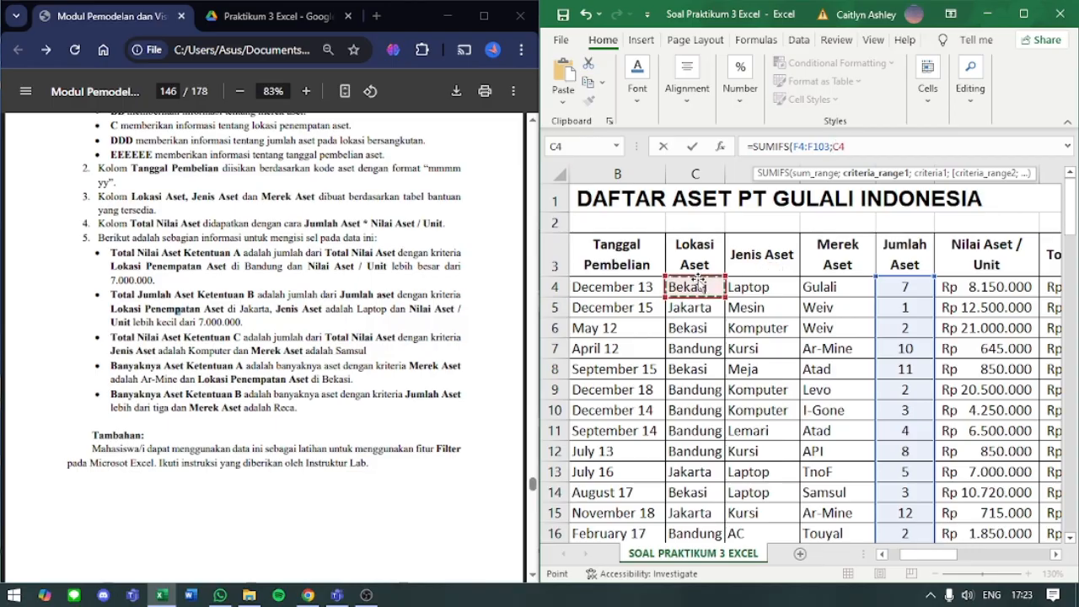
{"action": "key", "text": "ctrl+shift+Down"}
{"action": "type", "text": ";"}
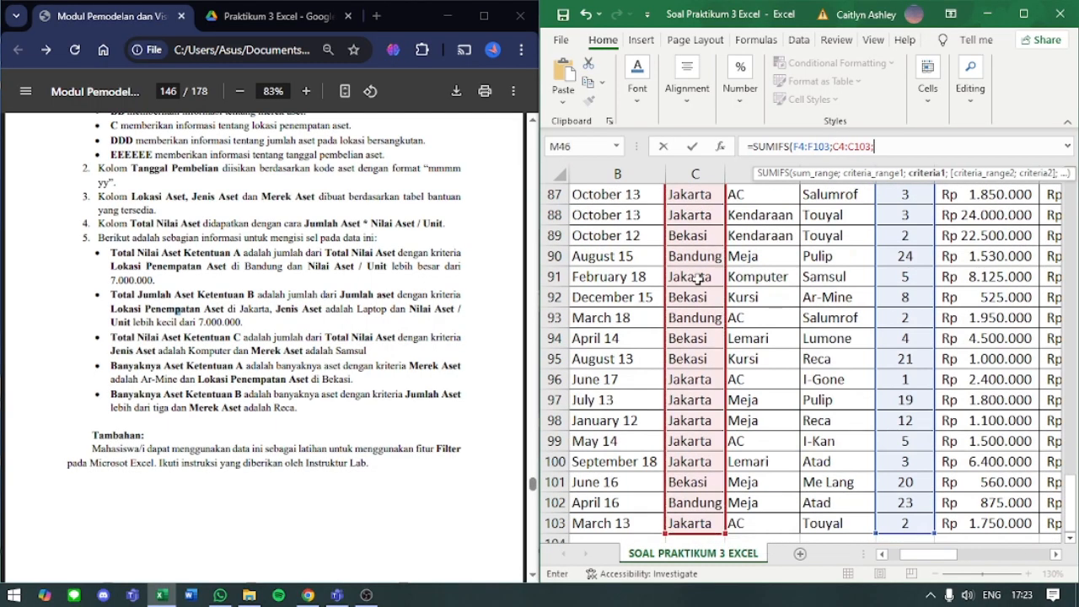
{"action": "type", "text": "\"Jakarta\";"}
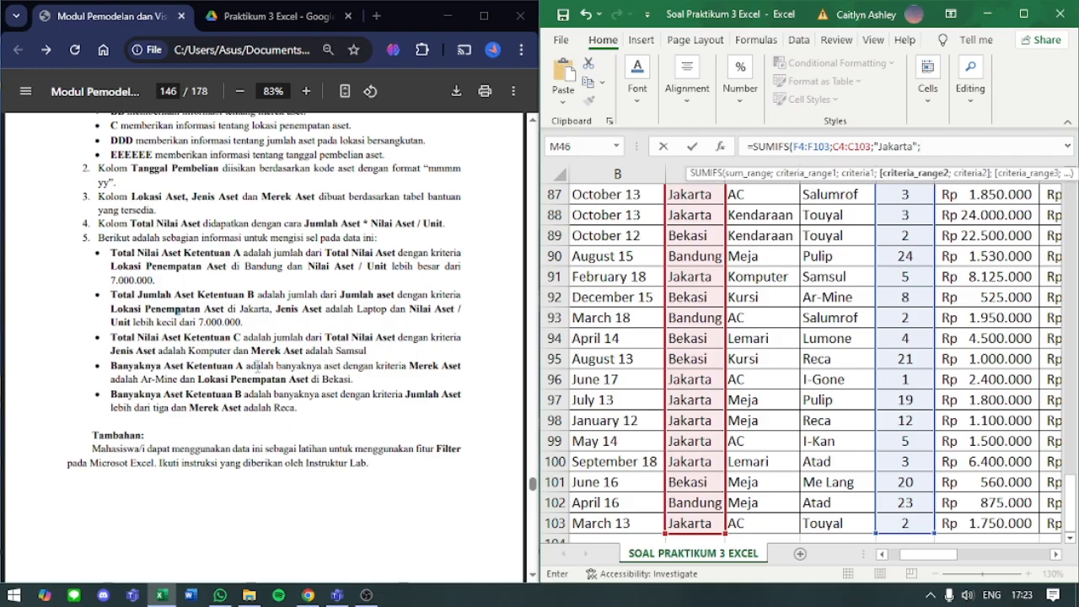
- Add the Jenis Aset range D4:D103 with the criterion "Laptop" as the second condition of M46's SUMIFS formula, ending with a separator
{"action": "left_click_drag", "start_coordinate": [275, 310], "coordinate": [364, 311]}
{"action": "scroll", "coordinate": [829, 295], "scroll_direction": "up", "scroll_amount": 13}
{"action": "scroll", "coordinate": [829, 295], "scroll_direction": "up", "scroll_amount": 16}
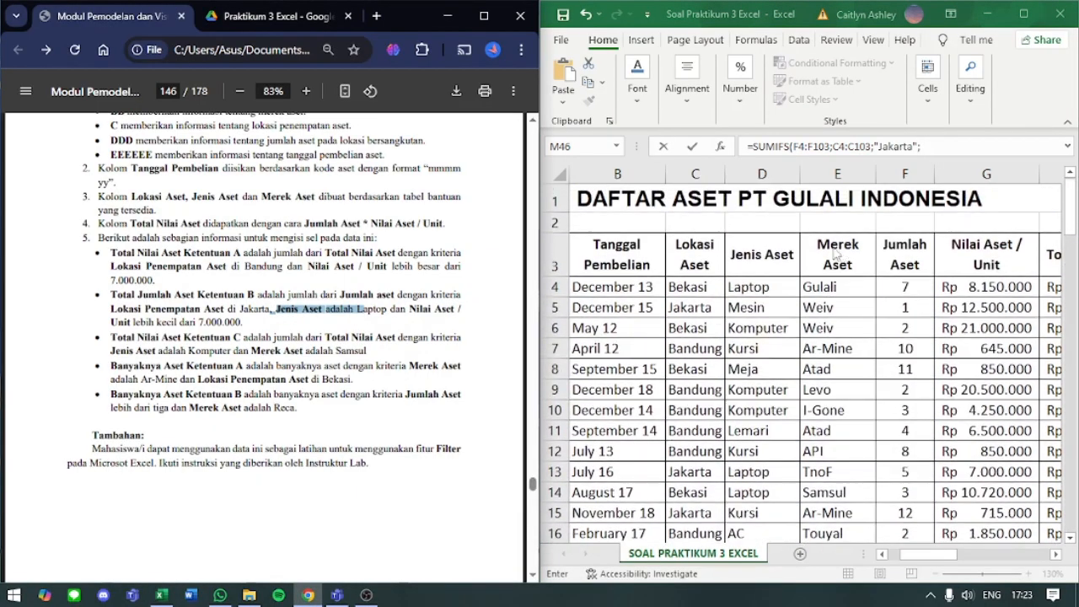
{"action": "left_click", "coordinate": [776, 282]}
{"action": "left_click", "coordinate": [772, 282]}
{"action": "key", "text": "ctrl+shift+Down"}
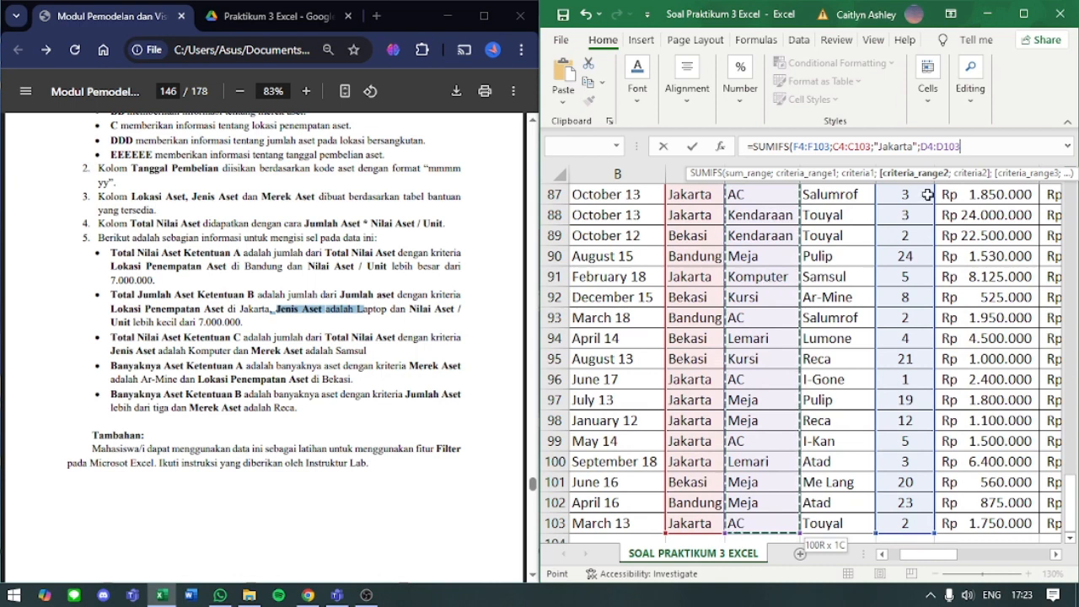
{"action": "type", "text": ";"}
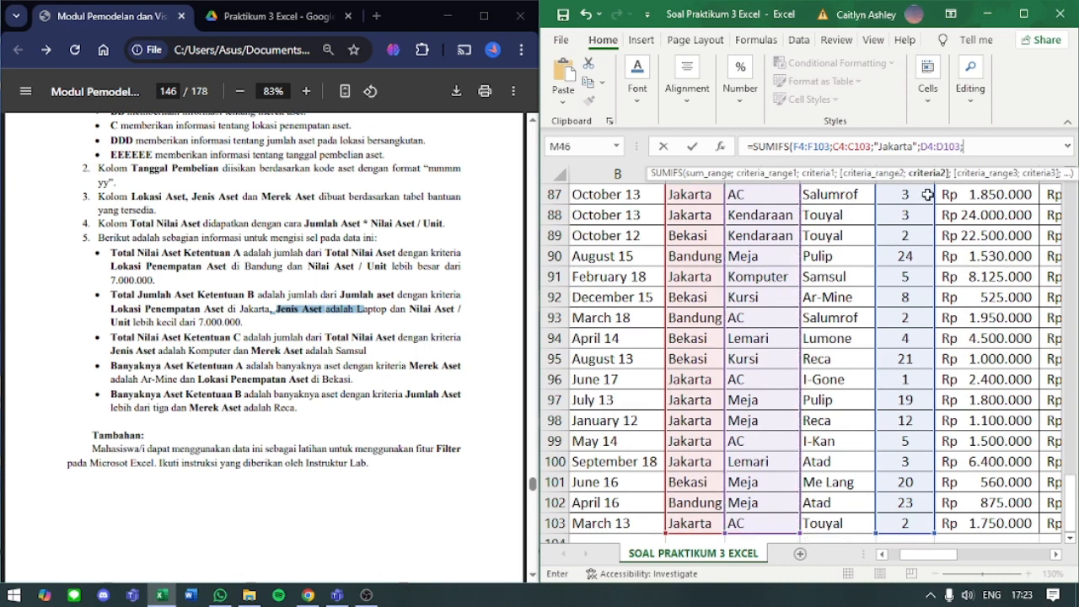
{"action": "type", "text": "\"Laptop\";"}
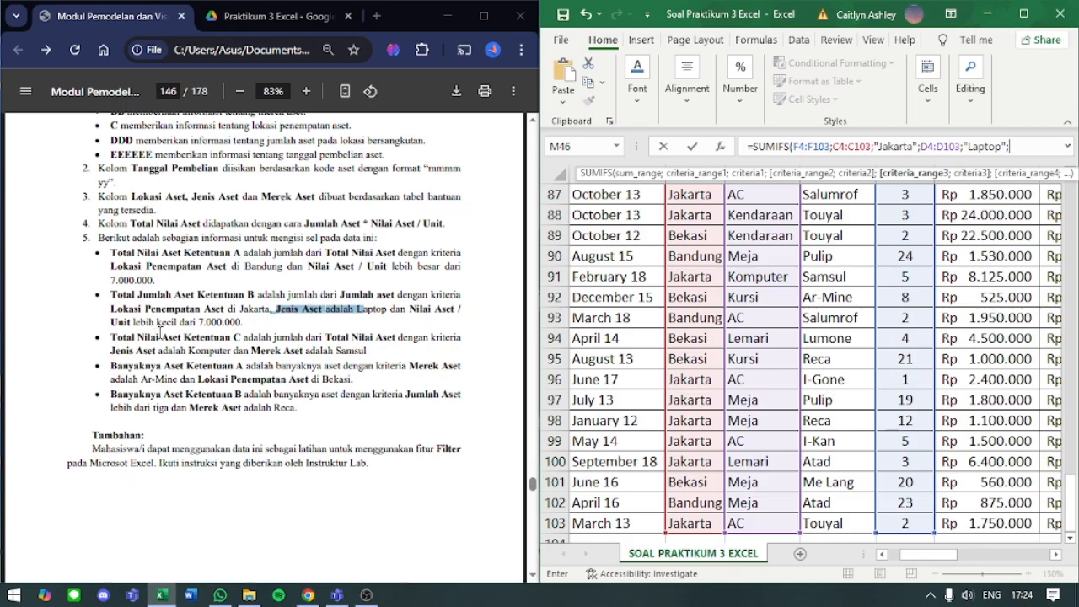
- Finish M46's SUMIFS formula with the Nilai Aset / Unit range G4:G103 and the criterion "<7000000", and enter it
{"action": "scroll", "coordinate": [858, 437], "scroll_direction": "up", "scroll_amount": 20}
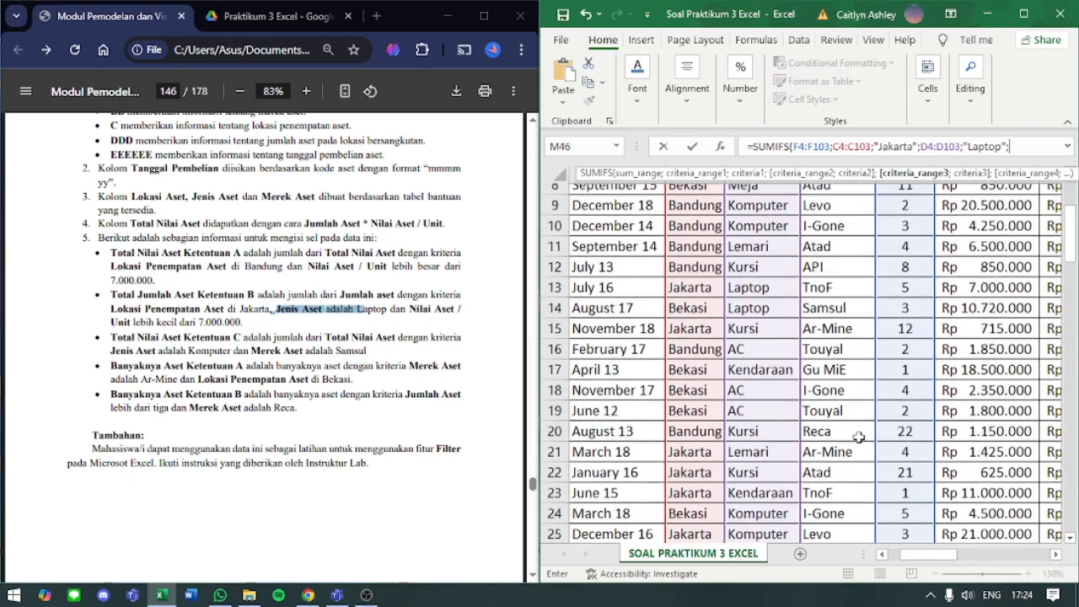
{"action": "left_click", "coordinate": [972, 291]}
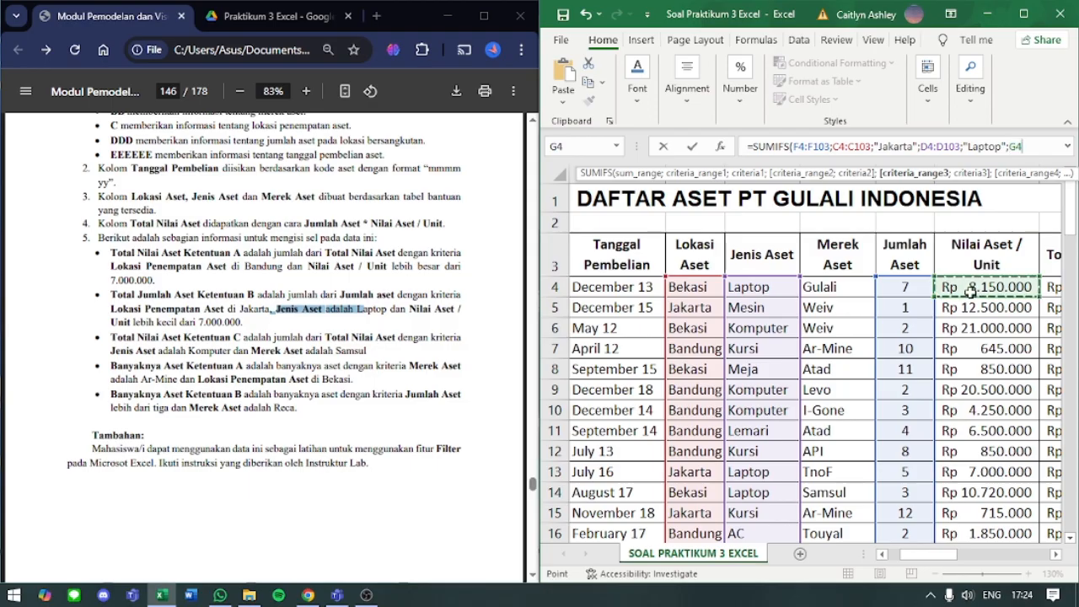
{"action": "key", "text": "ctrl+shift+Down"}
{"action": "type", "text": ";"}
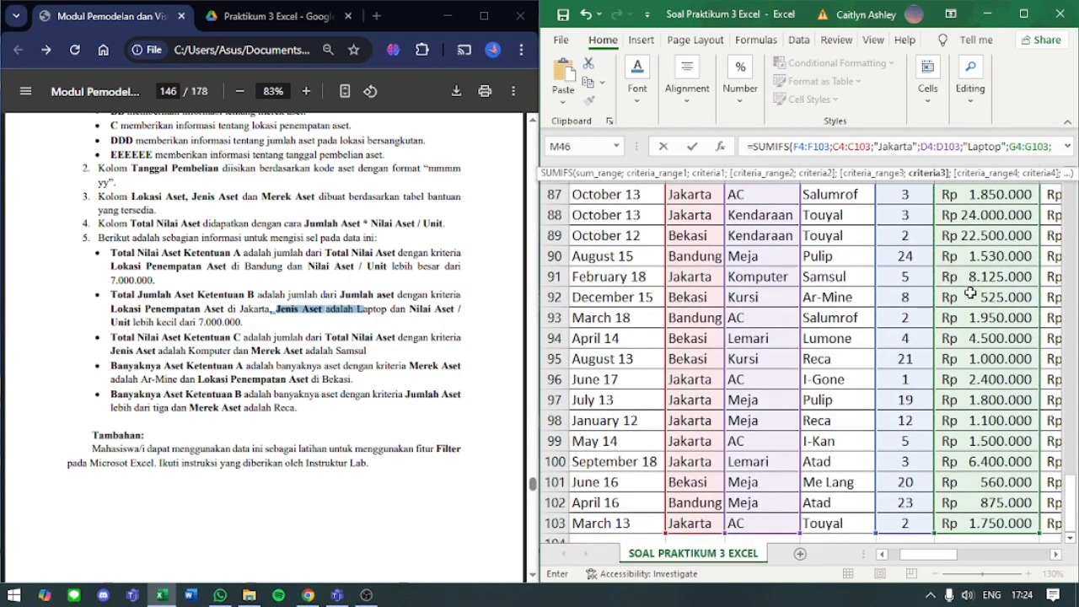
{"action": "type", "text": "\"<"}
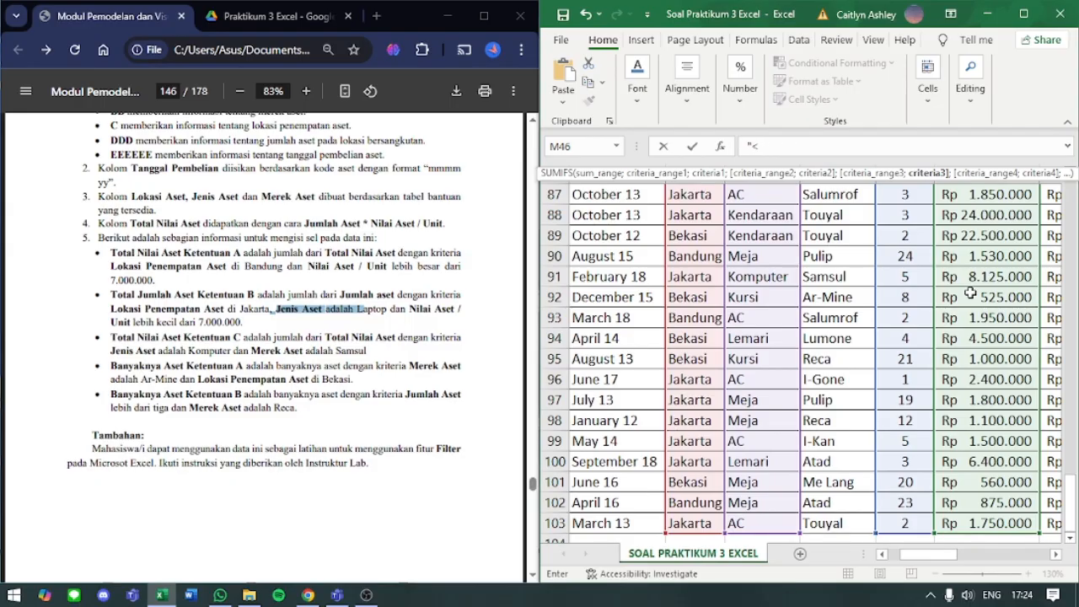
{"action": "type", "text": "7000000\")"}
{"action": "key", "text": "Return"}
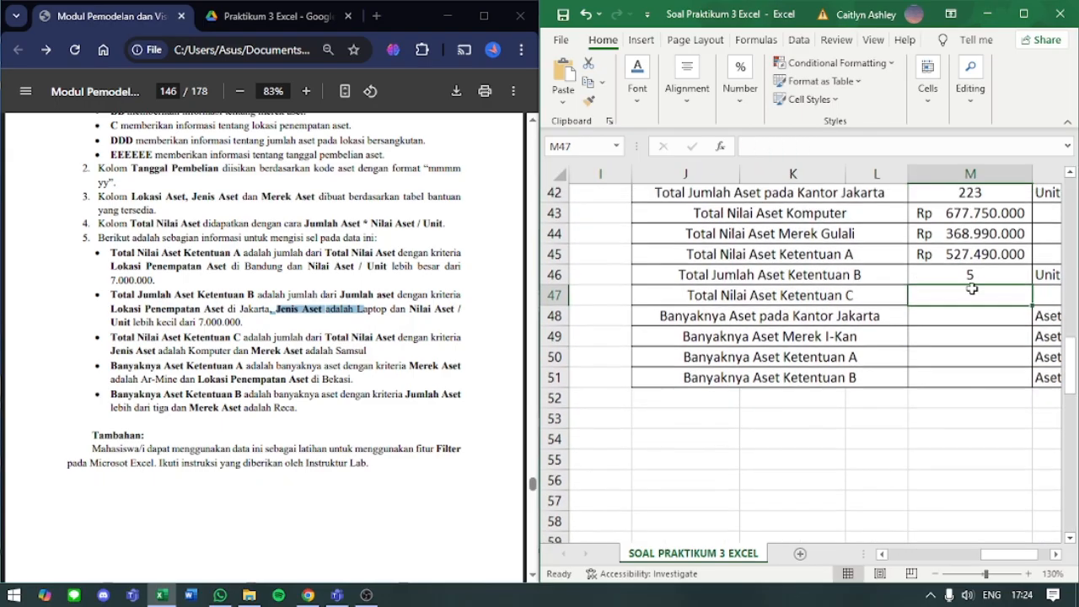
- Review M46's complete formula with the workbook maximized, and dock the workbook beside the module PDF again
{"action": "left_click", "coordinate": [972, 289]}
{"action": "left_click", "coordinate": [1035, 25]}
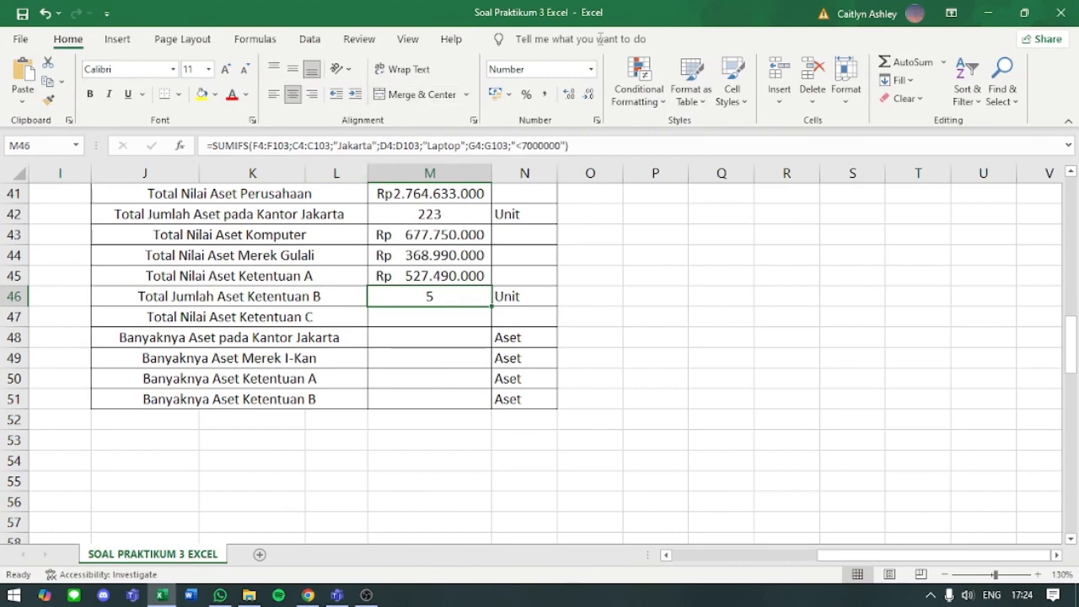
{"action": "key", "text": "super+Right"}
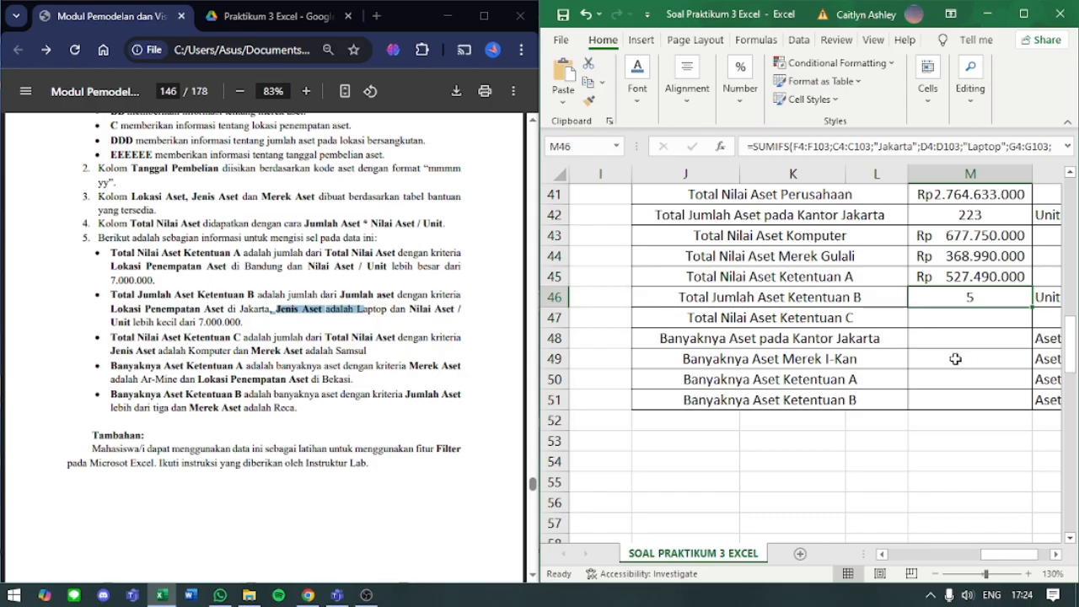
- Start a SUMIFS formula in M47 for Total Nilai Aset Ketentuan C with the Total Nilai Aset cells H4:H103 as sum range, followed by a separator
{"action": "left_click", "coordinate": [961, 322]}
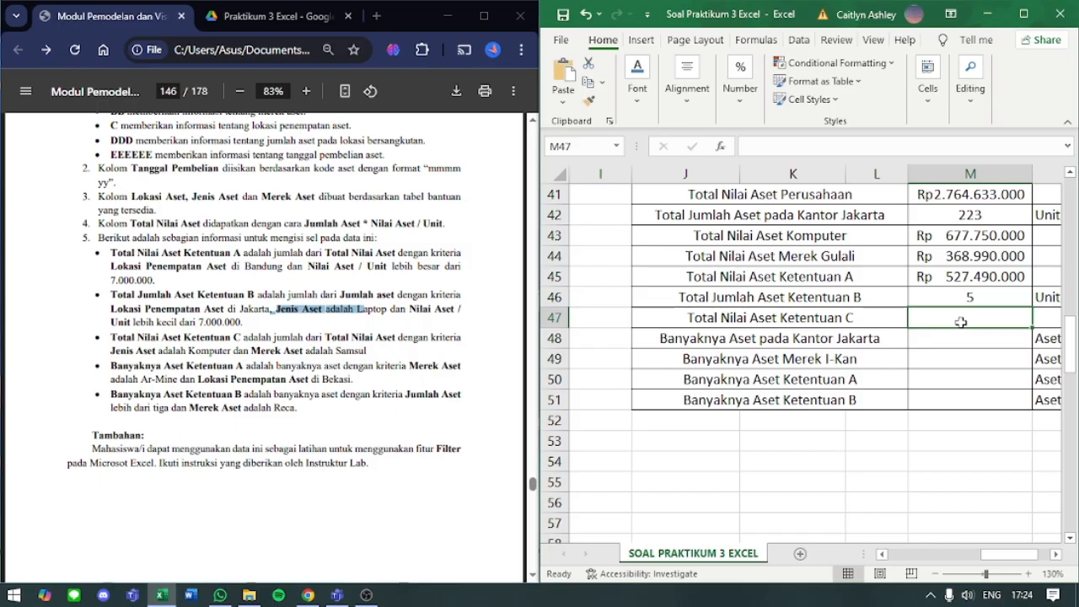
{"action": "left_click", "coordinate": [818, 150]}
{"action": "type", "text": "="}
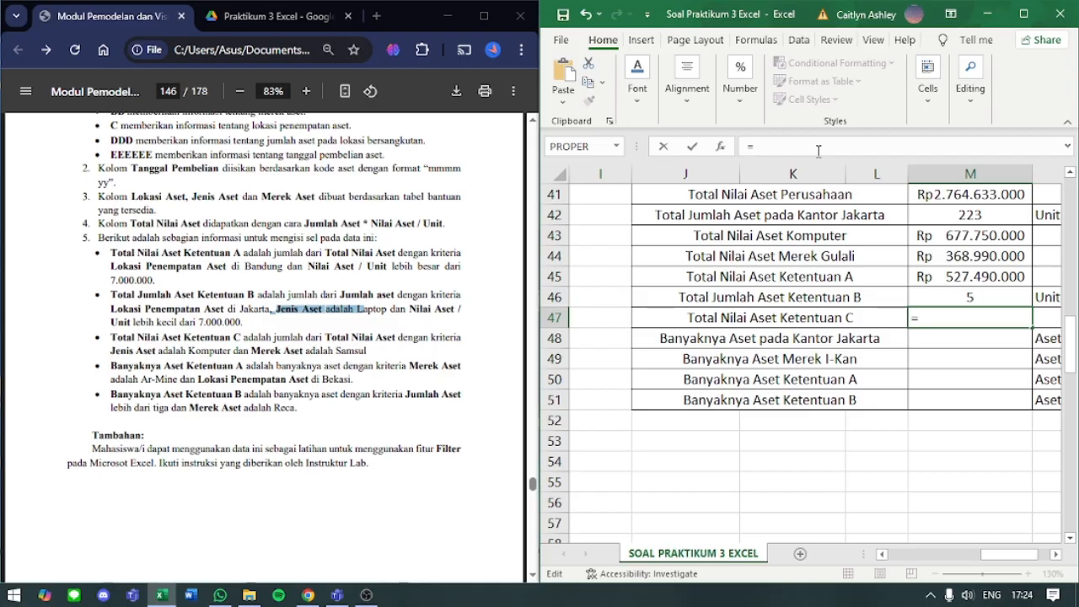
{"action": "type", "text": "sumif"}
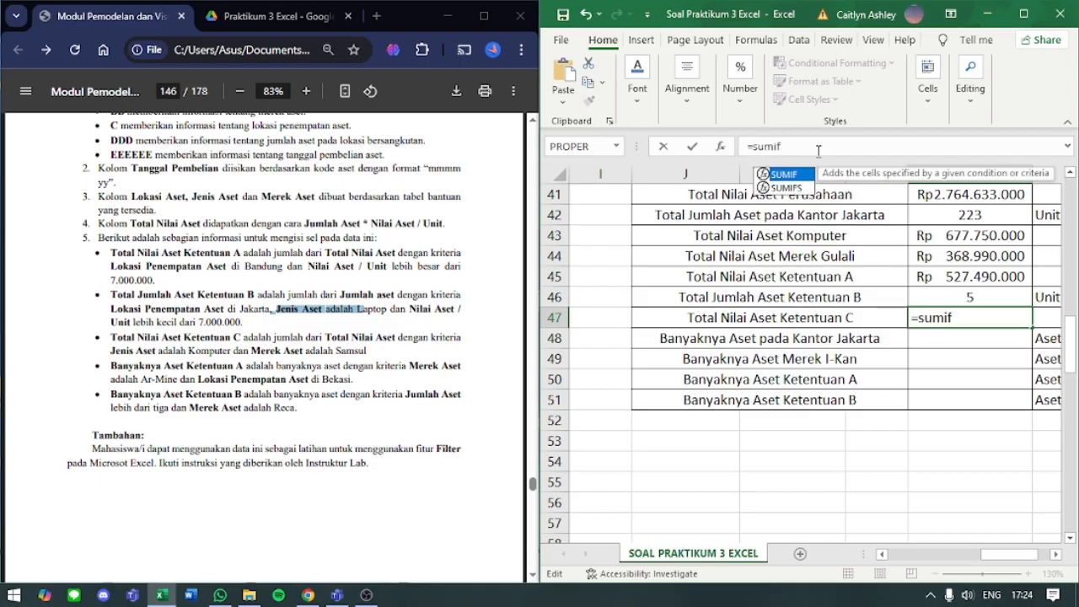
{"action": "type", "text": "s("}
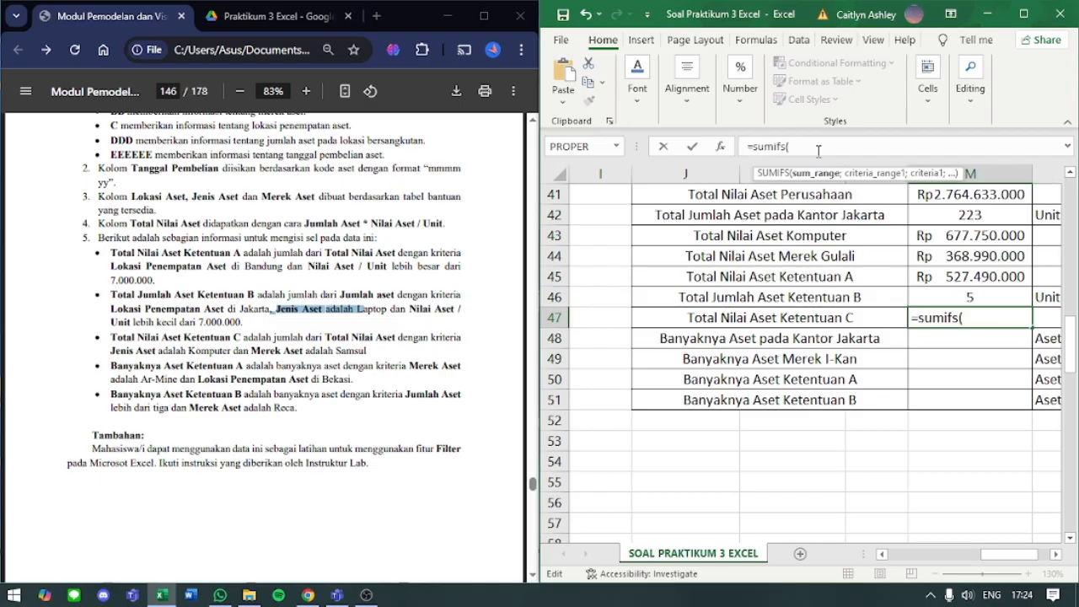
{"action": "scroll", "coordinate": [876, 381], "scroll_direction": "up", "scroll_amount": 8}
{"action": "scroll", "coordinate": [877, 381], "scroll_direction": "left", "scroll_amount": 5}
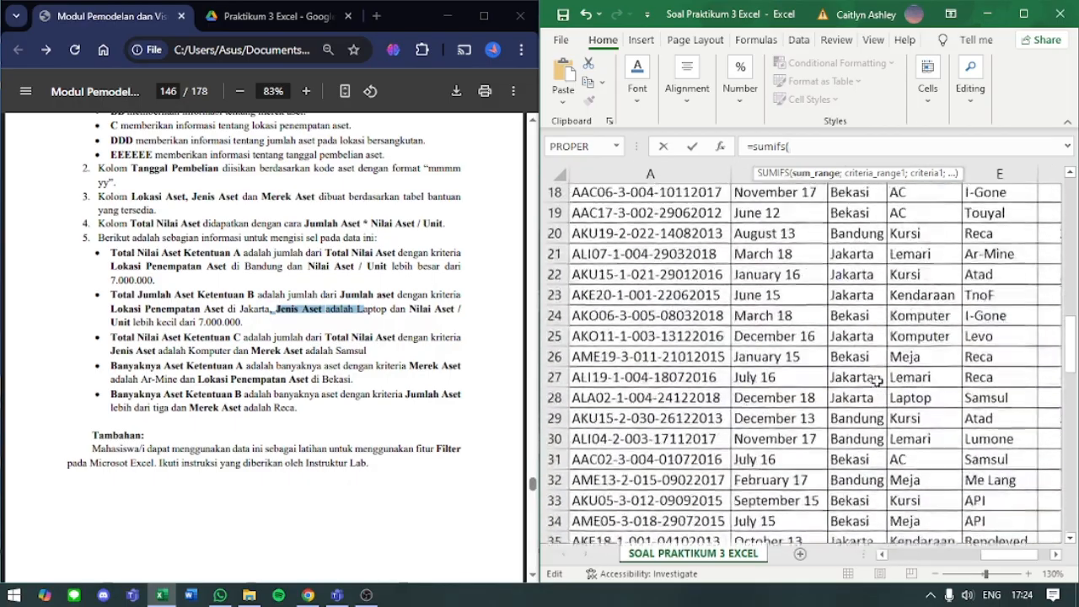
{"action": "scroll", "coordinate": [876, 381], "scroll_direction": "up", "scroll_amount": 6}
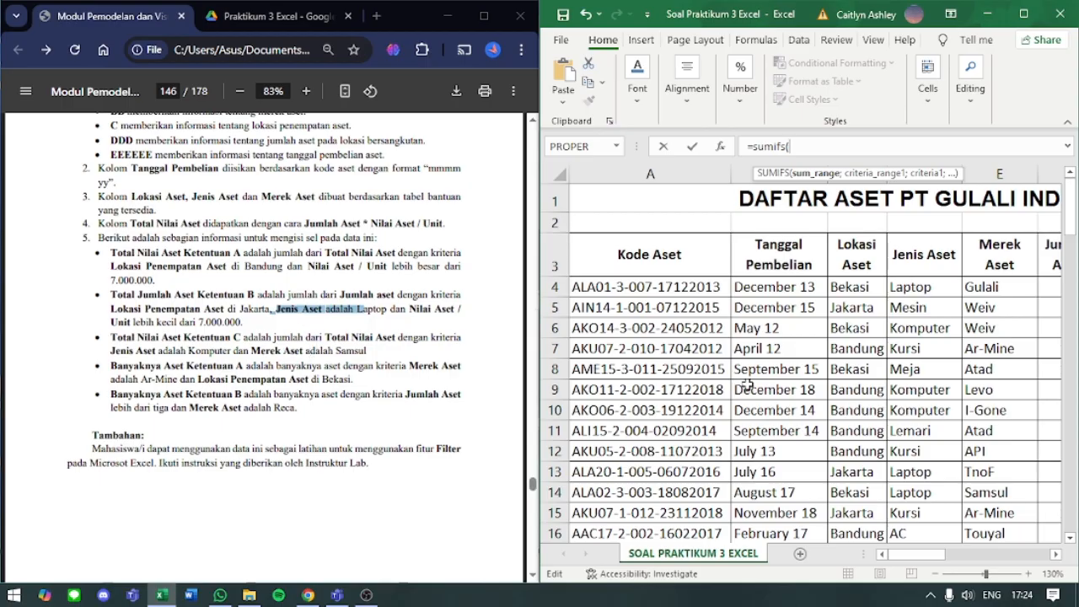
{"action": "scroll", "coordinate": [747, 383], "scroll_direction": "right", "scroll_amount": 3}
{"action": "left_click", "coordinate": [967, 288]}
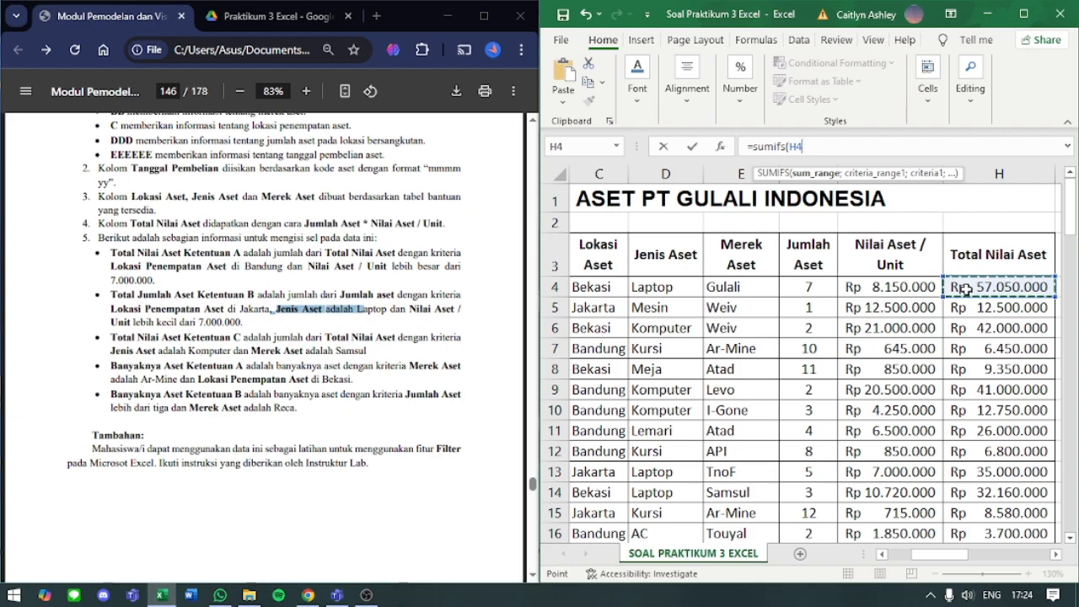
{"action": "key", "text": "ctrl+shift+Down"}
{"action": "type", "text": ";"}
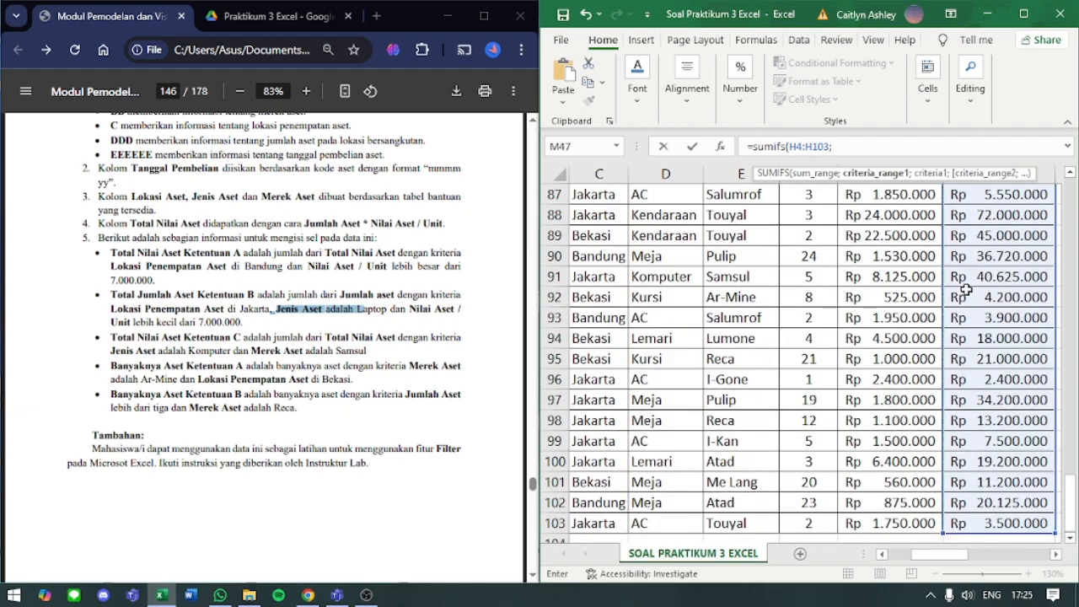
- Add the Jenis Aset range D4:D103 with the criterion "Komputer" to M47's SUMIFS formula, ending with a separator
{"action": "scroll", "coordinate": [861, 290], "scroll_direction": "up", "scroll_amount": 18}
{"action": "scroll", "coordinate": [862, 290], "scroll_direction": "left", "scroll_amount": 2}
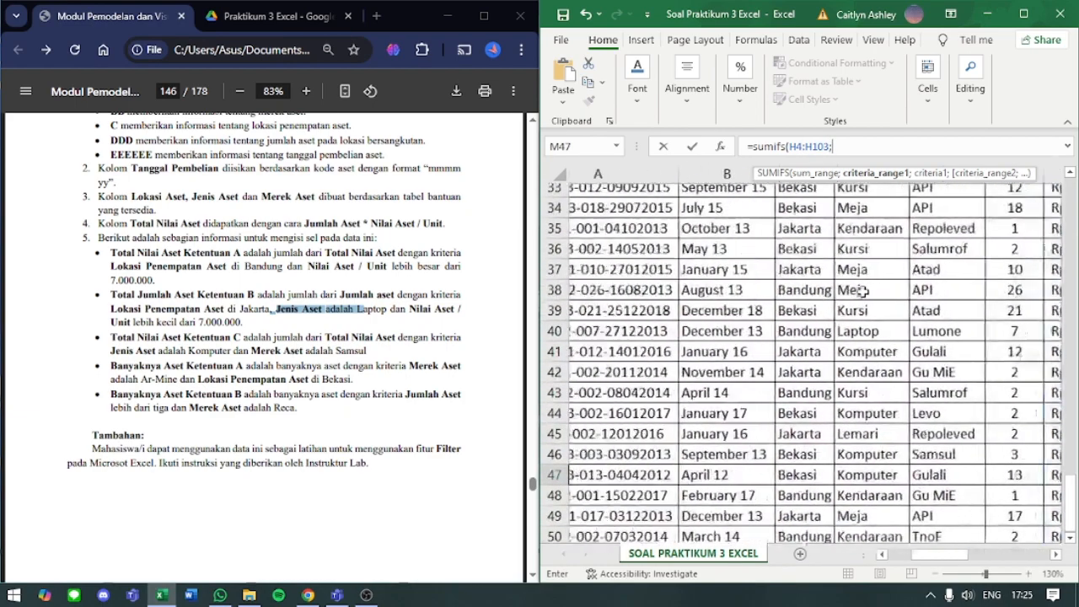
{"action": "scroll", "coordinate": [862, 290], "scroll_direction": "up", "scroll_amount": 11}
{"action": "scroll", "coordinate": [862, 290], "scroll_direction": "left", "scroll_amount": 1}
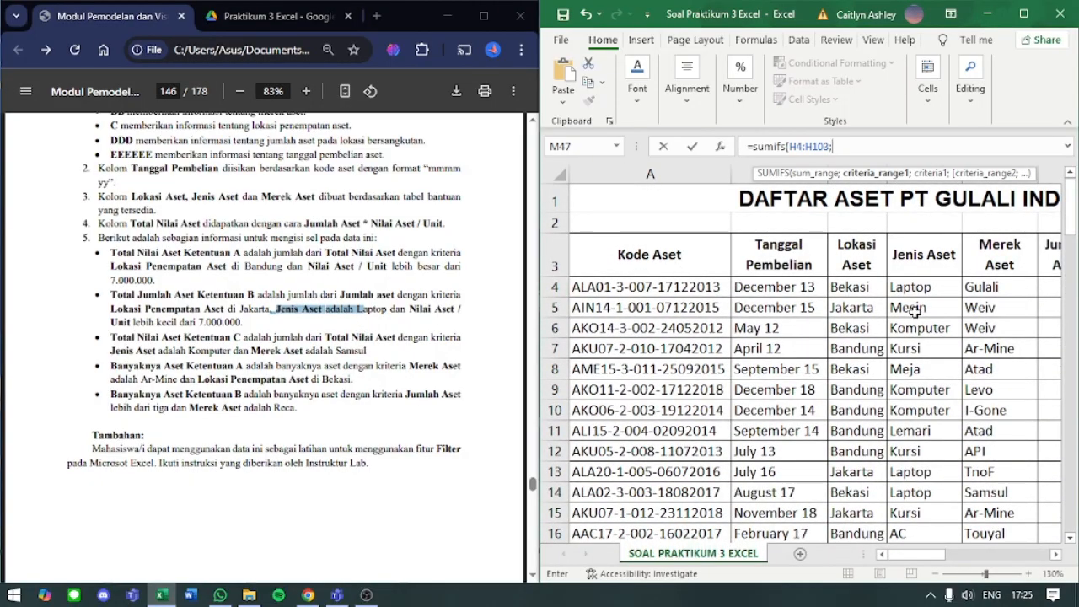
{"action": "left_click", "coordinate": [899, 289]}
{"action": "key", "text": "ctrl+shift+Down"}
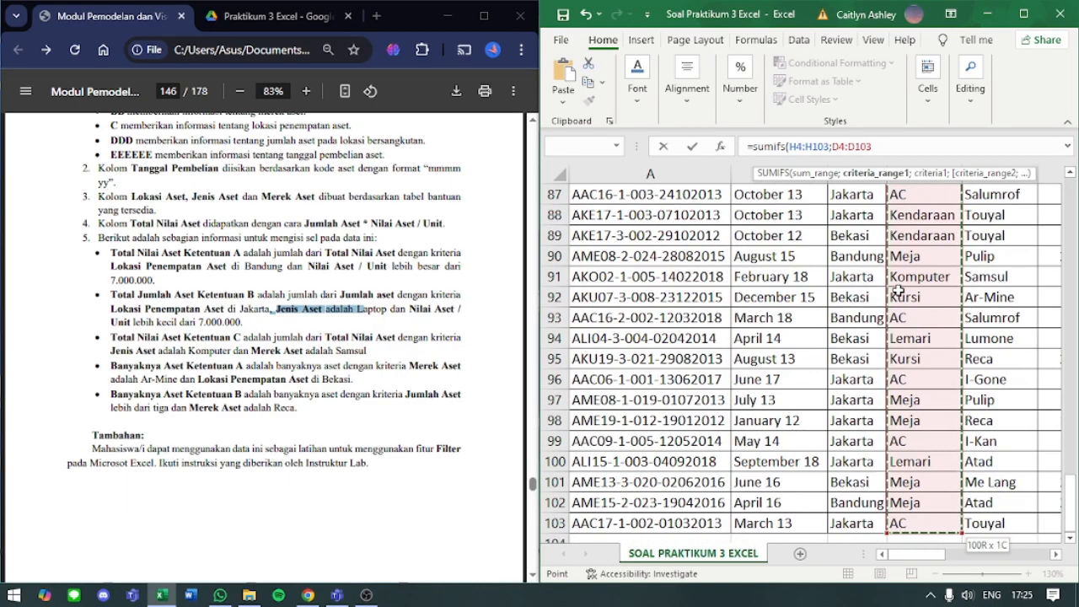
{"action": "type", "text": ";"}
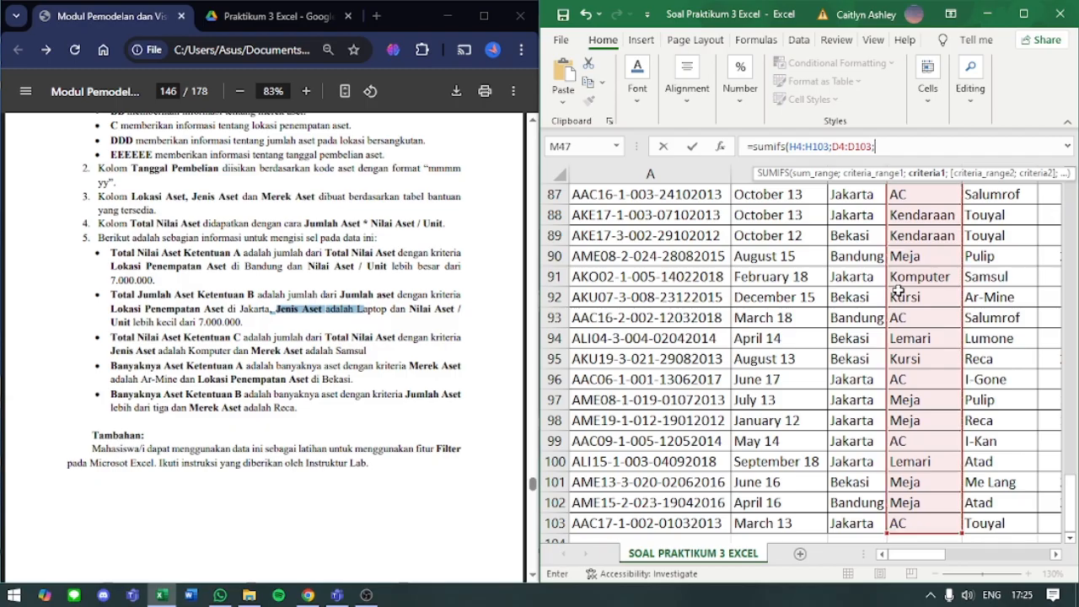
{"action": "type", "text": "\"Komputer\";"}
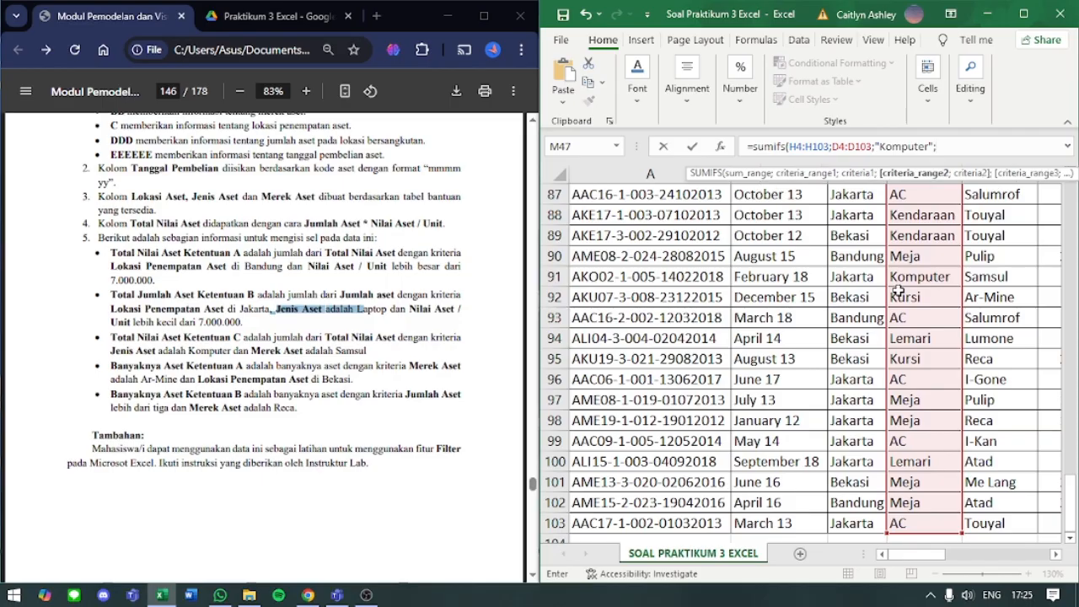
- Complete M47's SUMIFS formula with the Merek Aset range E4:E103 and the criterion "samsul", enter it, and check the finished formula
{"action": "scroll", "coordinate": [899, 290], "scroll_direction": "up", "scroll_amount": 20}
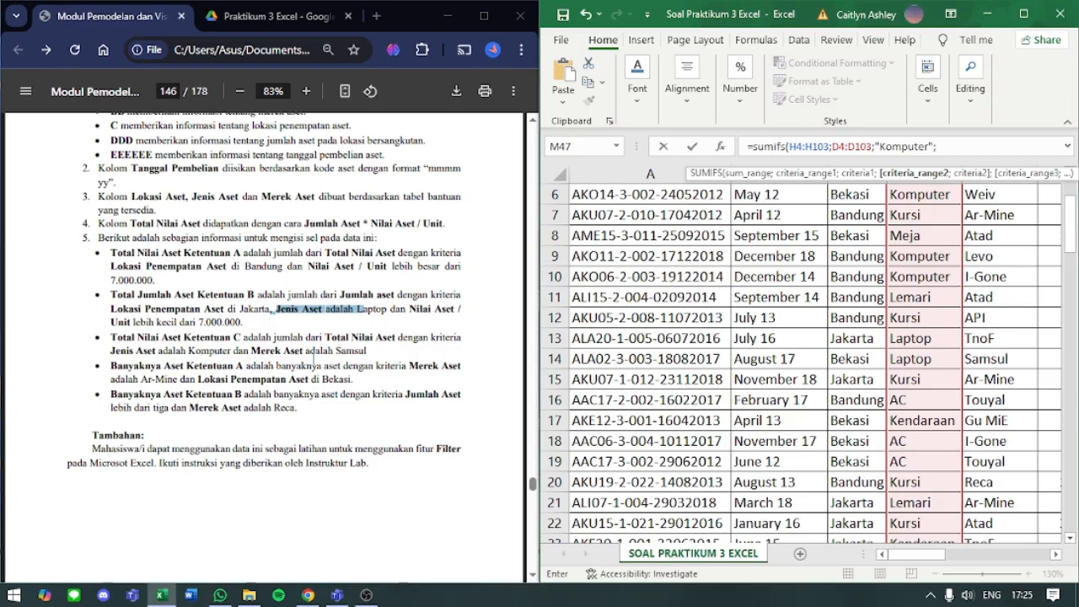
{"action": "left_click_drag", "start_coordinate": [253, 351], "coordinate": [391, 357]}
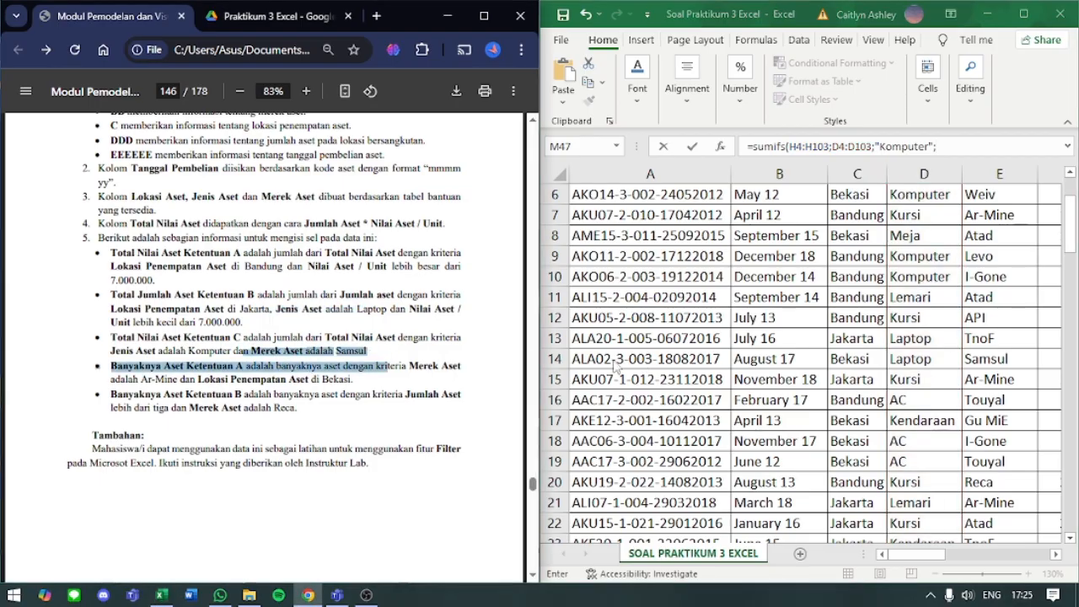
{"action": "left_click", "coordinate": [371, 360]}
{"action": "scroll", "coordinate": [770, 305], "scroll_direction": "up", "scroll_amount": 2}
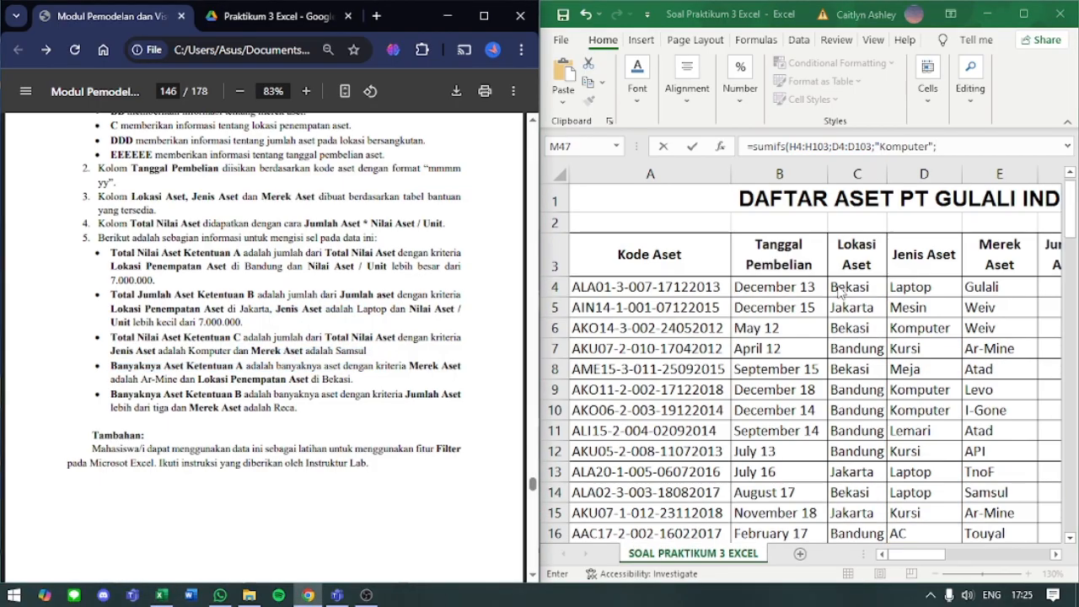
{"action": "left_click", "coordinate": [980, 290]}
{"action": "left_click", "coordinate": [976, 287]}
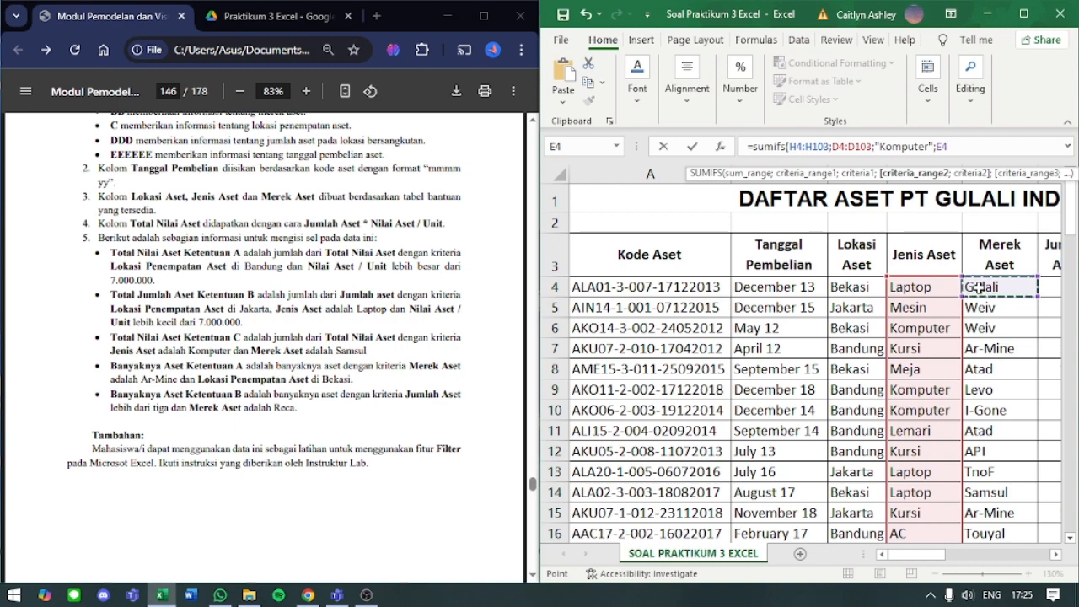
{"action": "key", "text": "ctrl+shift+Down"}
{"action": "type", "text": ";"}
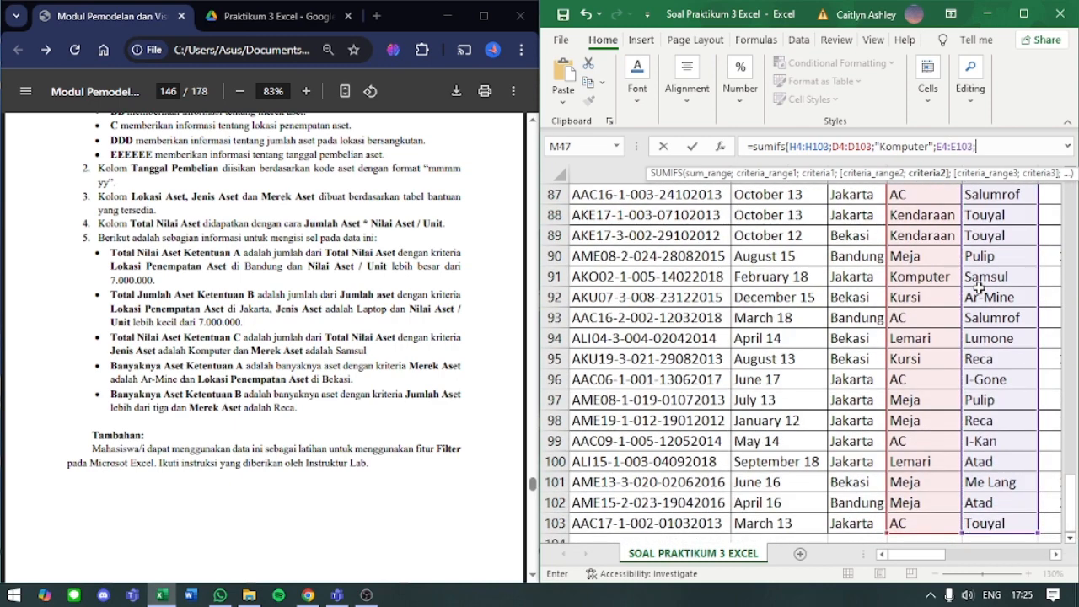
{"action": "type", "text": "\"samsul\""}
{"action": "key", "text": "Return"}
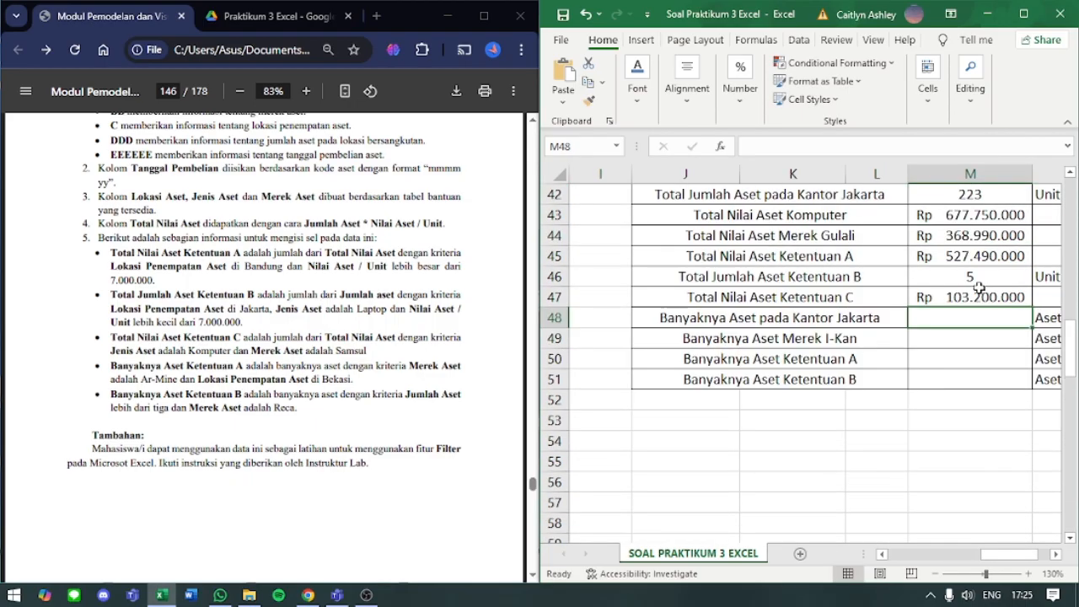
{"action": "left_click", "coordinate": [983, 294]}
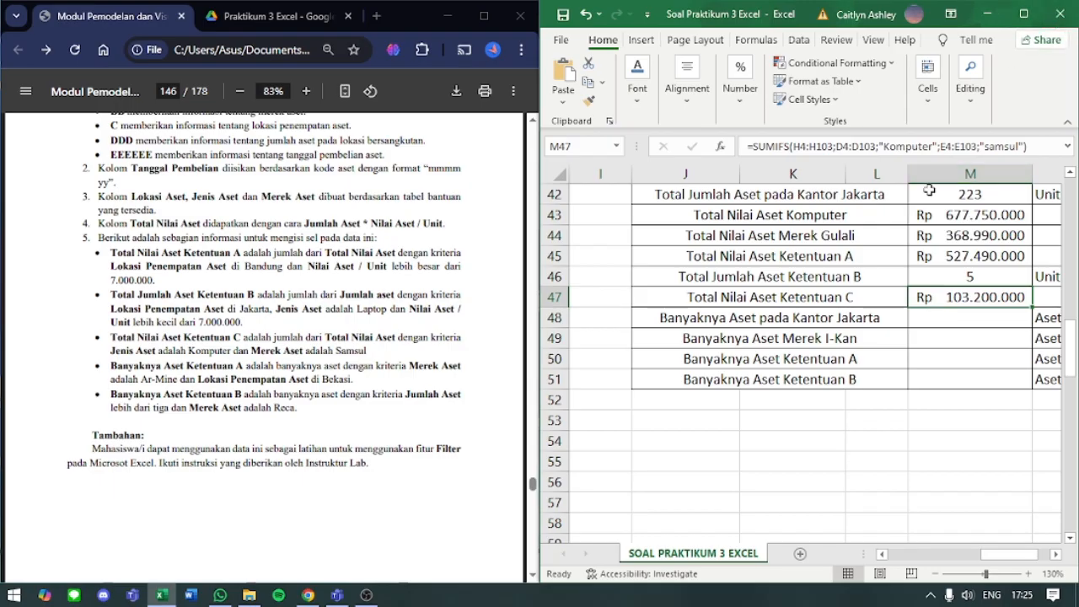
- Start a COUNTIF formula in M48 for Banyaknya Aset pada Kantor Jakarta
{"action": "left_click", "coordinate": [932, 313]}
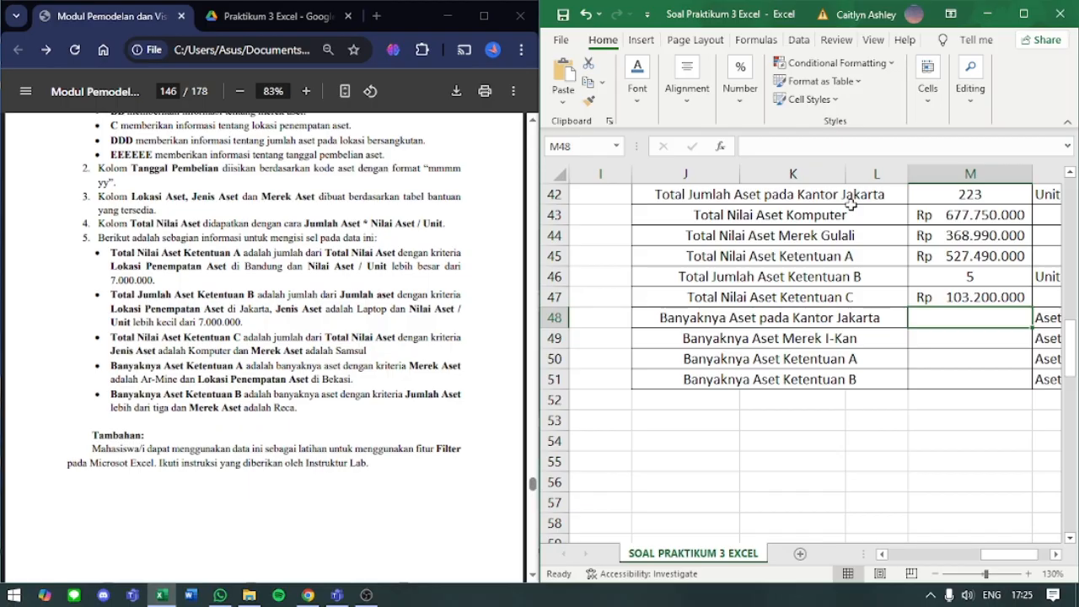
{"action": "type", "text": "="}
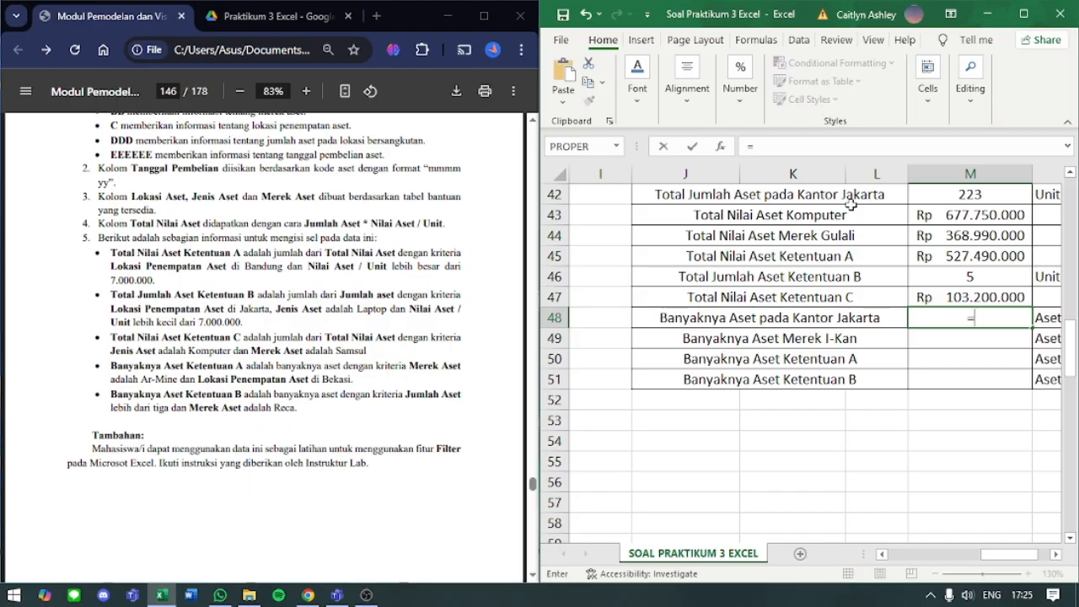
{"action": "type", "text": "COUNTIF"}
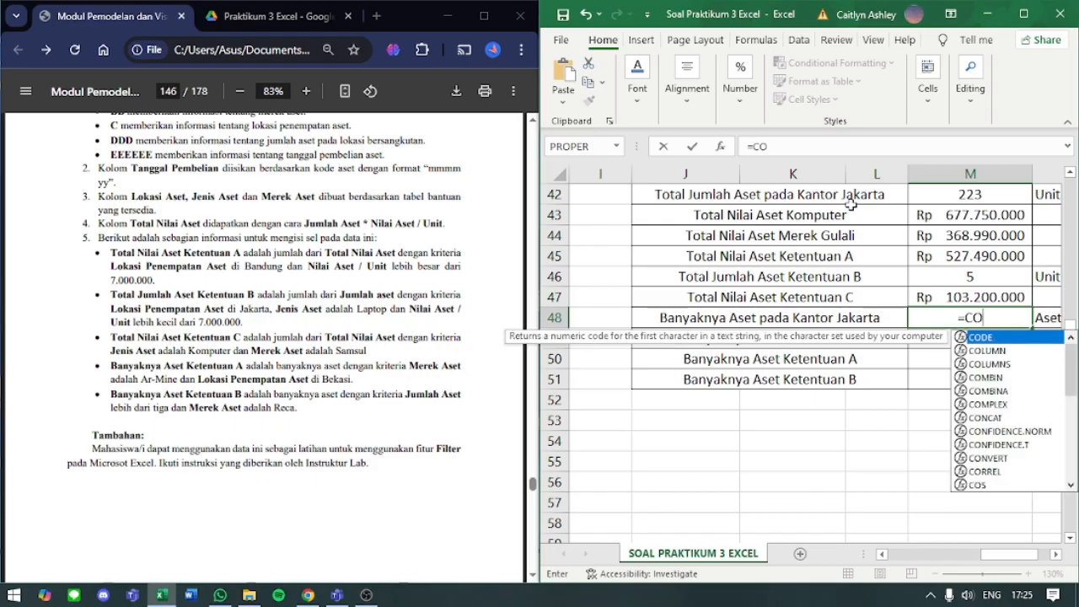
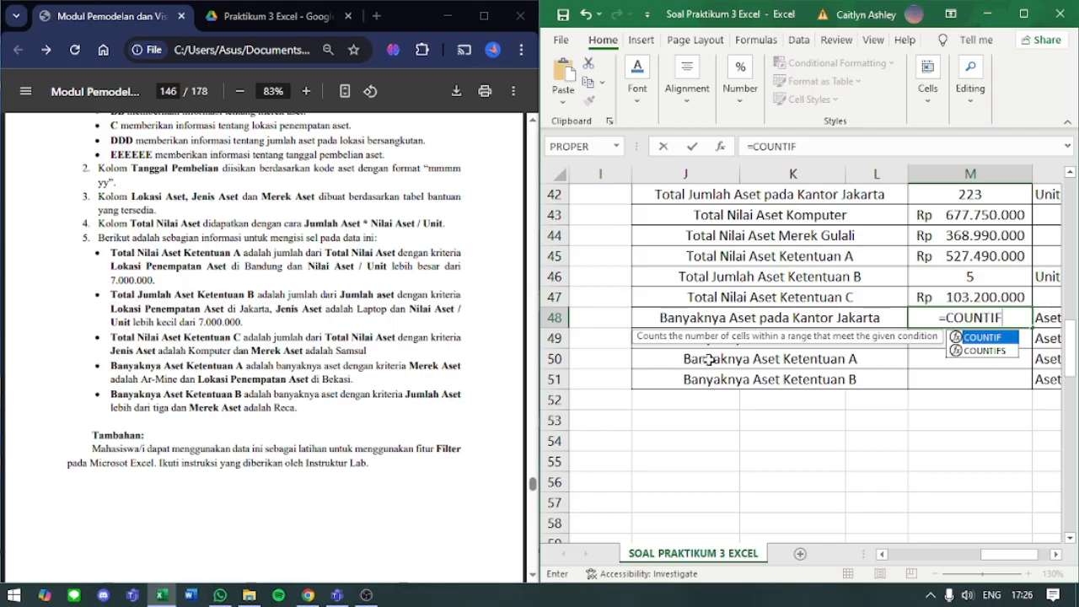
- Examine the Lokasi Aset column of the asset table from C4 downward for the Jakarta office count
{"action": "key", "text": "Return"}
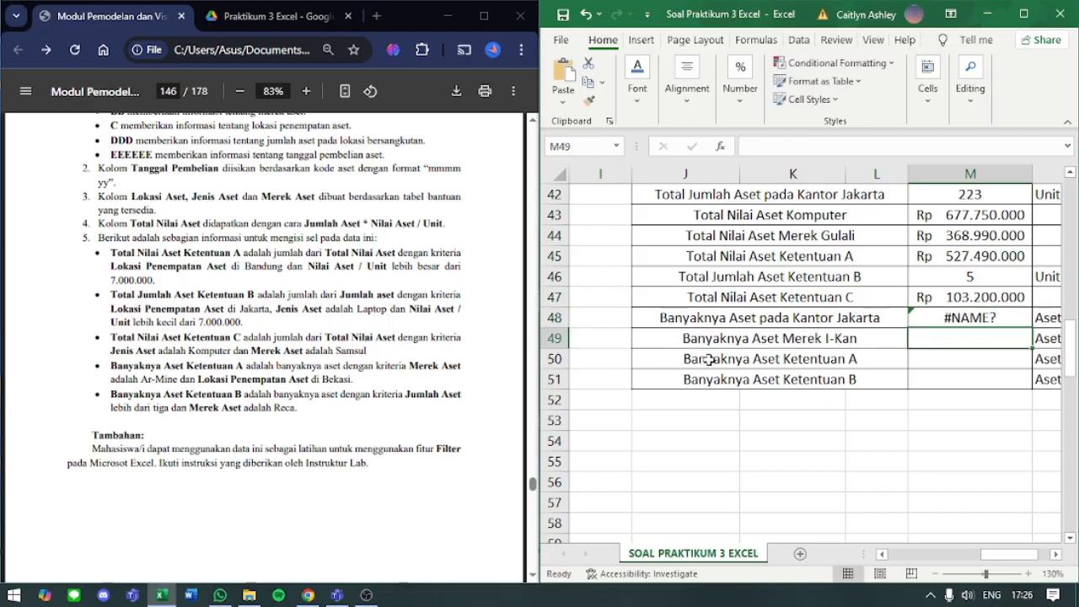
{"action": "scroll", "coordinate": [708, 359], "scroll_direction": "down", "scroll_amount": 1}
{"action": "scroll", "coordinate": [708, 359], "scroll_direction": "left", "scroll_amount": 3}
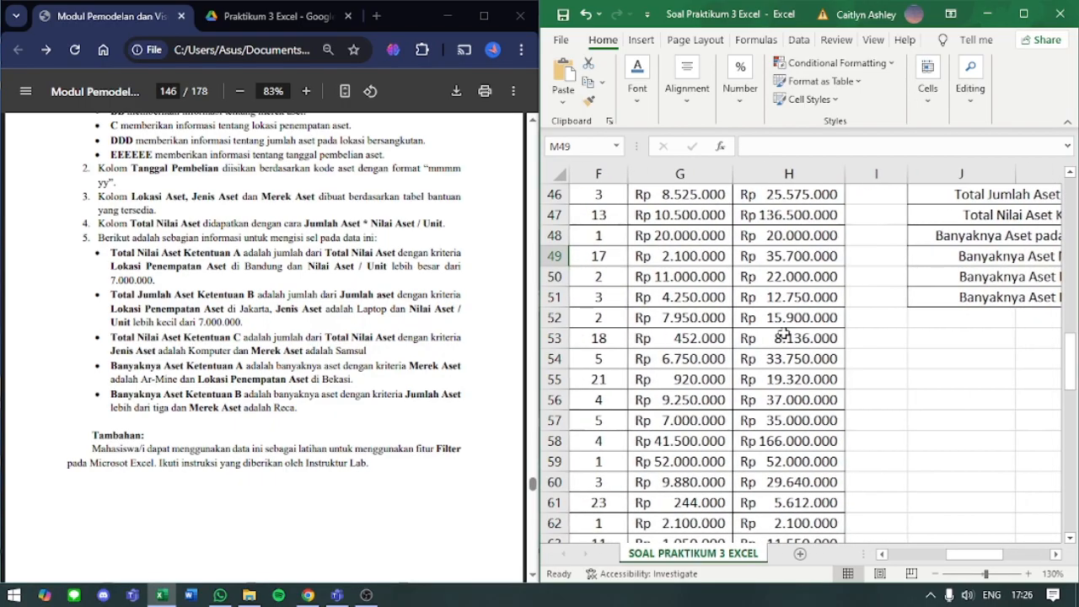
{"action": "scroll", "coordinate": [784, 335], "scroll_direction": "left", "scroll_amount": 3}
{"action": "scroll", "coordinate": [784, 334], "scroll_direction": "up", "scroll_amount": 6}
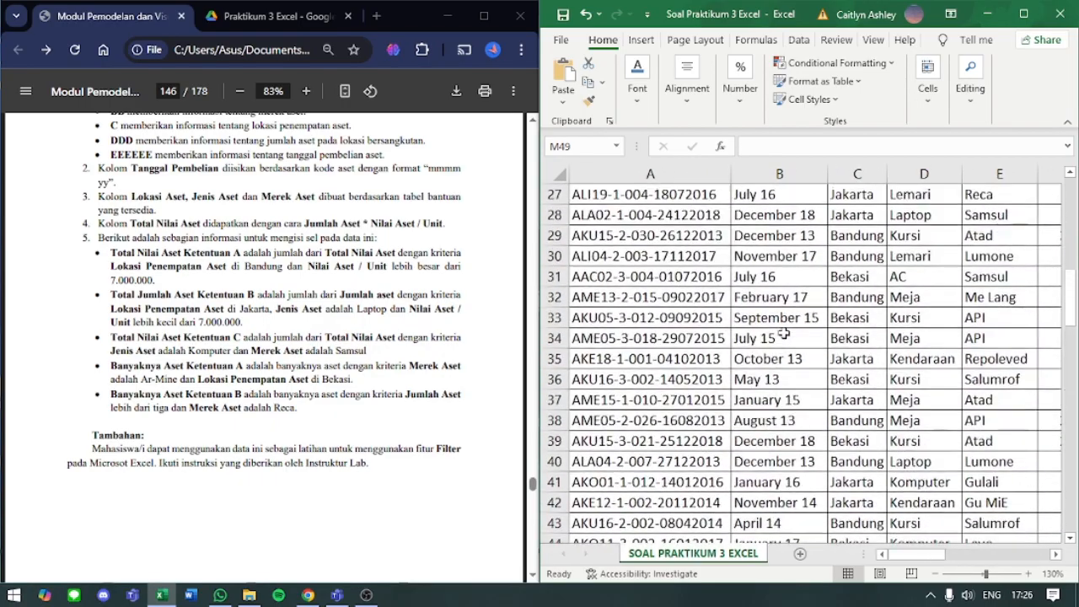
{"action": "scroll", "coordinate": [784, 334], "scroll_direction": "up", "scroll_amount": 9}
{"action": "left_click", "coordinate": [850, 285]}
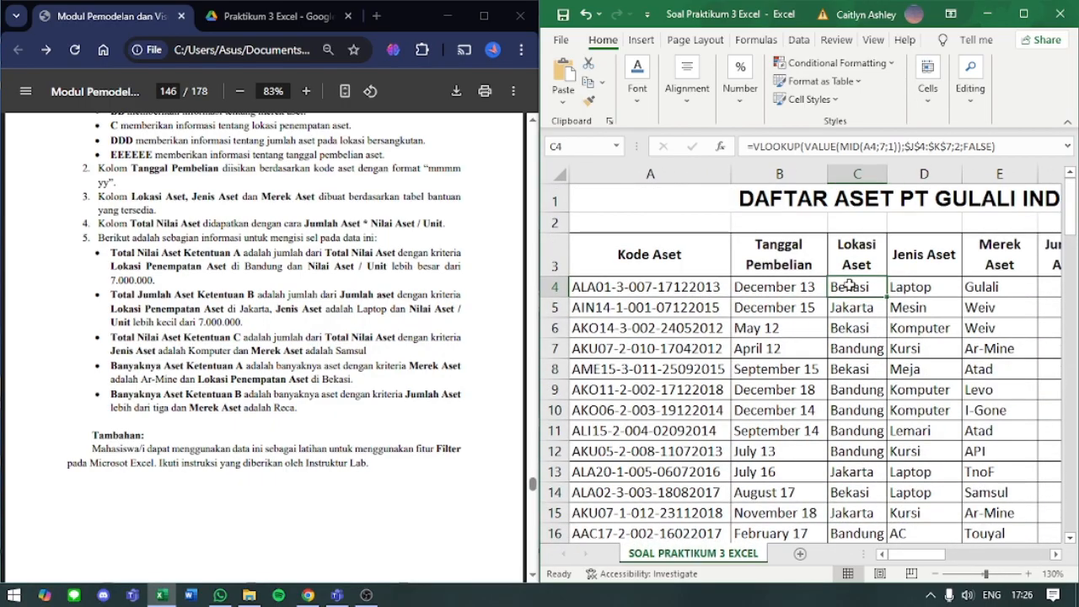
{"action": "key", "text": "Down"}
{"action": "key", "text": "Down"}
{"action": "key", "text": "Down"}
{"action": "key", "text": "Down"}
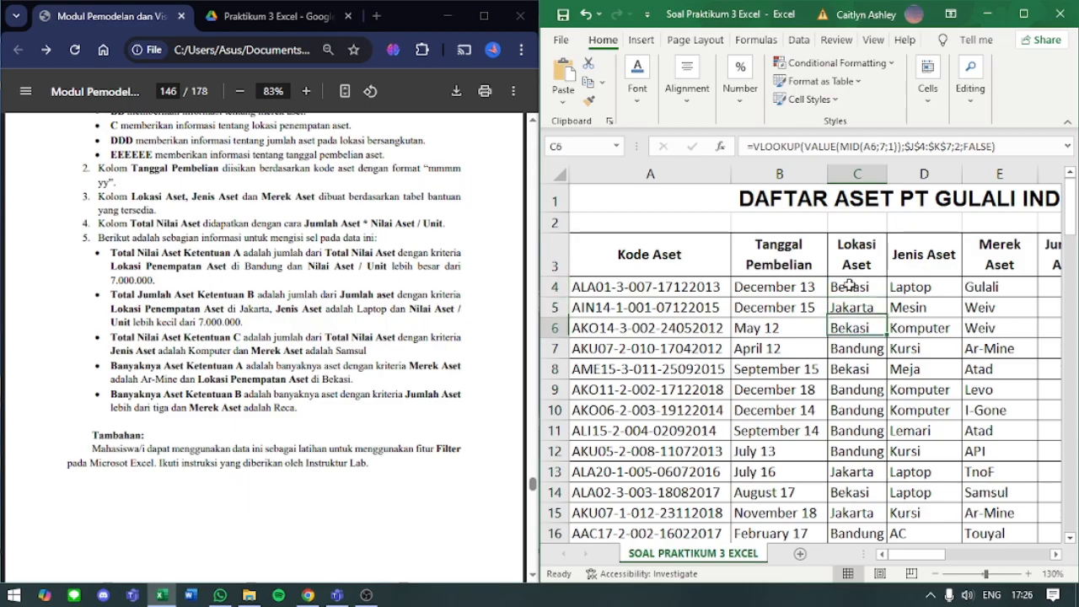
{"action": "key", "text": "Down"}
{"action": "key", "text": "Down"}
{"action": "key", "text": "Down"}
{"action": "key", "text": "Down"}
{"action": "key", "text": "Down"}
{"action": "key", "text": "Down"}
{"action": "key", "text": "Down"}
{"action": "key", "text": "Down"}
{"action": "key", "text": "Down"}
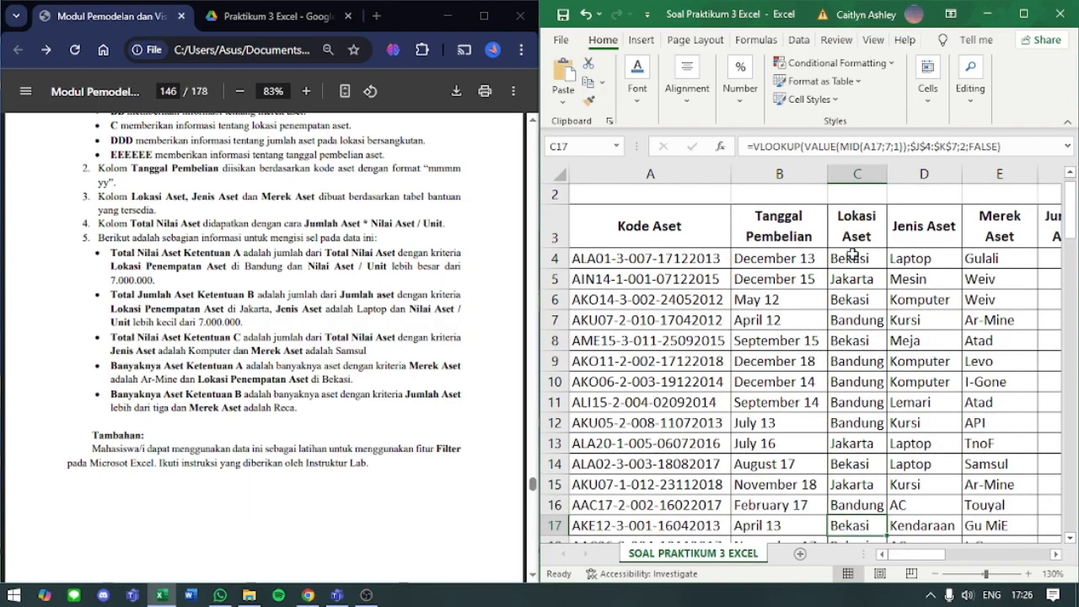
- Reopen M48's COUNTIF formula and add the Lokasi Aset cells C4:C103 as its range, followed by a separator
{"action": "left_click_drag", "start_coordinate": [915, 554], "coordinate": [1015, 565]}
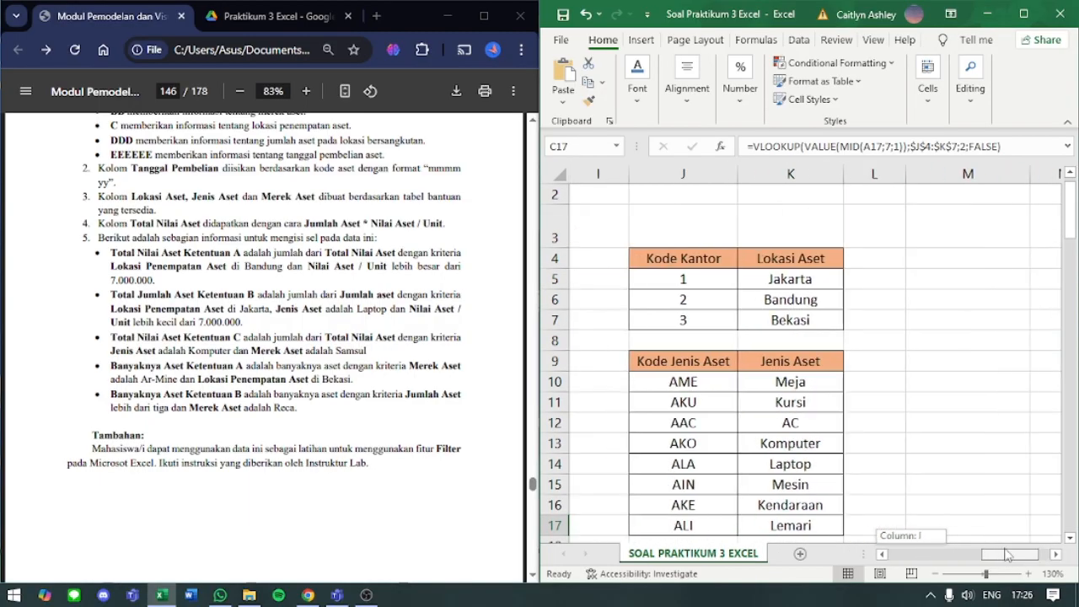
{"action": "scroll", "coordinate": [963, 453], "scroll_direction": "down", "scroll_amount": 13}
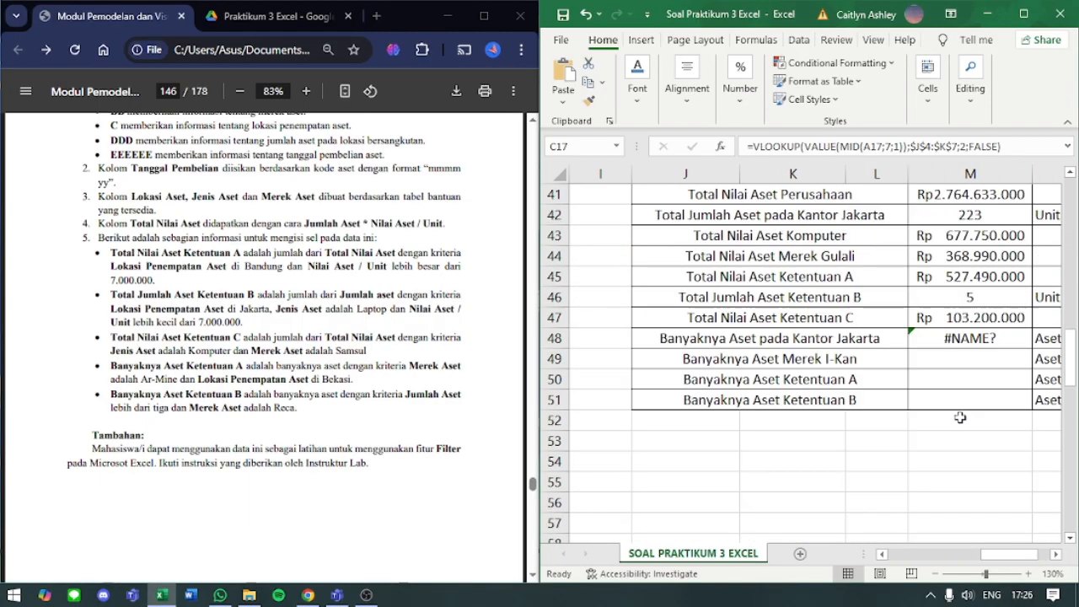
{"action": "left_click", "coordinate": [981, 340]}
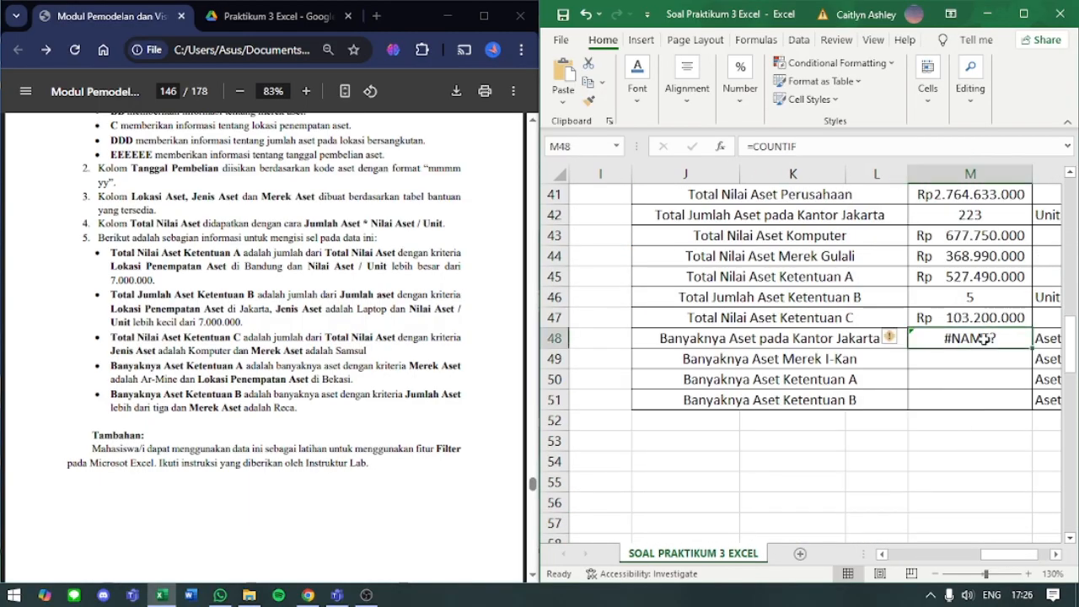
{"action": "left_click", "coordinate": [847, 147]}
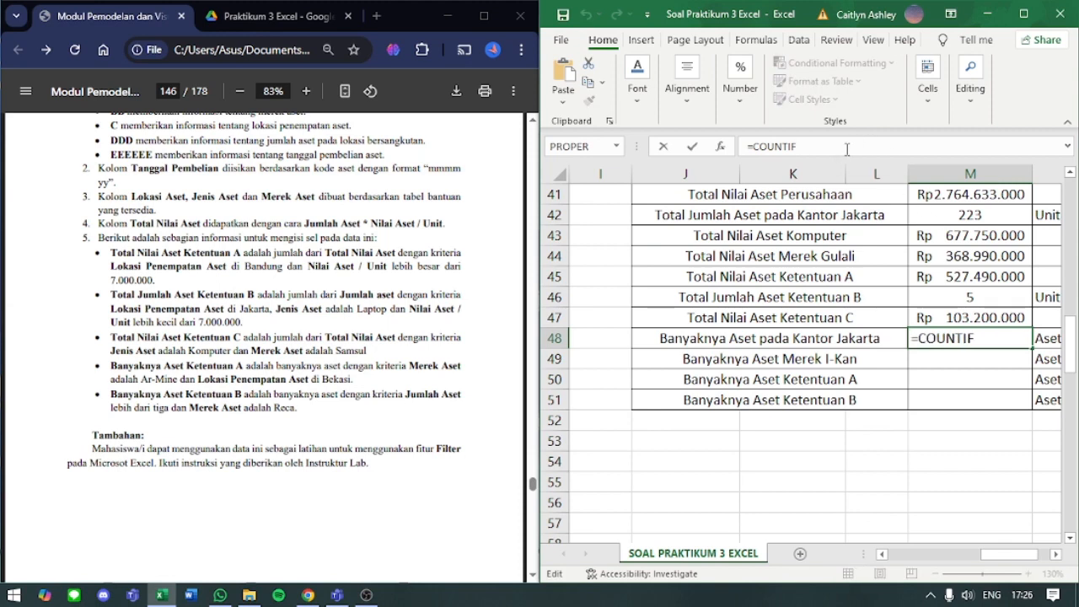
{"action": "type", "text": "("}
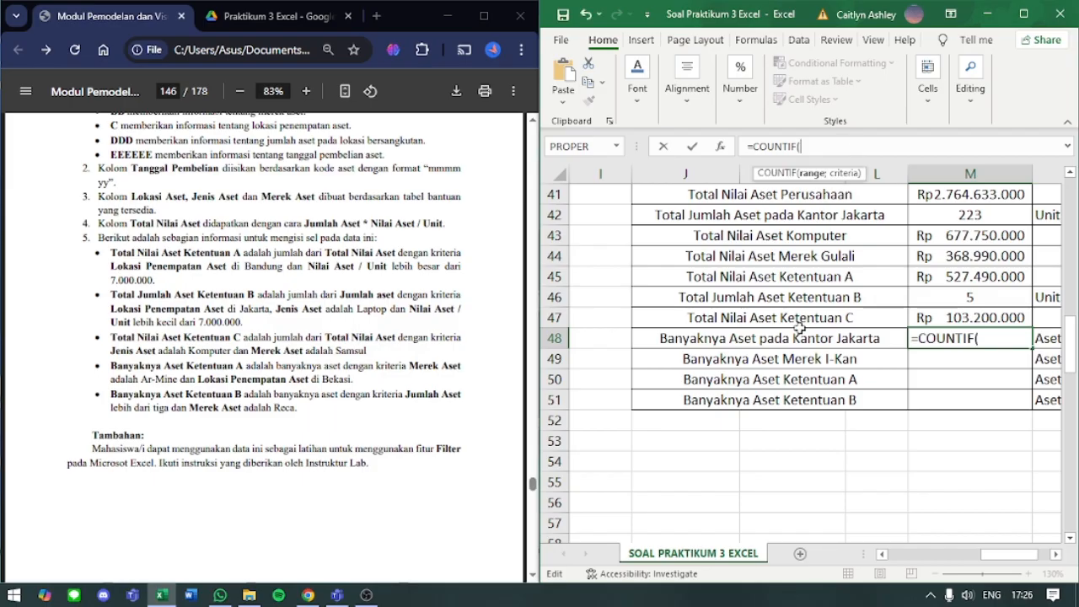
{"action": "scroll", "coordinate": [799, 328], "scroll_direction": "down", "scroll_amount": 2}
{"action": "scroll", "coordinate": [799, 328], "scroll_direction": "left", "scroll_amount": 3}
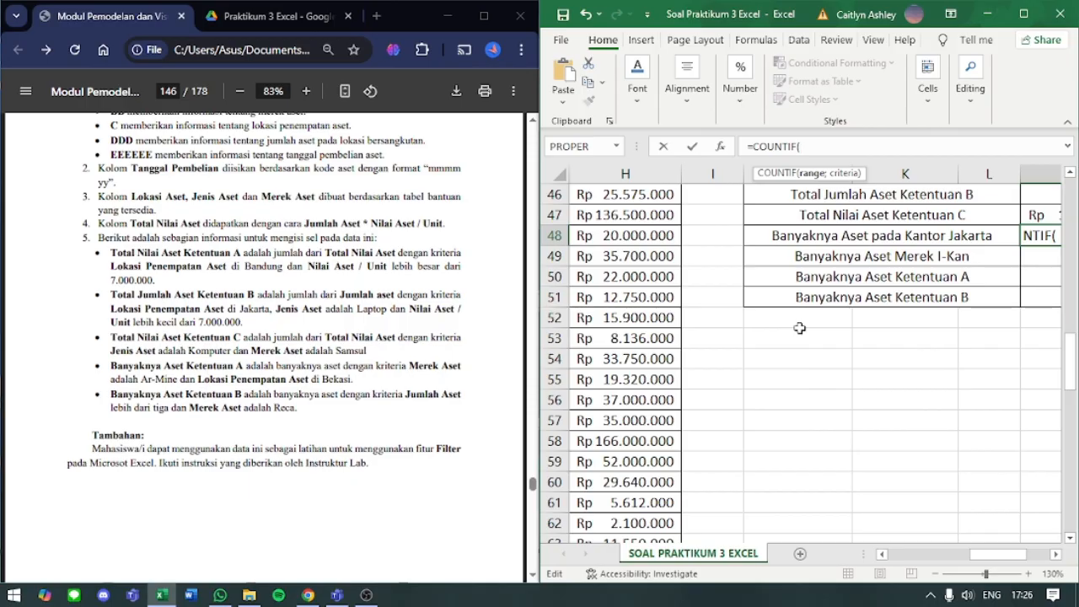
{"action": "scroll", "coordinate": [799, 328], "scroll_direction": "up", "scroll_amount": 15}
{"action": "scroll", "coordinate": [796, 318], "scroll_direction": "left", "scroll_amount": 3}
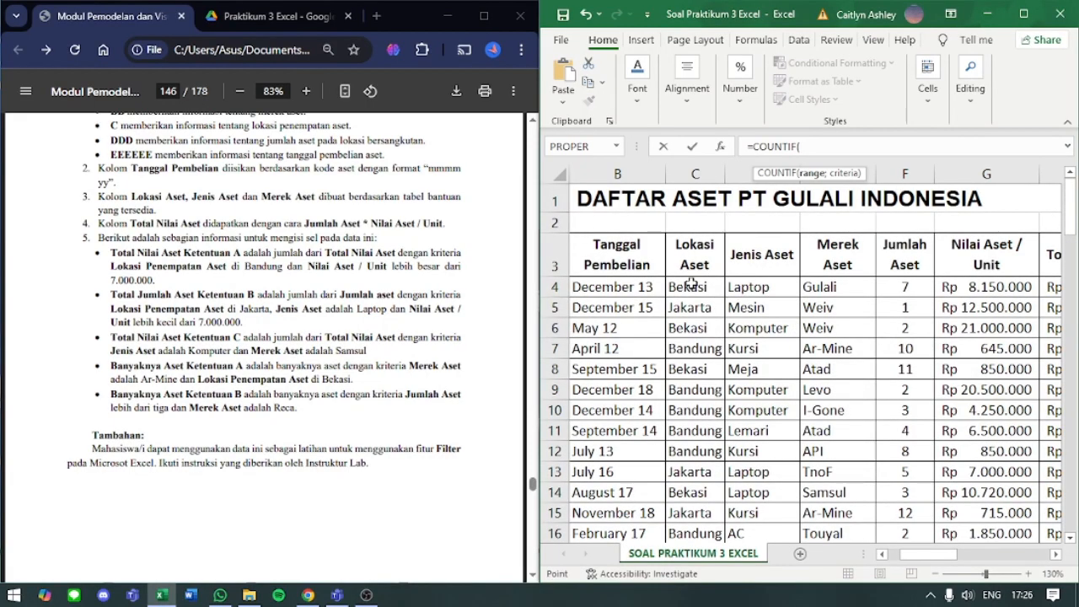
{"action": "left_click", "coordinate": [685, 286]}
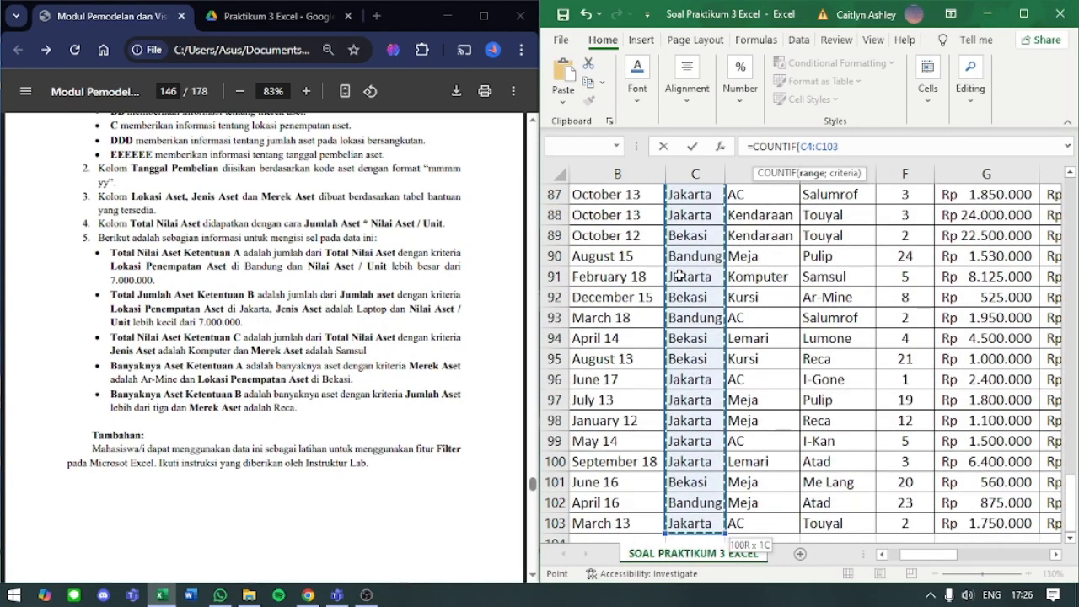
{"action": "type", "text": ";"}
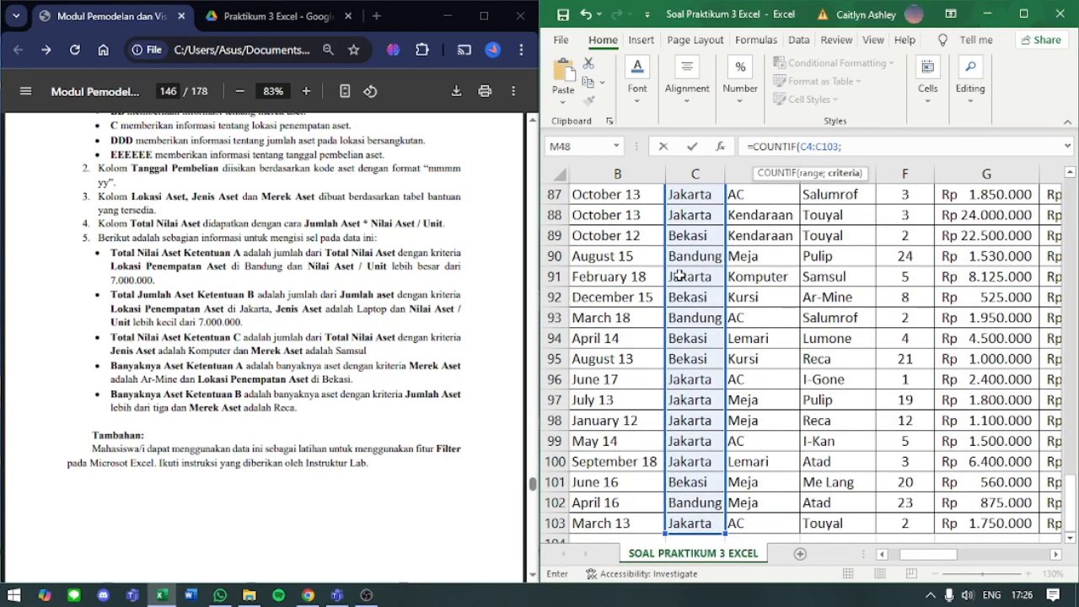
{"action": "type", "text": "\"JAKART"}
- Complete M48's COUNTIF formula with the criterion "Jakarta", enter it, and check the finished formula
{"action": "key", "text": "Return"}
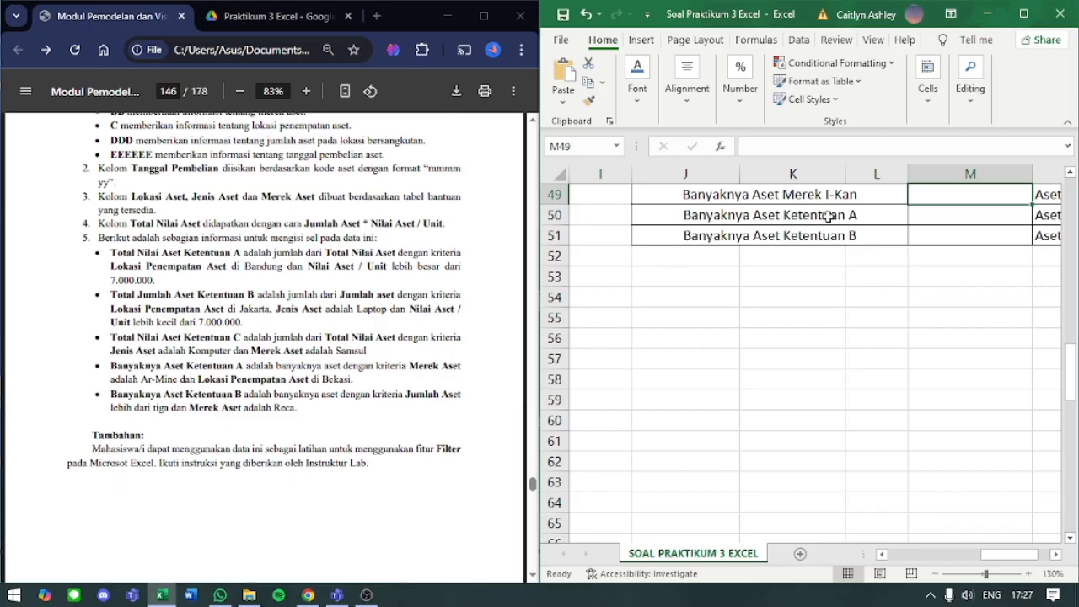
{"action": "scroll", "coordinate": [829, 216], "scroll_direction": "up", "scroll_amount": 2}
{"action": "left_click", "coordinate": [969, 299]}
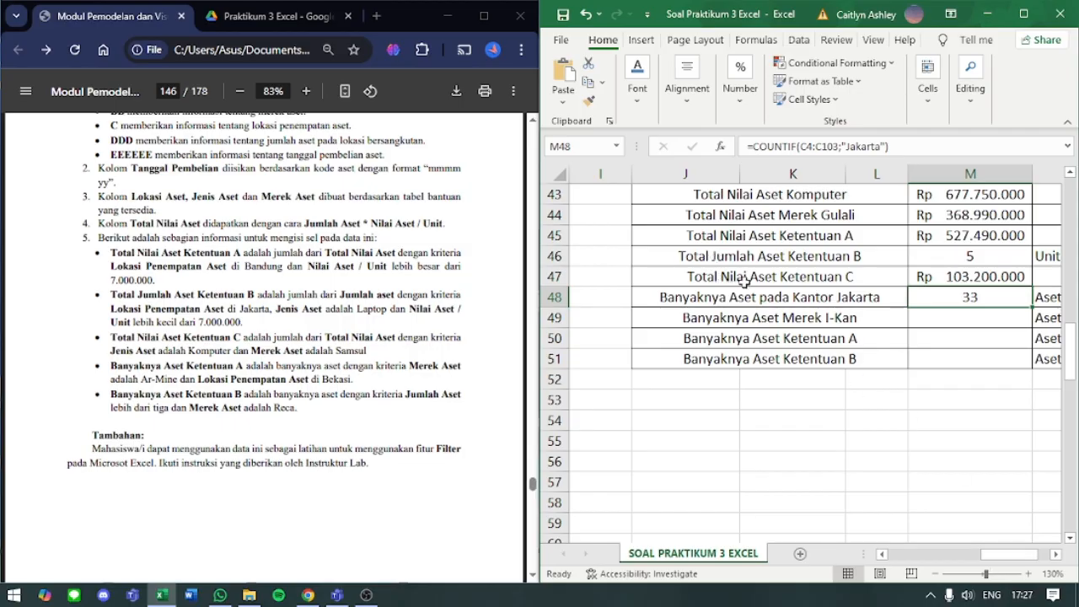
- Compare the Lokasi Aset and Jumlah Aset entries of the Jakarta rows to distinguish counting assets from summing units
{"action": "left_click_drag", "start_coordinate": [999, 557], "coordinate": [929, 555]}
{"action": "scroll", "coordinate": [935, 463], "scroll_direction": "up", "scroll_amount": 14}
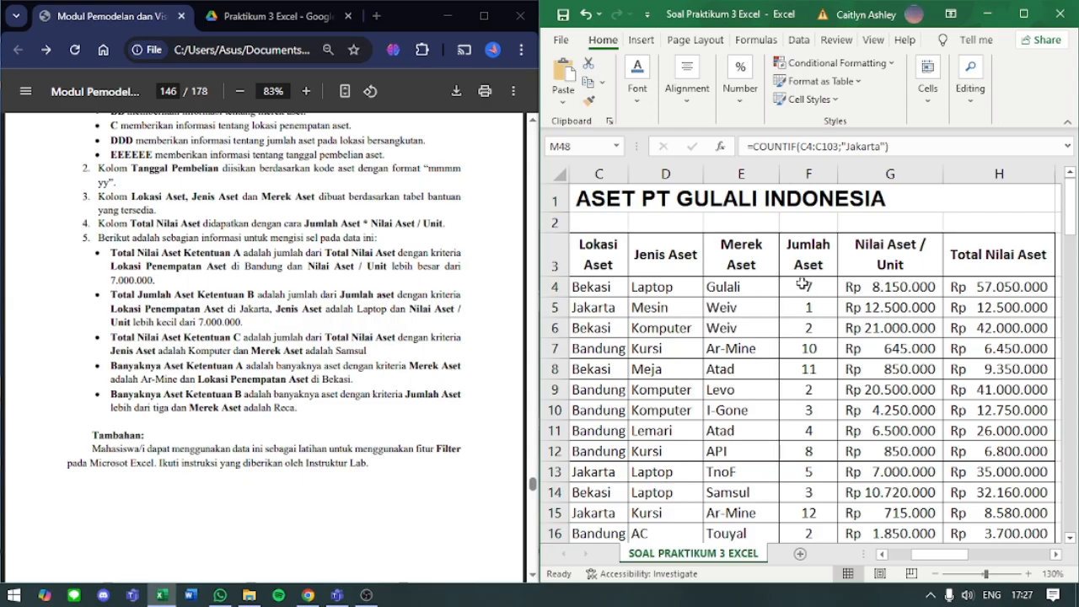
{"action": "left_click_drag", "start_coordinate": [804, 286], "coordinate": [811, 531]}
{"action": "left_click", "coordinate": [809, 513]}
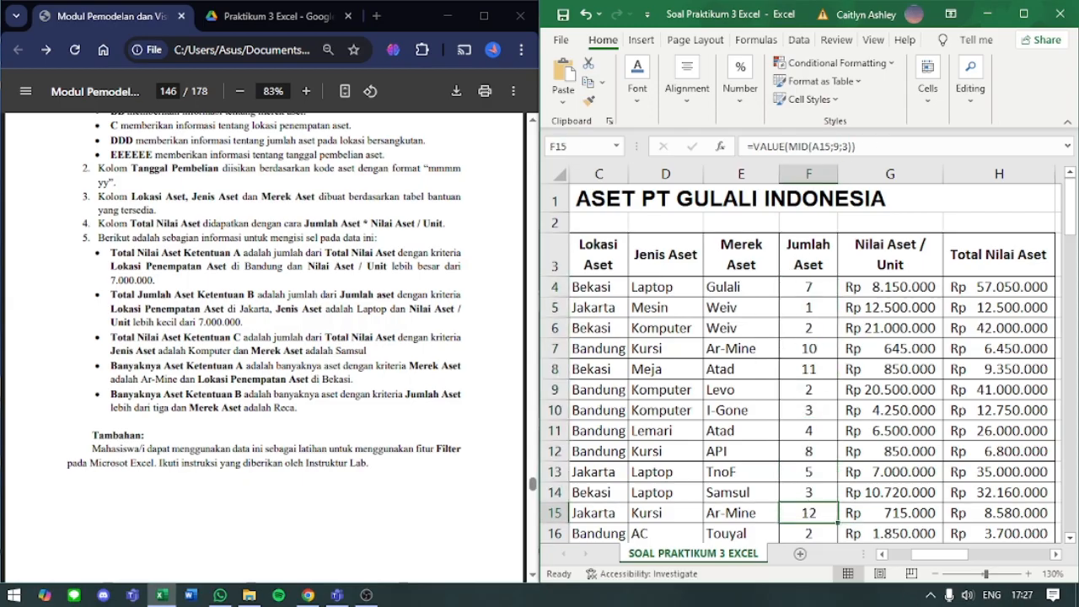
{"action": "mouse_move", "coordinate": [941, 556]}
{"action": "left_mouse_down"}
{"action": "mouse_move", "coordinate": [972, 559]}
{"action": "mouse_move", "coordinate": [929, 563]}
{"action": "left_mouse_up"}
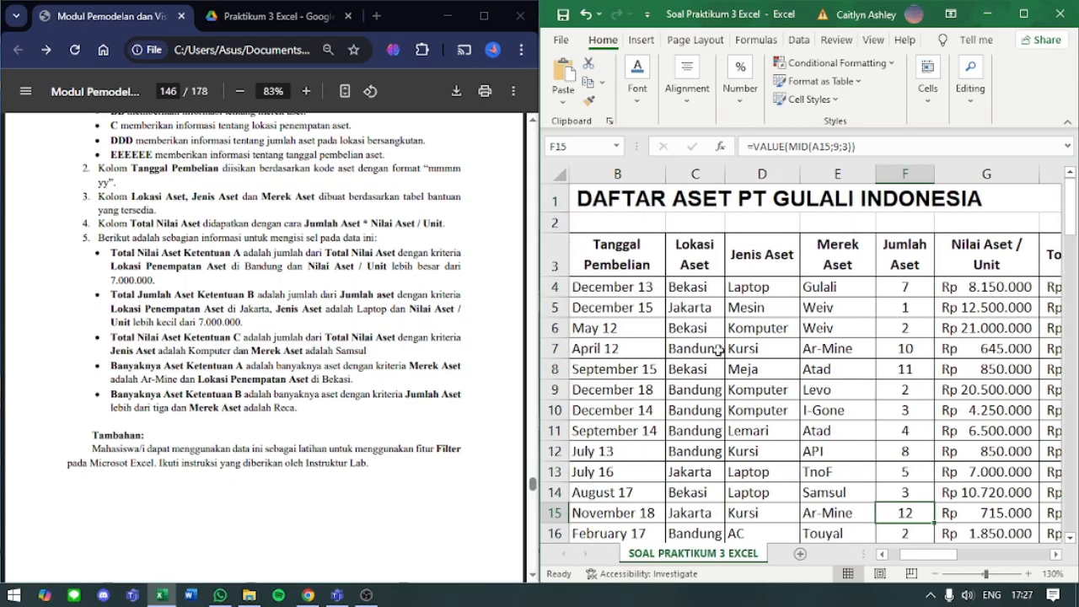
{"action": "left_click", "coordinate": [688, 309]}
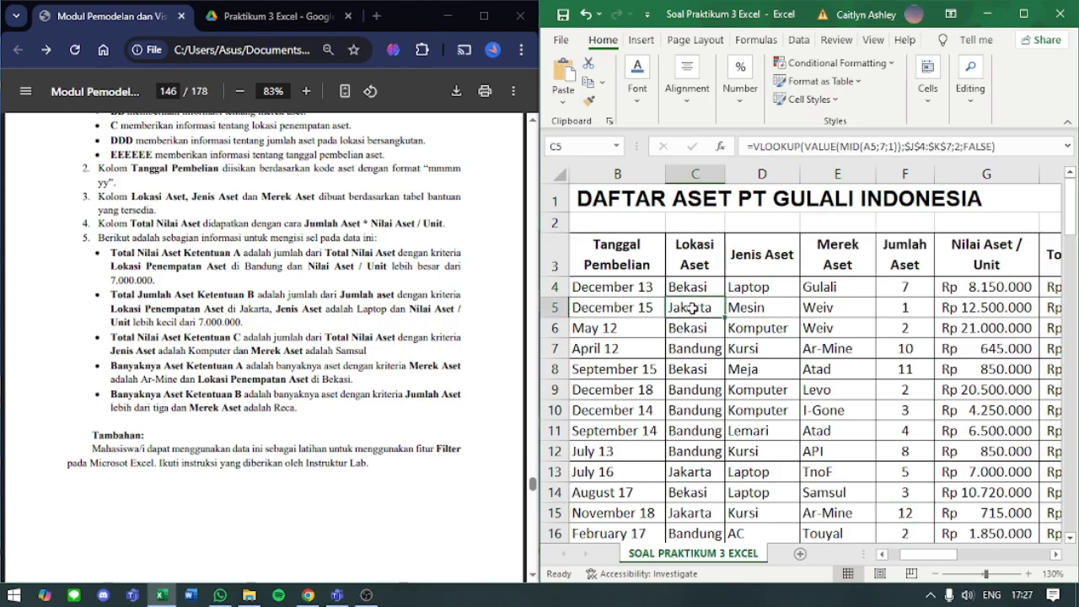
{"action": "left_click", "coordinate": [908, 287]}
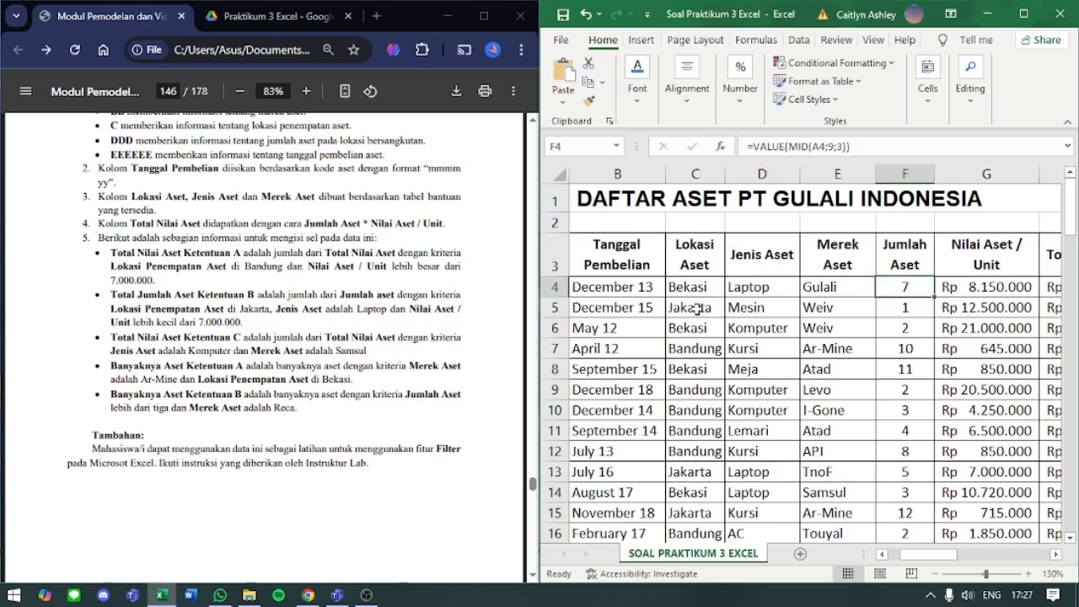
{"action": "left_click", "coordinate": [696, 308]}
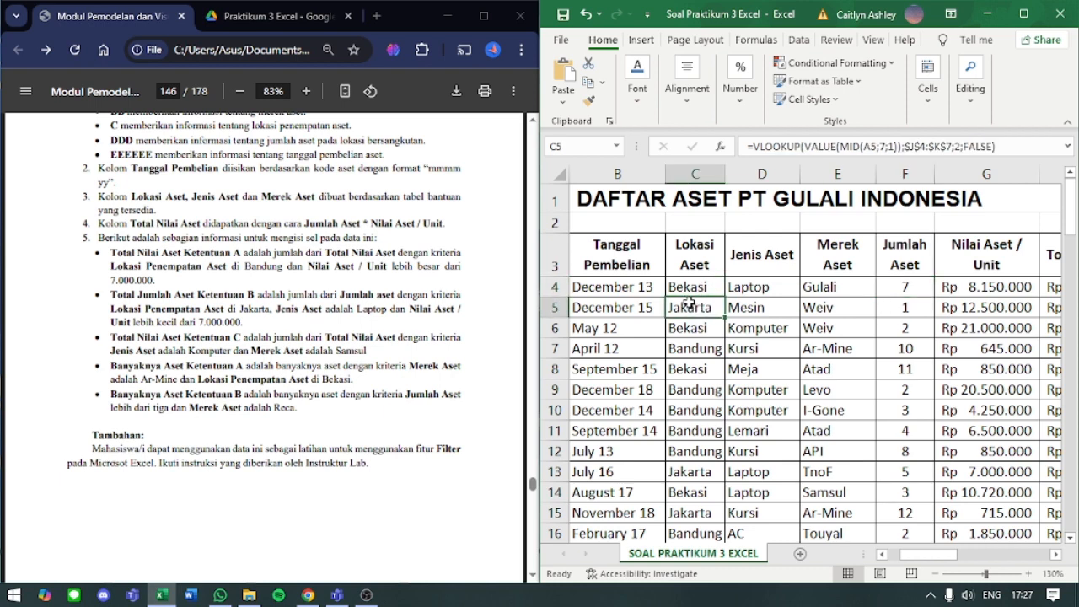
{"action": "left_click", "coordinate": [896, 307]}
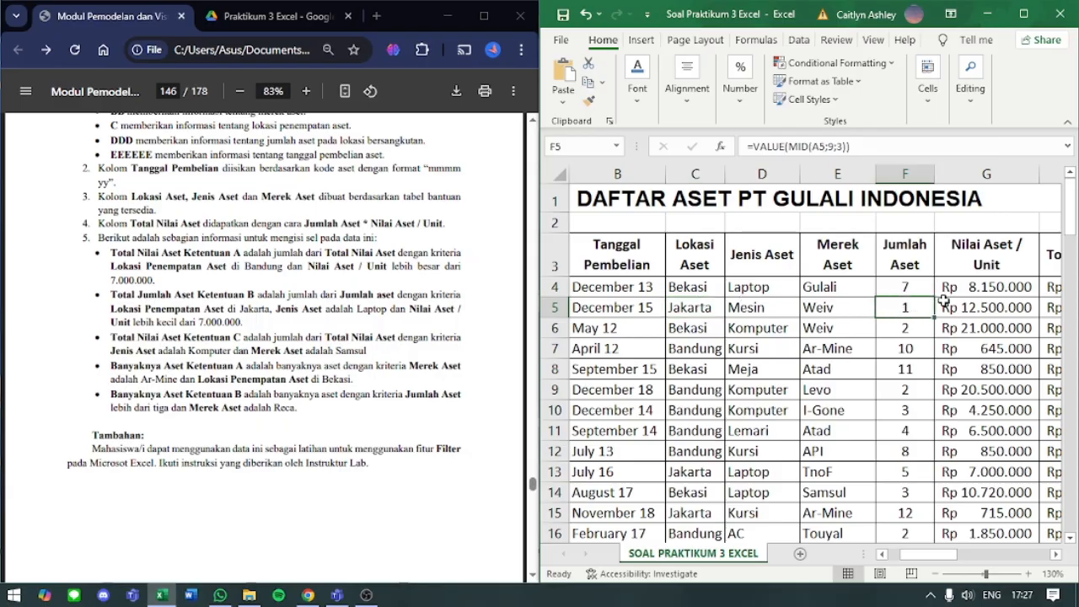
{"action": "left_click", "coordinate": [691, 472]}
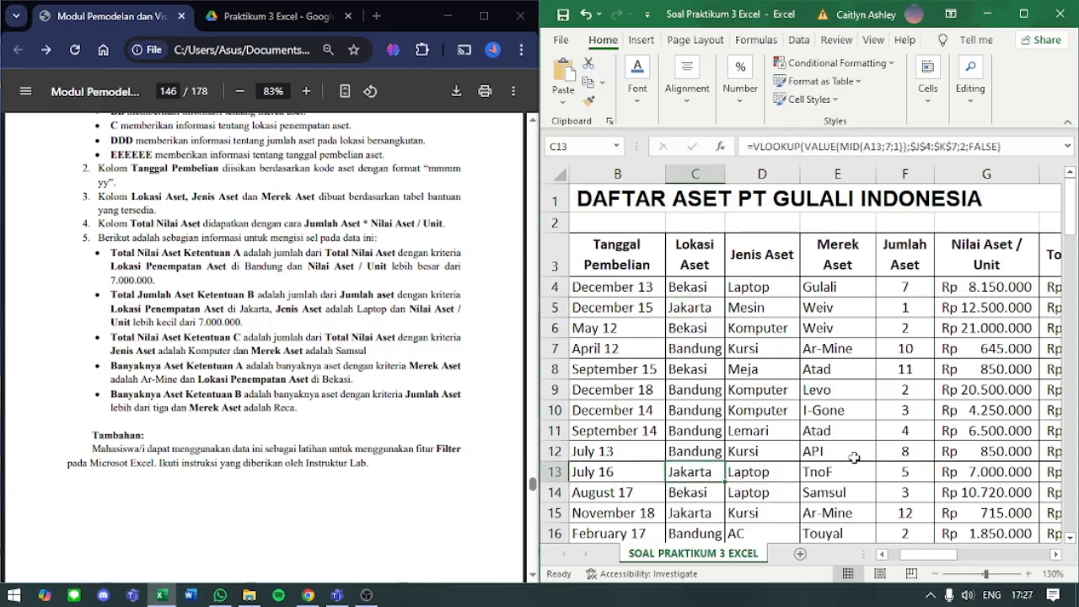
{"action": "left_click", "coordinate": [887, 475]}
{"action": "scroll", "coordinate": [761, 506], "scroll_direction": "down", "scroll_amount": 1}
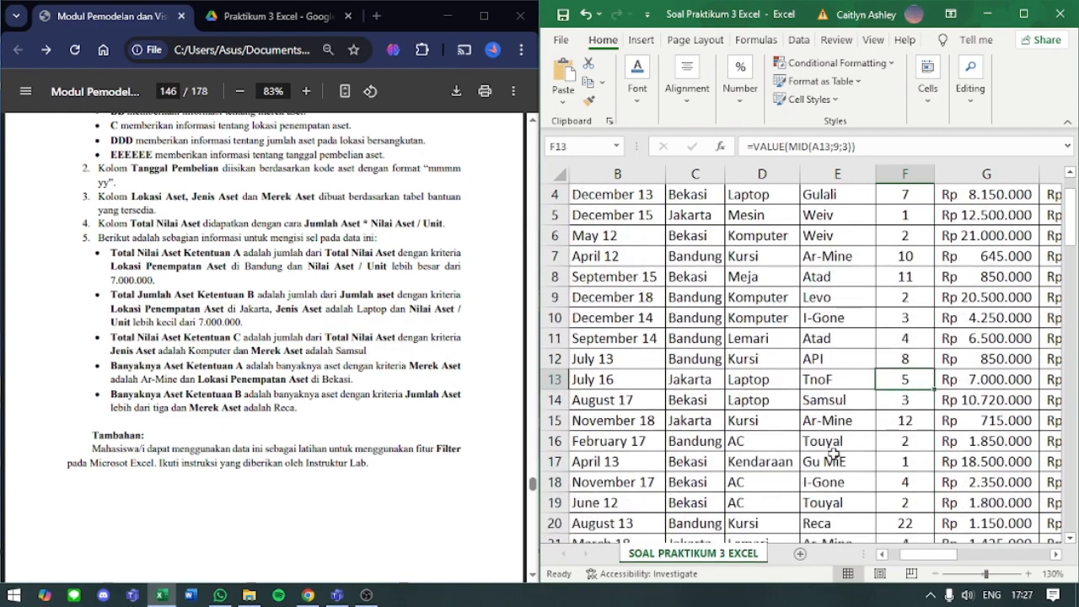
- Start a COUNTIF formula in M49 for Banyaknya Aset Merek I-Kan, up to its opening parenthesis
{"action": "scroll", "coordinate": [920, 561], "scroll_direction": "right", "scroll_amount": 6}
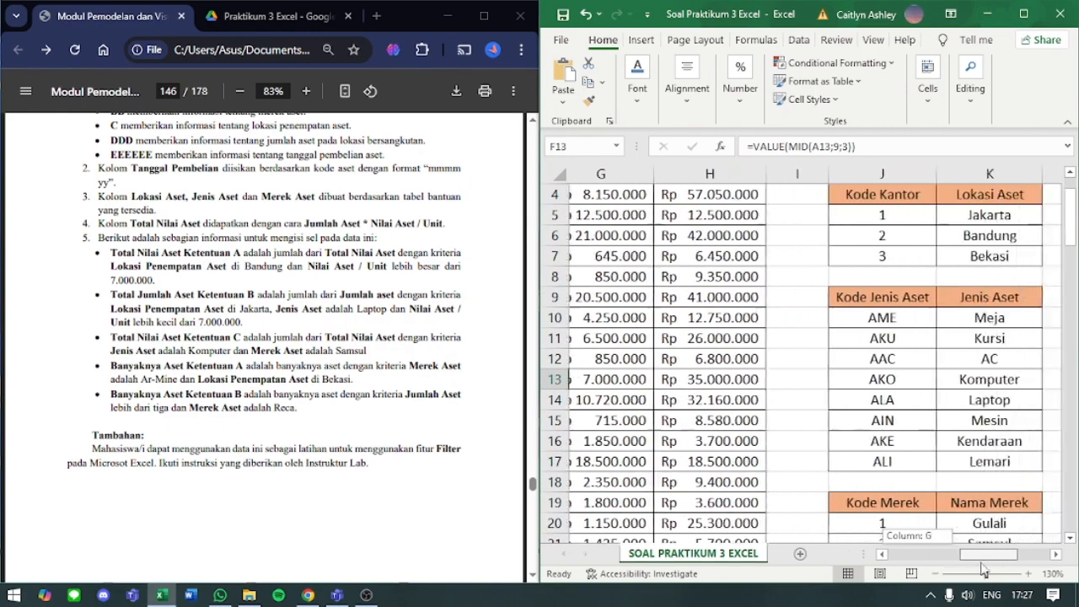
{"action": "scroll", "coordinate": [884, 441], "scroll_direction": "down", "scroll_amount": 4}
{"action": "scroll", "coordinate": [943, 438], "scroll_direction": "down", "scroll_amount": 8}
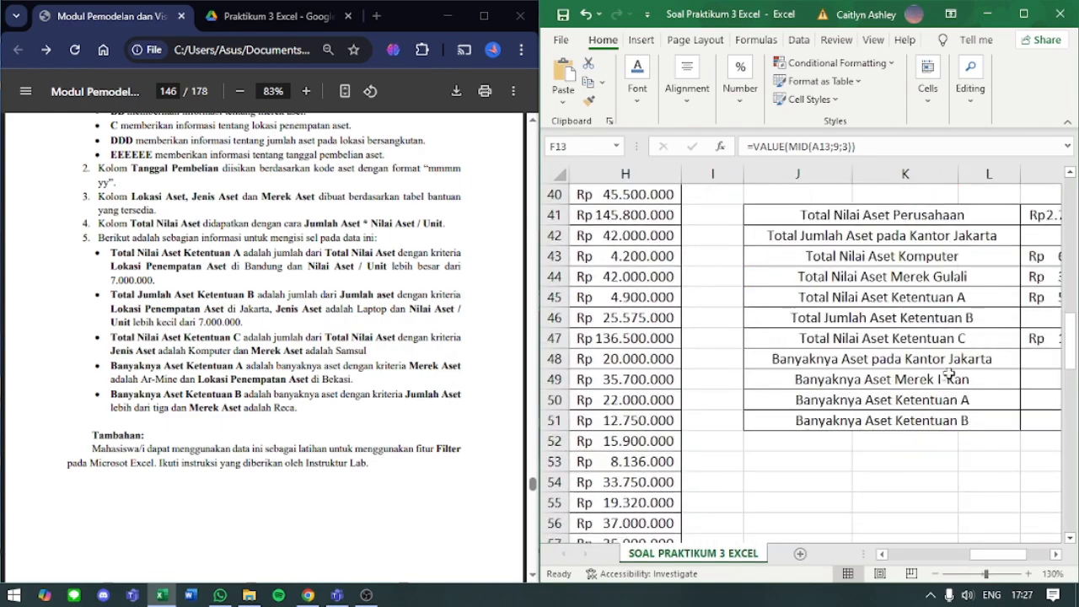
{"action": "scroll", "coordinate": [978, 565], "scroll_direction": "right", "scroll_amount": 2}
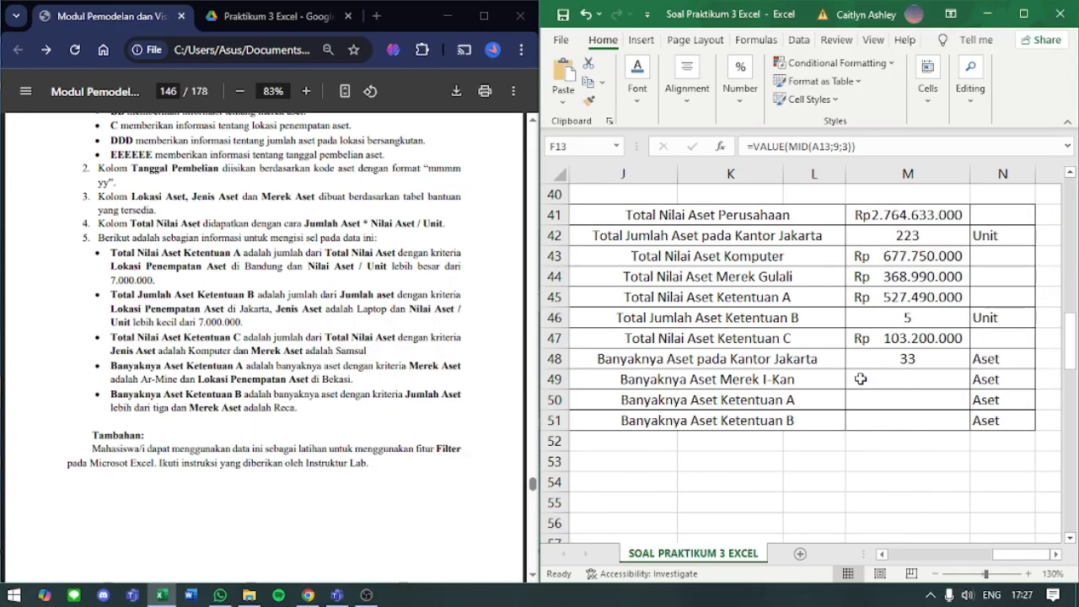
{"action": "left_click", "coordinate": [860, 379]}
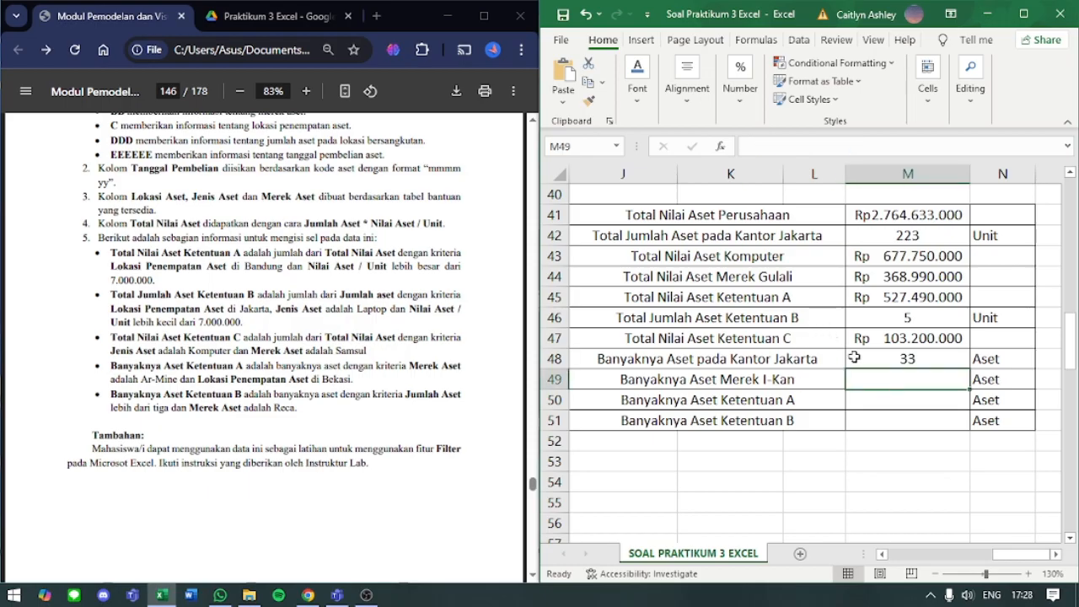
{"action": "type", "text": "="}
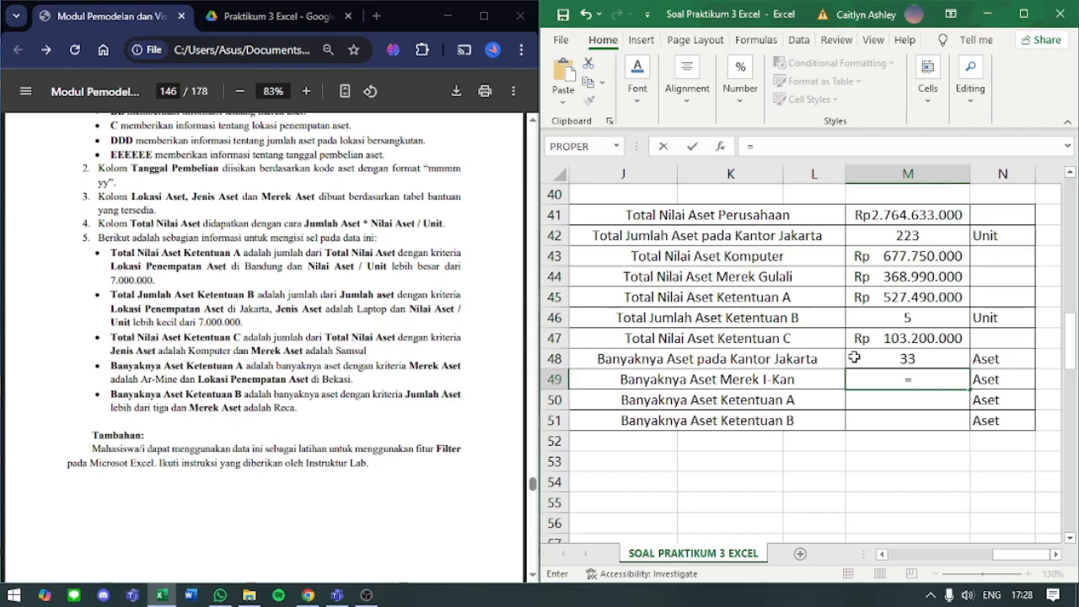
{"action": "type", "text": "countif("}
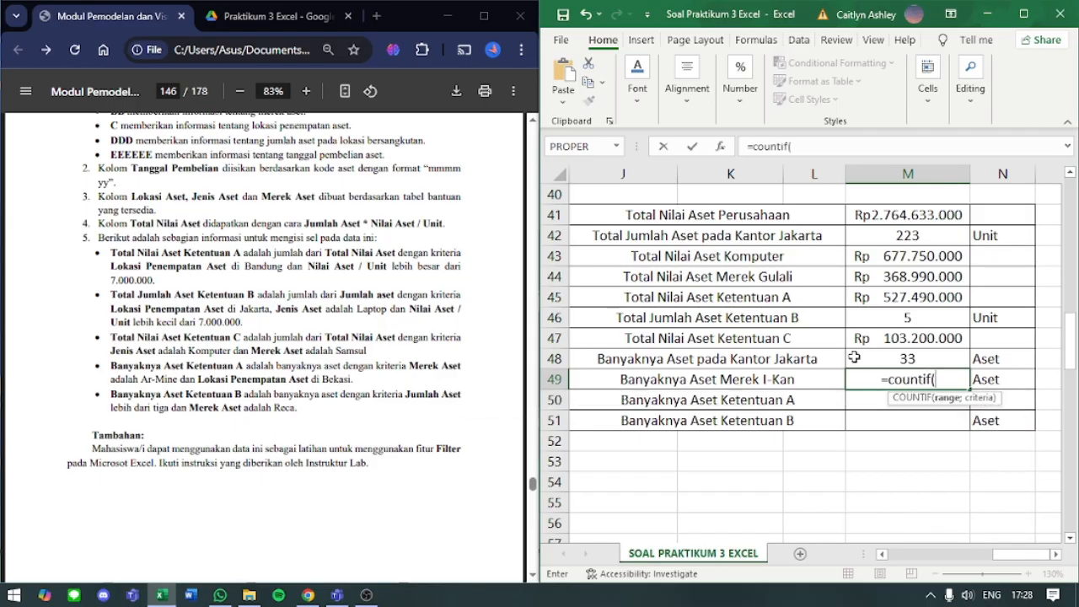
- Add the Merek Aset cells E4:E103 as the range of M49's COUNTIF formula
{"action": "left_click_drag", "start_coordinate": [1019, 564], "coordinate": [906, 560]}
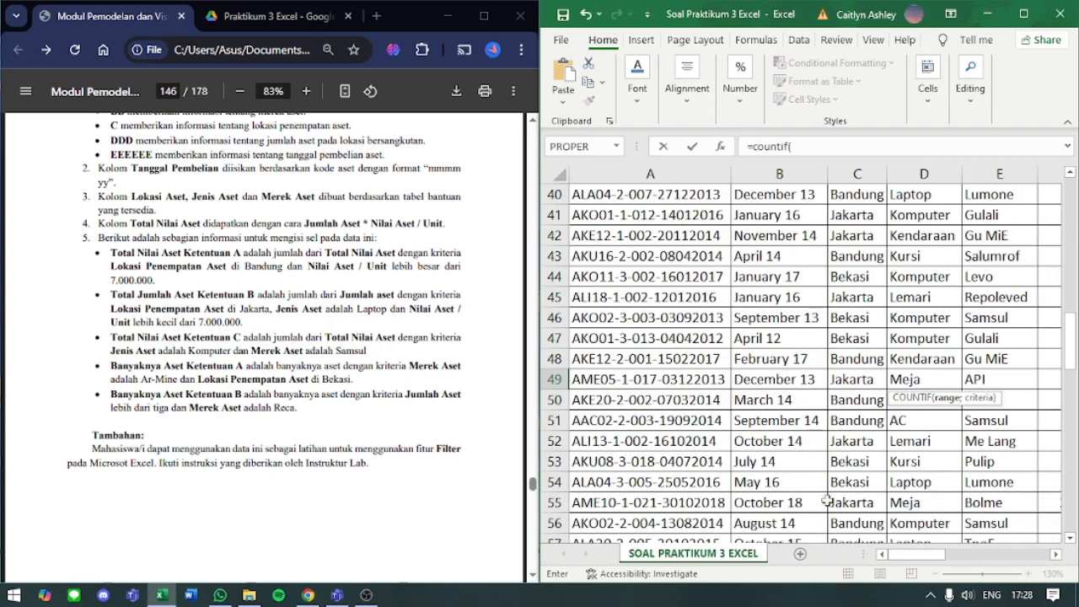
{"action": "scroll", "coordinate": [830, 410], "scroll_direction": "up", "scroll_amount": 13}
{"action": "scroll", "coordinate": [831, 411], "scroll_direction": "down", "scroll_amount": 3}
{"action": "scroll", "coordinate": [830, 410], "scroll_direction": "down", "scroll_amount": 6}
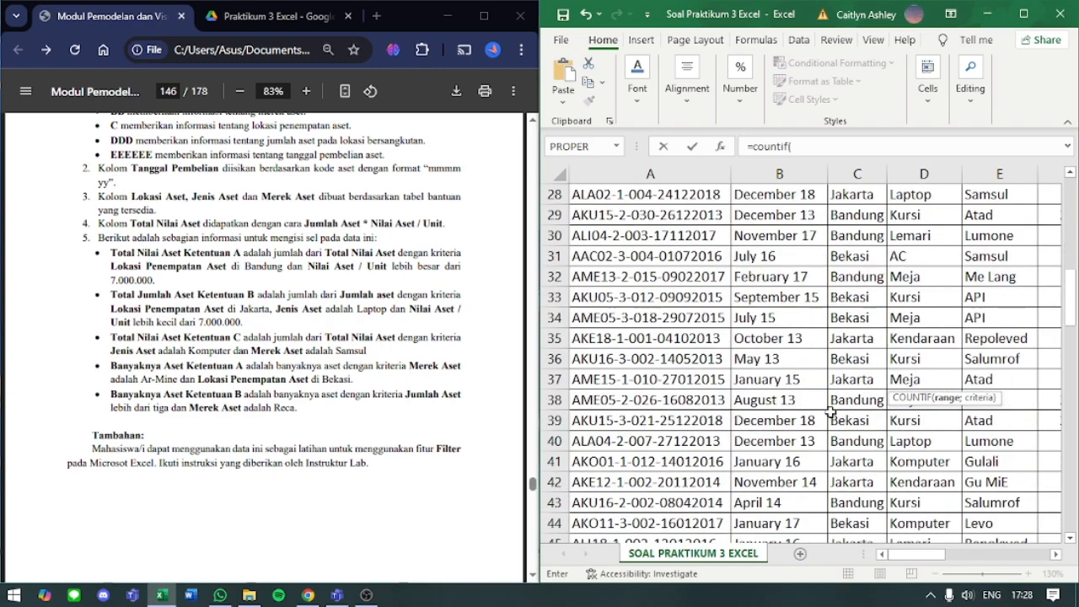
{"action": "scroll", "coordinate": [830, 411], "scroll_direction": "right", "scroll_amount": 2}
{"action": "scroll", "coordinate": [831, 413], "scroll_direction": "down", "scroll_amount": 4}
{"action": "scroll", "coordinate": [831, 412], "scroll_direction": "up", "scroll_amount": 13}
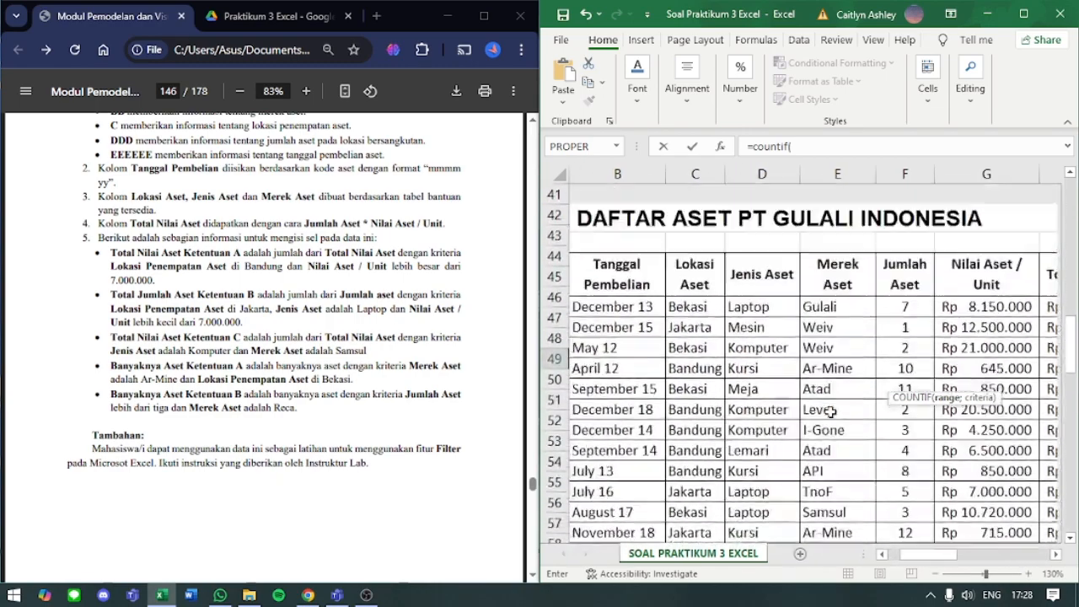
{"action": "left_click", "coordinate": [837, 288]}
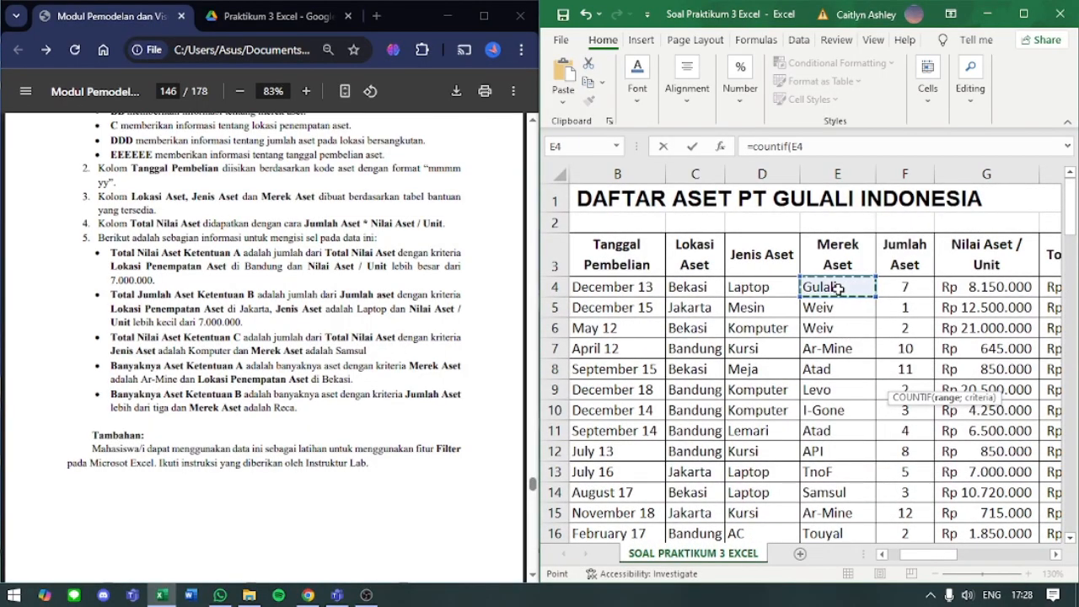
{"action": "key", "text": "ctrl+shift+Down"}
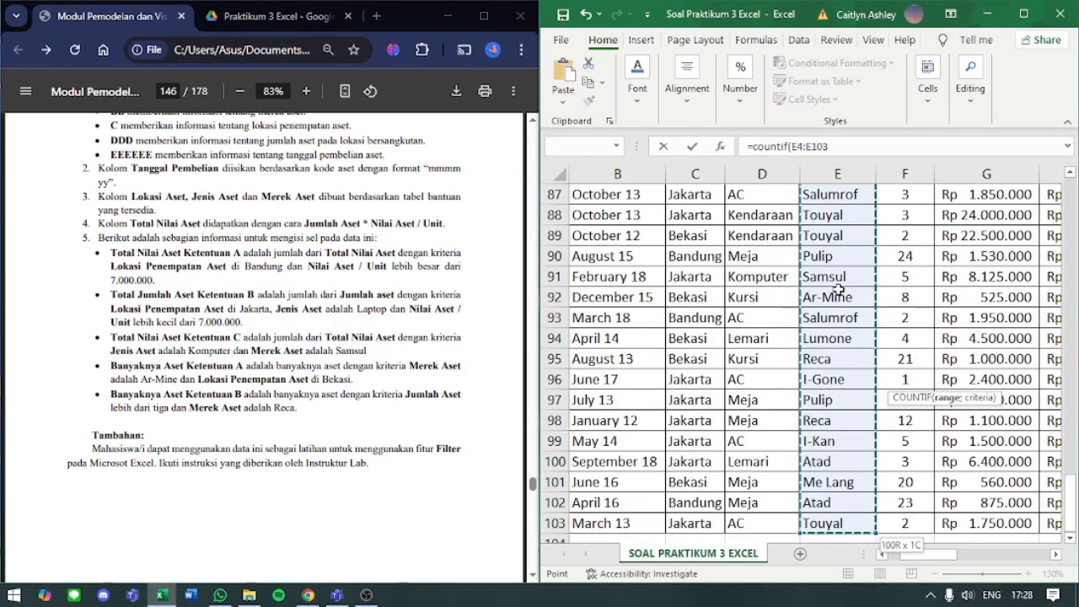
- Complete M49's COUNTIF formula with the criterion "i-kan", enter it, and check the finished formula
{"action": "type", "text": ";\"I-kan"}
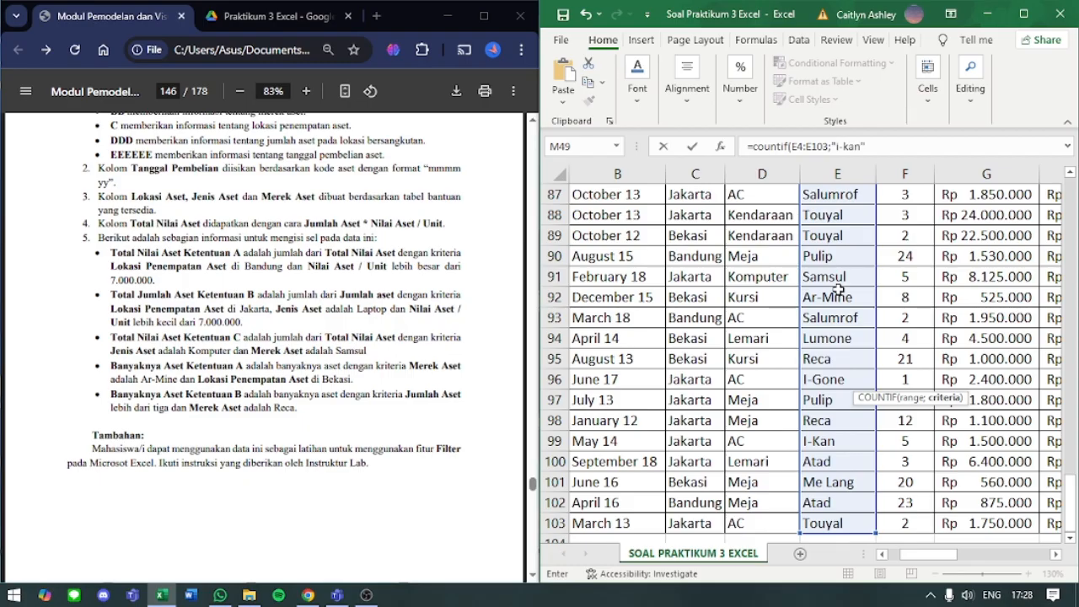
{"action": "key", "text": "Return"}
{"action": "scroll", "coordinate": [830, 312], "scroll_direction": "up", "scroll_amount": 1}
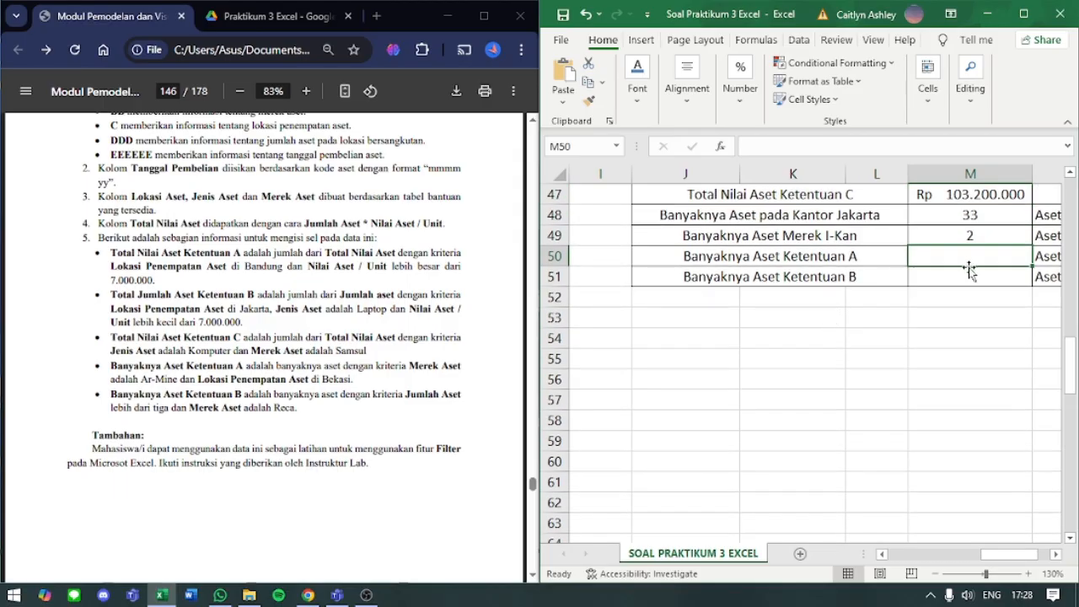
{"action": "left_click", "coordinate": [963, 241]}
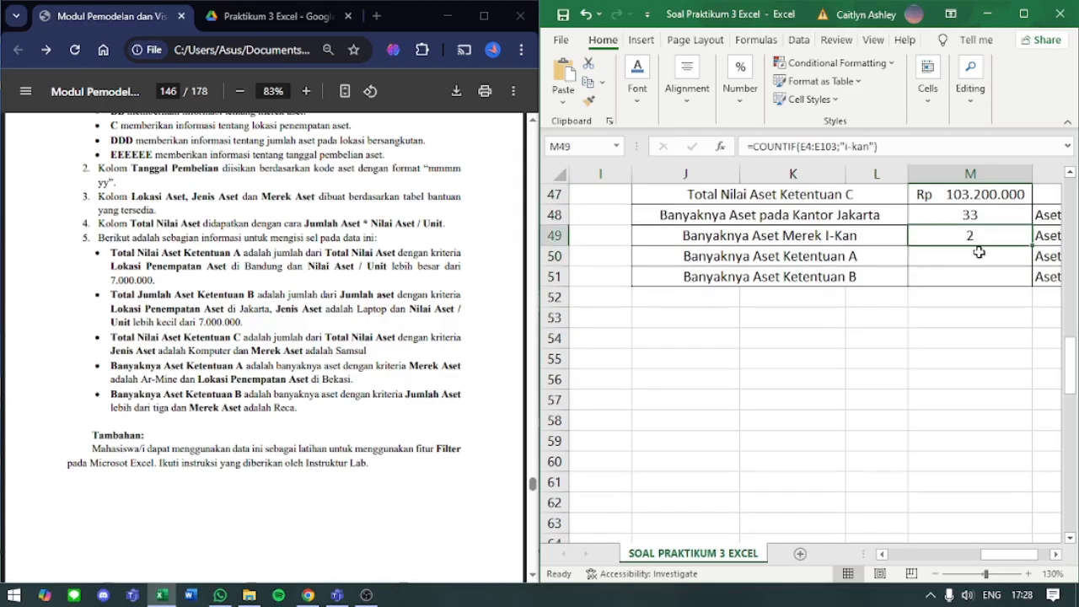
- Start a COUNTIFS formula in M50 for Banyaknya Aset Ketentuan A, up to its opening parenthesis
{"action": "left_click", "coordinate": [966, 261]}
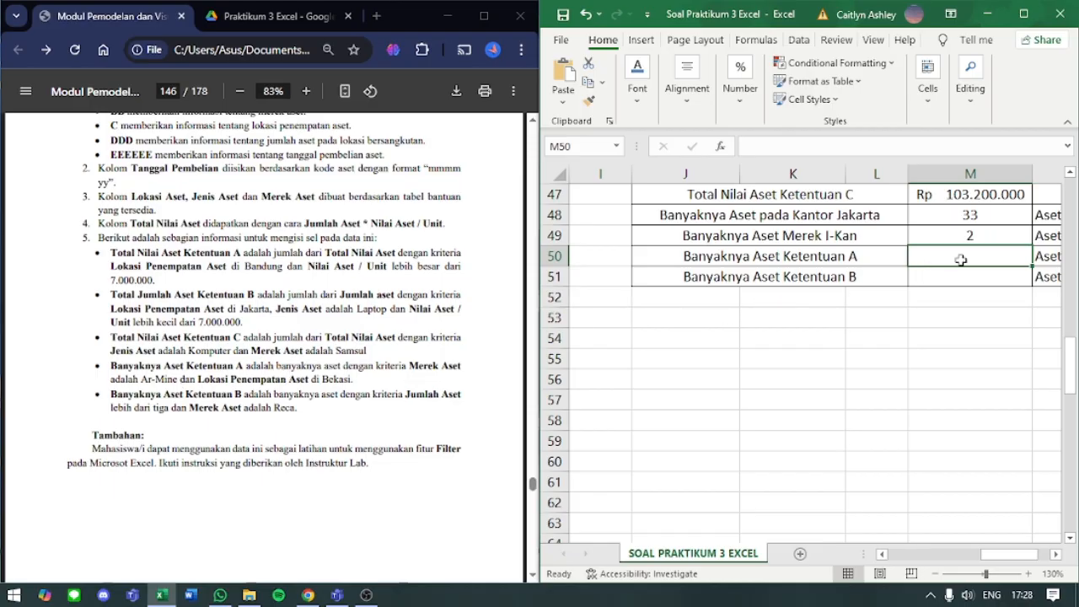
{"action": "type", "text": "="}
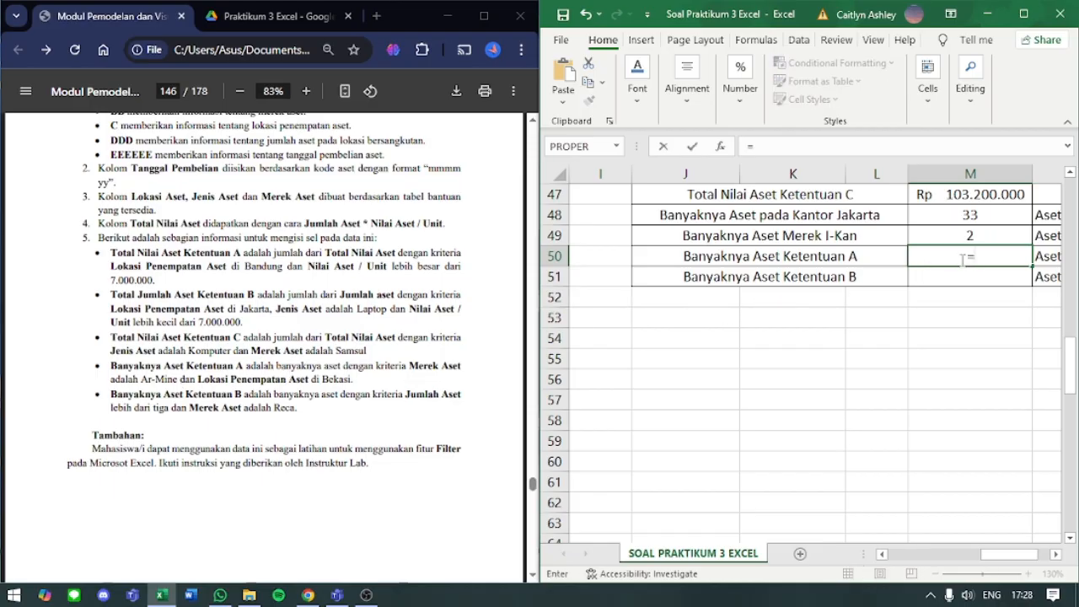
{"action": "left_click", "coordinate": [908, 146]}
{"action": "type", "text": "count"}
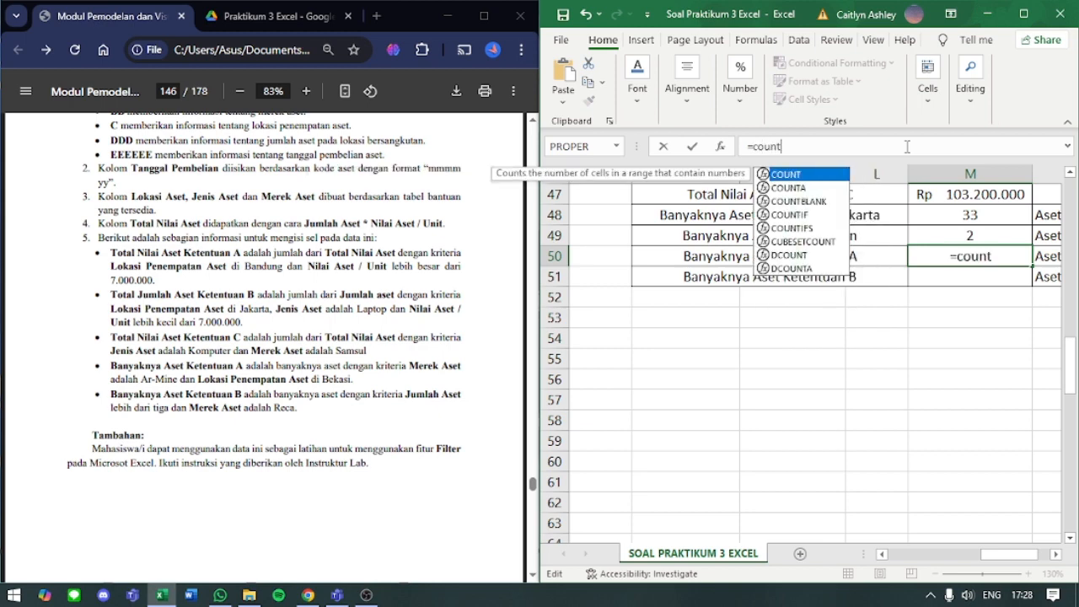
{"action": "type", "text": "ifs"}
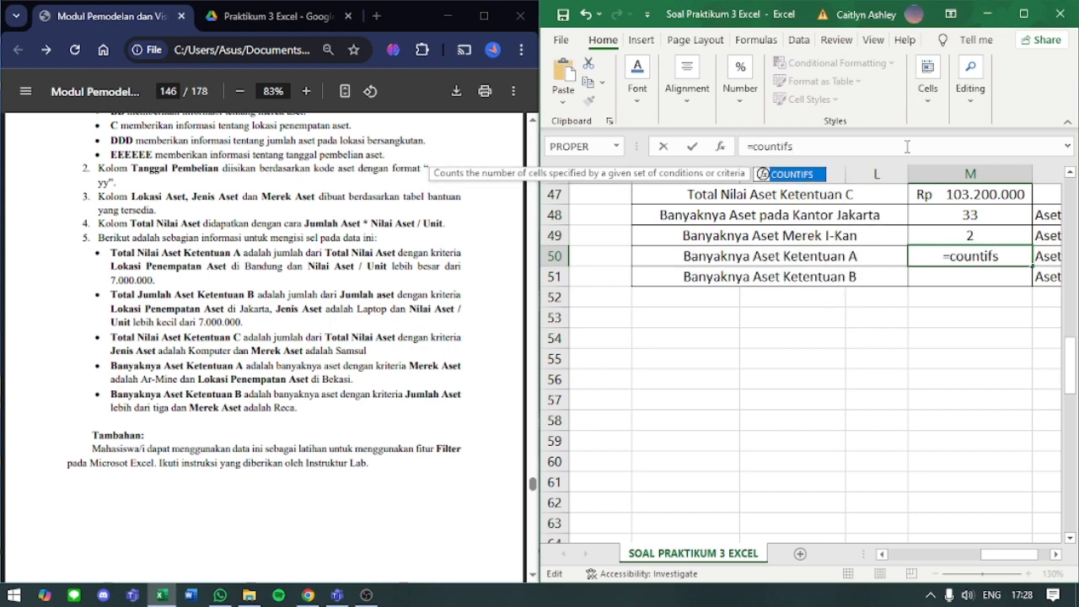
{"action": "type", "text": "("}
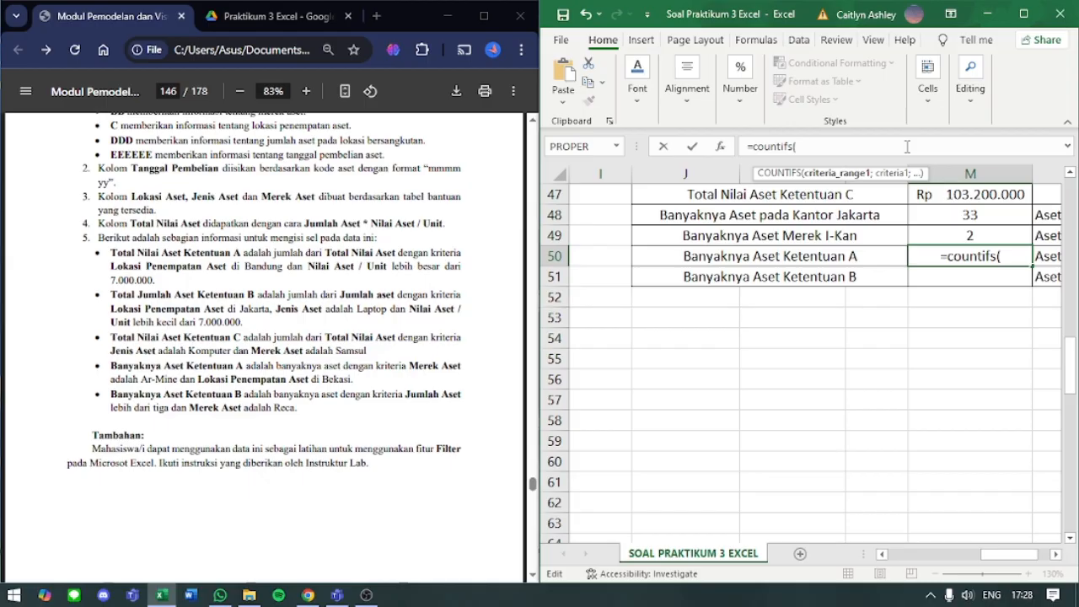
- Give M50's COUNTIFS formula the Merek Aset cells E4:E103 with the criterion "ar-mine" as its first condition, followed by a separator
{"action": "scroll", "coordinate": [903, 217], "scroll_direction": "left", "scroll_amount": 5}
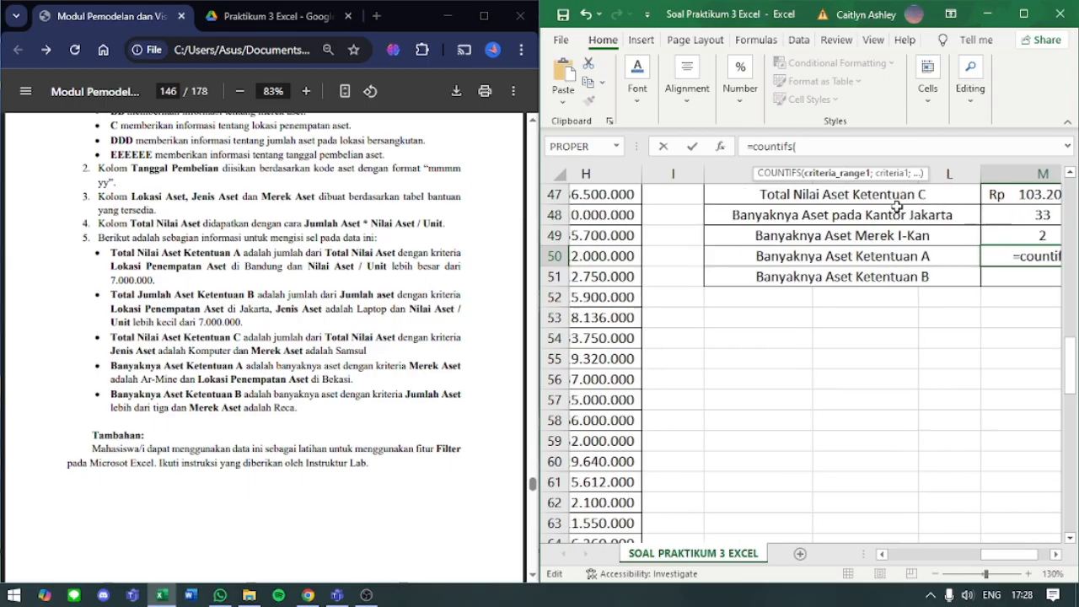
{"action": "scroll", "coordinate": [806, 235], "scroll_direction": "left", "scroll_amount": 2}
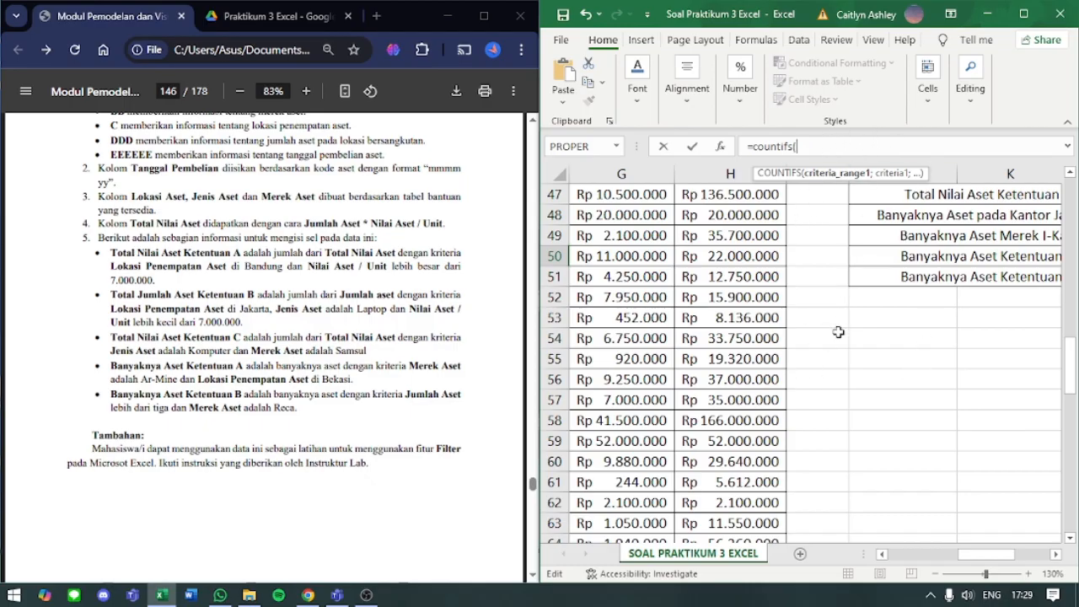
{"action": "scroll", "coordinate": [844, 279], "scroll_direction": "right", "scroll_amount": 3}
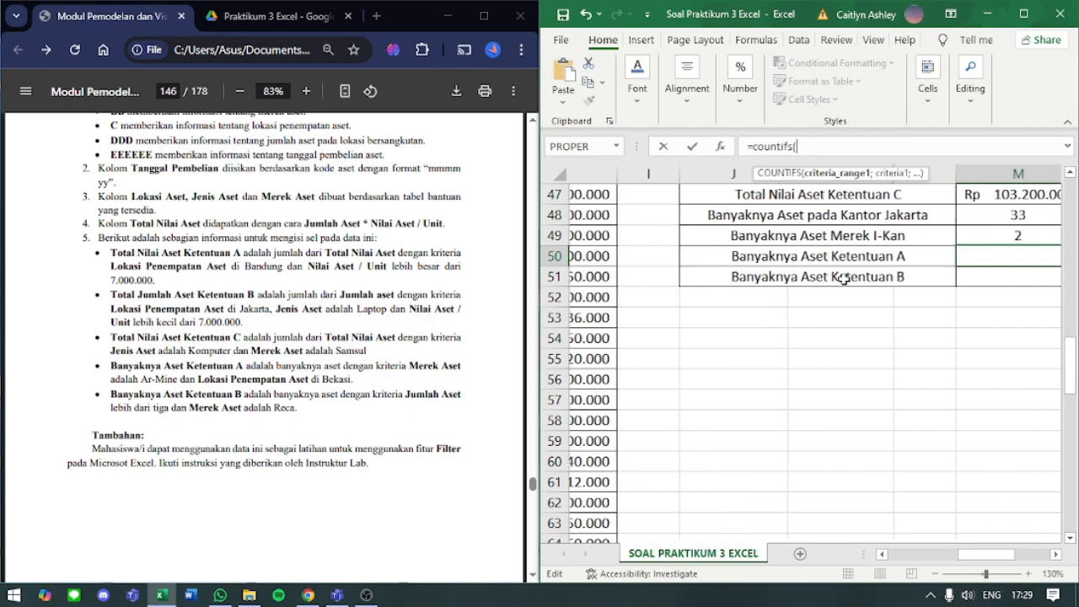
{"action": "scroll", "coordinate": [844, 279], "scroll_direction": "left", "scroll_amount": 5}
{"action": "scroll", "coordinate": [844, 279], "scroll_direction": "left", "scroll_amount": 3}
{"action": "scroll", "coordinate": [844, 279], "scroll_direction": "up", "scroll_amount": 15}
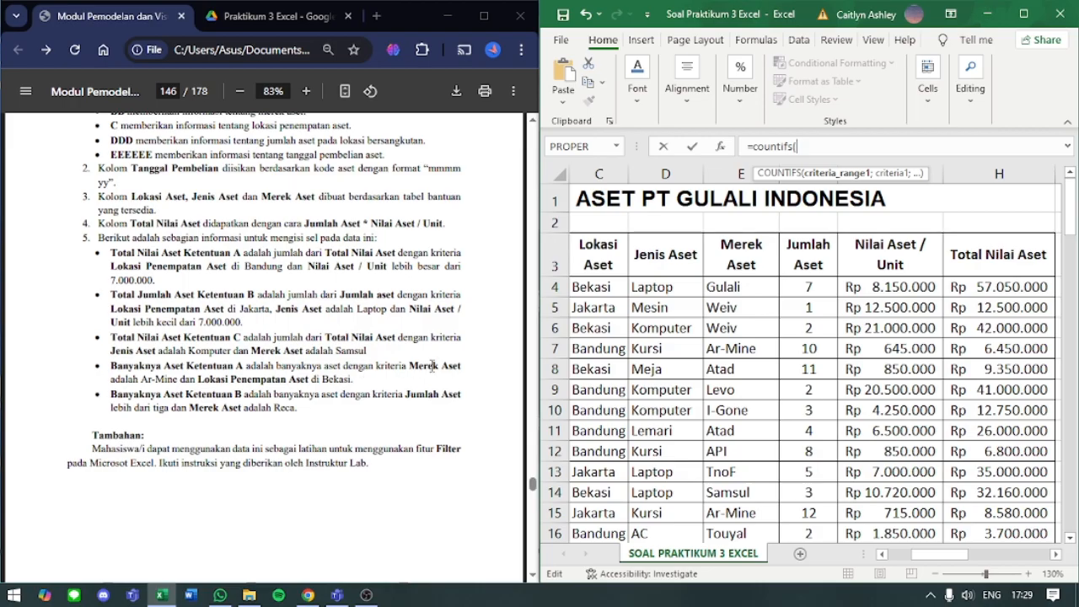
{"action": "left_click", "coordinate": [713, 287]}
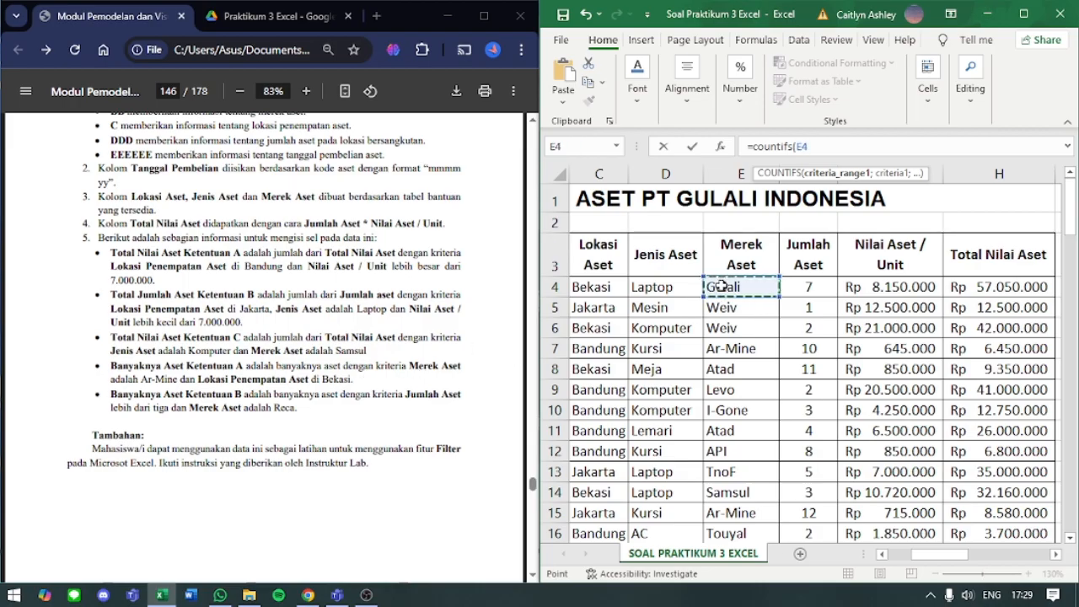
{"action": "key", "text": "ctrl+shift+Down"}
{"action": "type", "text": ";\"ar-mine"}
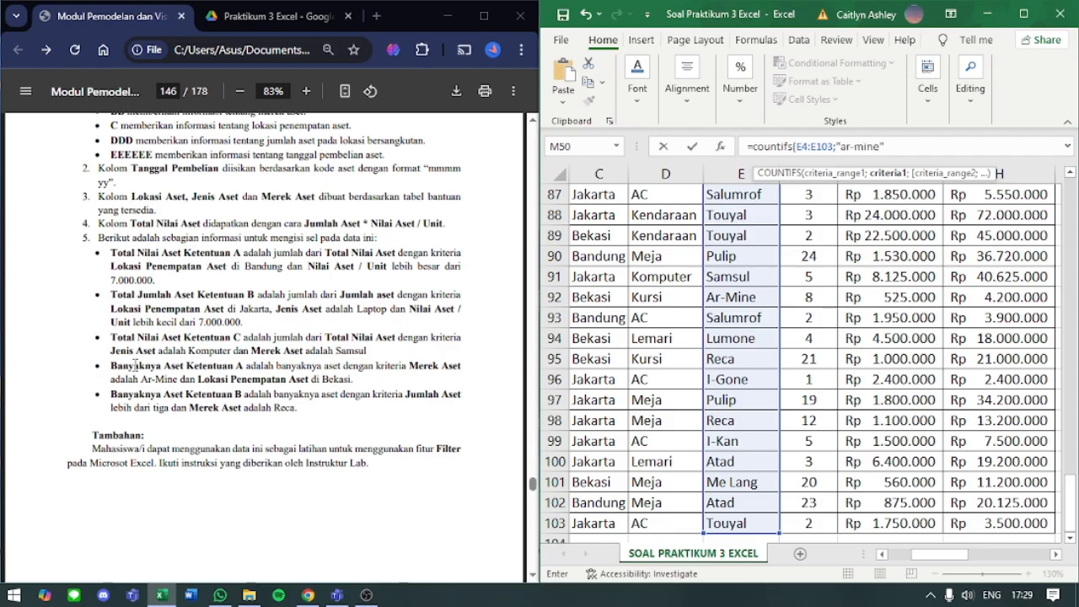
{"action": "type", "text": ";"}
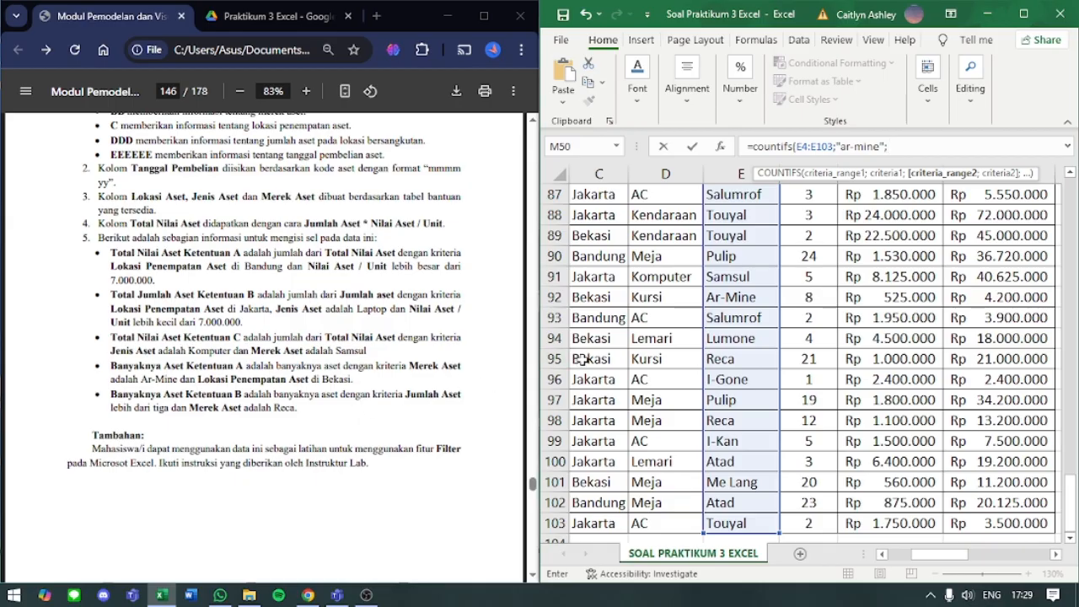
- Add the Lokasi Aset cells C4:C103 as the second criteria range of M50's COUNTIFS formula, followed by a separator
{"action": "scroll", "coordinate": [776, 419], "scroll_direction": "up", "scroll_amount": 14}
{"action": "scroll", "coordinate": [775, 418], "scroll_direction": "up", "scroll_amount": 11}
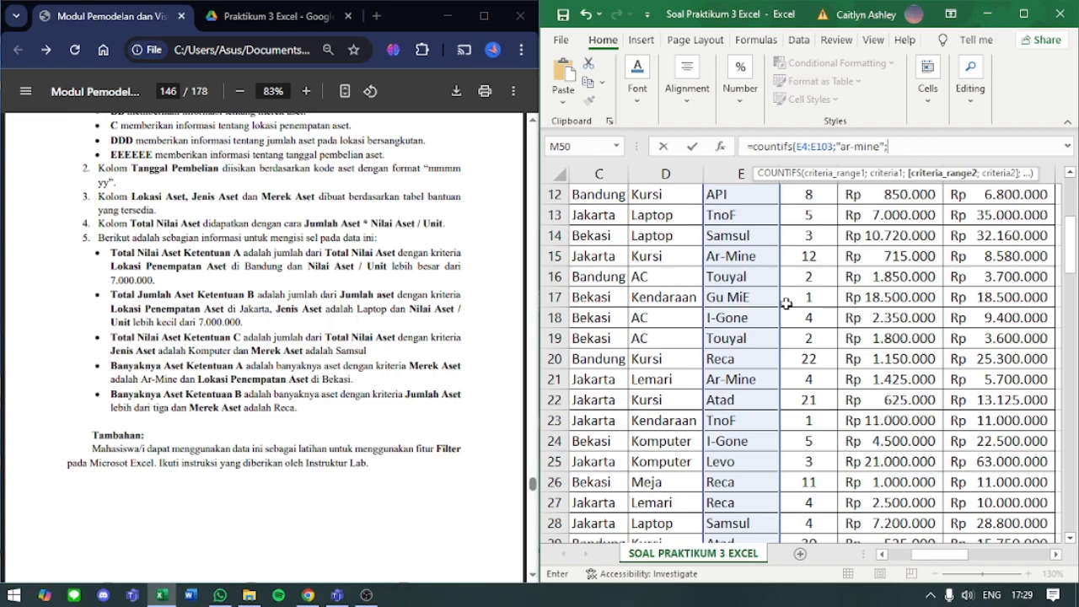
{"action": "scroll", "coordinate": [786, 304], "scroll_direction": "up", "scroll_amount": 4}
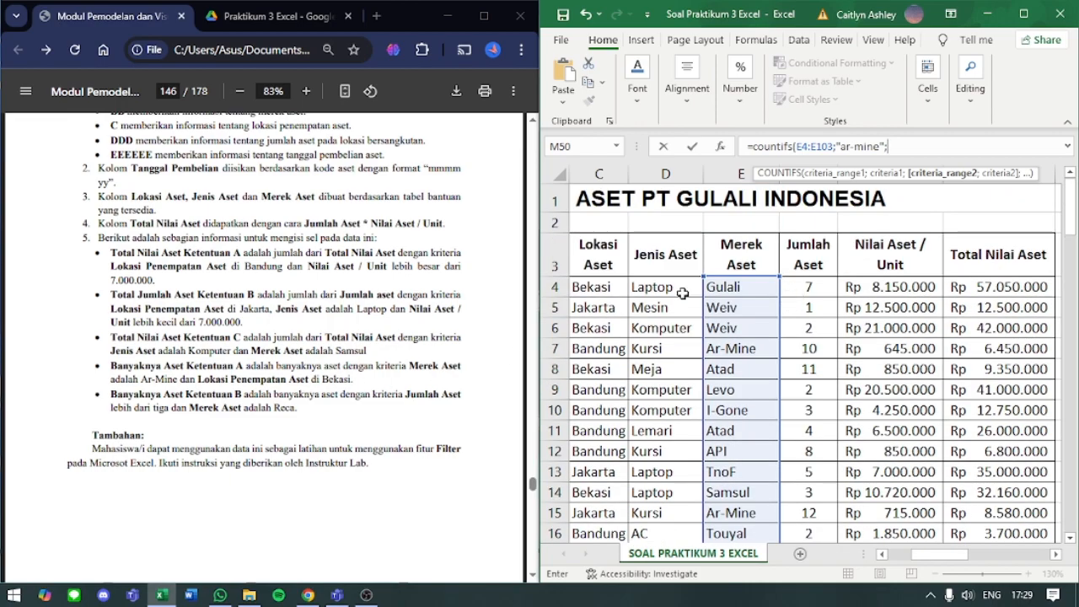
{"action": "left_click", "coordinate": [611, 280]}
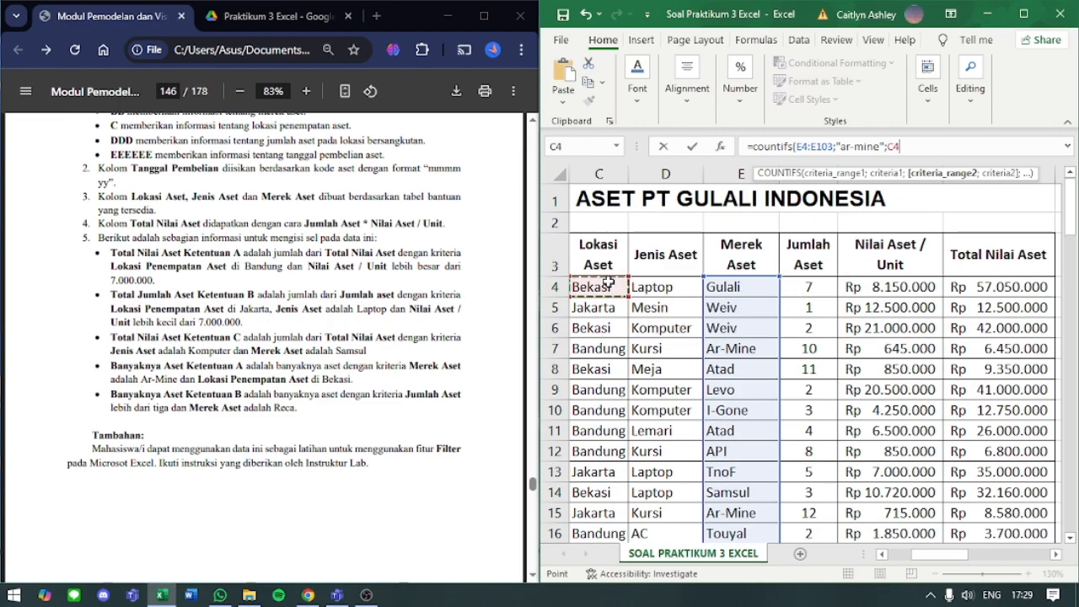
{"action": "key", "text": "ctrl+shift+Down"}
{"action": "type", "text": ";"}
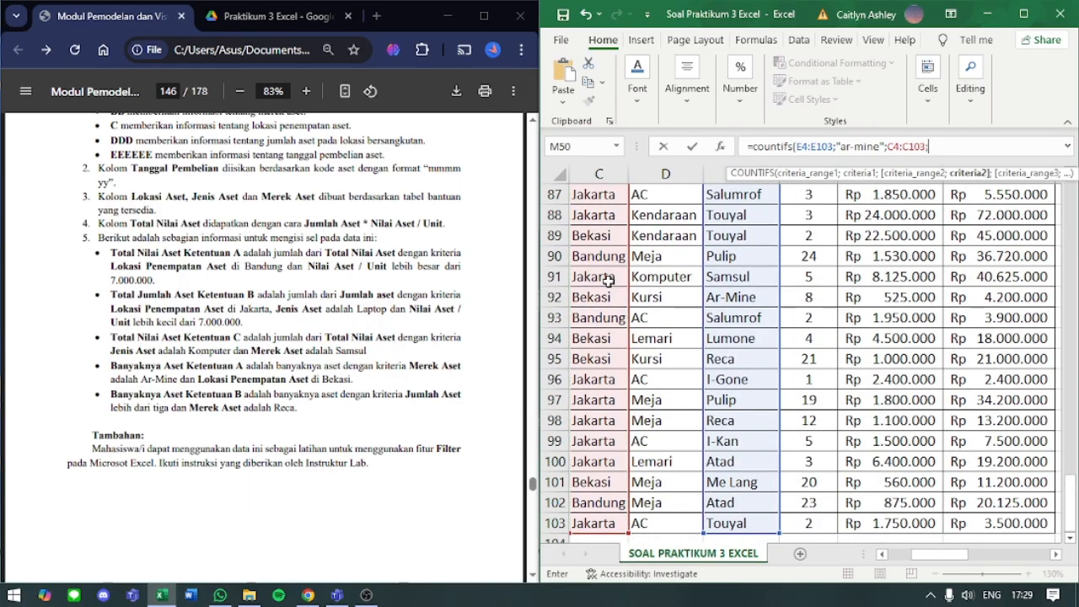
{"action": "type", "text": "bekasi"}
- Complete M50's COUNTIFS formula with the second criterion "bekasi", enter it, and check the finished formula
{"action": "key", "text": "BackSpace"}
{"action": "key", "text": "BackSpace"}
{"action": "key", "text": "BackSpace"}
{"action": "key", "text": "BackSpace"}
{"action": "key", "text": "BackSpace"}
{"action": "type", "text": "\"bekasi\""}
{"action": "key", "text": "Return"}
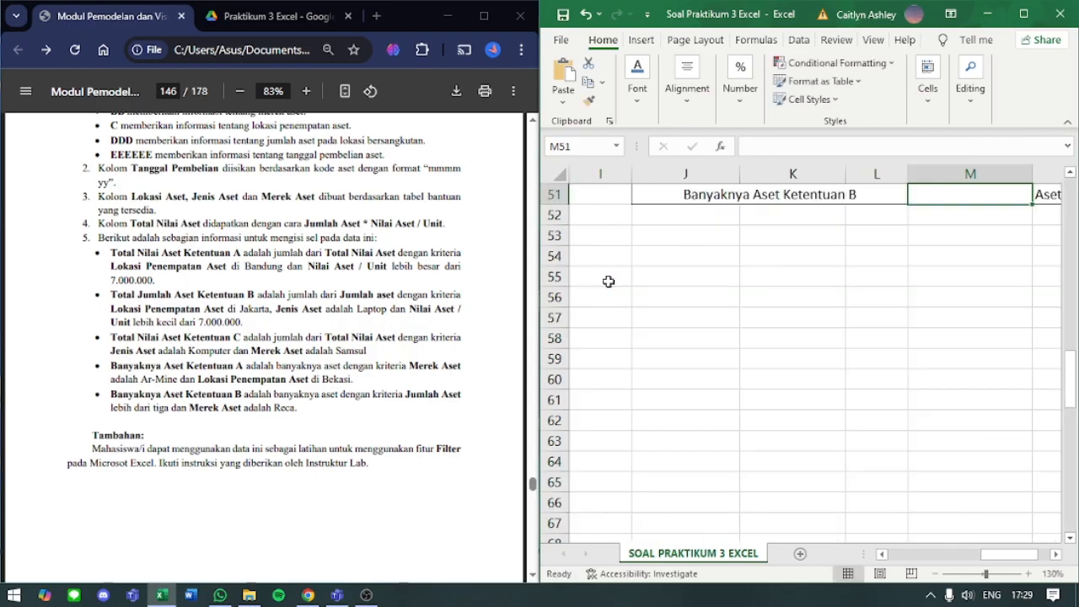
{"action": "scroll", "coordinate": [999, 236], "scroll_direction": "up", "scroll_amount": 1}
{"action": "left_click", "coordinate": [997, 236]}
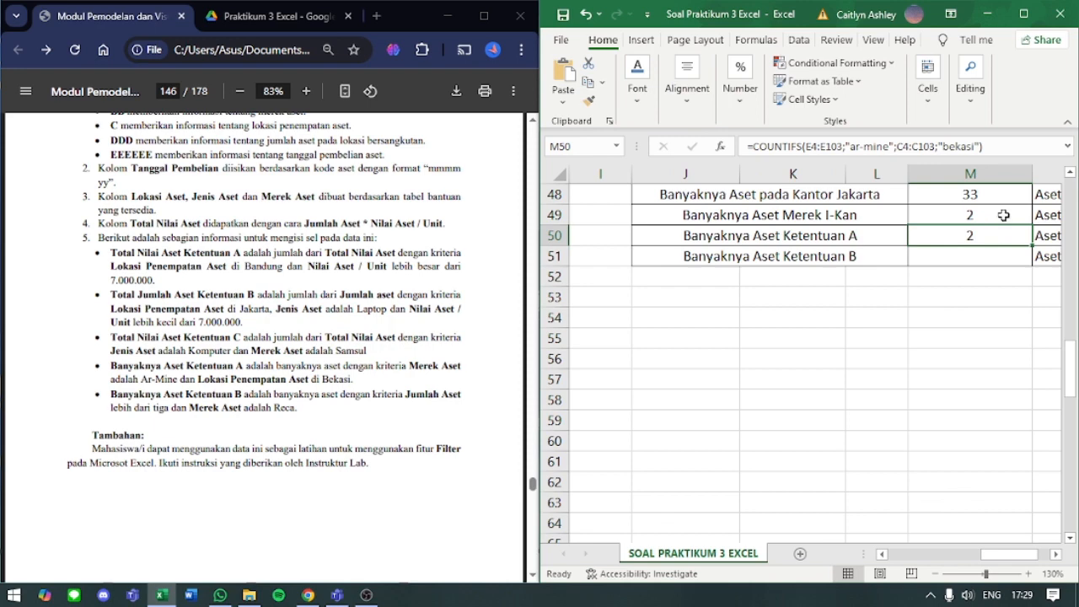
- Review the module's Banyaknya Aset Ketentuan B criteria and start a COUNTIFS formula in M51, up to its opening parenthesis
{"action": "left_click", "coordinate": [972, 255]}
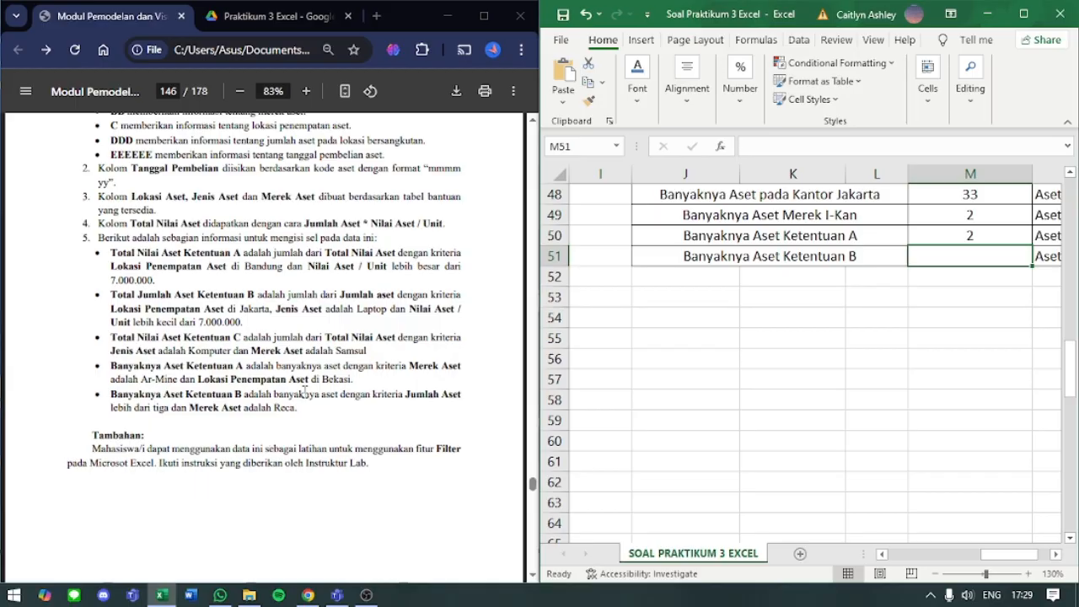
{"action": "left_click_drag", "start_coordinate": [338, 396], "coordinate": [180, 419]}
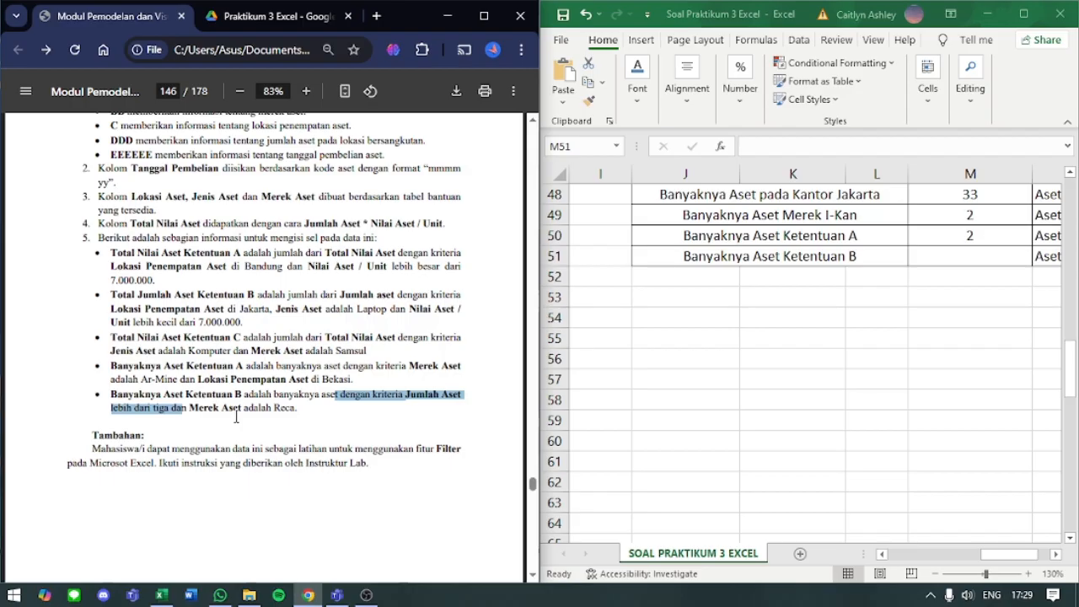
{"action": "left_click", "coordinate": [290, 409]}
{"action": "left_click", "coordinate": [957, 258]}
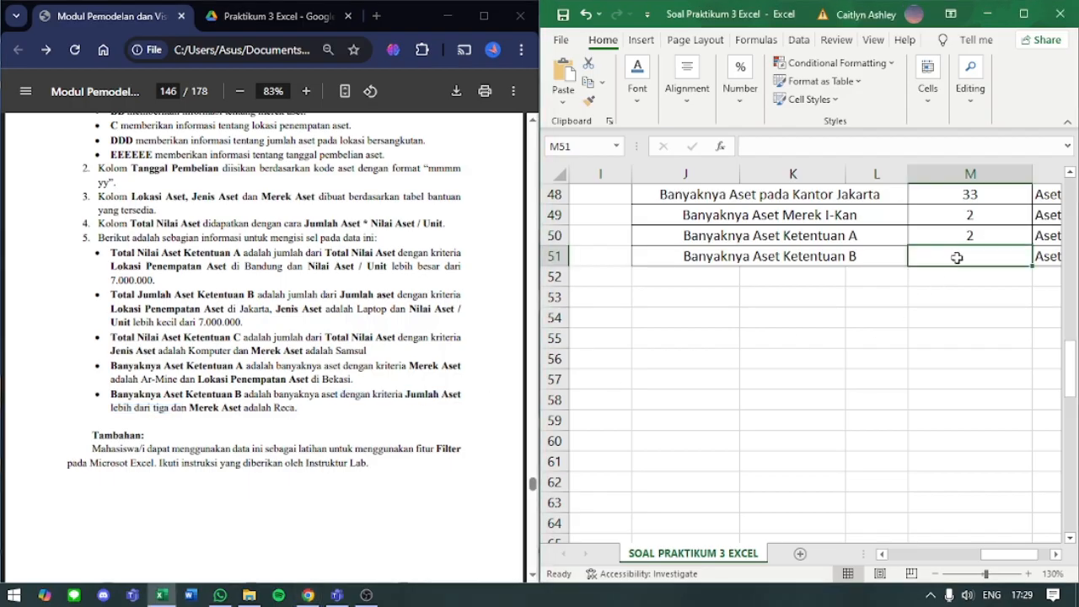
{"action": "type", "text": "="}
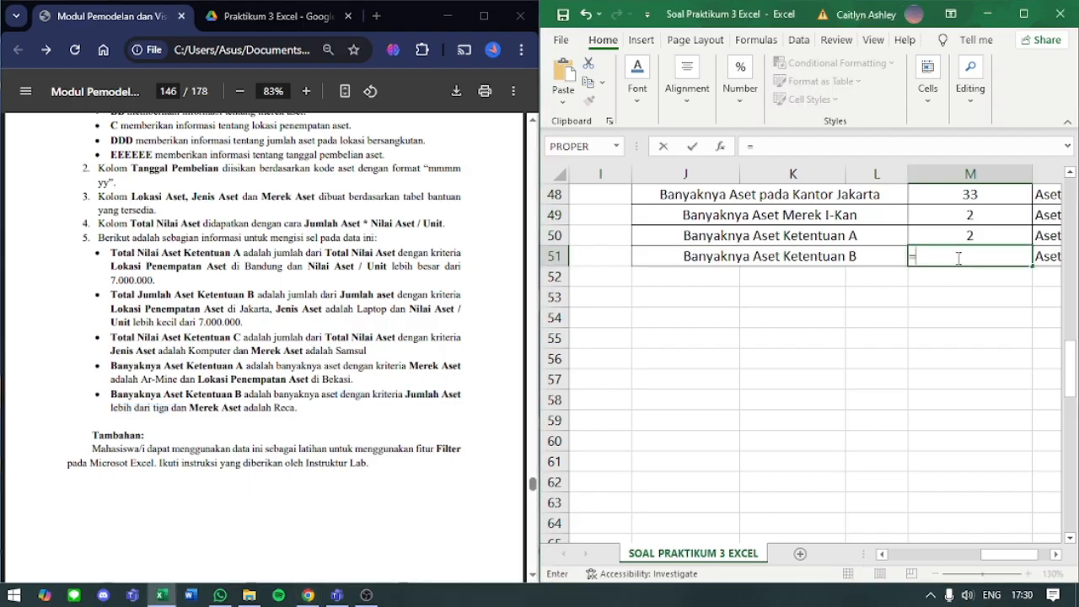
{"action": "type", "text": "countifs("}
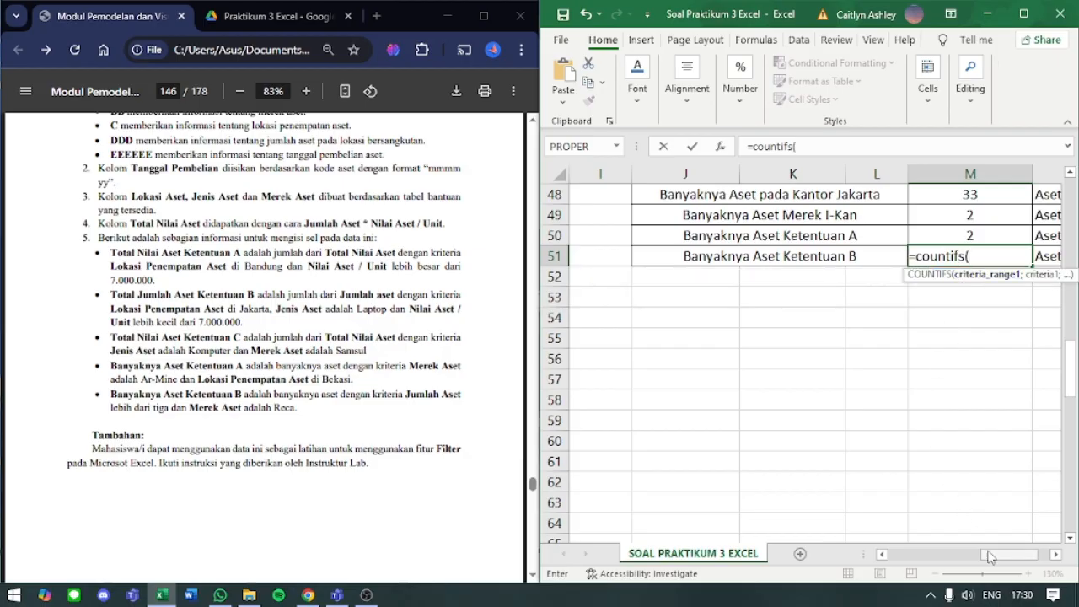
- Add the Jumlah Aset cells F4:F103 as the first criteria range of M51's COUNTIFS formula
{"action": "left_click_drag", "start_coordinate": [991, 558], "coordinate": [911, 557]}
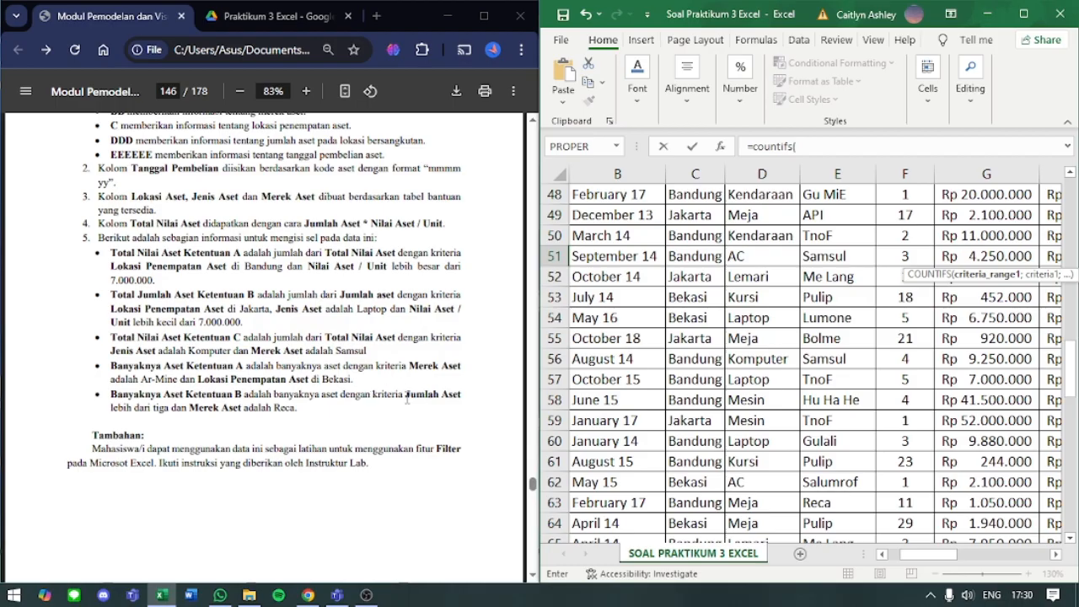
{"action": "scroll", "coordinate": [855, 340], "scroll_direction": "up", "scroll_amount": 15}
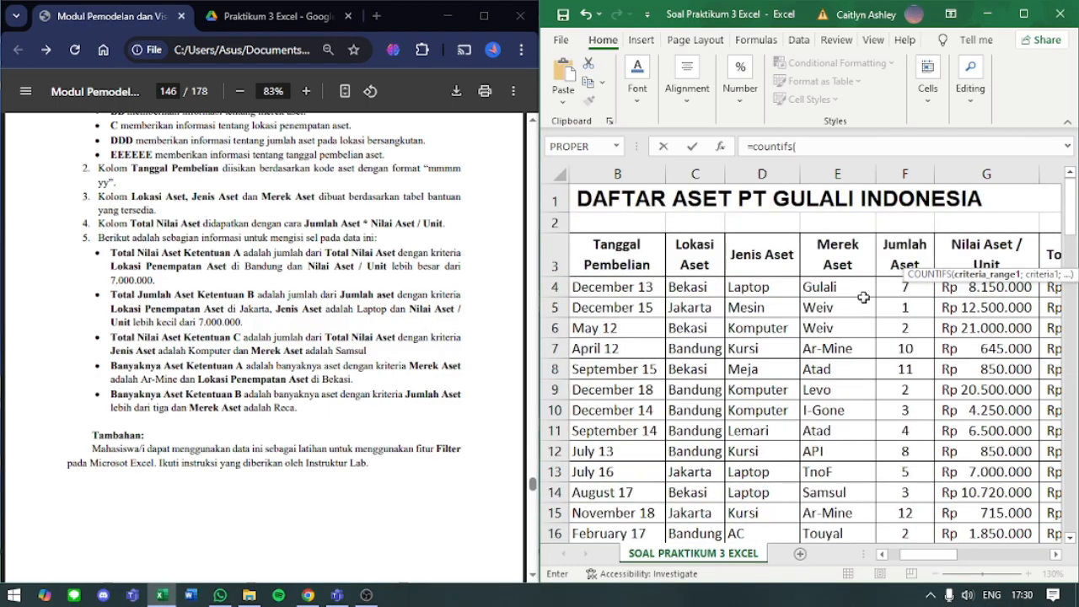
{"action": "left_click", "coordinate": [882, 305]}
{"action": "left_click", "coordinate": [880, 286]}
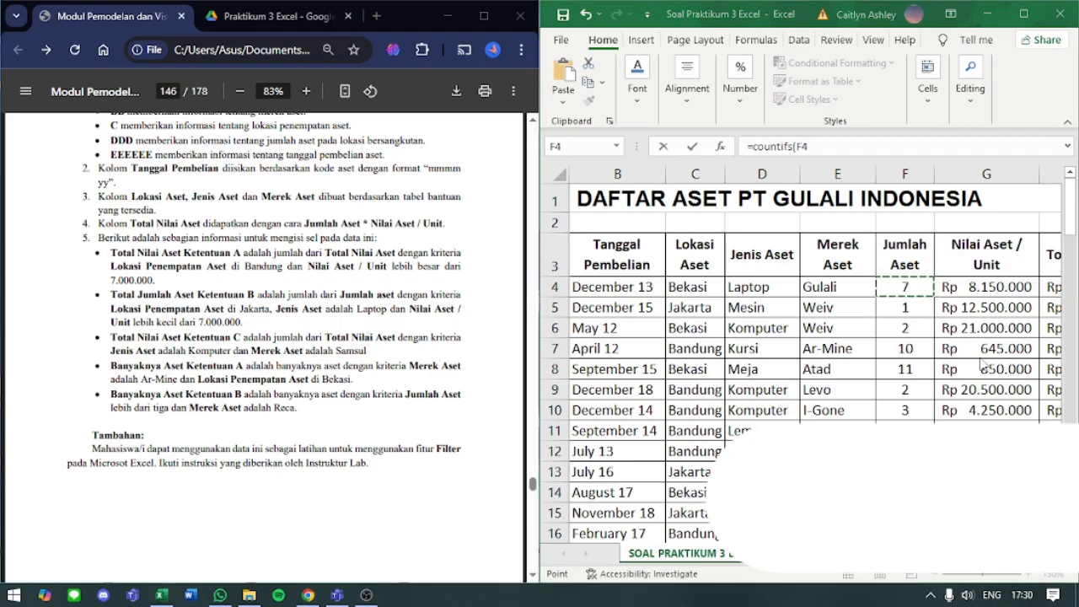
{"action": "key", "text": "ctrl+shift+Down"}
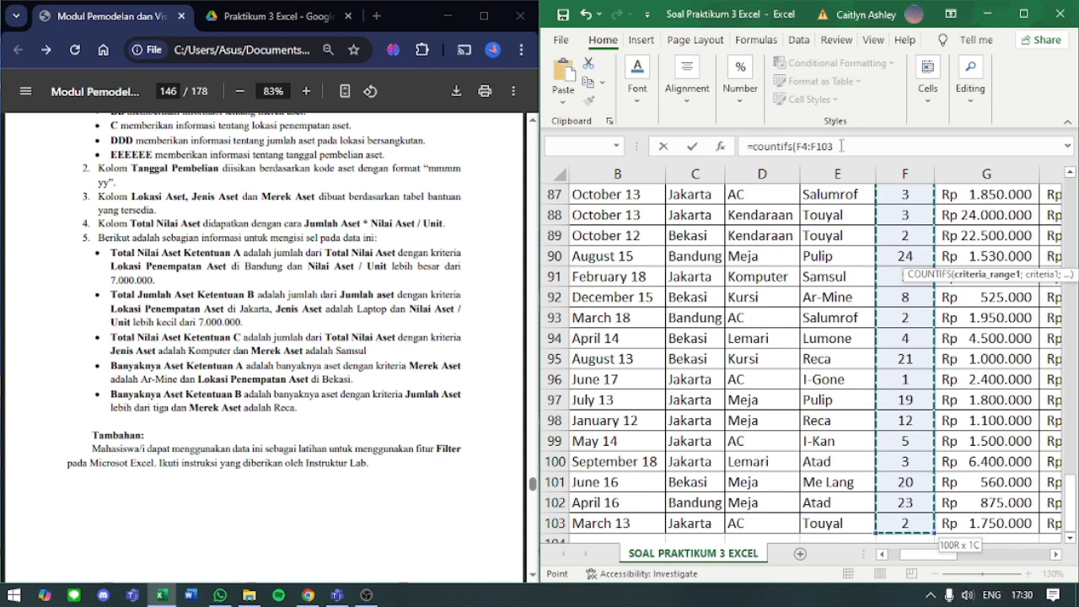
- Add ">3" as the first criterion of M51's COUNTIFS formula, after the F4:F103 range, followed by a separator
{"action": "left_click", "coordinate": [840, 146]}
{"action": "type", "text": ";"}
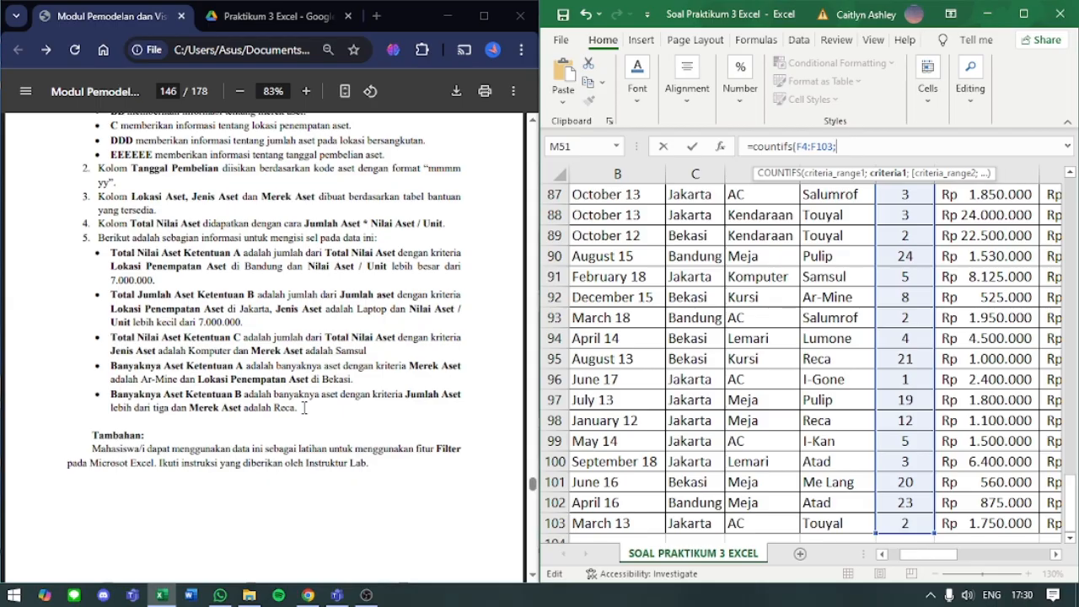
{"action": "type", "text": "\">3\";"}
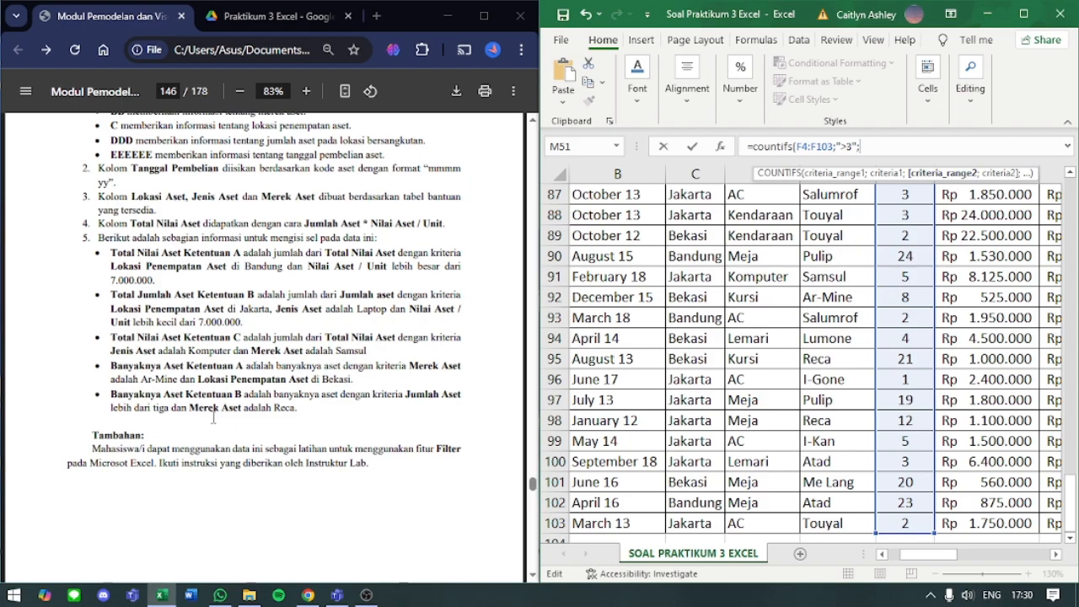
- Add the Merek Aset cells E4:E103 as the second criteria range of M51's COUNTIFS formula
{"action": "scroll", "coordinate": [905, 295], "scroll_direction": "up", "scroll_amount": 20}
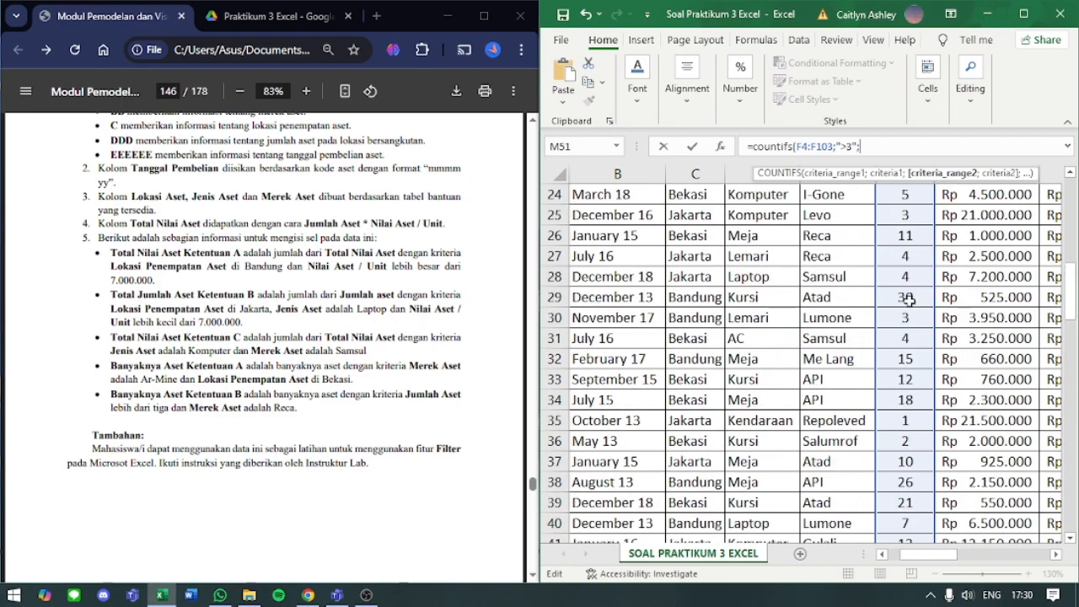
{"action": "left_click", "coordinate": [851, 287]}
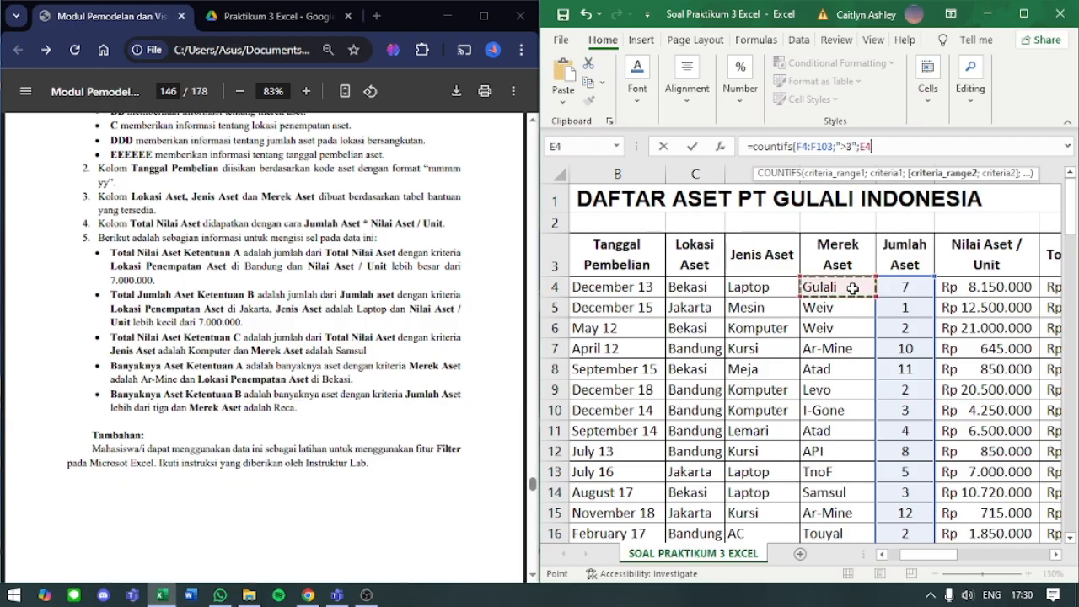
{"action": "key", "text": "ctrl+shift+Down"}
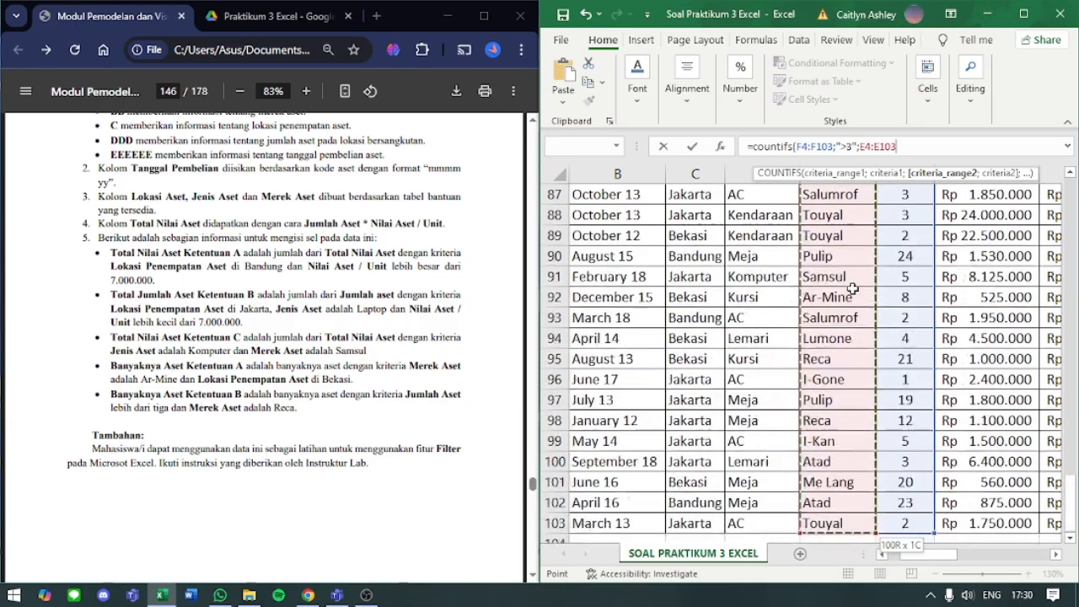
- Complete M51's COUNTIFS formula with the second criterion "reca", enter it, and check the finished formula
{"action": "type", "text": ";"}
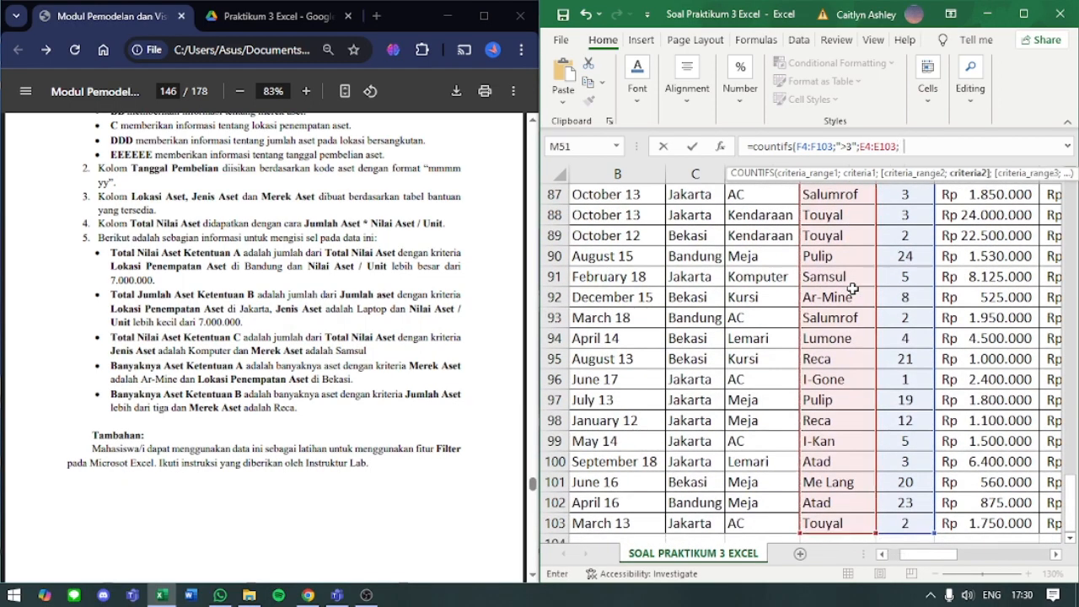
{"action": "type", "text": "\"reca\""}
{"action": "key", "text": "Return"}
{"action": "scroll", "coordinate": [852, 289], "scroll_direction": "up", "scroll_amount": 3}
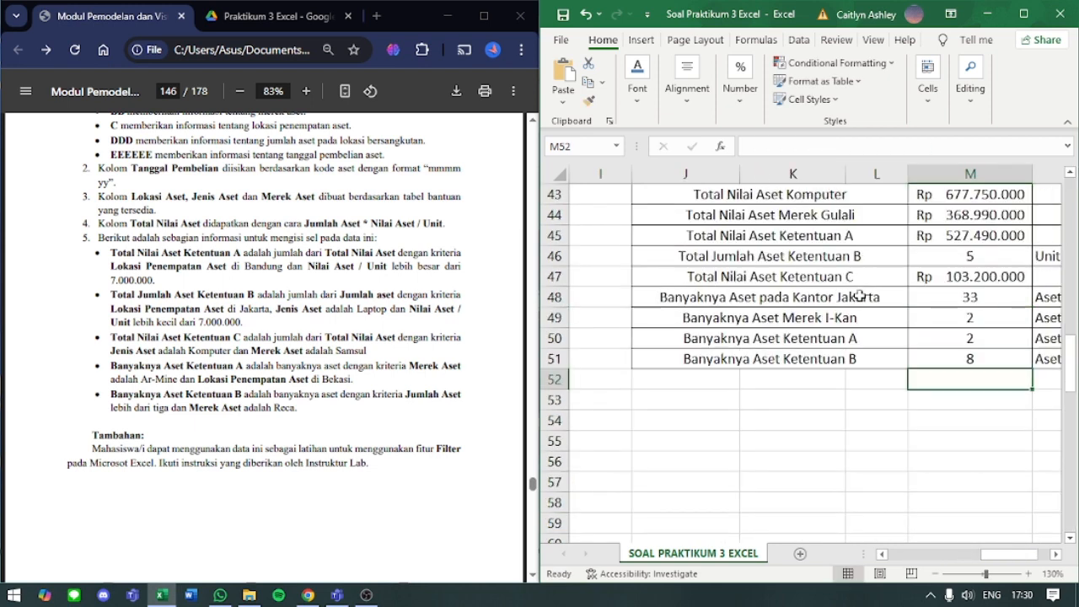
{"action": "left_click", "coordinate": [936, 358]}
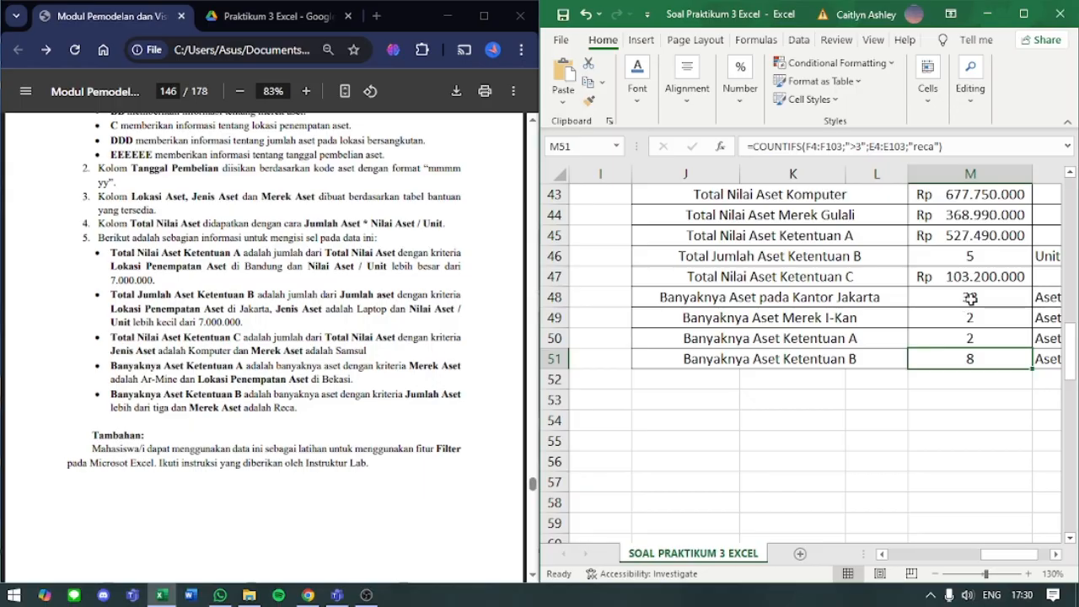
- Maximize the workbook window and review the summary table's formulas in column M, from M50 up to M41
{"action": "scroll", "coordinate": [972, 298], "scroll_direction": "up", "scroll_amount": 2}
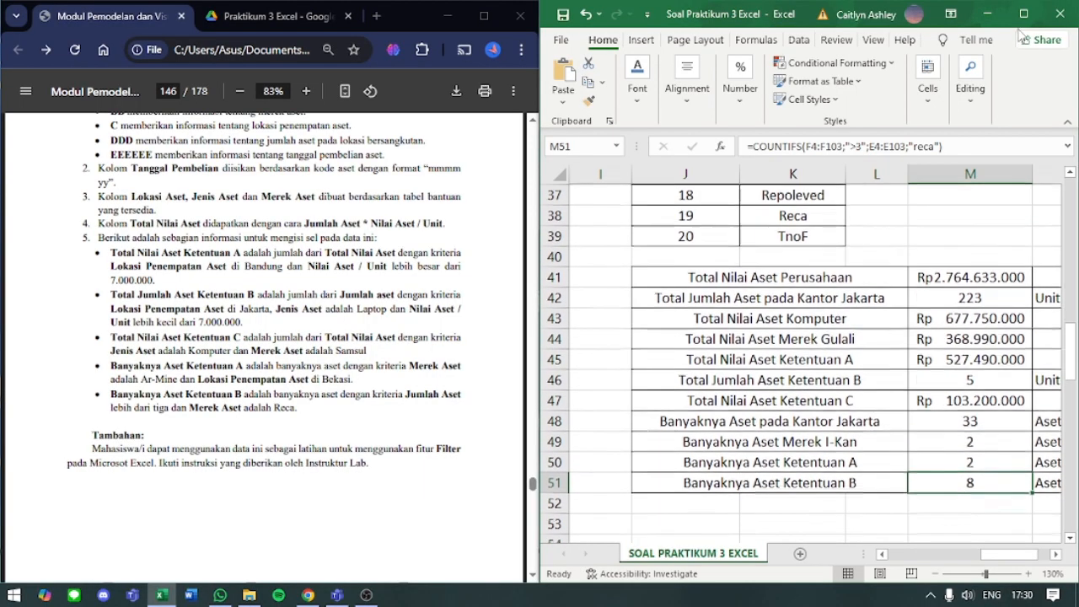
{"action": "left_click", "coordinate": [1024, 14]}
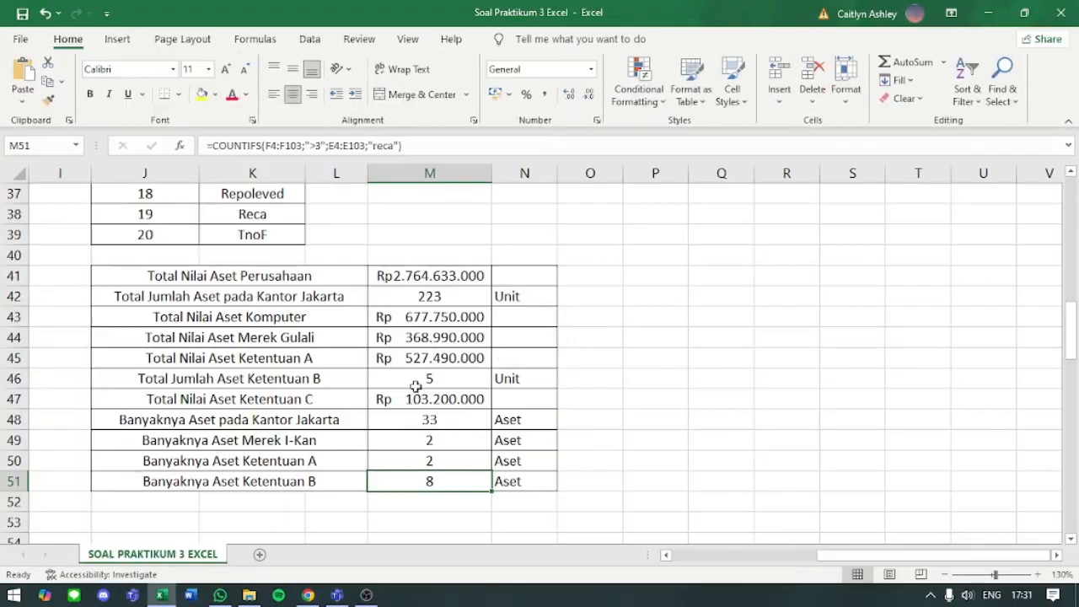
{"action": "left_click", "coordinate": [382, 456]}
{"action": "left_click", "coordinate": [388, 441]}
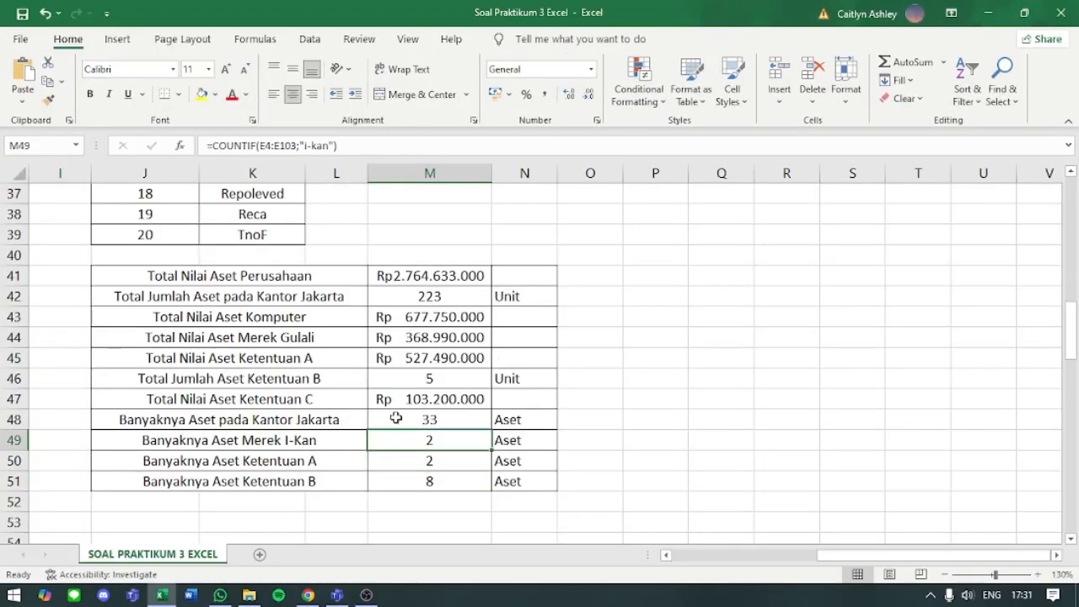
{"action": "left_click", "coordinate": [395, 418]}
{"action": "left_click", "coordinate": [399, 397]}
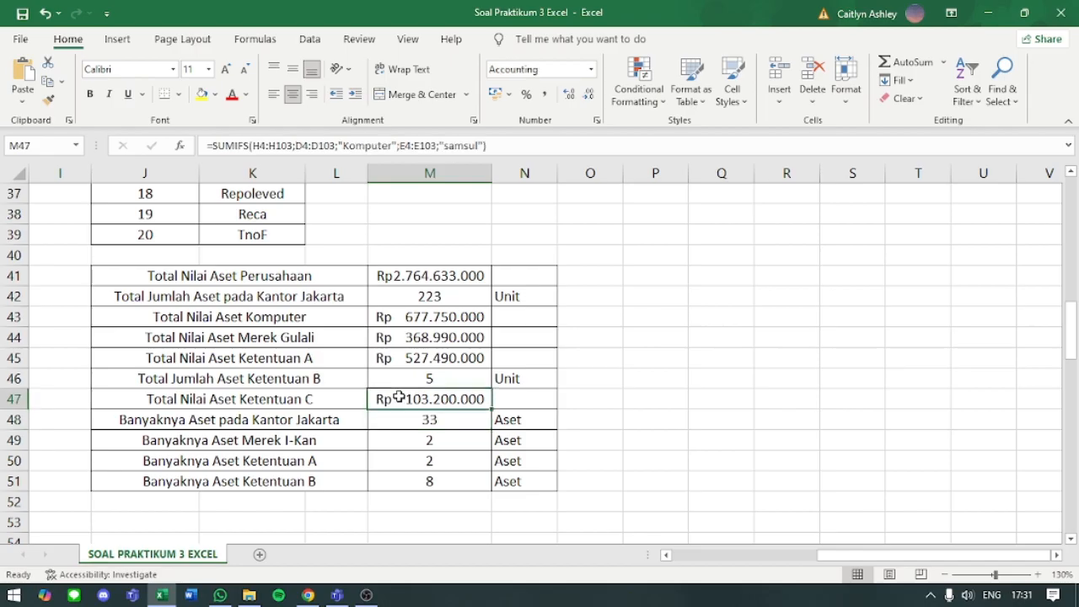
{"action": "key", "text": "Up"}
{"action": "key", "text": "Up"}
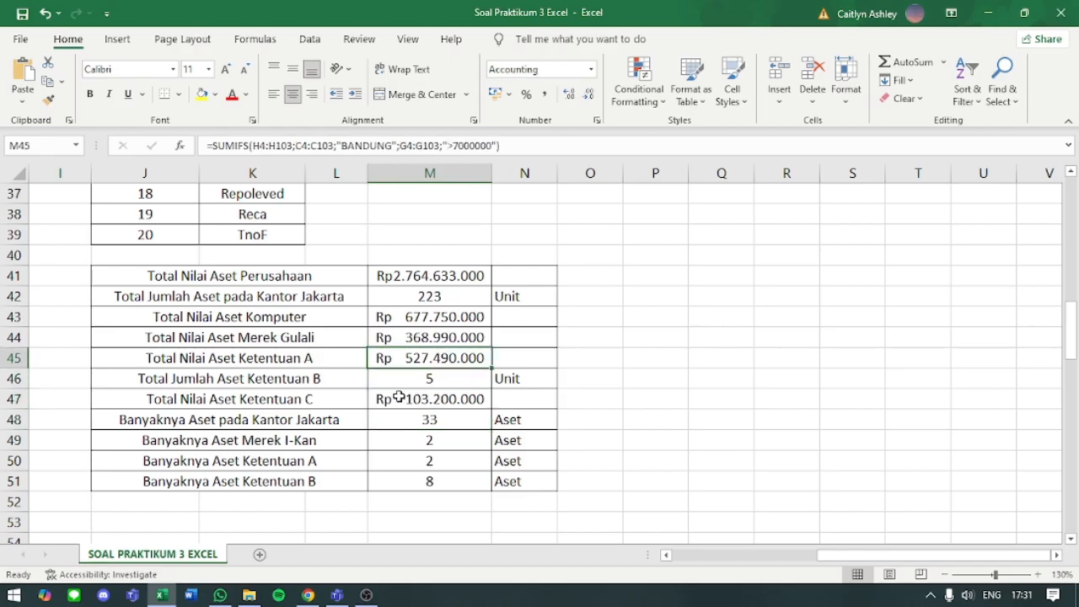
{"action": "key", "text": "Up"}
{"action": "key", "text": "Up"}
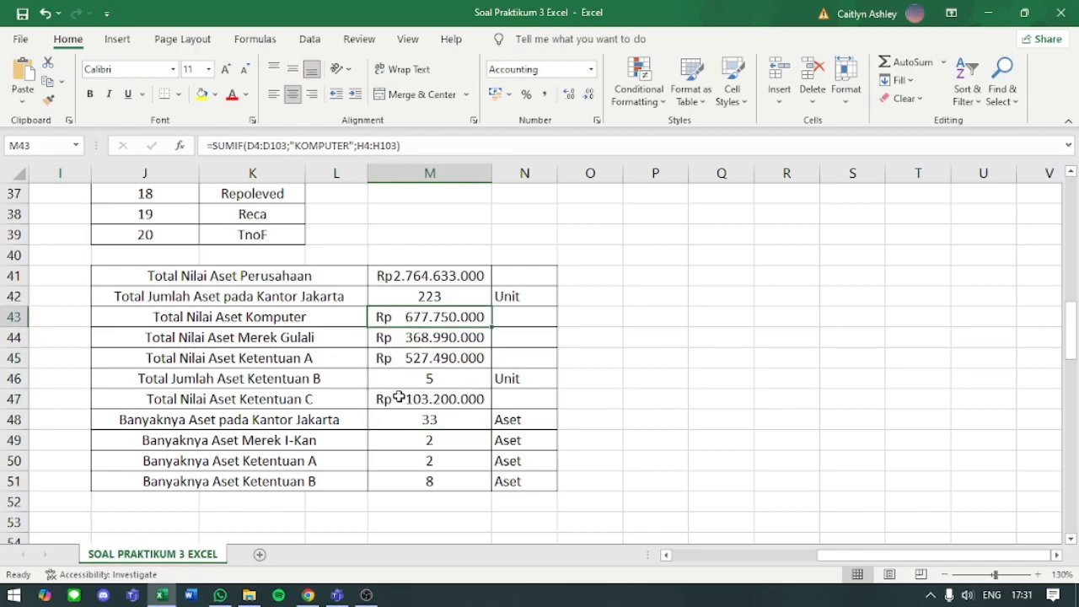
{"action": "key", "text": "Up"}
{"action": "key", "text": "Up"}
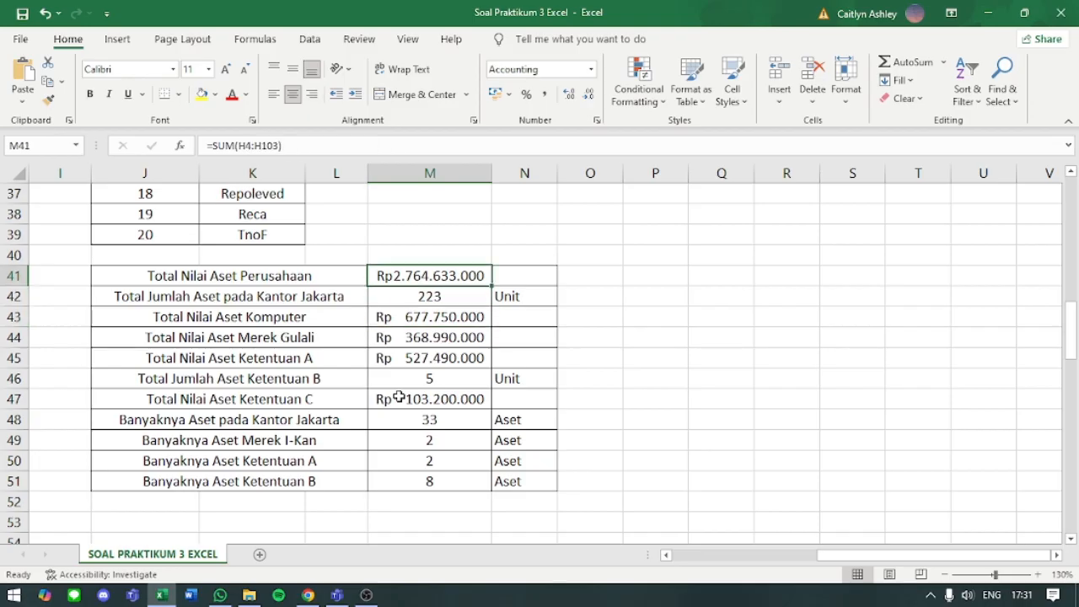
- Examine the asset list's row 4 formulas from Total Nilai Aset in H4 back to Tanggal Pembelian in B4
{"action": "scroll", "coordinate": [398, 399], "scroll_direction": "left", "scroll_amount": 2}
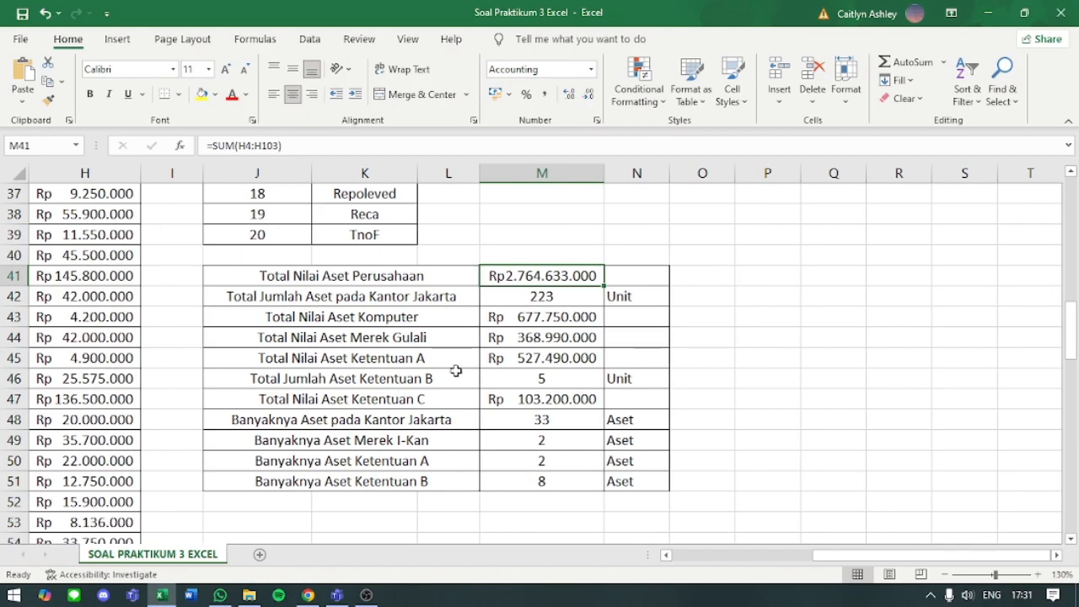
{"action": "left_click_drag", "start_coordinate": [833, 556], "coordinate": [687, 571]}
{"action": "scroll", "coordinate": [611, 346], "scroll_direction": "up", "scroll_amount": 12}
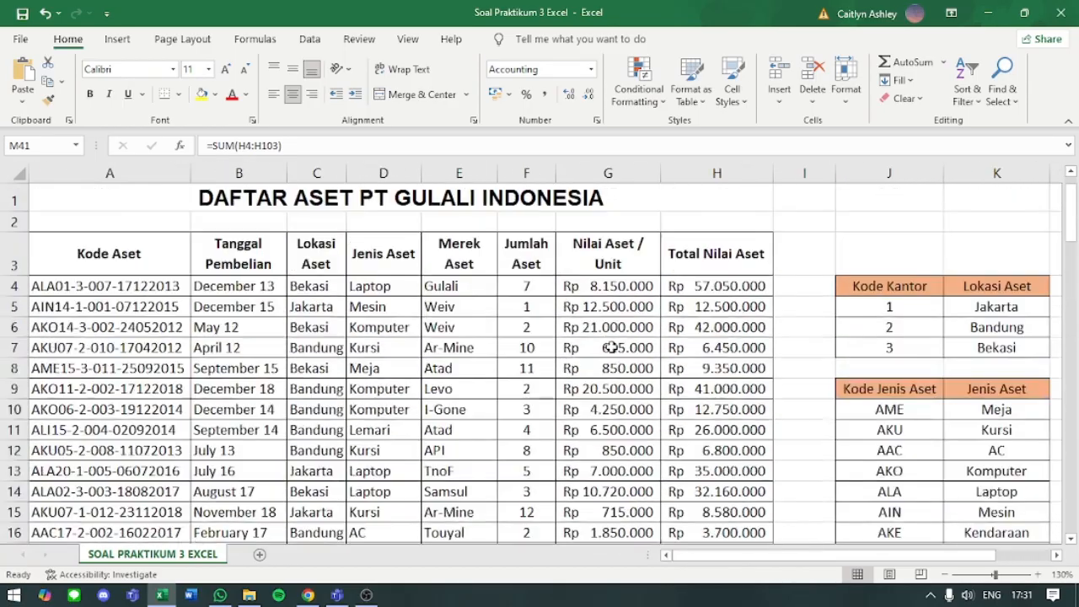
{"action": "left_click", "coordinate": [706, 285]}
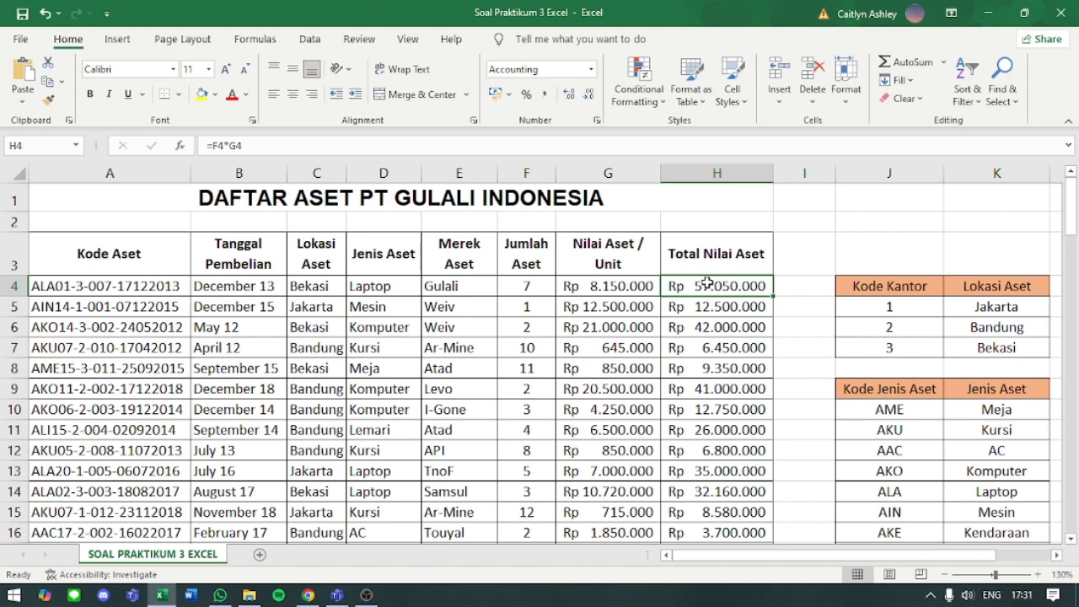
{"action": "key", "text": "Left"}
{"action": "key", "text": "Left"}
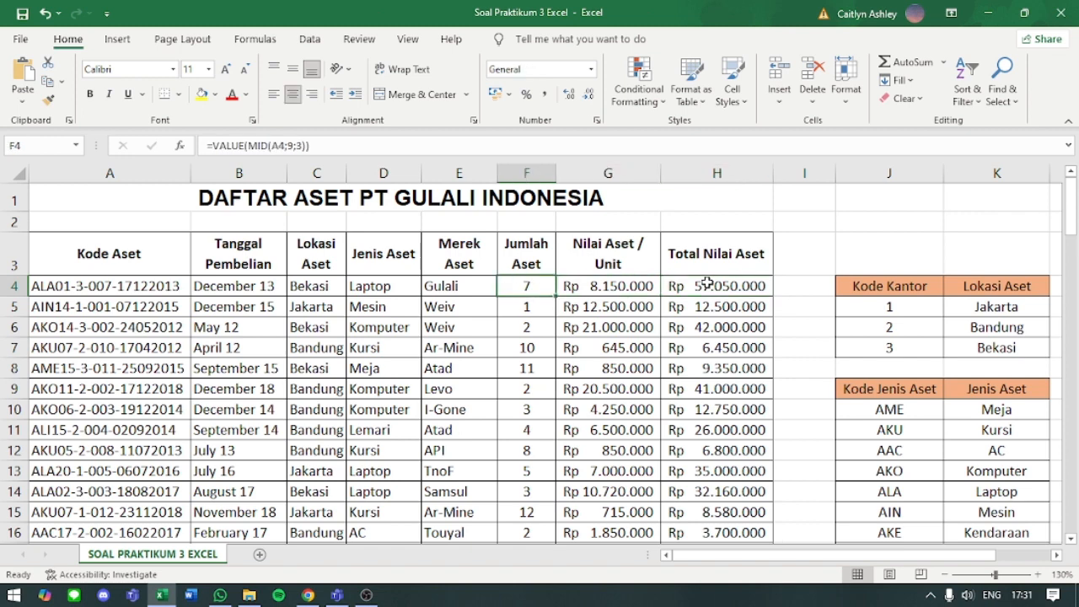
{"action": "key", "text": "Left"}
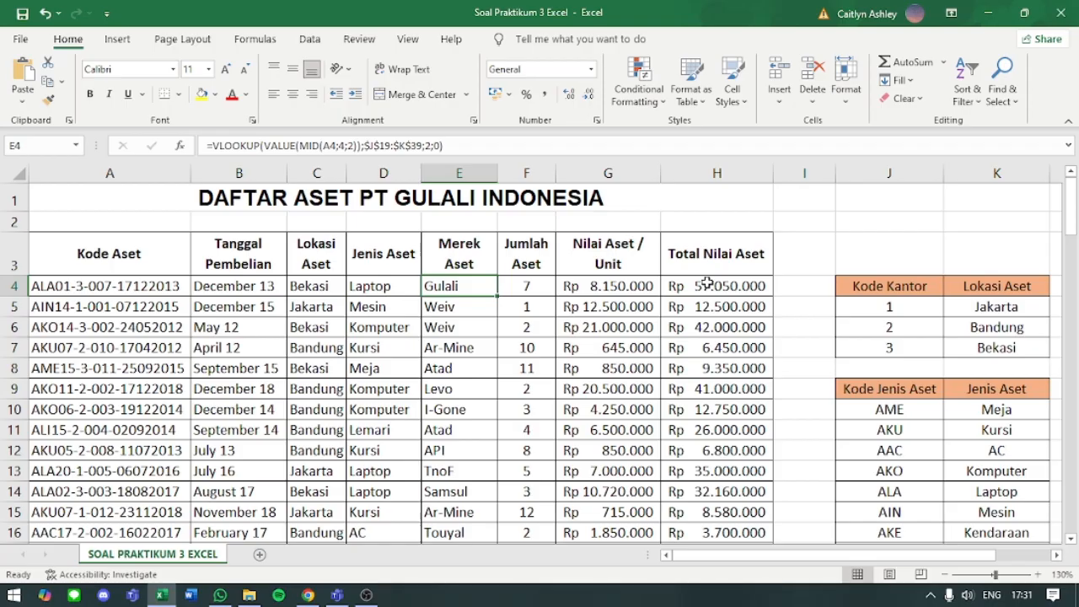
{"action": "key", "text": "Left"}
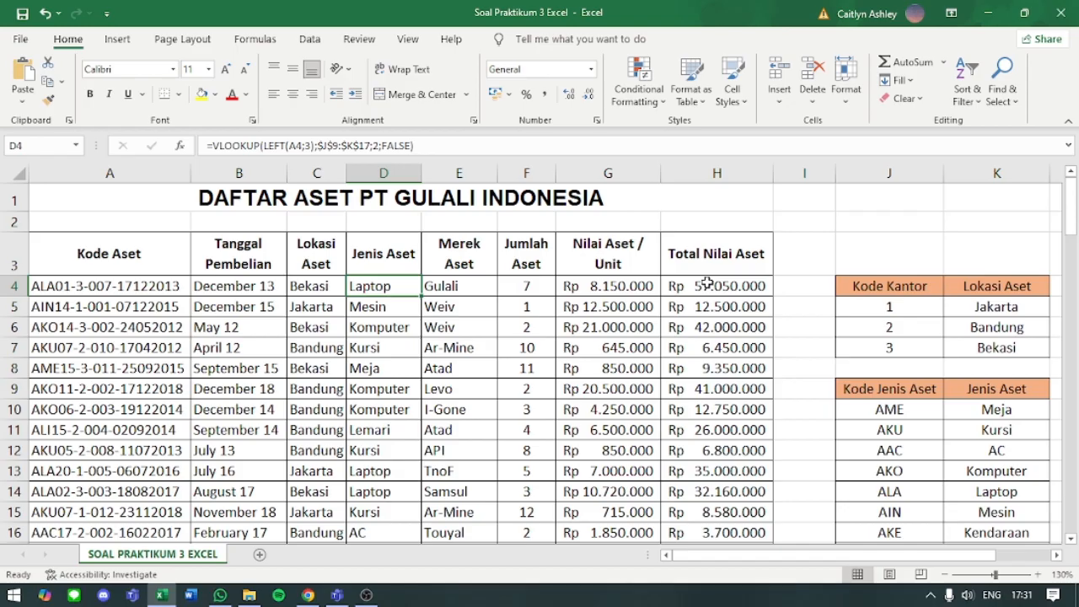
{"action": "key", "text": "Left"}
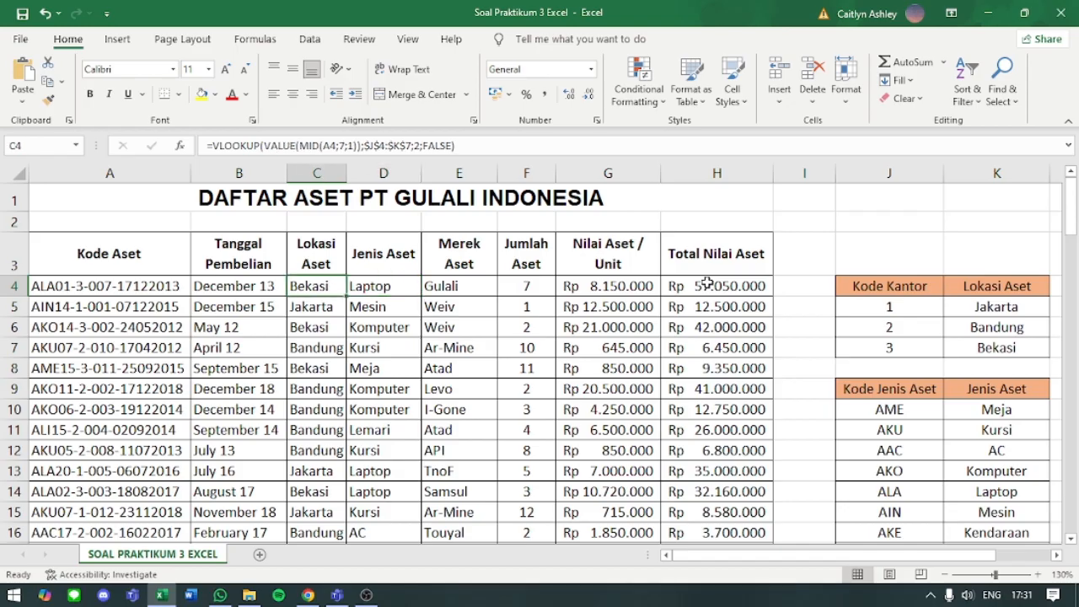
{"action": "key", "text": "Left"}
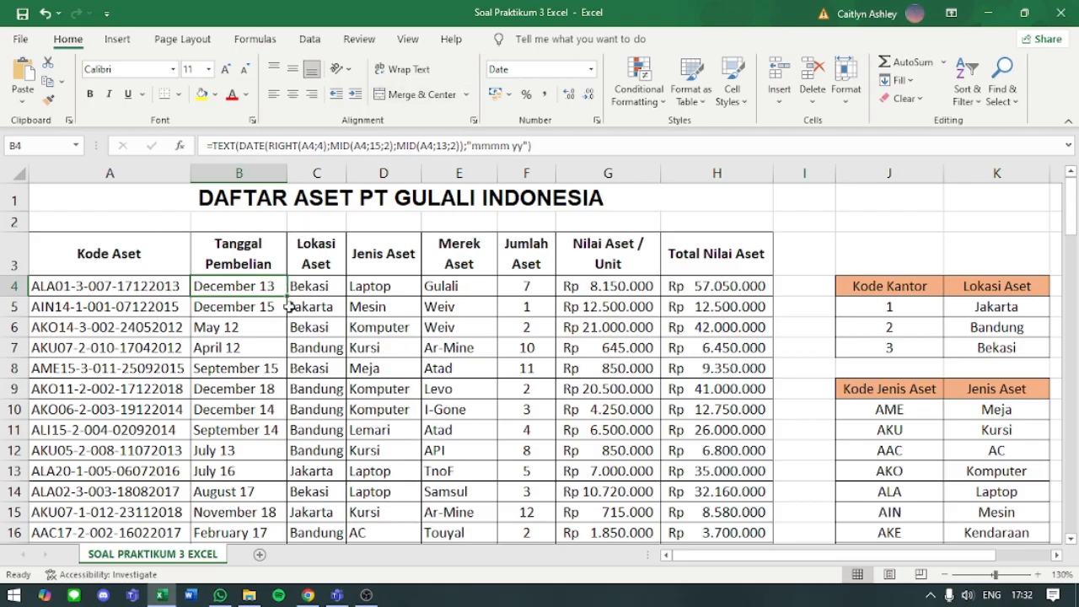
- Recheck the row 4 formulas from Lokasi Aset across to Jumlah Aset and skim the asset rows below
{"action": "key", "text": "Right"}
{"action": "key", "text": "Right"}
{"action": "key", "text": "Right"}
{"action": "key", "text": "Right"}
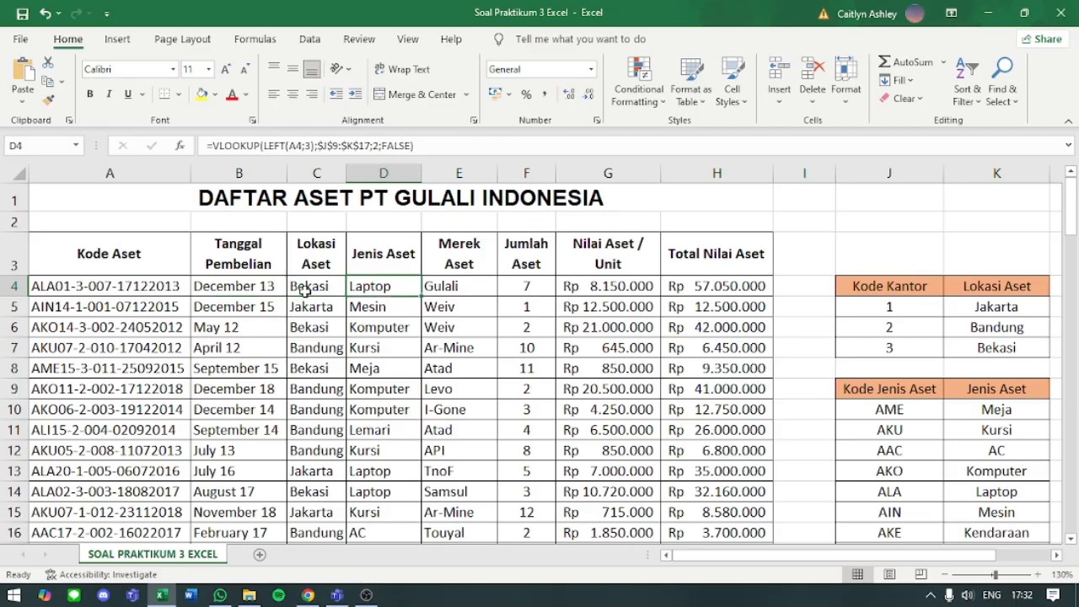
{"action": "scroll", "coordinate": [479, 279], "scroll_direction": "down", "scroll_amount": 5}
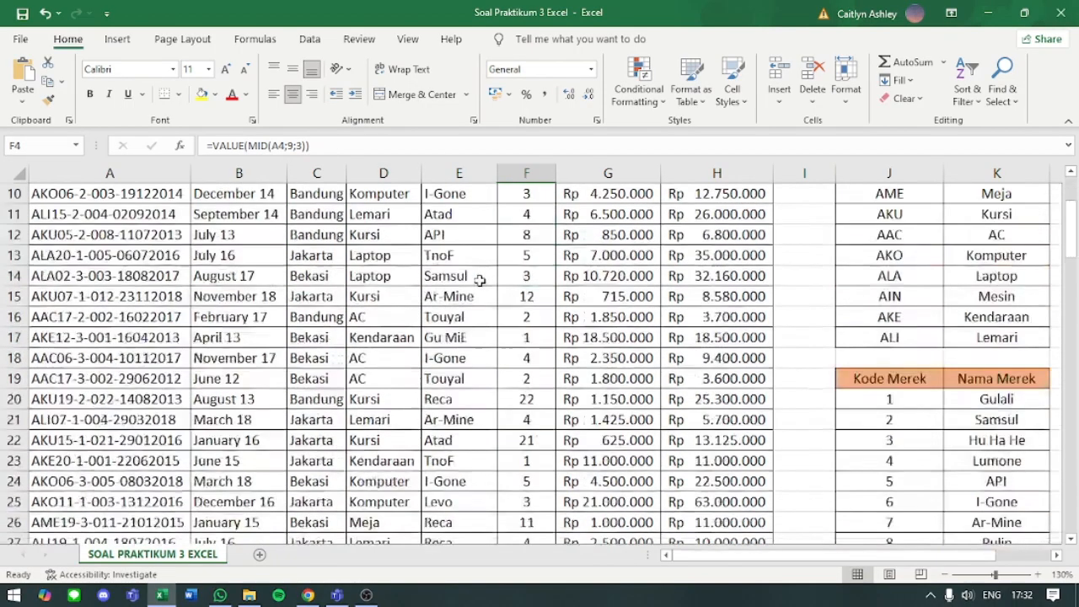
{"action": "scroll", "coordinate": [521, 371], "scroll_direction": "up", "scroll_amount": 1}
{"action": "scroll", "coordinate": [520, 372], "scroll_direction": "up", "scroll_amount": 4}
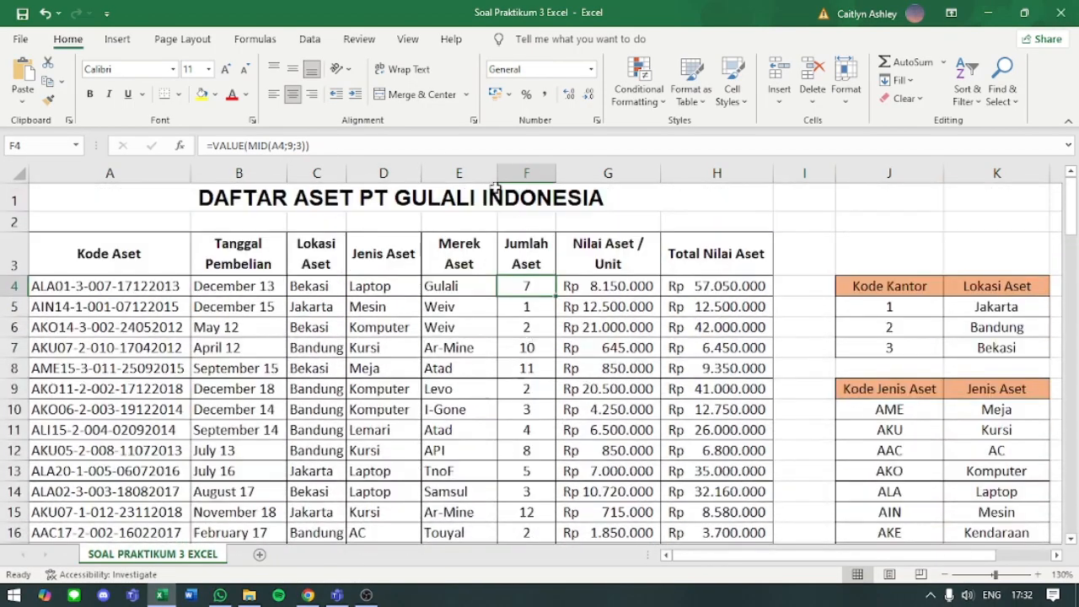